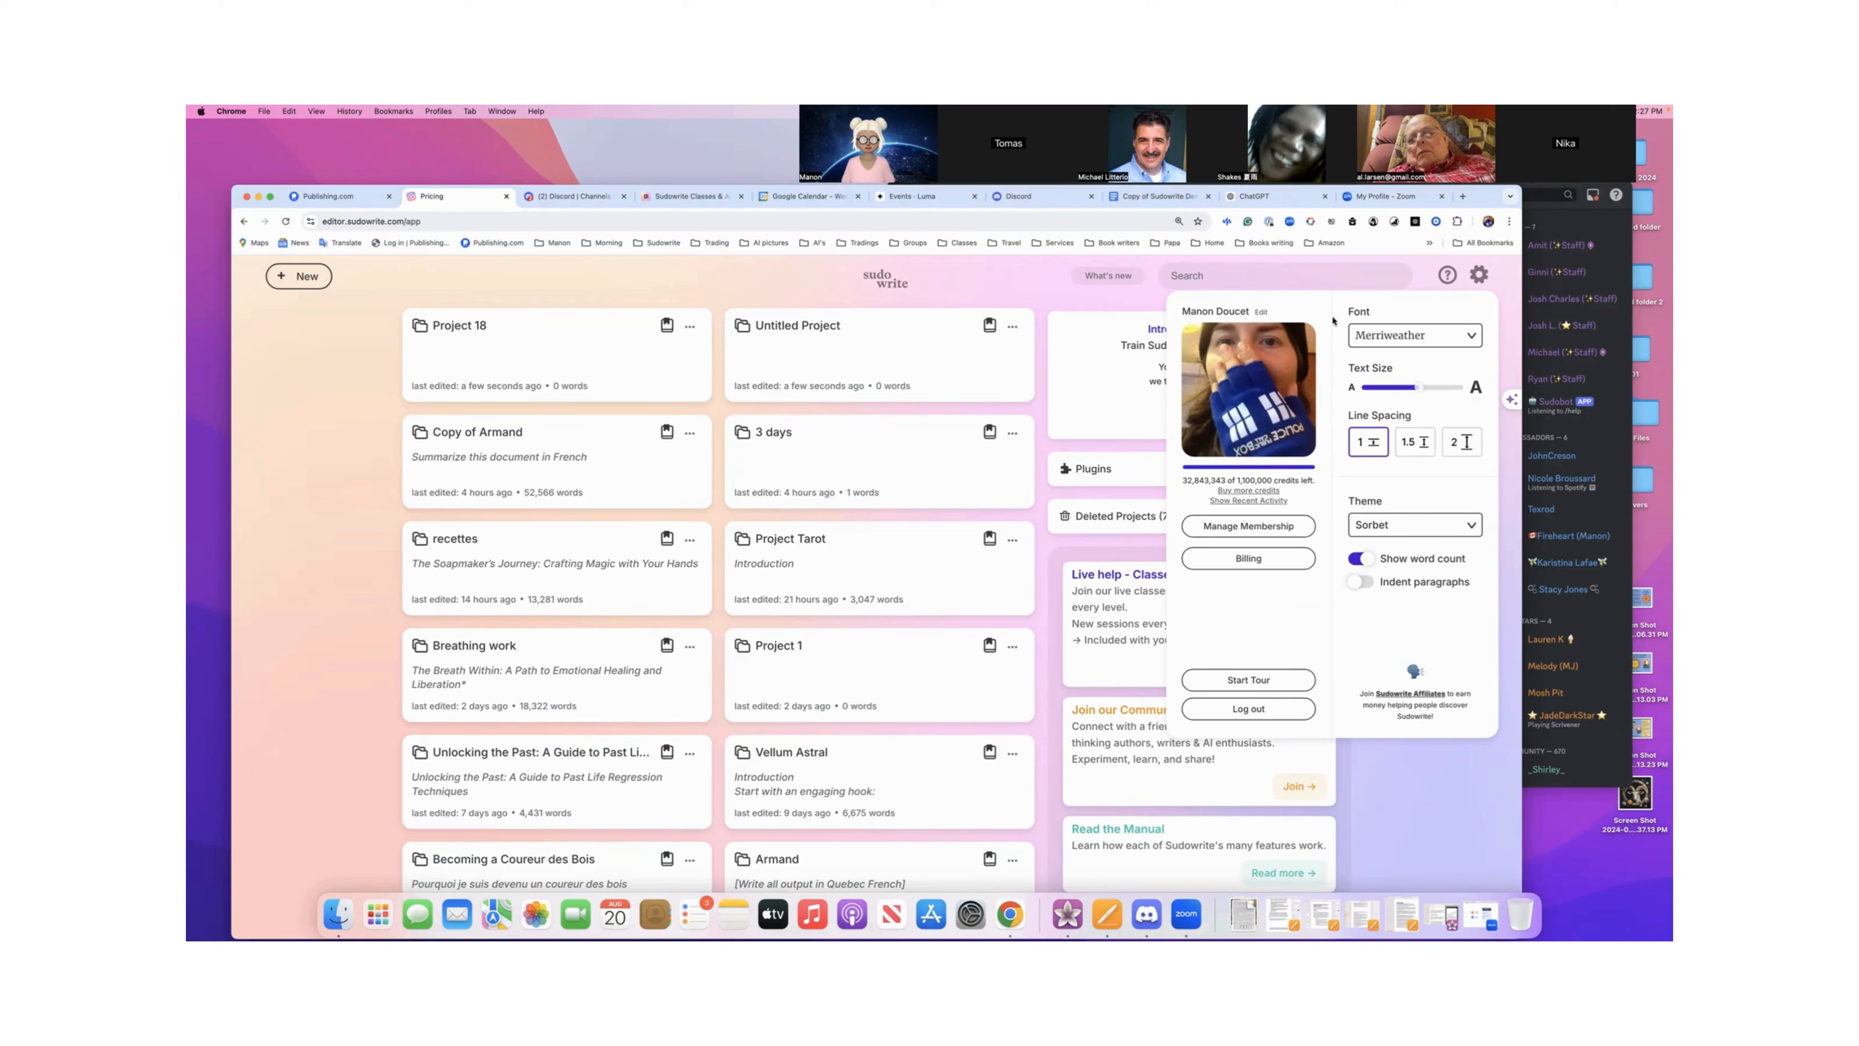
# - Try the OpenDyslexic font and switch back to Merriweather
pyautogui.click(1473, 335)
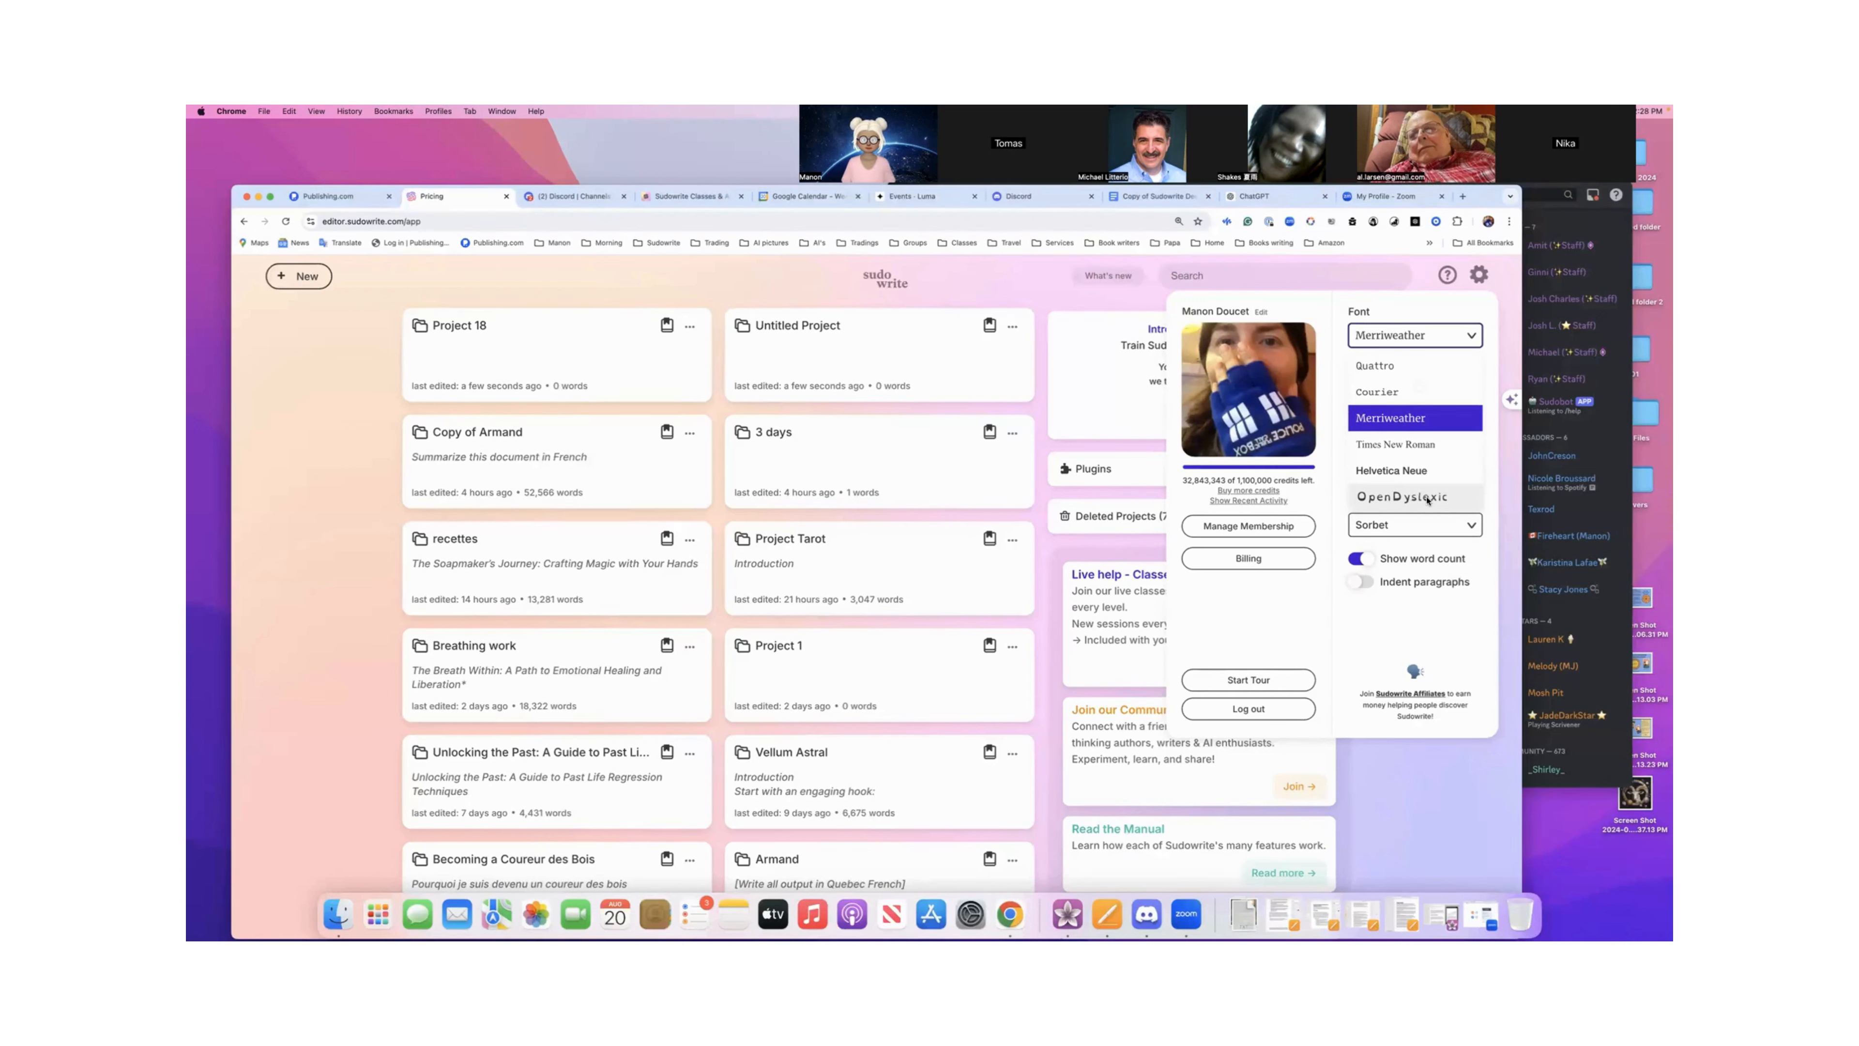
pyautogui.click(1427, 498)
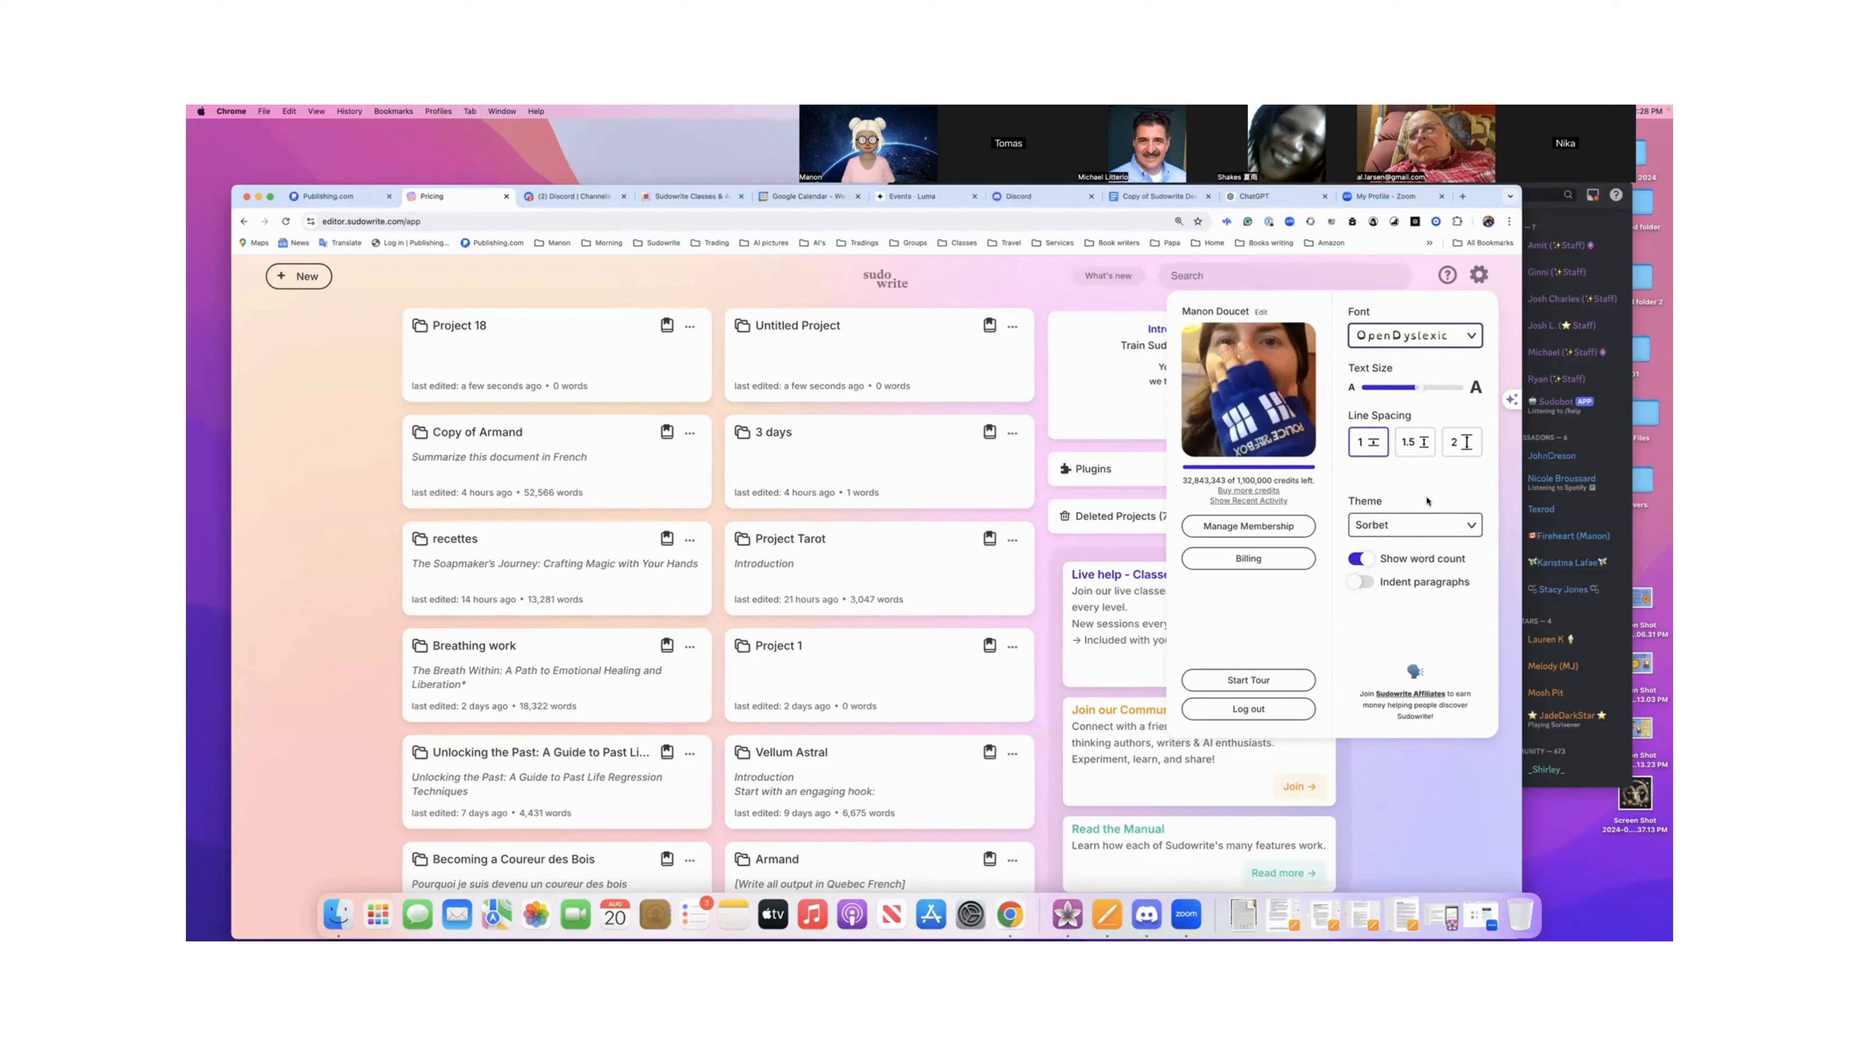
pyautogui.click(1467, 339)
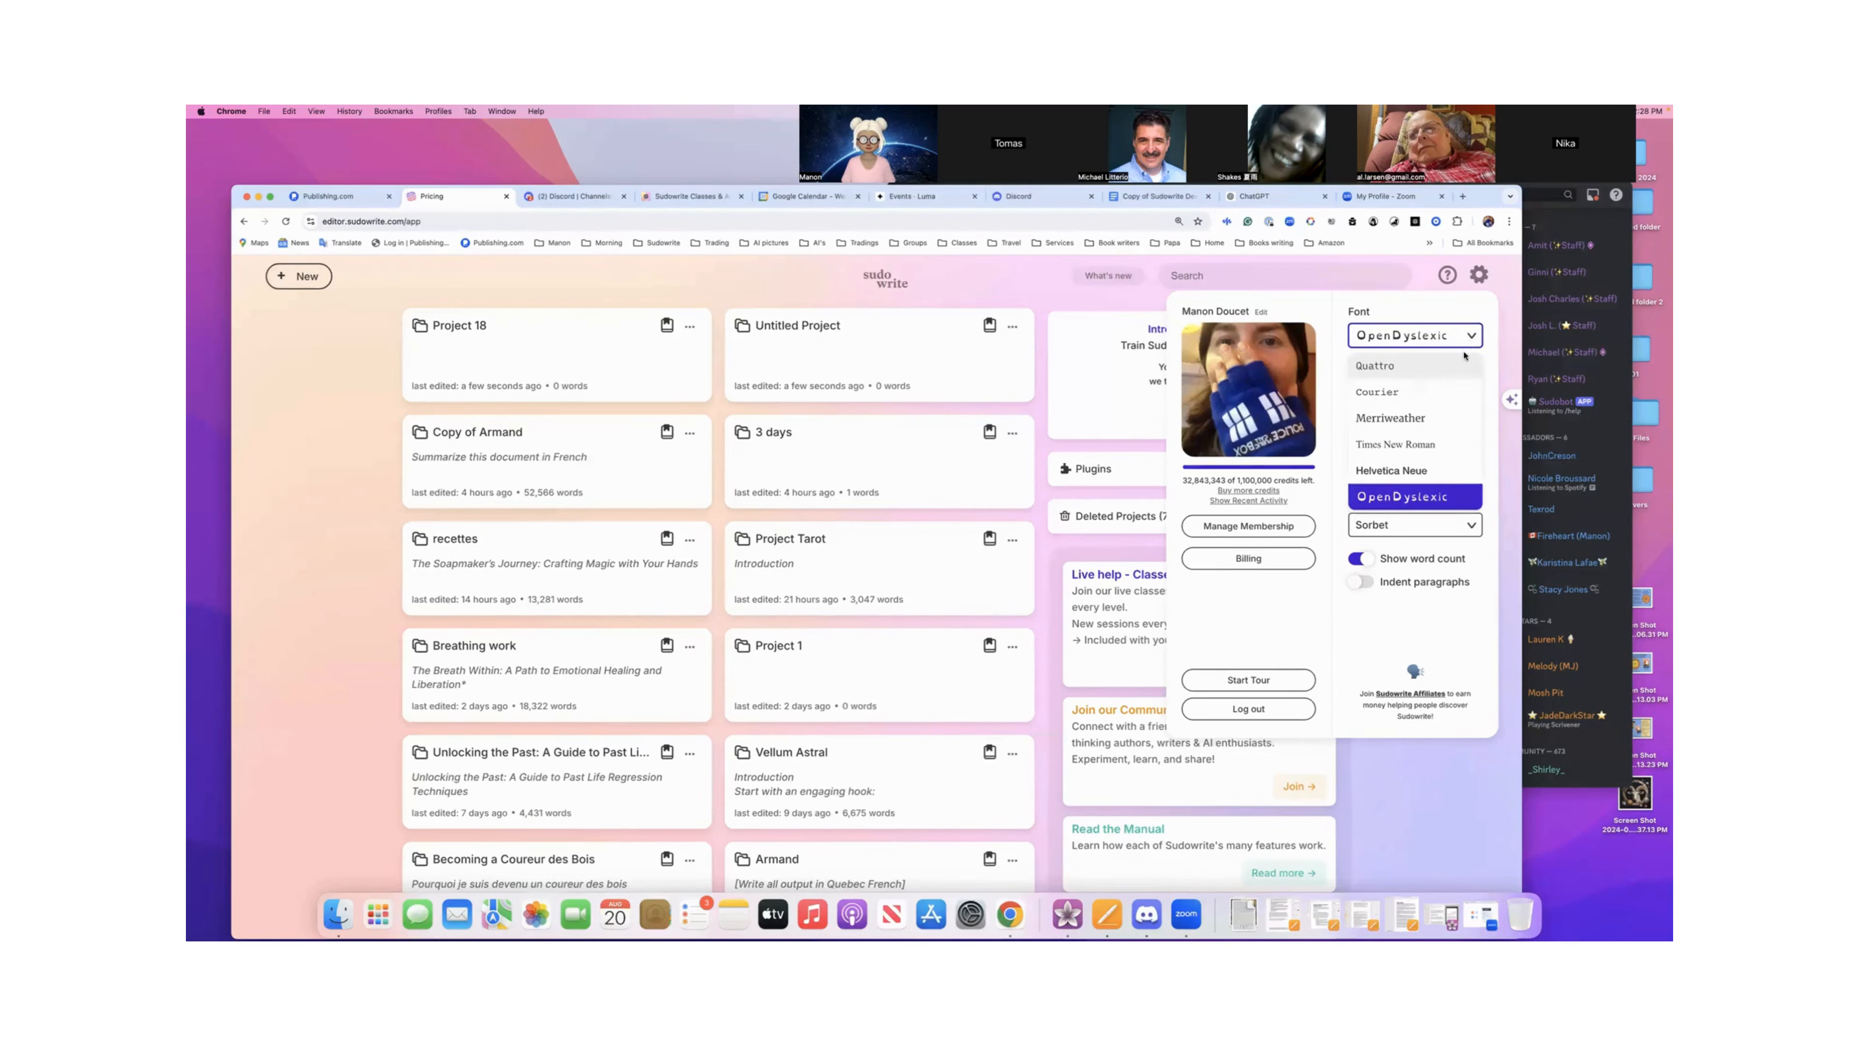
pyautogui.click(1420, 419)
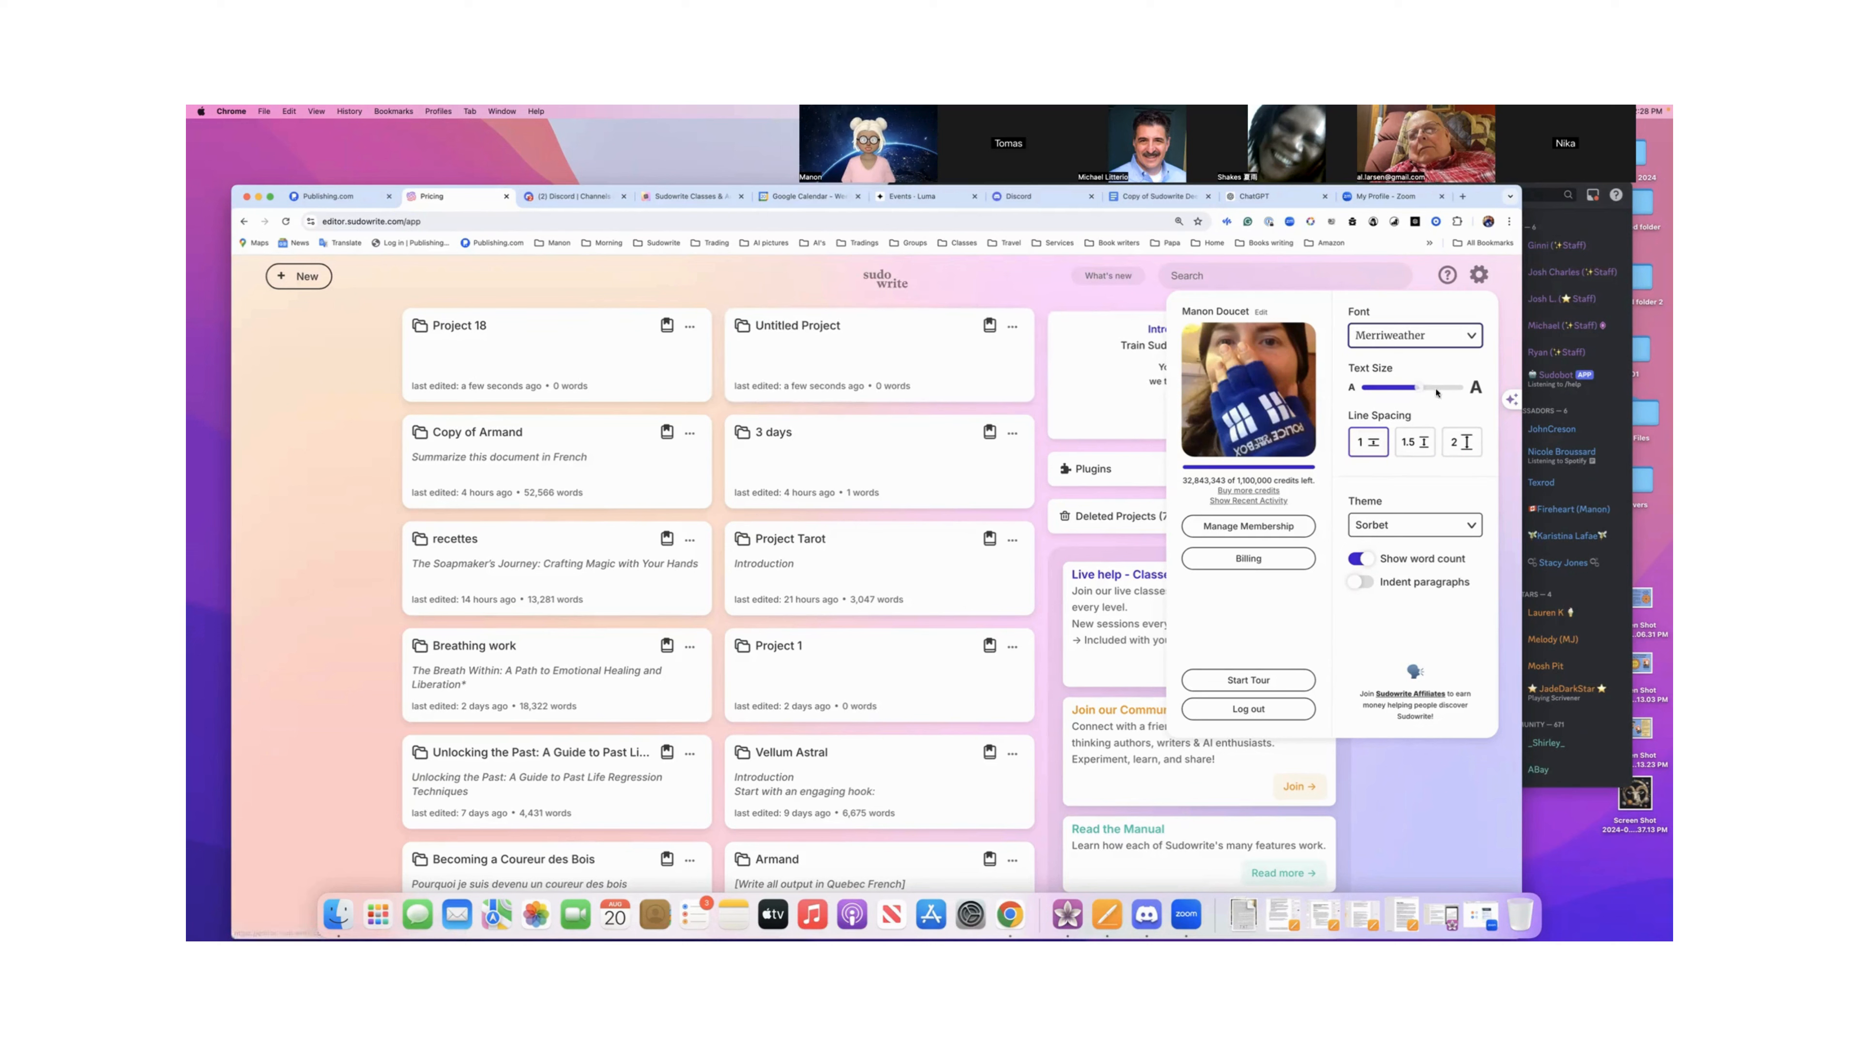
# - Try the largest text size and 1.5 line spacing, leaving the size near the middle and the spacing at 1
pyautogui.moveTo(1419, 387); pyautogui.dragTo(1461, 388)
pyautogui.moveTo(1463, 388); pyautogui.dragTo(1415, 393)
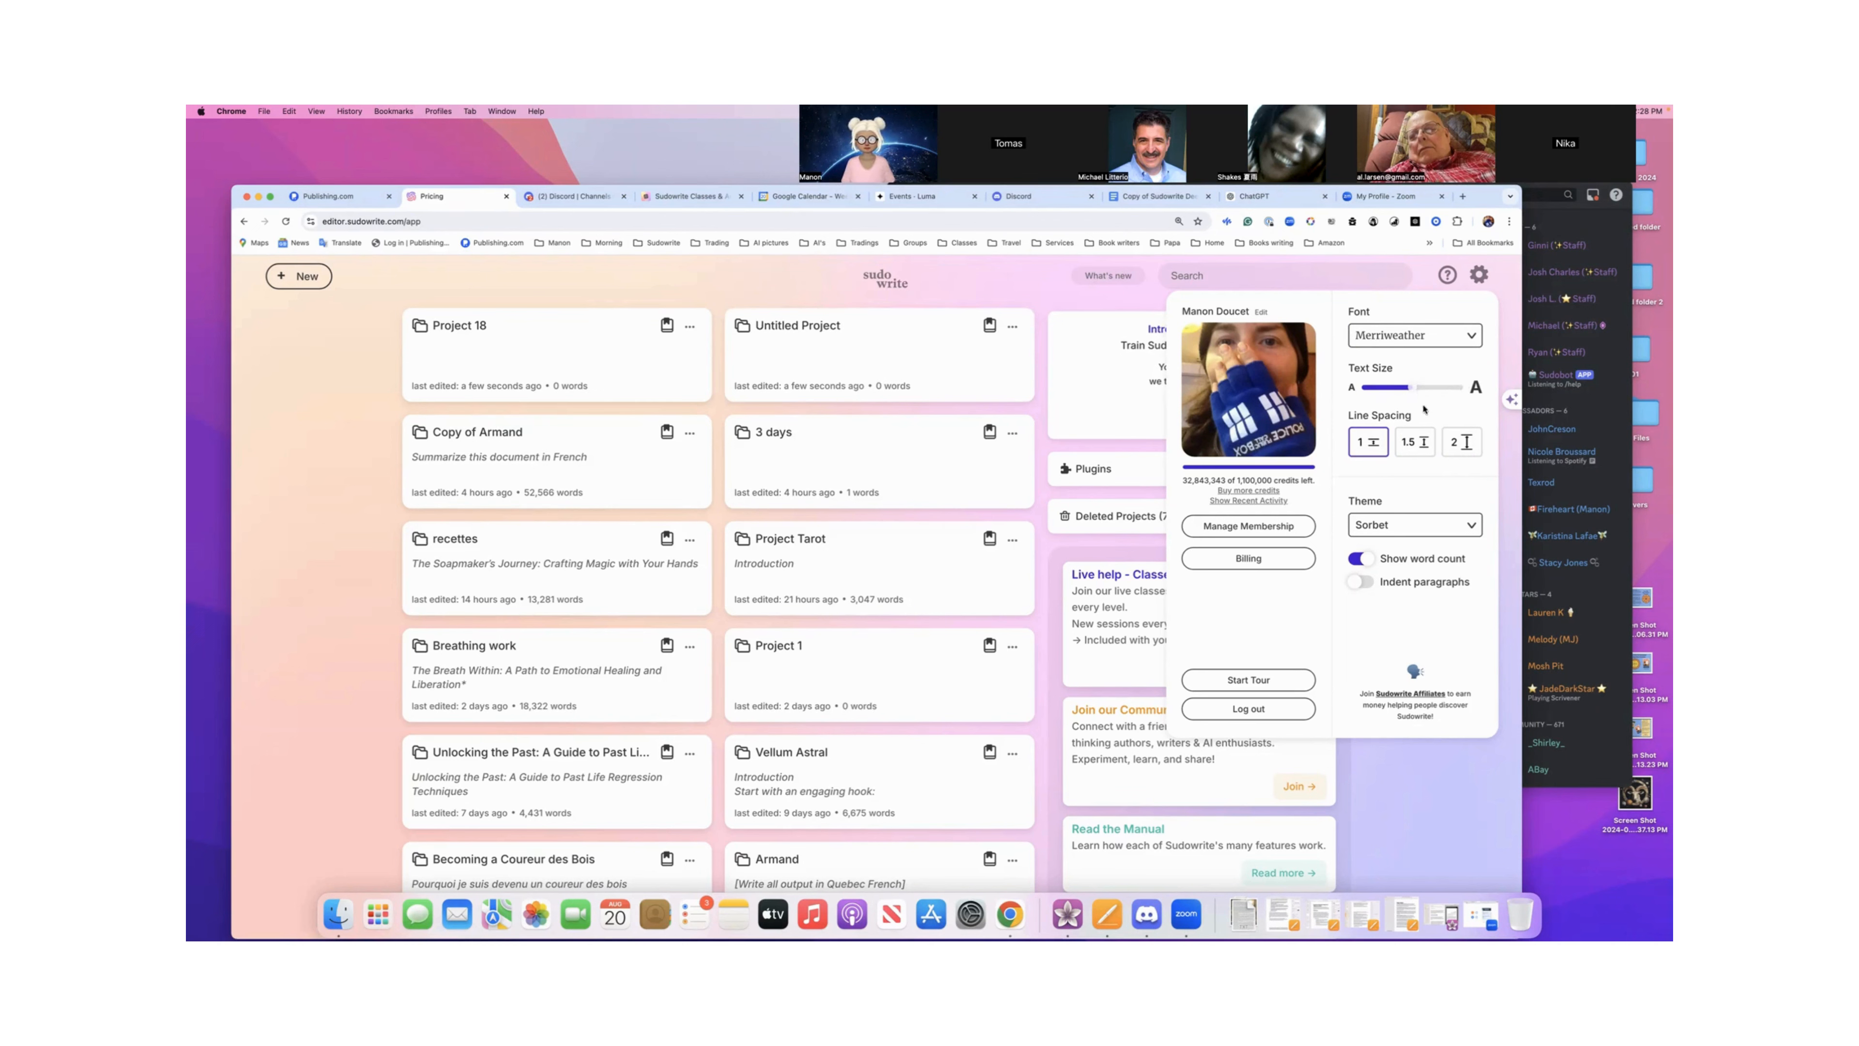
pyautogui.click(1415, 441)
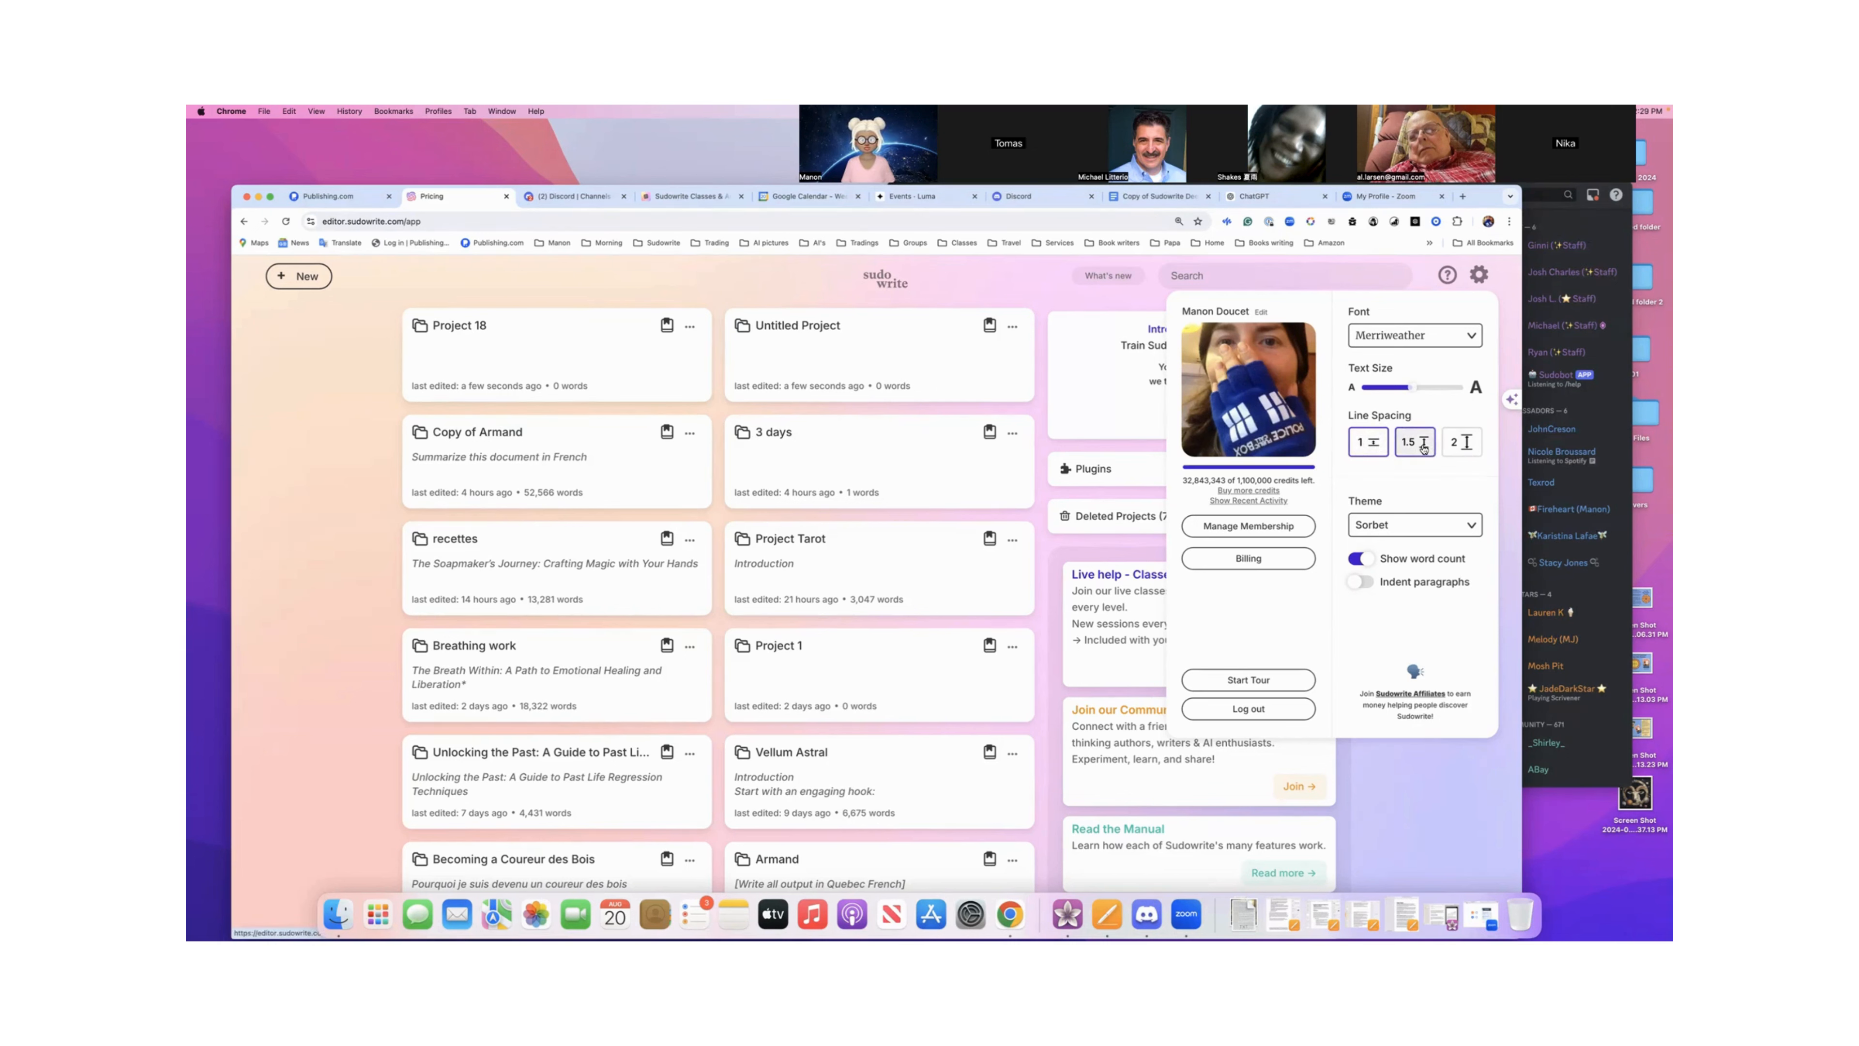
pyautogui.click(1364, 444)
pyautogui.click(1403, 448)
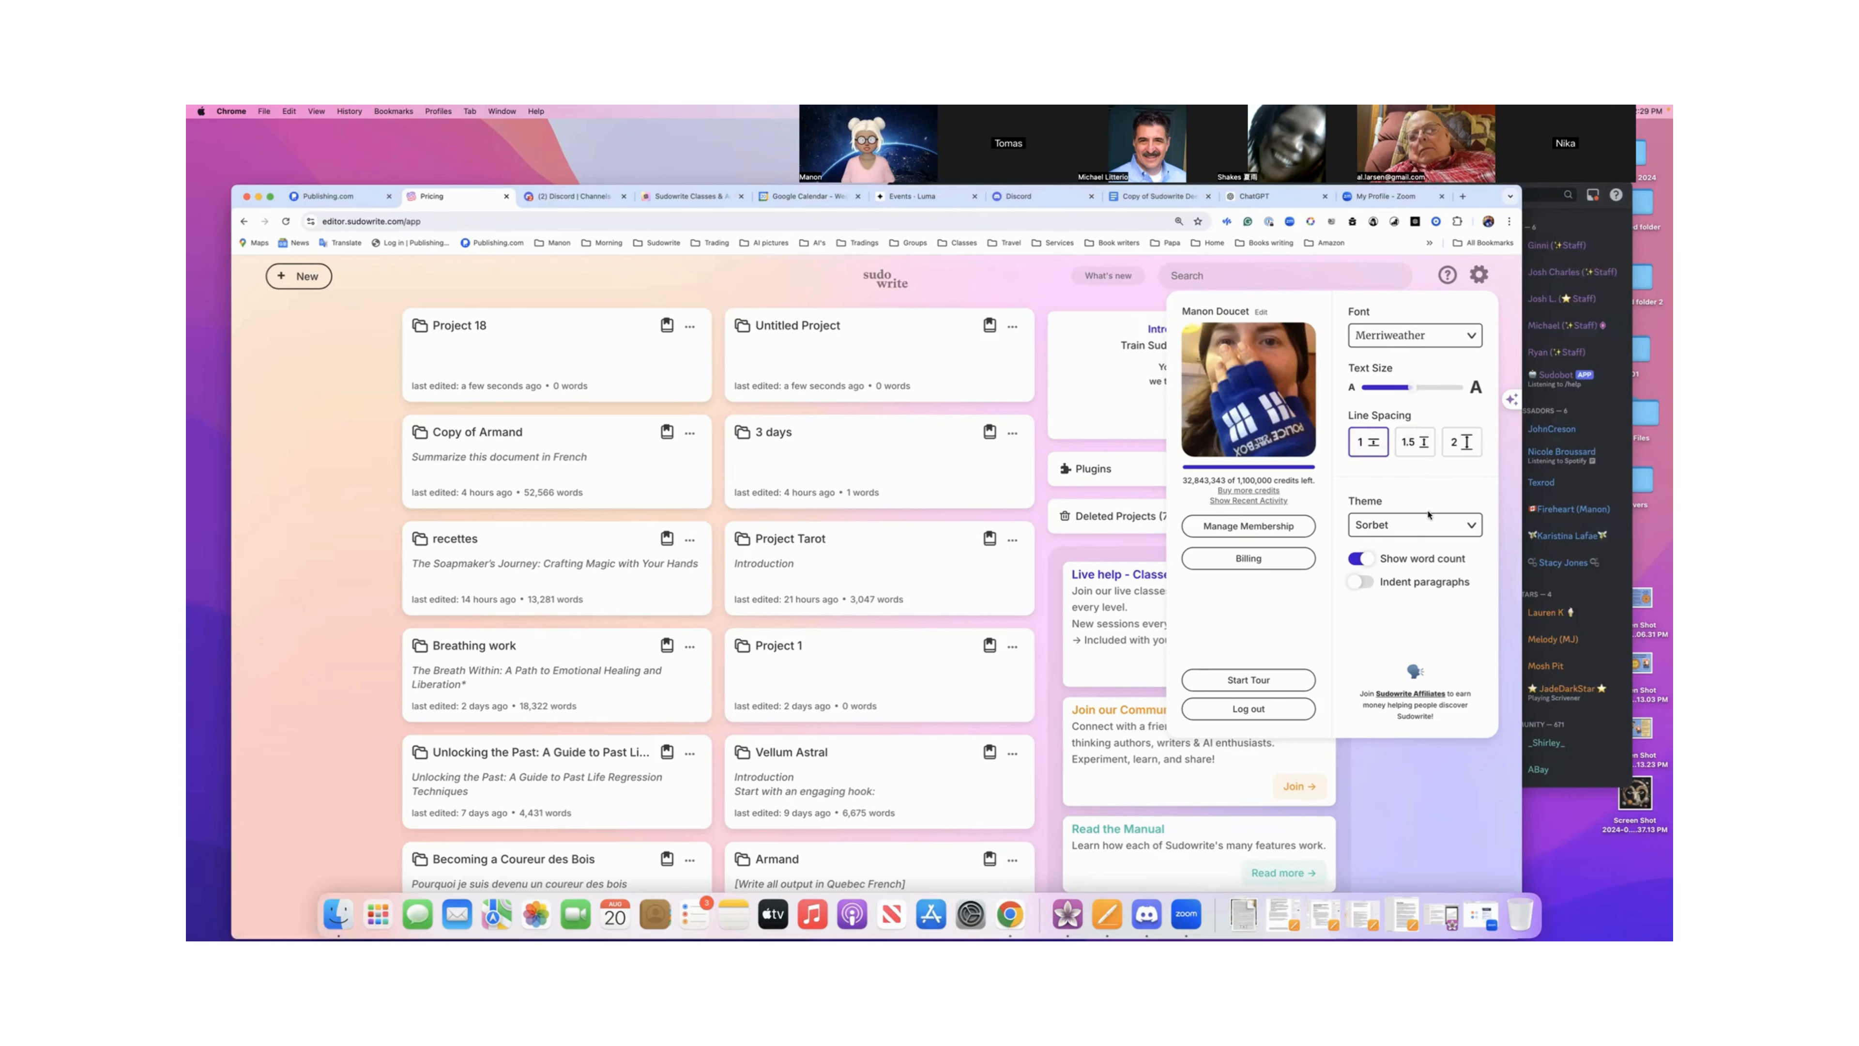
# - Preview the Amber, Forest, Aurora Borealis, Cauldron and Charcoal themes and return to Sorbet
pyautogui.click(1471, 528)
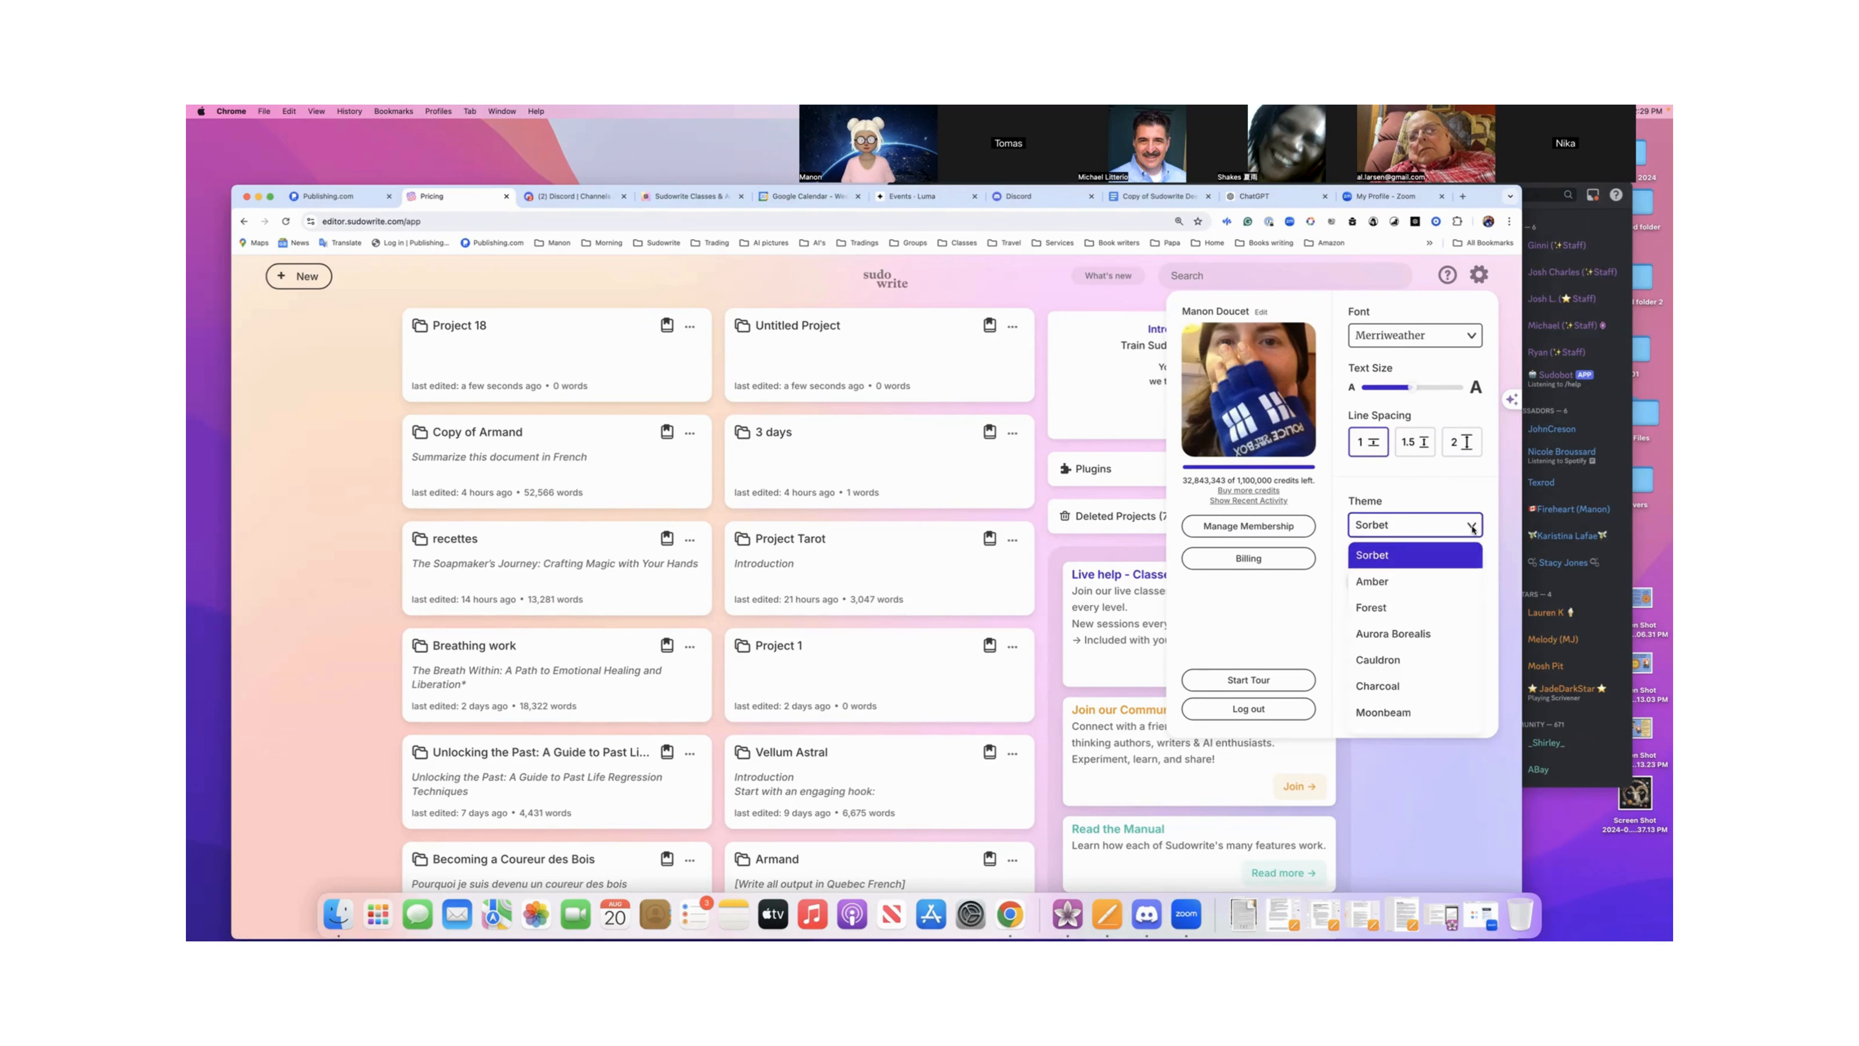
pyautogui.click(1410, 584)
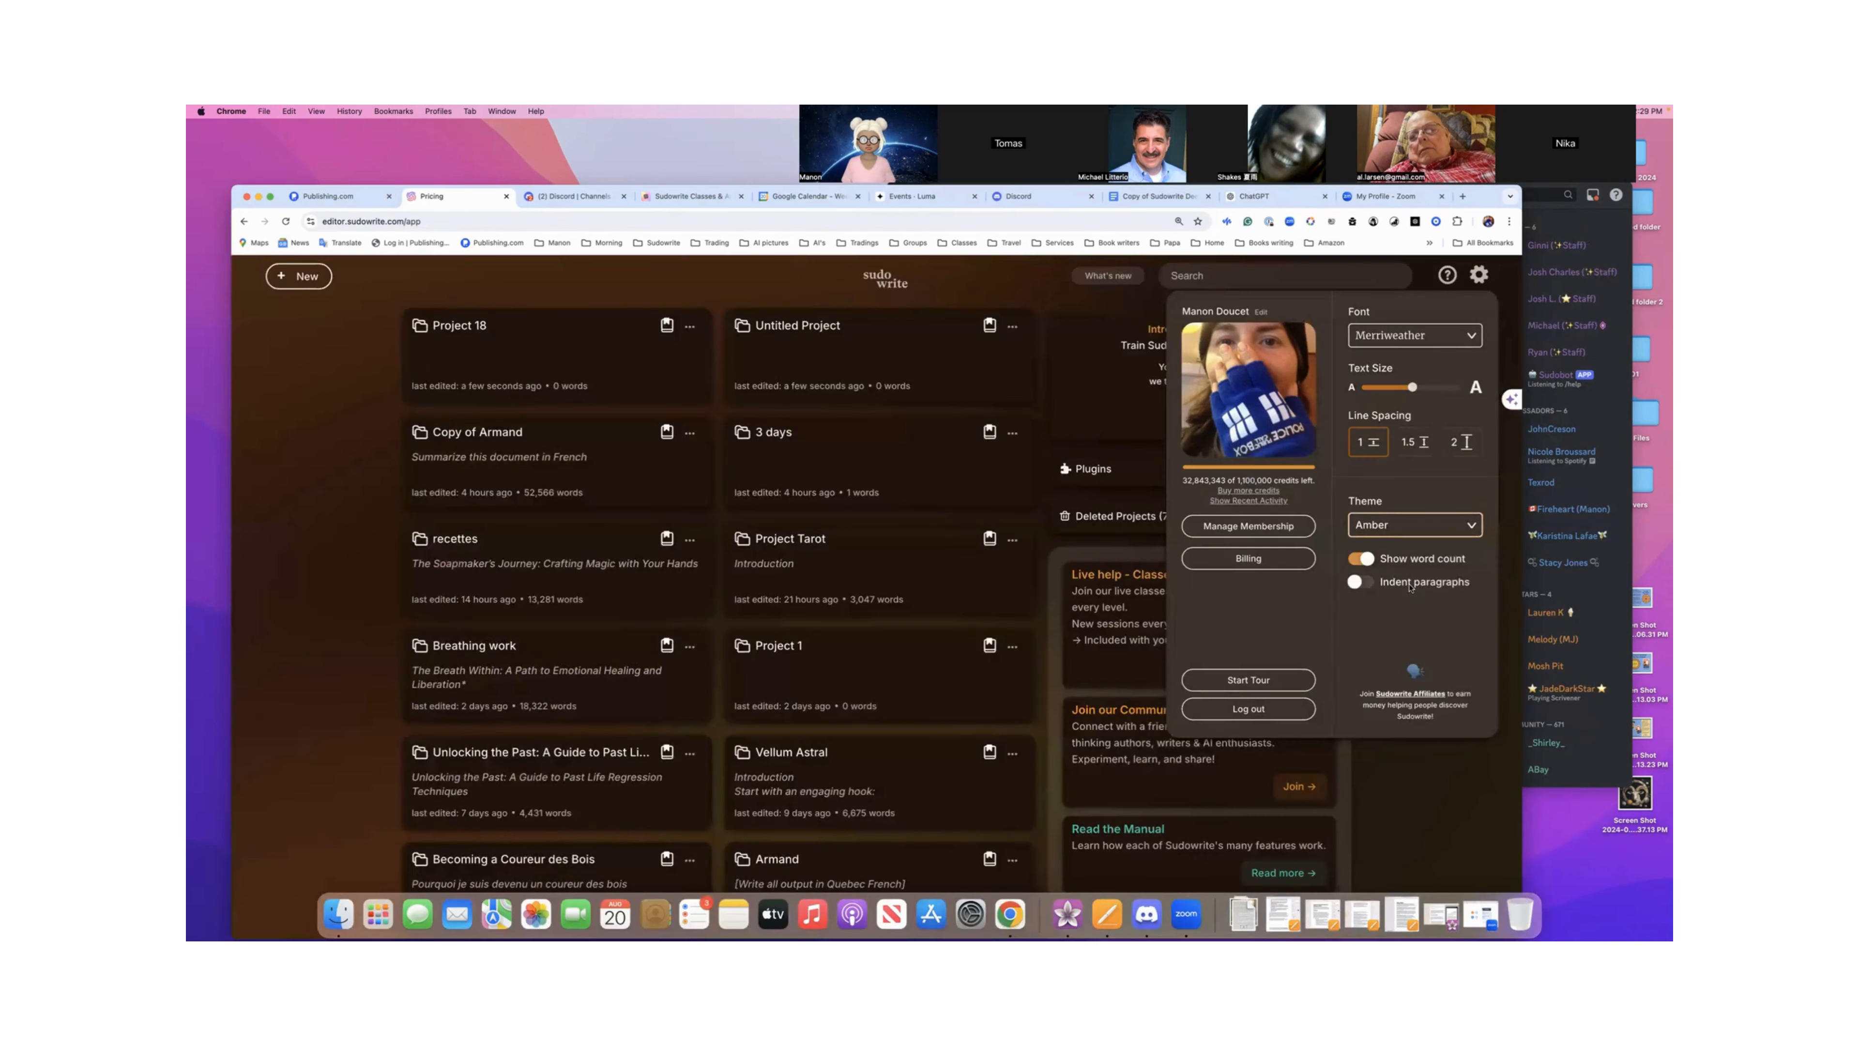
pyautogui.click(1472, 527)
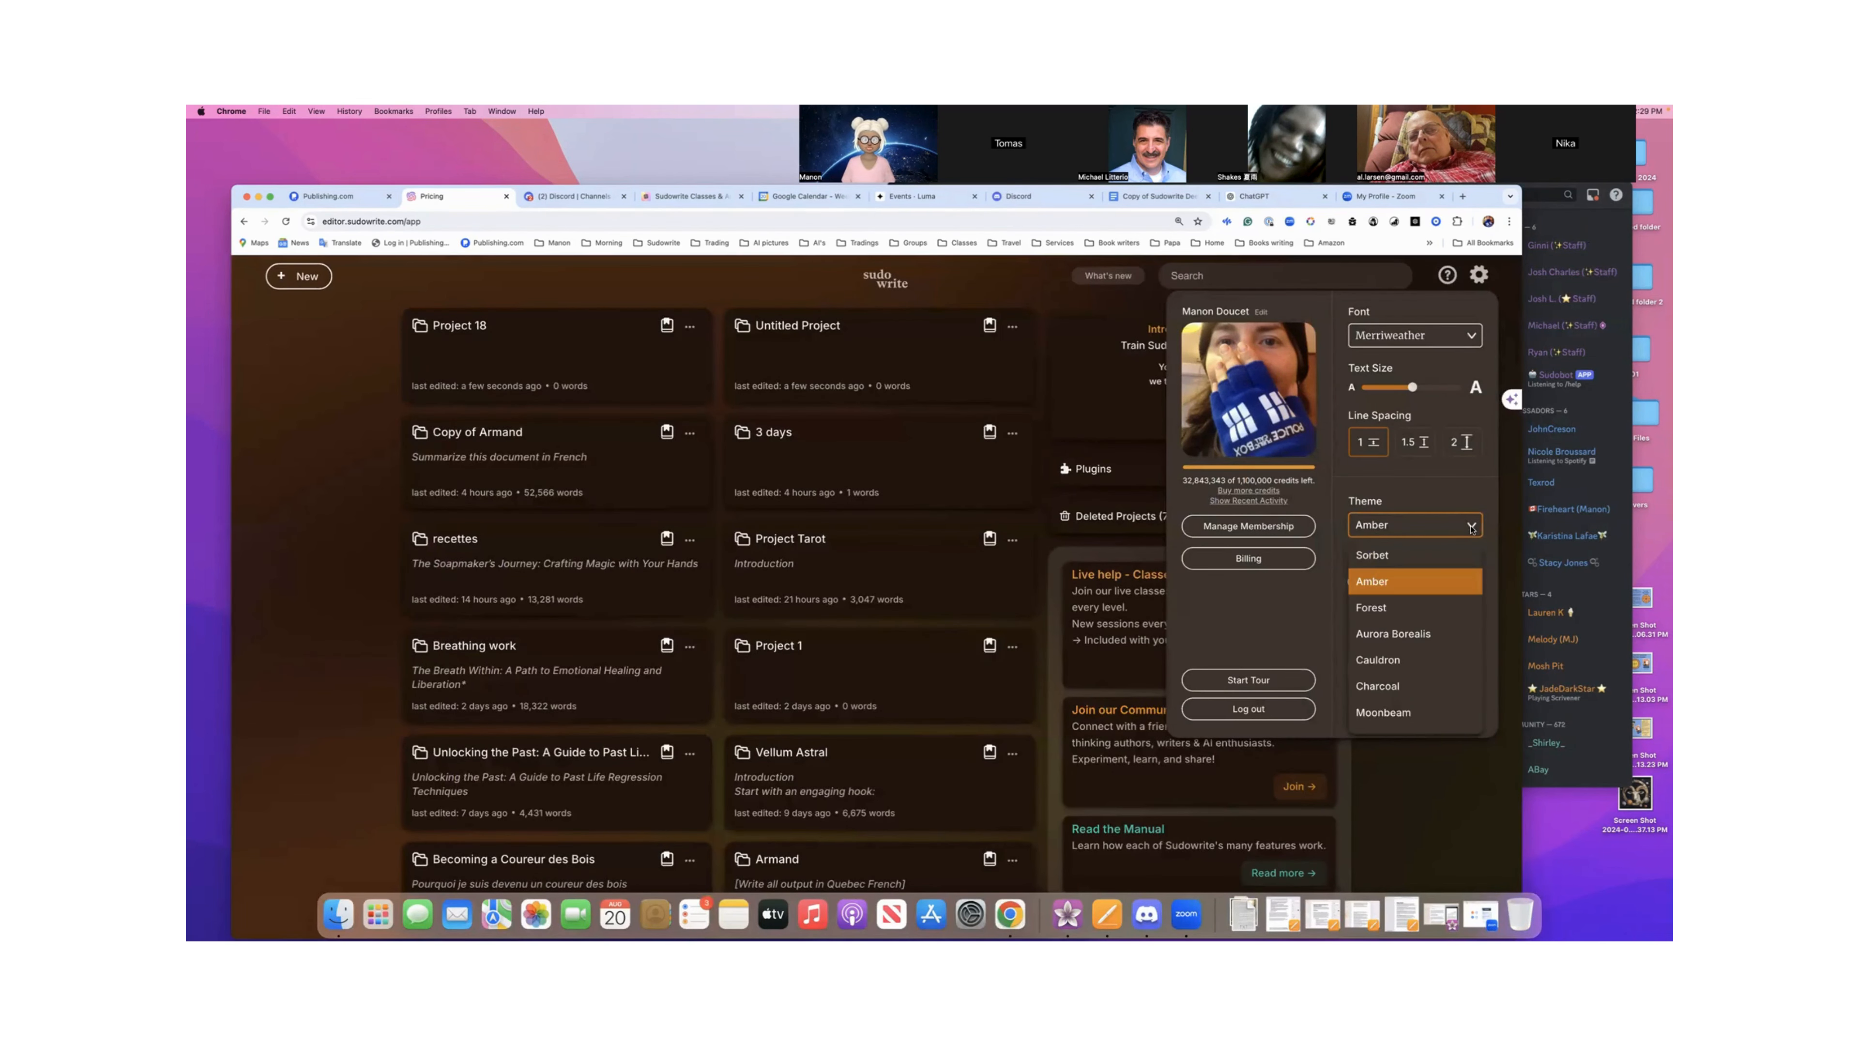
pyautogui.click(1414, 609)
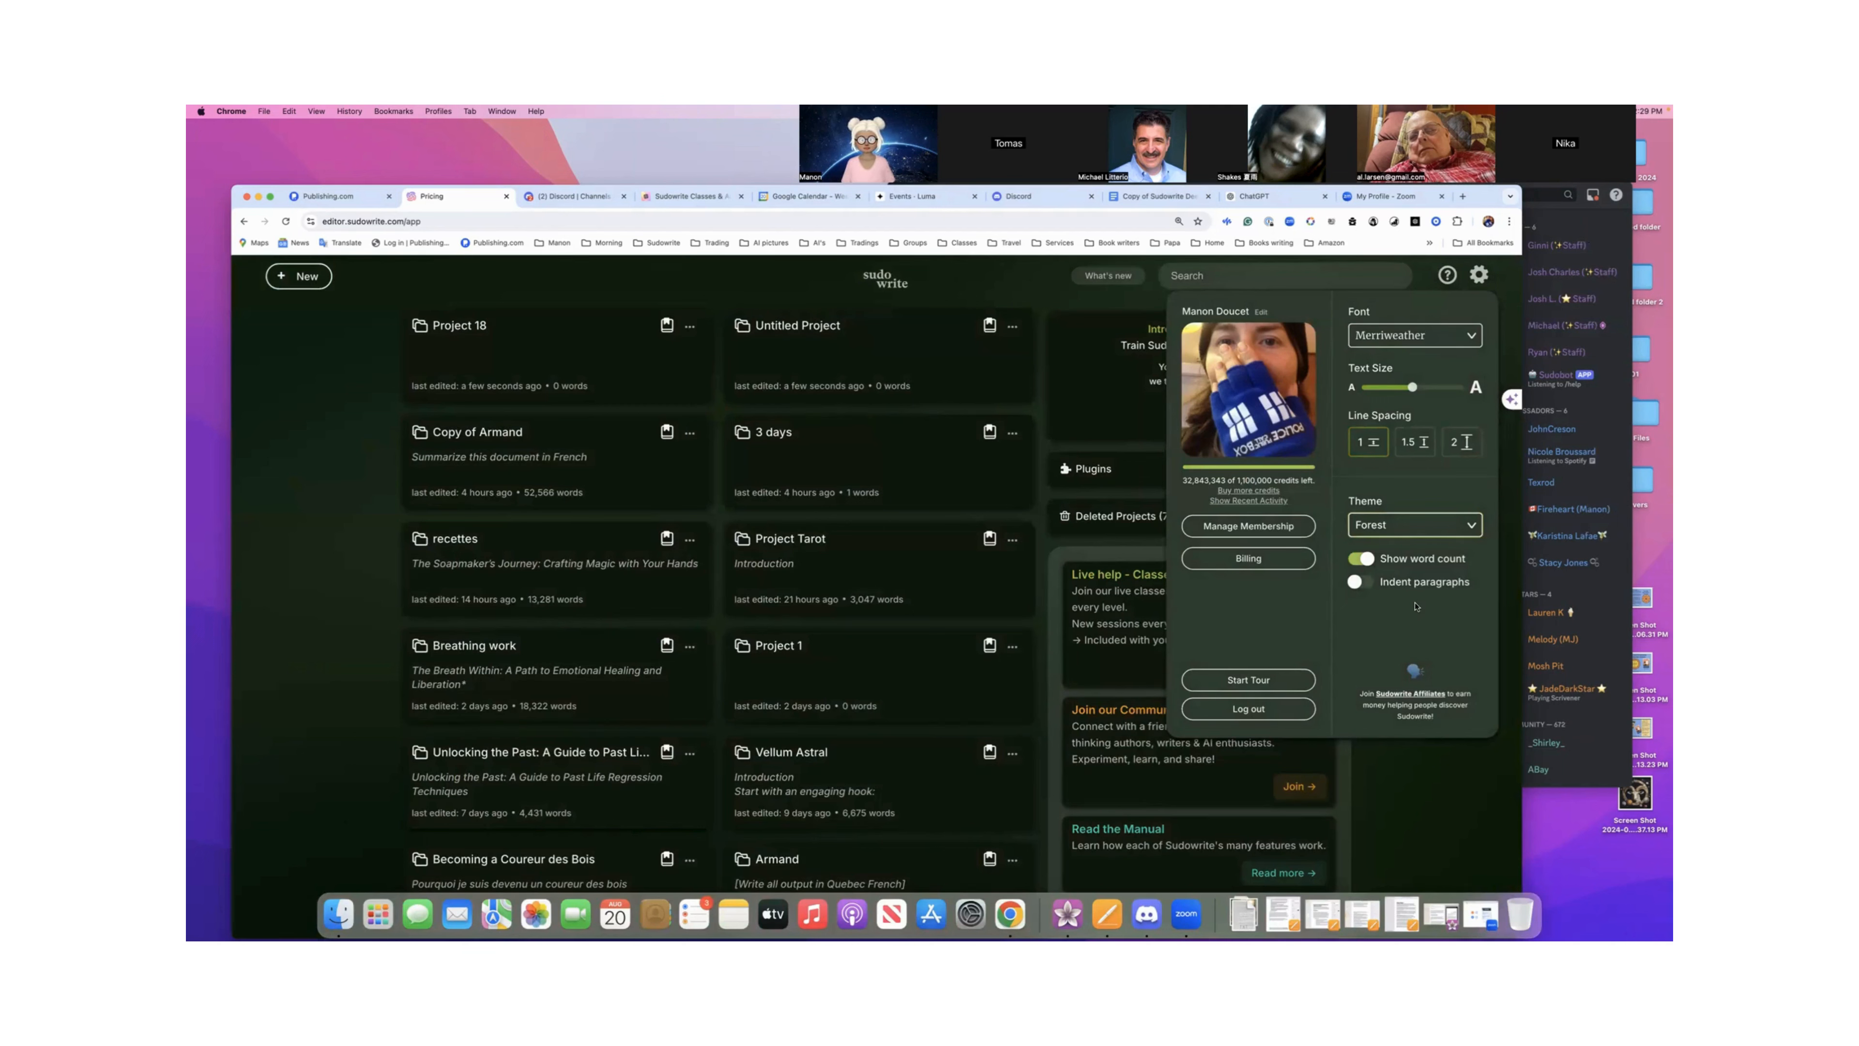
pyautogui.click(1412, 524)
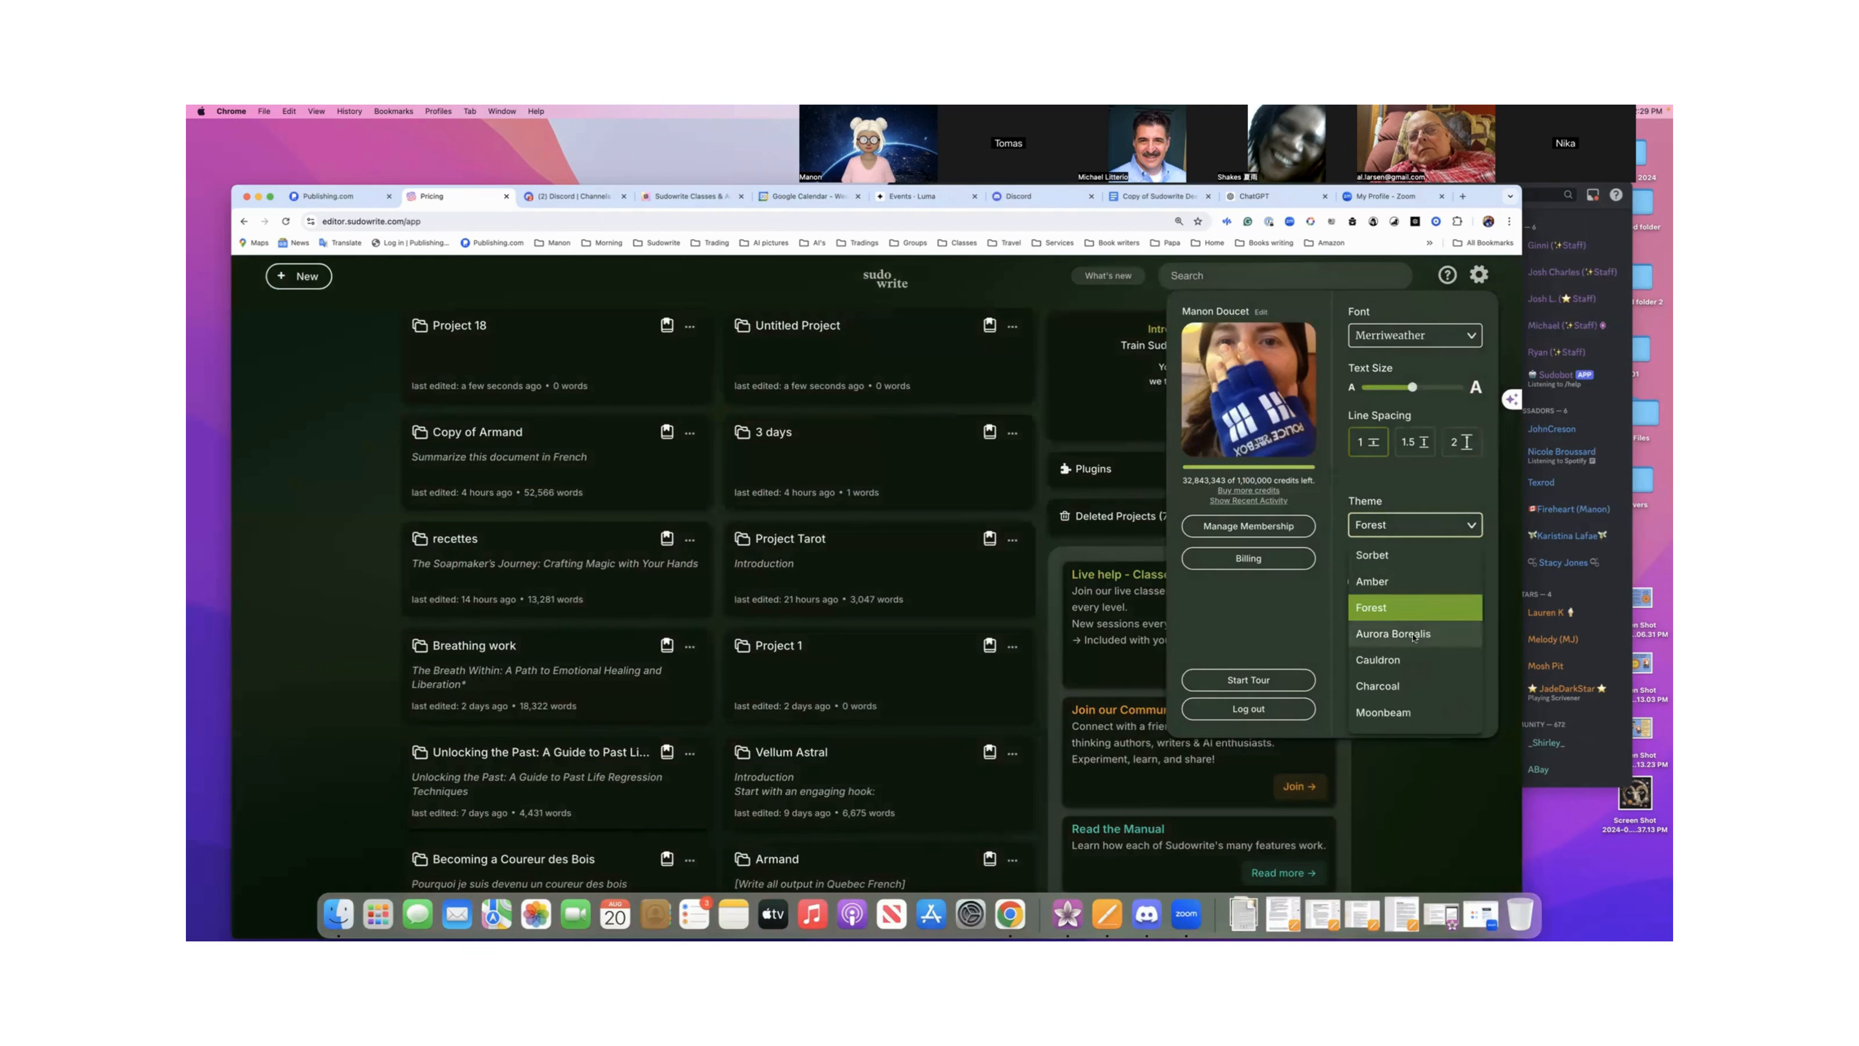
pyautogui.click(1414, 637)
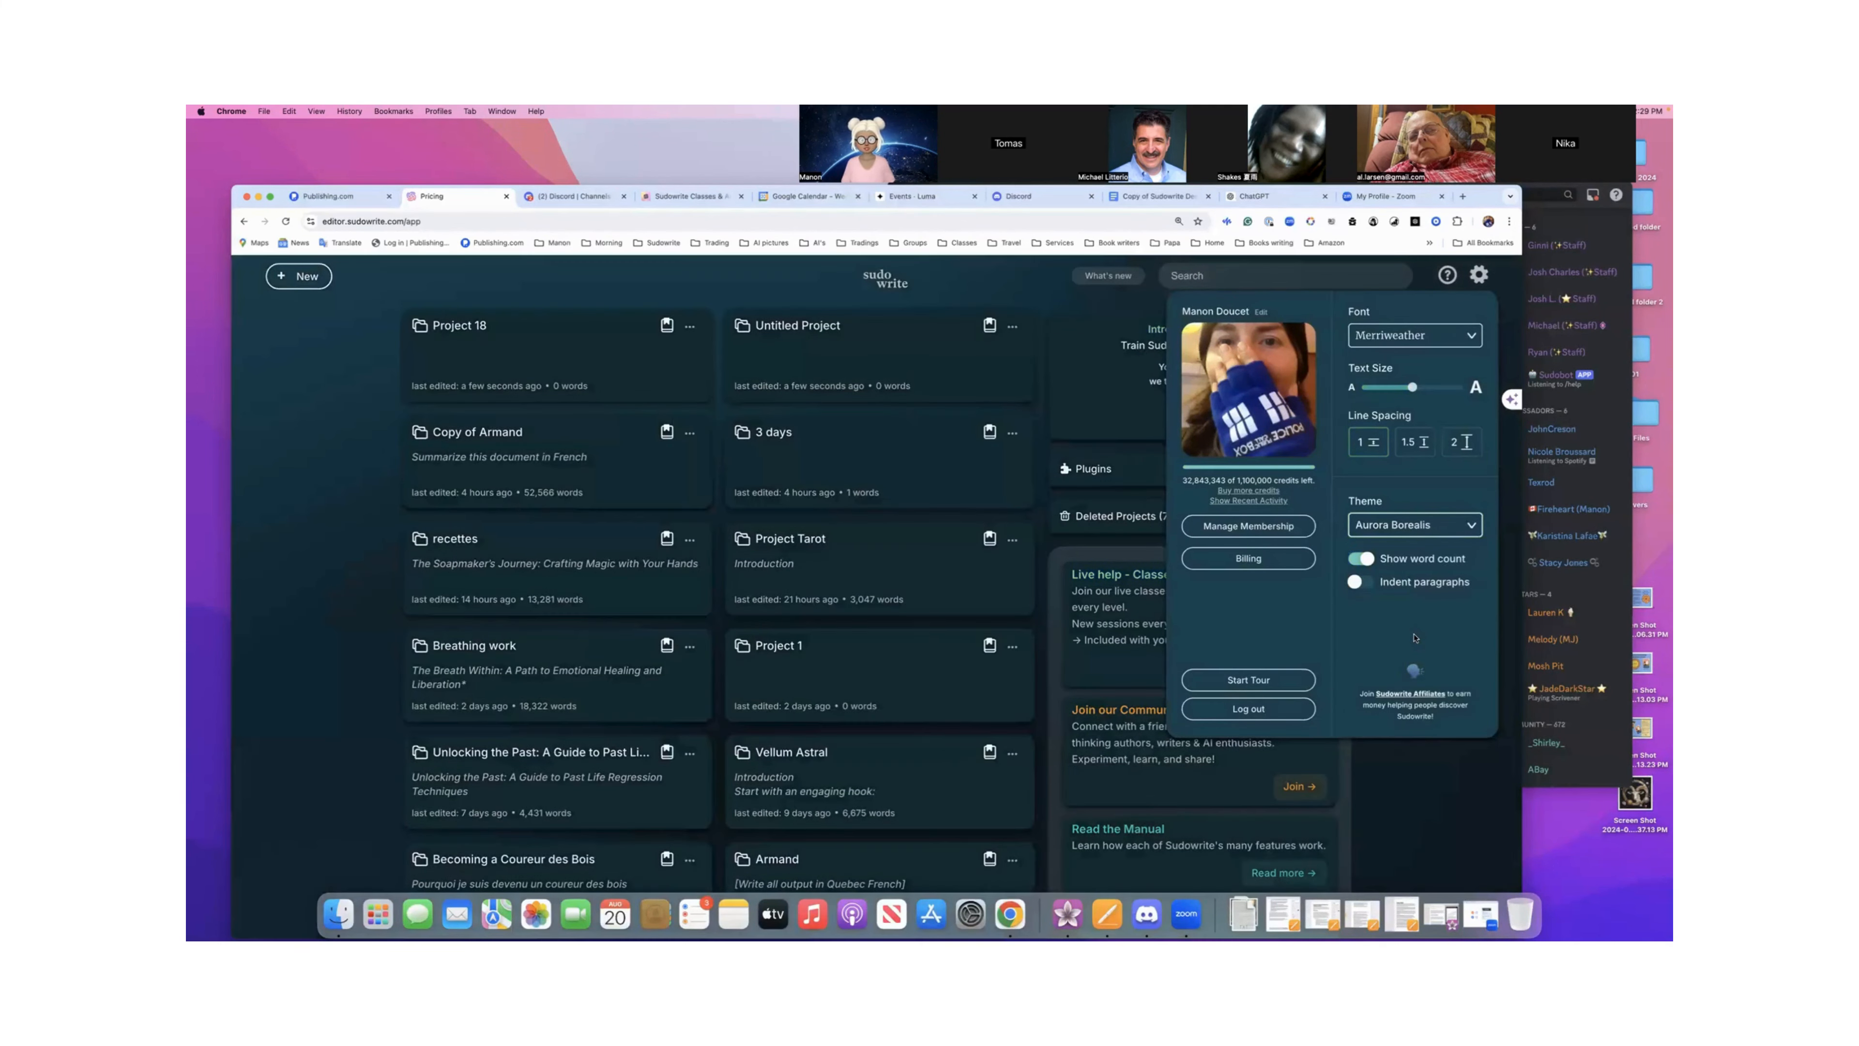
pyautogui.click(1413, 524)
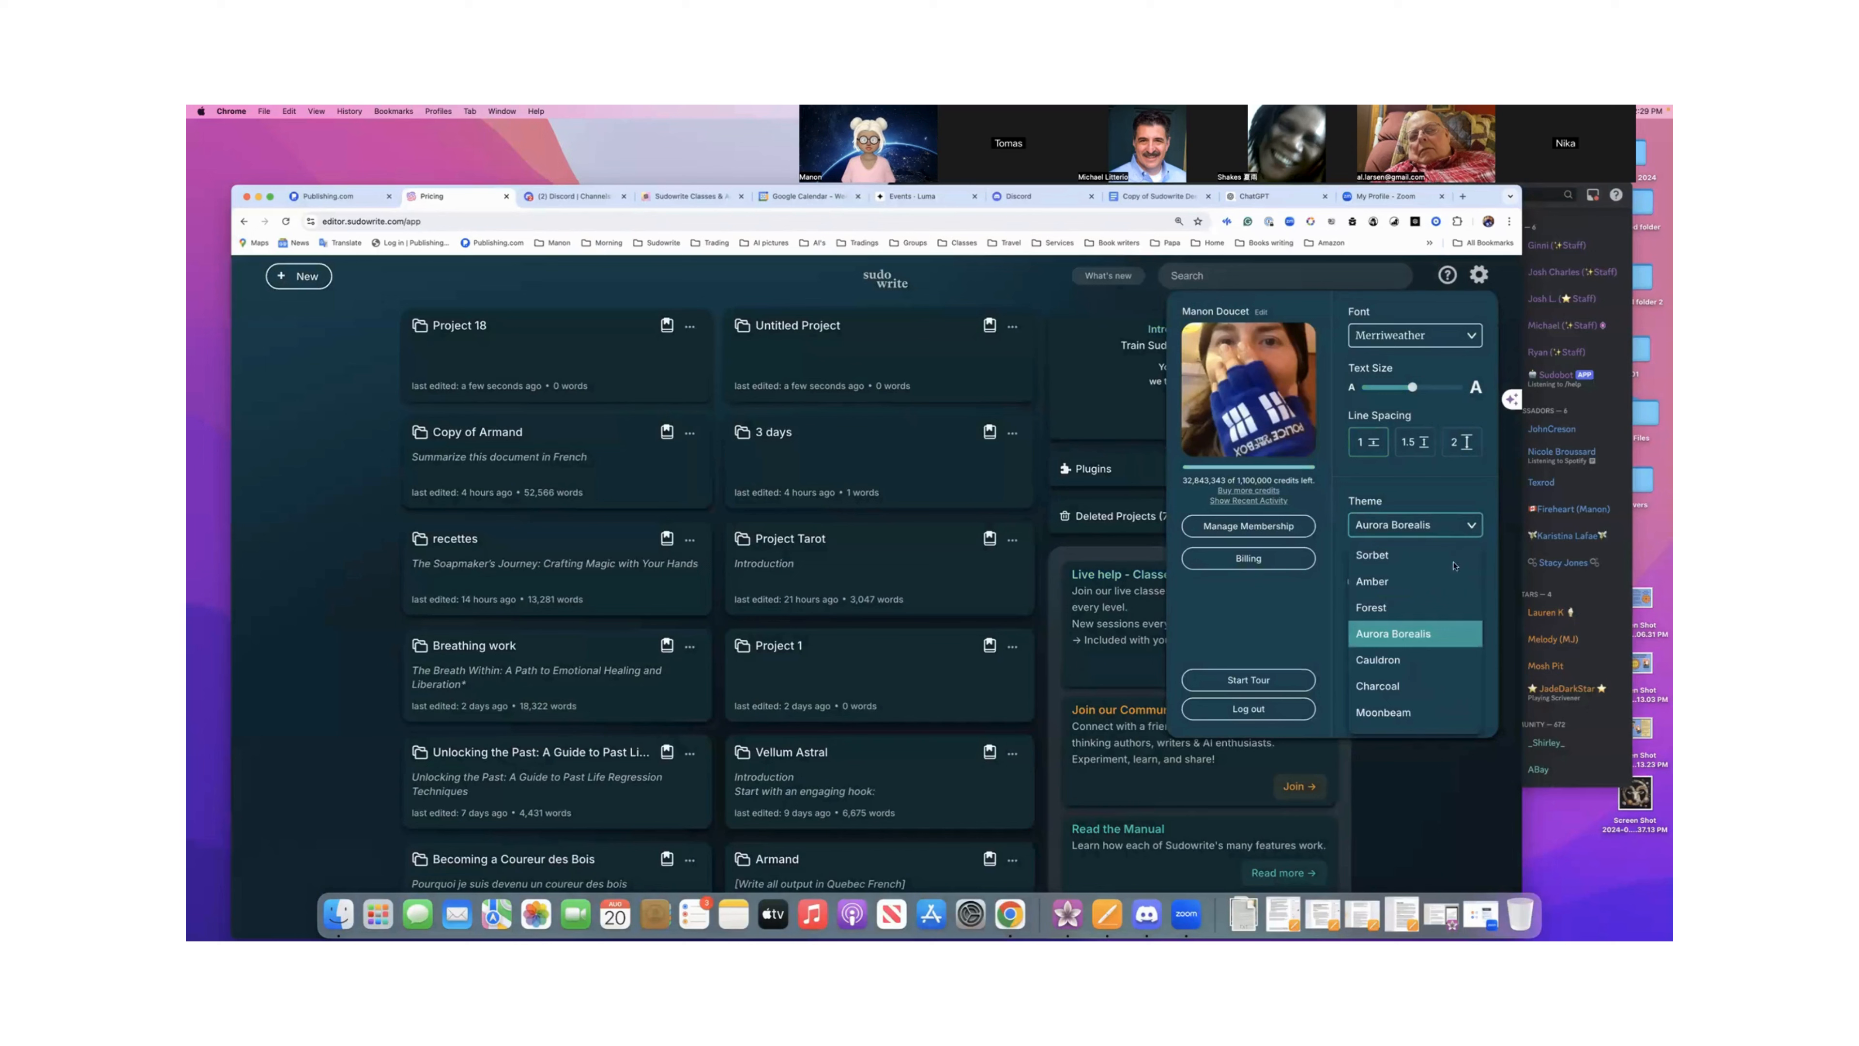
pyautogui.click(1410, 662)
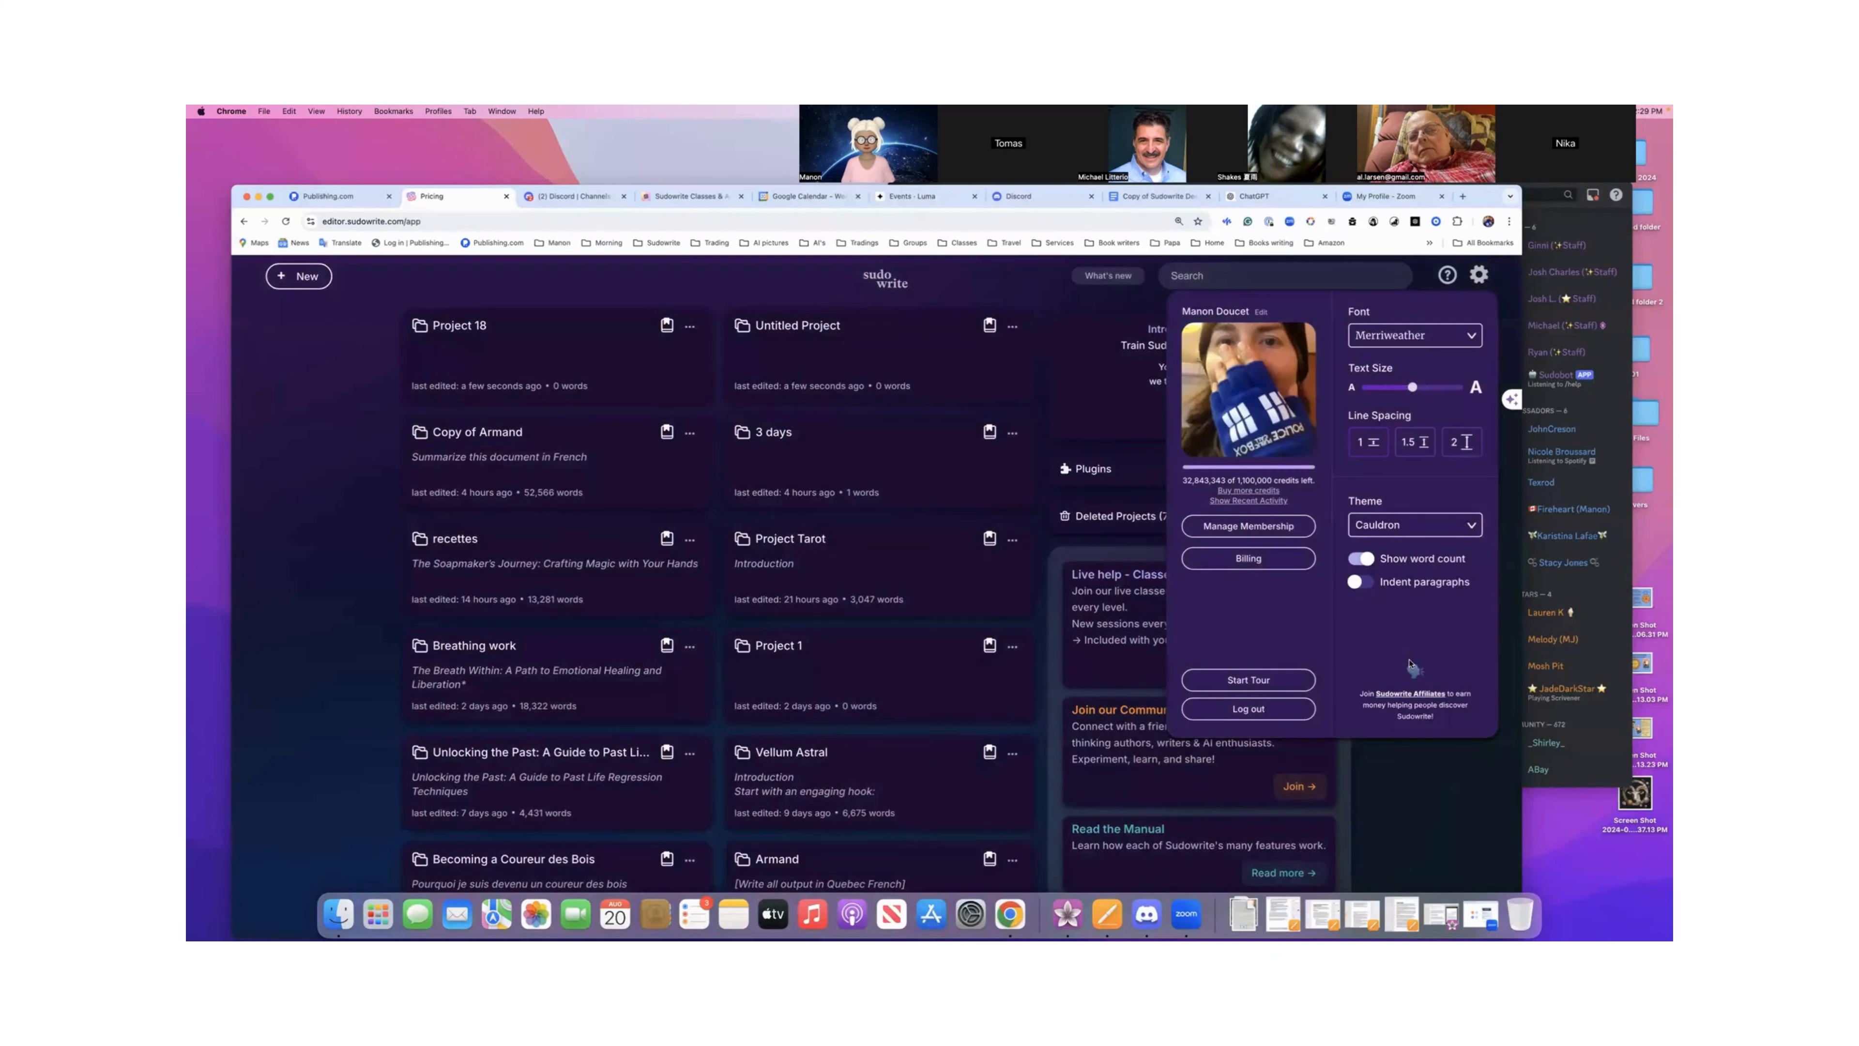
pyautogui.click(1471, 526)
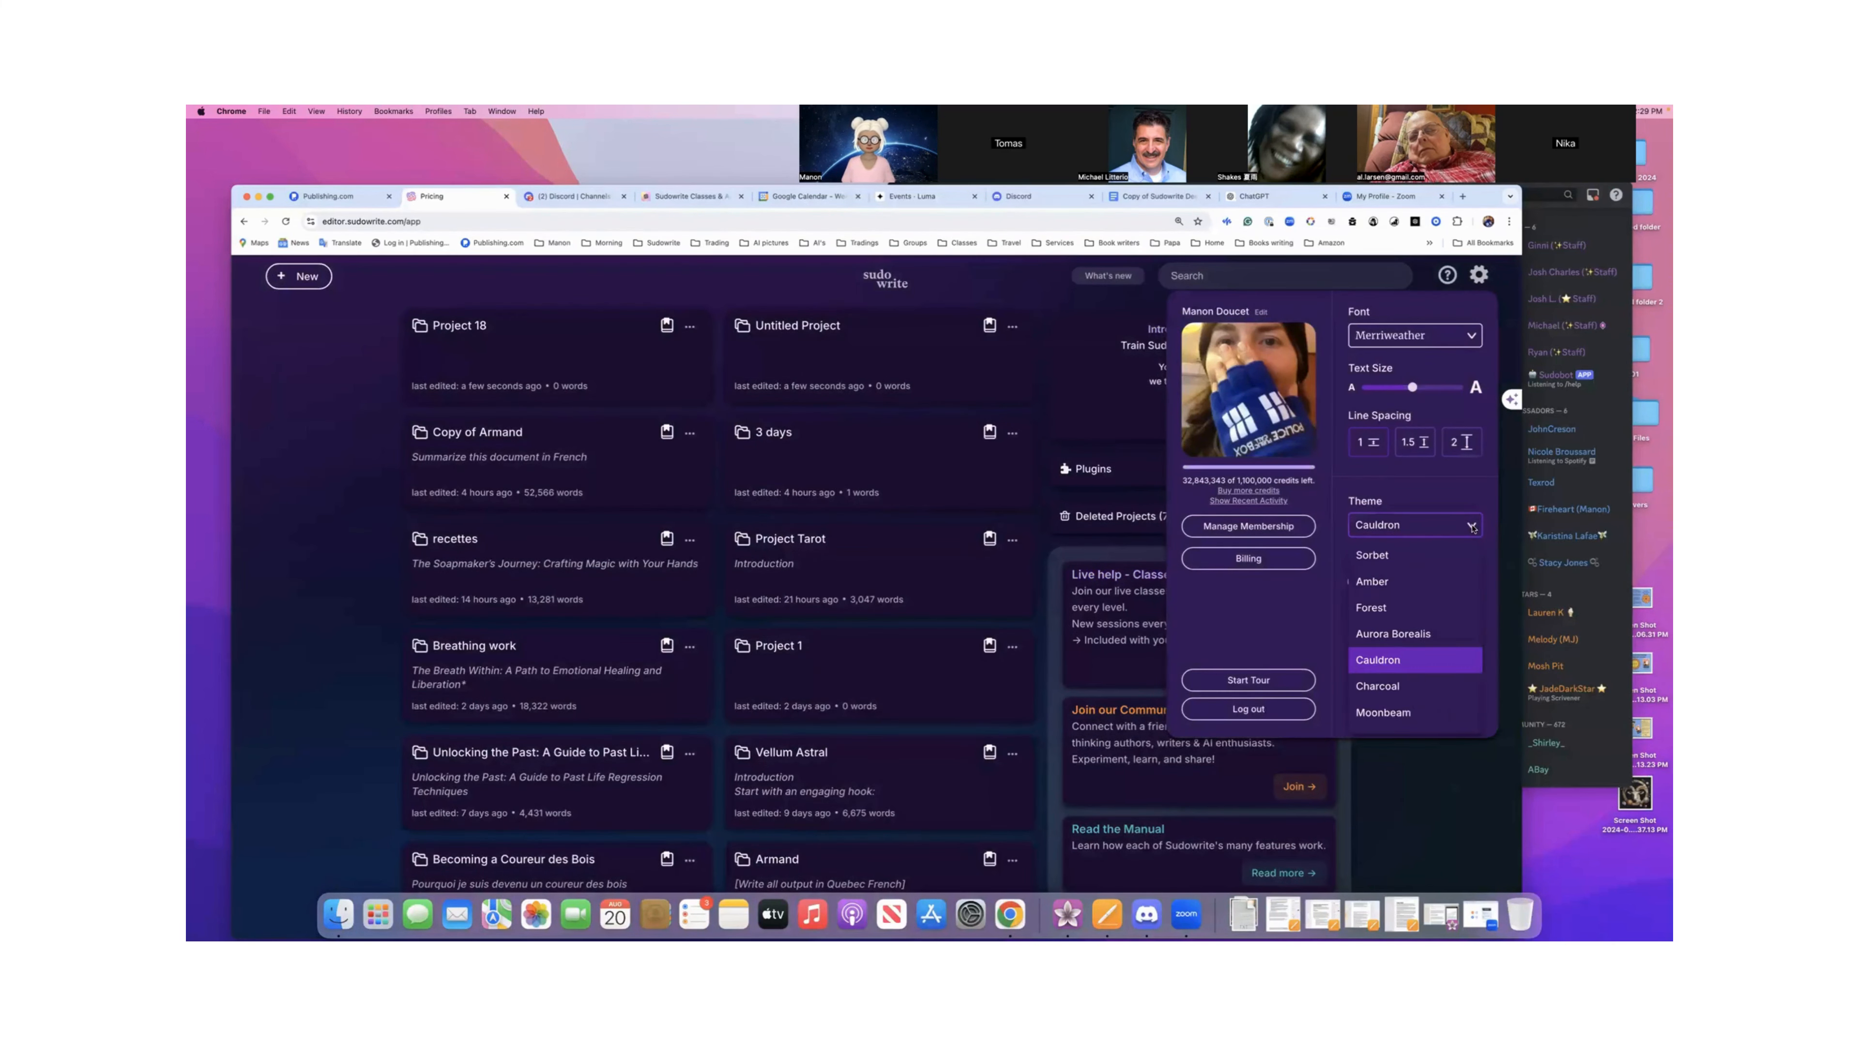
pyautogui.click(1414, 682)
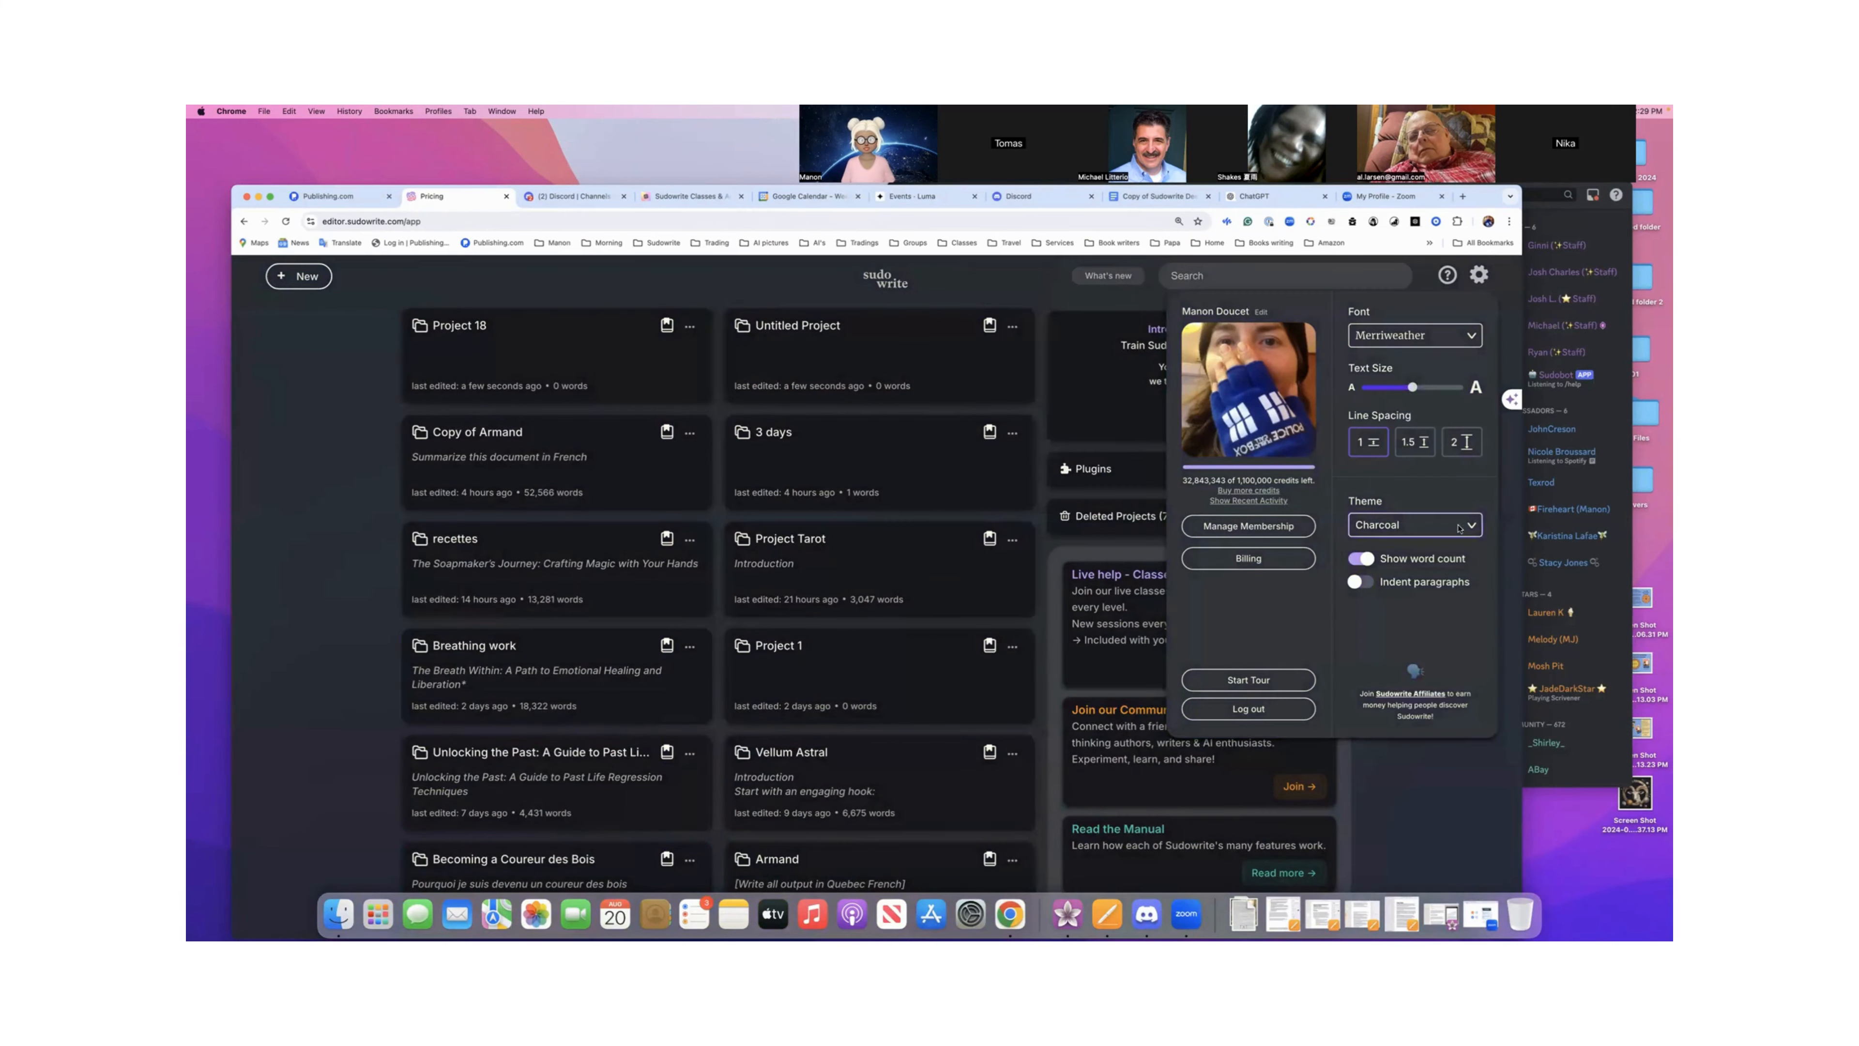
pyautogui.click(1408, 524)
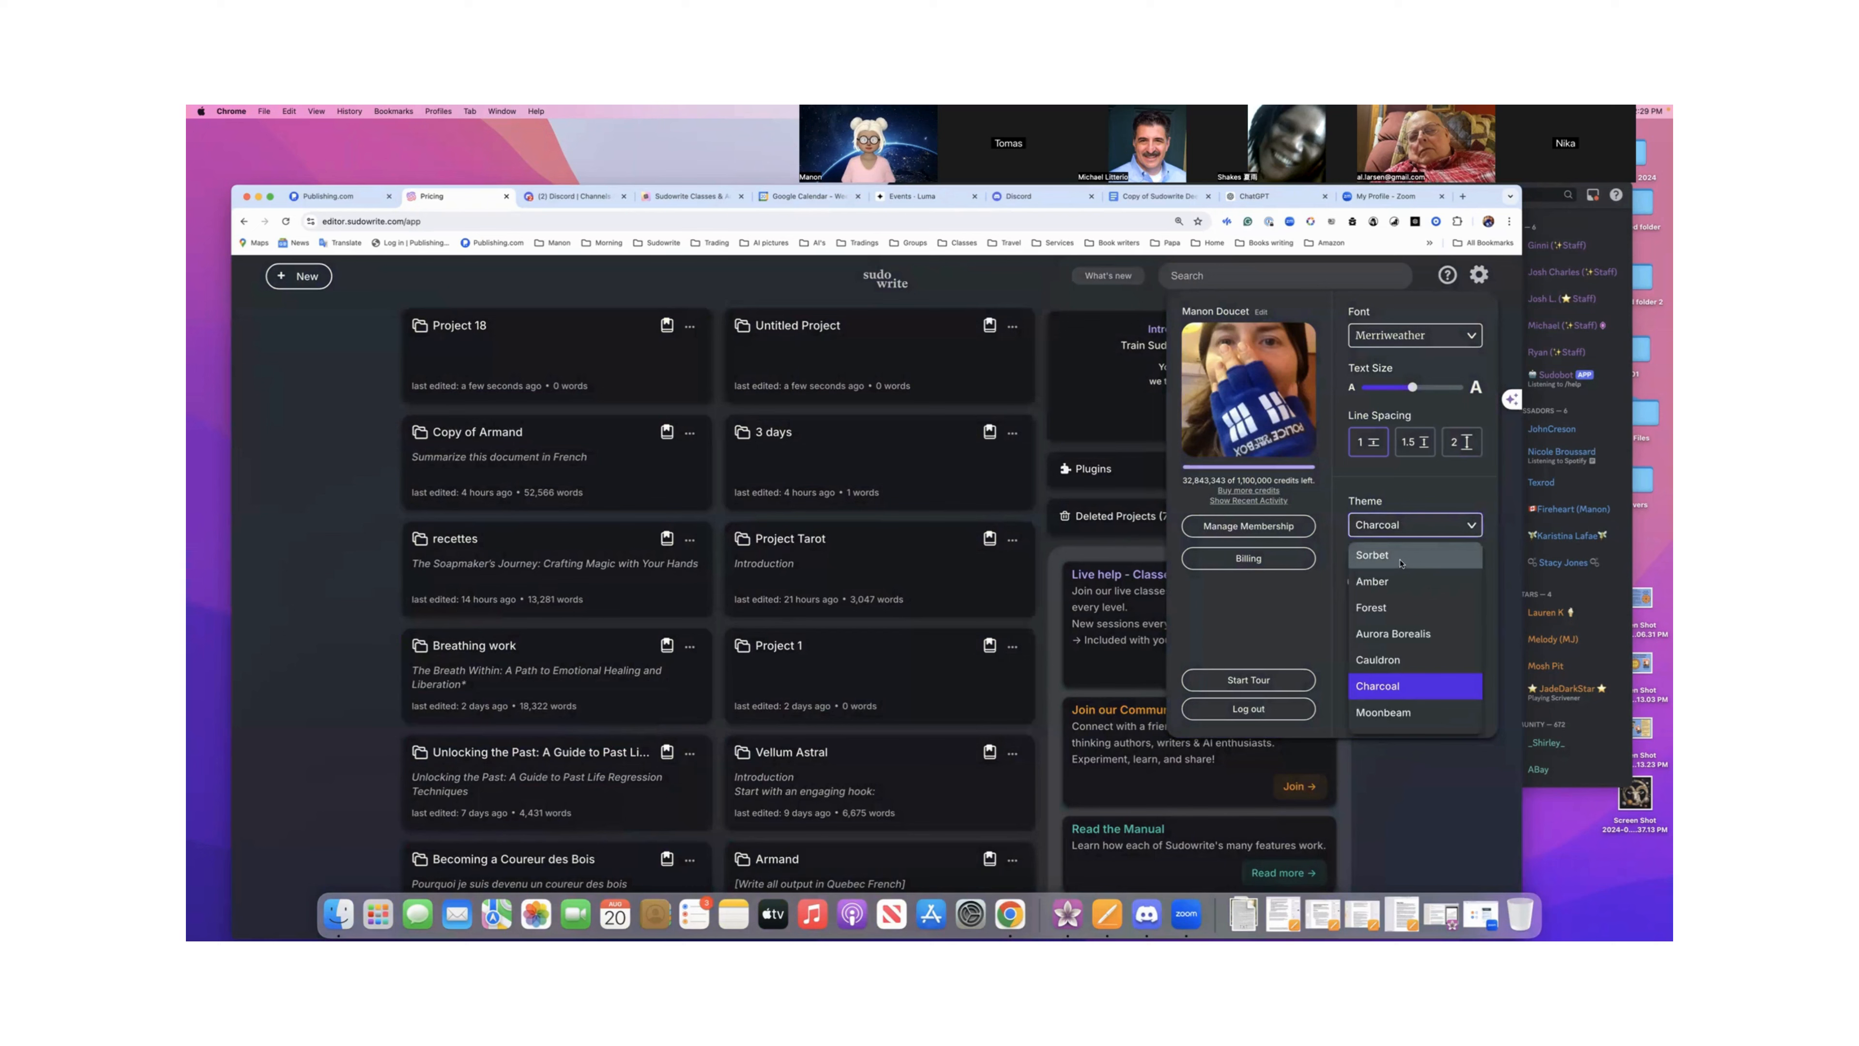
pyautogui.click(1401, 561)
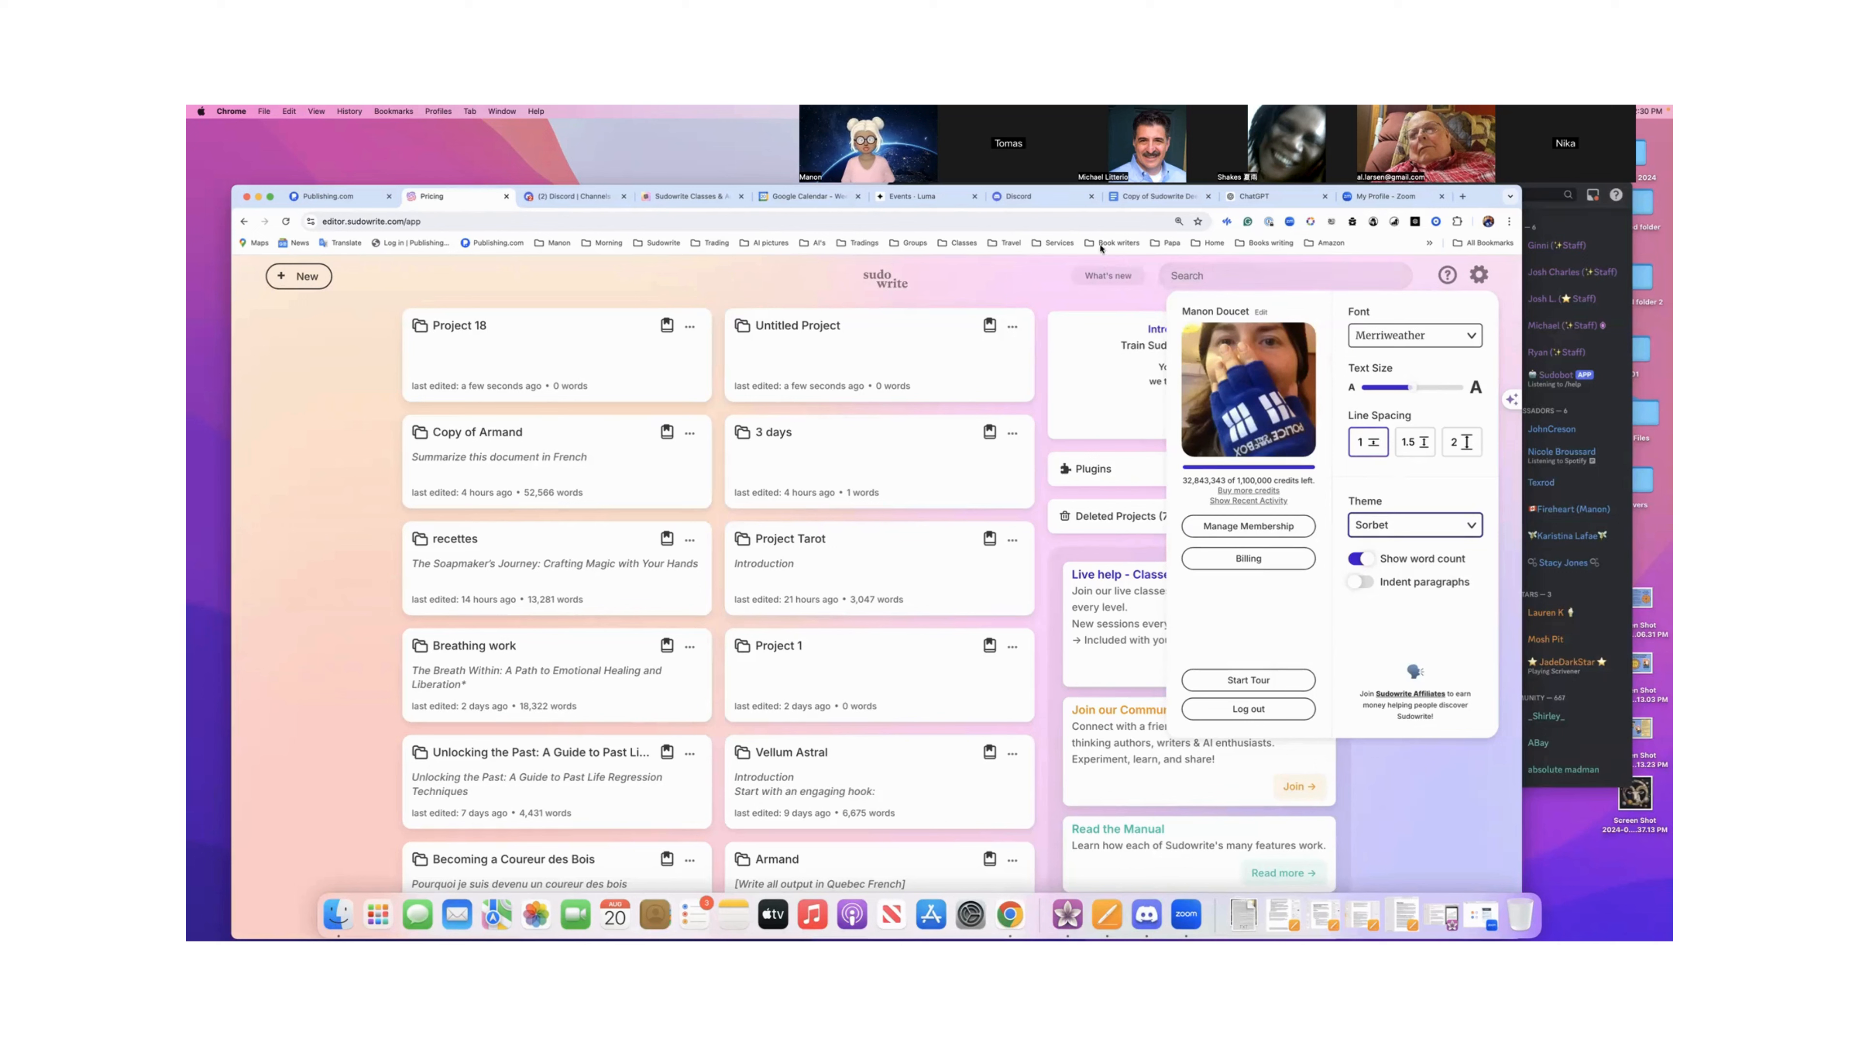
# - Turn paragraph indentation on and off again, and close the settings
pyautogui.click(1359, 583)
pyautogui.click(1366, 584)
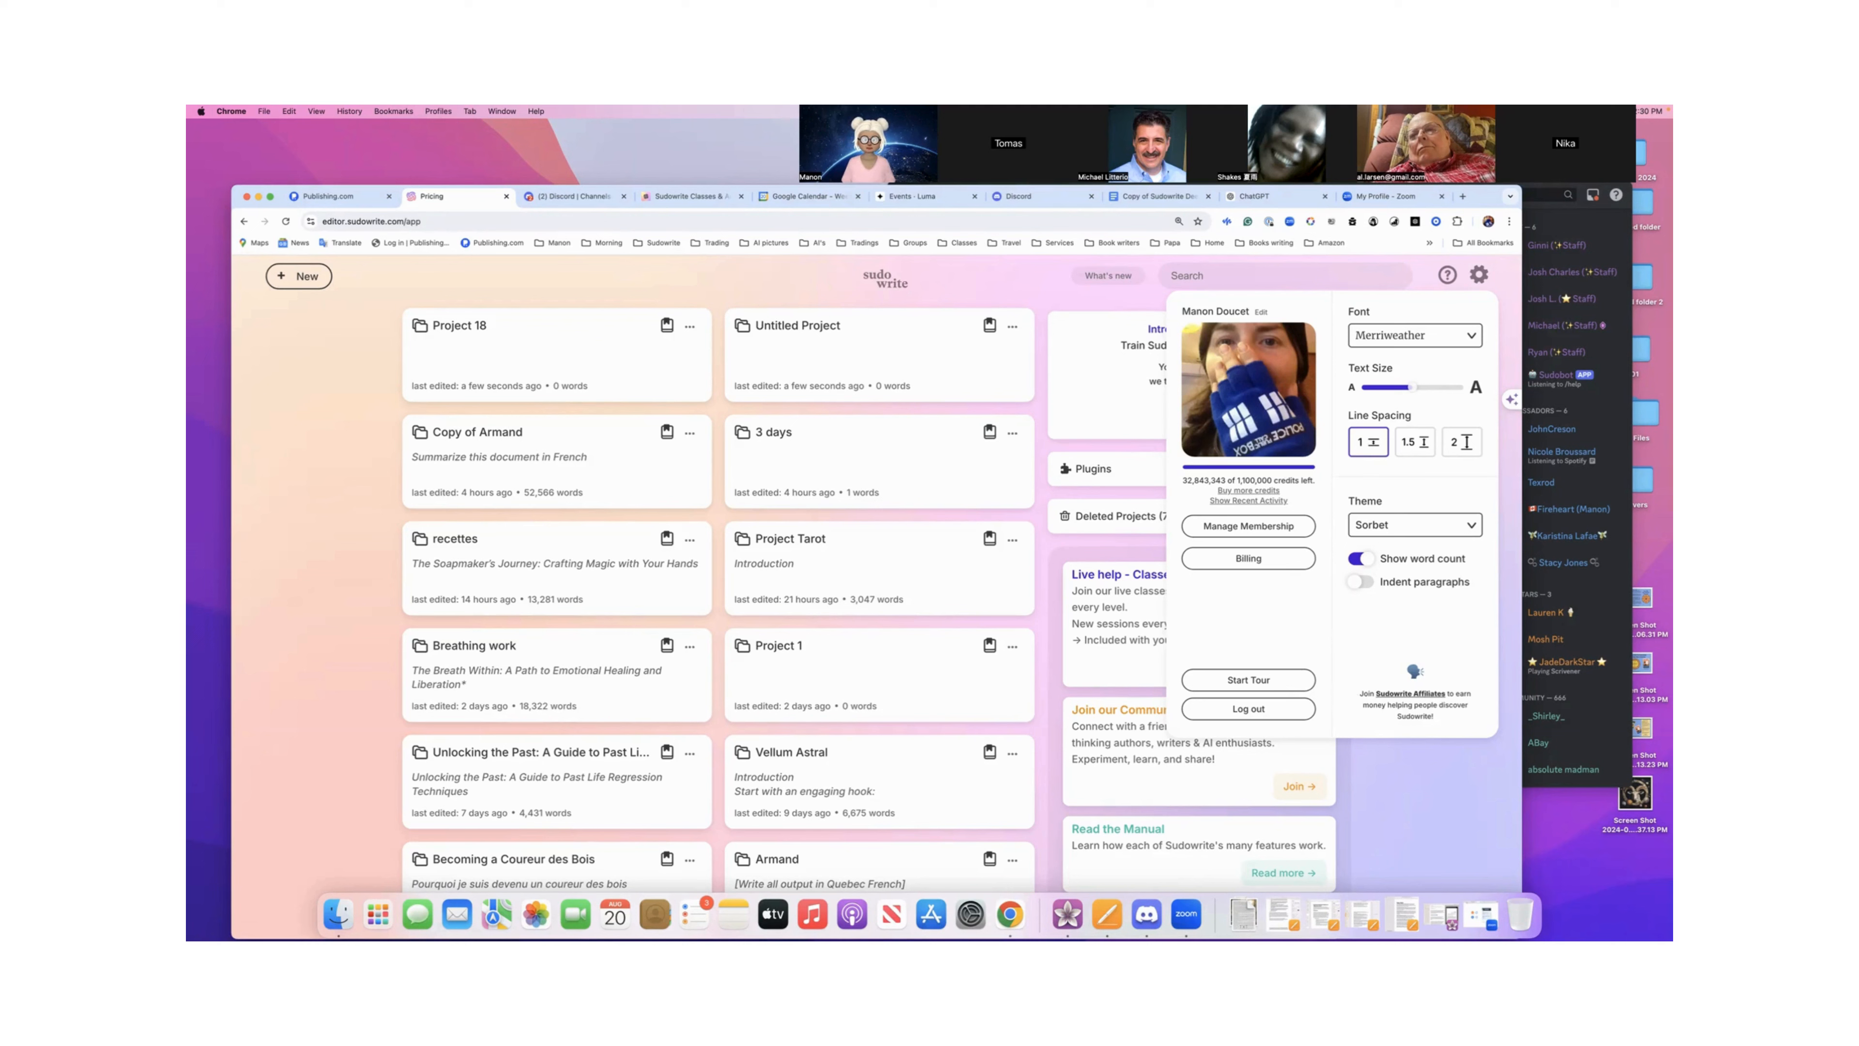
pyautogui.click(1477, 278)
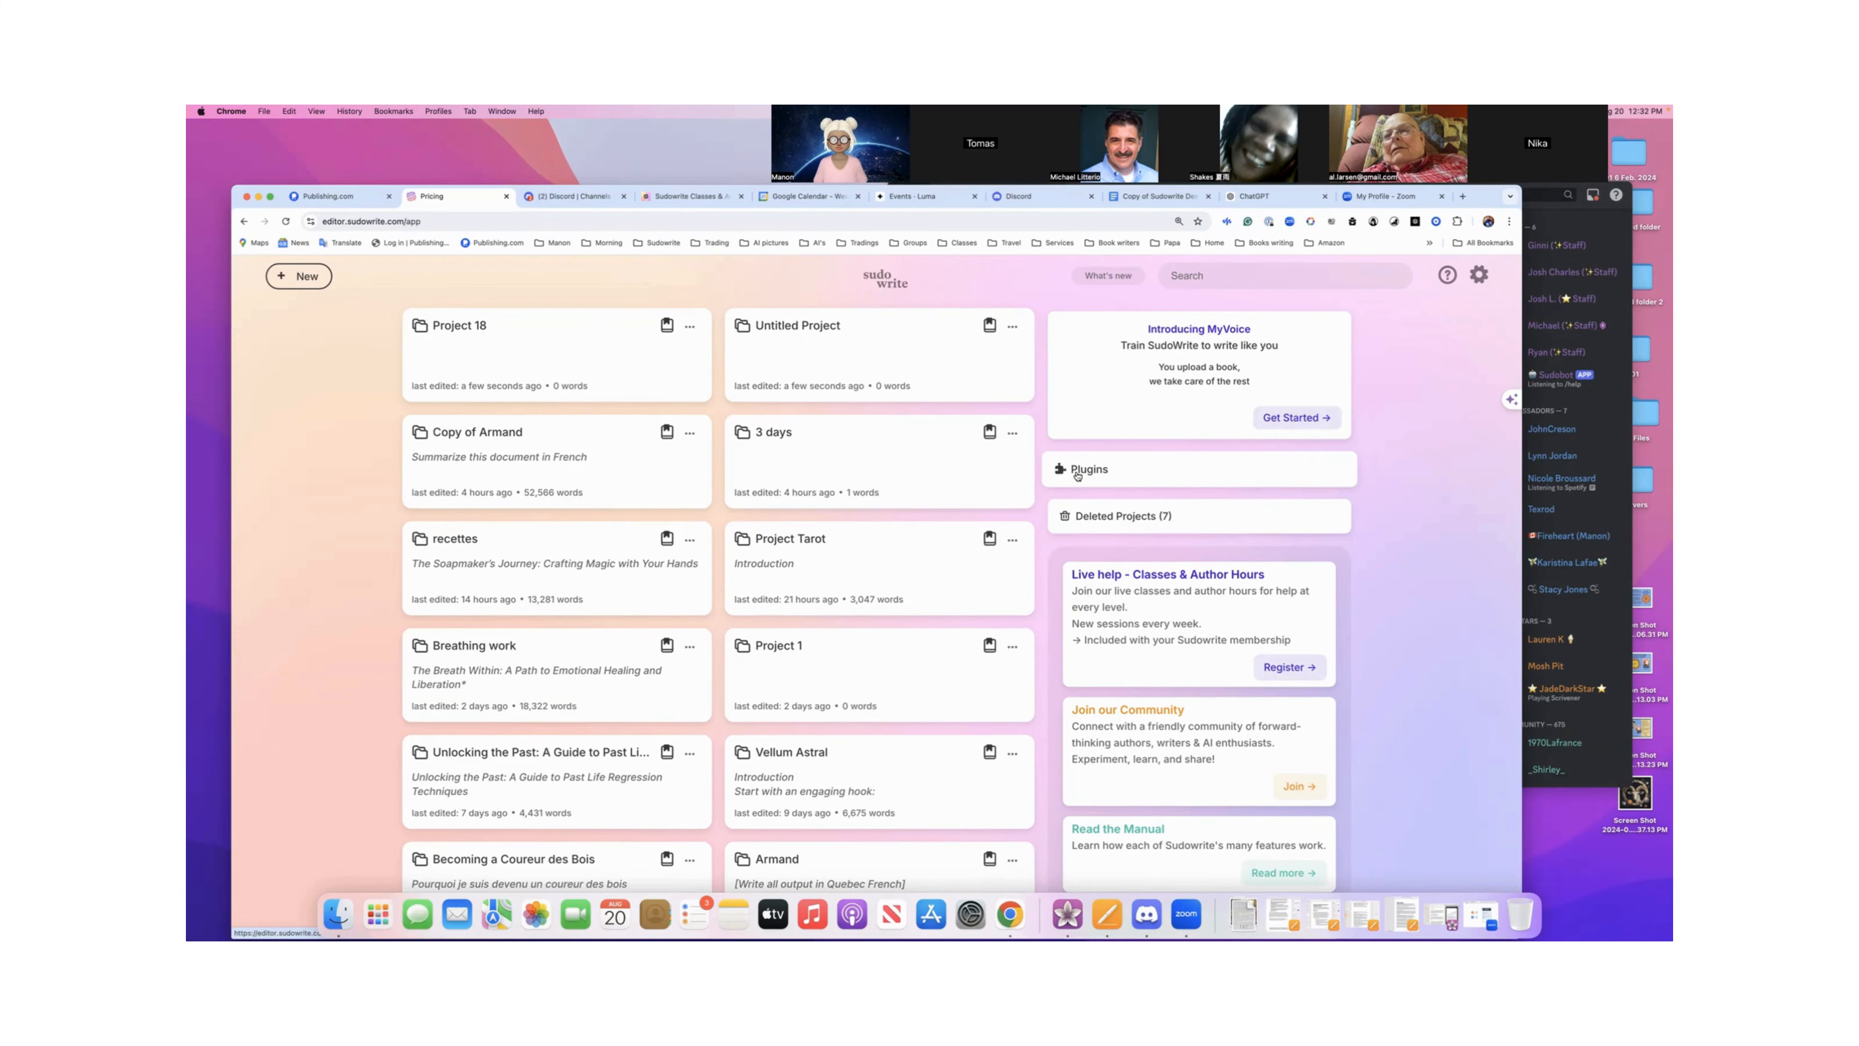
# - Delete Untitled Project from the project list and restore it from the deleted projects
pyautogui.scroll(-2, 1193, 483)
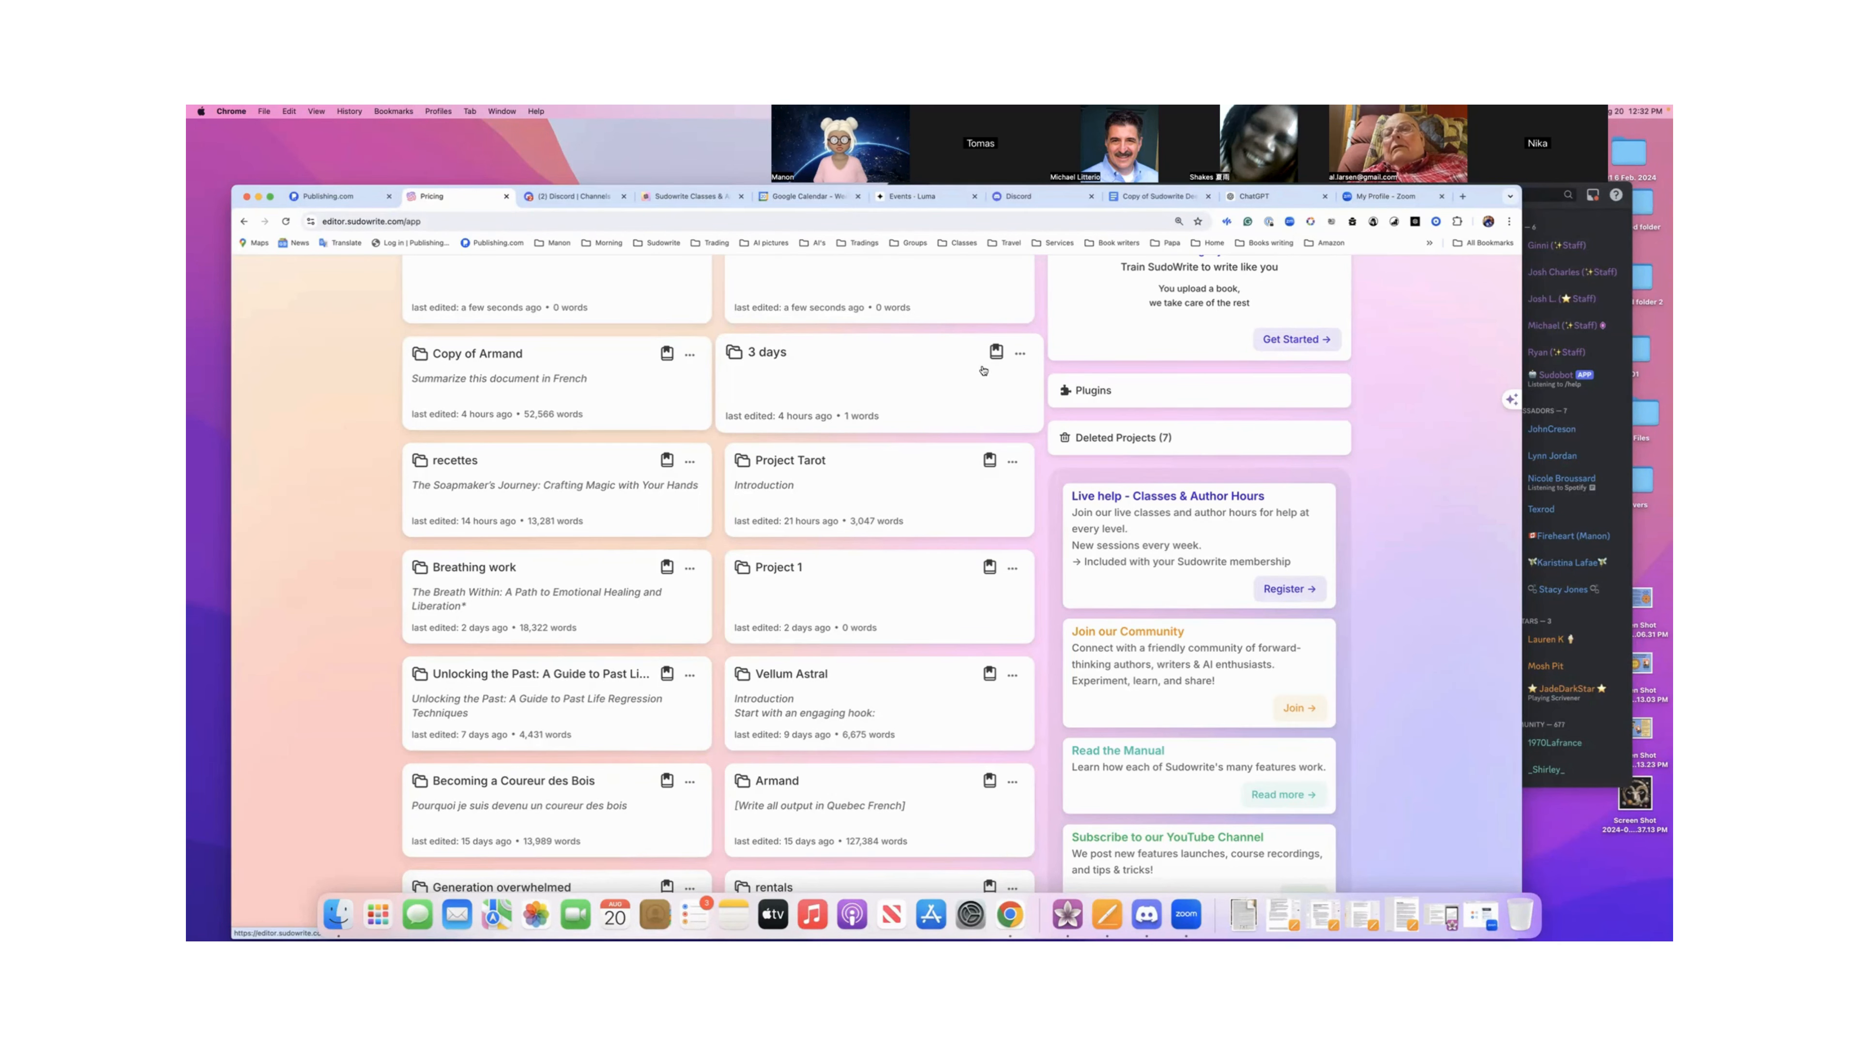
pyautogui.scroll(2, 949, 381)
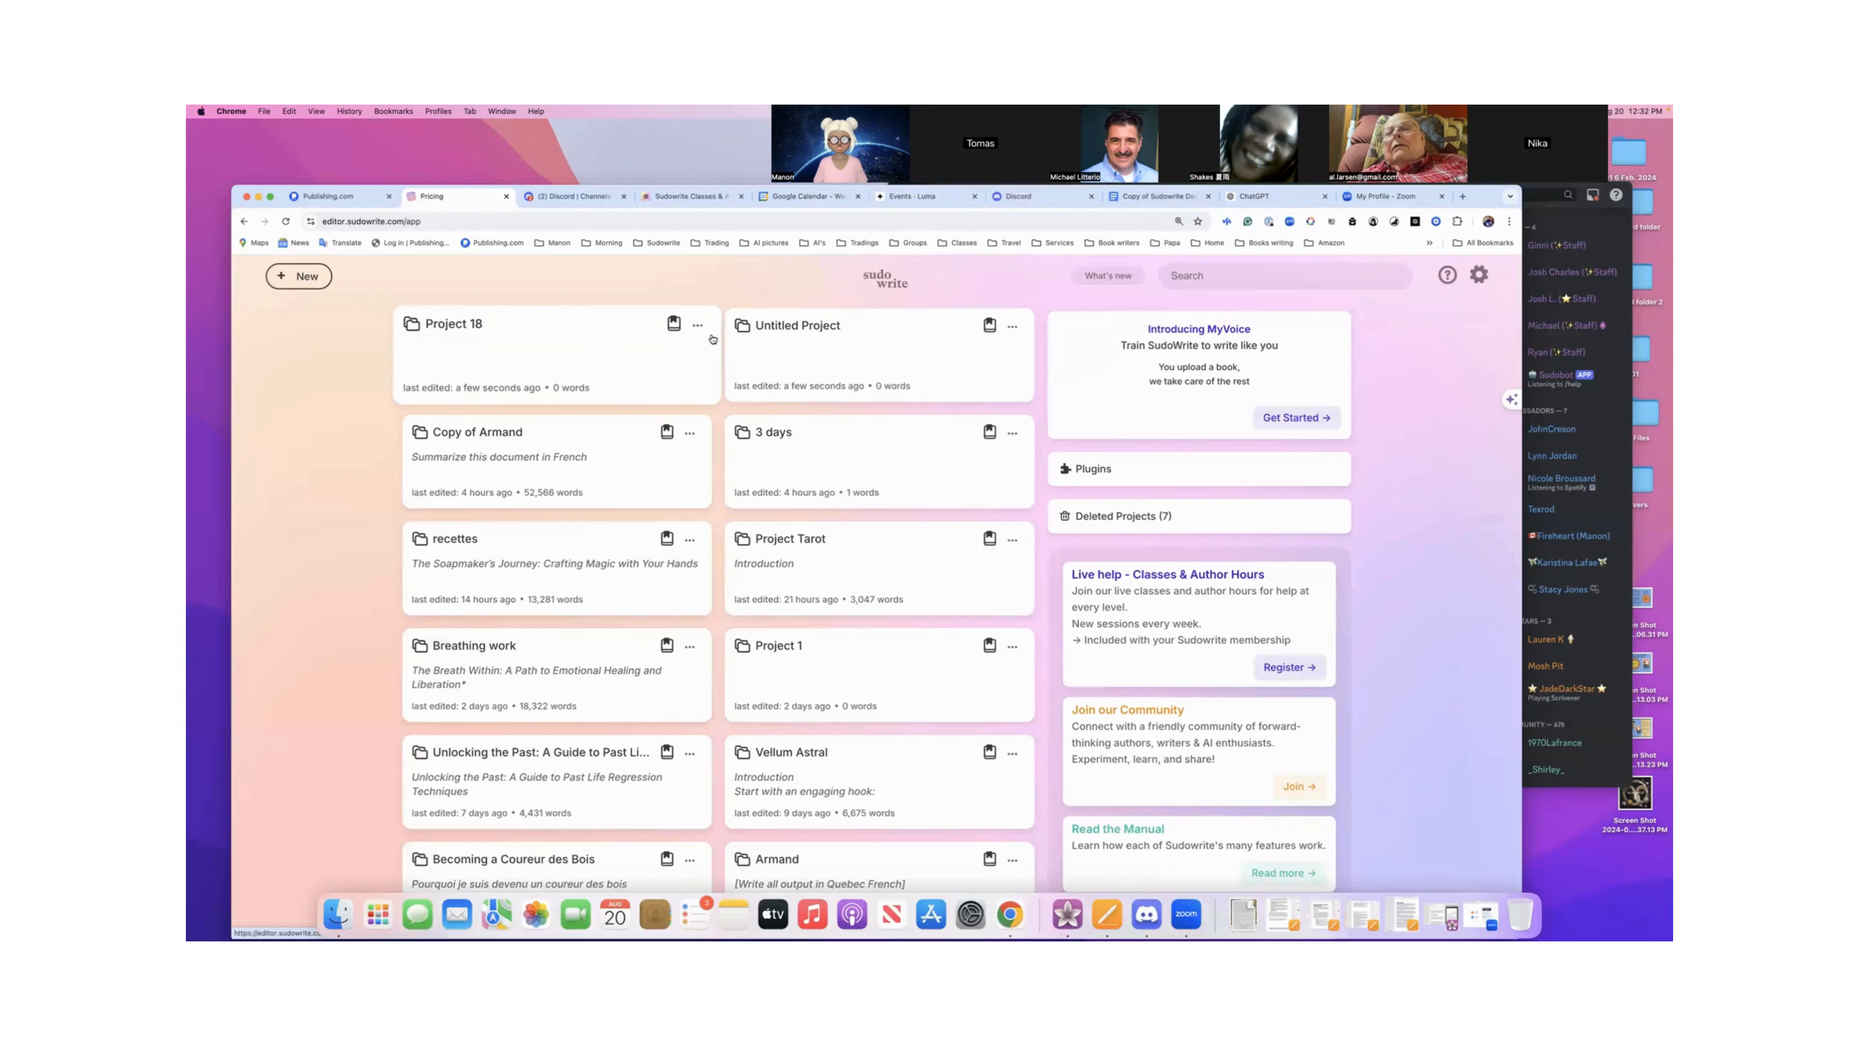
pyautogui.click(1019, 326)
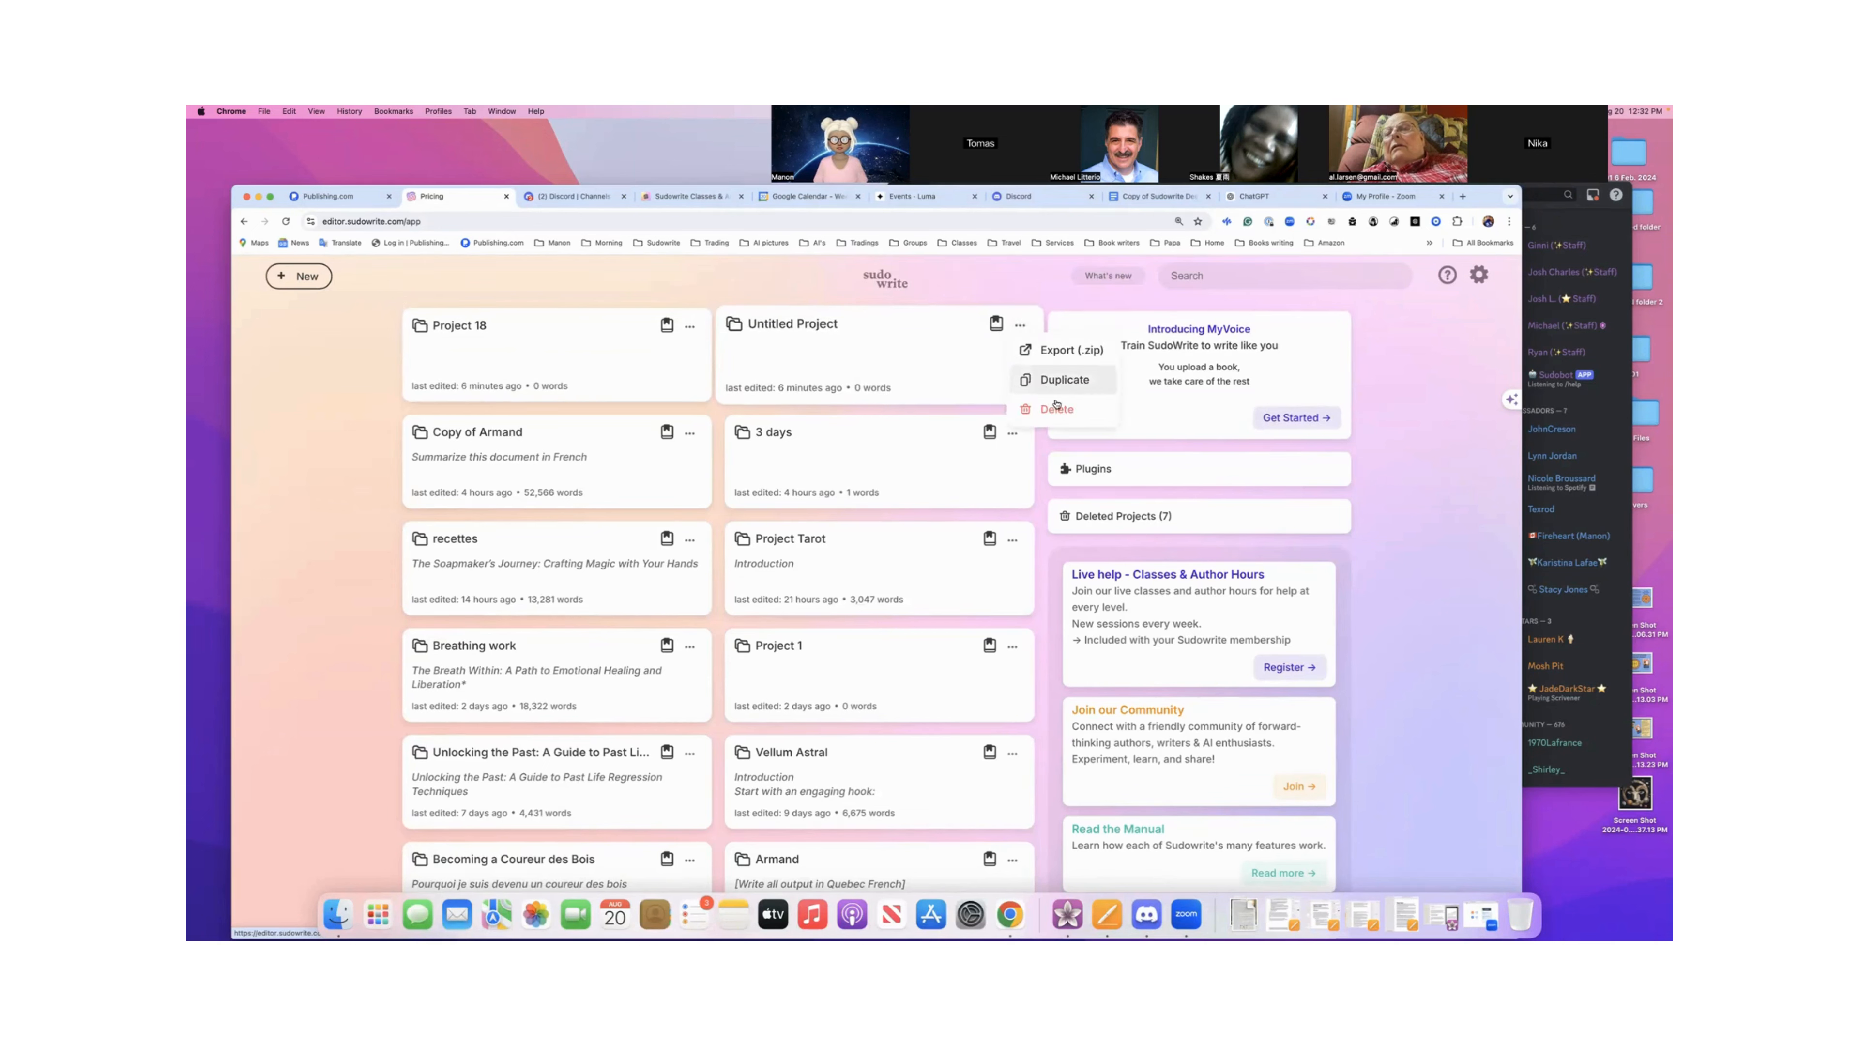
pyautogui.click(1063, 416)
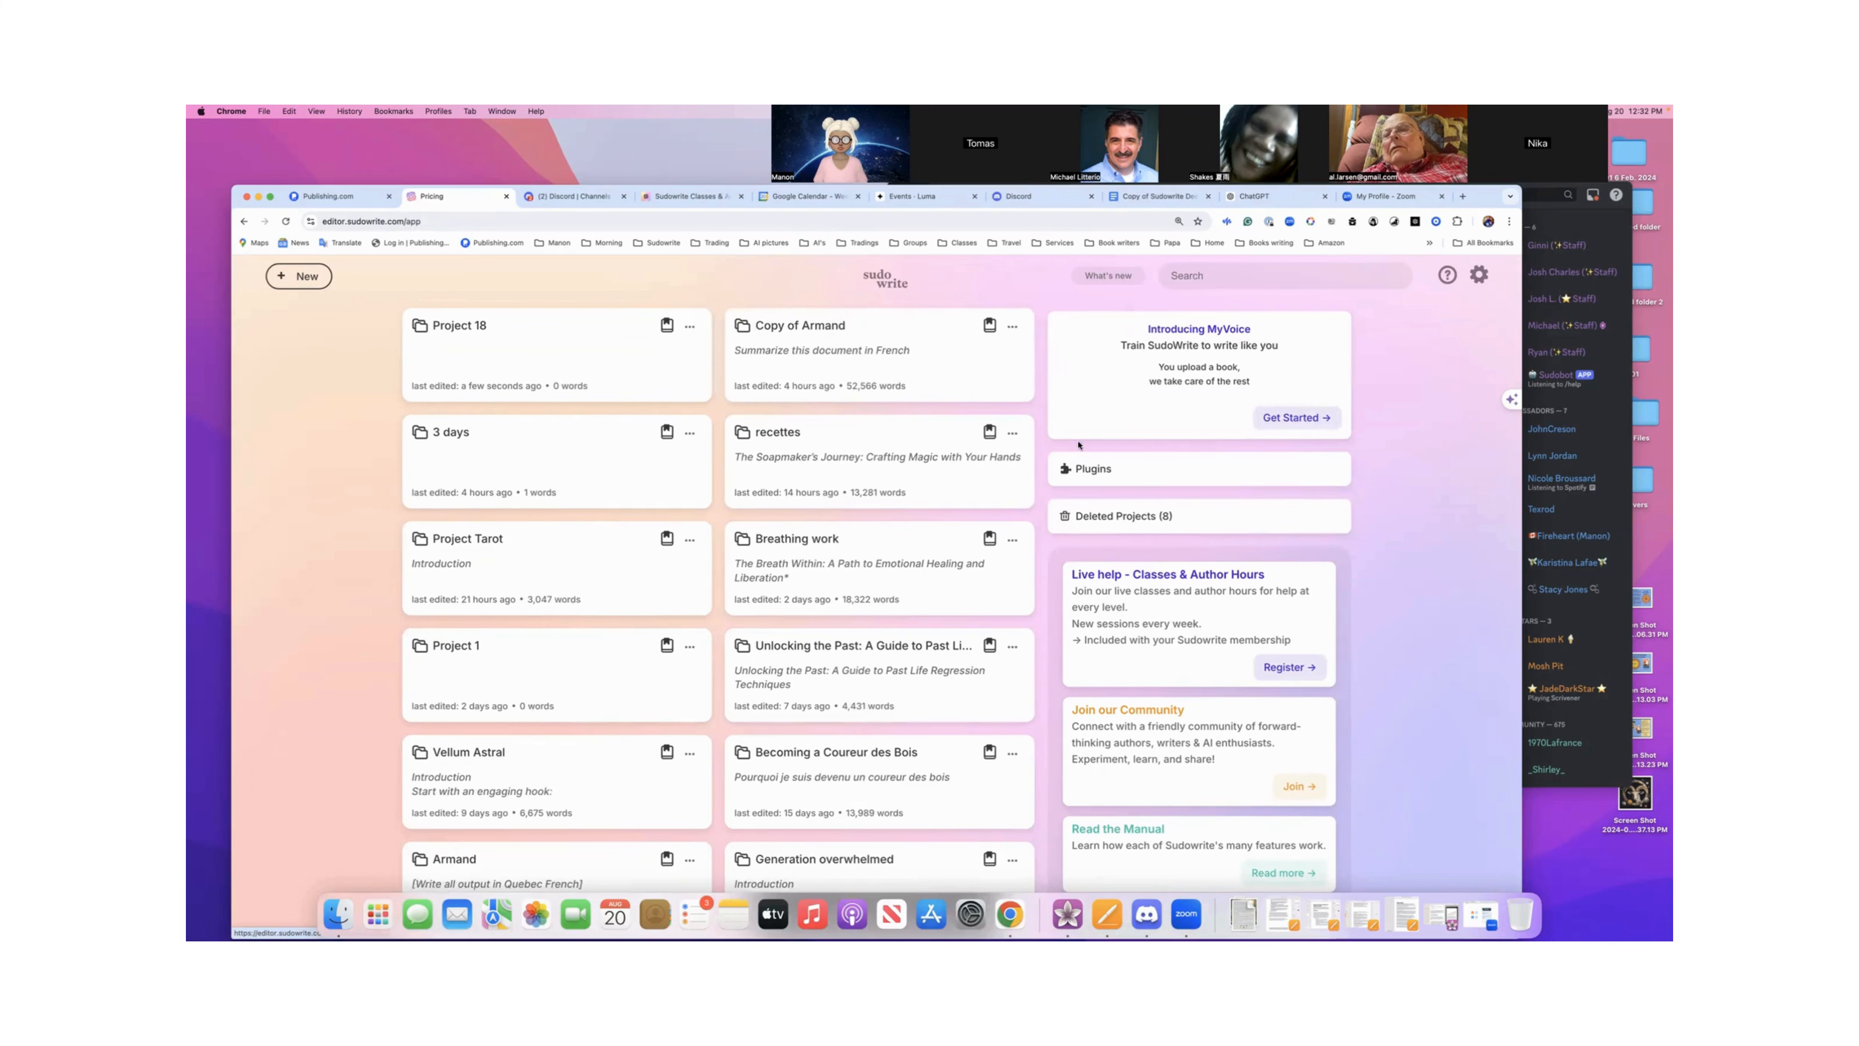
pyautogui.click(1104, 516)
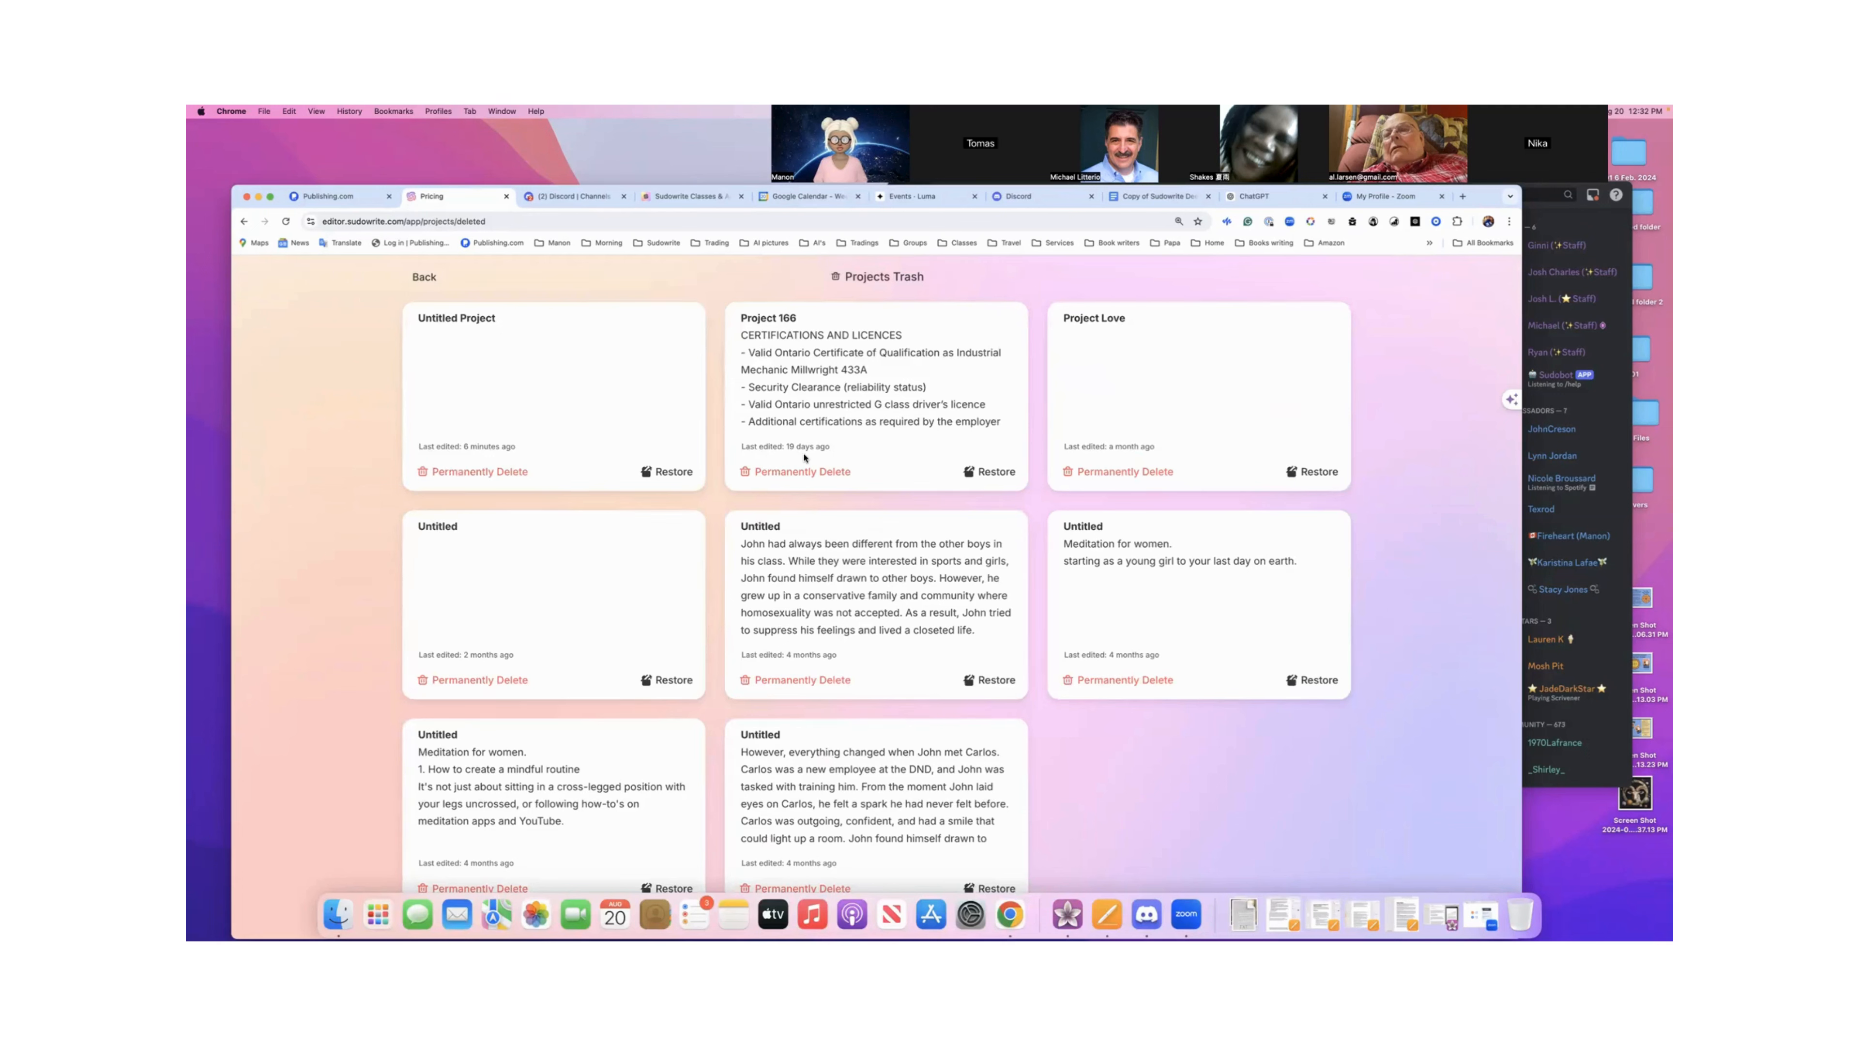
pyautogui.click(673, 472)
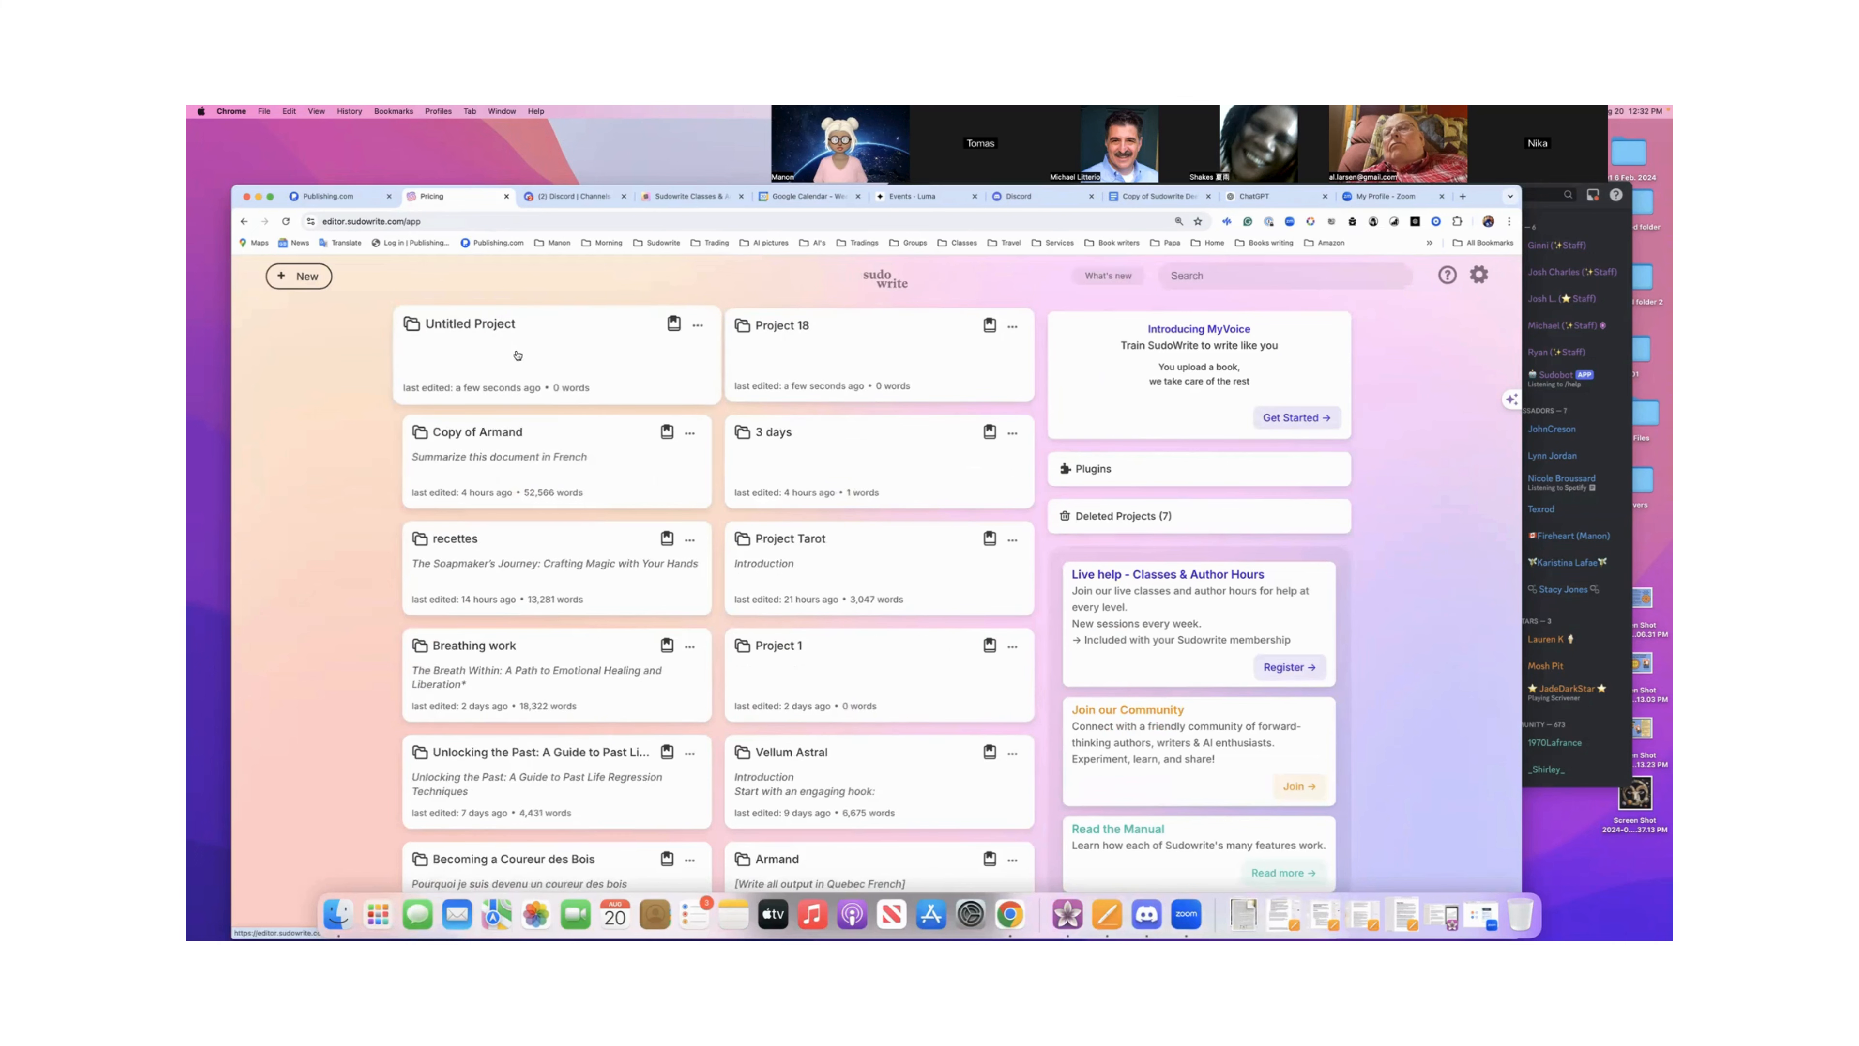
# - Delete the restored Untitled Project and open the deleted projects
pyautogui.click(698, 325)
pyautogui.click(724, 410)
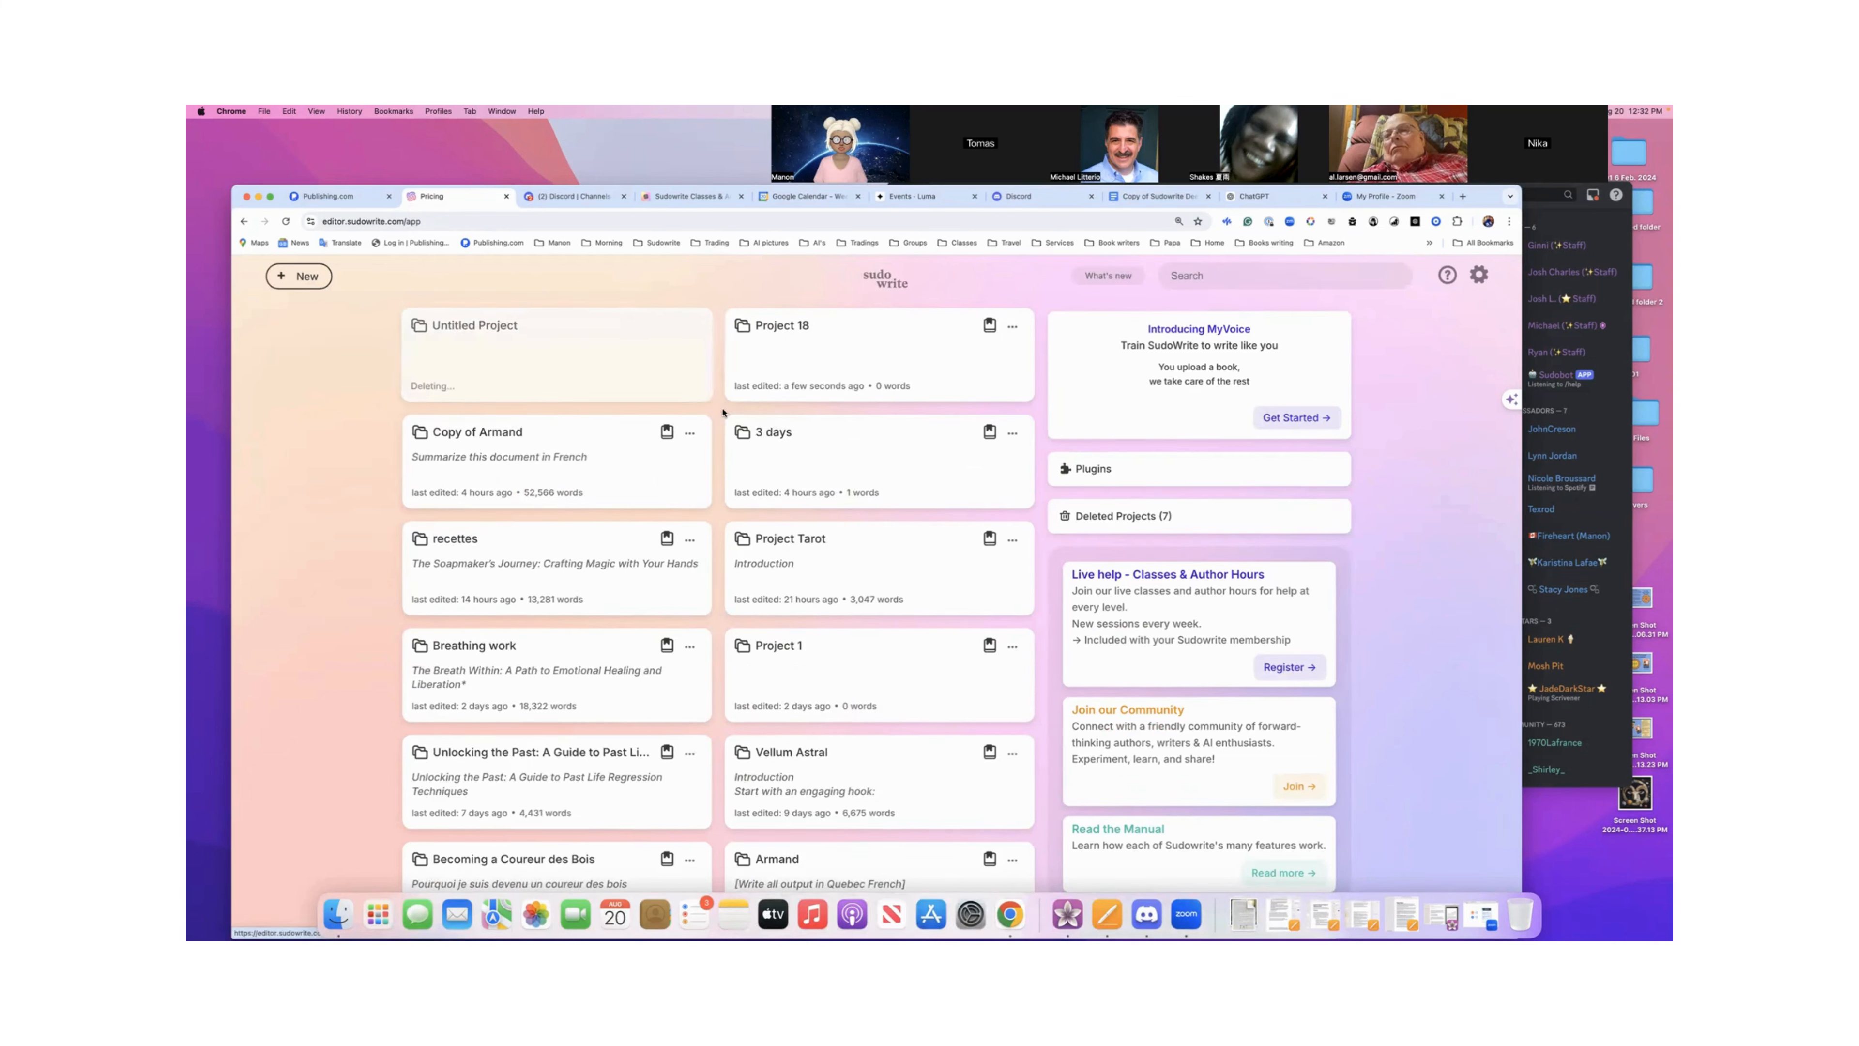
pyautogui.click(1140, 519)
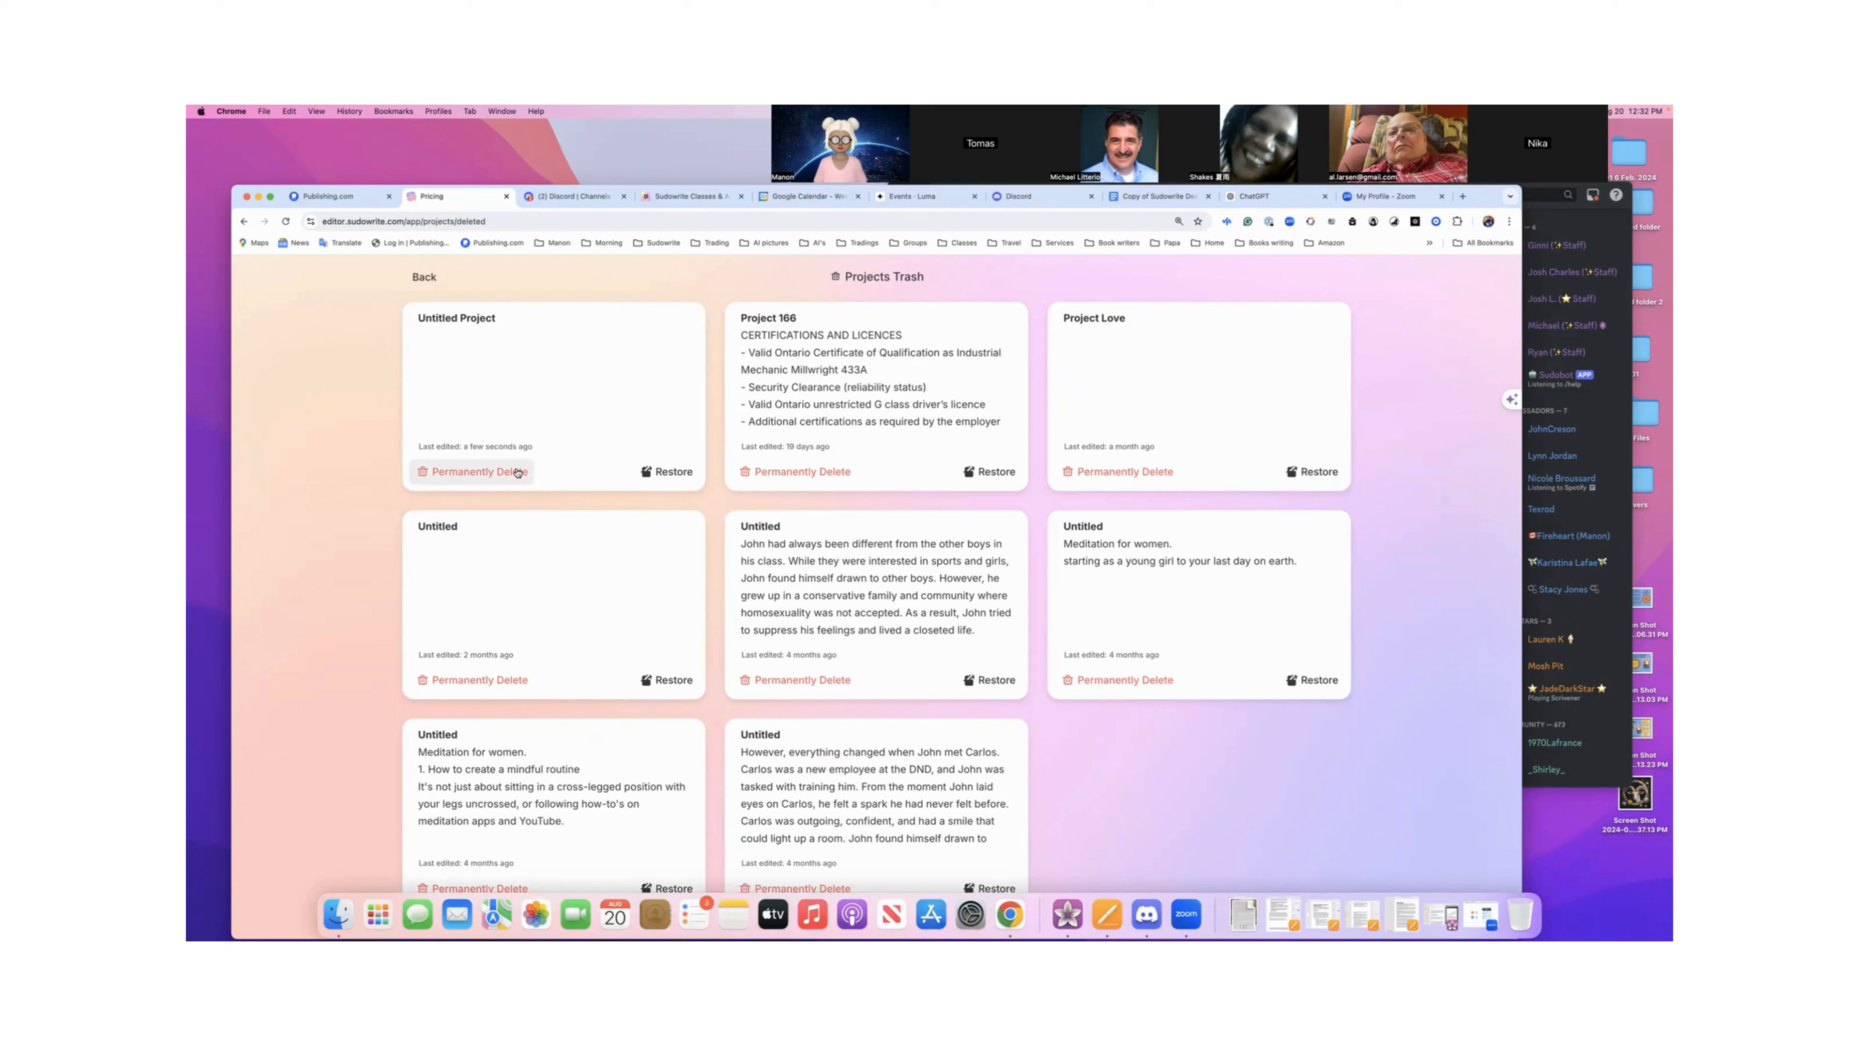
# - Check the contents of Untitled Project from its permanent deletion prompt and close the project's browser tab
pyautogui.click(490, 476)
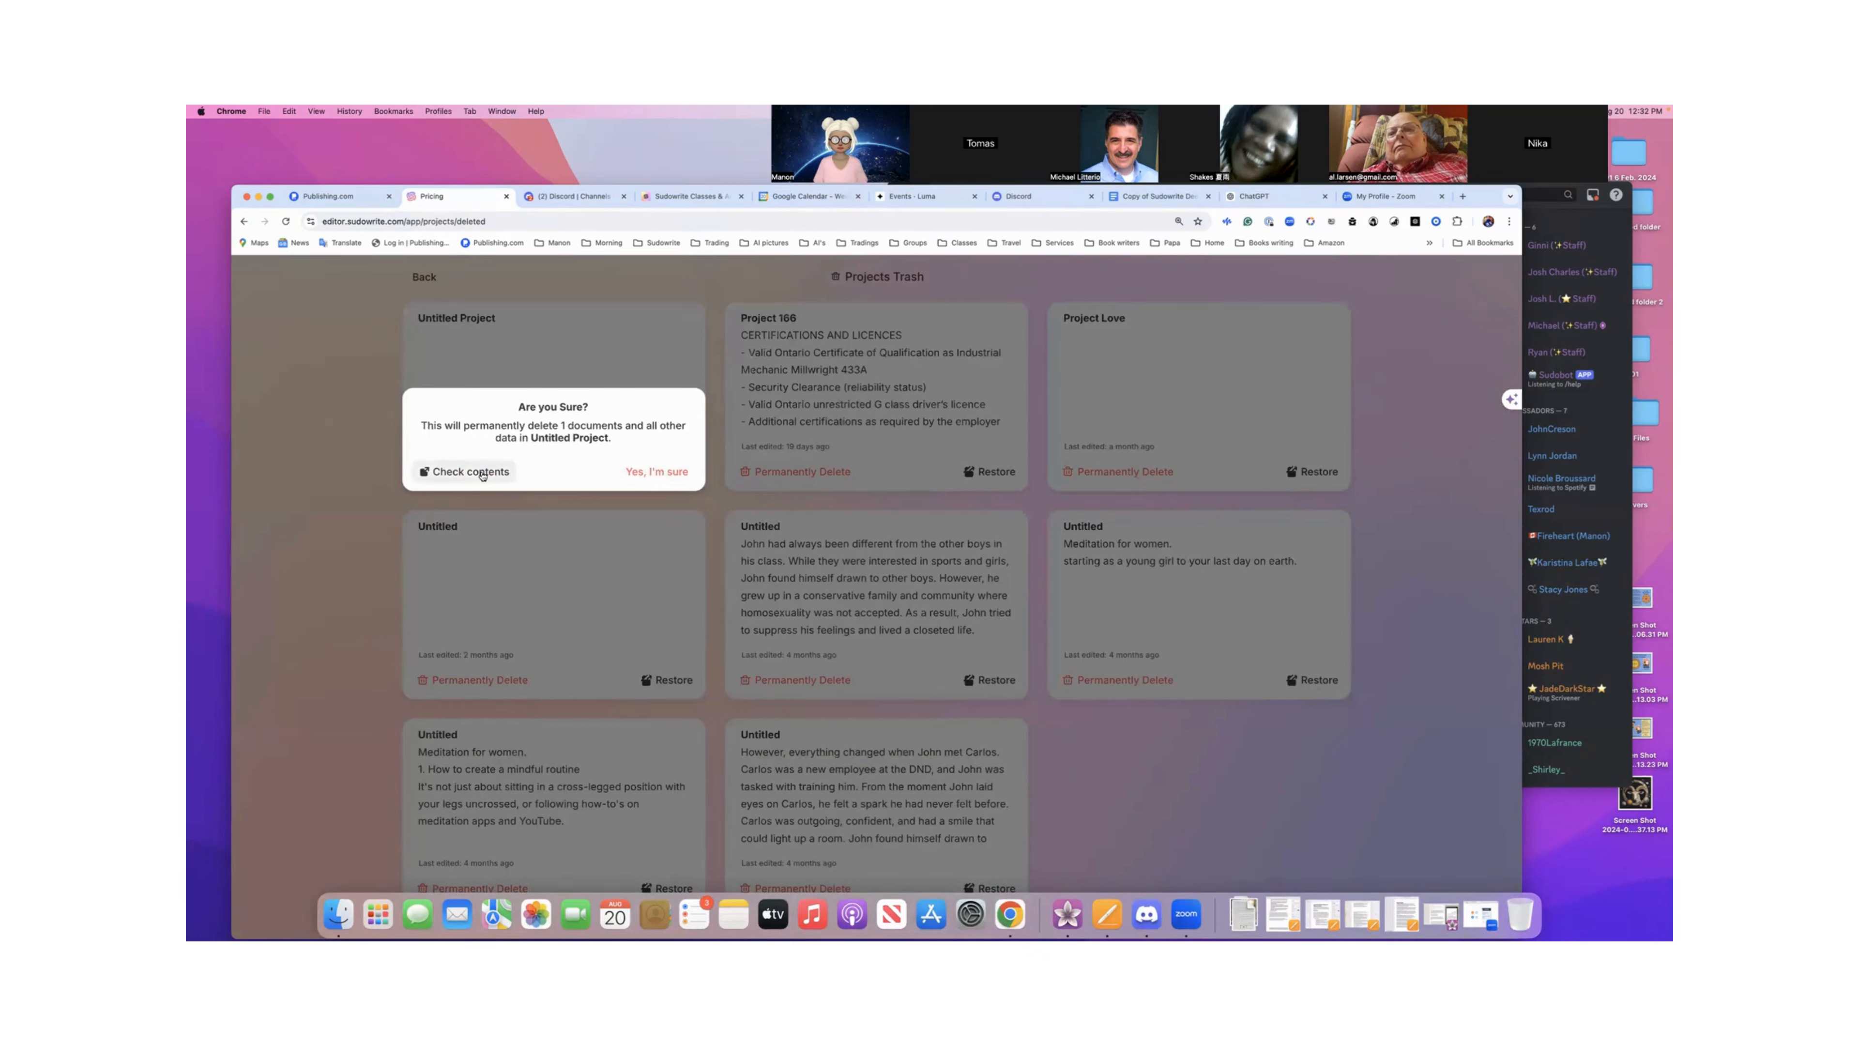
pyautogui.click(482, 474)
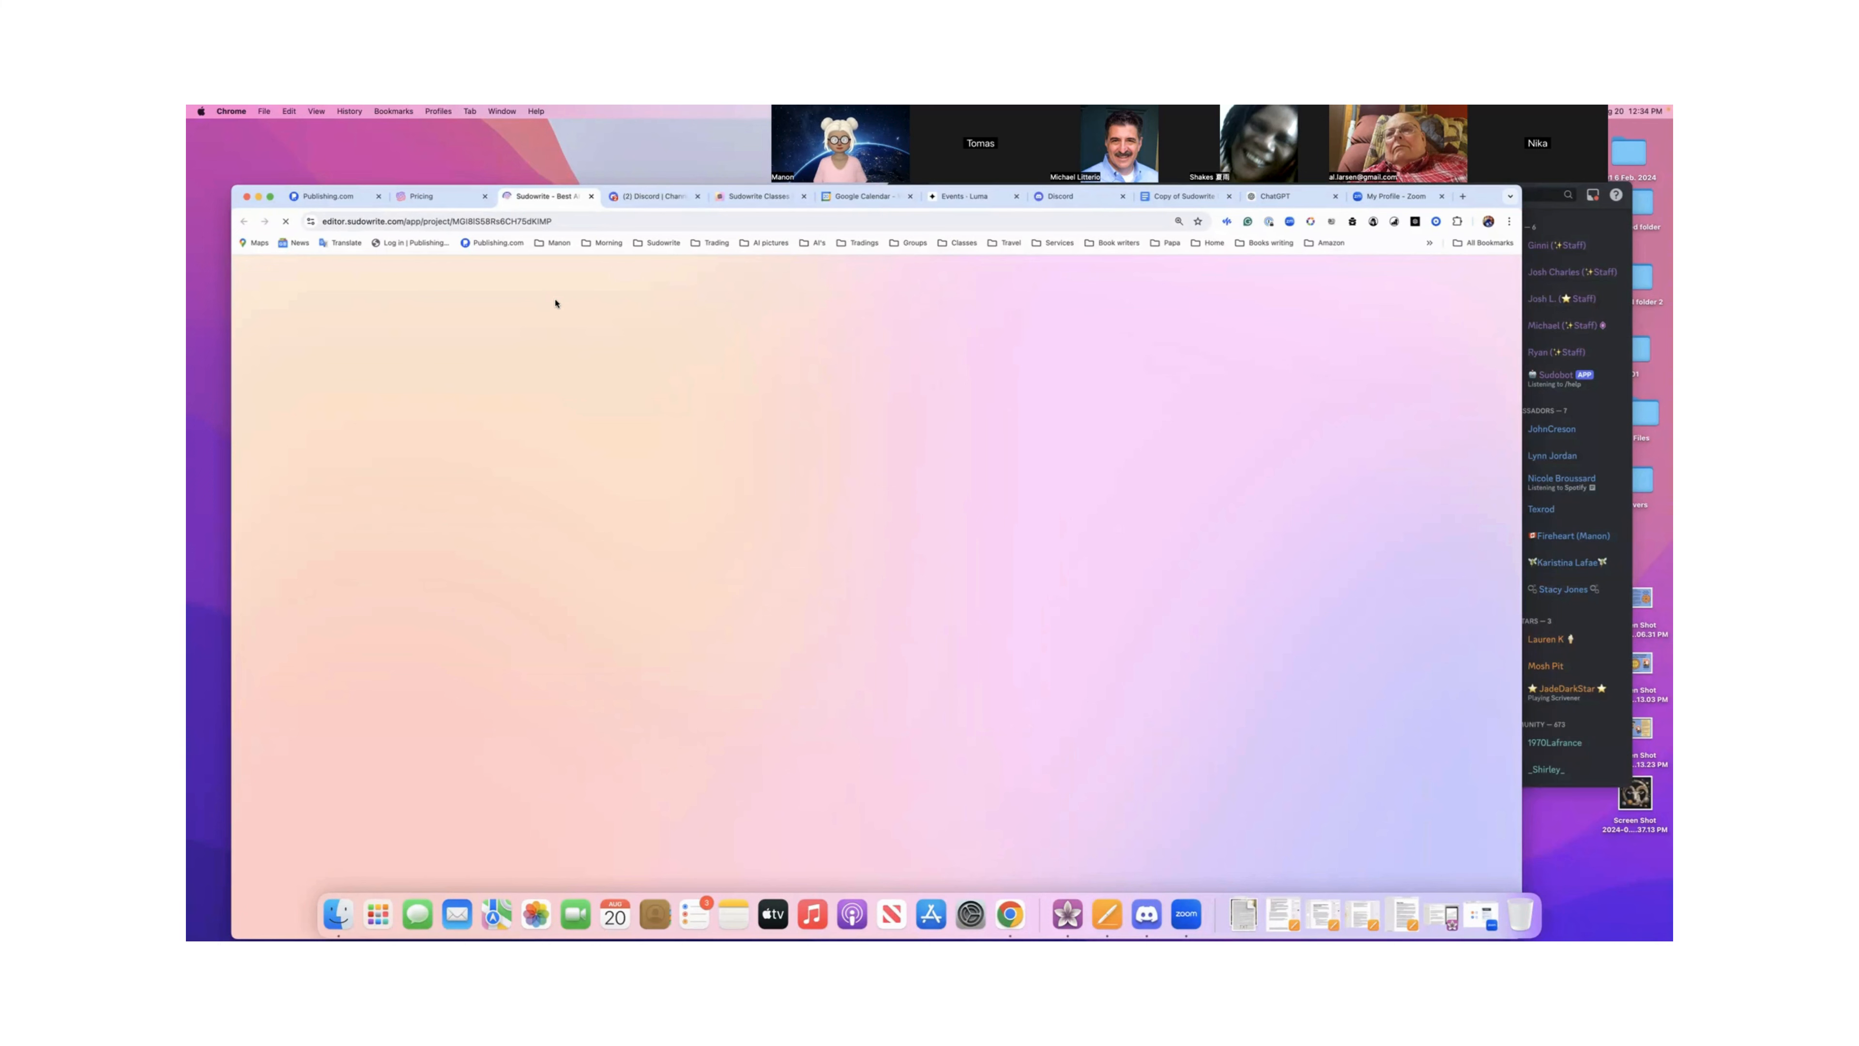
pyautogui.click(592, 197)
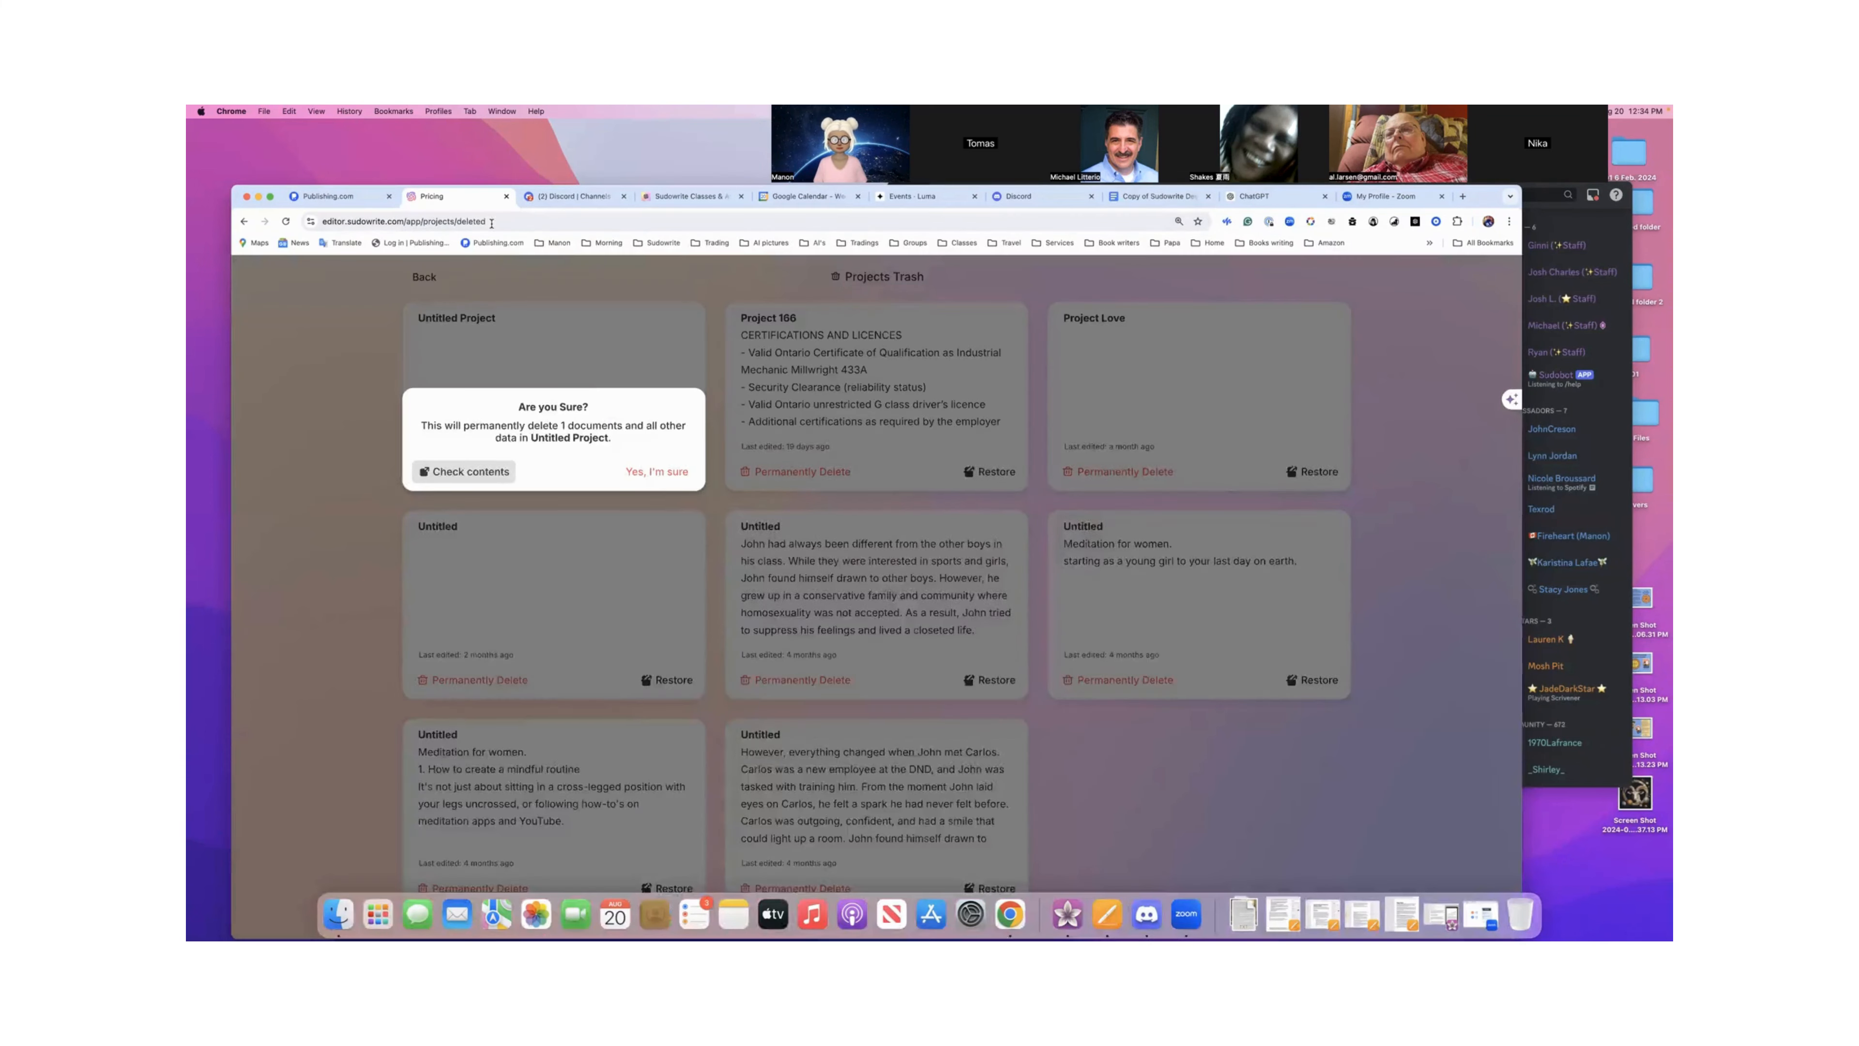
# - Permanently delete Untitled Project from the Projects Trash
pyautogui.click(638, 464)
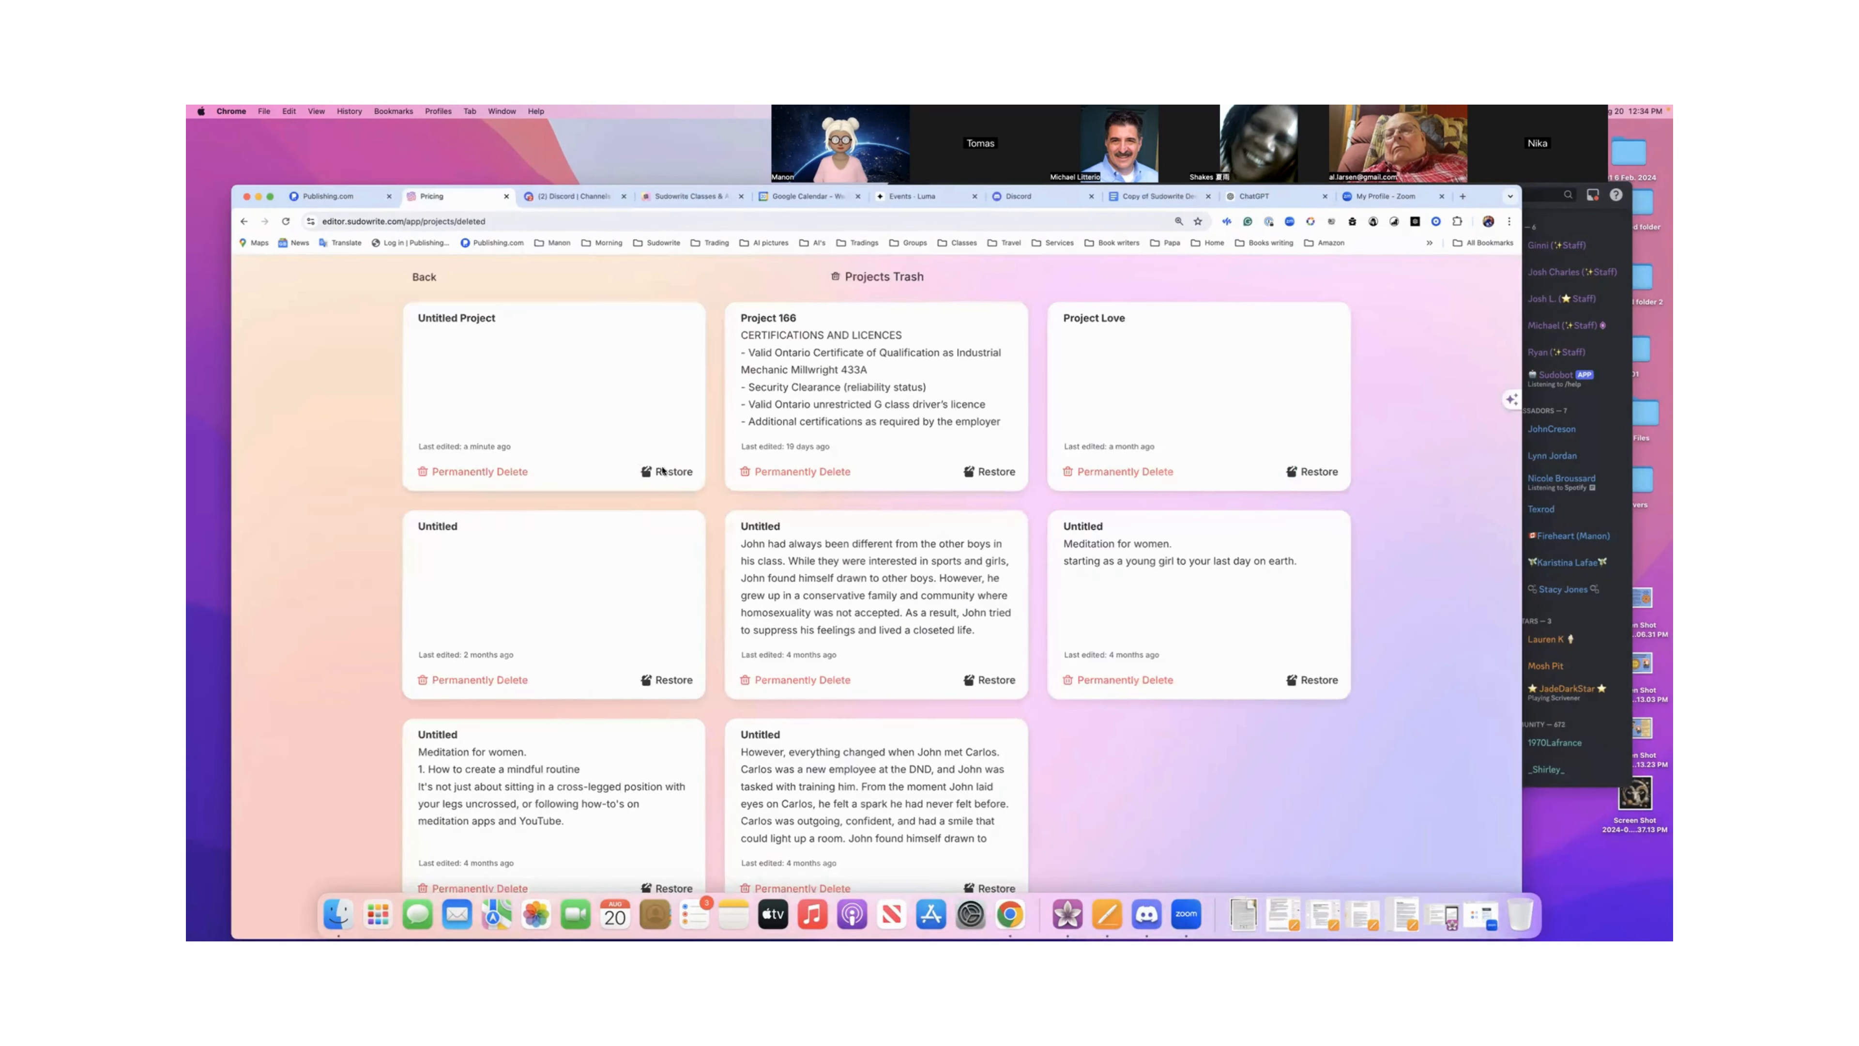
pyautogui.click(486, 473)
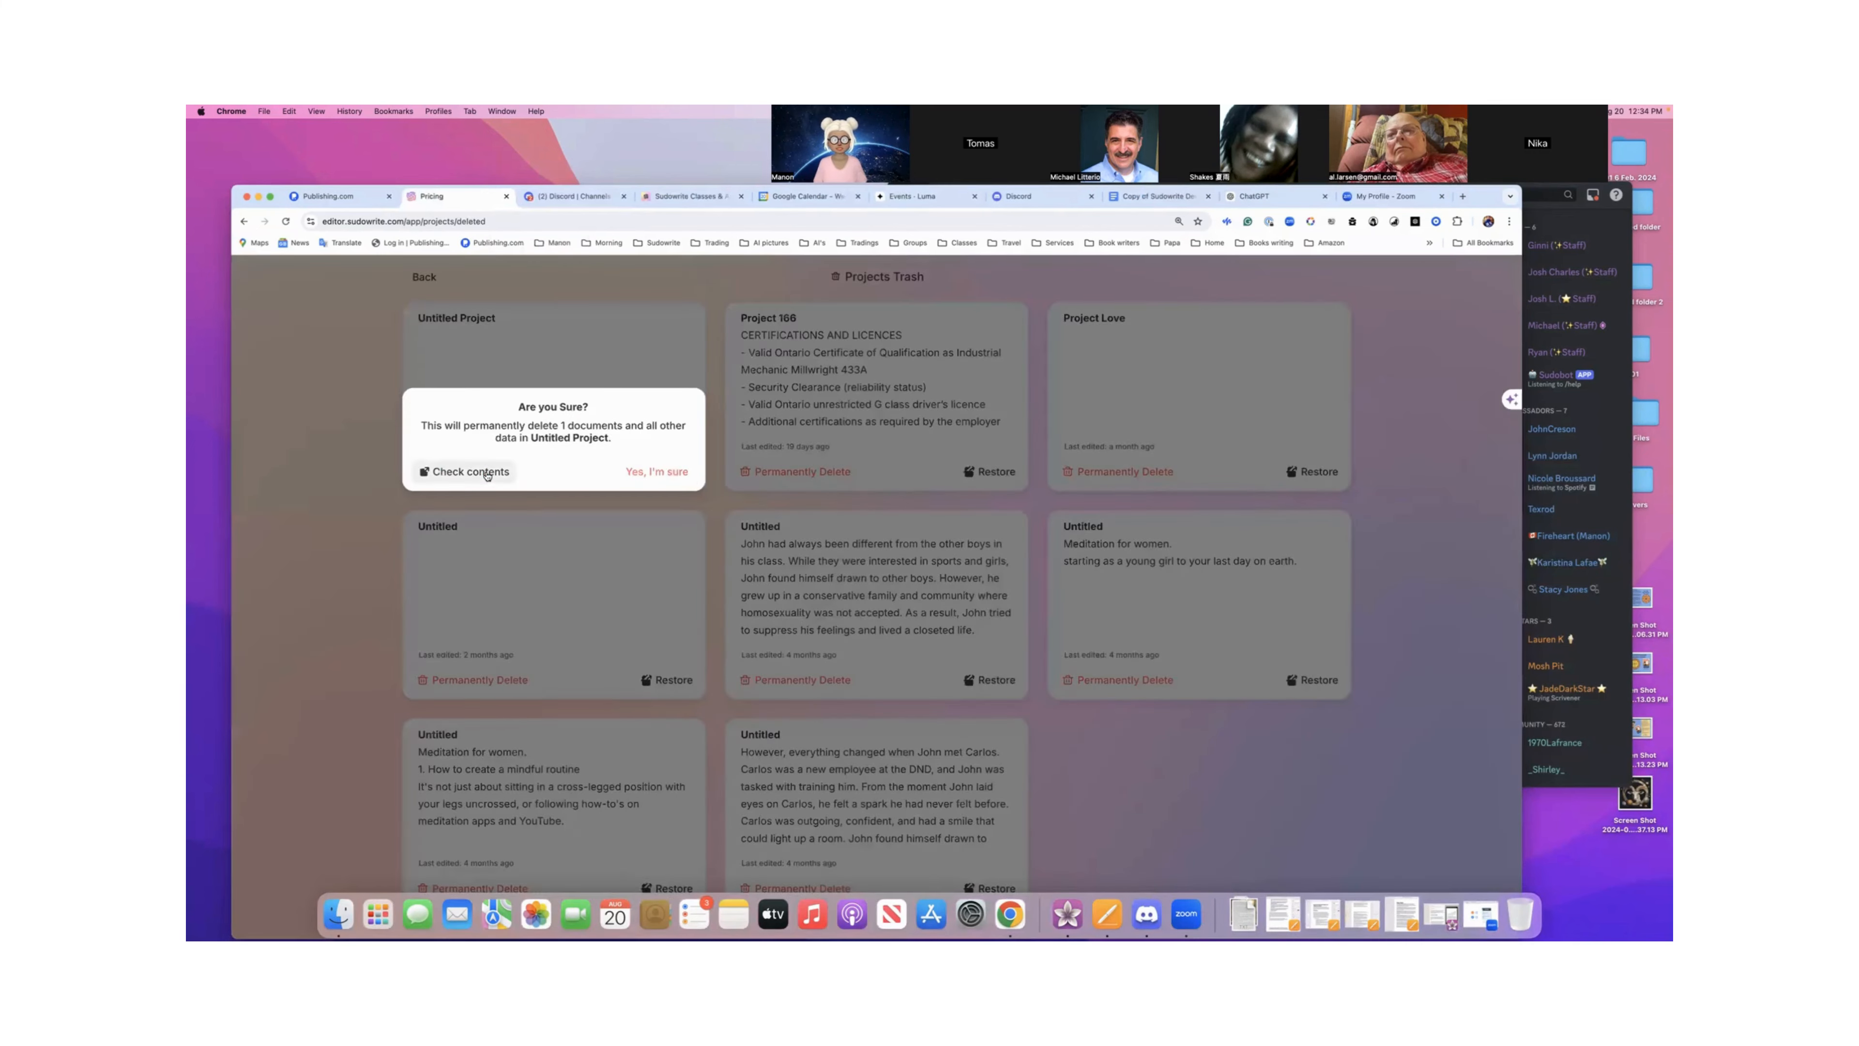
pyautogui.click(656, 472)
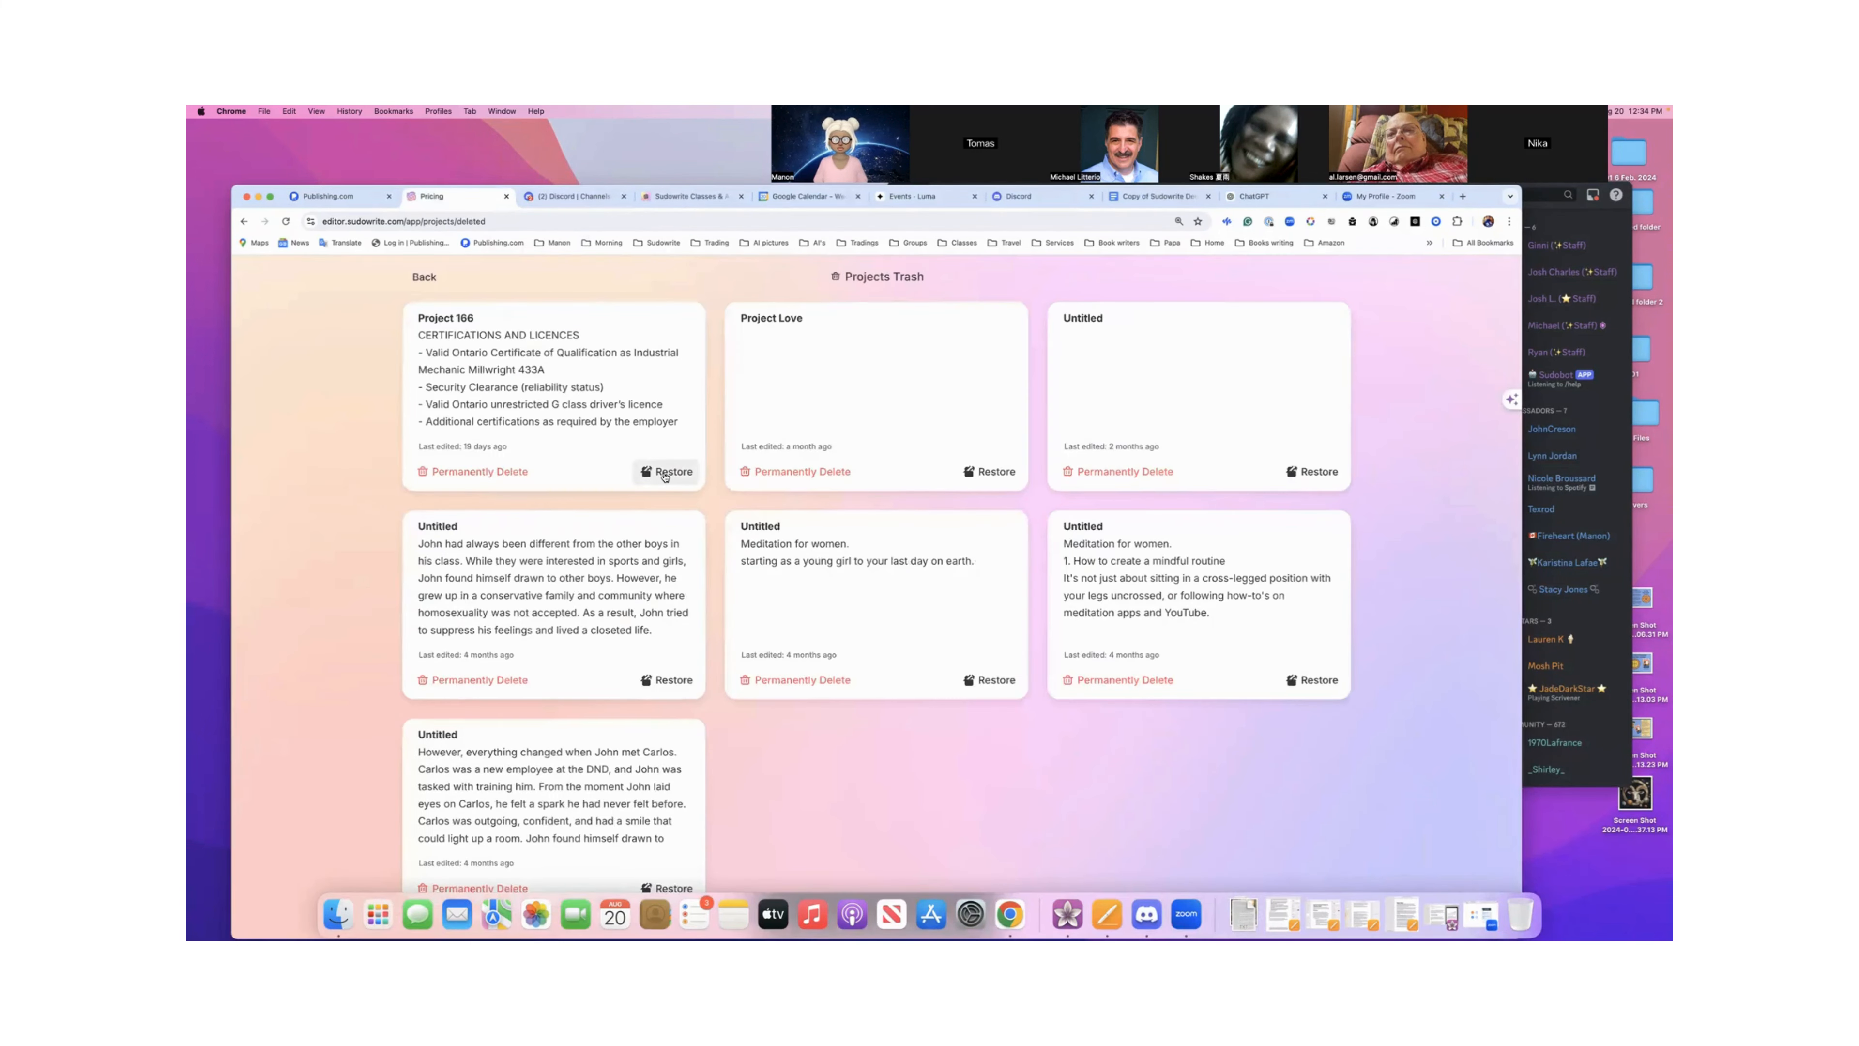
# - Return to the project list, open the registration page for live classes and author hours, and review the upcoming events
pyautogui.click(423, 278)
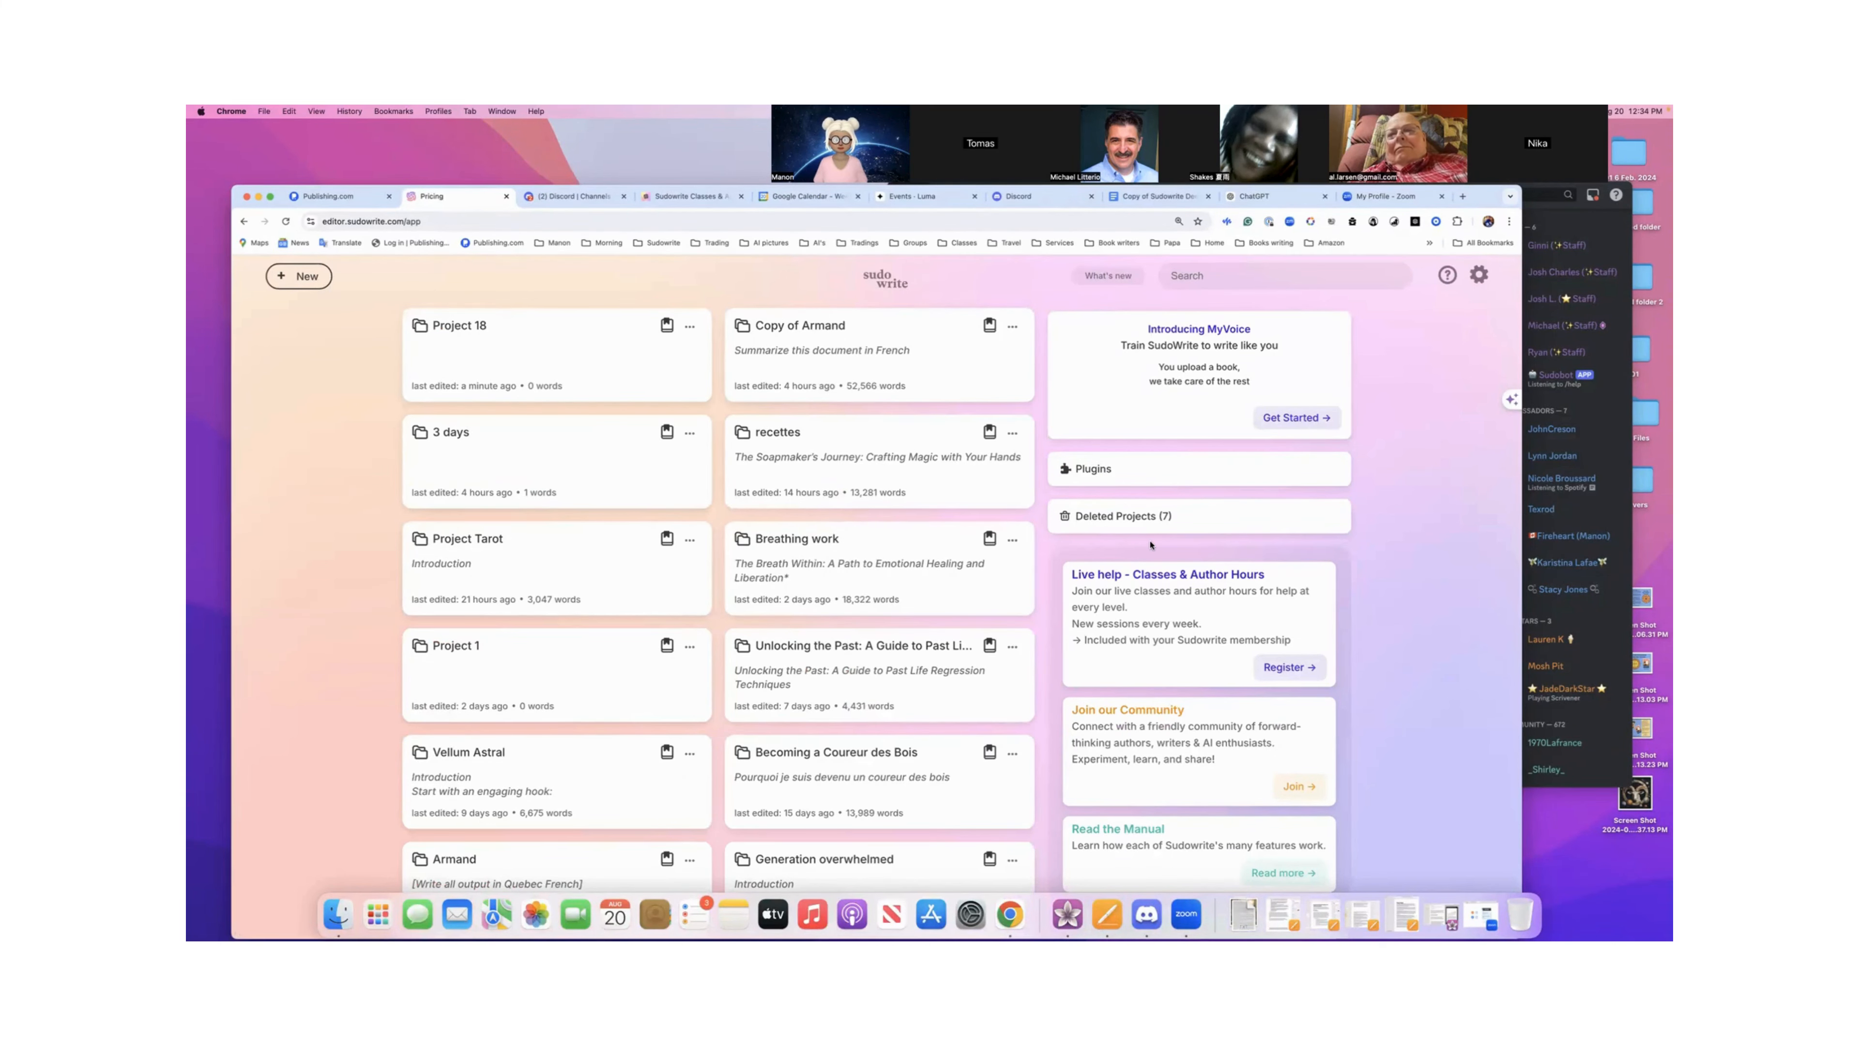
pyautogui.scroll(-4, 1153, 513)
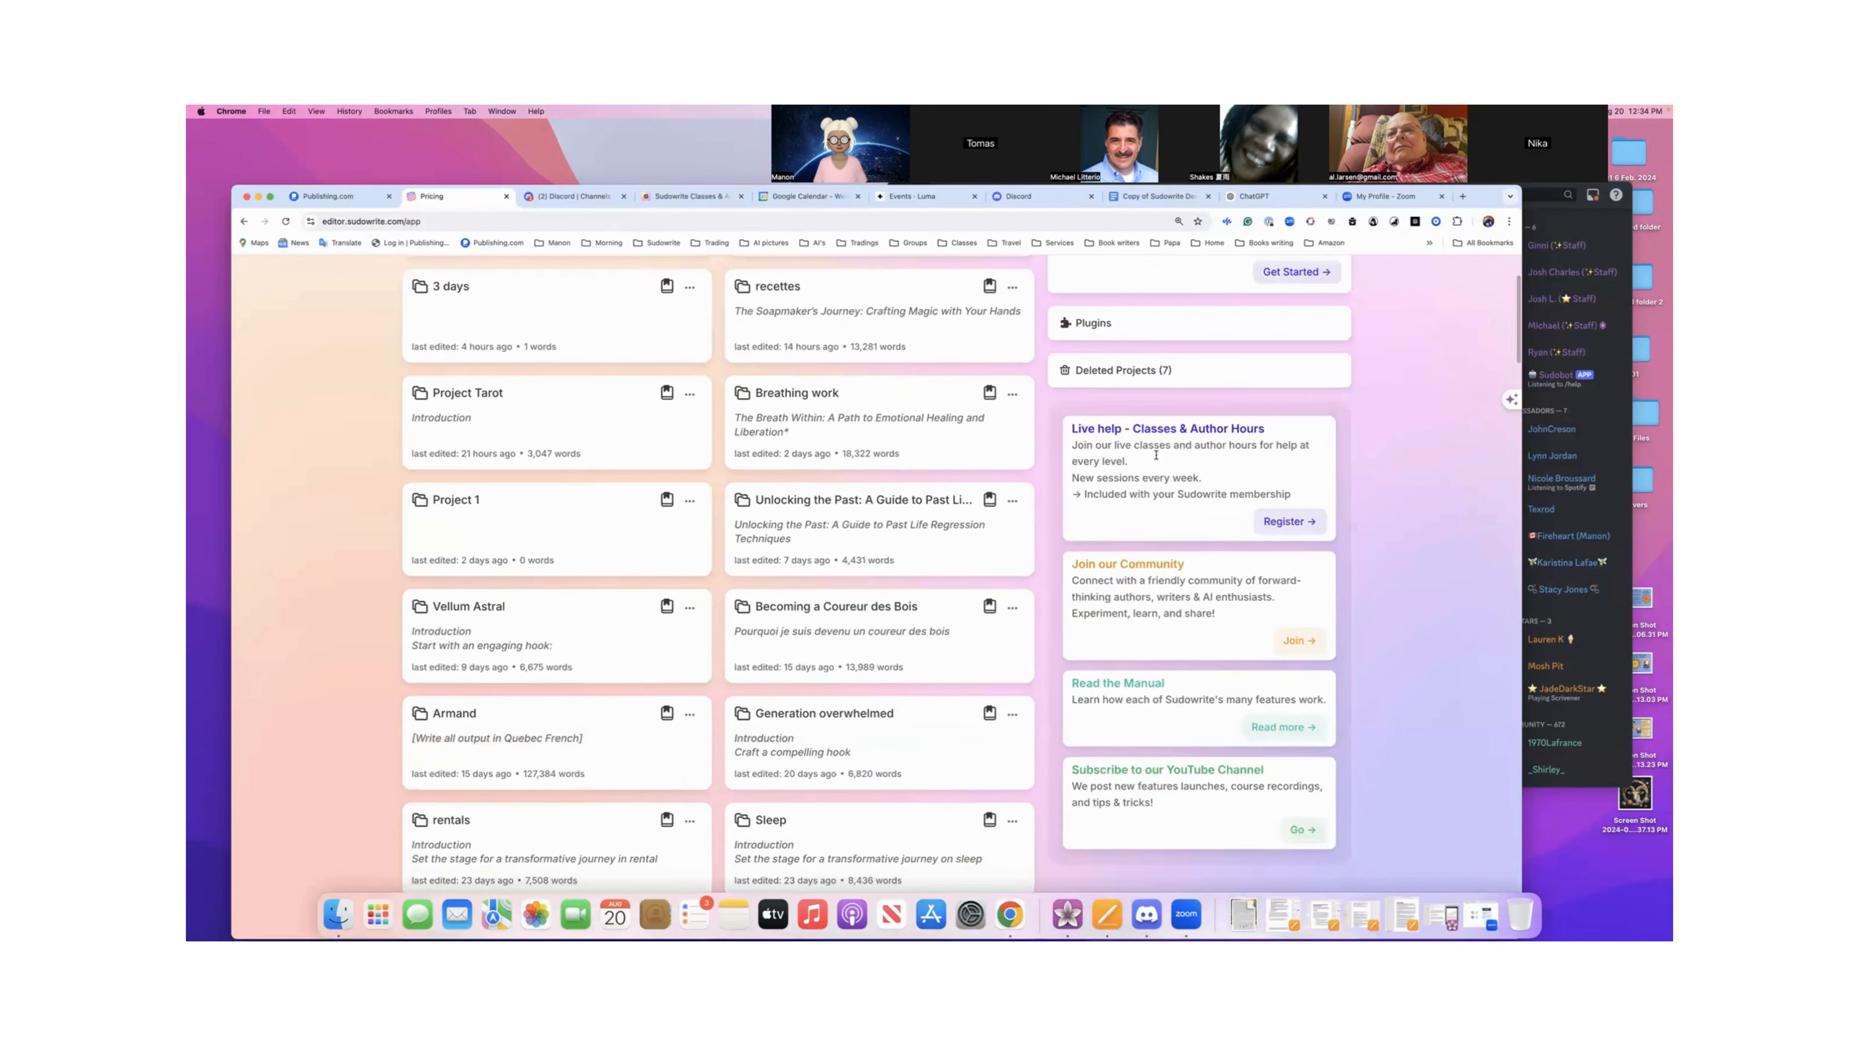
pyautogui.click(1287, 523)
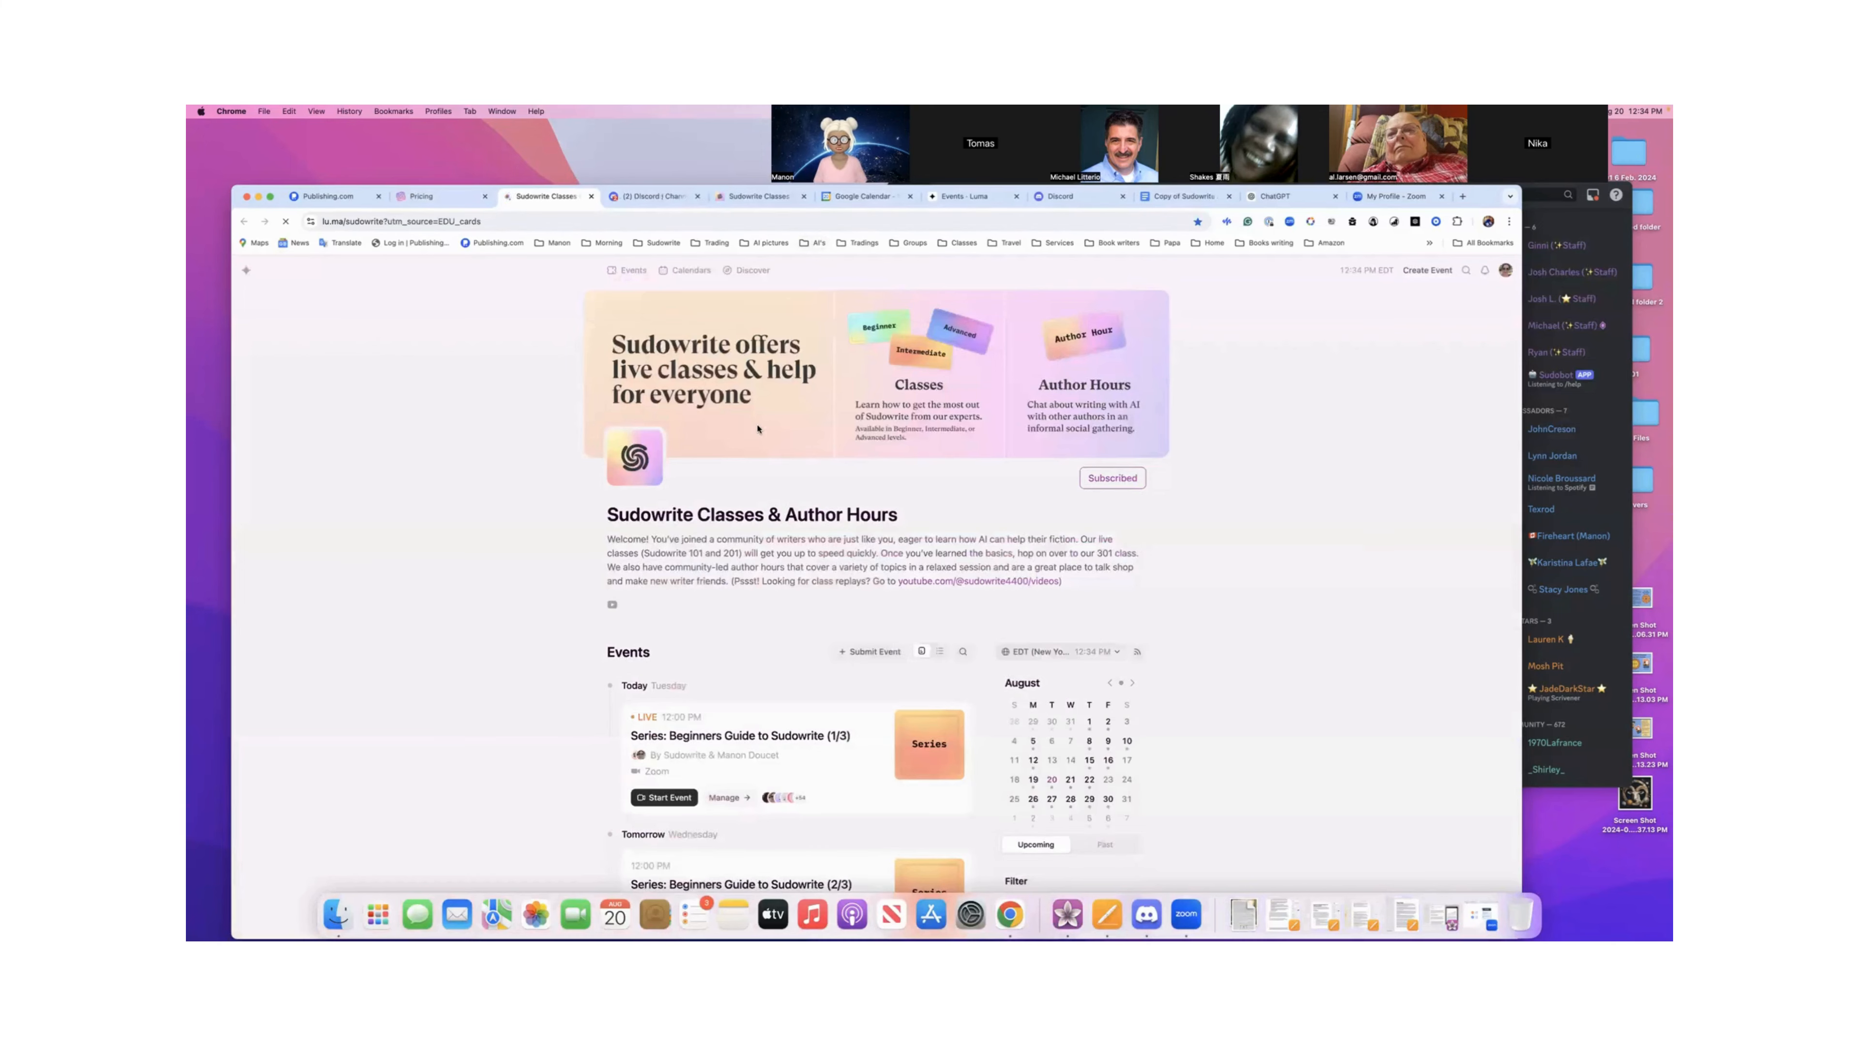
pyautogui.scroll(-5, 757, 431)
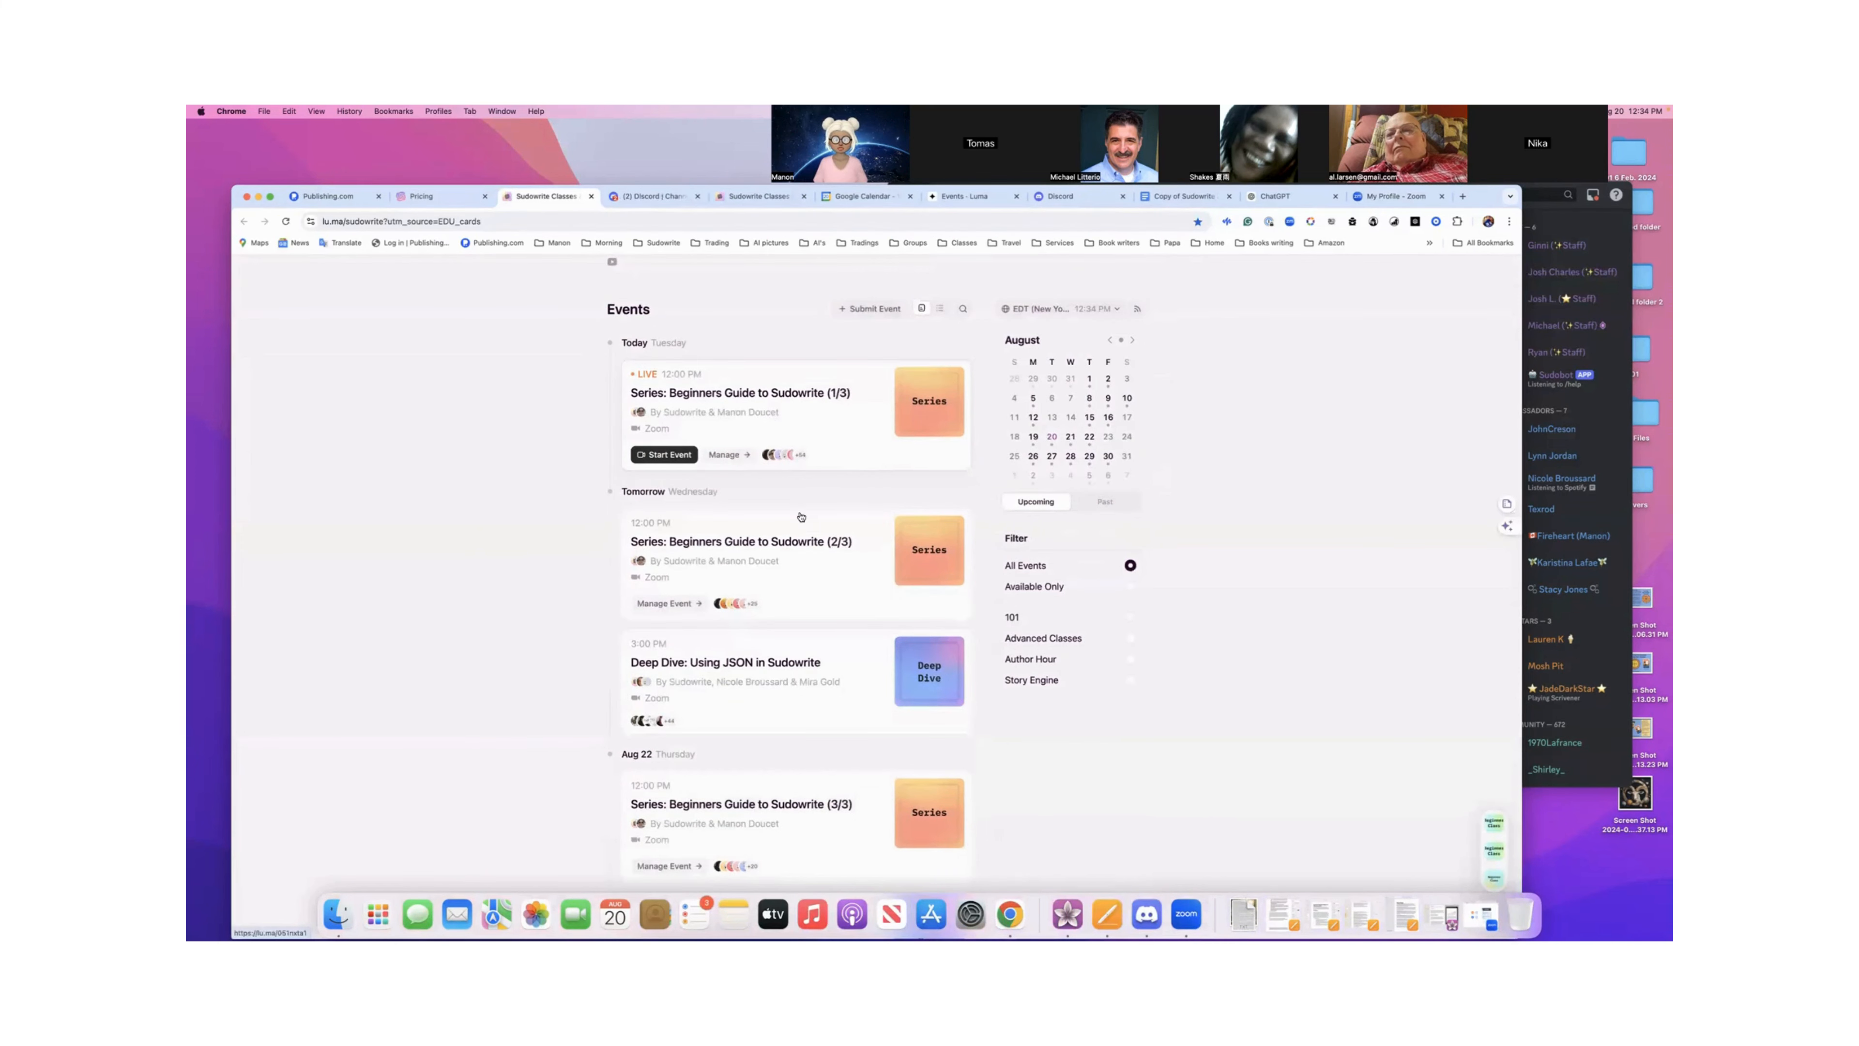
pyautogui.scroll(-1, 801, 517)
pyautogui.scroll(-4, 801, 517)
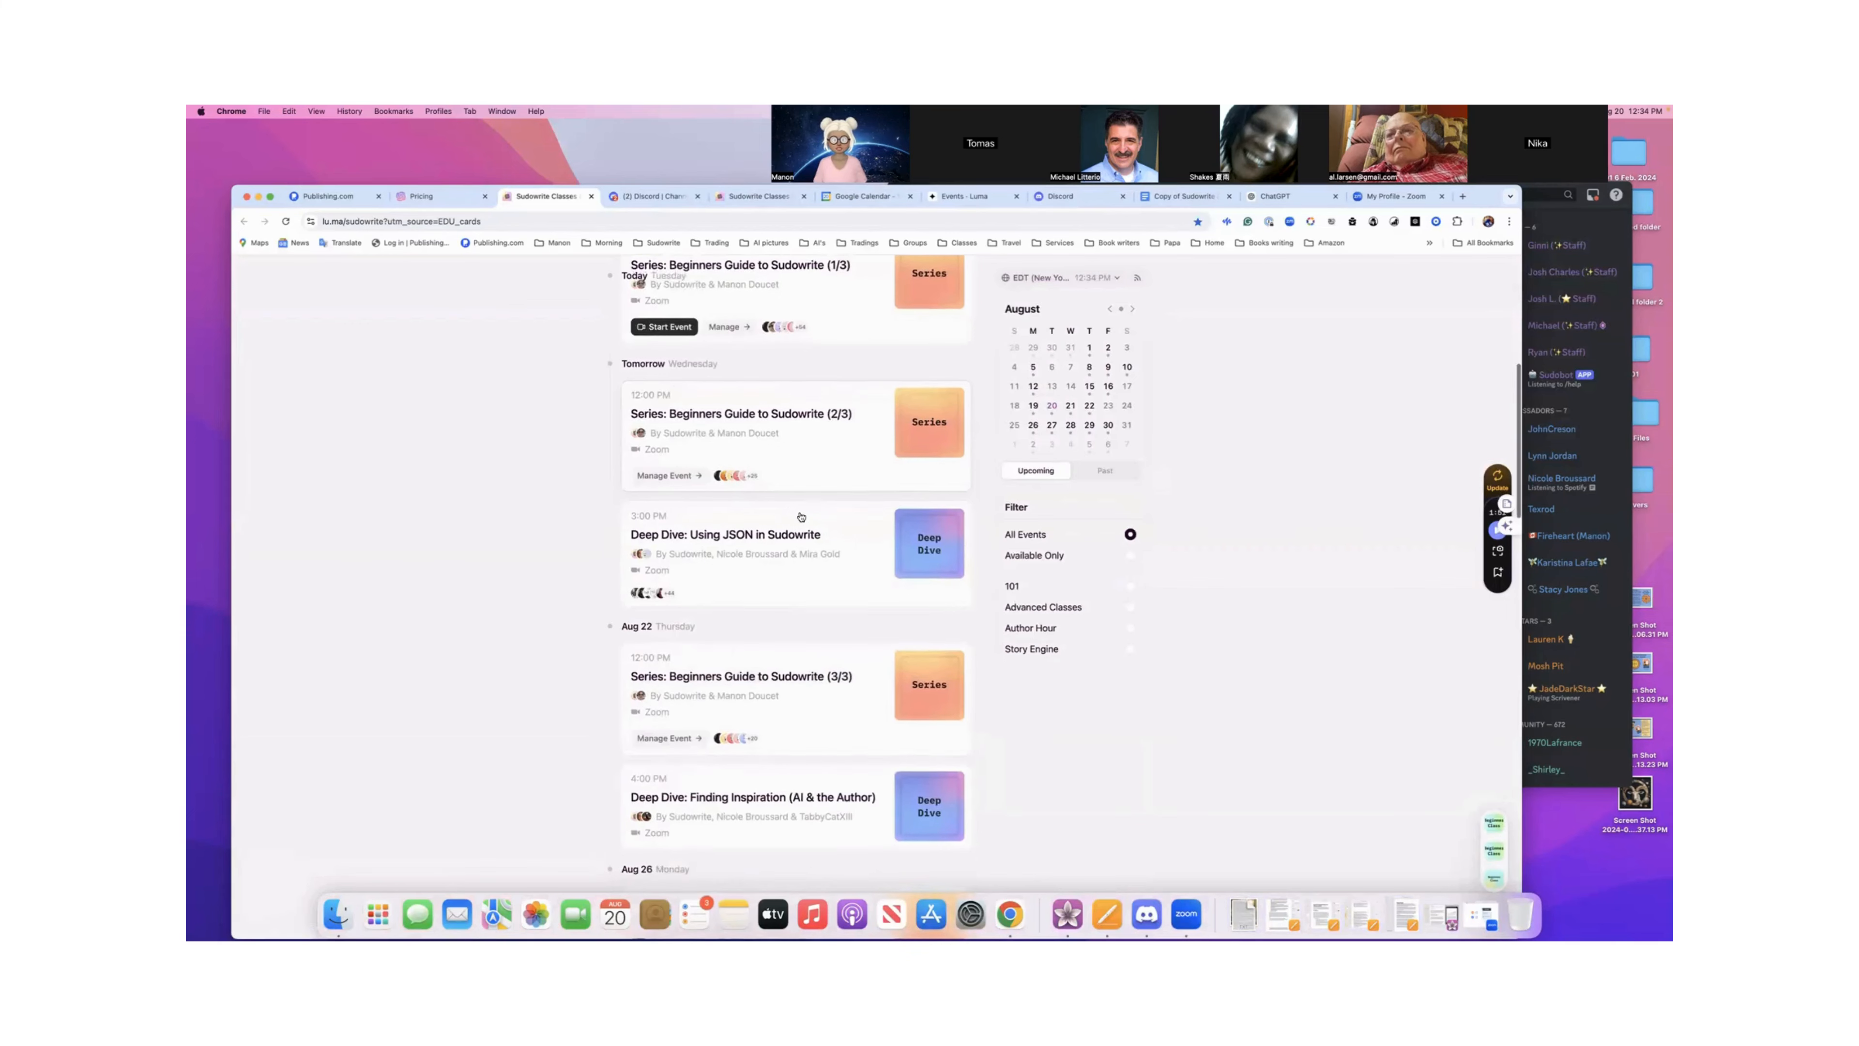
pyautogui.scroll(-3, 802, 517)
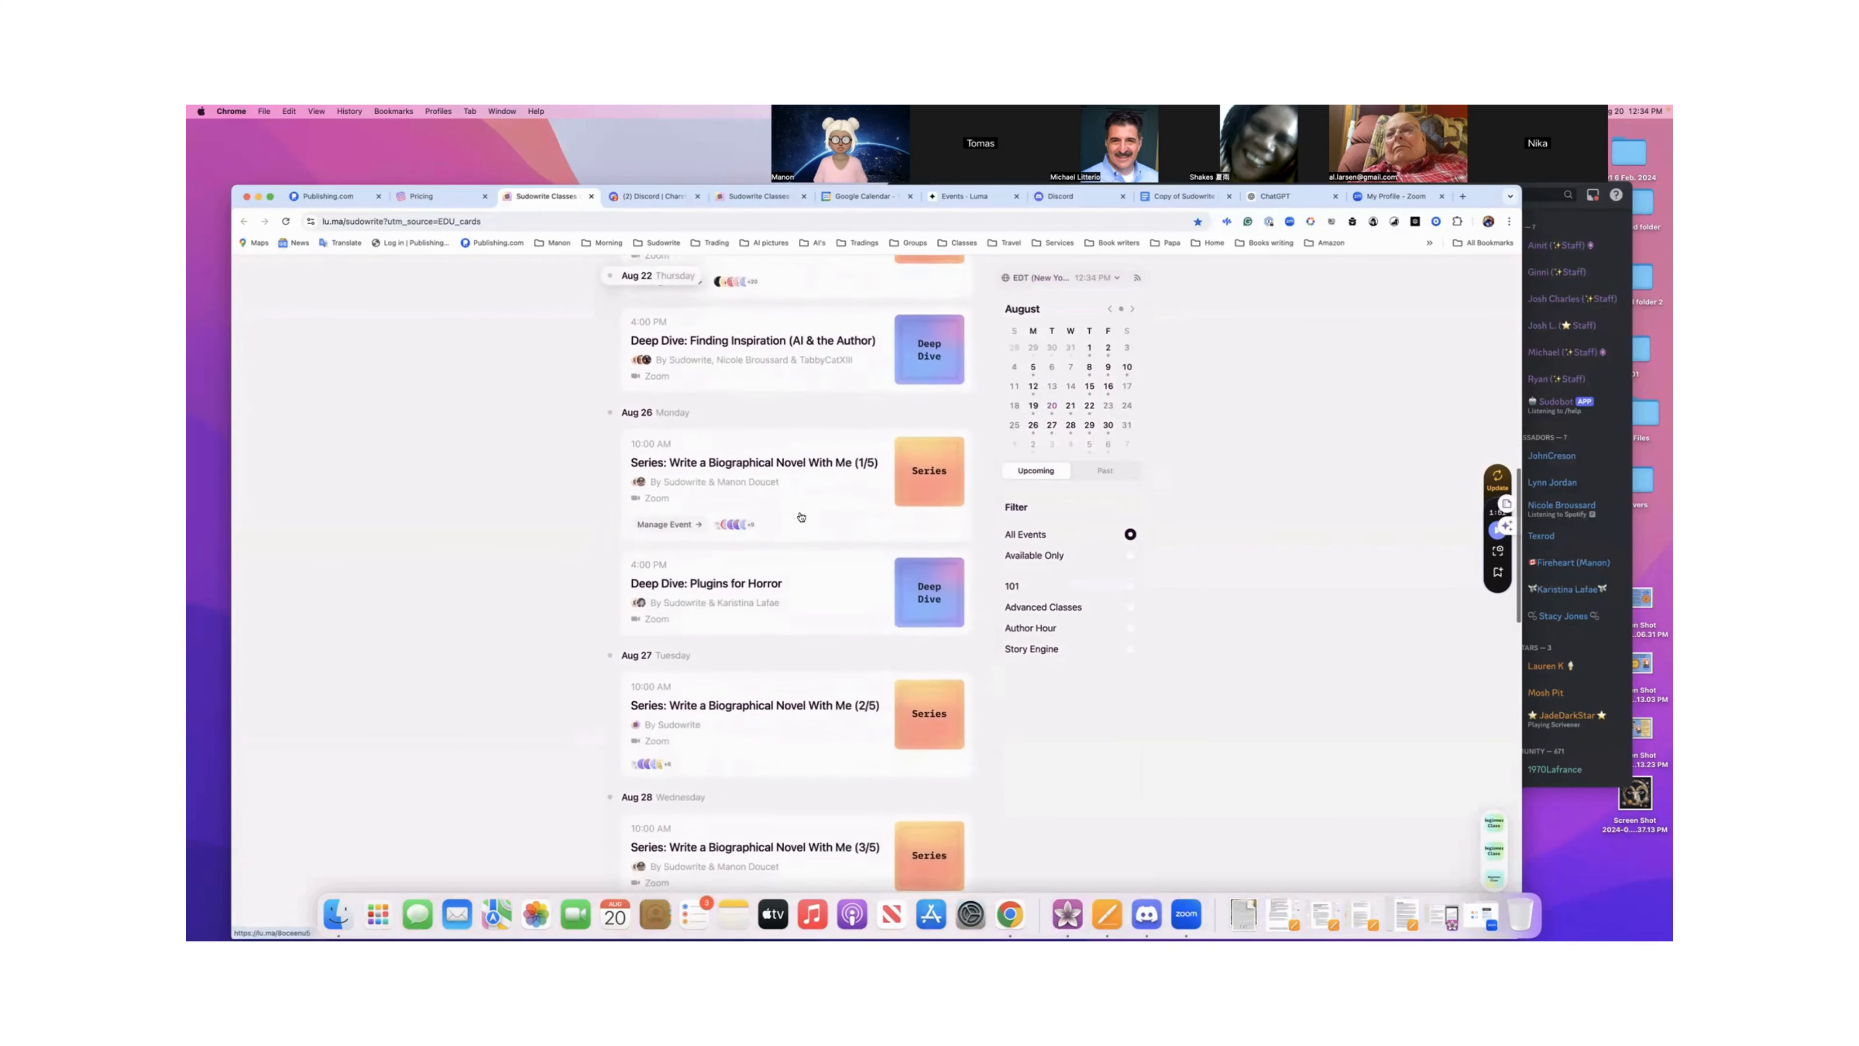
pyautogui.scroll(8, 801, 517)
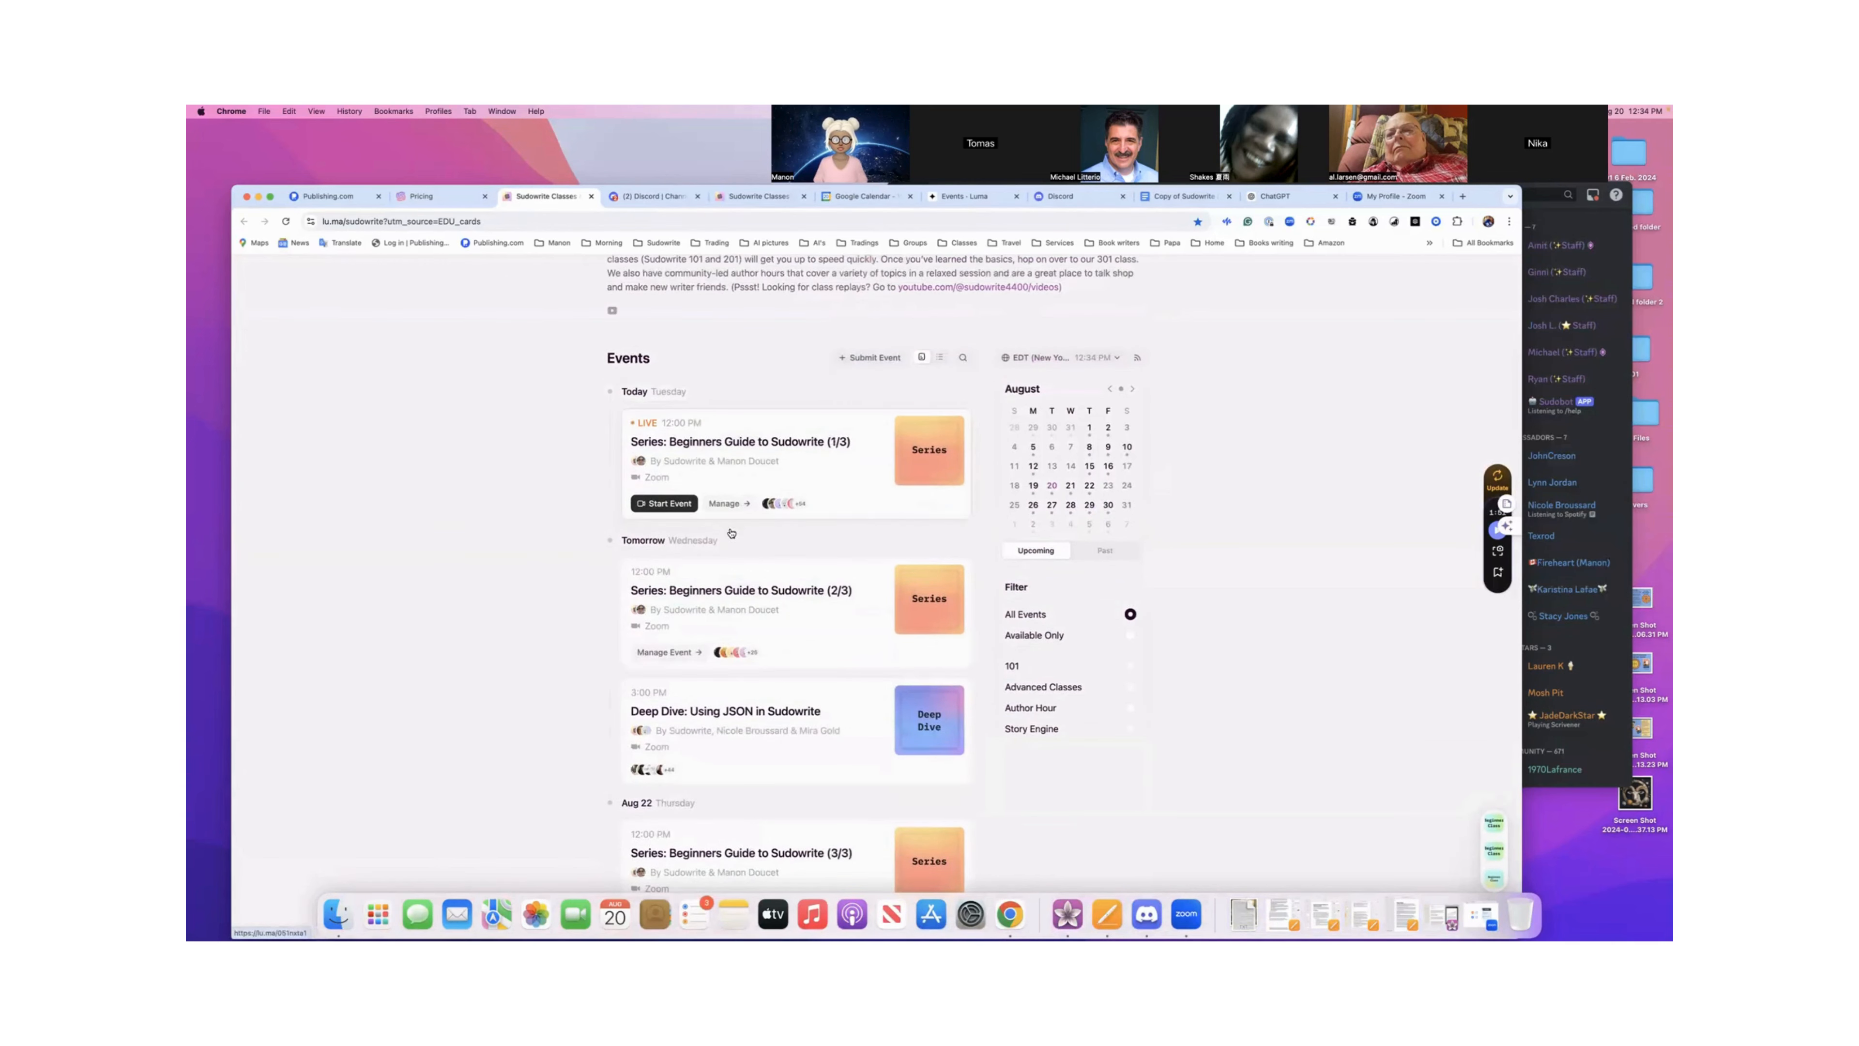
# - Register for the event "Series: Beginners Guide to Sudowrite (2/3)" and close its details
pyautogui.click(741, 596)
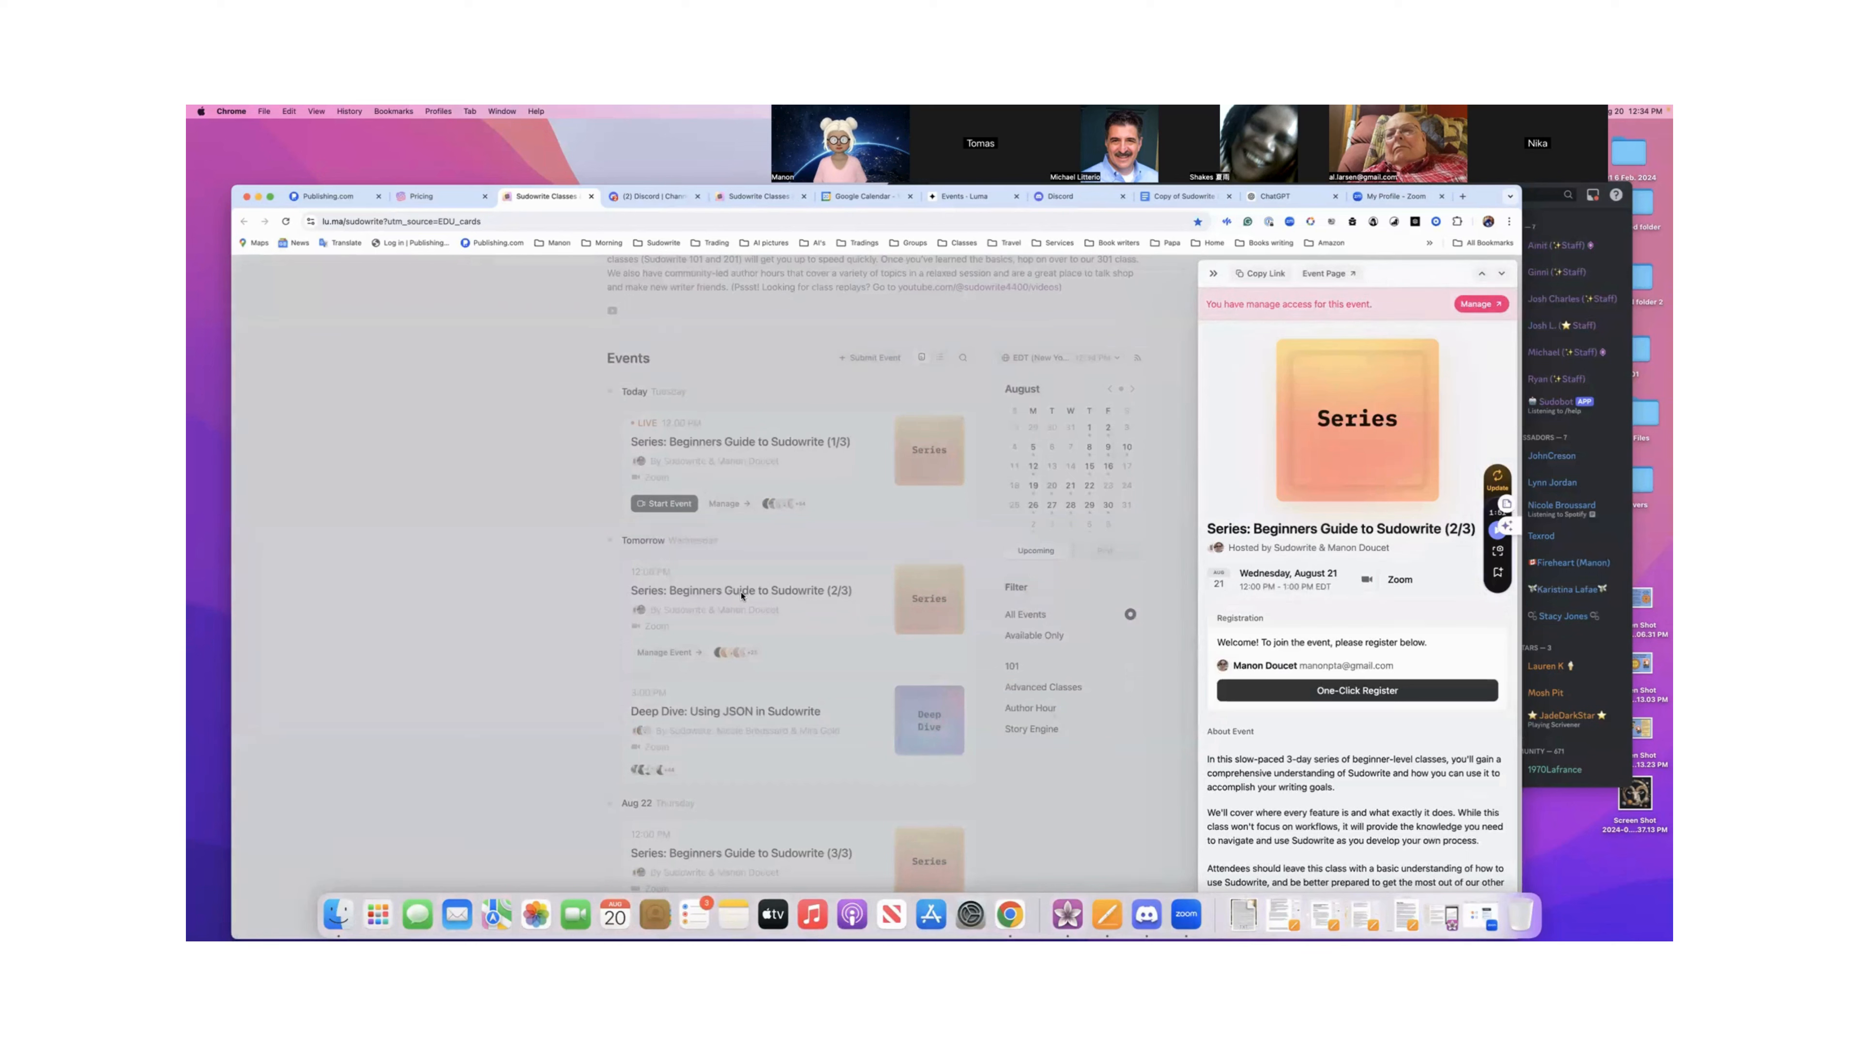
pyautogui.click(1242, 690)
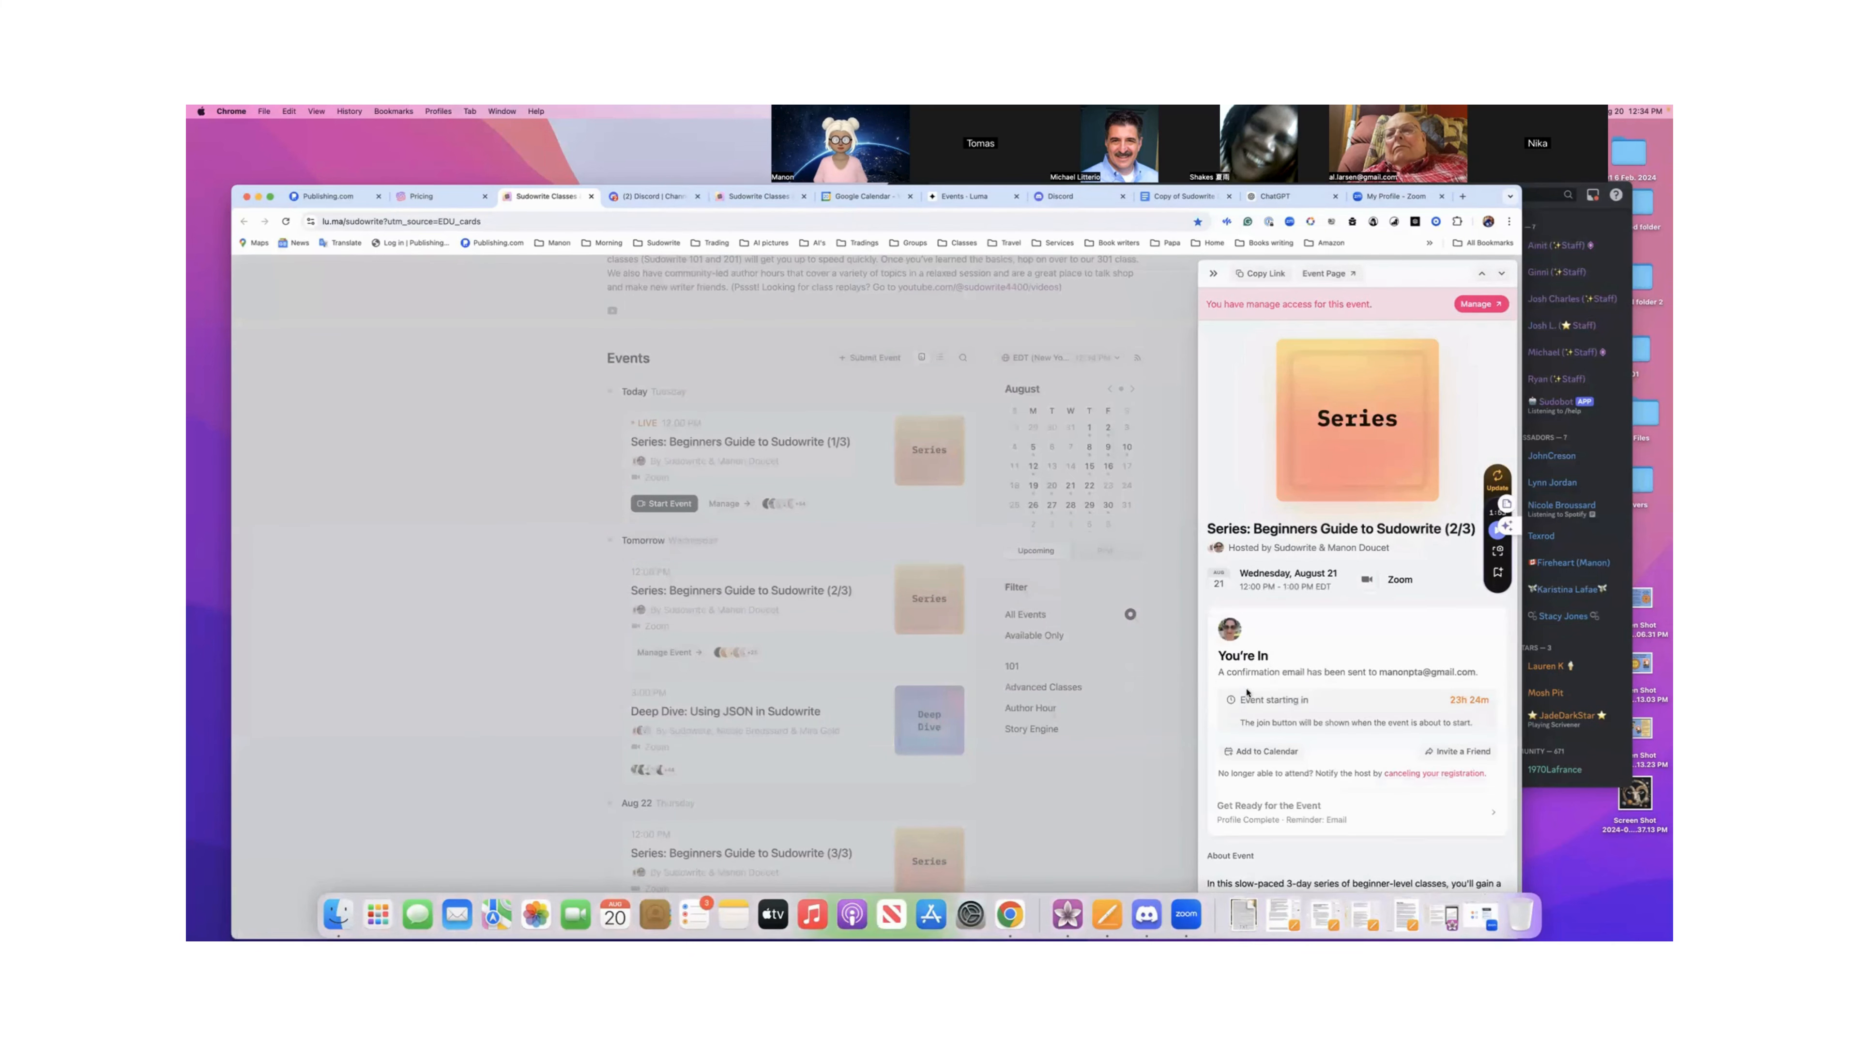
pyautogui.click(1087, 689)
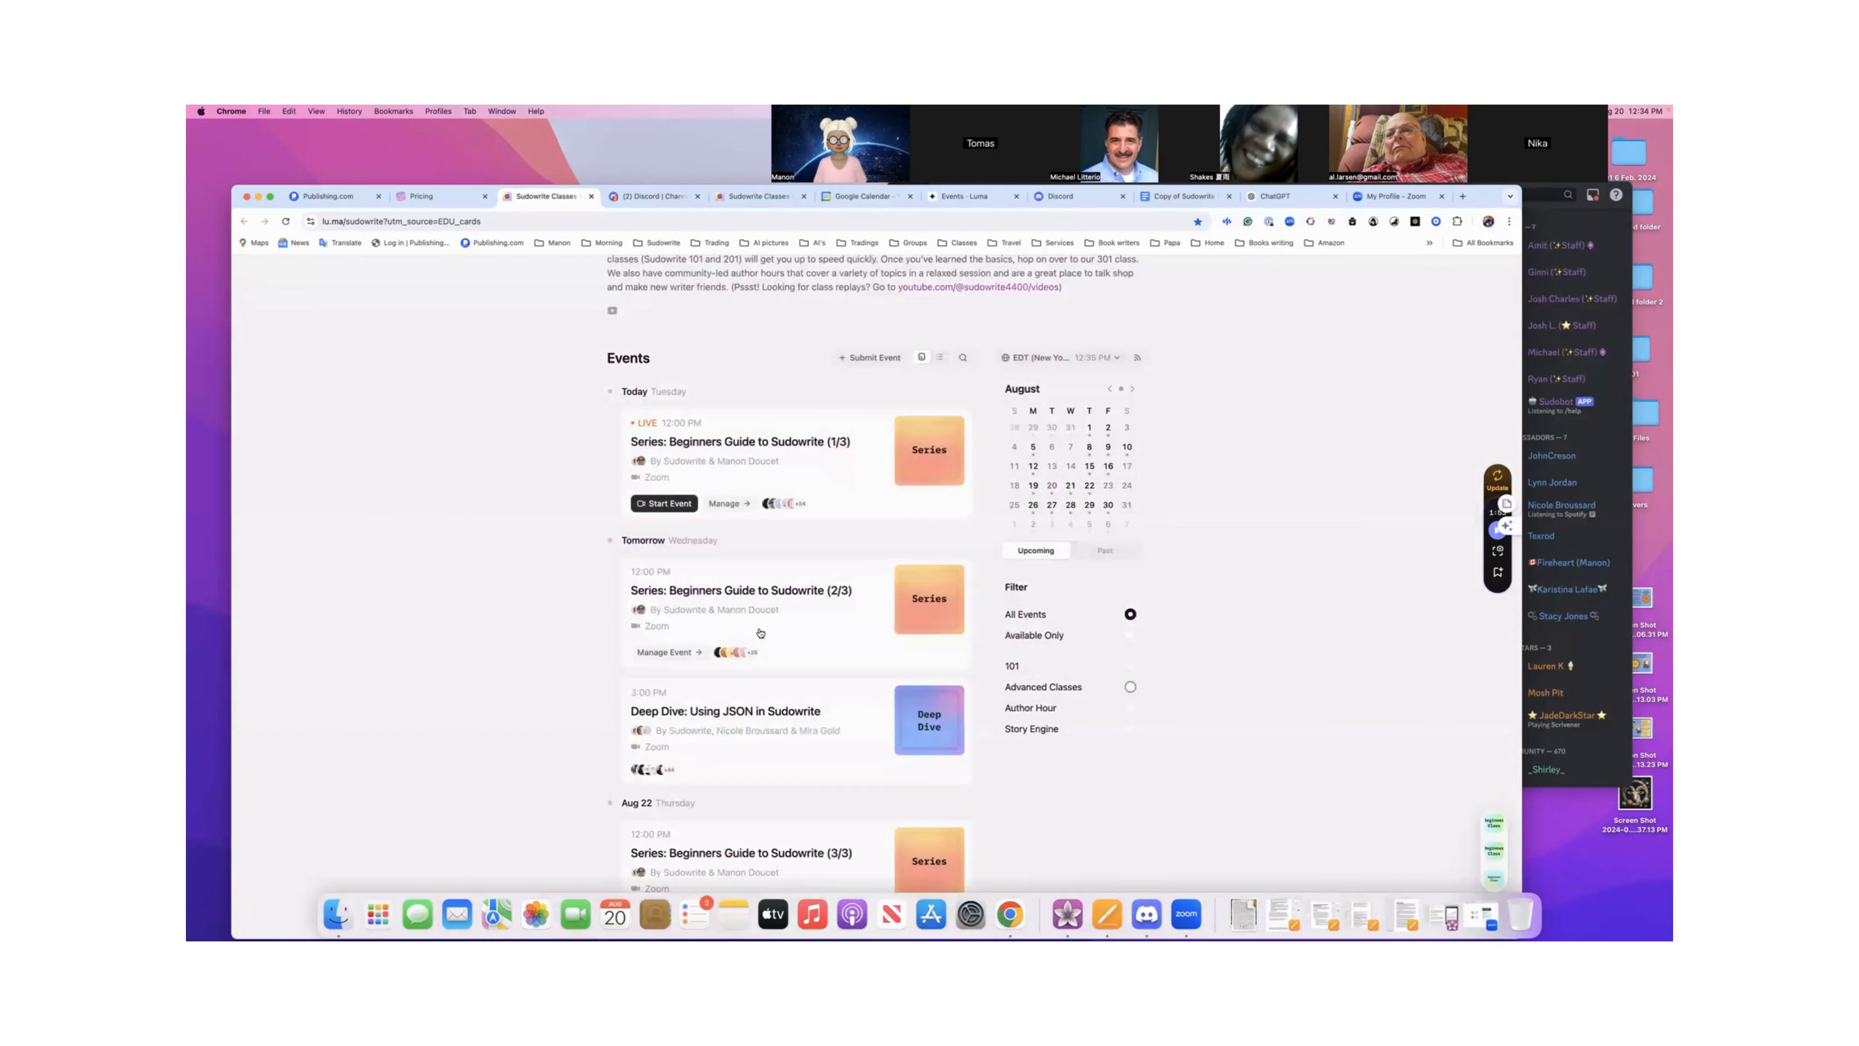
# - Review the class schedule from late August through October and close the events browser tab
pyautogui.scroll(-15, 751, 651)
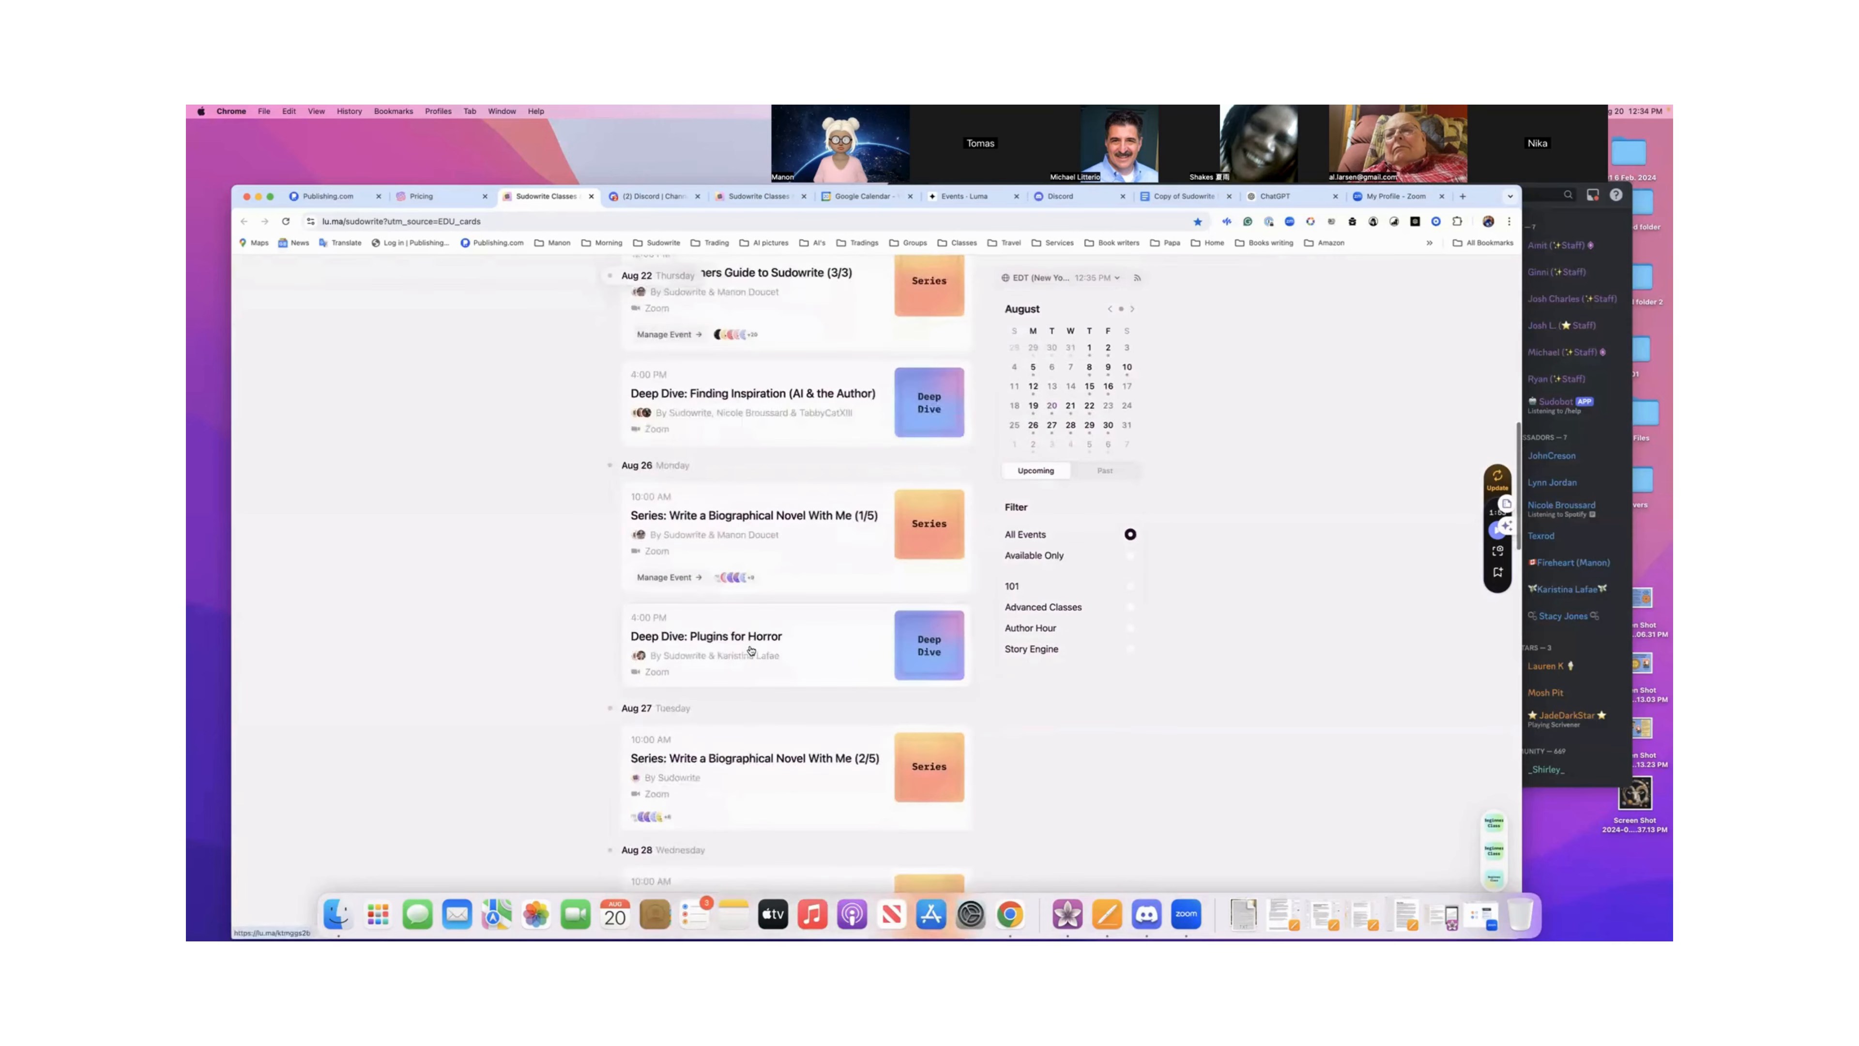
pyautogui.scroll(-7, 750, 649)
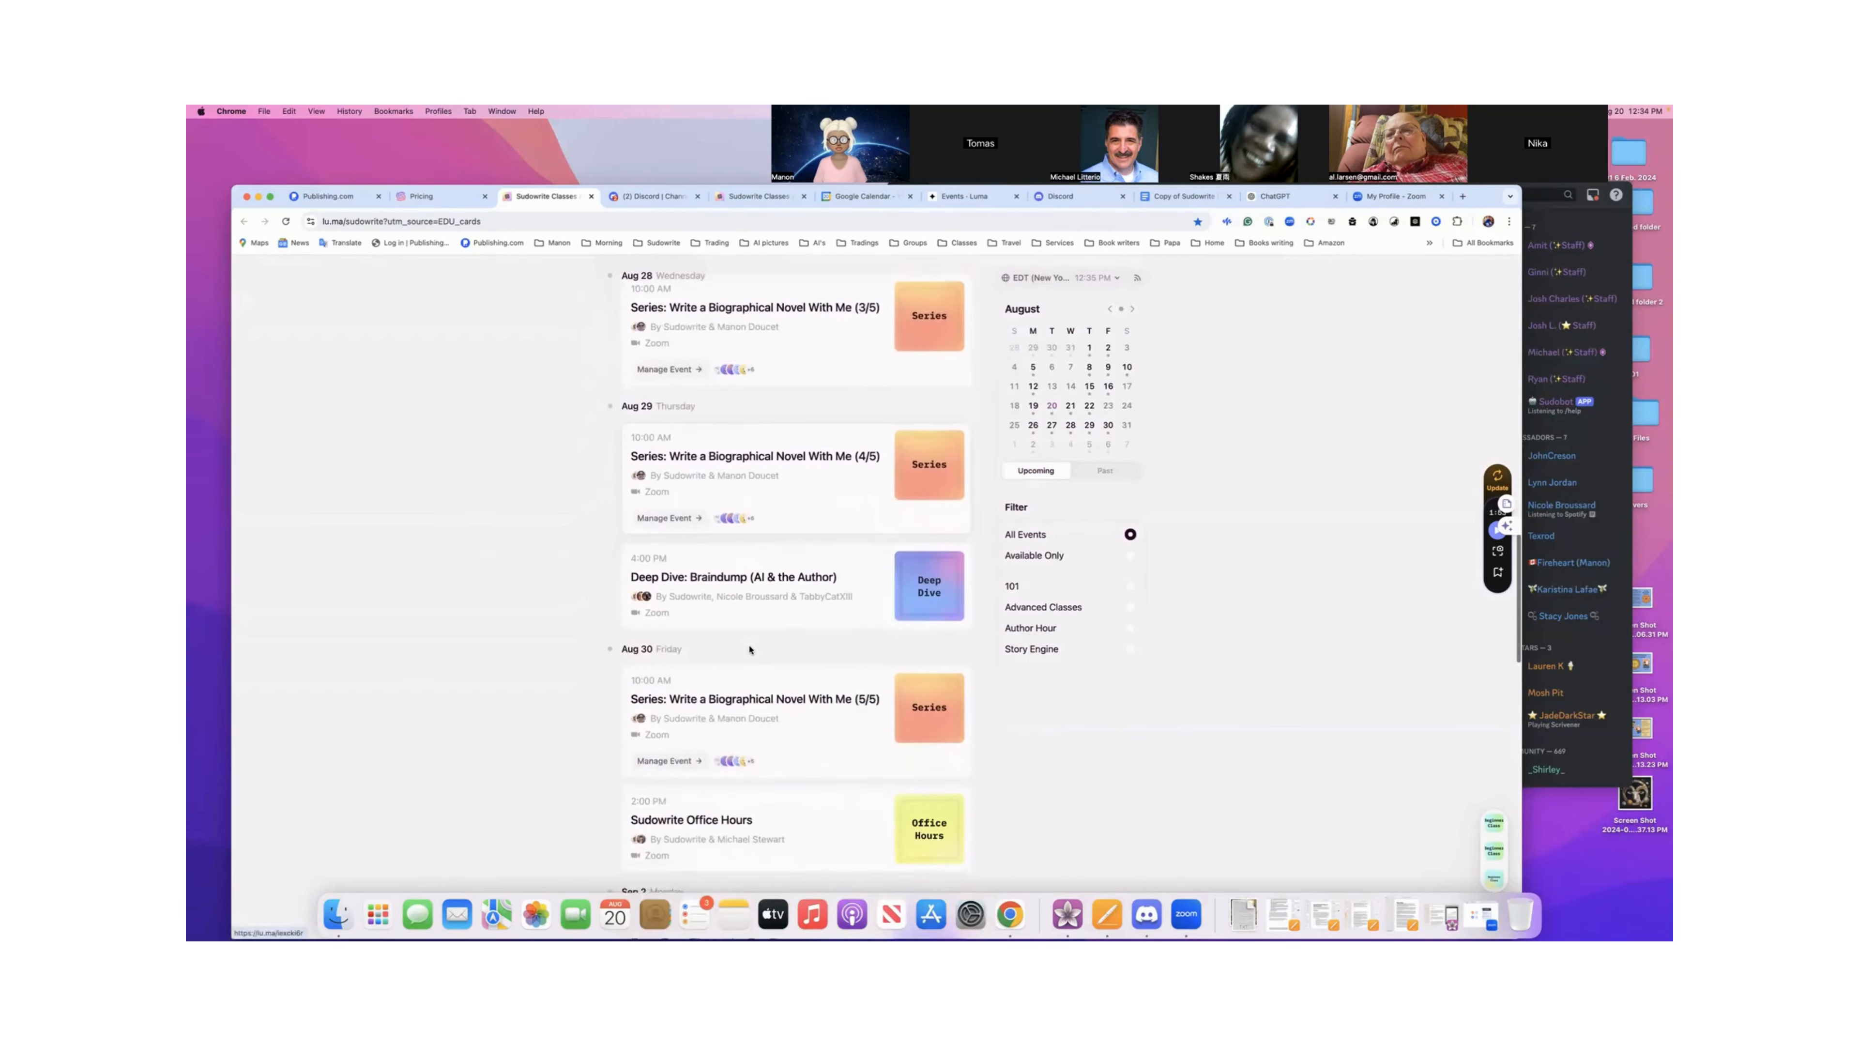
pyautogui.scroll(-8, 749, 648)
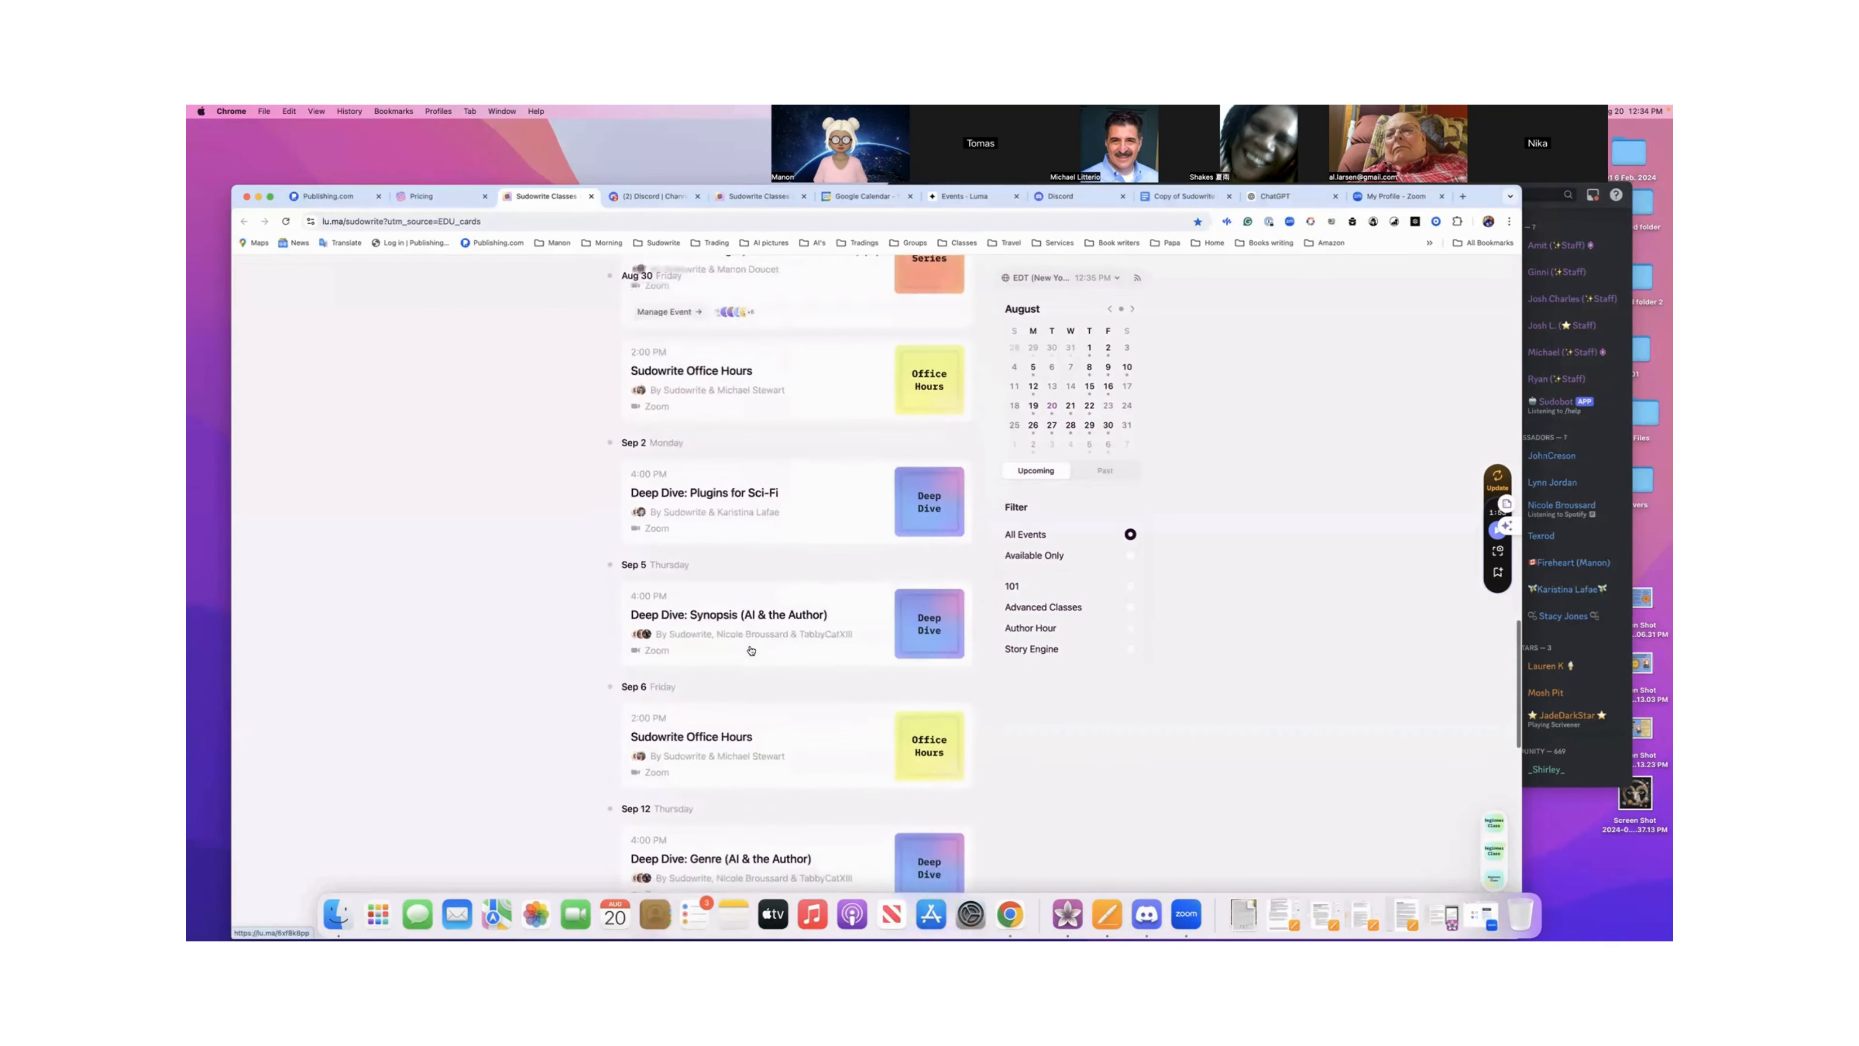
pyautogui.scroll(-5, 751, 649)
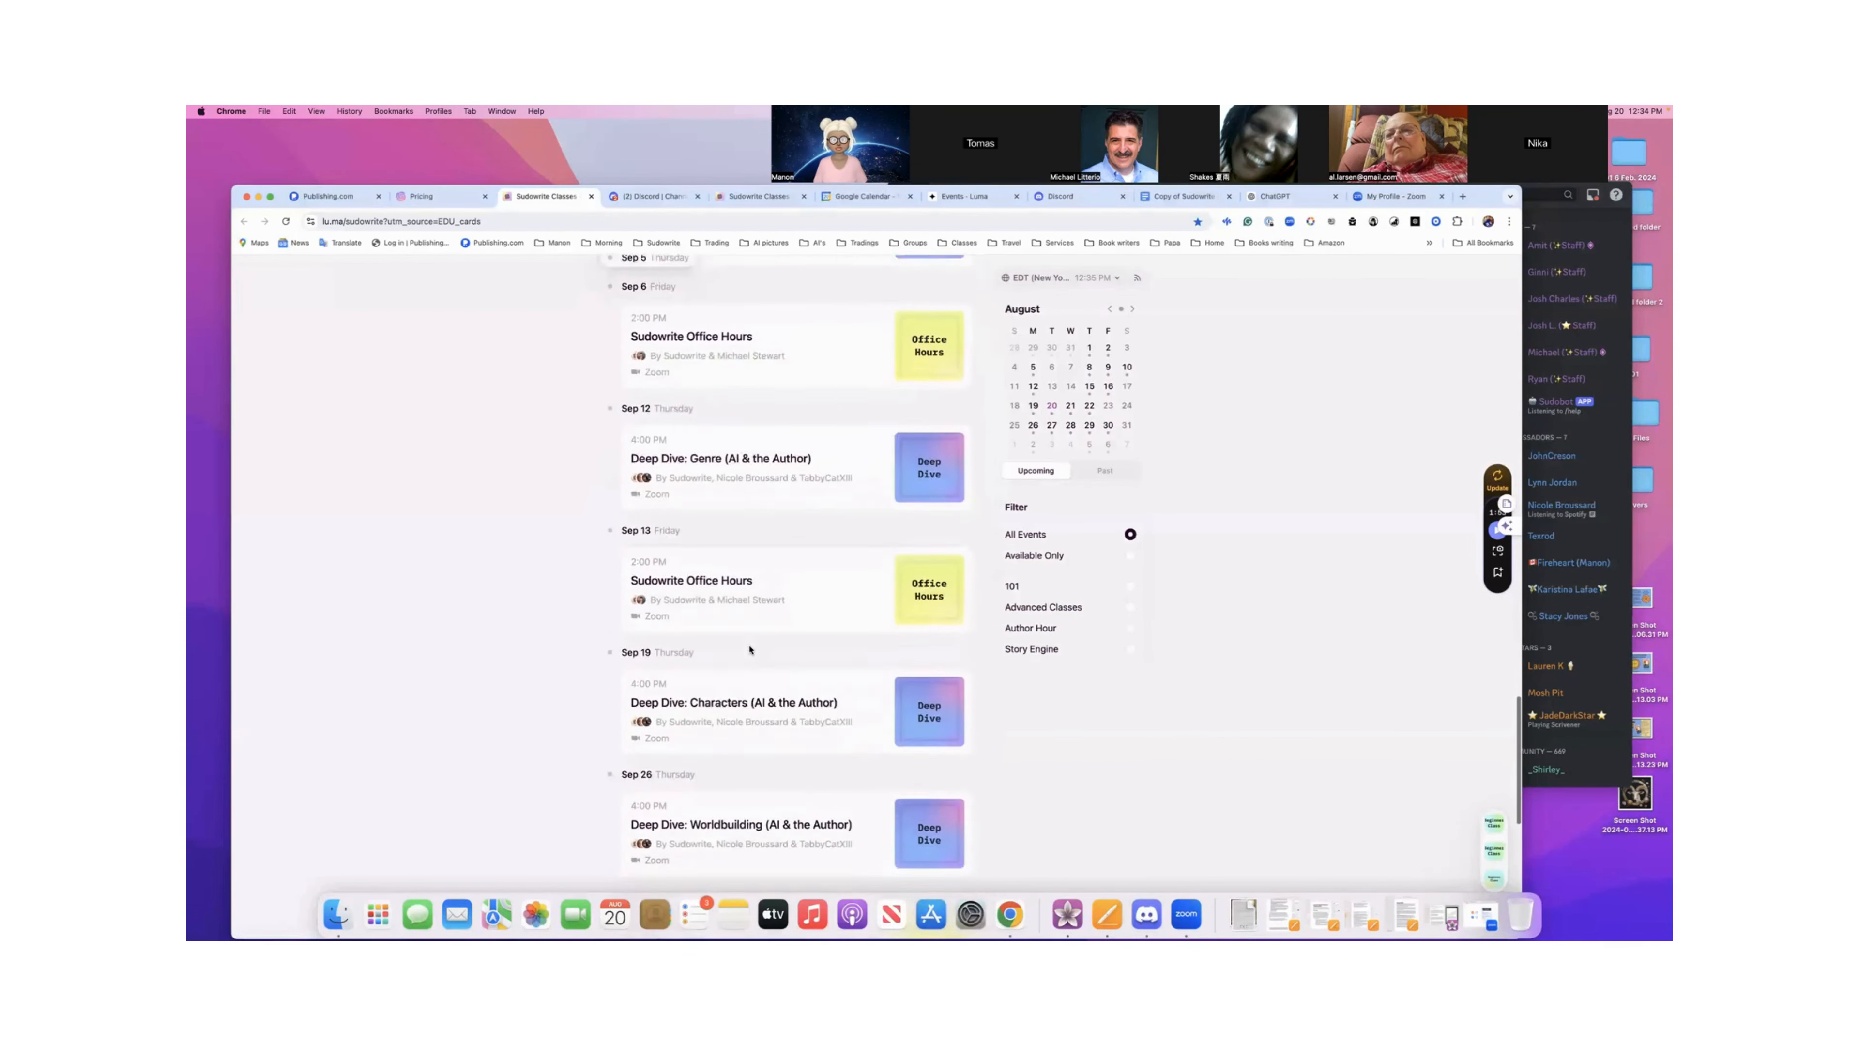
pyautogui.scroll(-7, 751, 650)
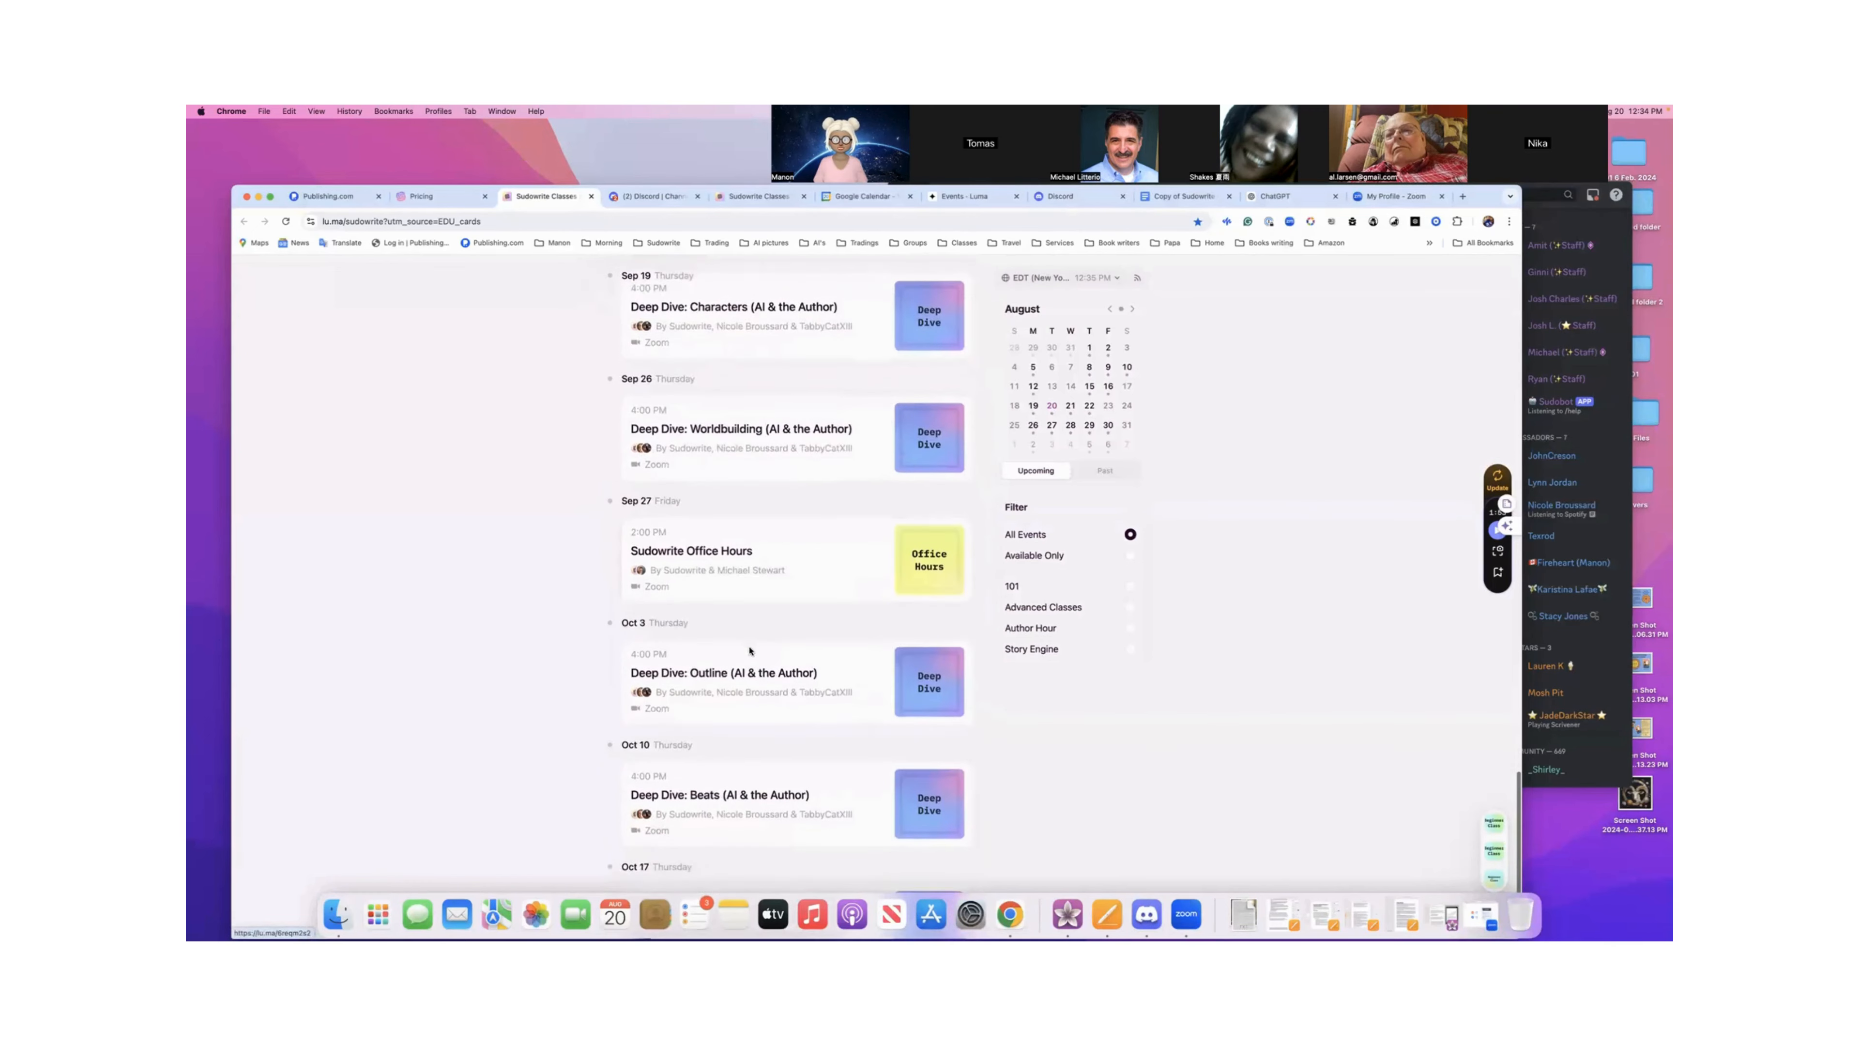
pyautogui.scroll(-2, 749, 650)
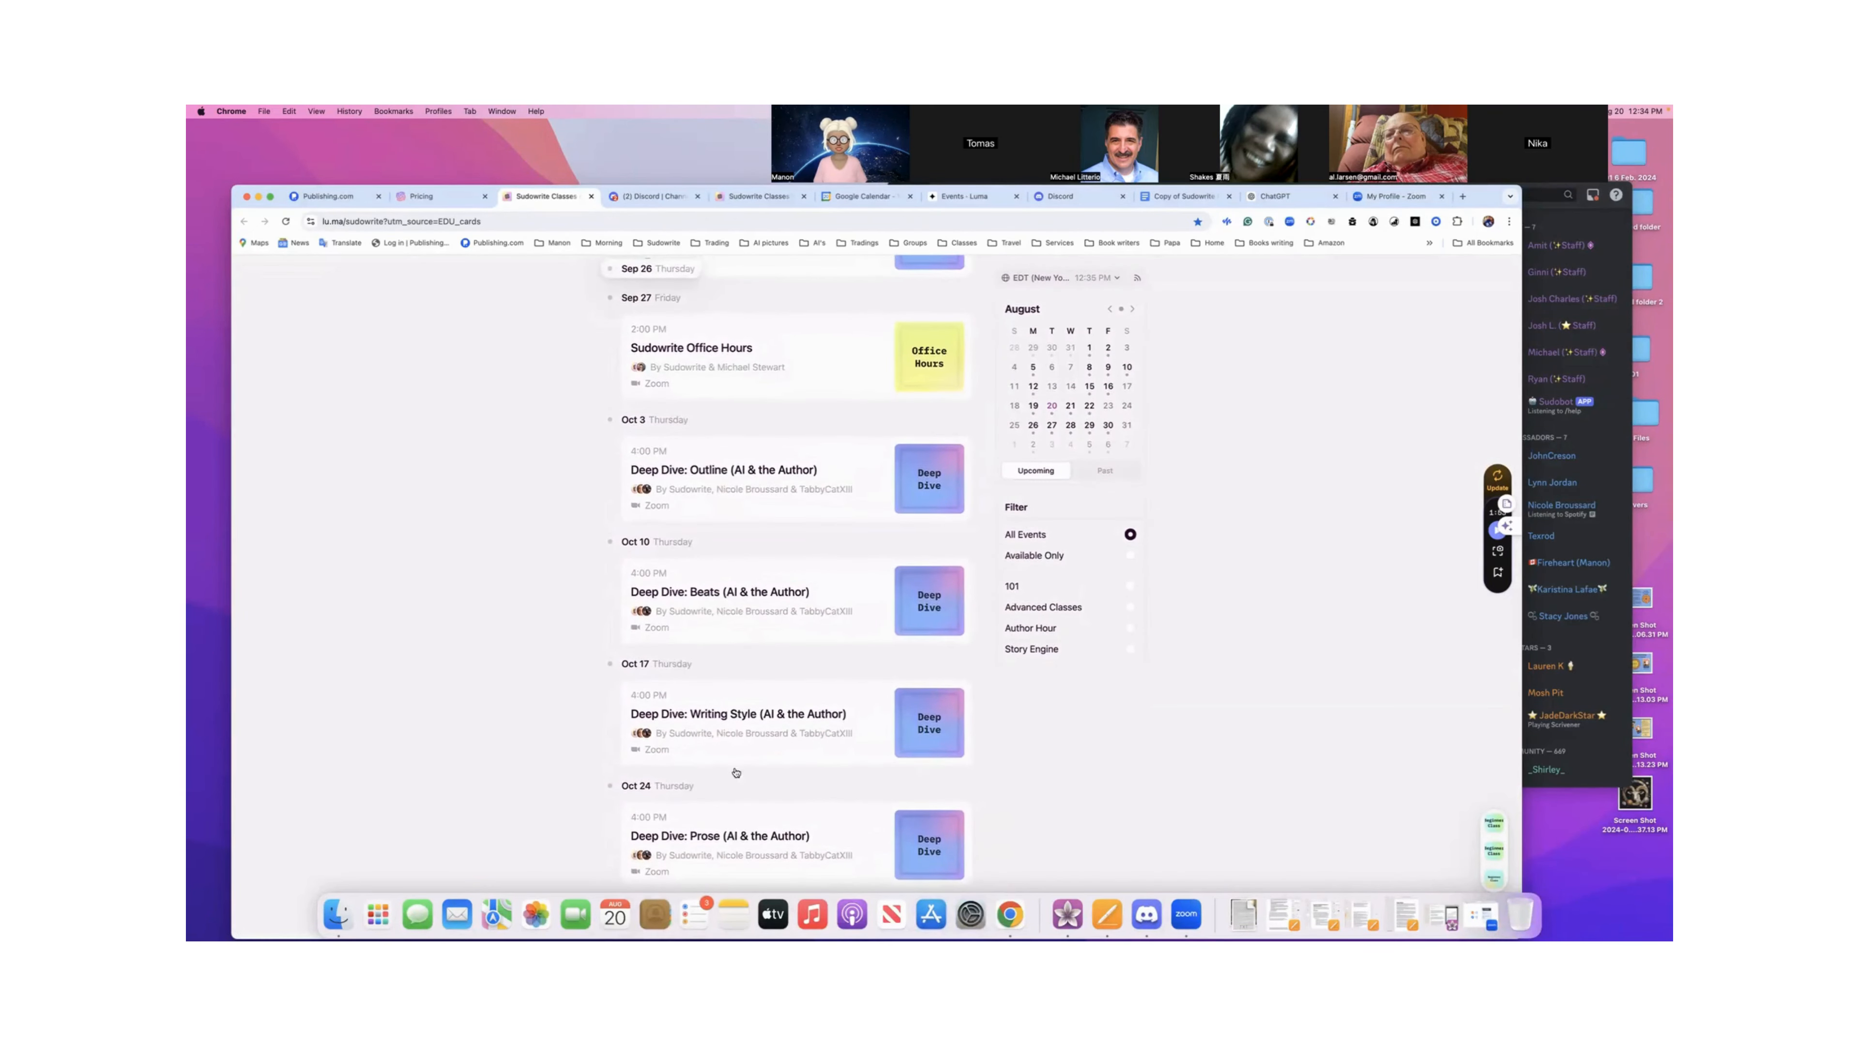
pyautogui.scroll(5, 747, 431)
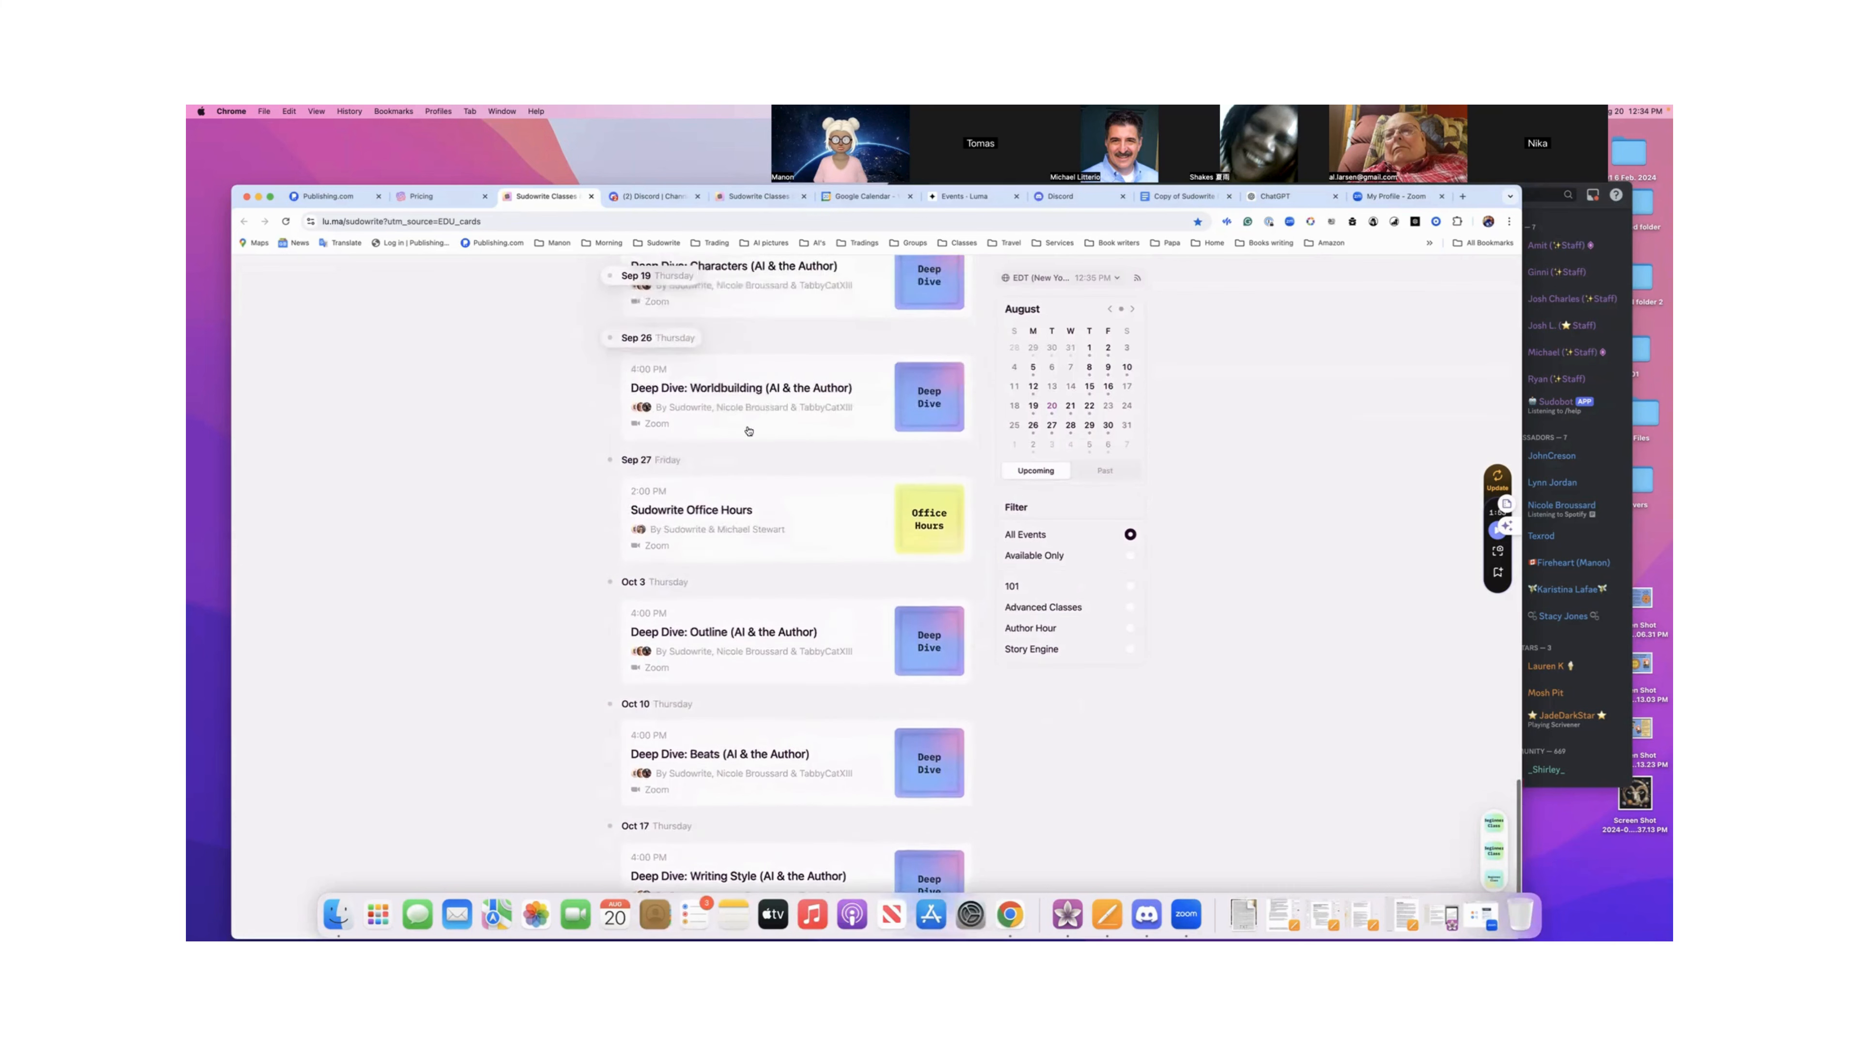
pyautogui.scroll(15, 748, 431)
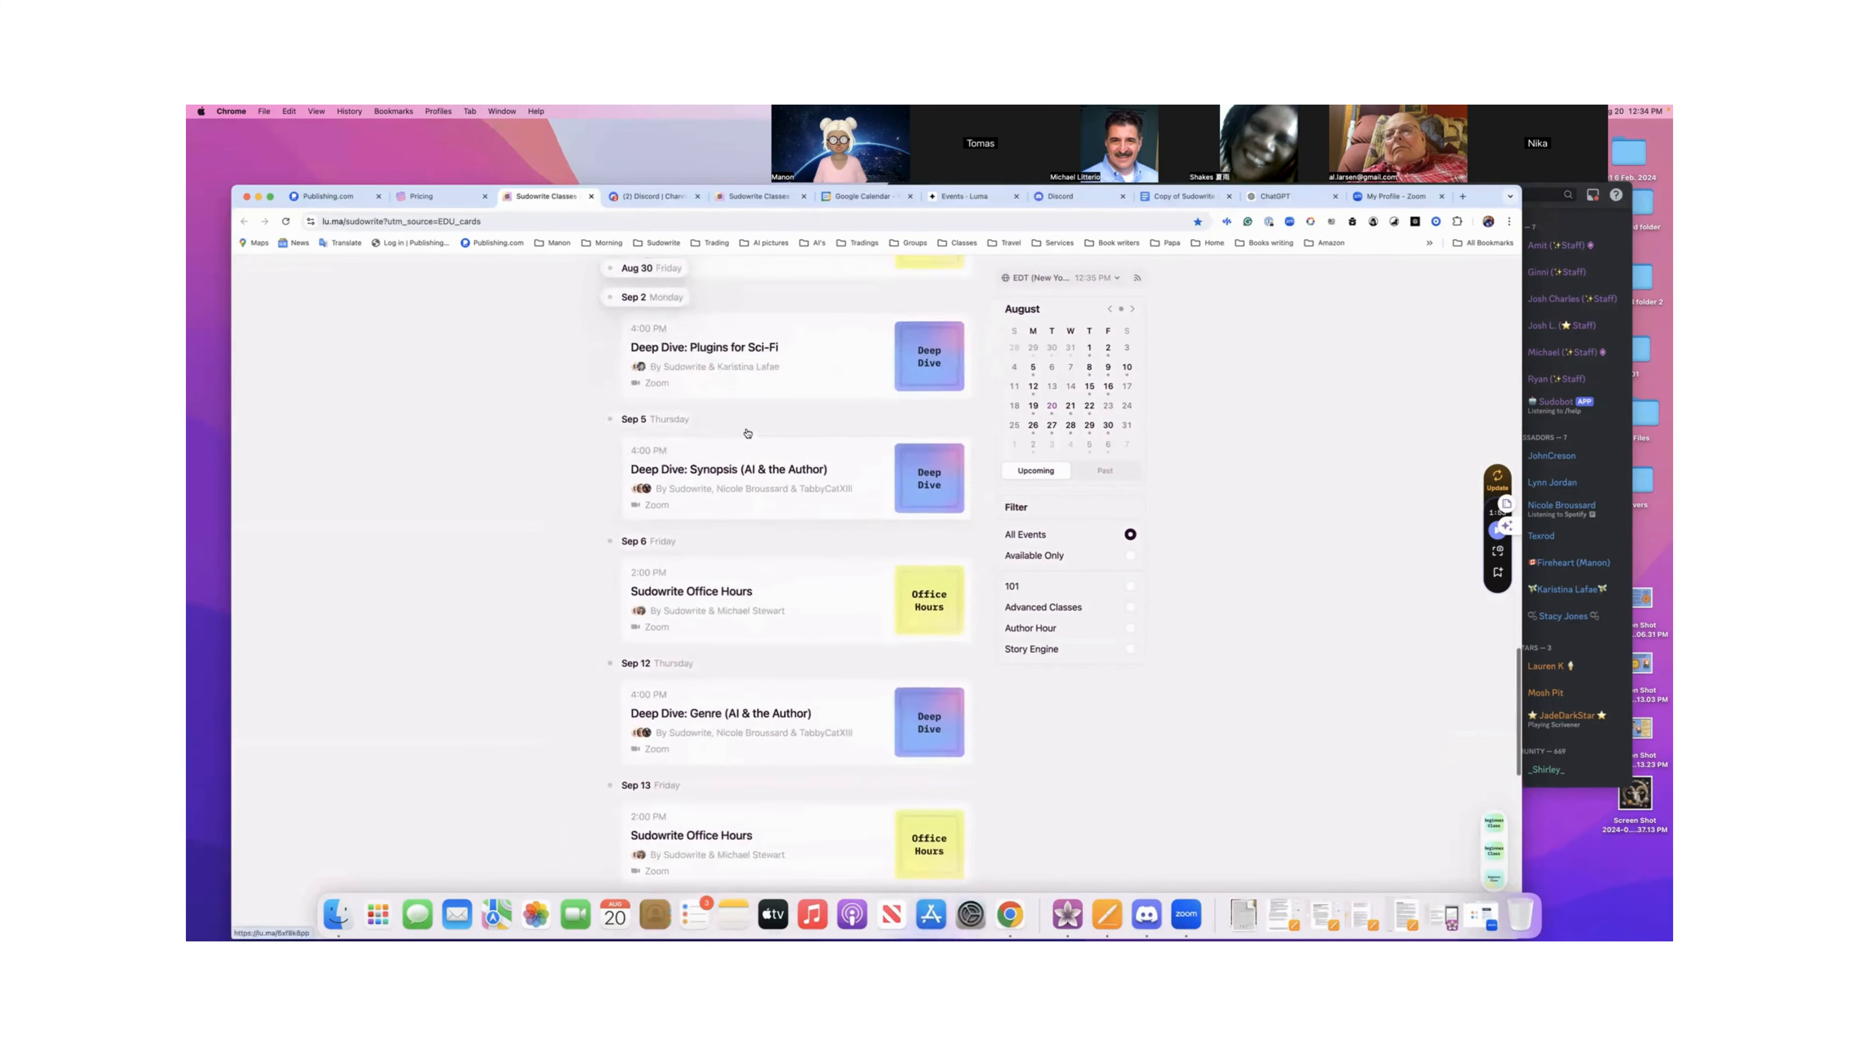
pyautogui.scroll(10, 746, 440)
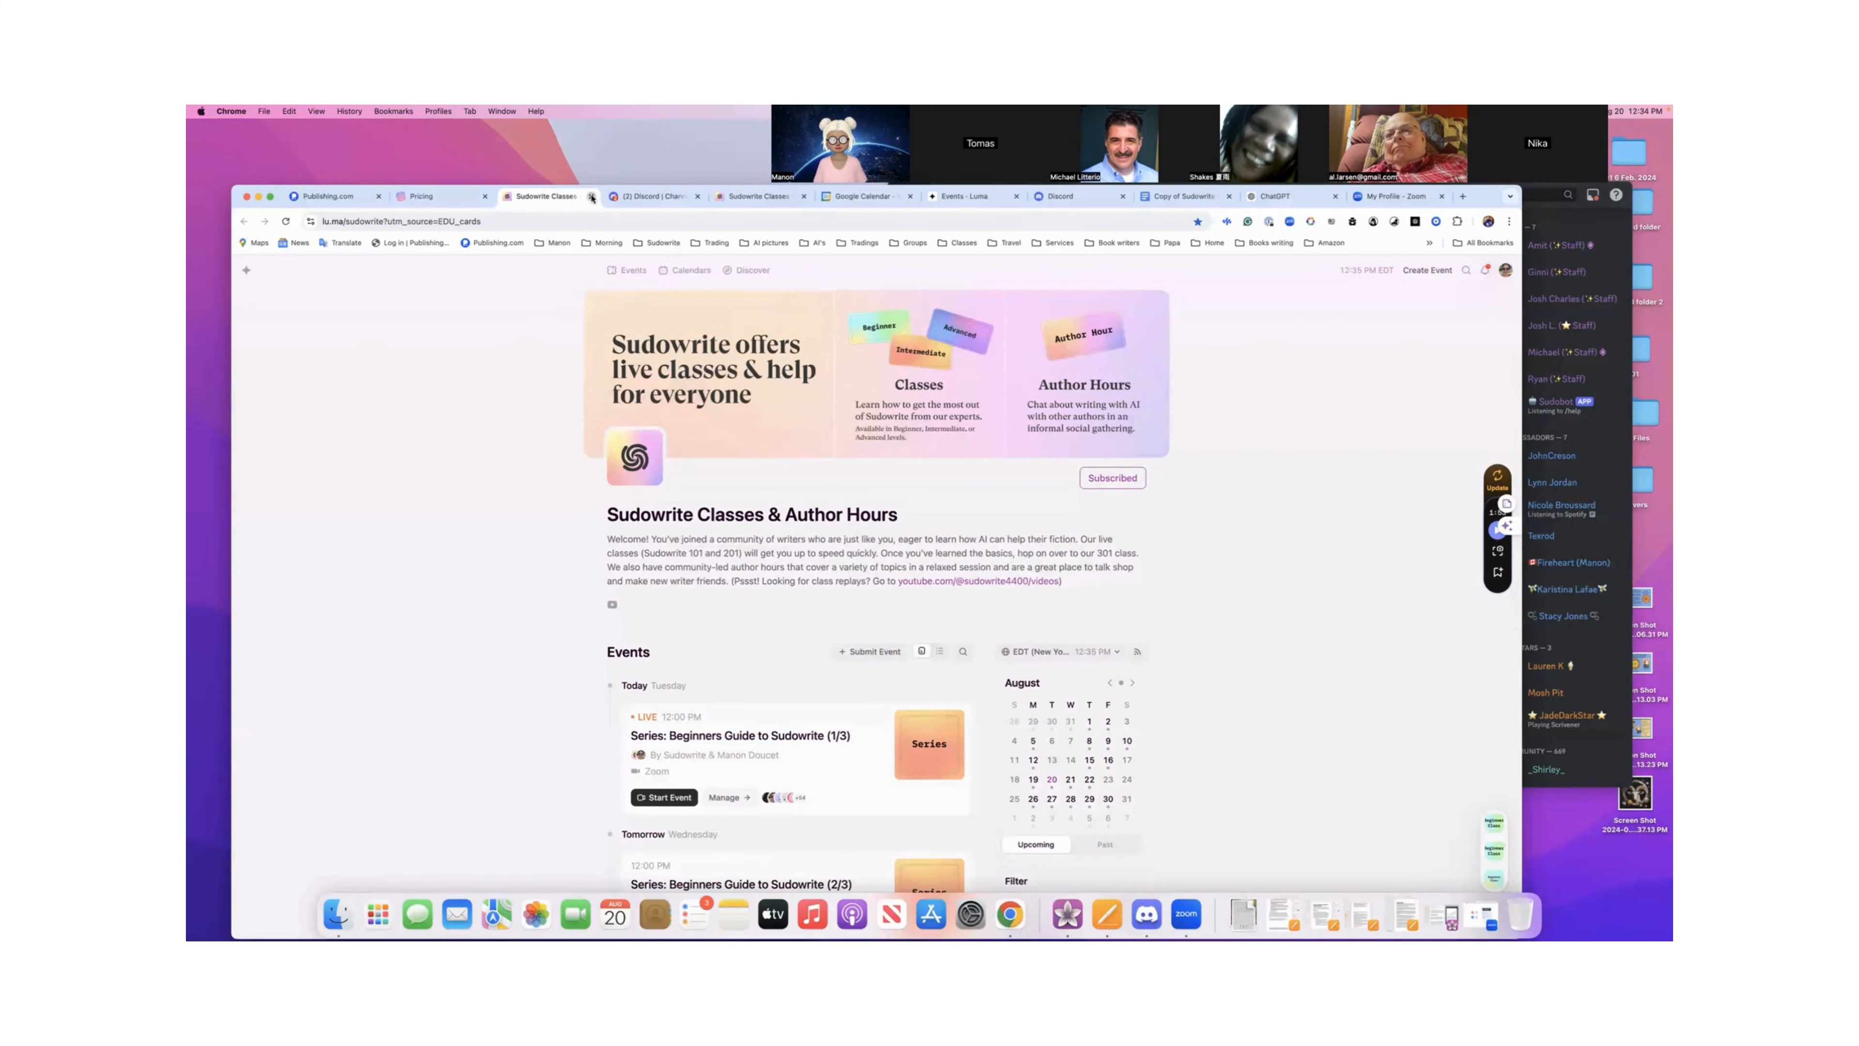
pyautogui.press('super+w')
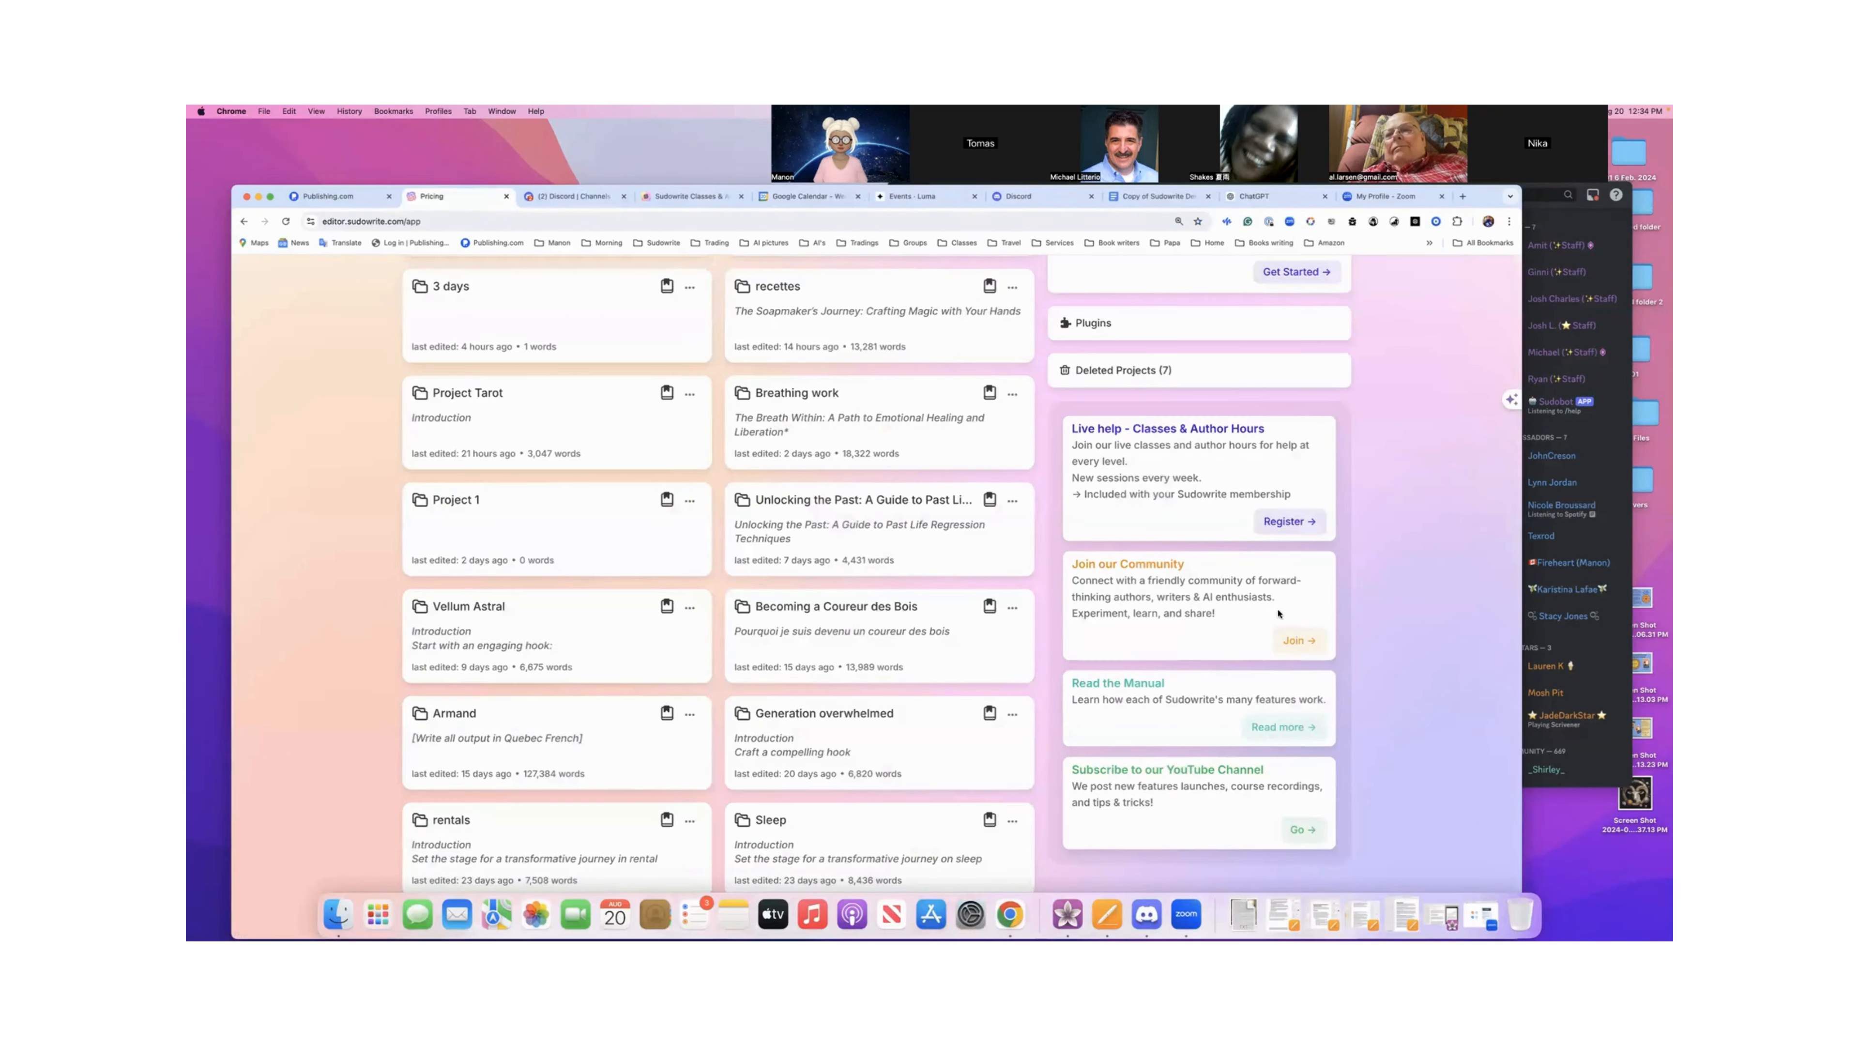
# - Open the Sudowrite community in Discord from the project page, minimize the Discord window and close the invitation's browser tab
pyautogui.scroll(-2, 1258, 610)
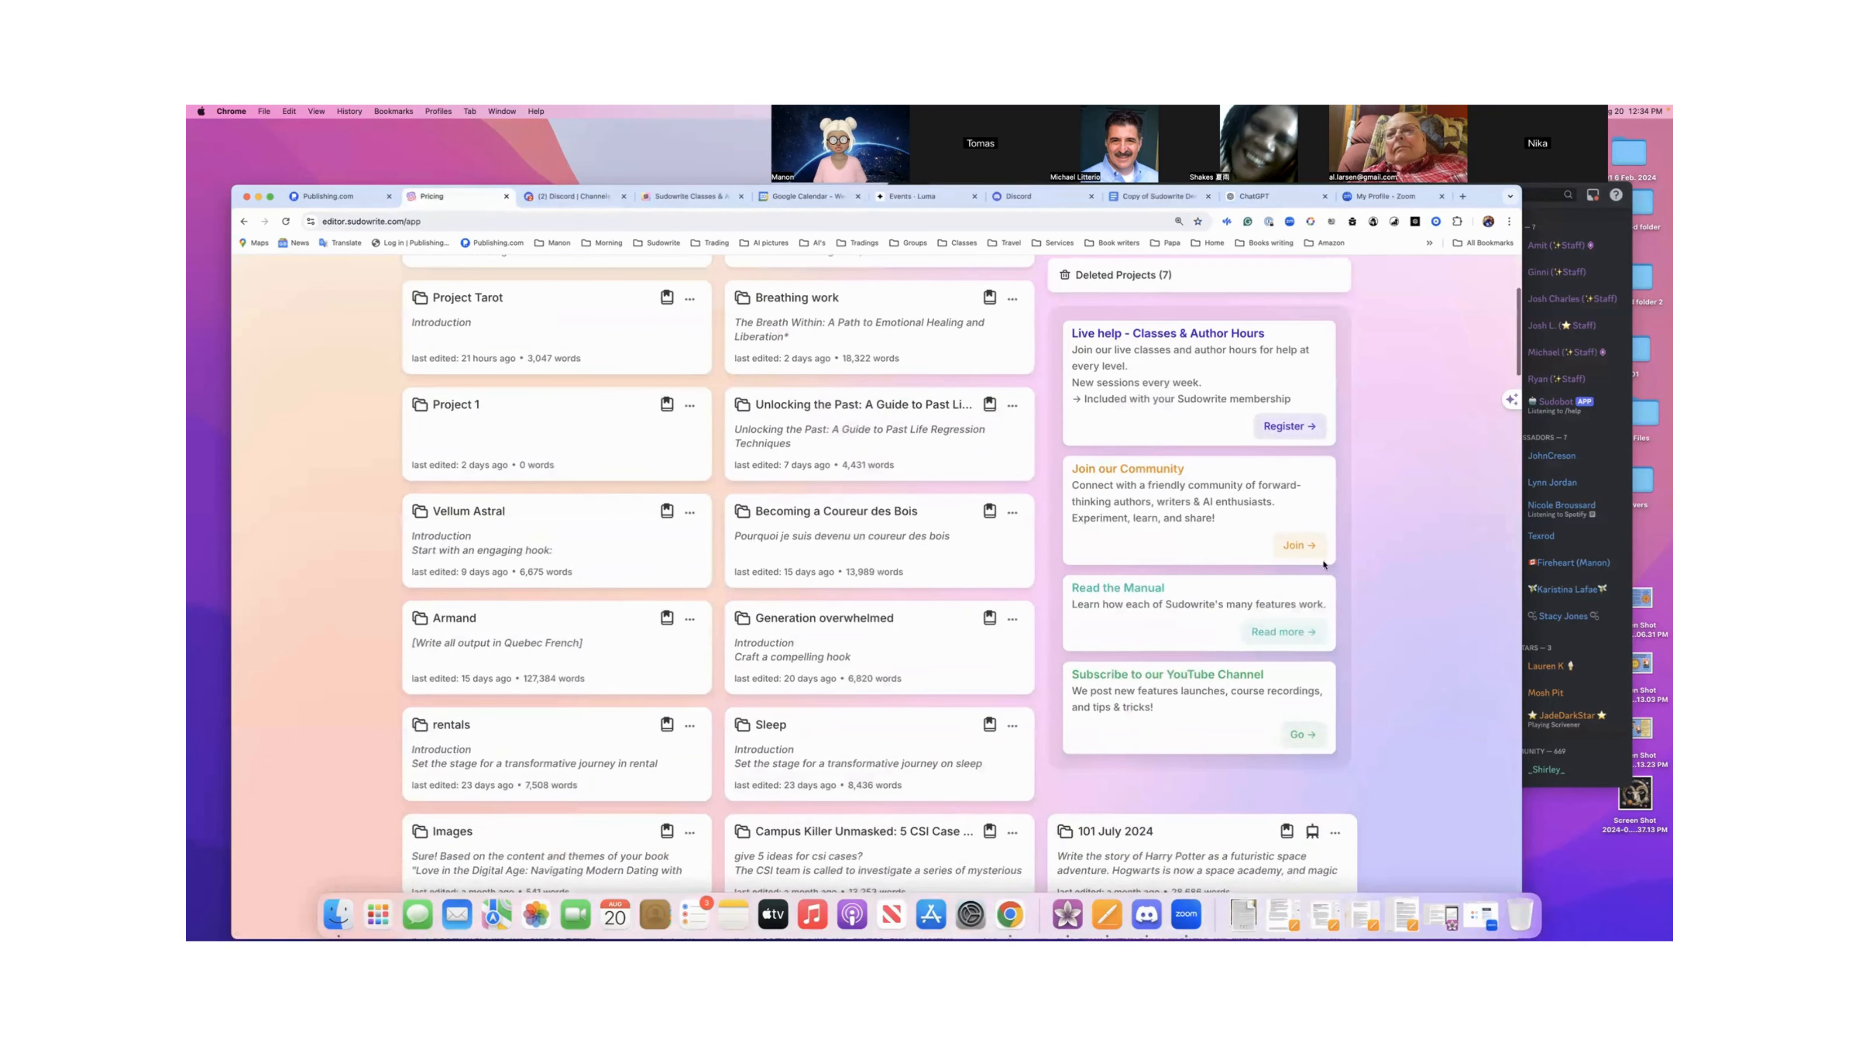
pyautogui.click(1294, 546)
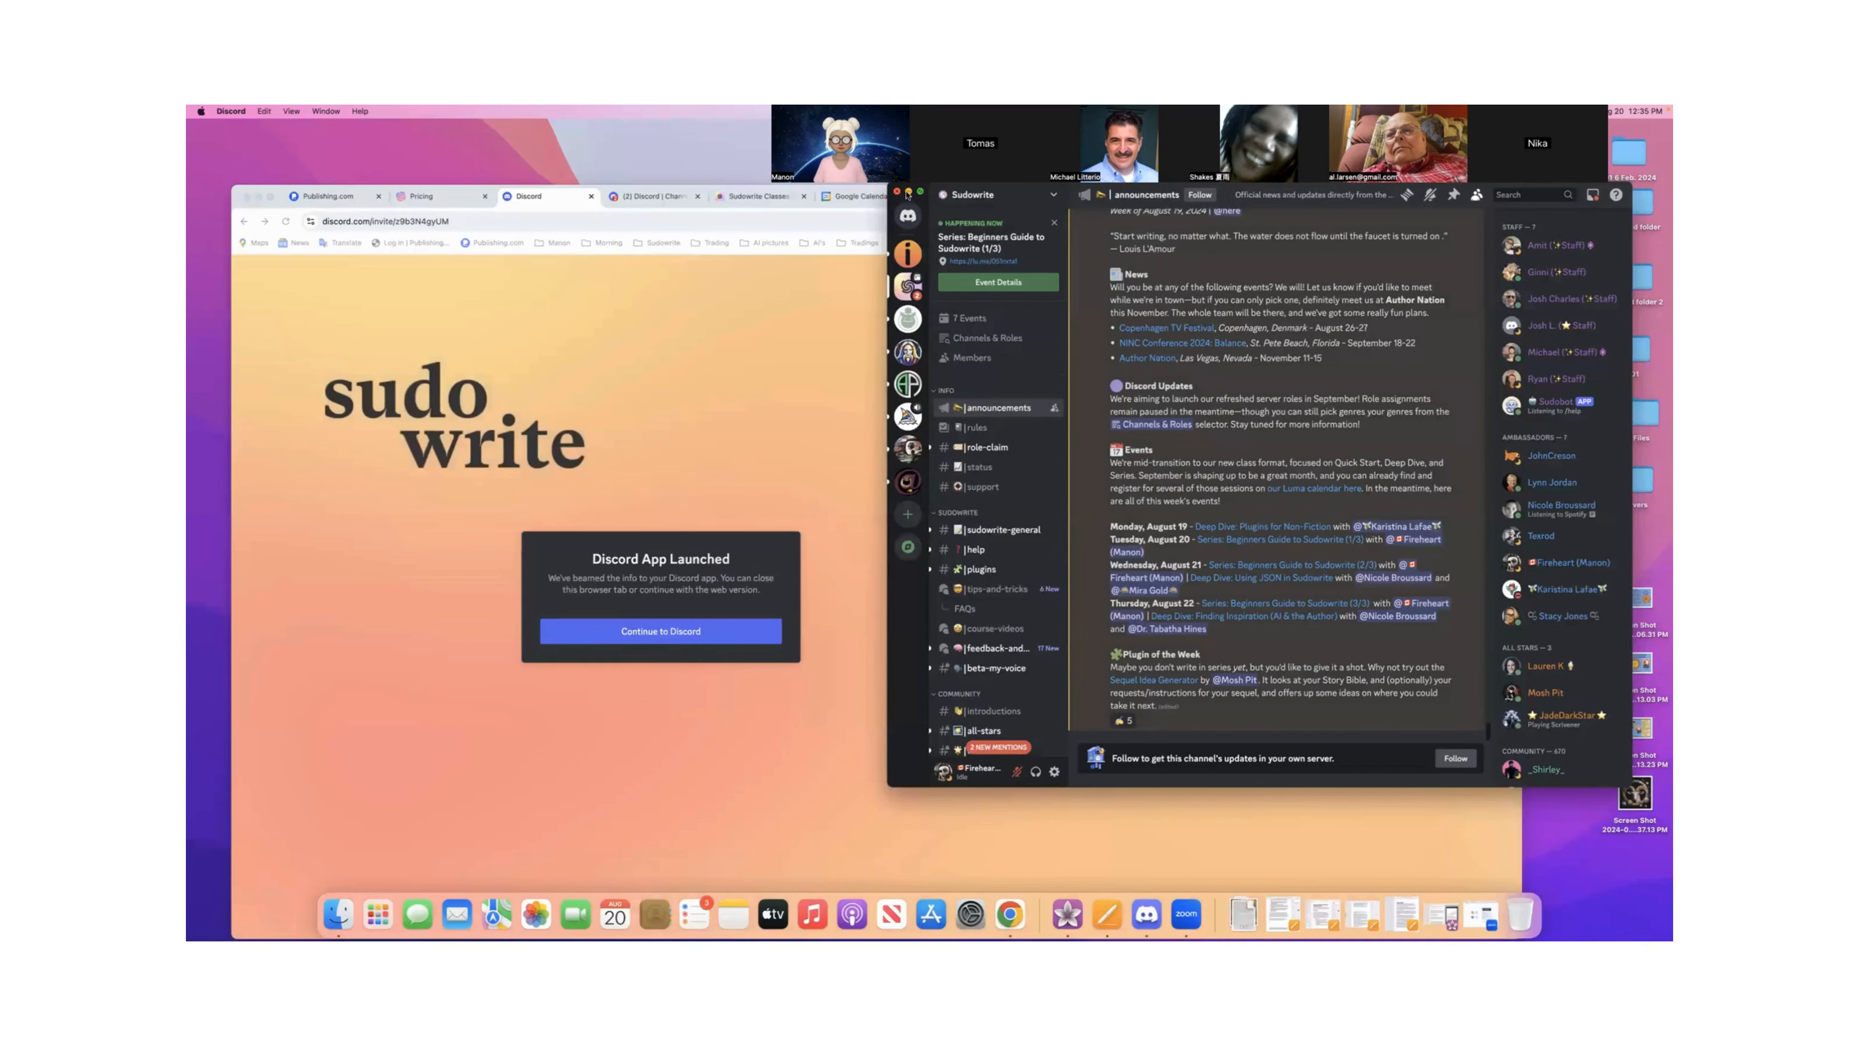
pyautogui.click(908, 193)
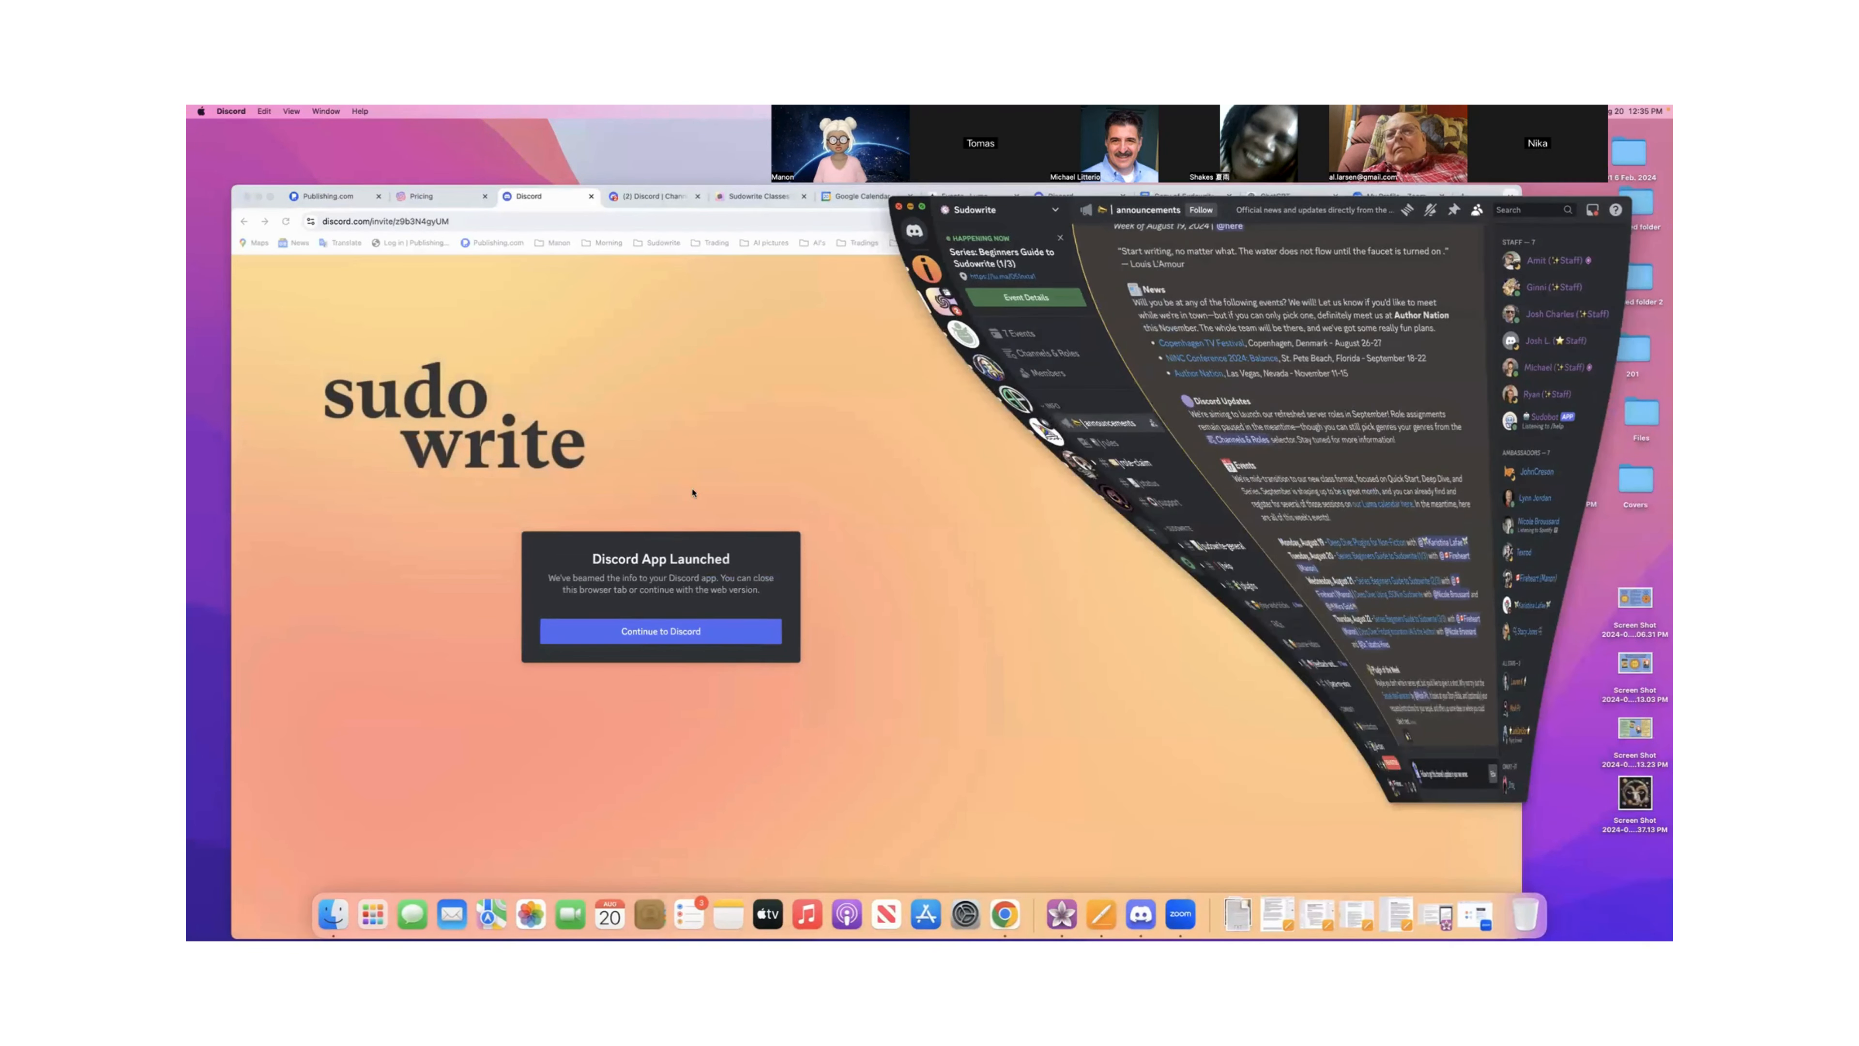
pyautogui.click(592, 196)
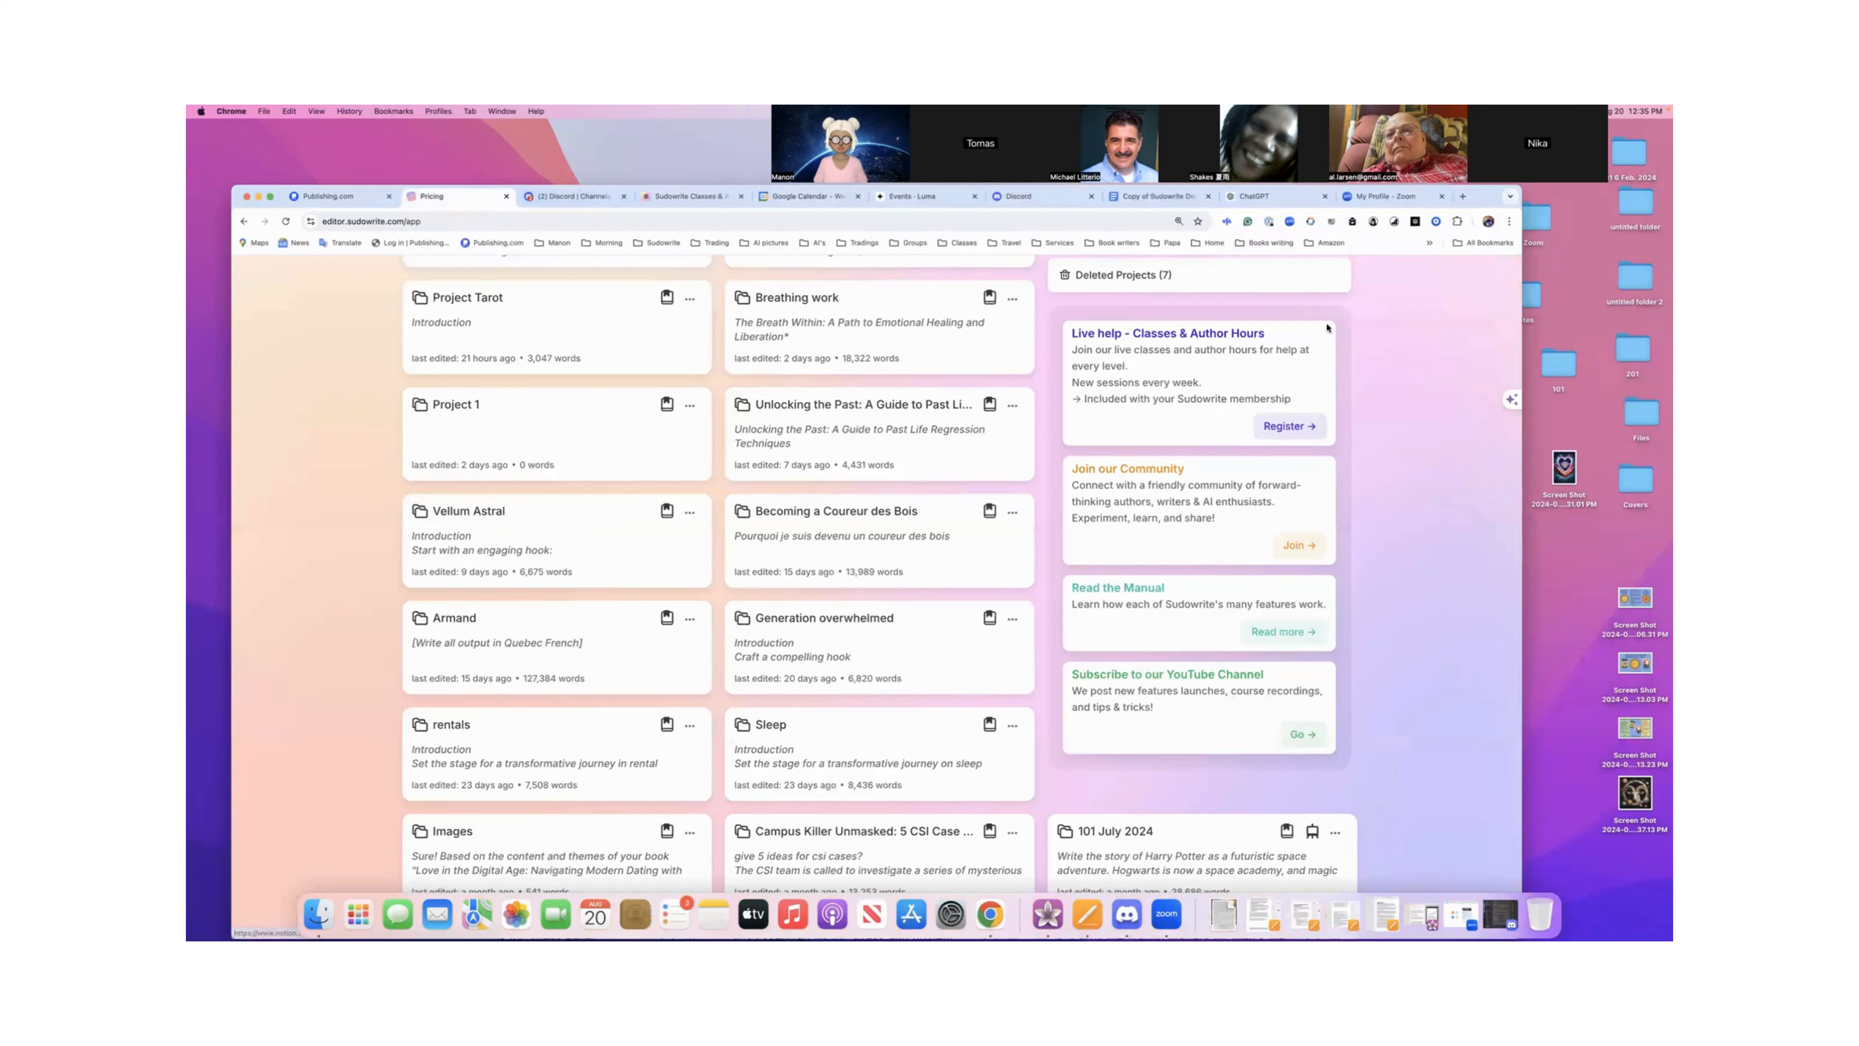
# - Open Sudowrite's YouTube channel from the project page and browse its featured videos and the next set of uploads
pyautogui.scroll(5, 1279, 636)
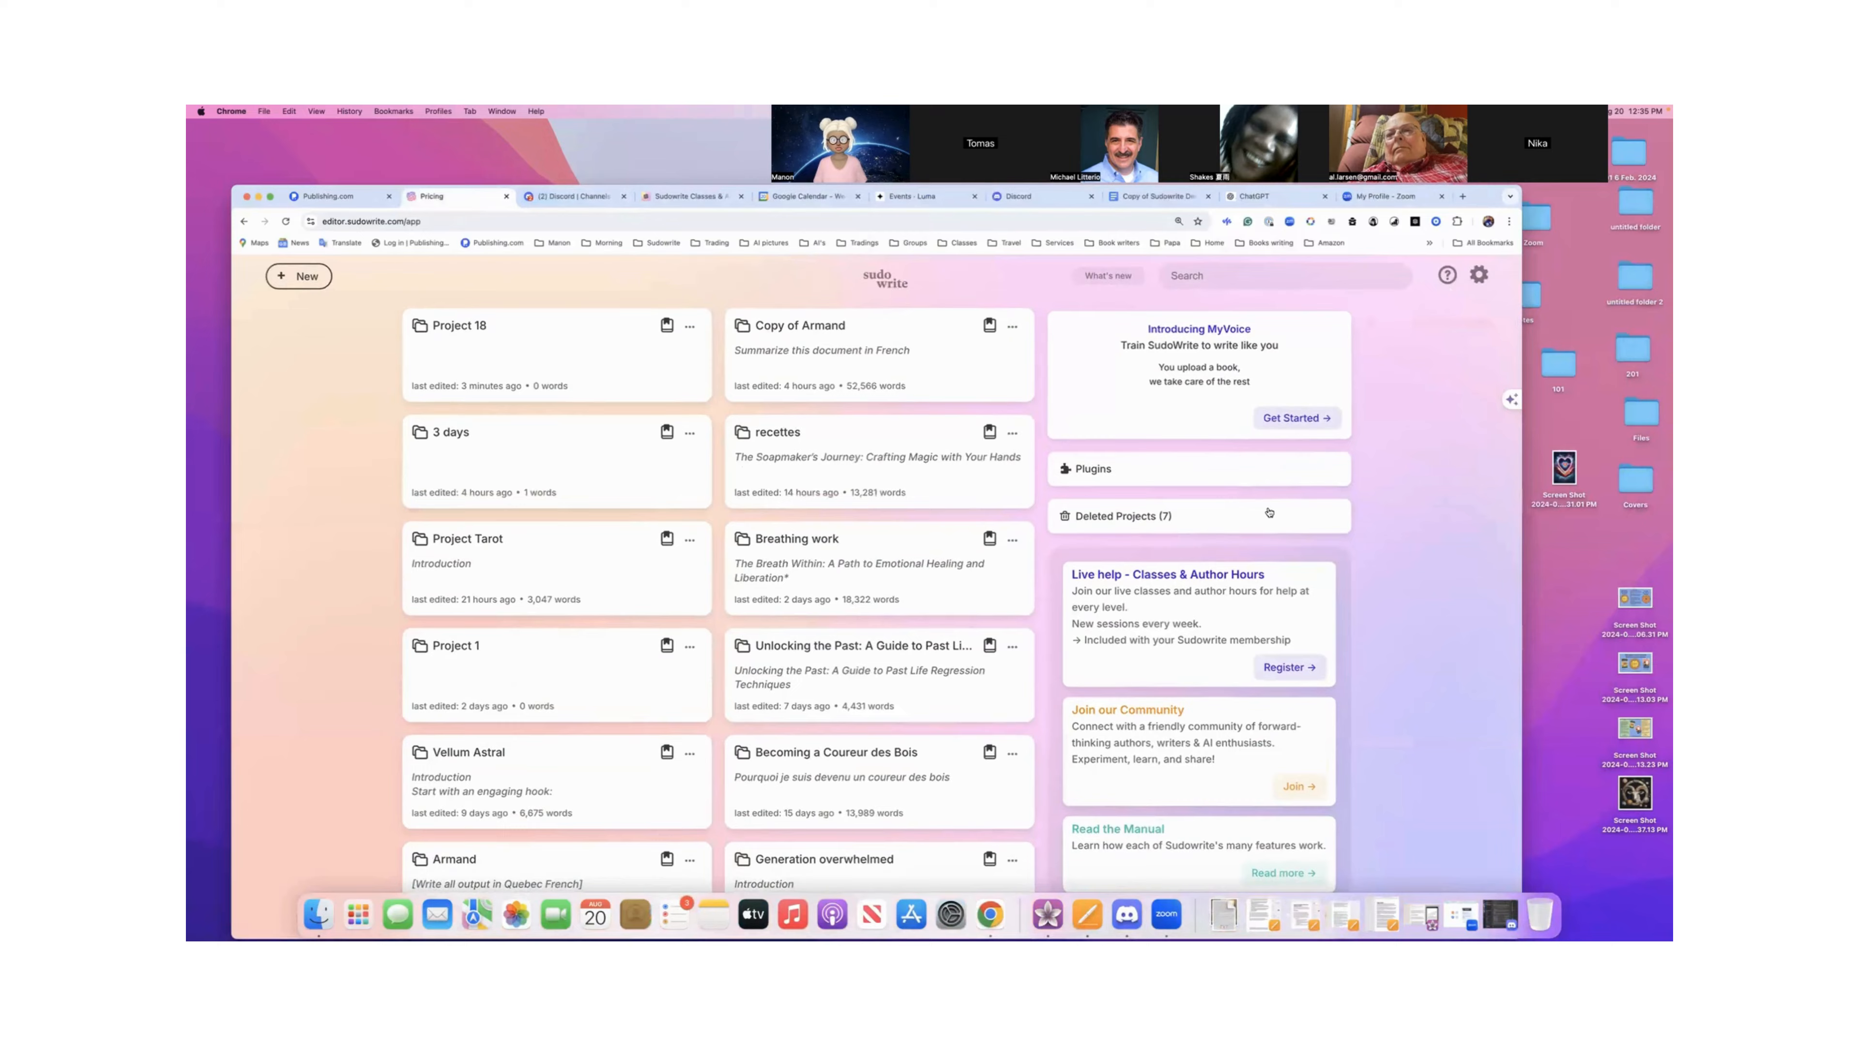
pyautogui.scroll(-5, 1286, 526)
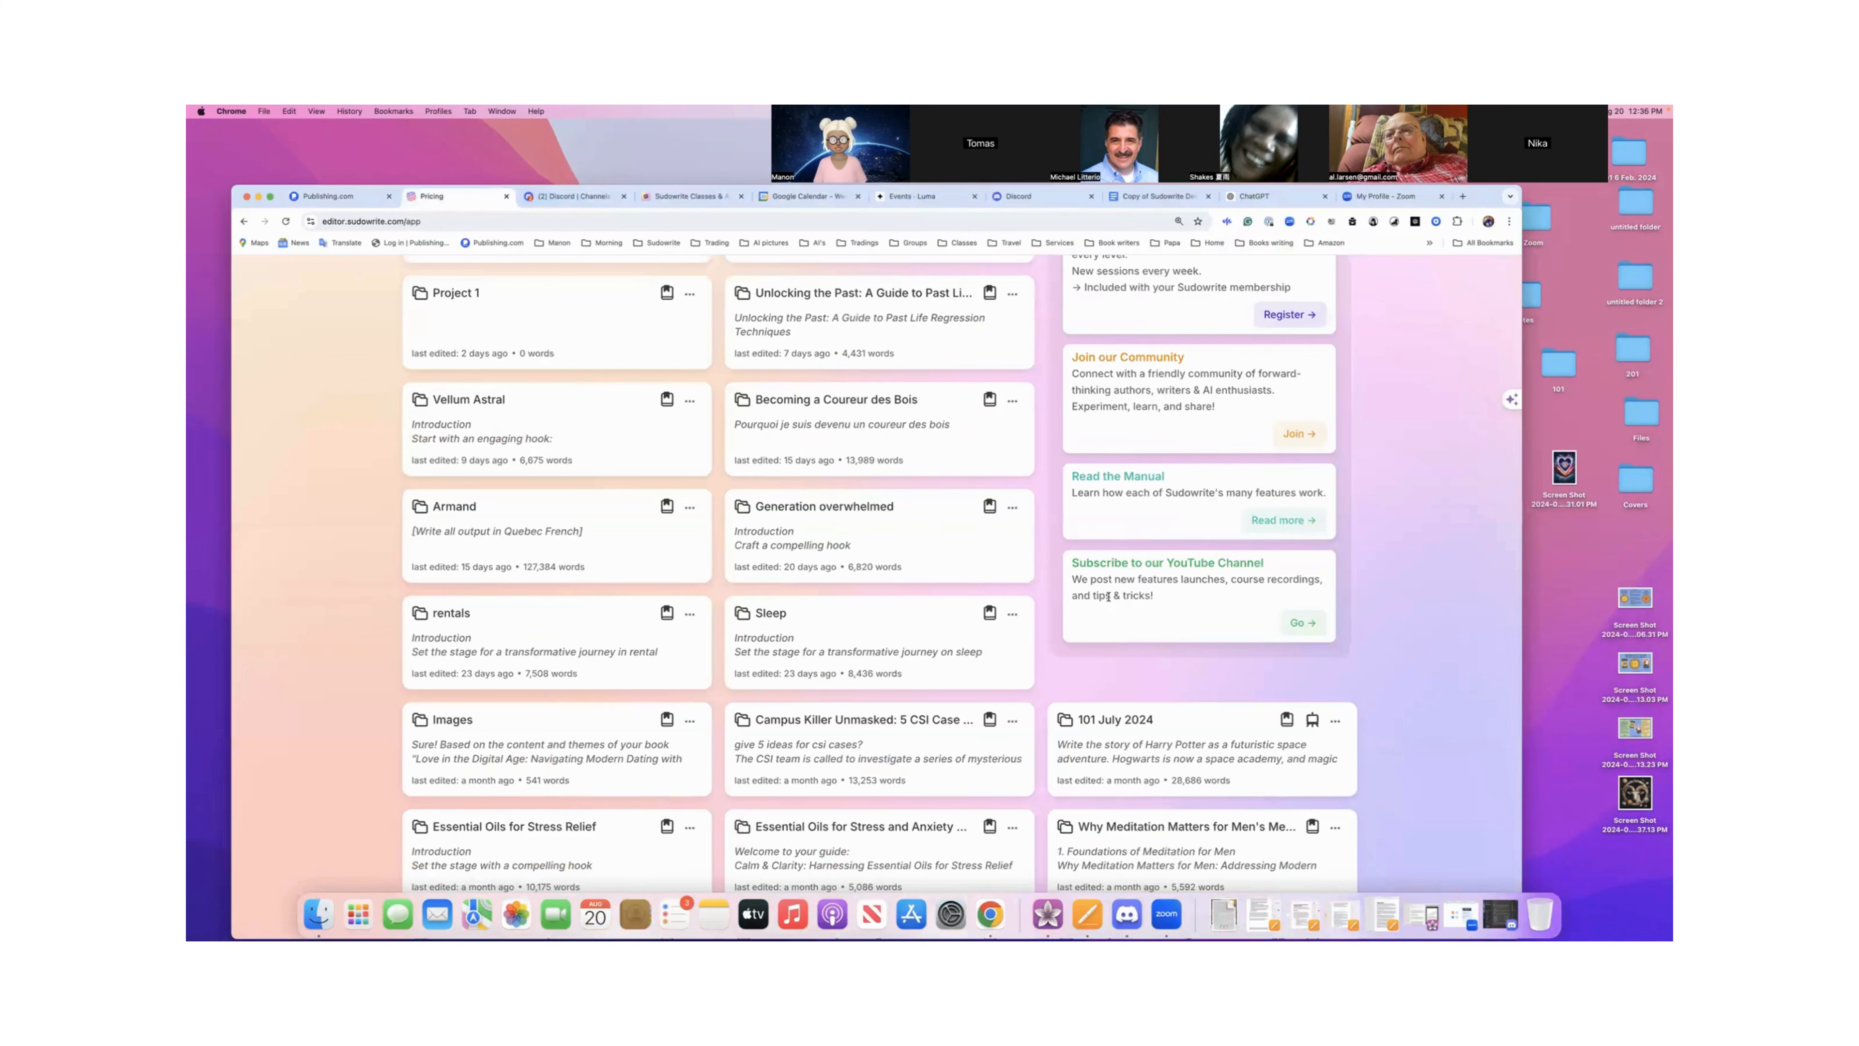
pyautogui.click(1299, 623)
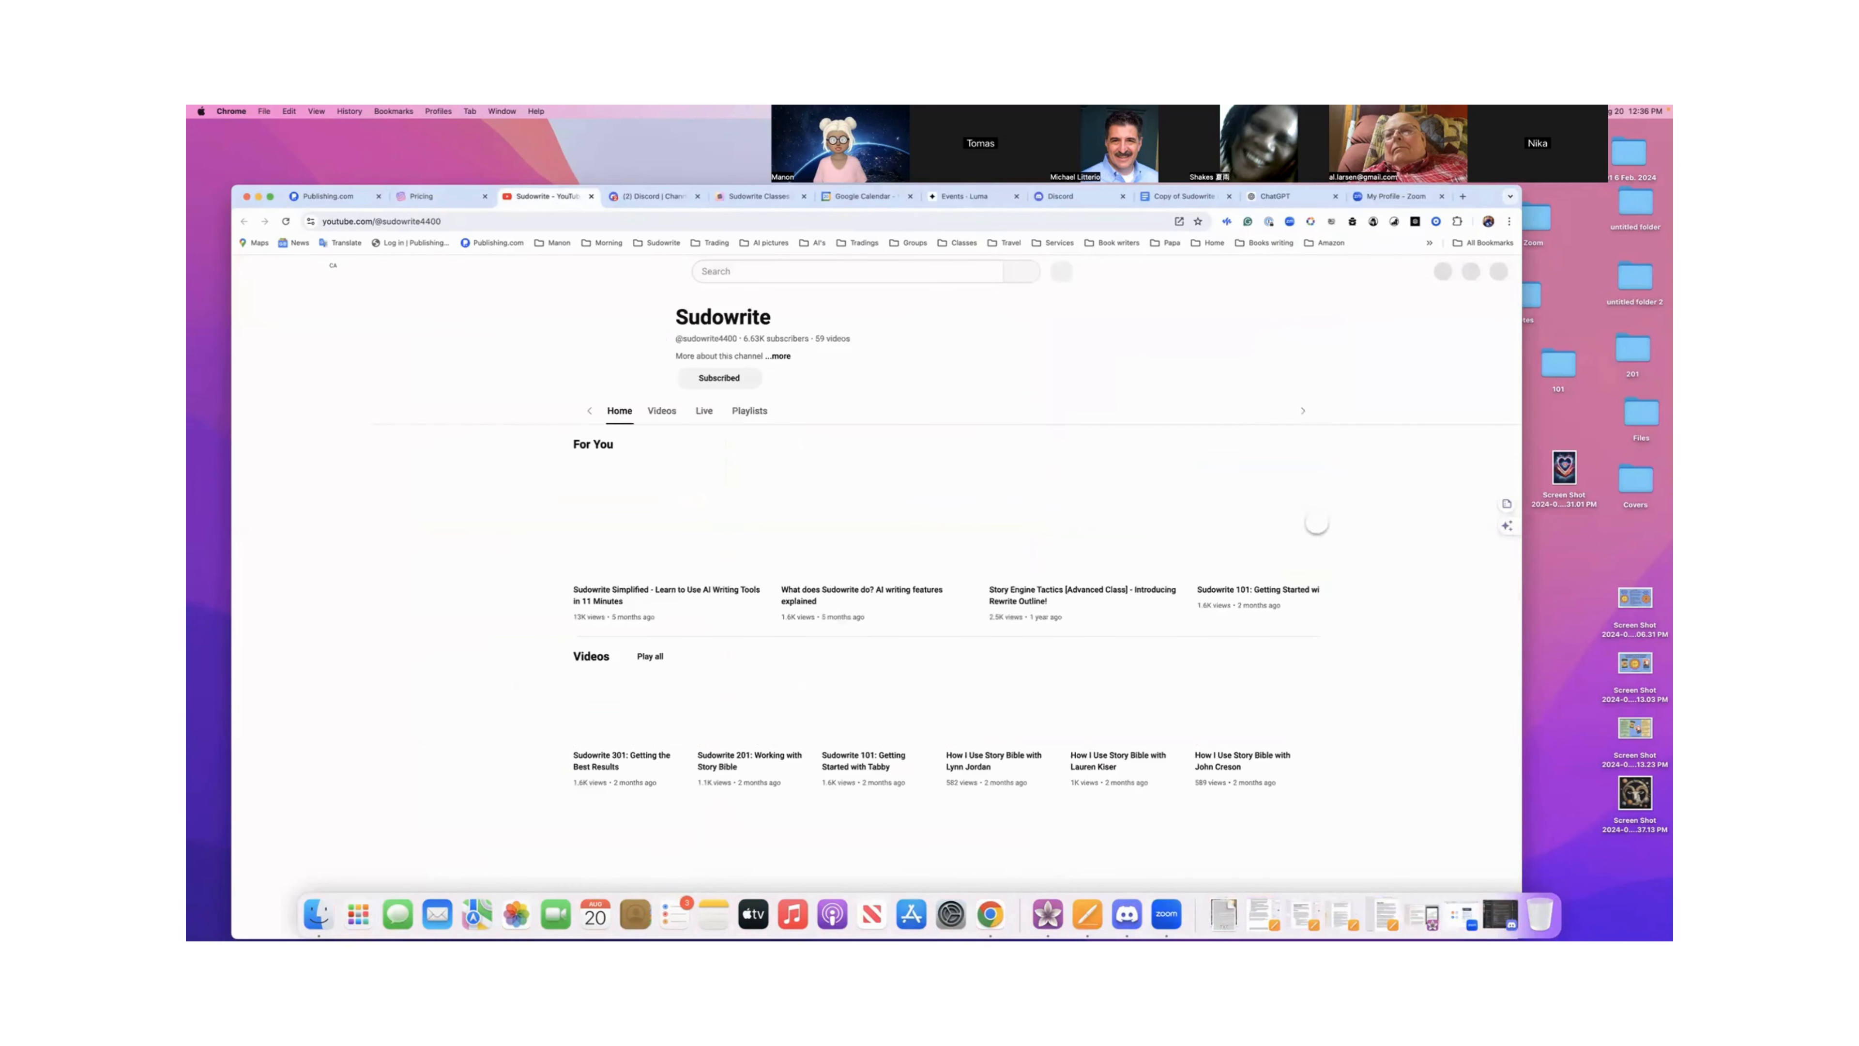
pyautogui.scroll(-2, 1281, 354)
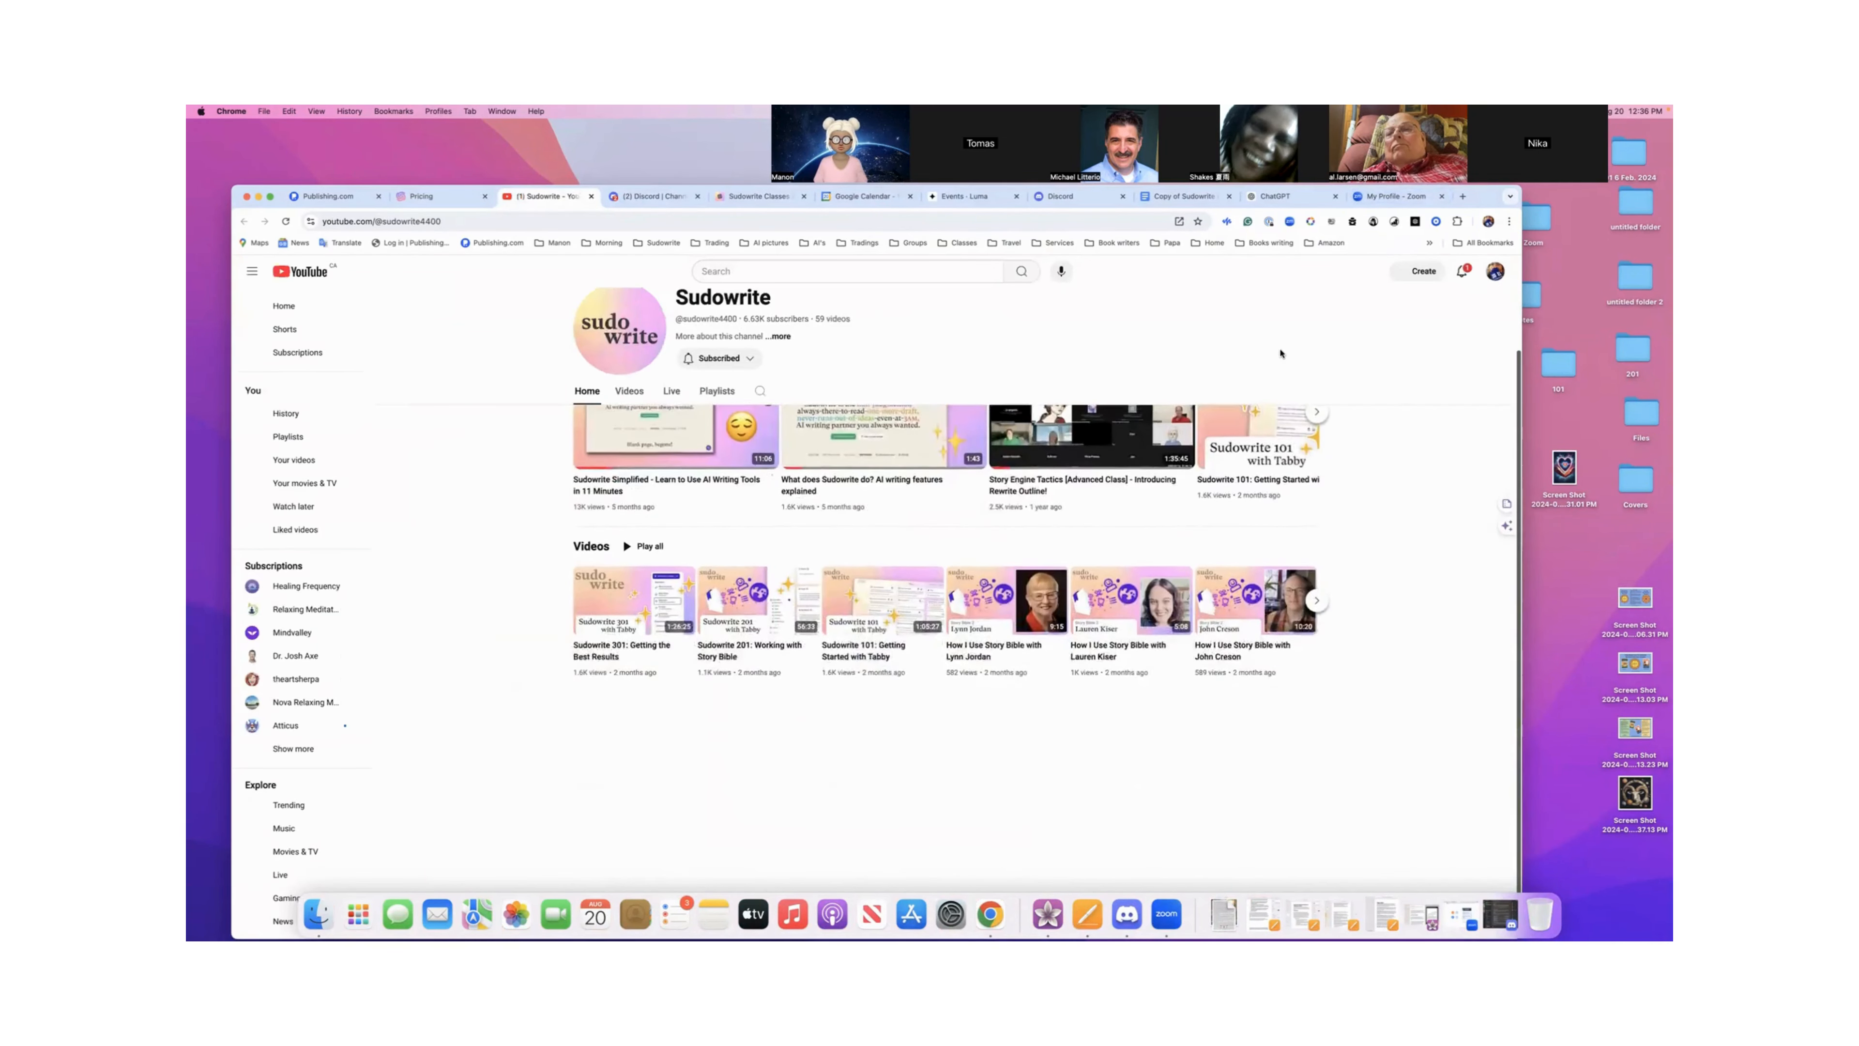
pyautogui.scroll(1, 1282, 354)
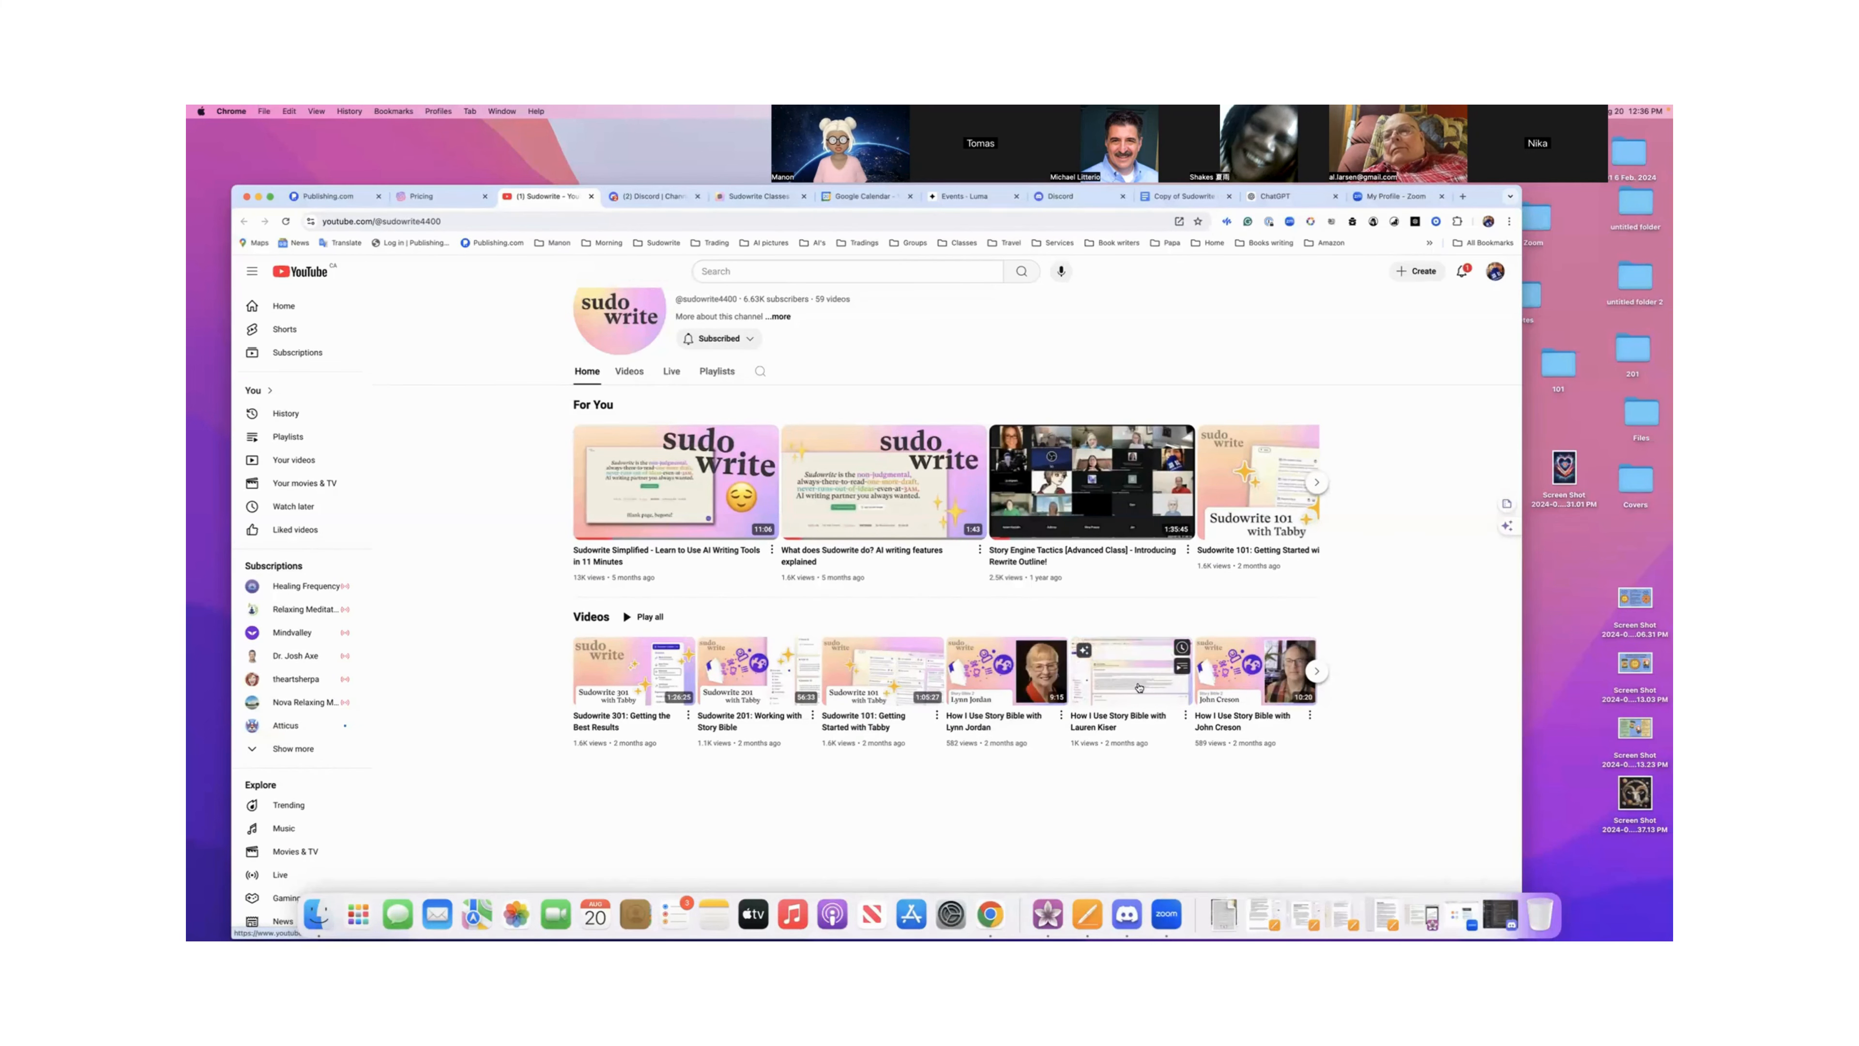
pyautogui.scroll(-1, 1137, 689)
pyautogui.scroll(2, 1136, 686)
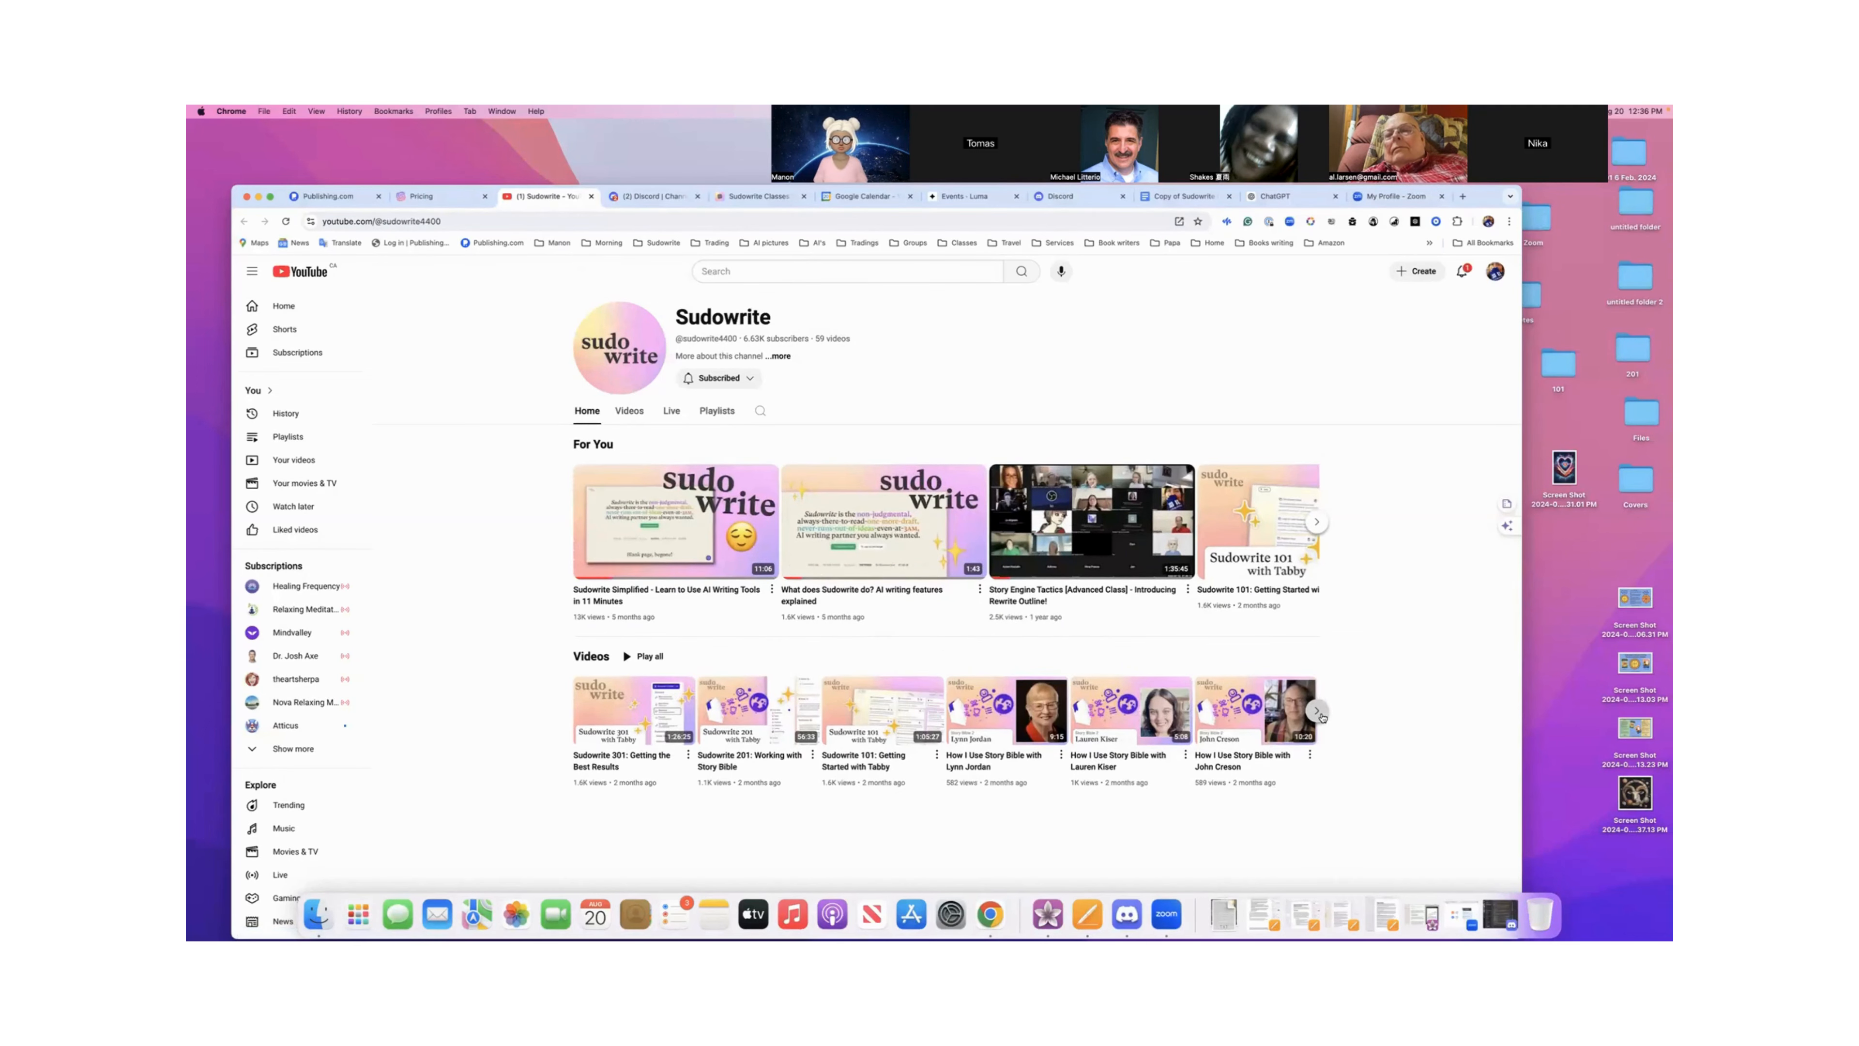
pyautogui.click(1317, 710)
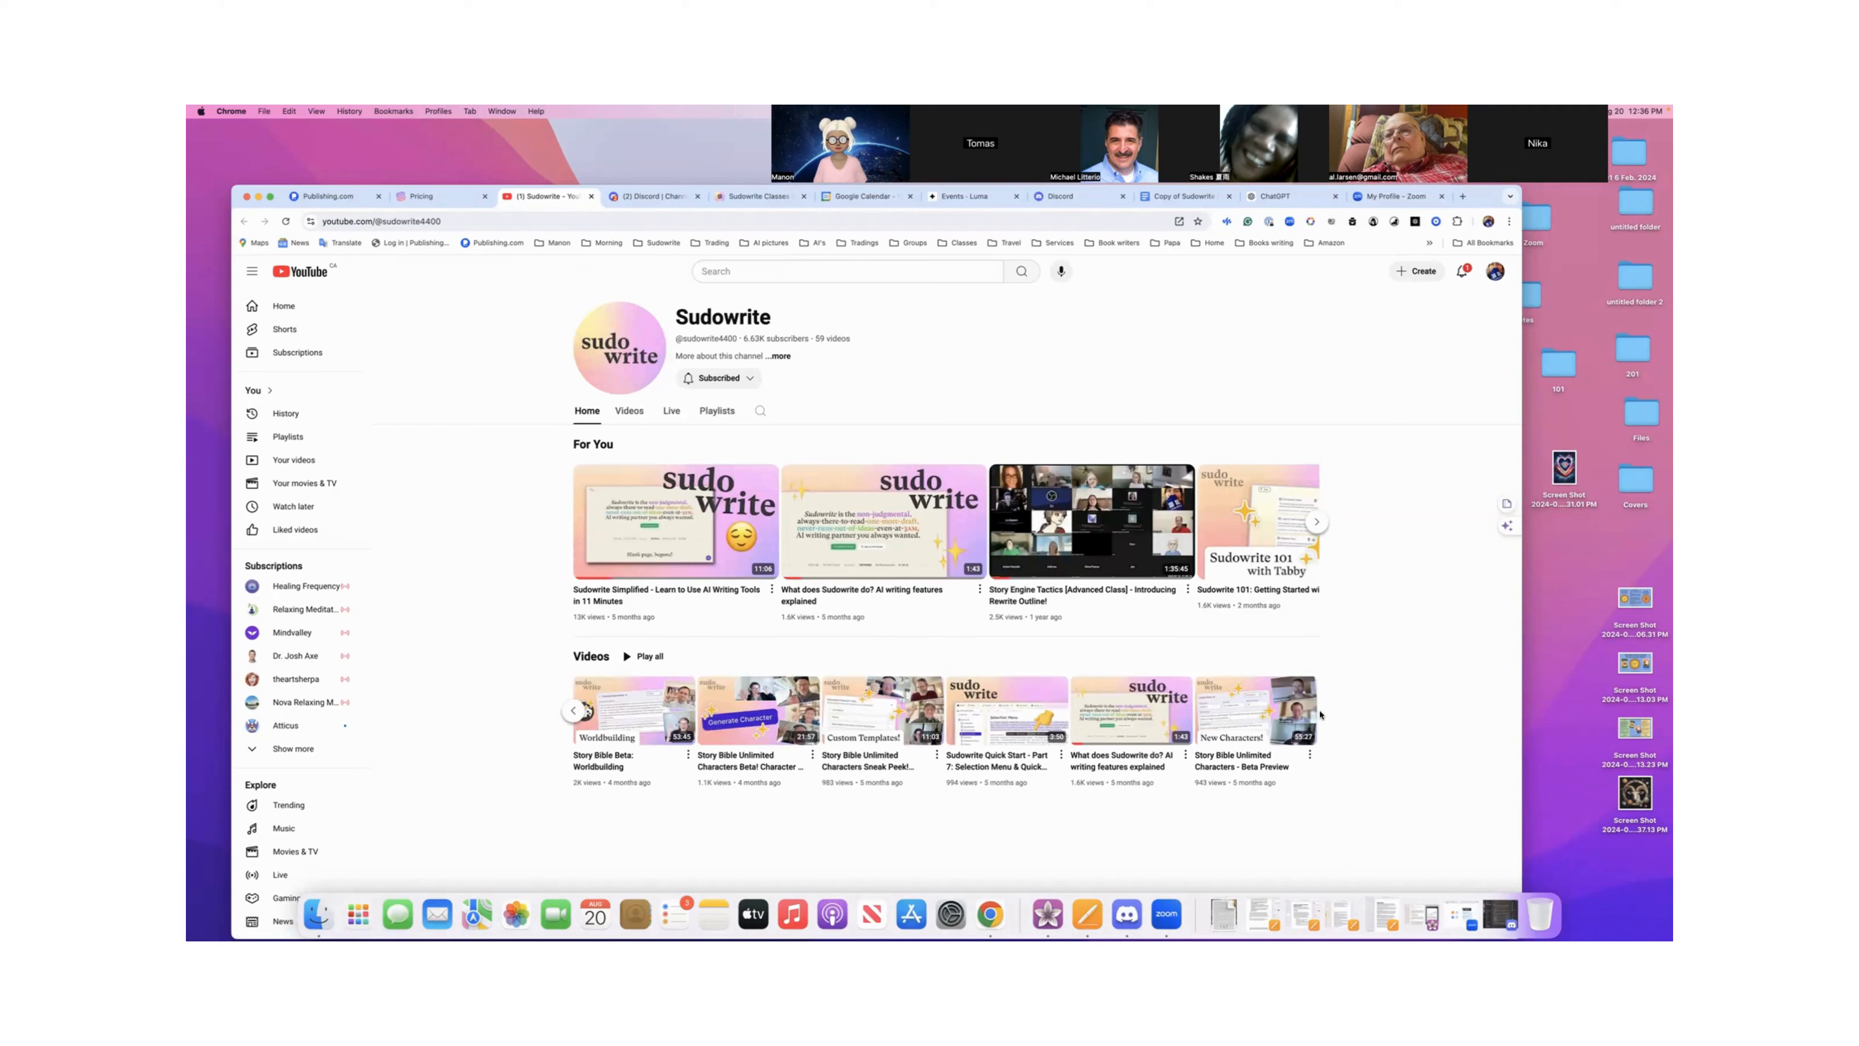
pyautogui.moveTo(1315, 713)
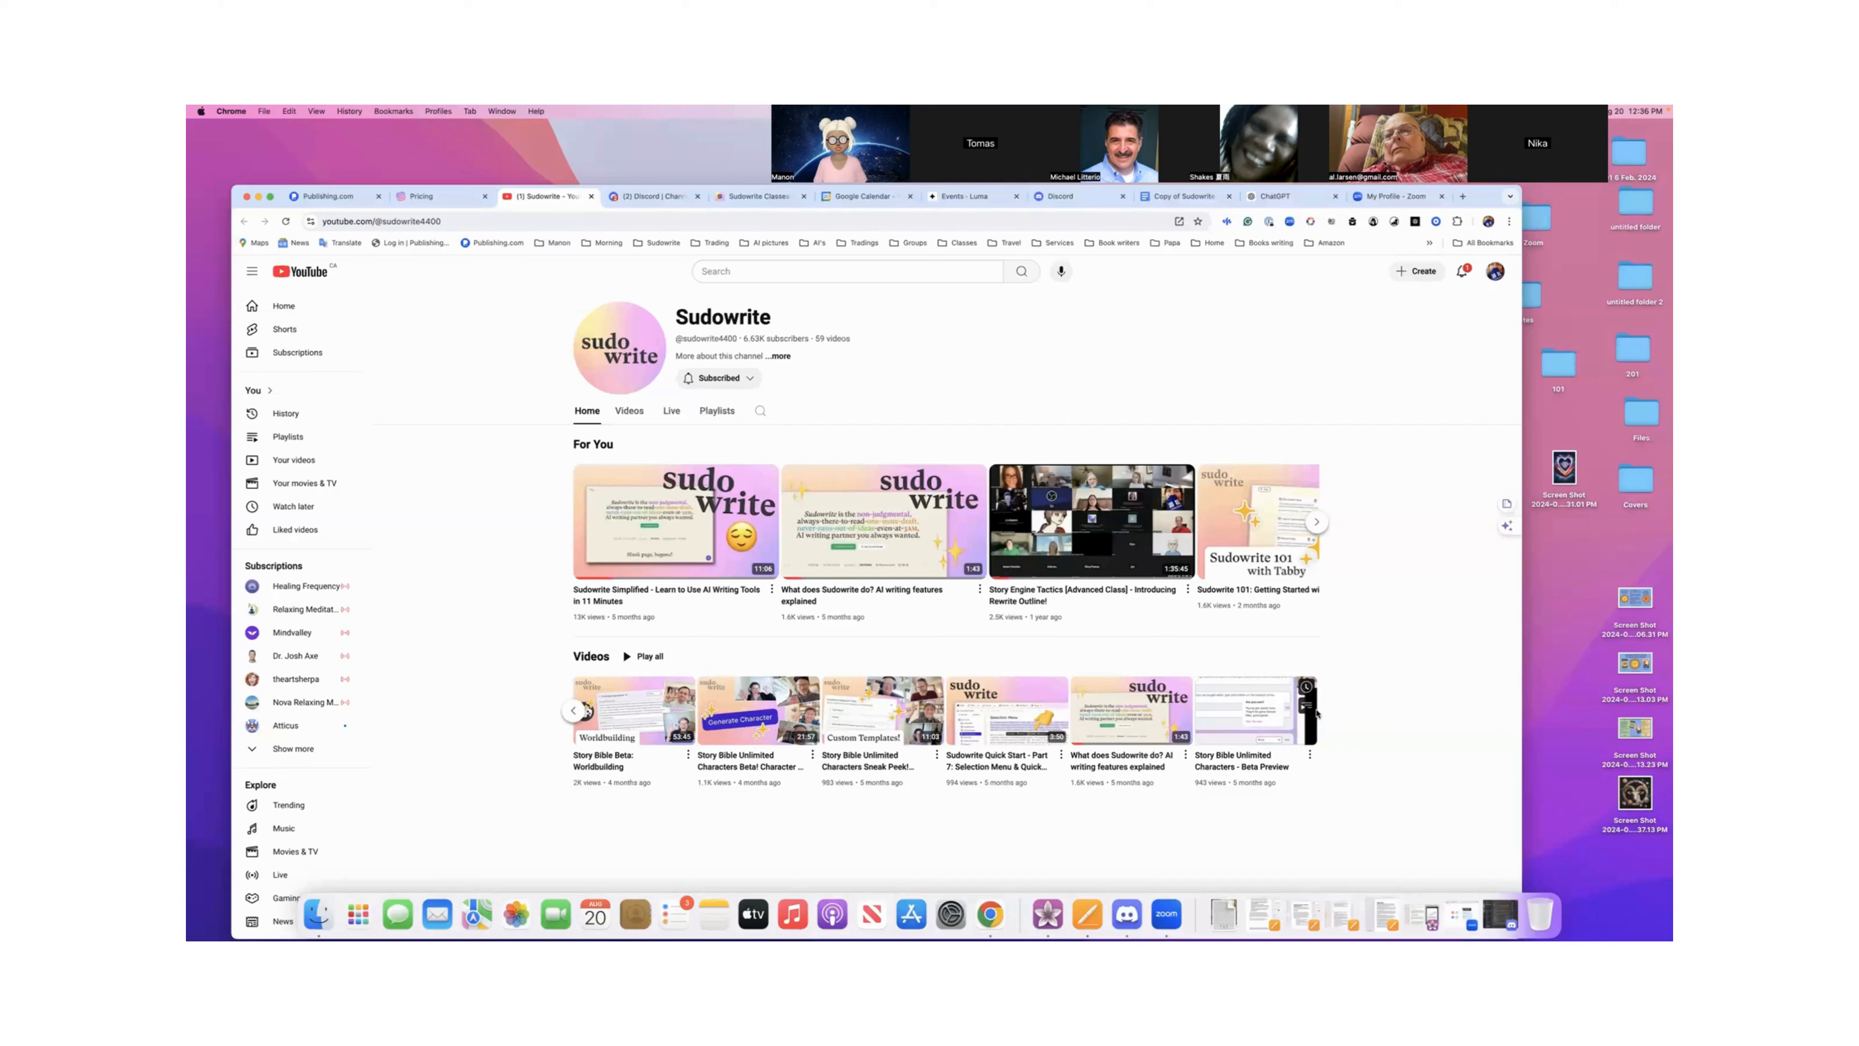
pyautogui.moveTo(1121, 501)
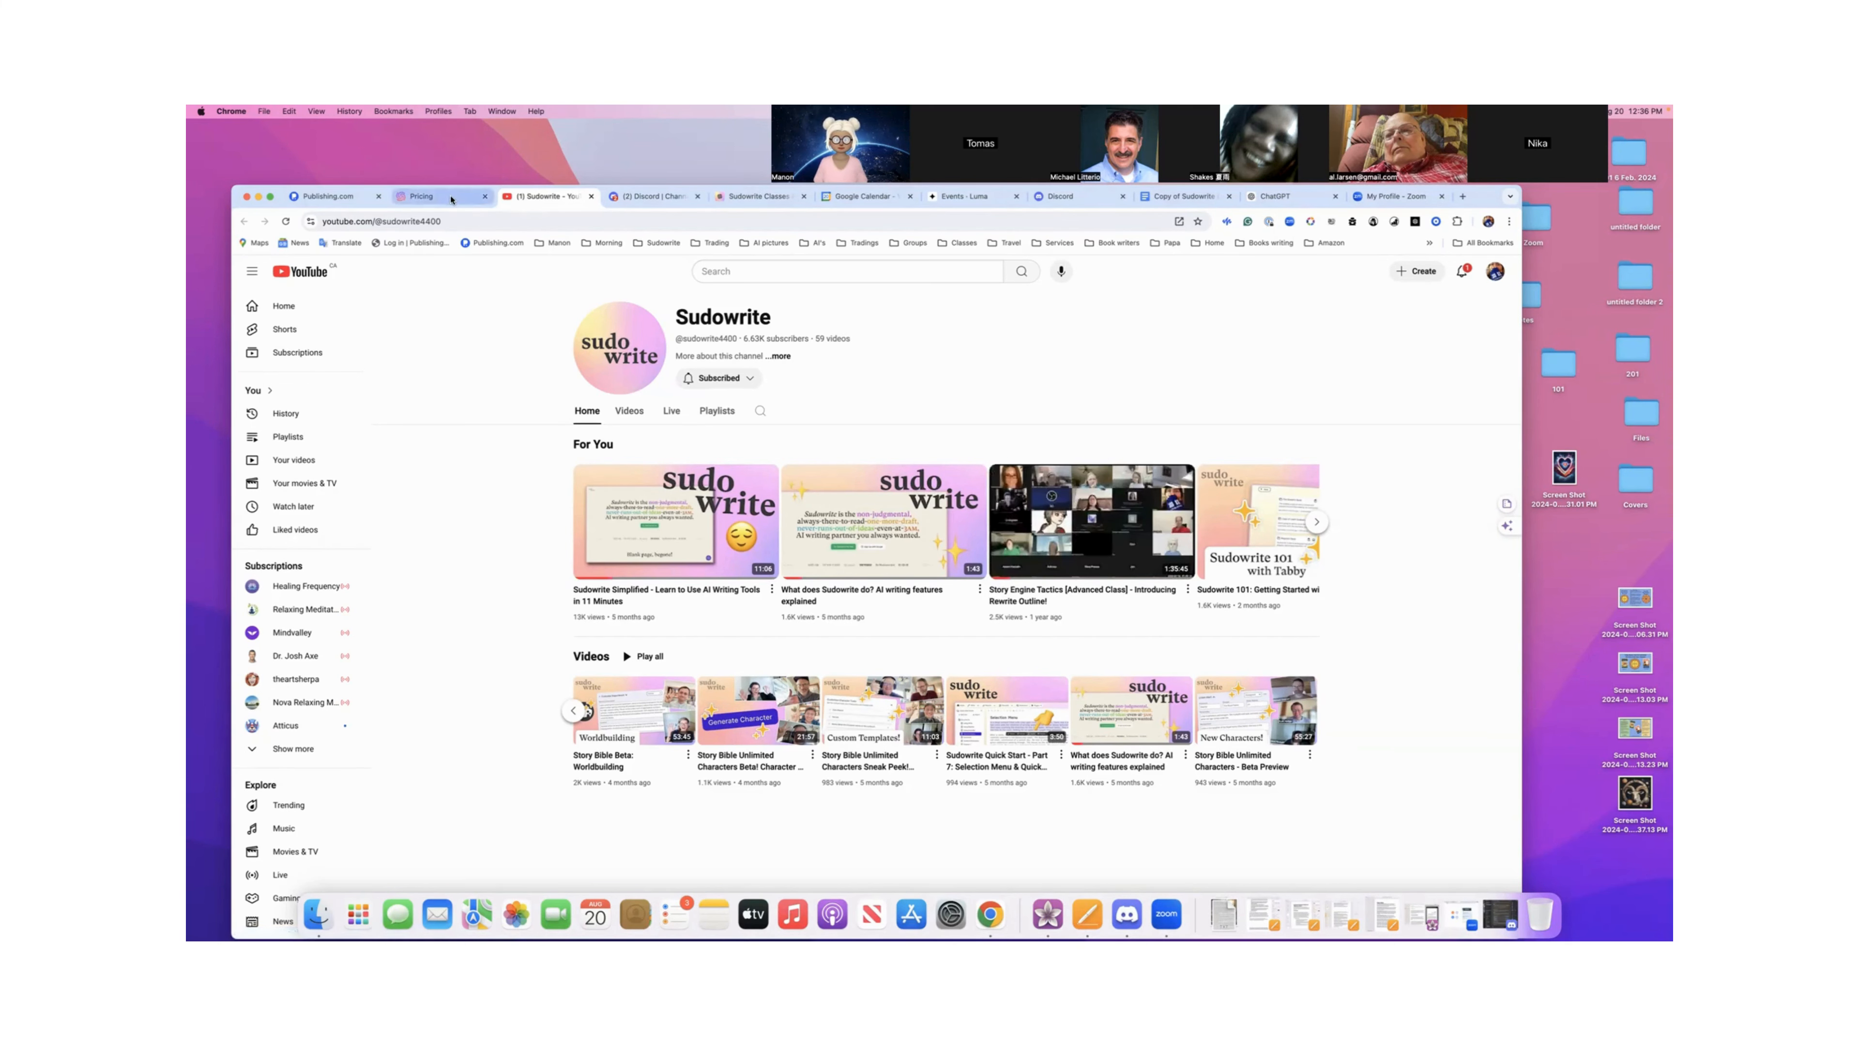
# - Return to the Sudowrite project page and look through the full list of projects
pyautogui.click(452, 199)
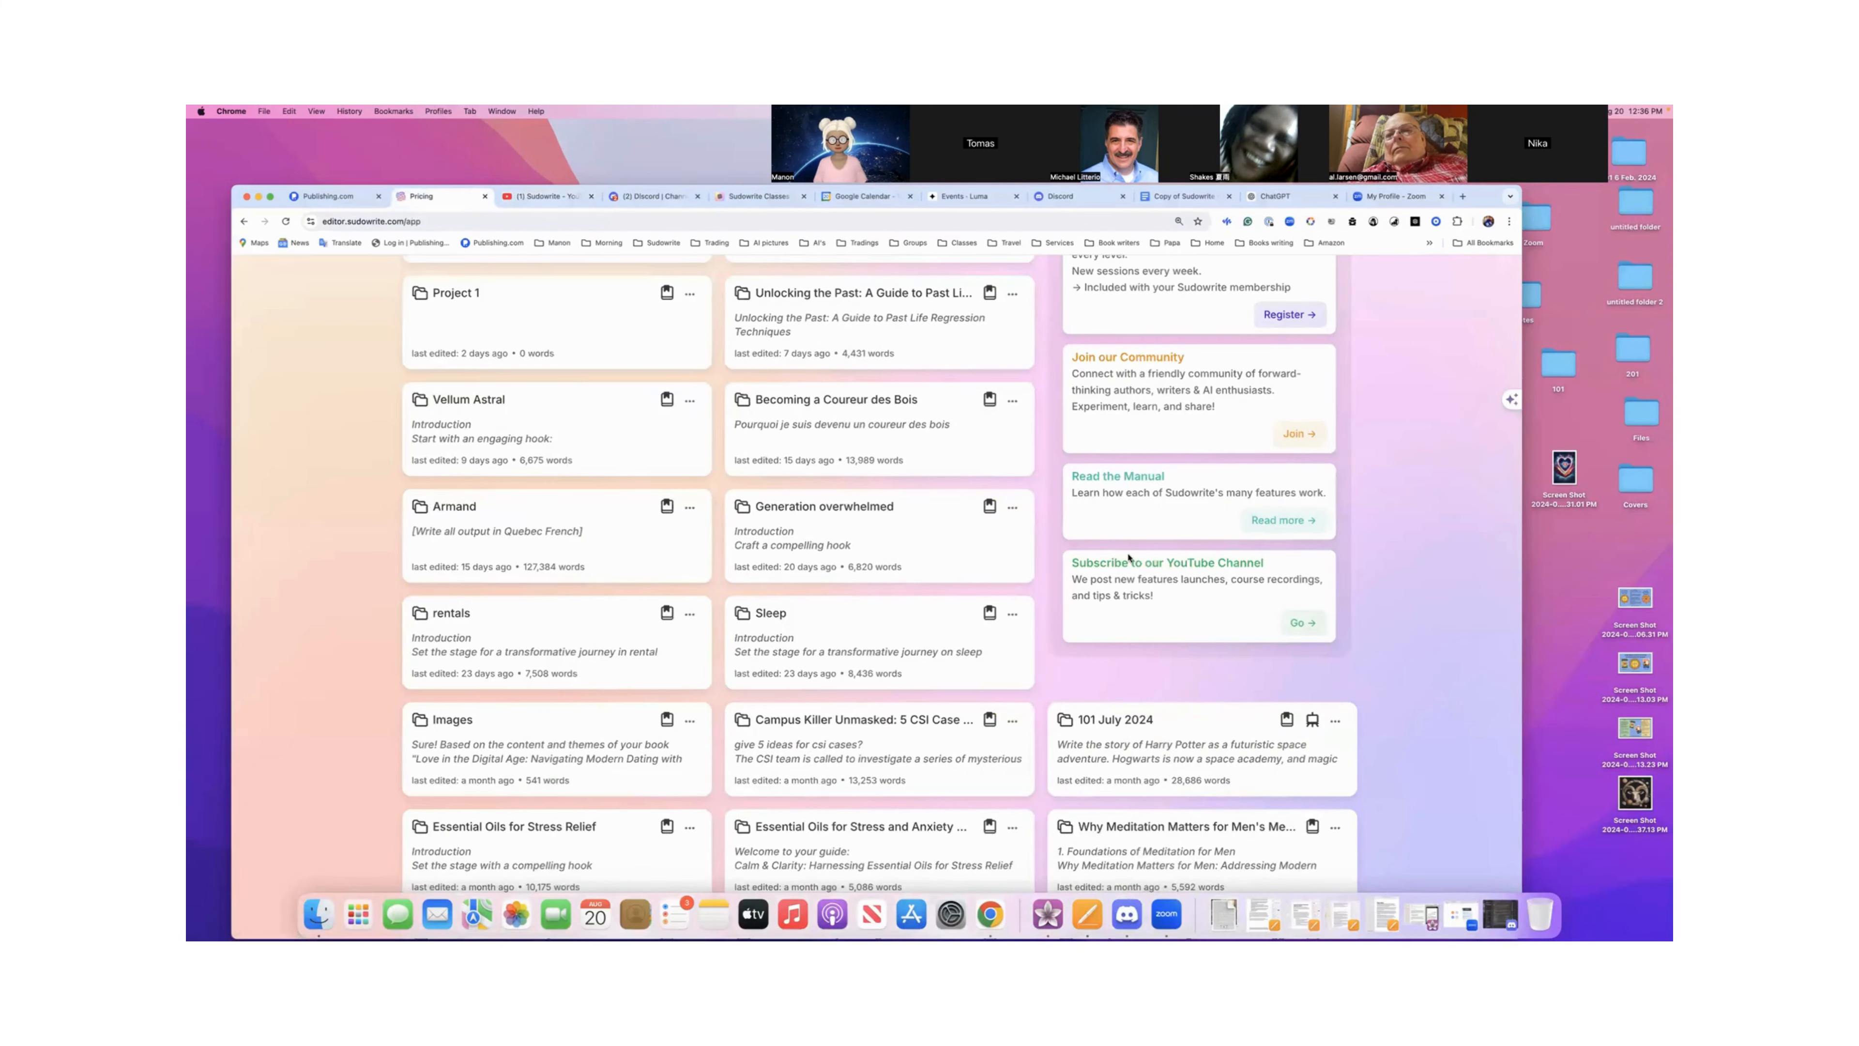
pyautogui.scroll(-20, 1129, 558)
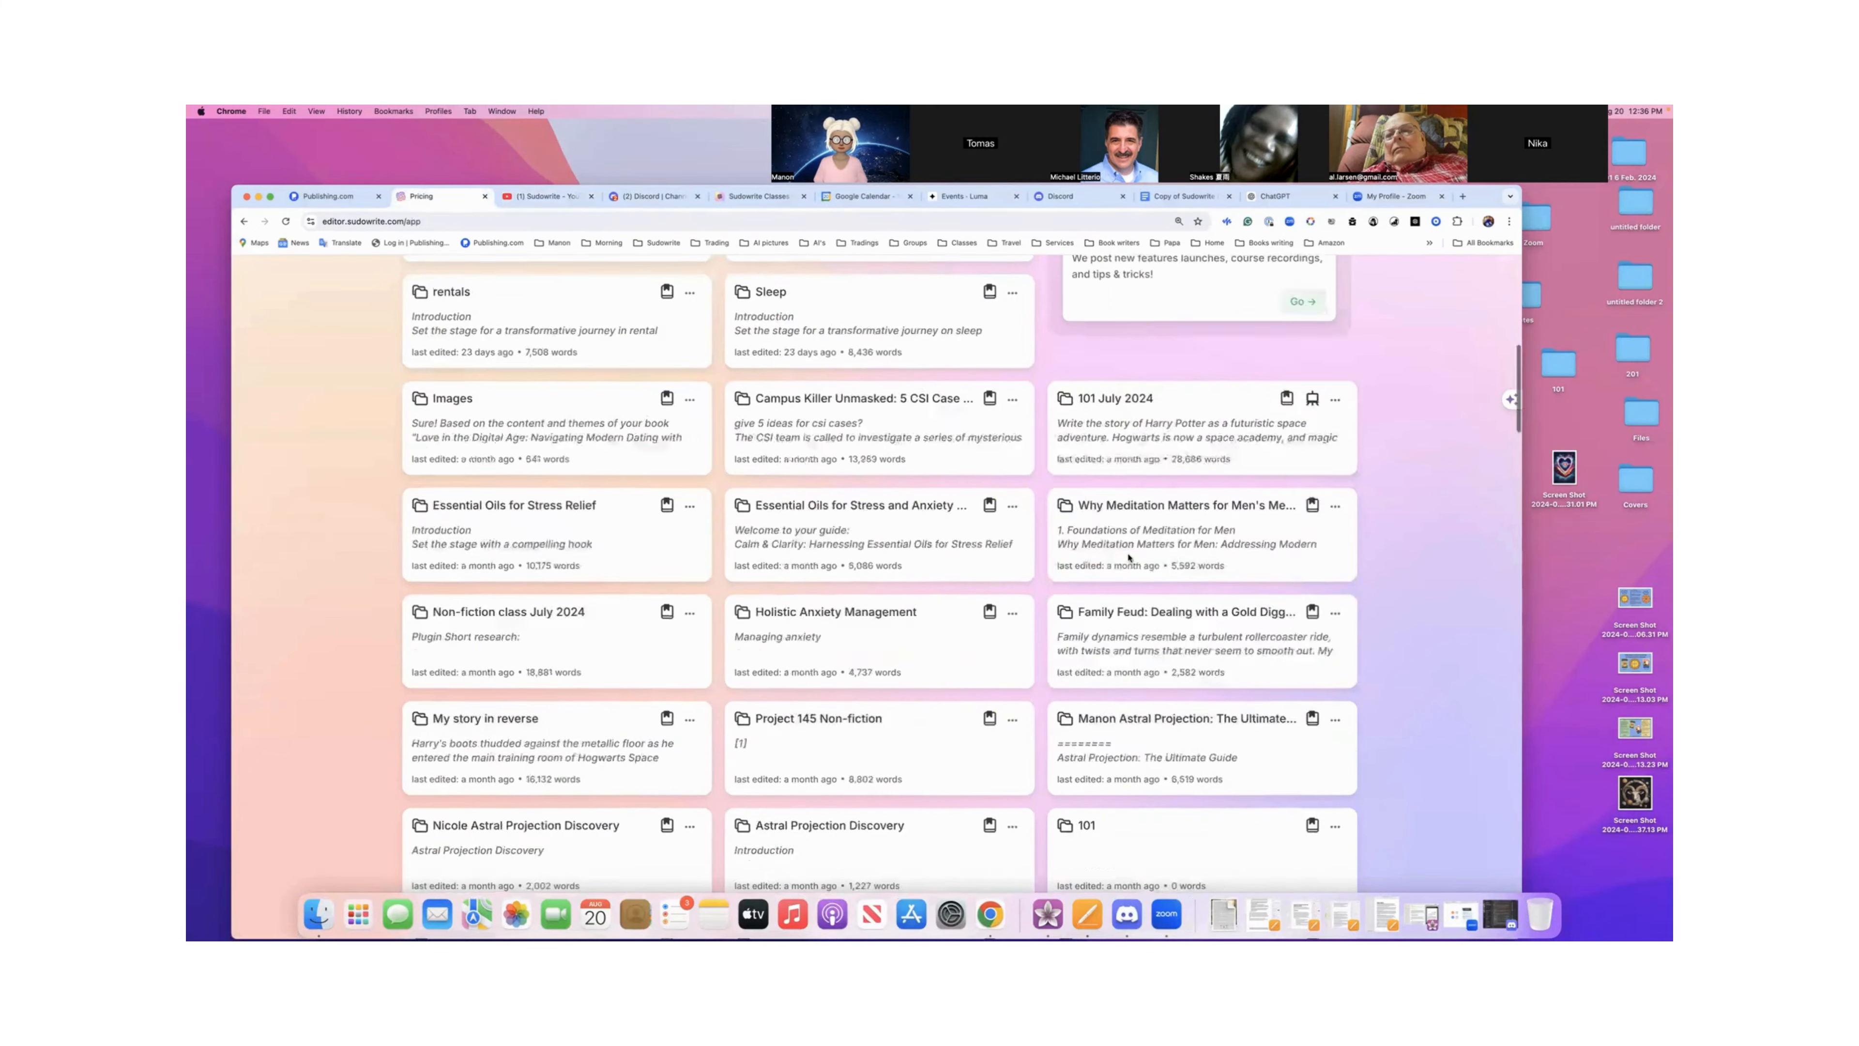
pyautogui.scroll(-10, 1129, 558)
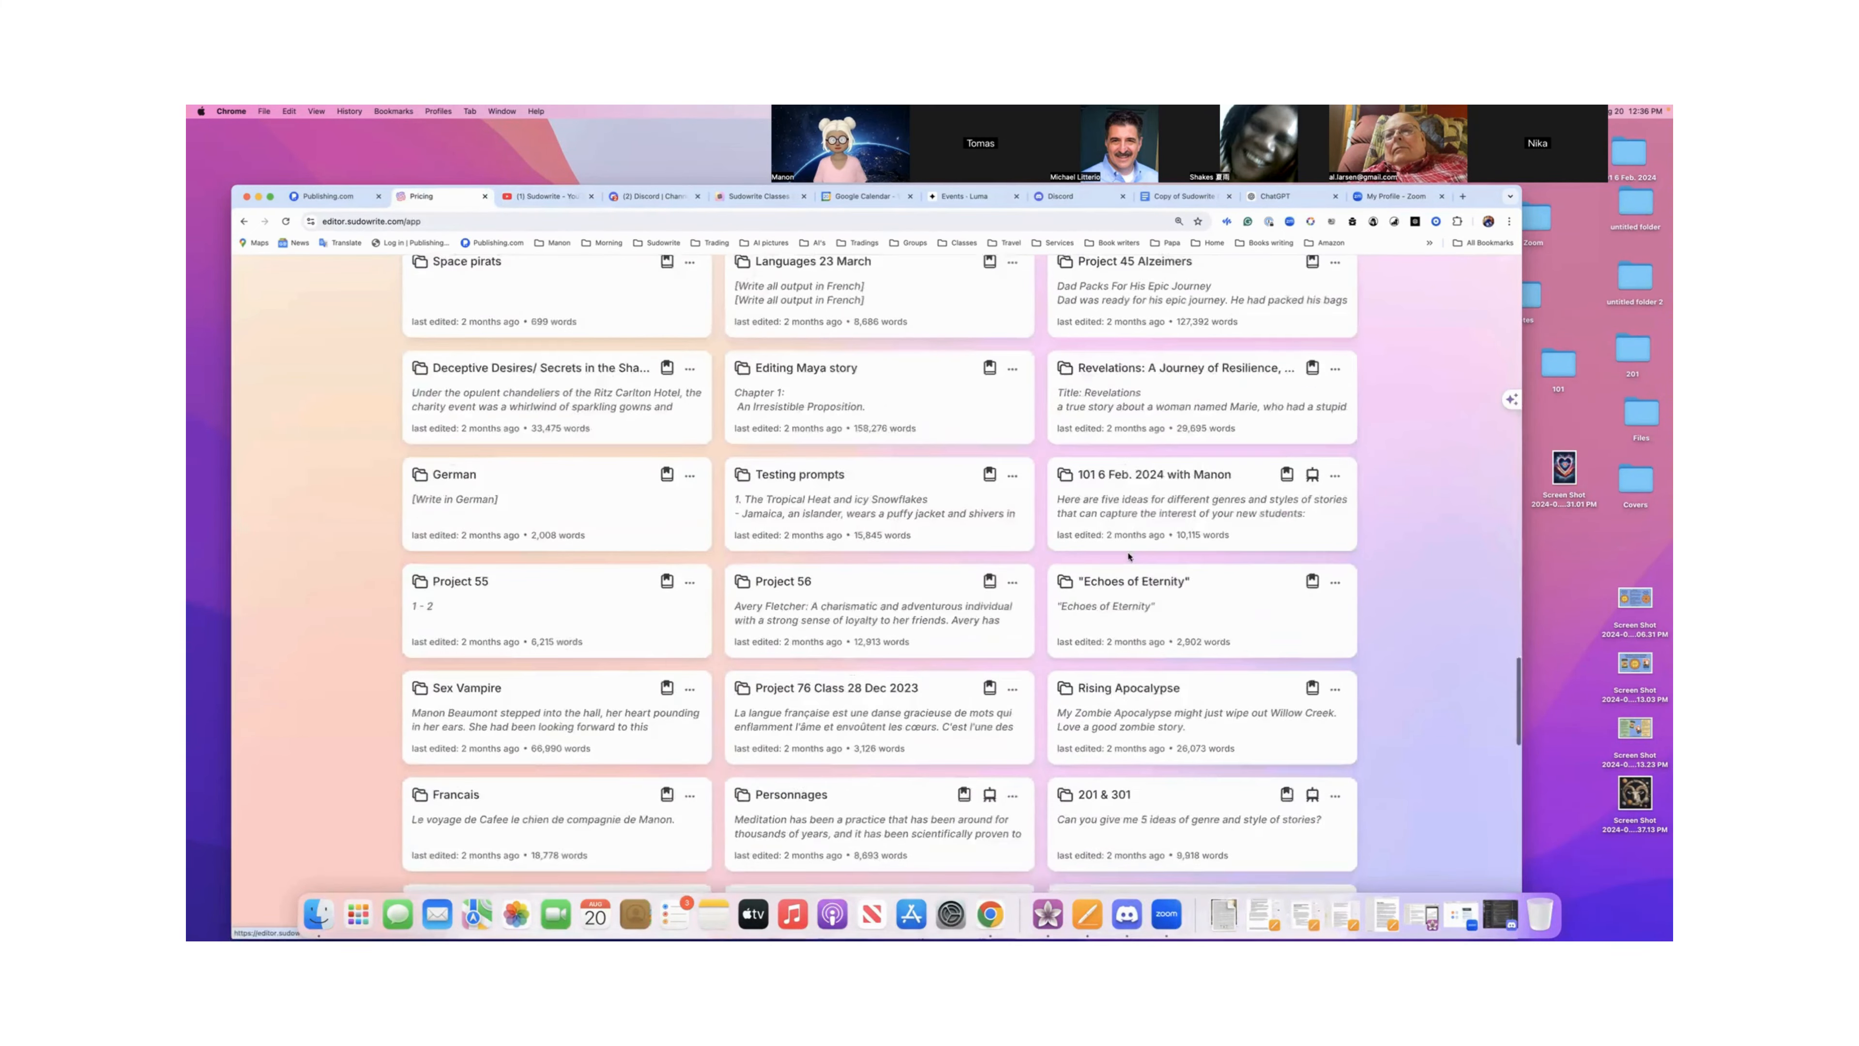
pyautogui.scroll(15, 1123, 600)
pyautogui.scroll(20, 1120, 642)
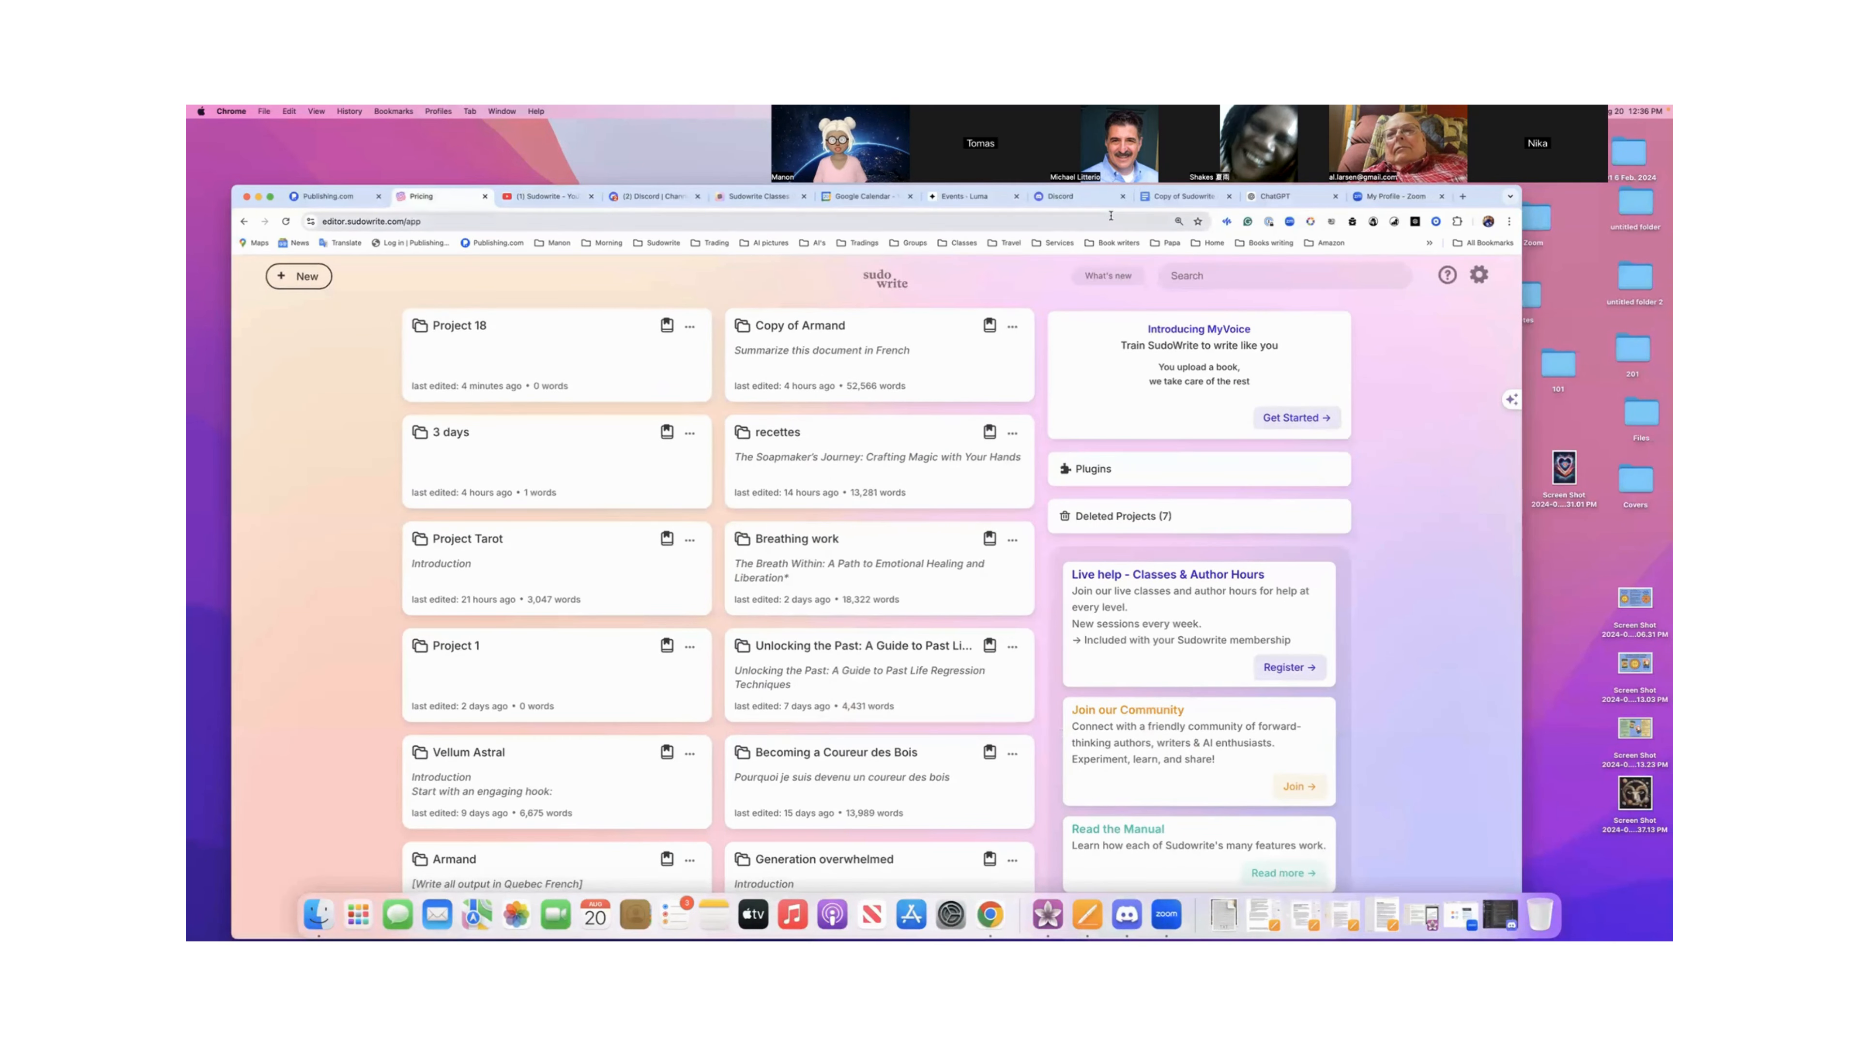
# - Close the YouTube, Discord channel, Sudowrite Classes and Google Calendar browser tabs and shift the browser window slightly
pyautogui.click(592, 197)
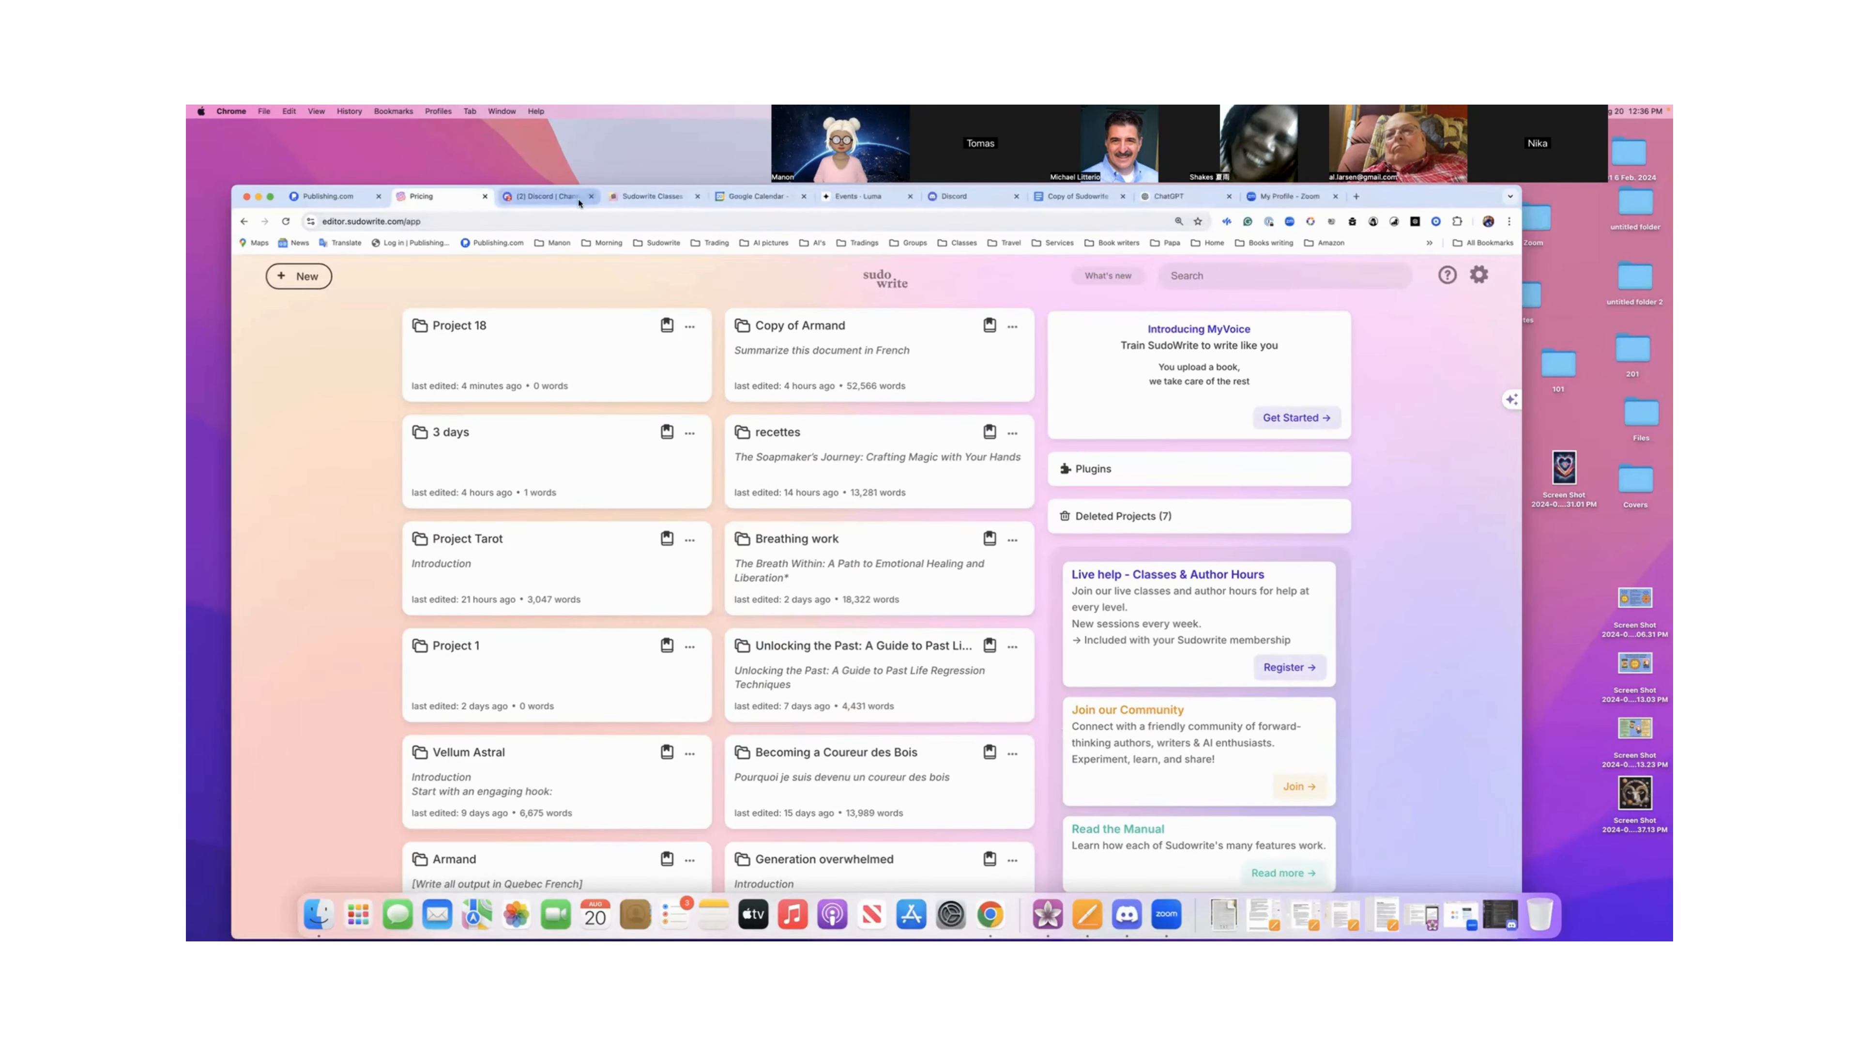
pyautogui.click(591, 198)
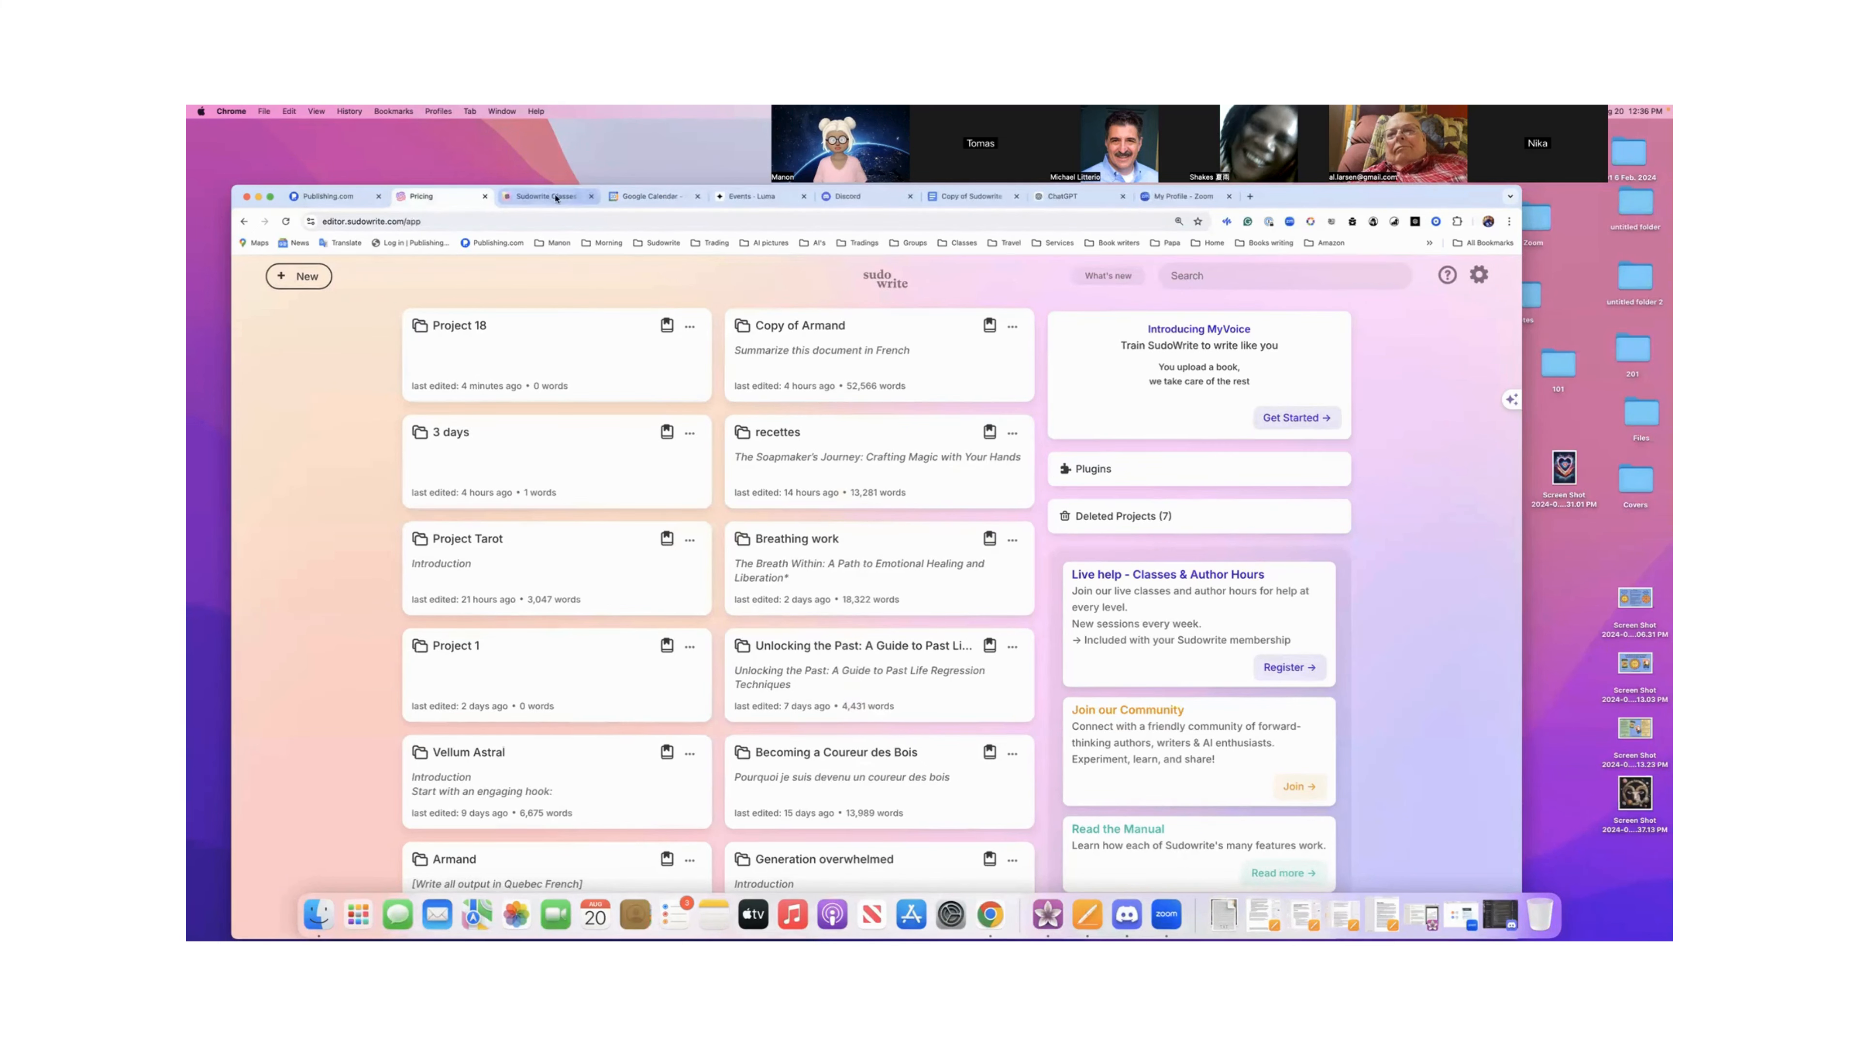
pyautogui.click(590, 197)
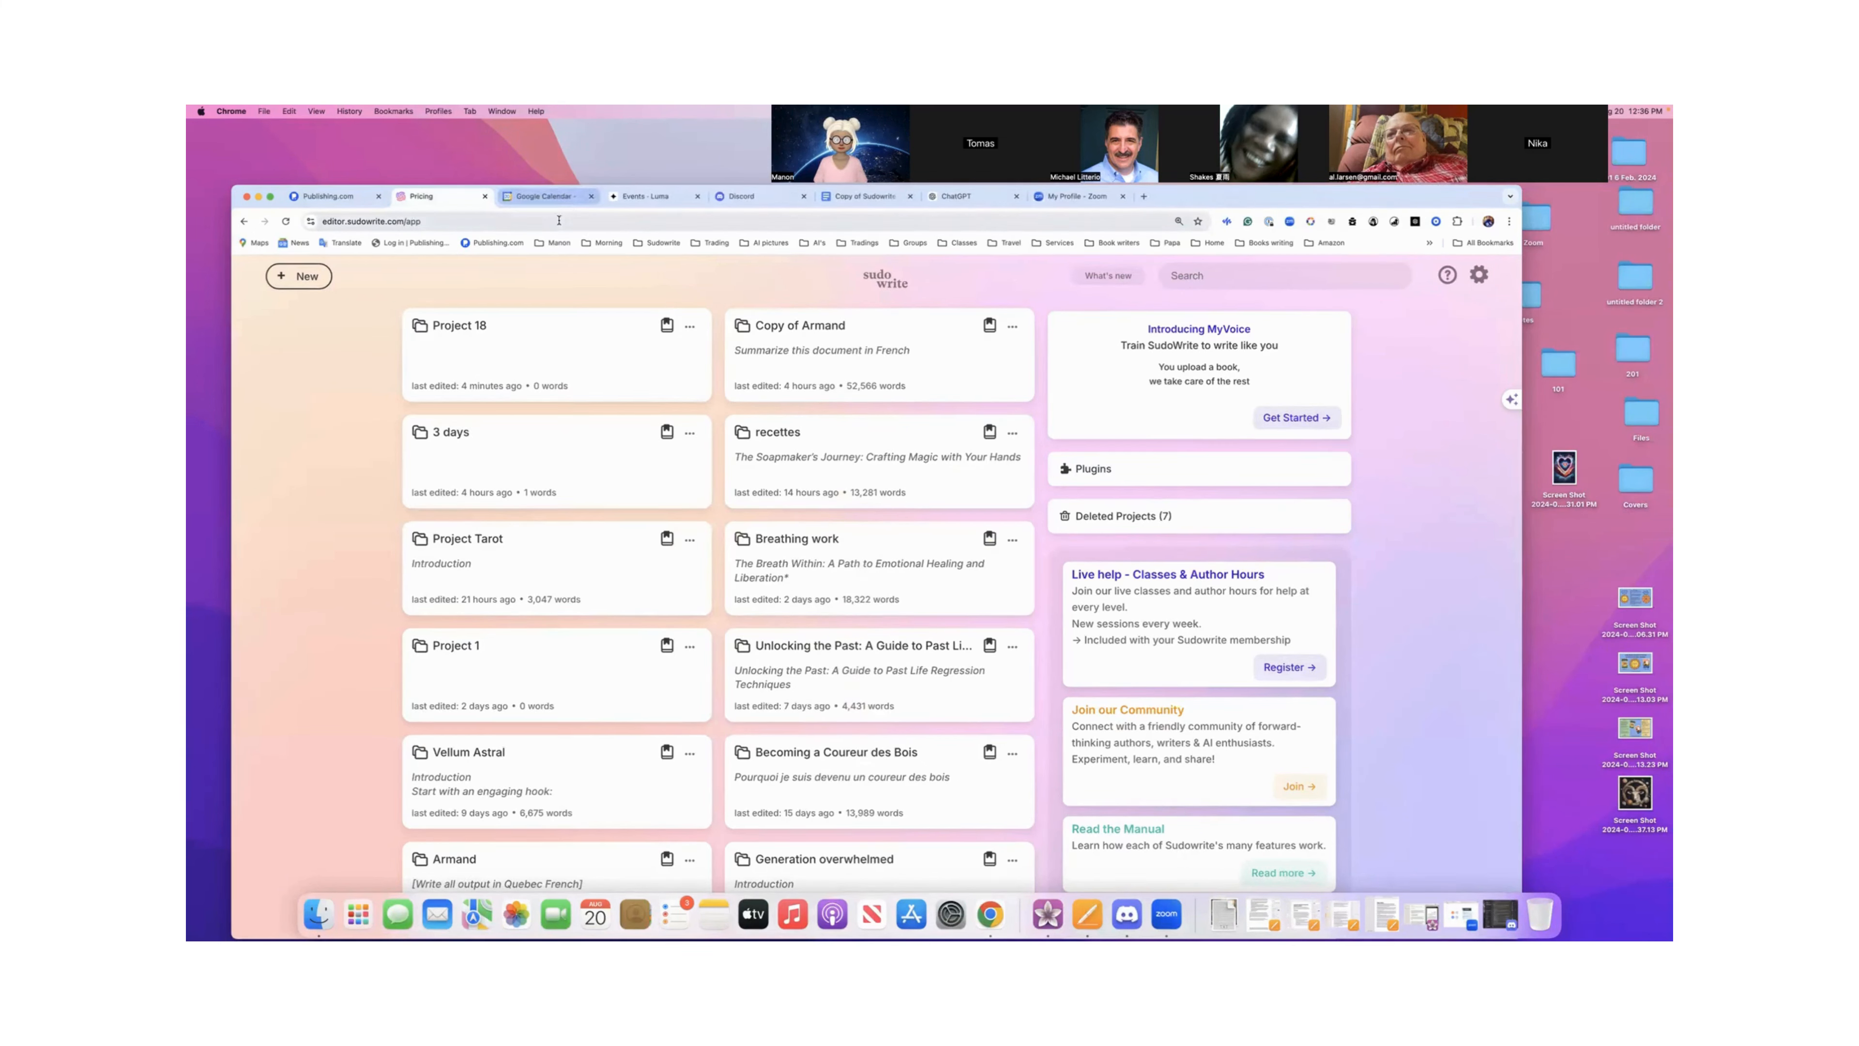
pyautogui.click(590, 197)
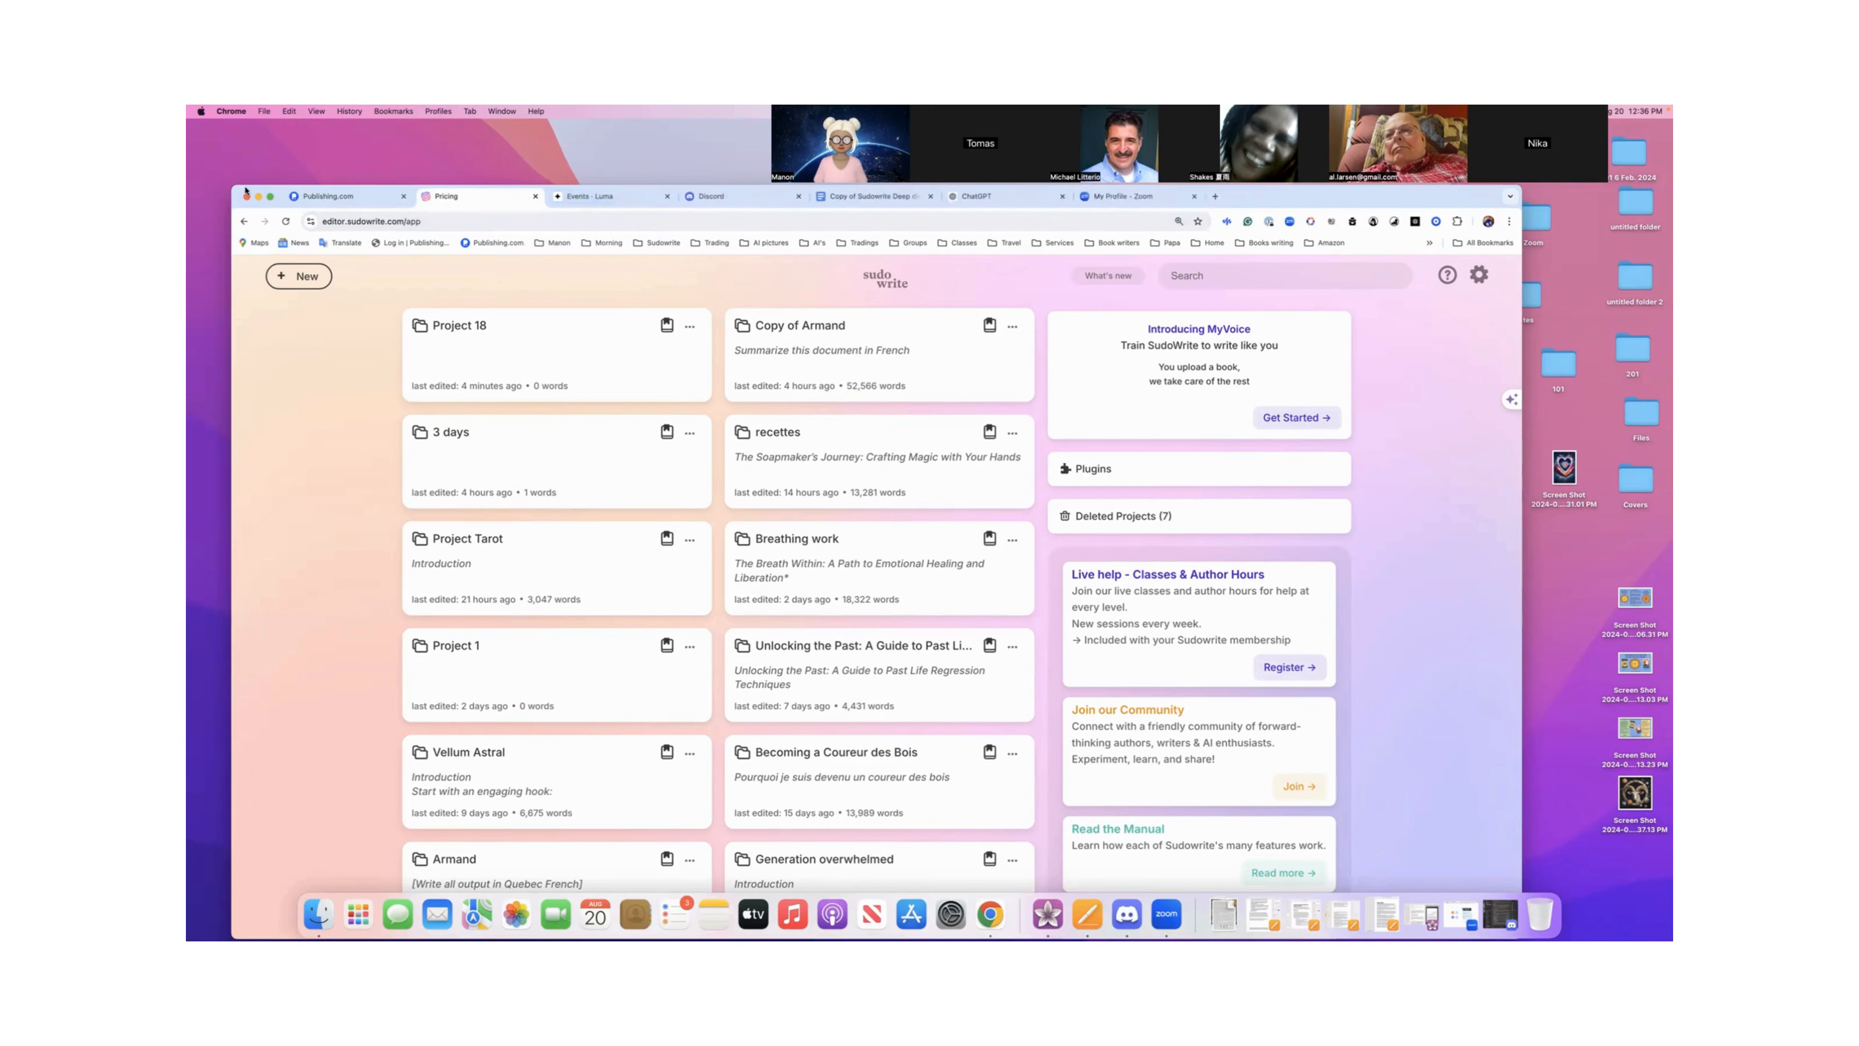
pyautogui.moveTo(254, 185); pyautogui.dragTo(290, 176)
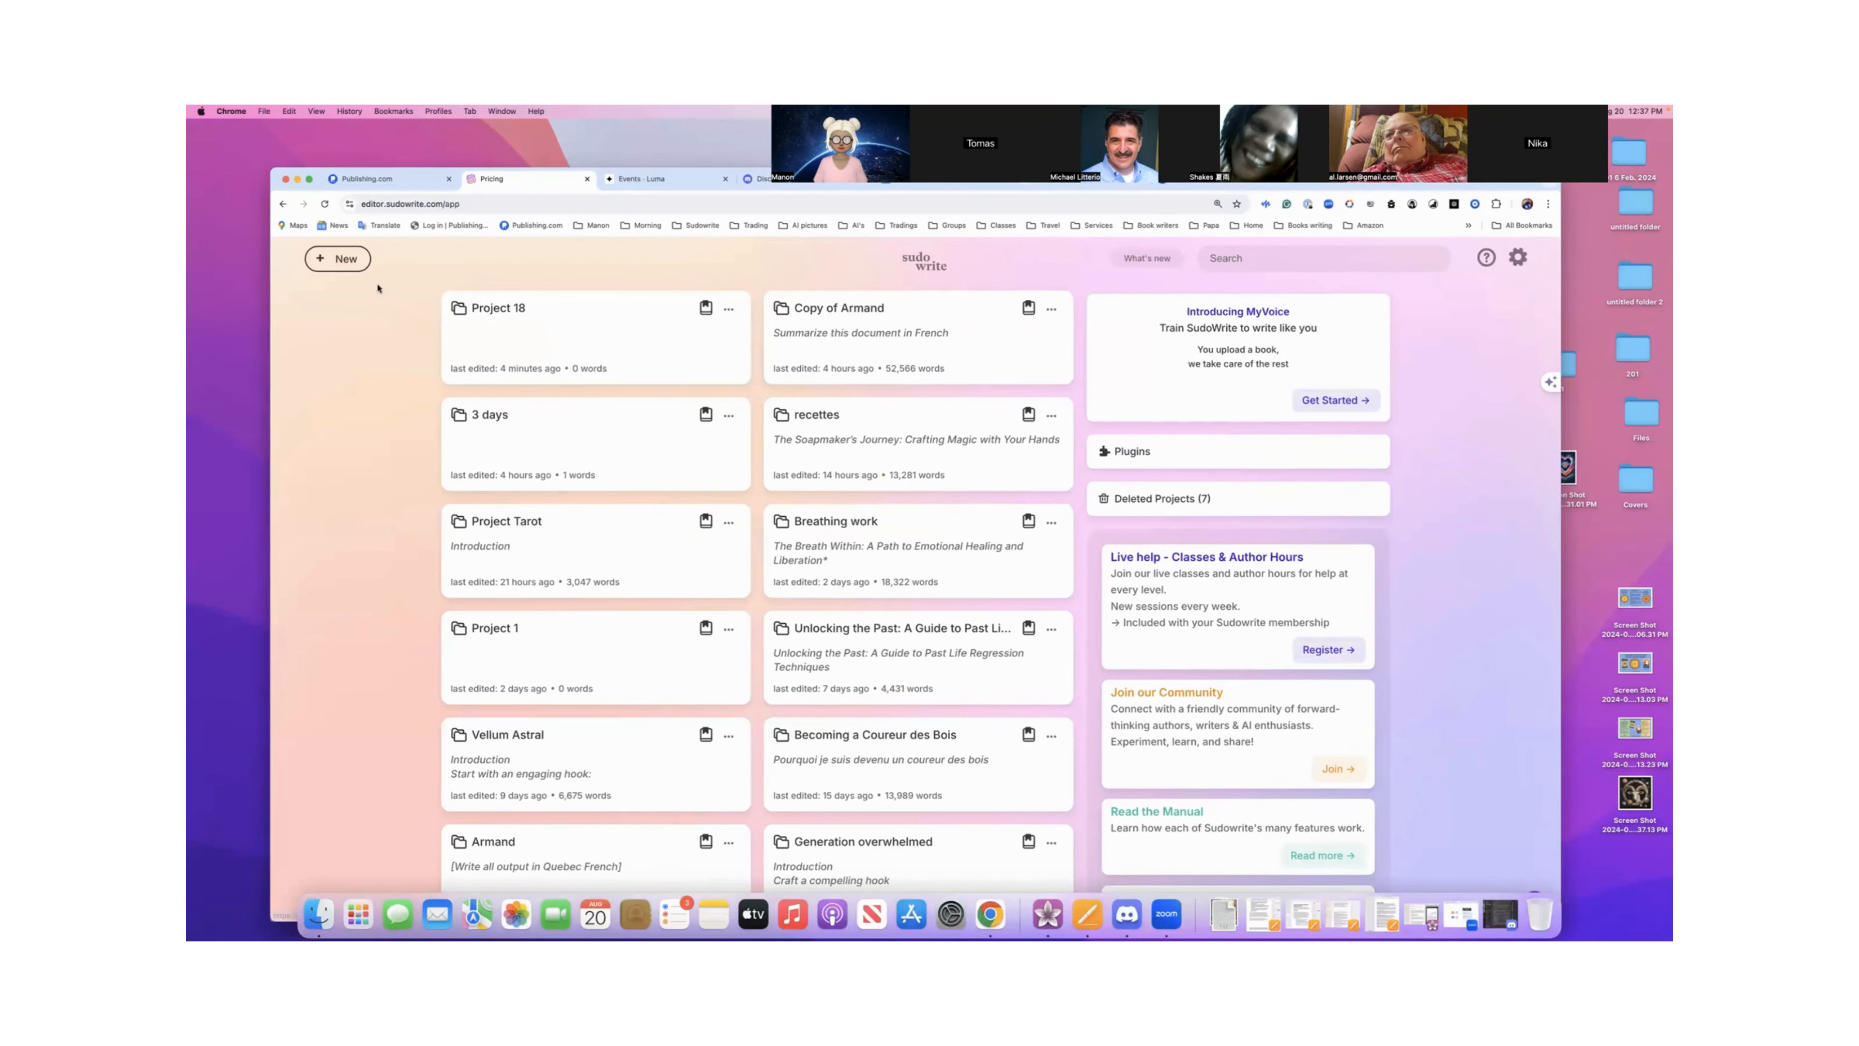
# - Create a new project and rename it "Deep start"
pyautogui.click(340, 260)
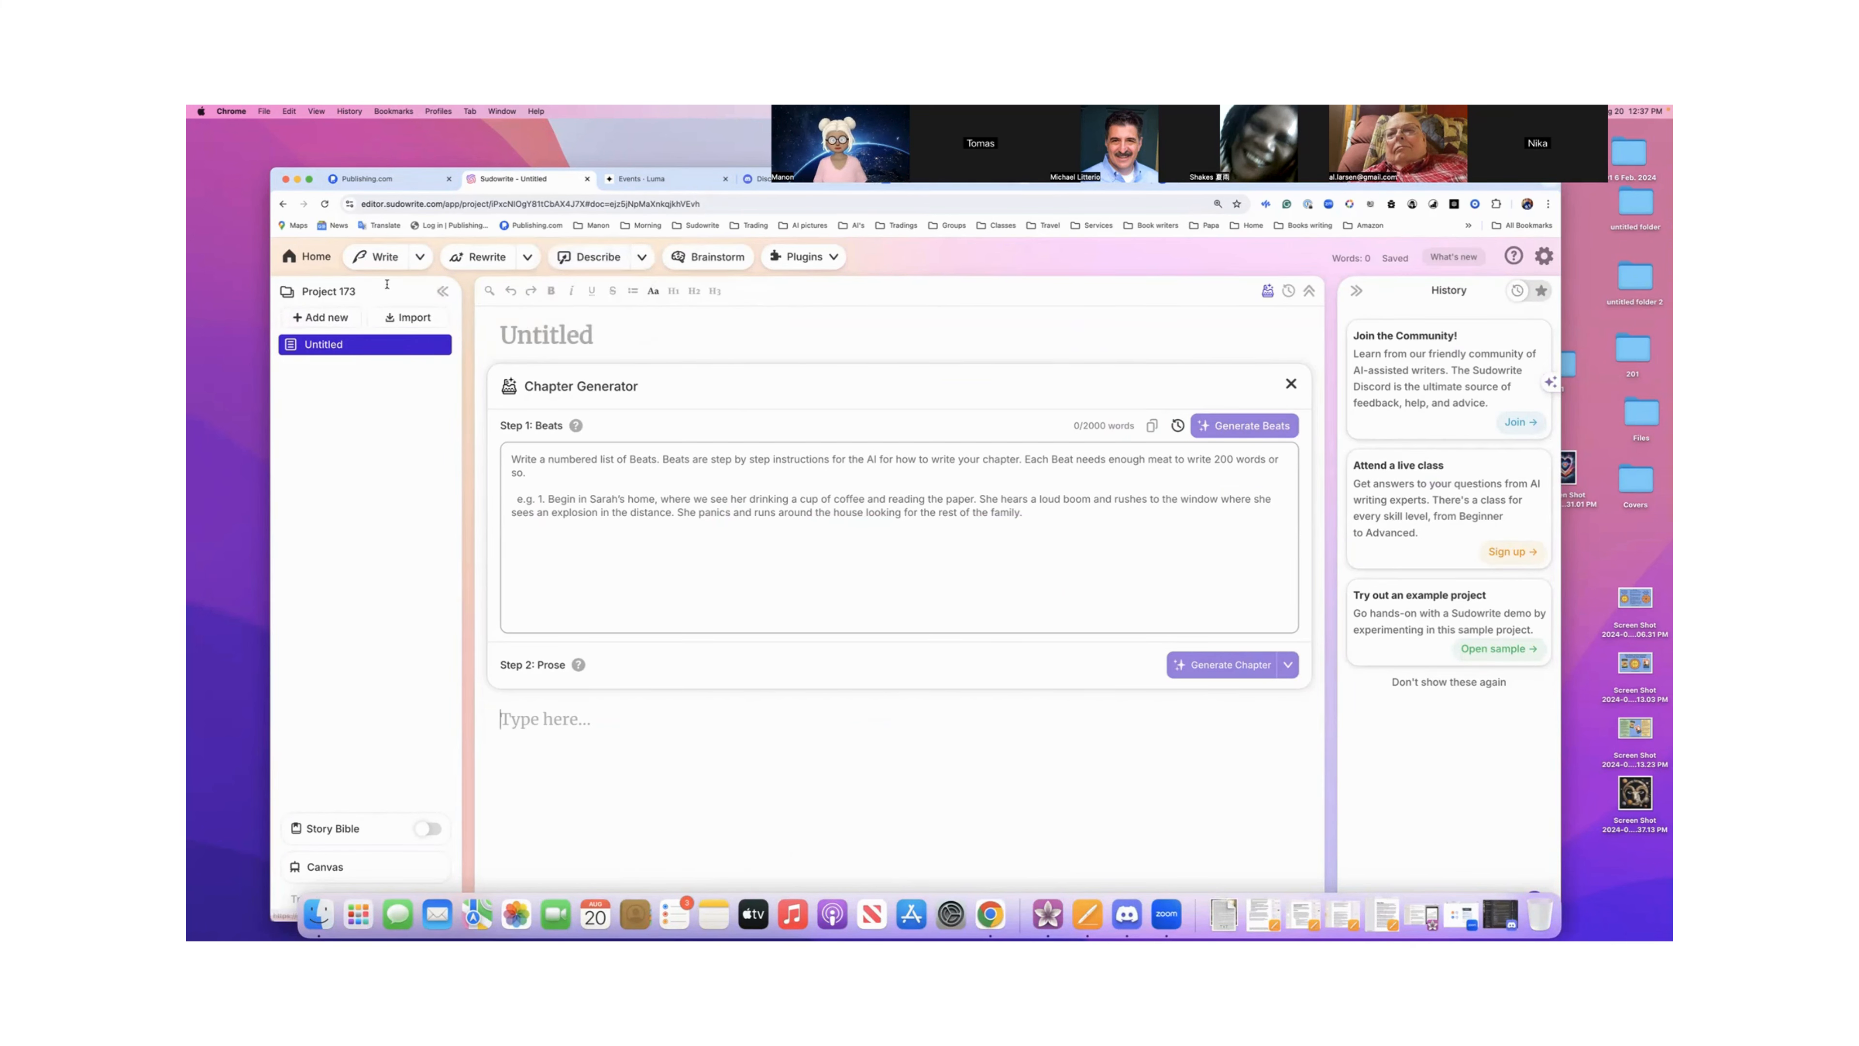
pyautogui.click(318, 291)
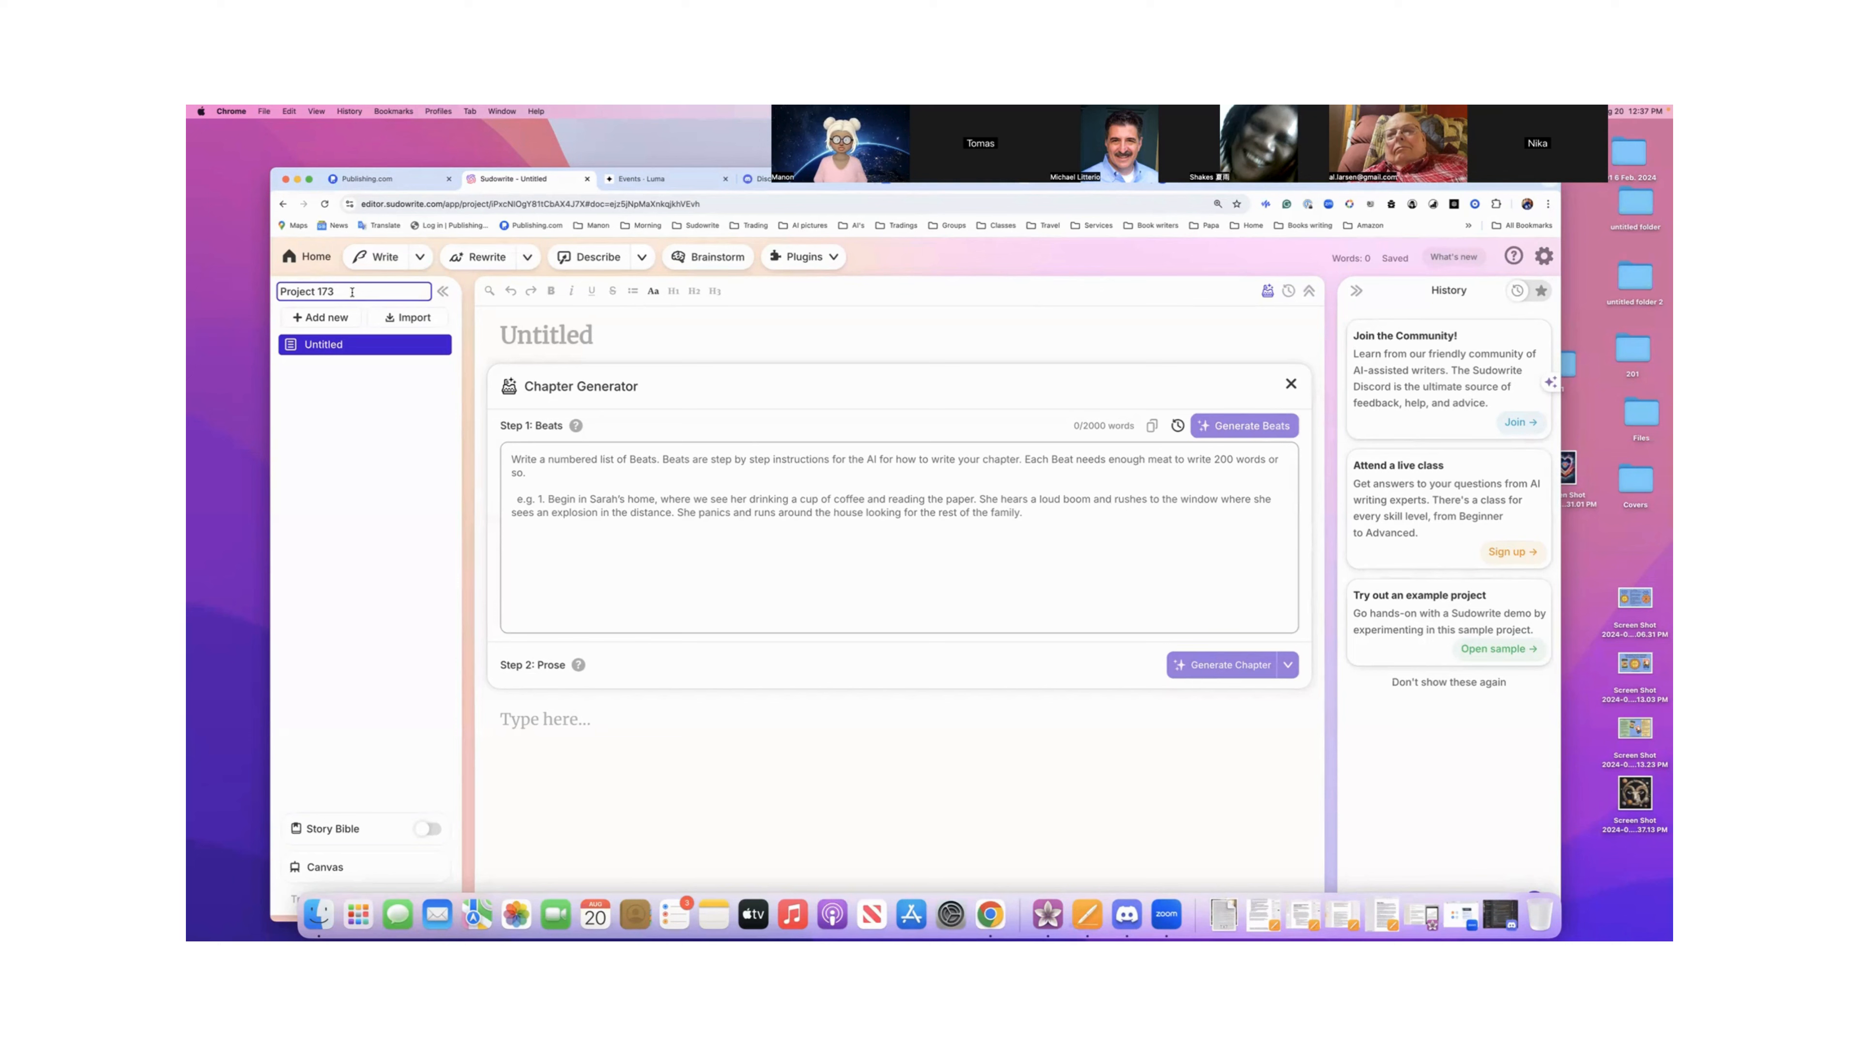
pyautogui.moveTo(352, 293); pyautogui.dragTo(258, 294)
pyautogui.write('Deep st')
pyautogui.write('art')
pyautogui.press('Return')
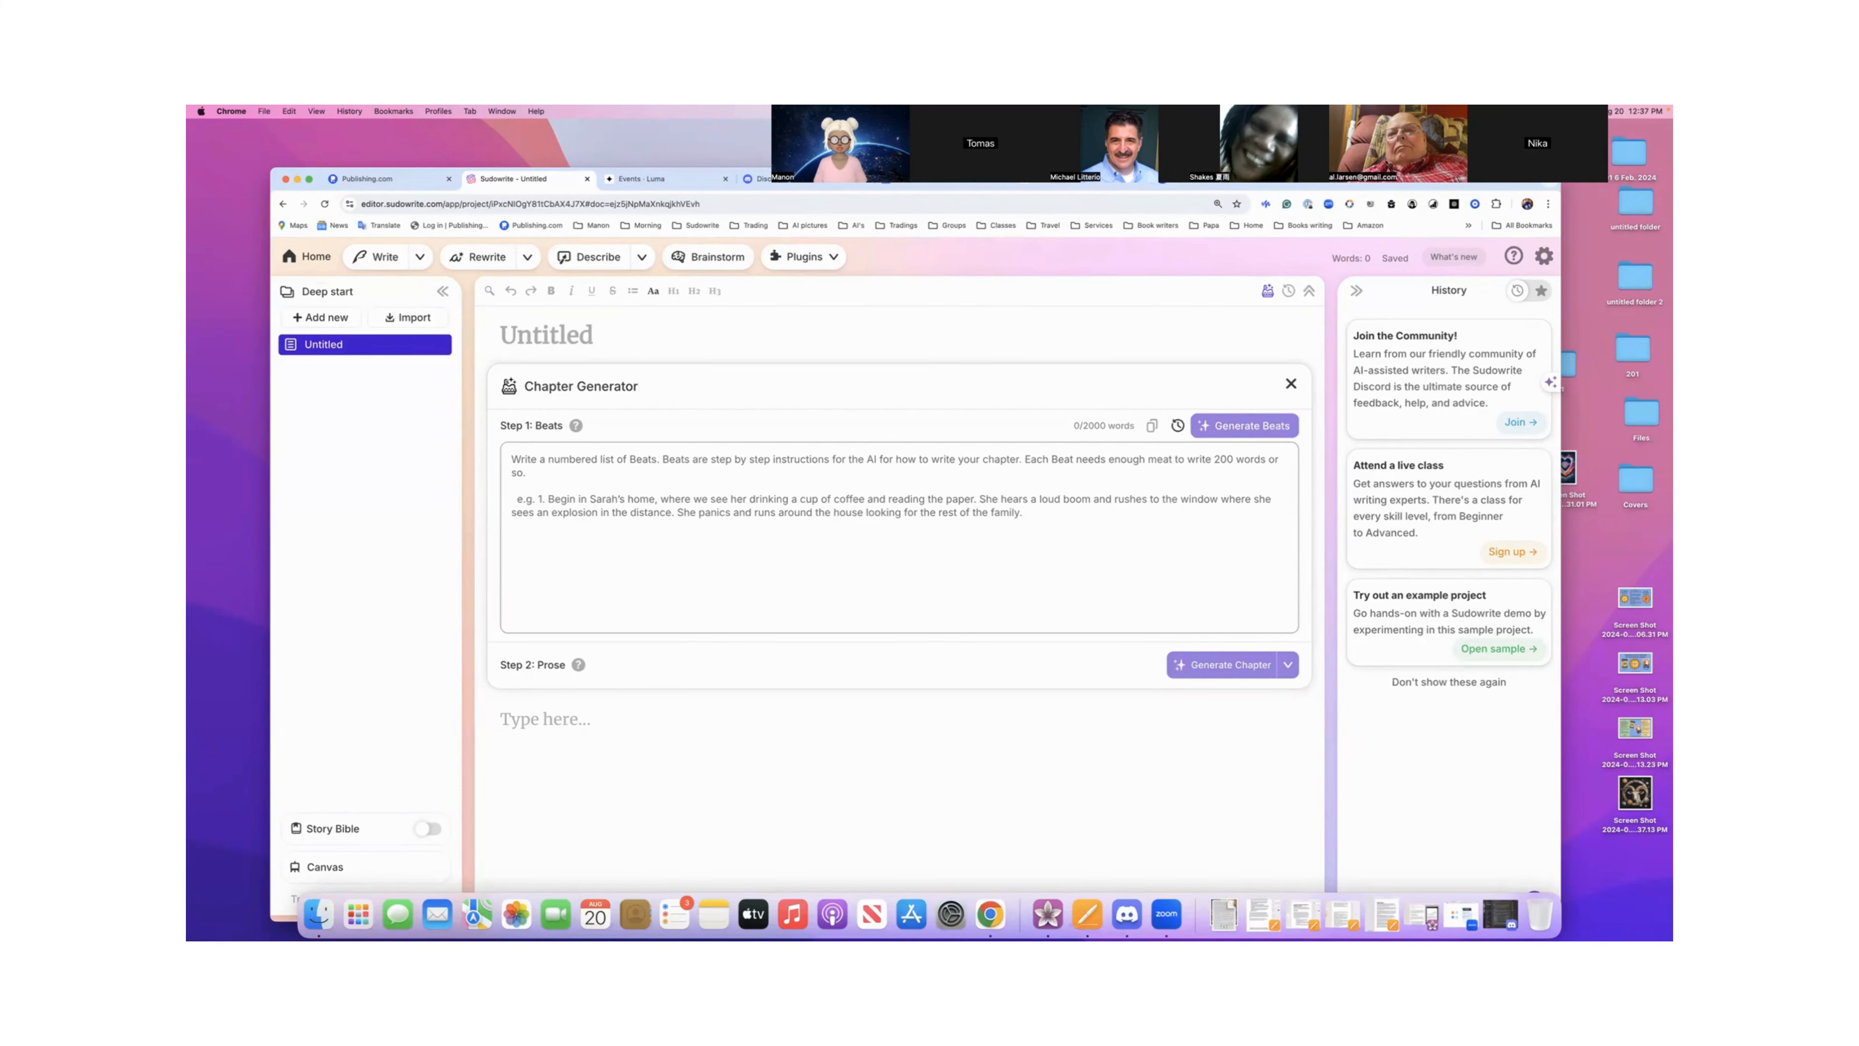
pyautogui.click(344, 291)
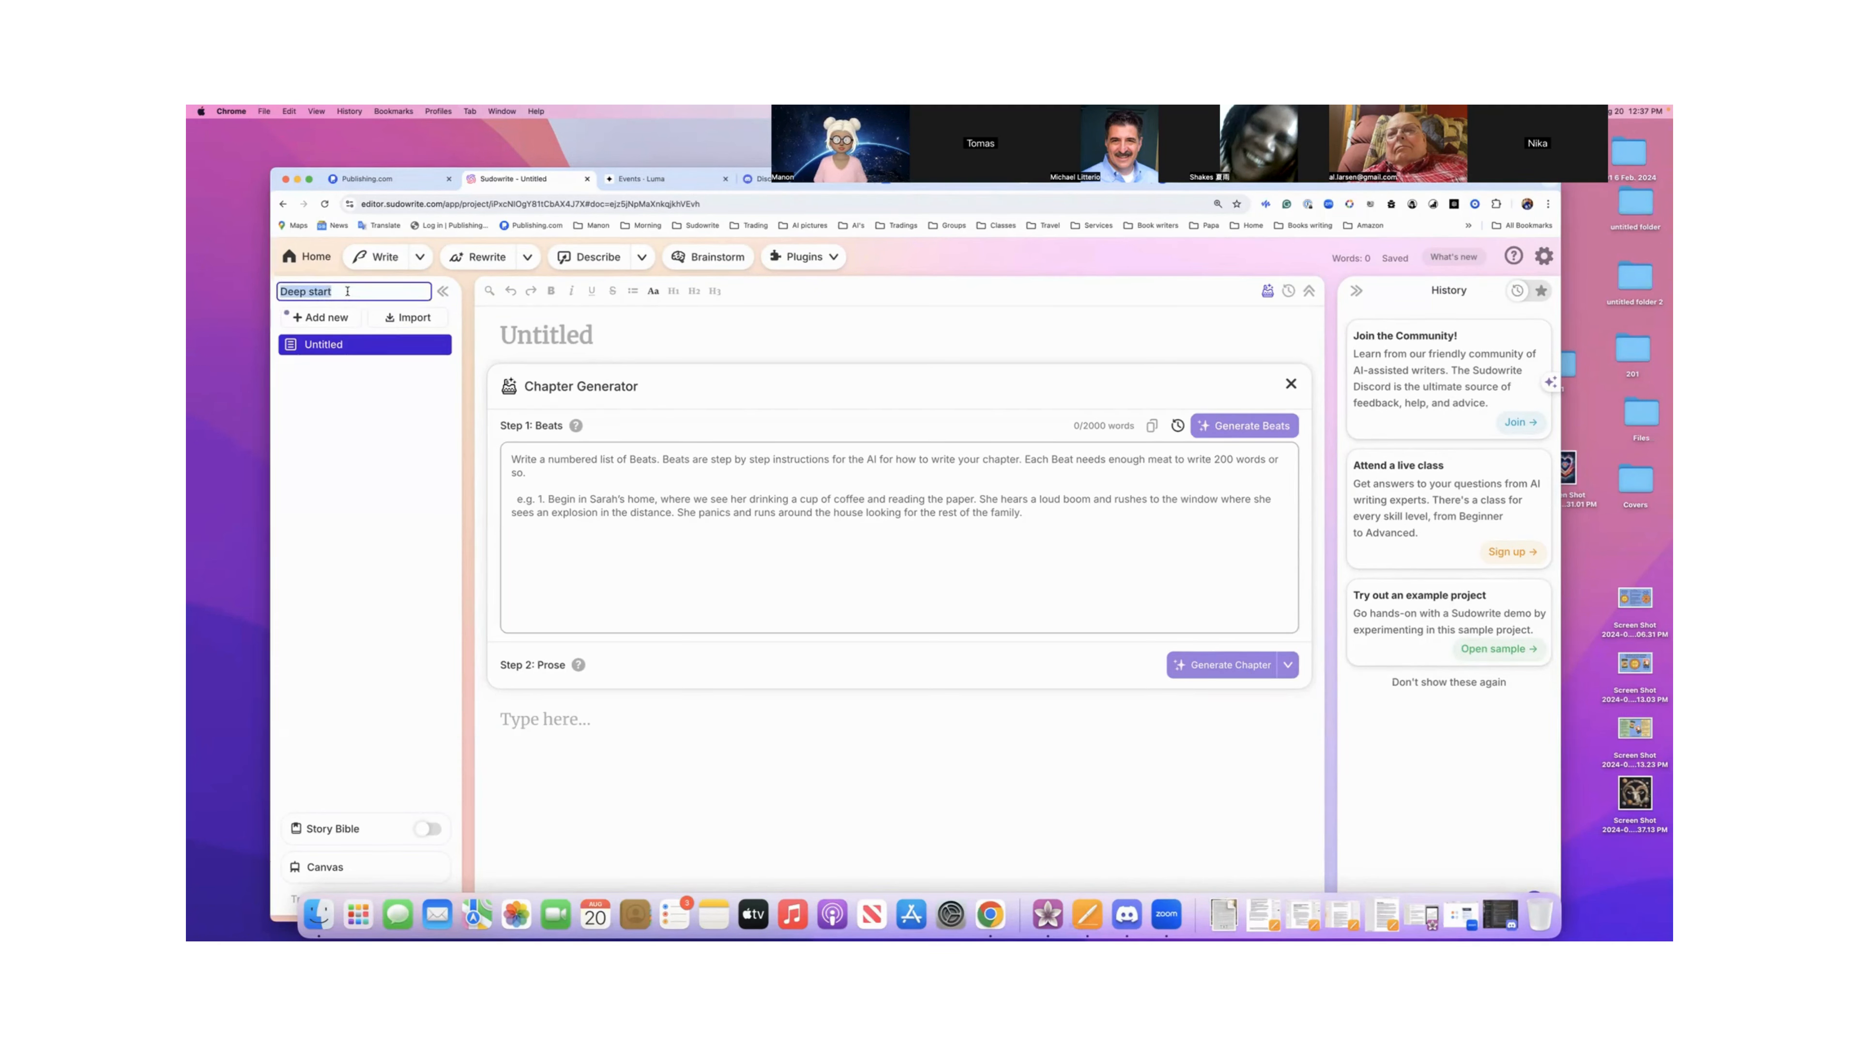
pyautogui.click(353, 439)
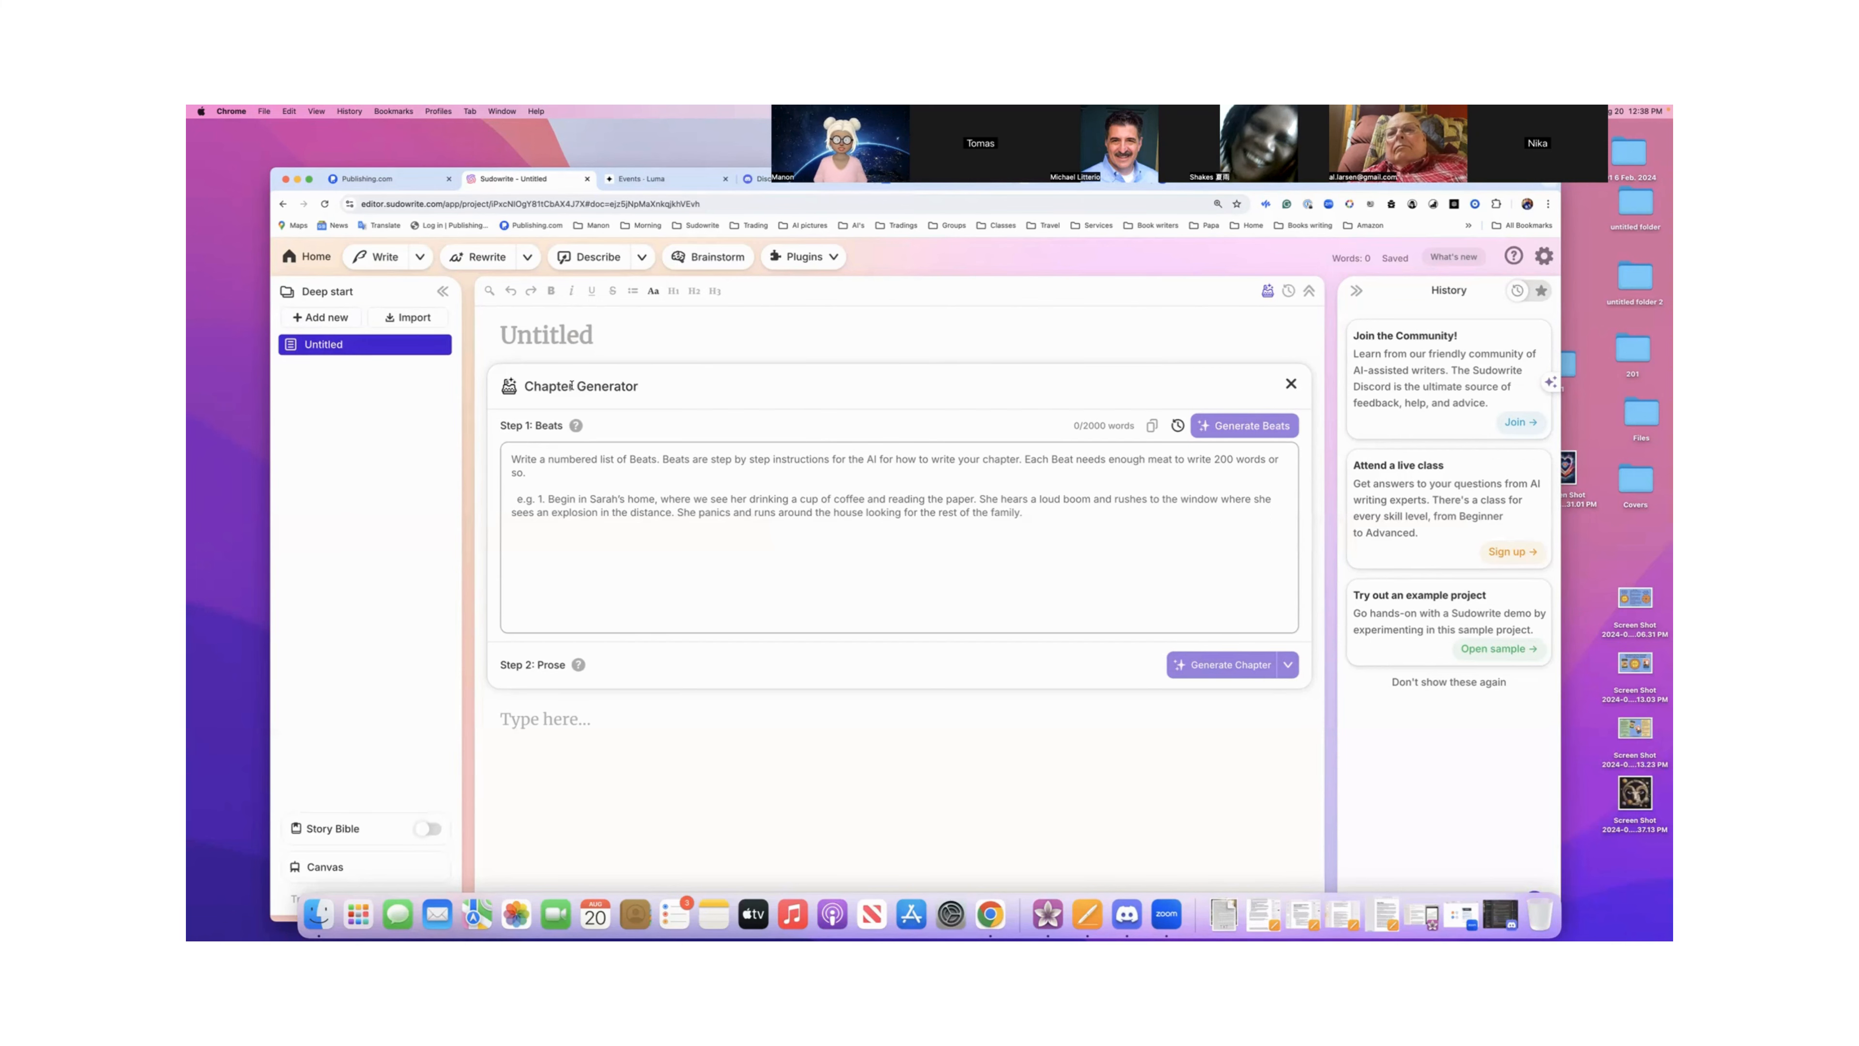
# - Hide and reopen the untitled document's Chapter Generator, enter its Beats field, and close the generator
pyautogui.doubleClick(525, 337)
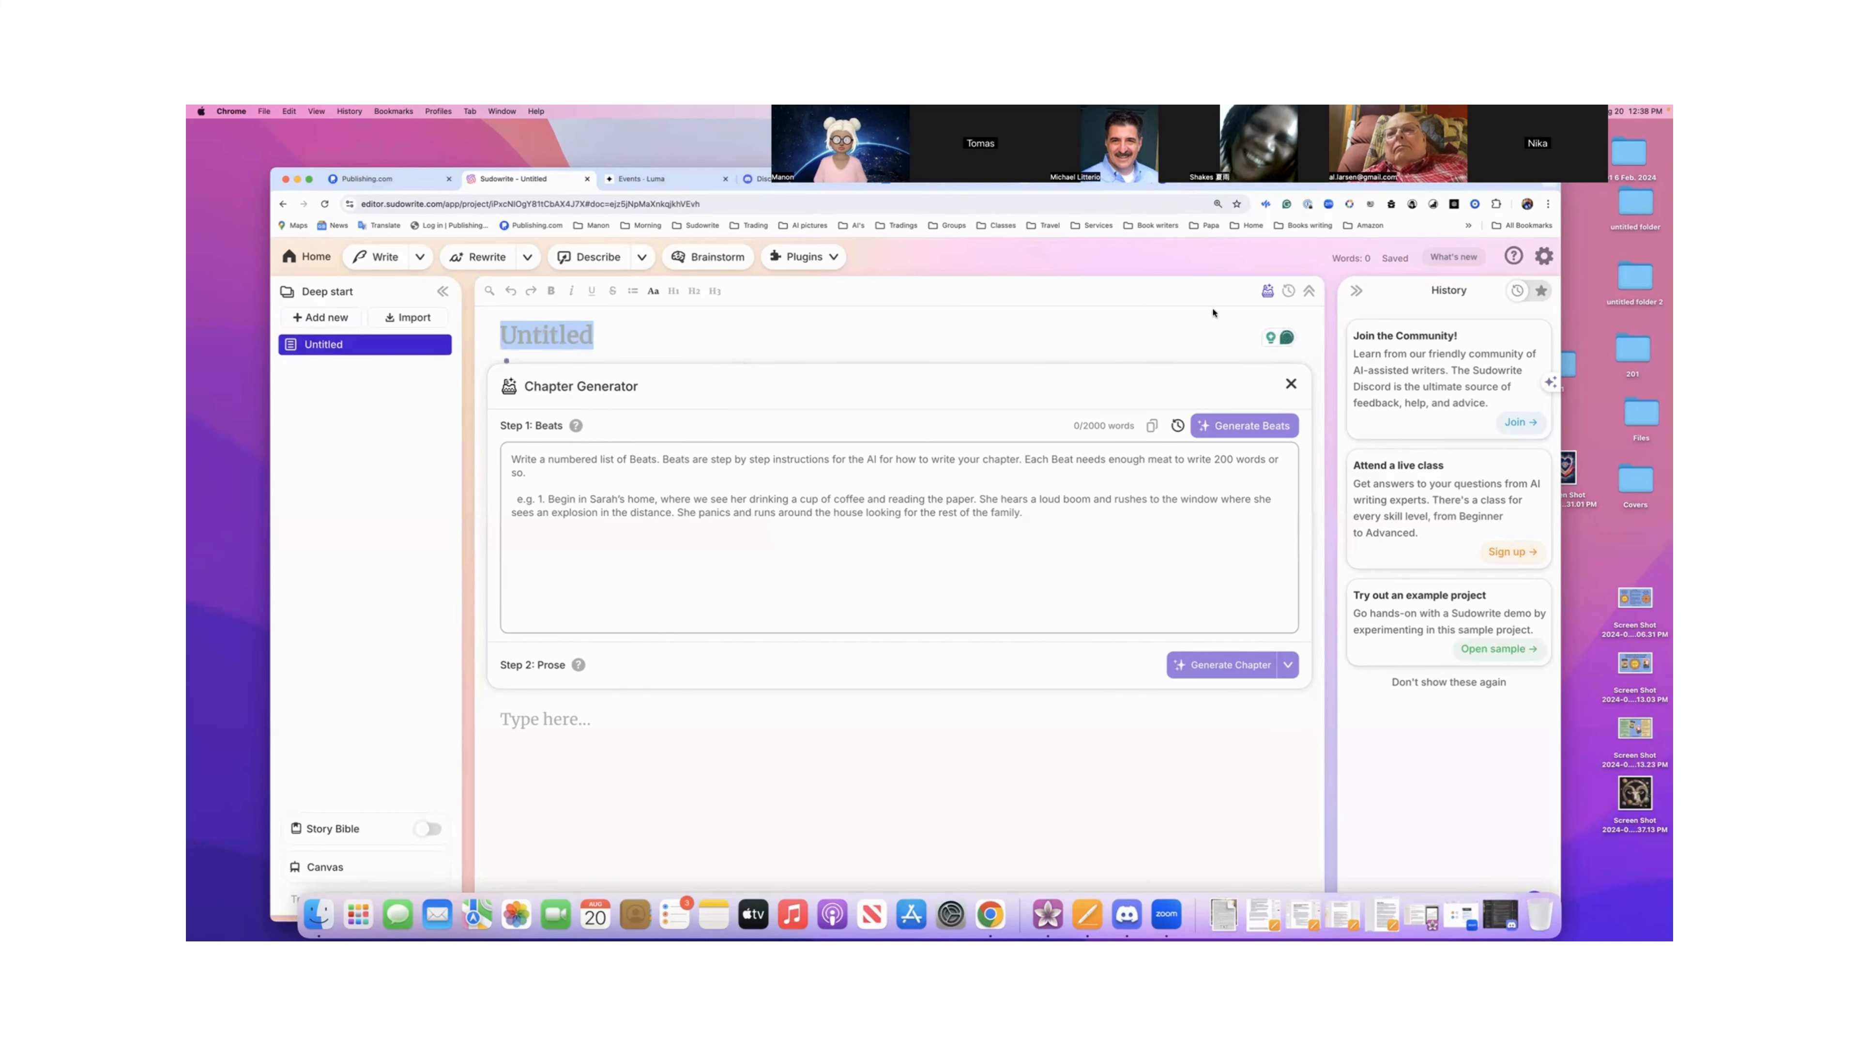
pyautogui.click(1267, 294)
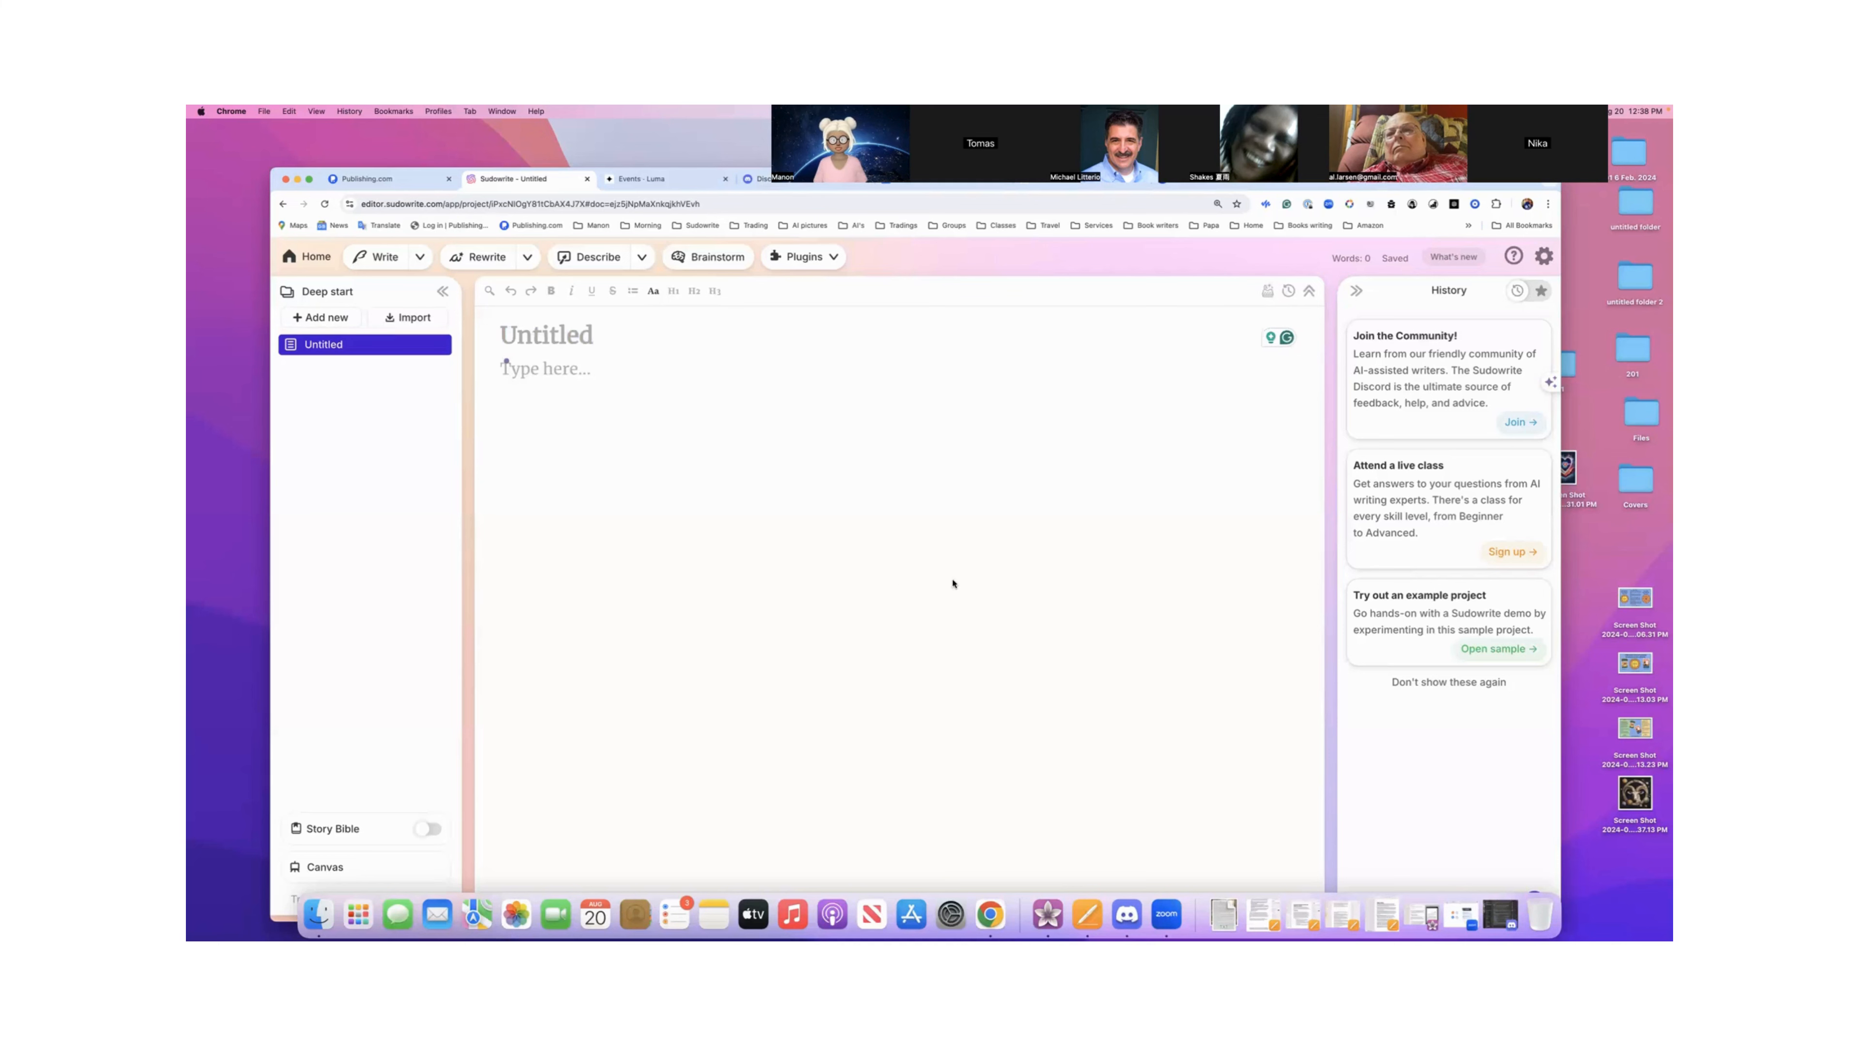
pyautogui.click(1266, 293)
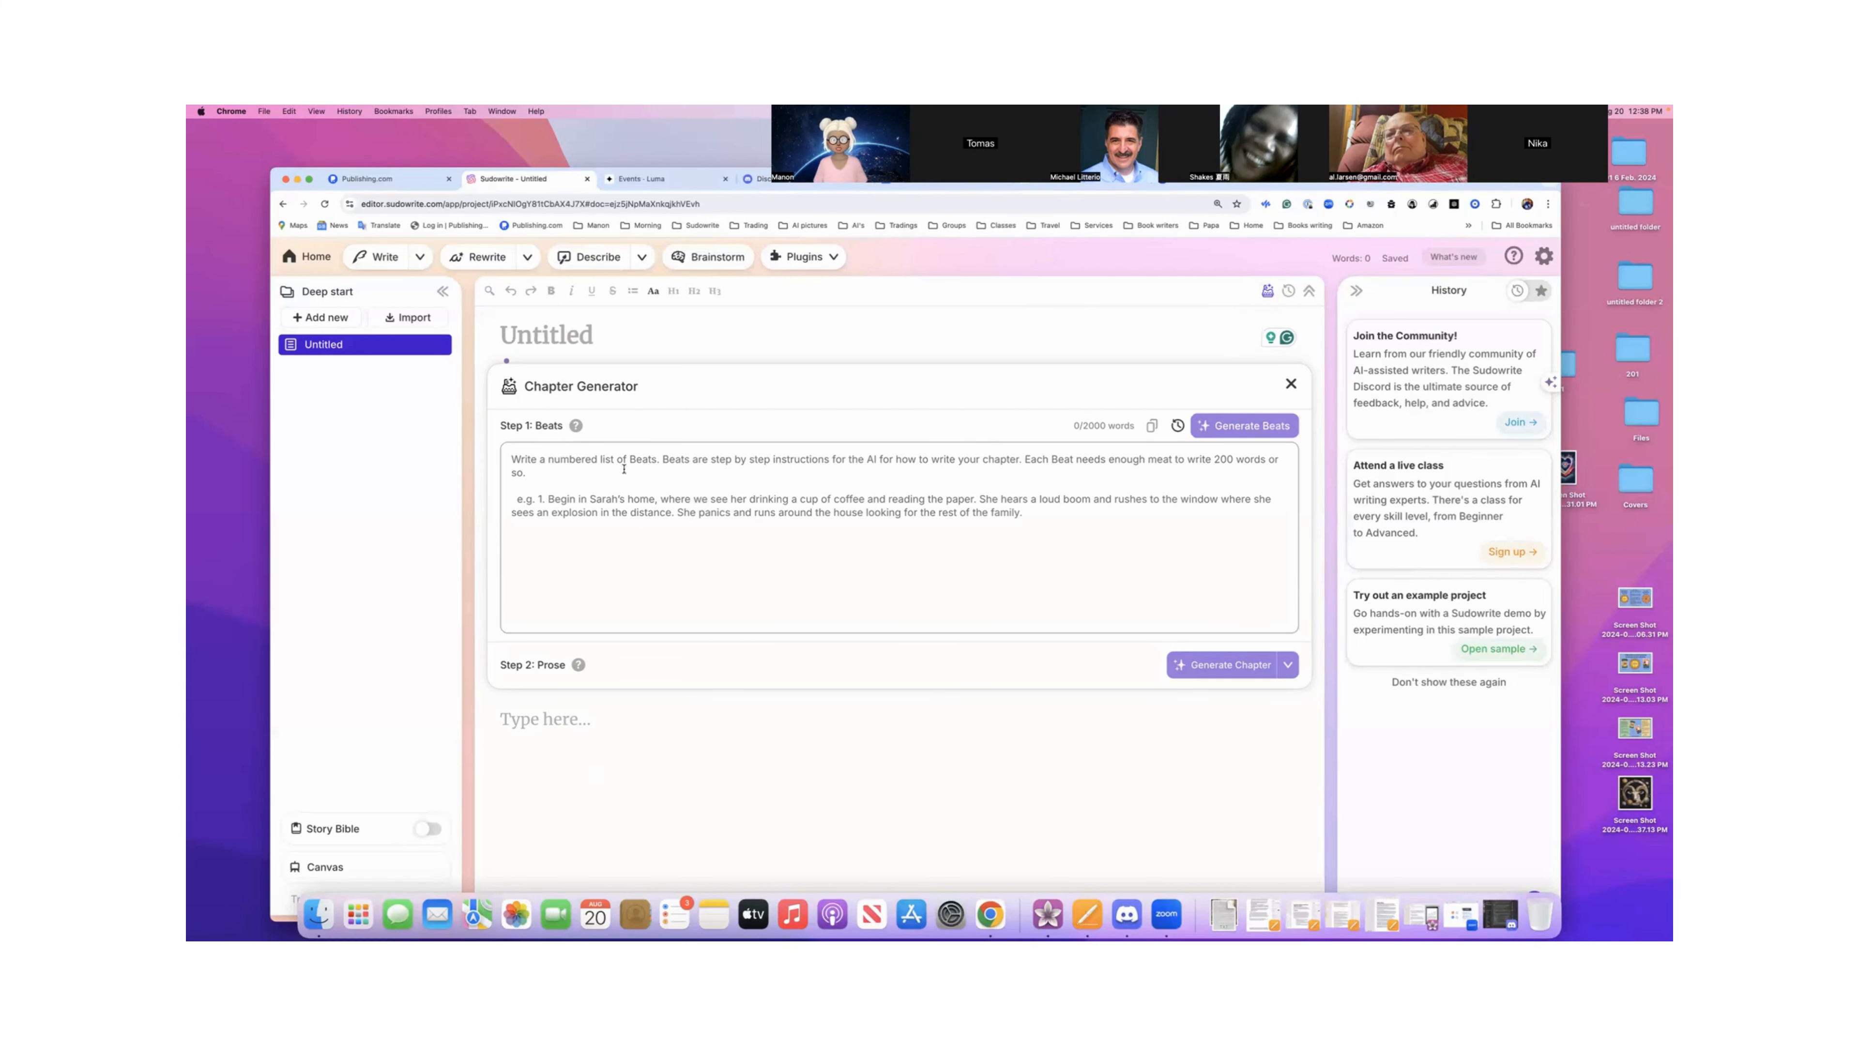
pyautogui.click(526, 458)
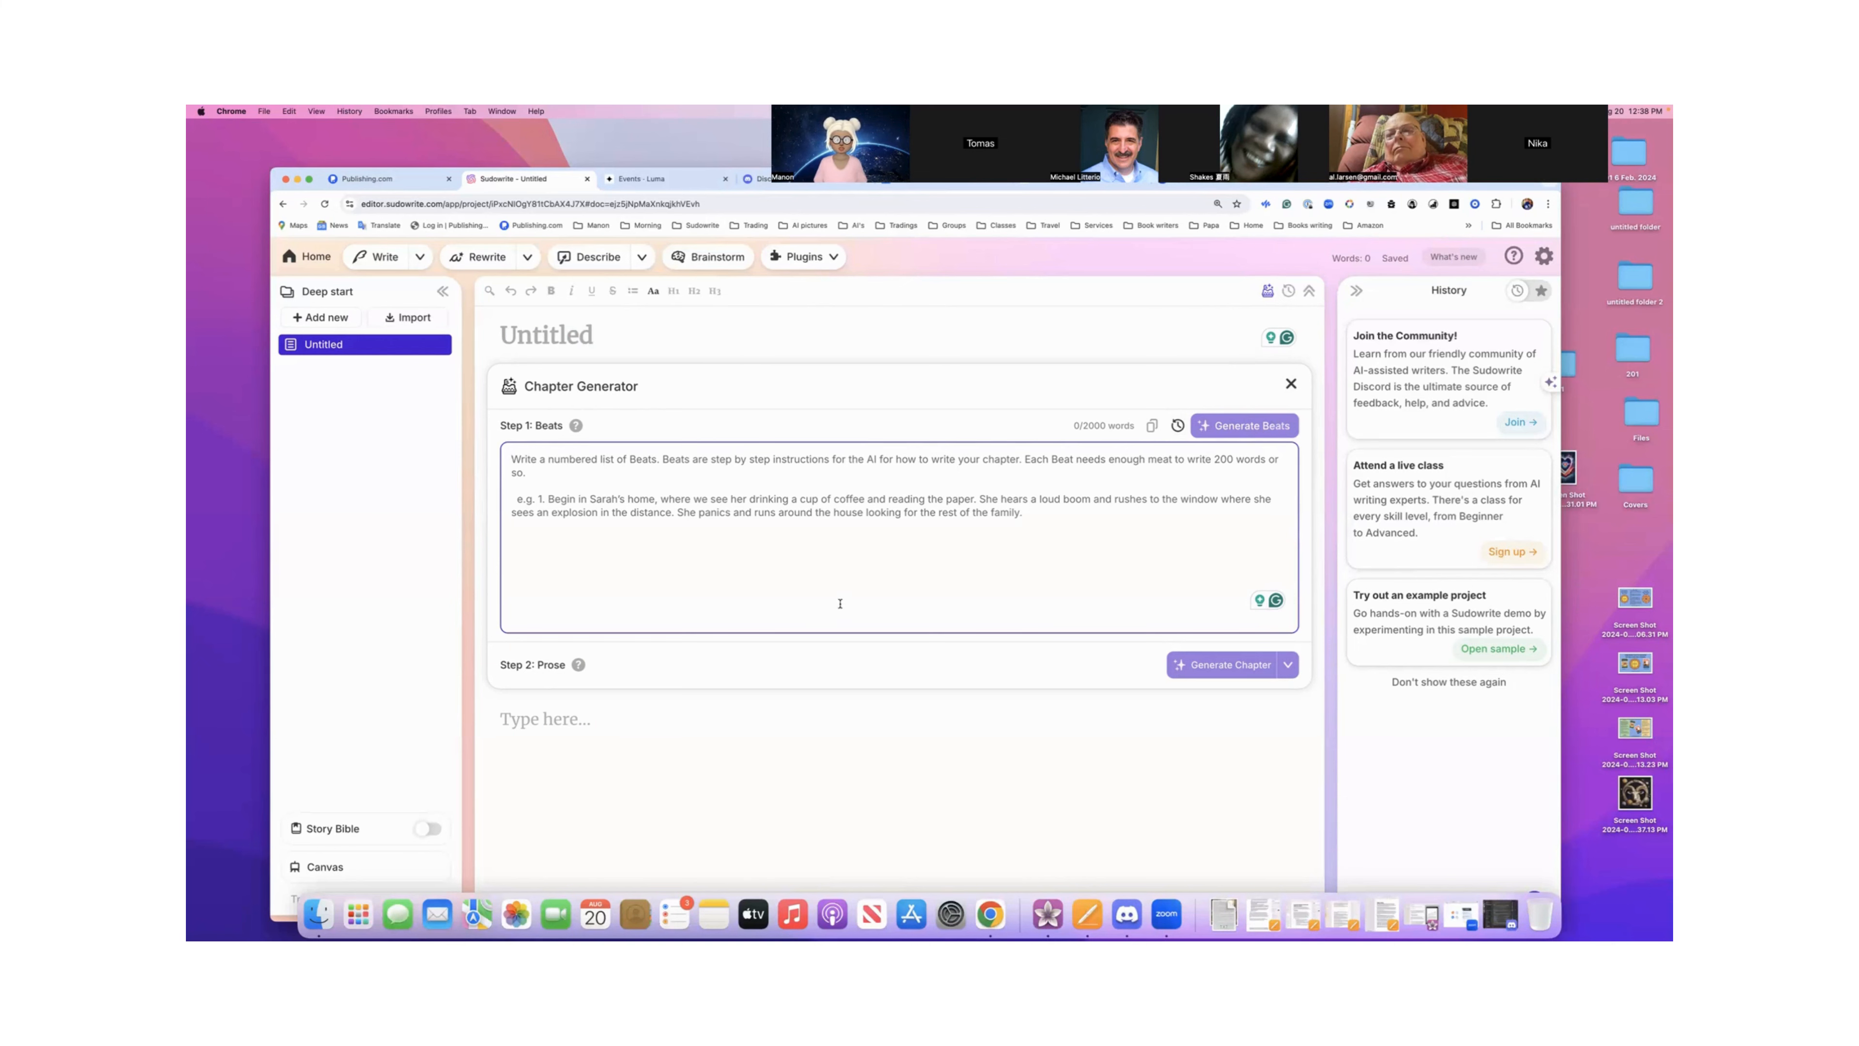
pyautogui.click(1291, 385)
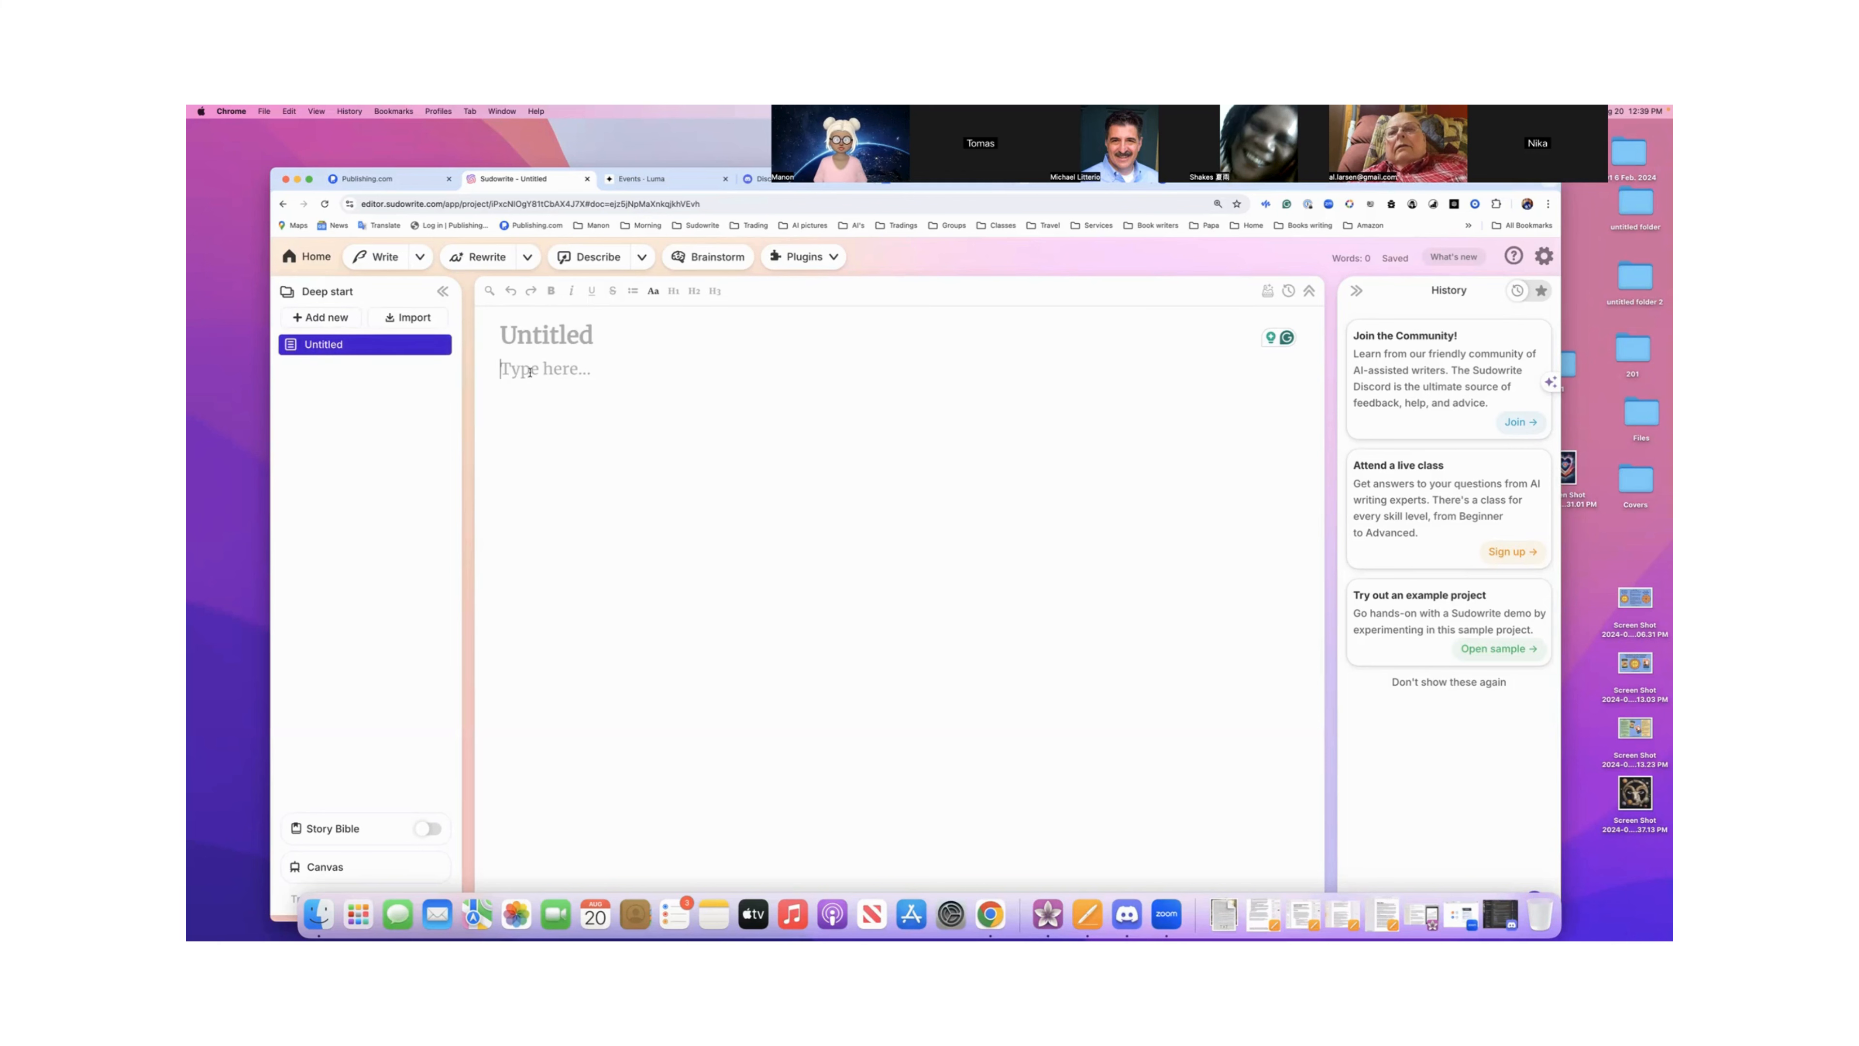
# - Enter "dmlfsdfklgjkldfmv /,dsm" as the document's body text and open Quick Edit for the selected ending "fmv /,dsm"
pyautogui.write('dmlfsdfklgjkldfmv /,dsm')
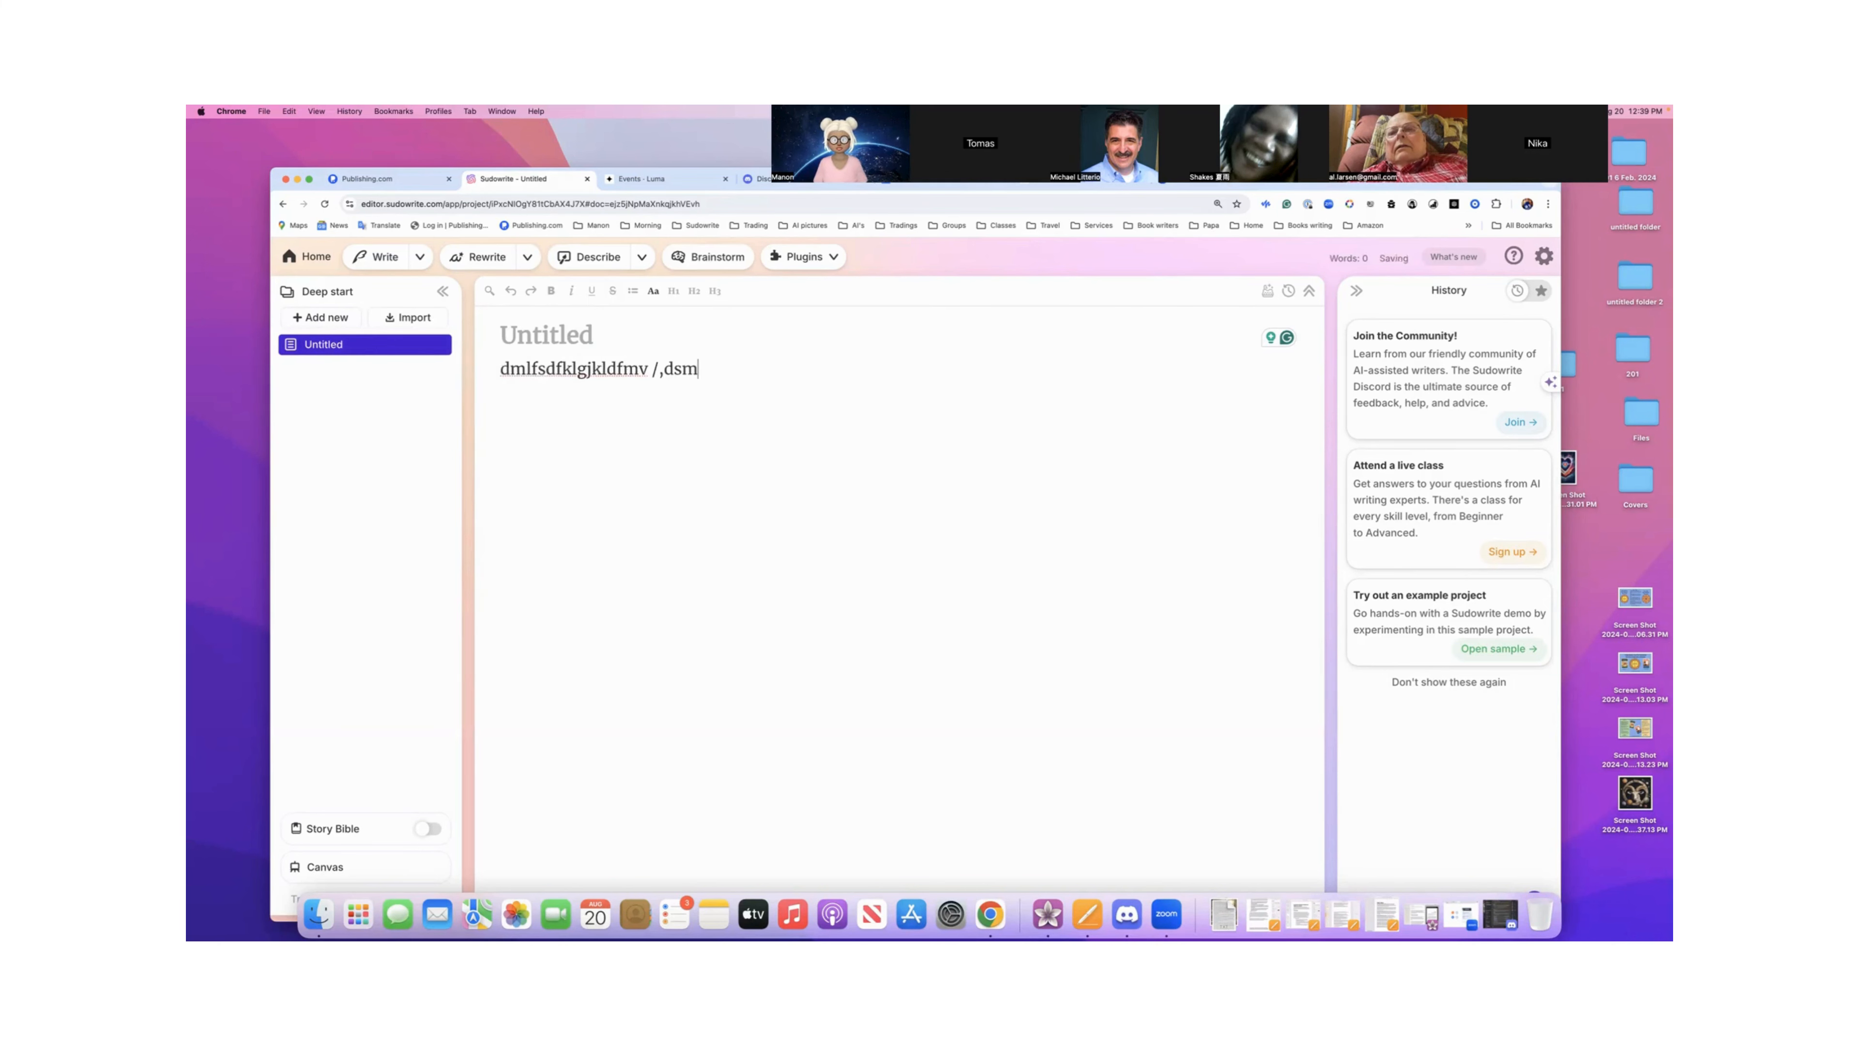
pyautogui.doubleClick(534, 333)
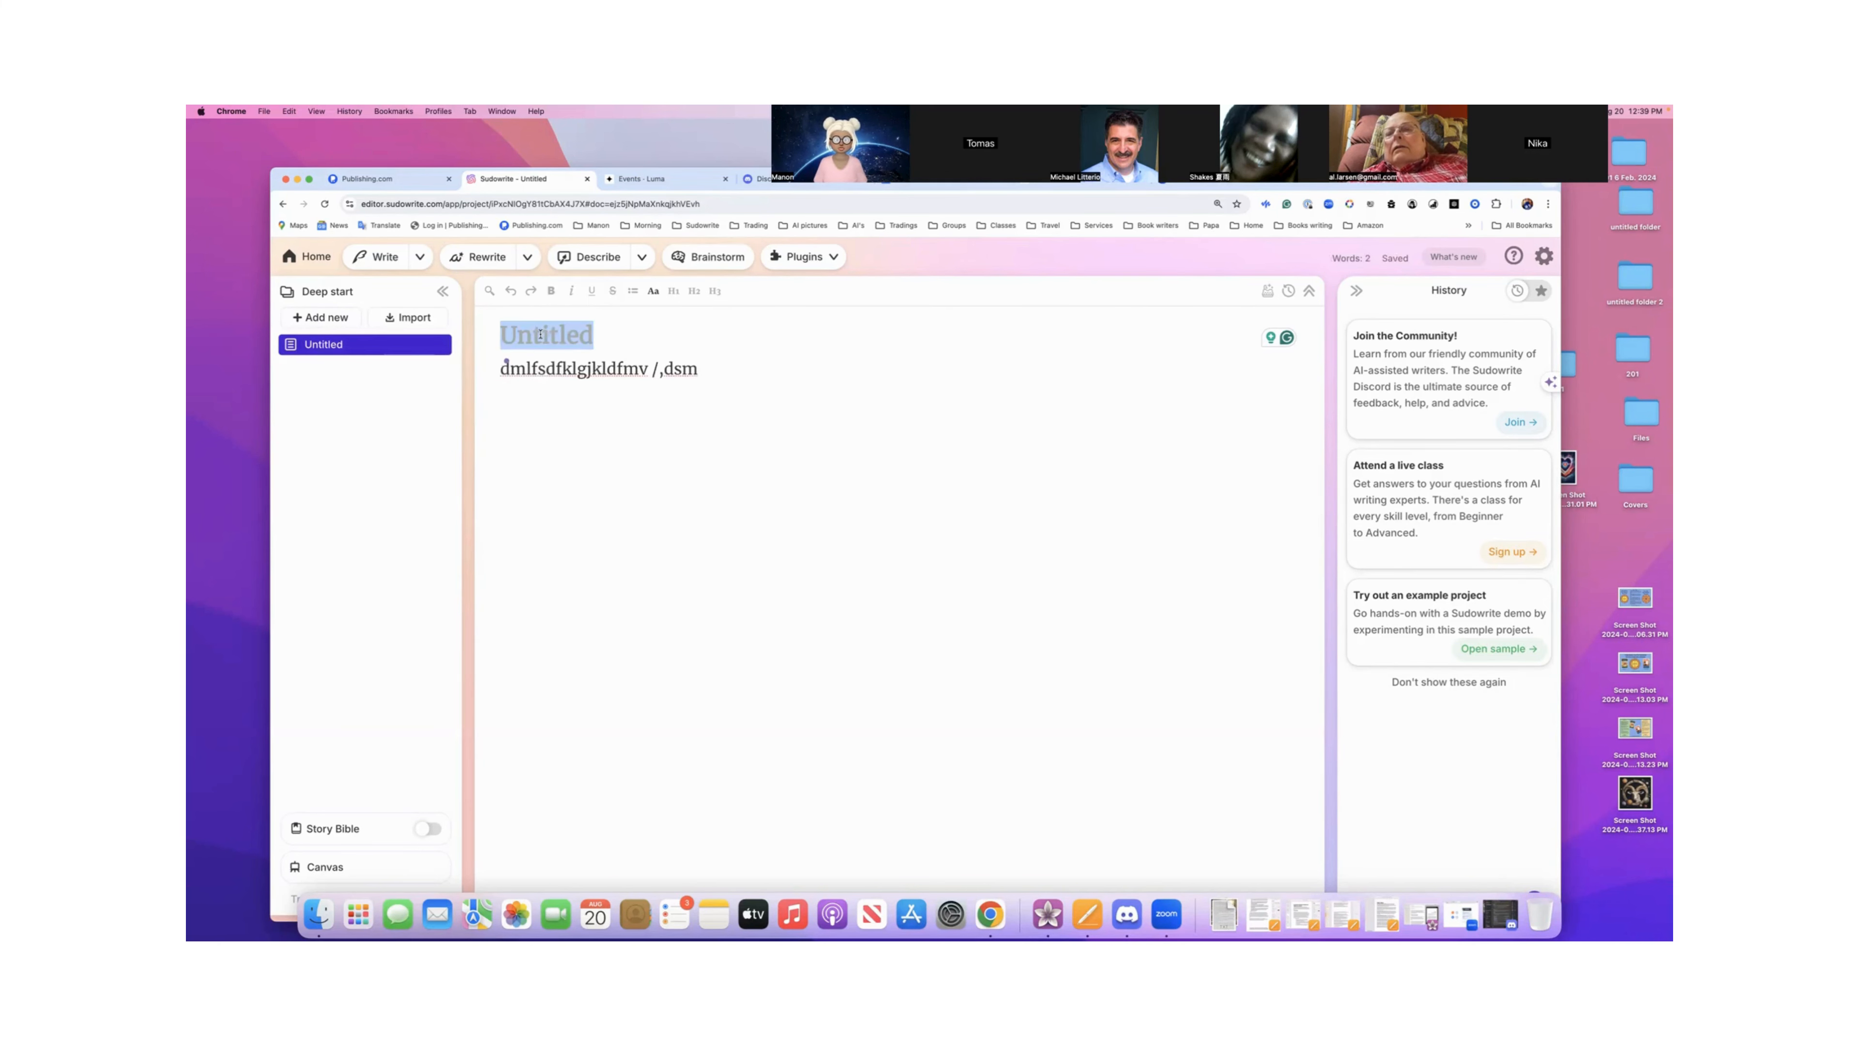
pyautogui.moveTo(699, 370); pyautogui.dragTo(497, 366)
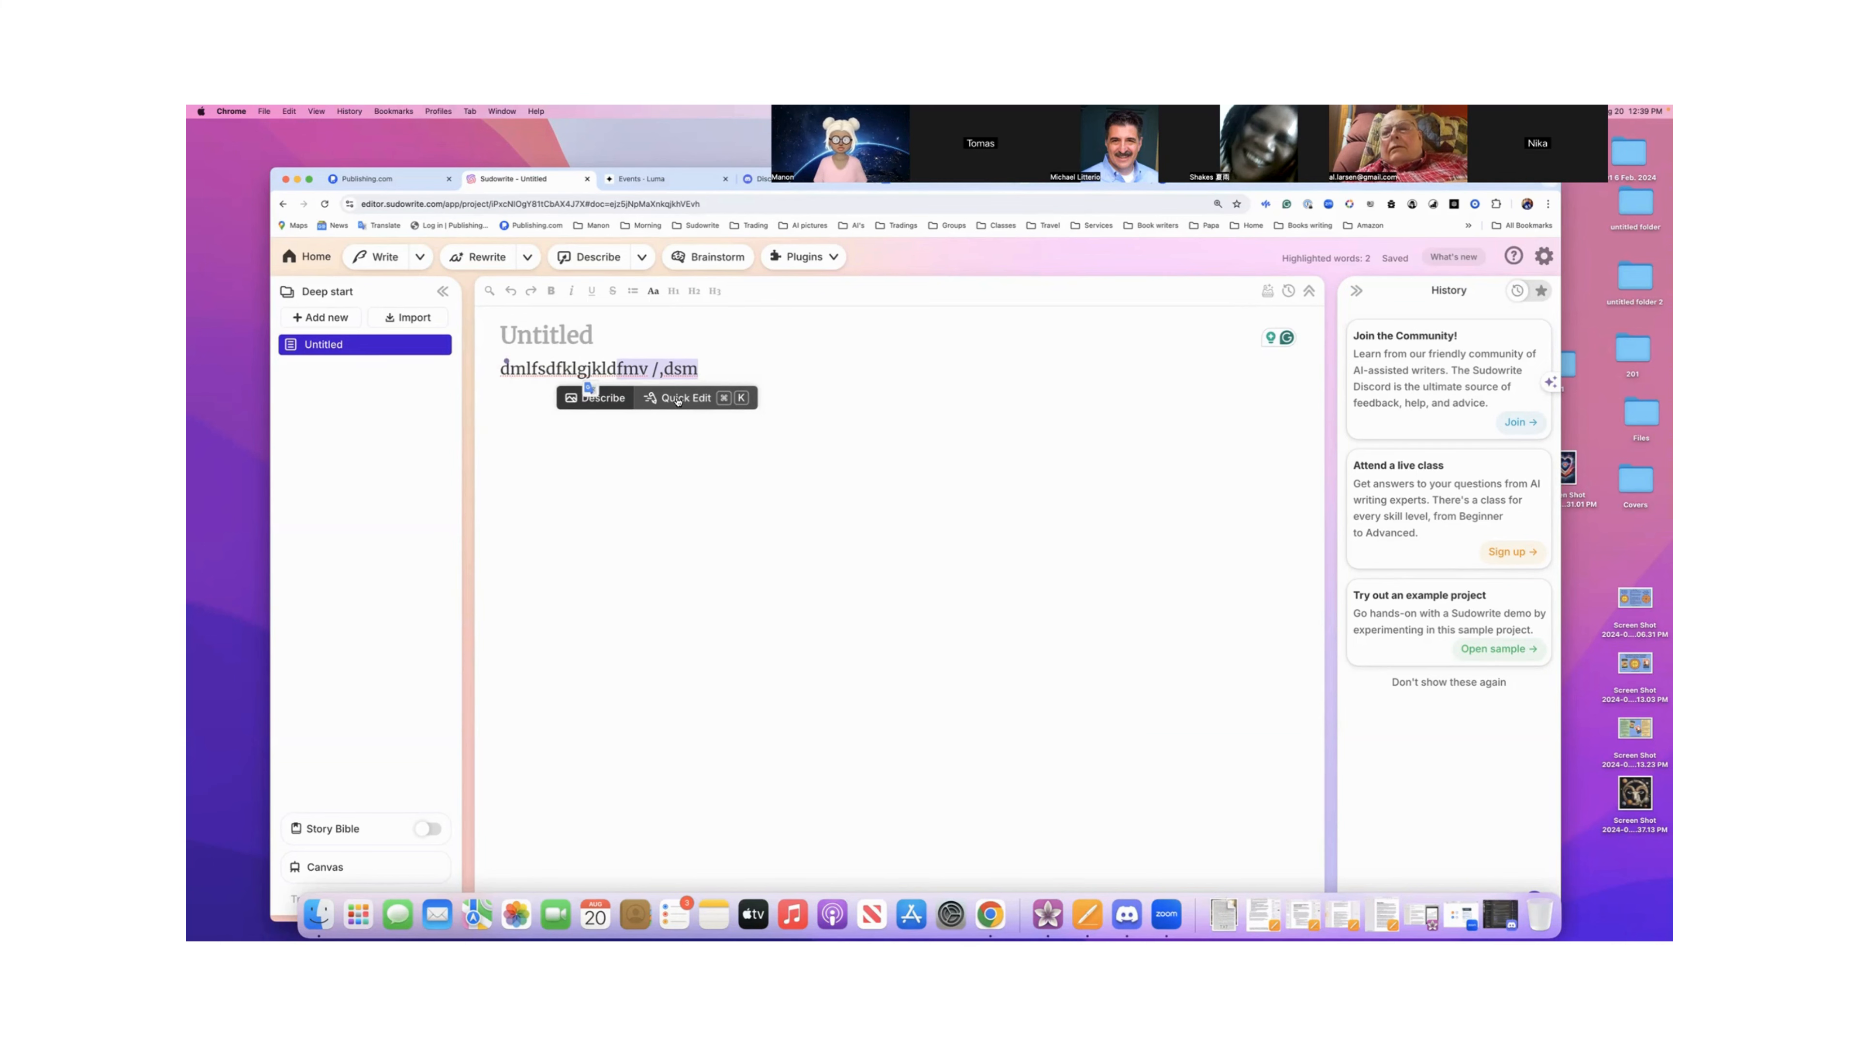
pyautogui.click(681, 398)
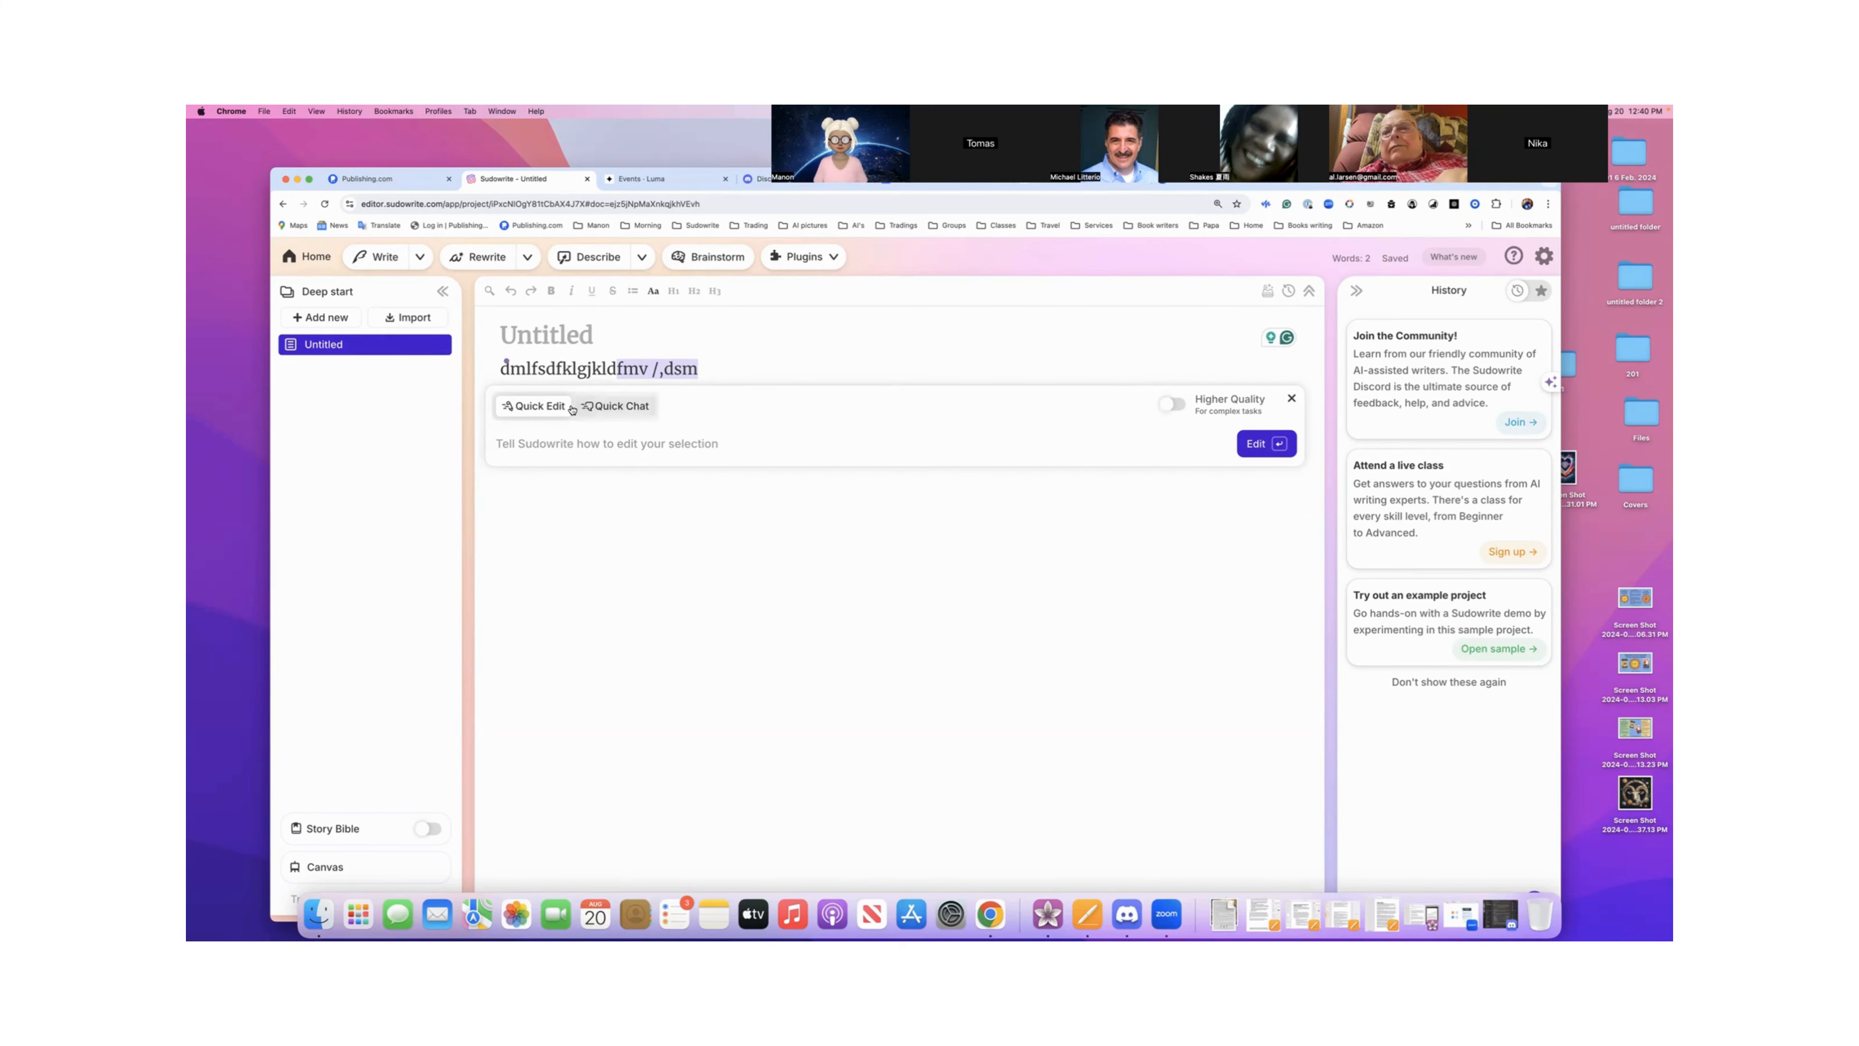
# - Switch Quick Edit's Higher Quality option on and back off twice
pyautogui.click(1170, 410)
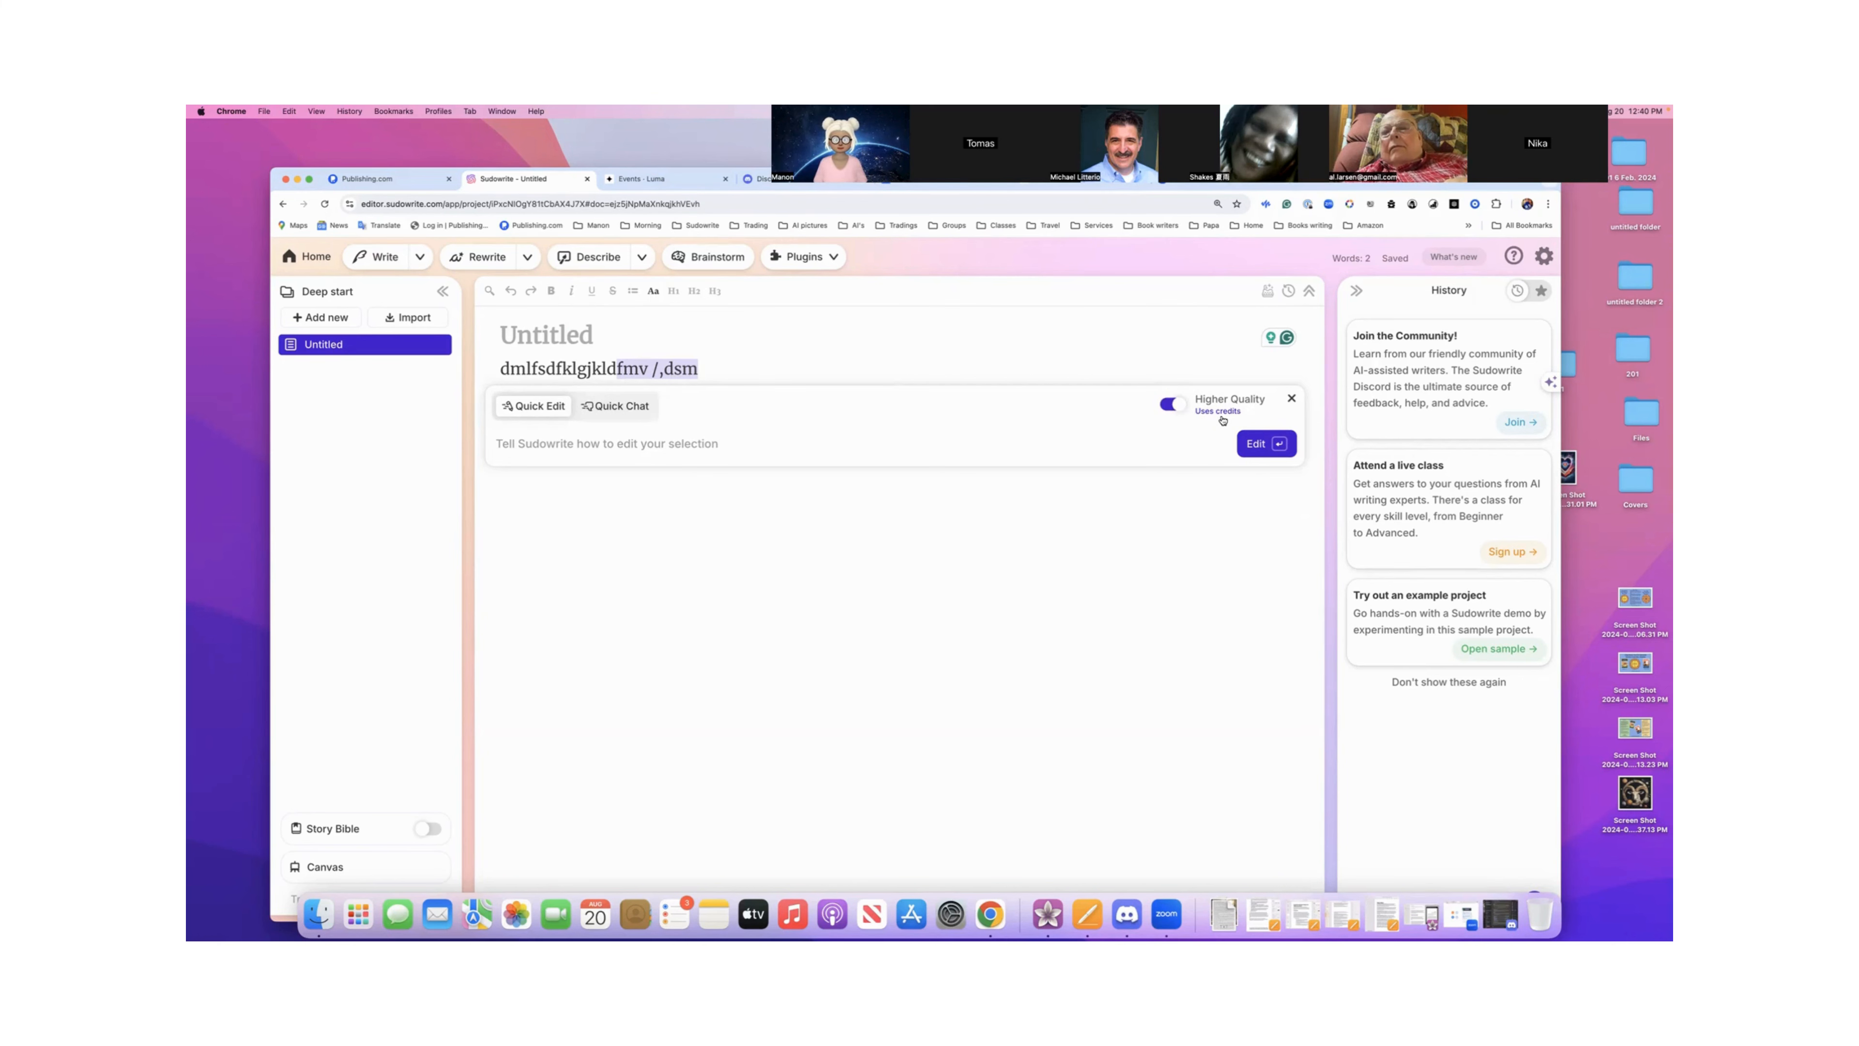
pyautogui.click(1173, 407)
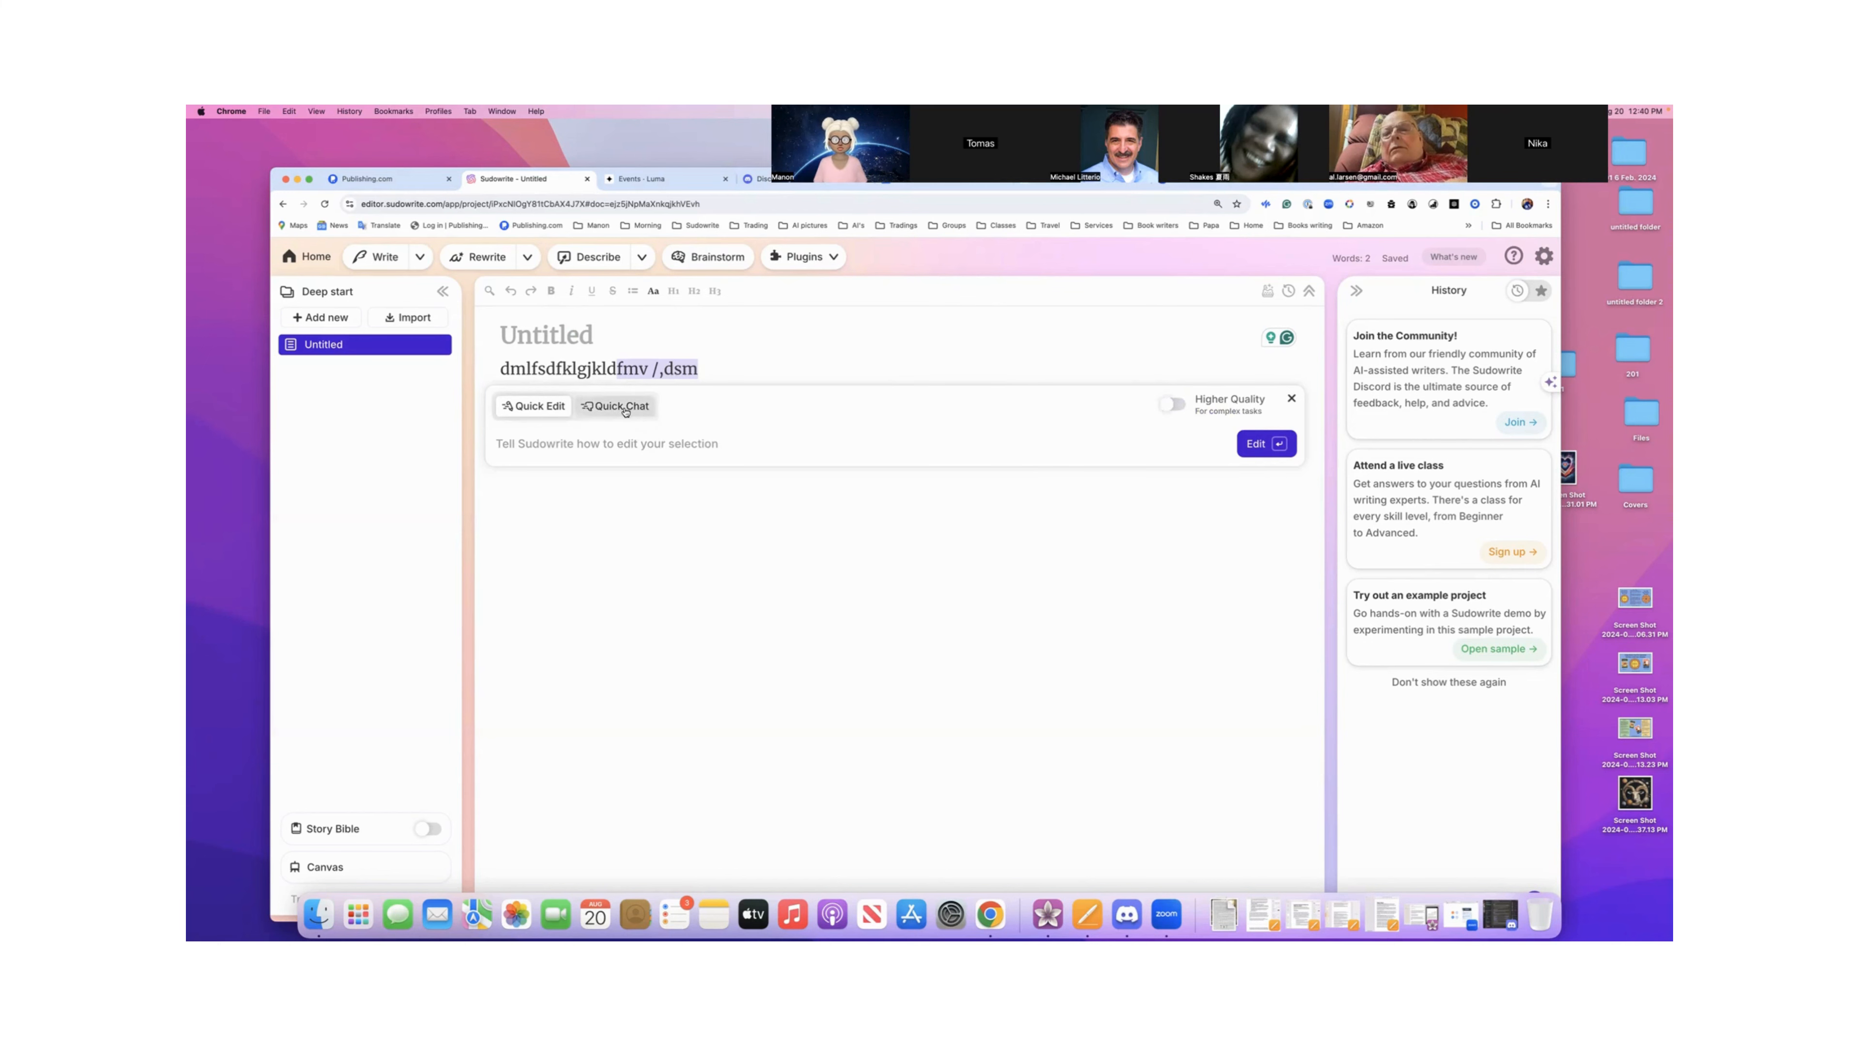
pyautogui.click(1171, 405)
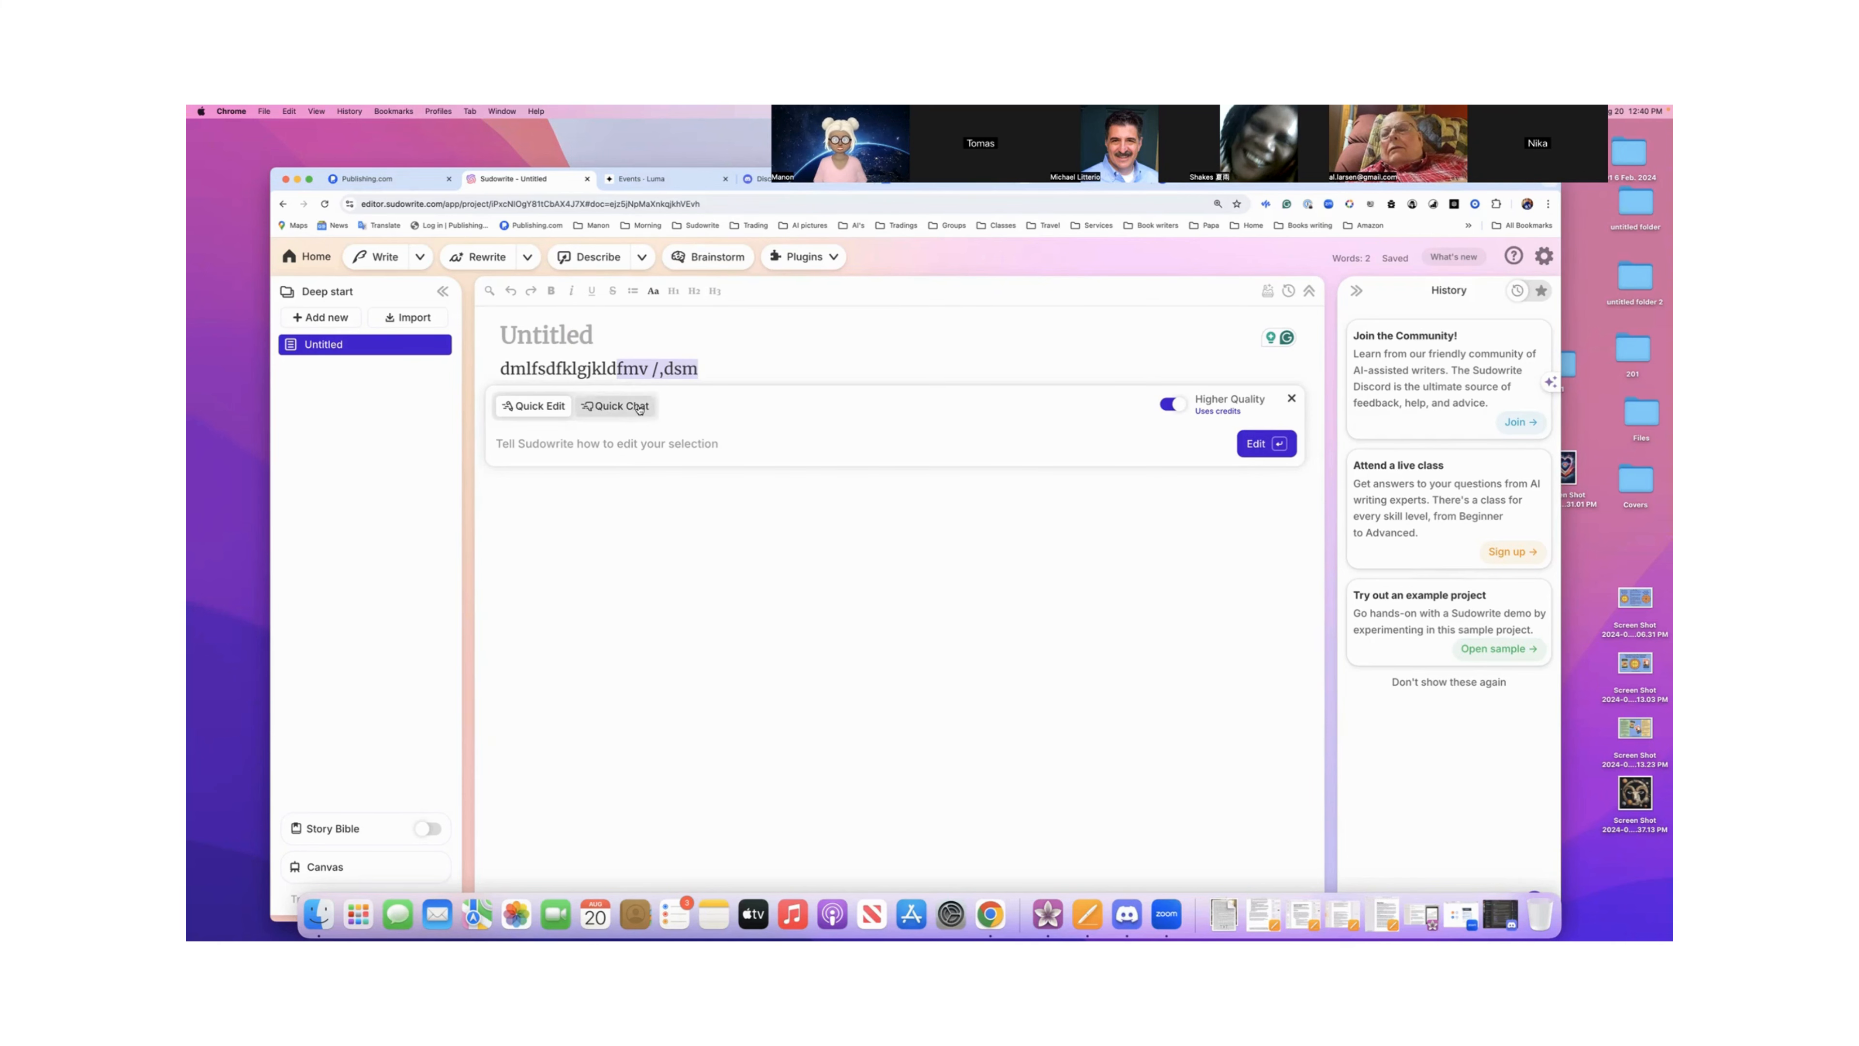
pyautogui.click(1172, 404)
# - Switch to Quick Chat and send "I am teaching sudowrite and I need a small story. Can you help?"
pyautogui.click(642, 407)
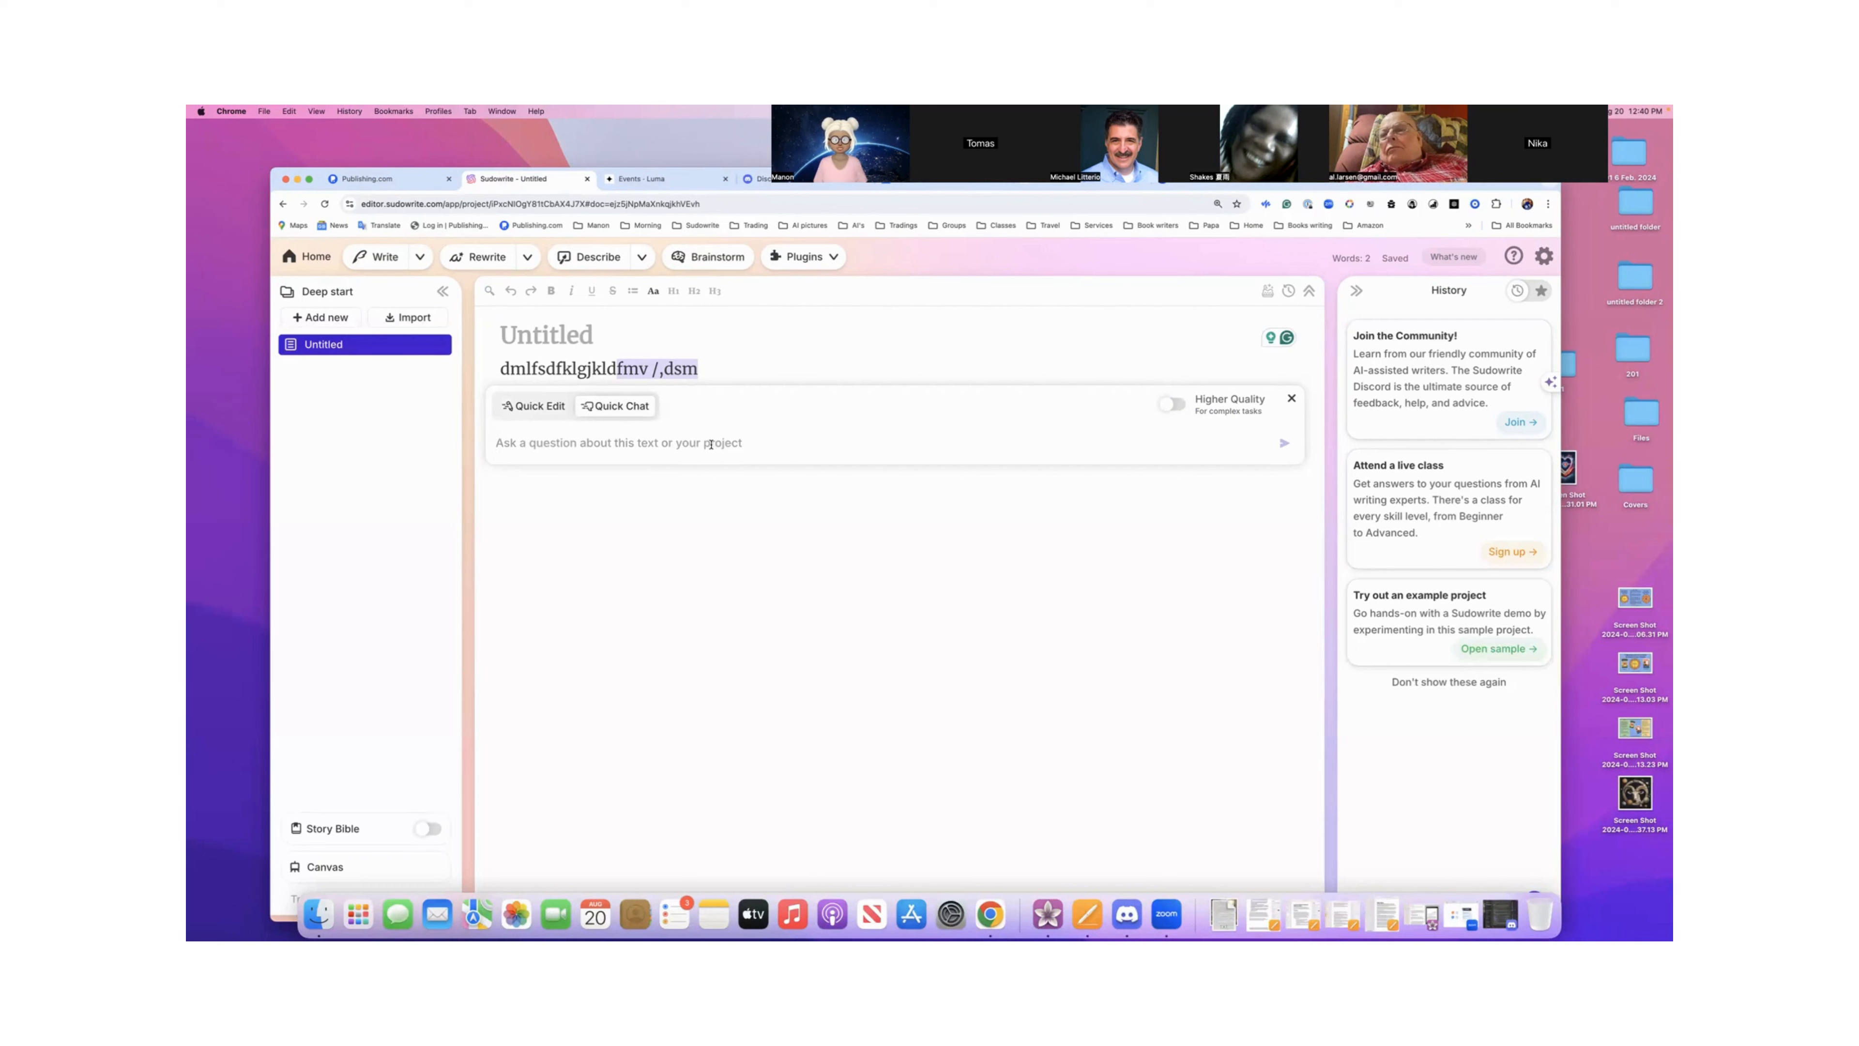
pyautogui.write('I')
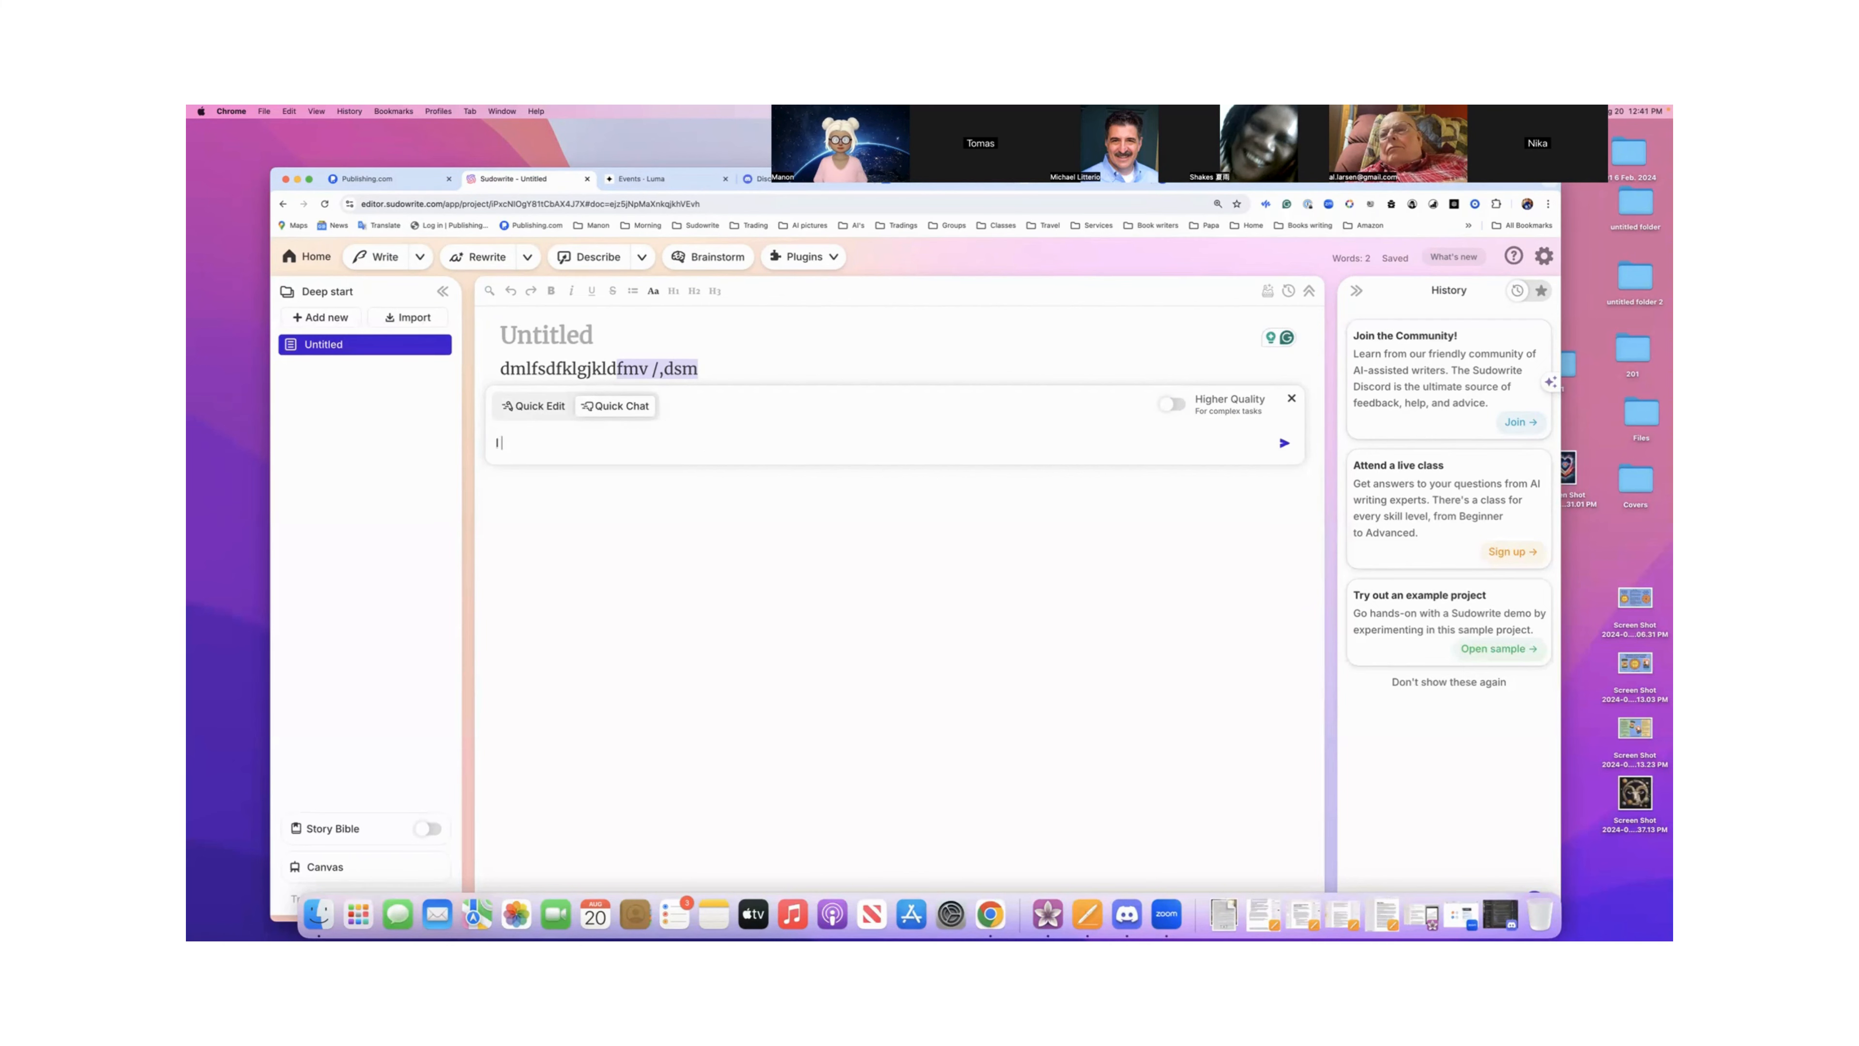
pyautogui.write(' am teaching sy')
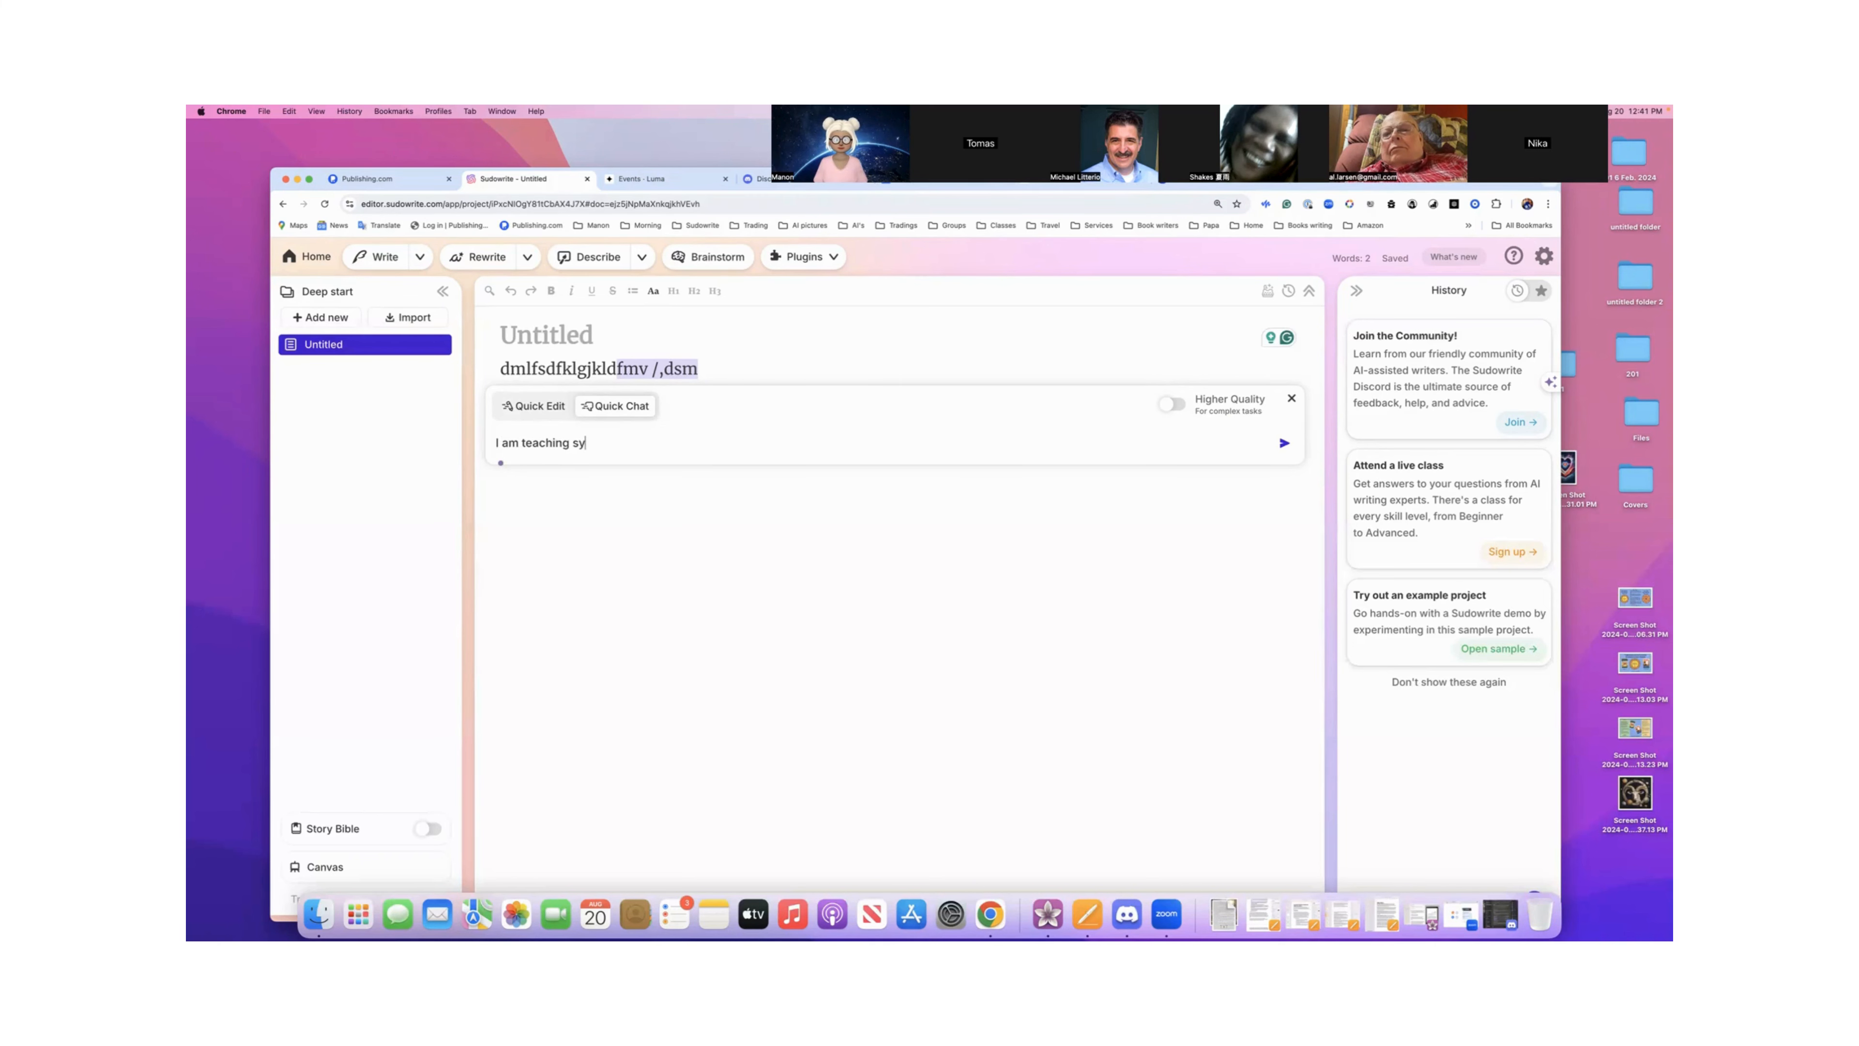
pyautogui.press('BackSpace')
pyautogui.write('udowrite and I need a small ')
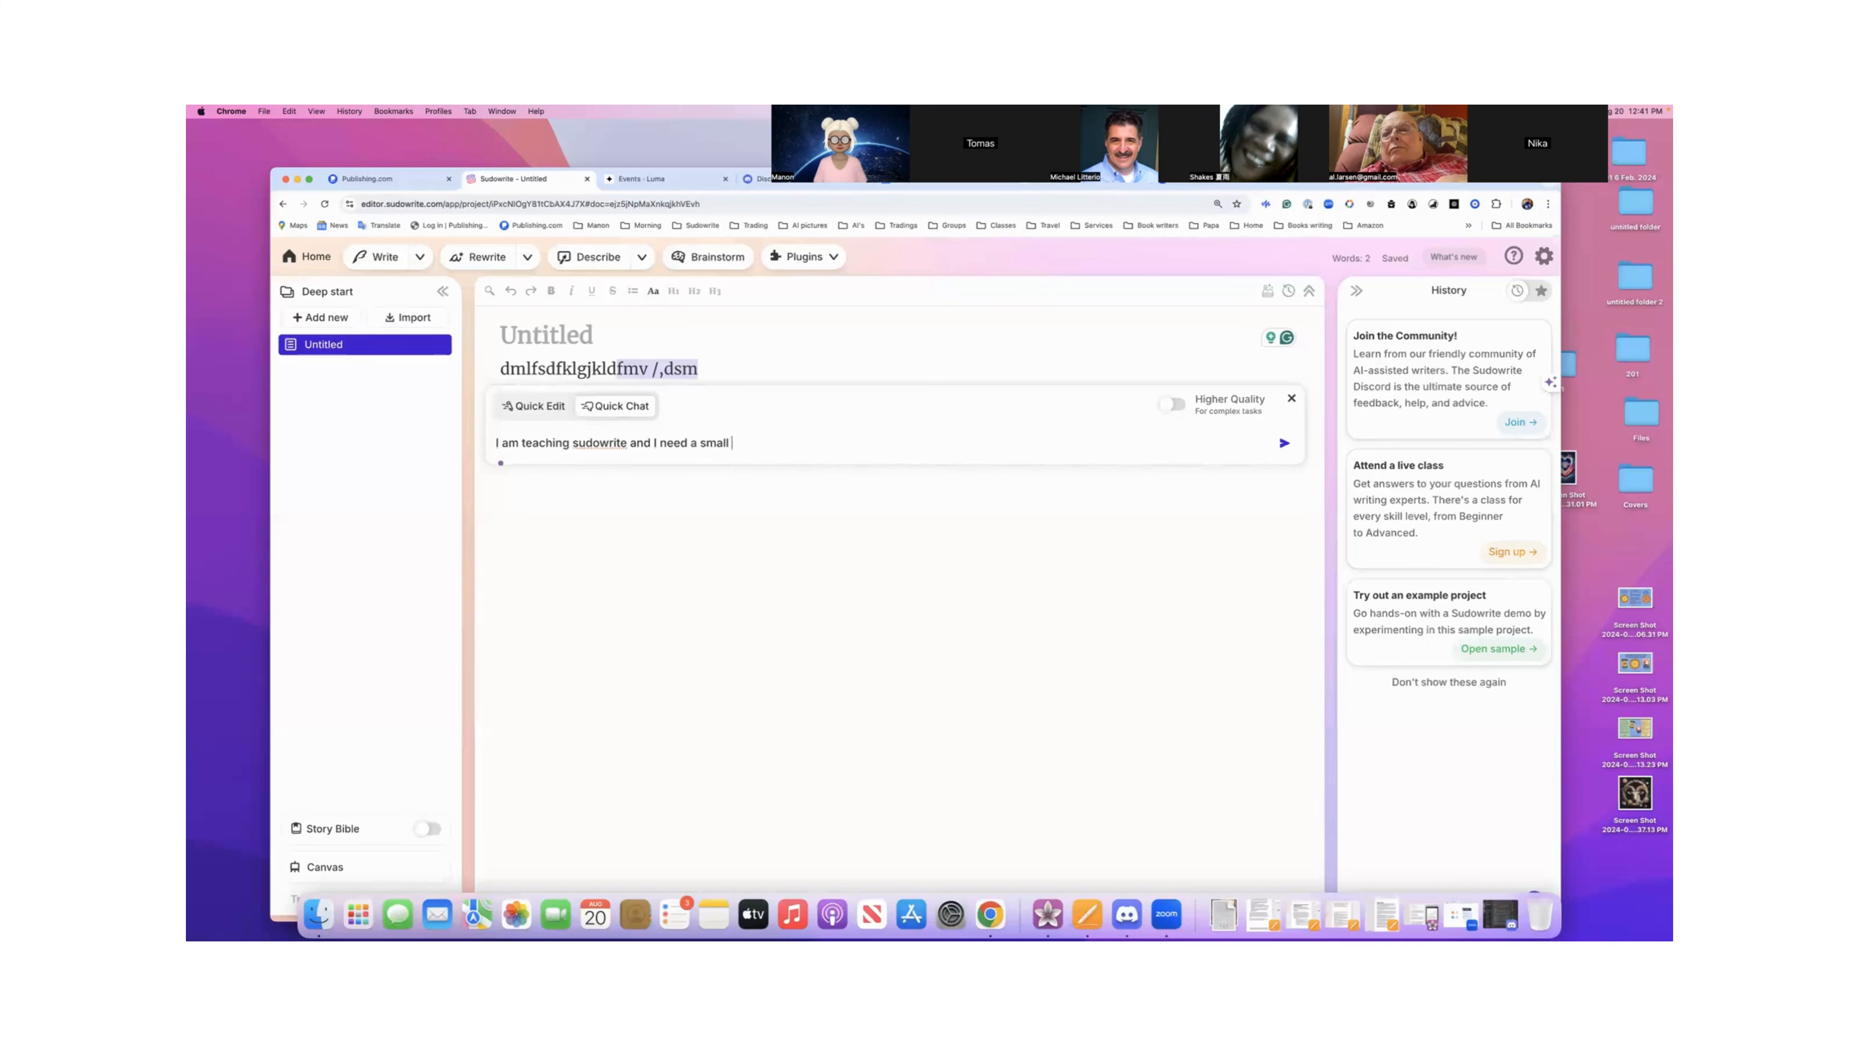
pyautogui.write('story.  Can you help?')
pyautogui.click(1284, 444)
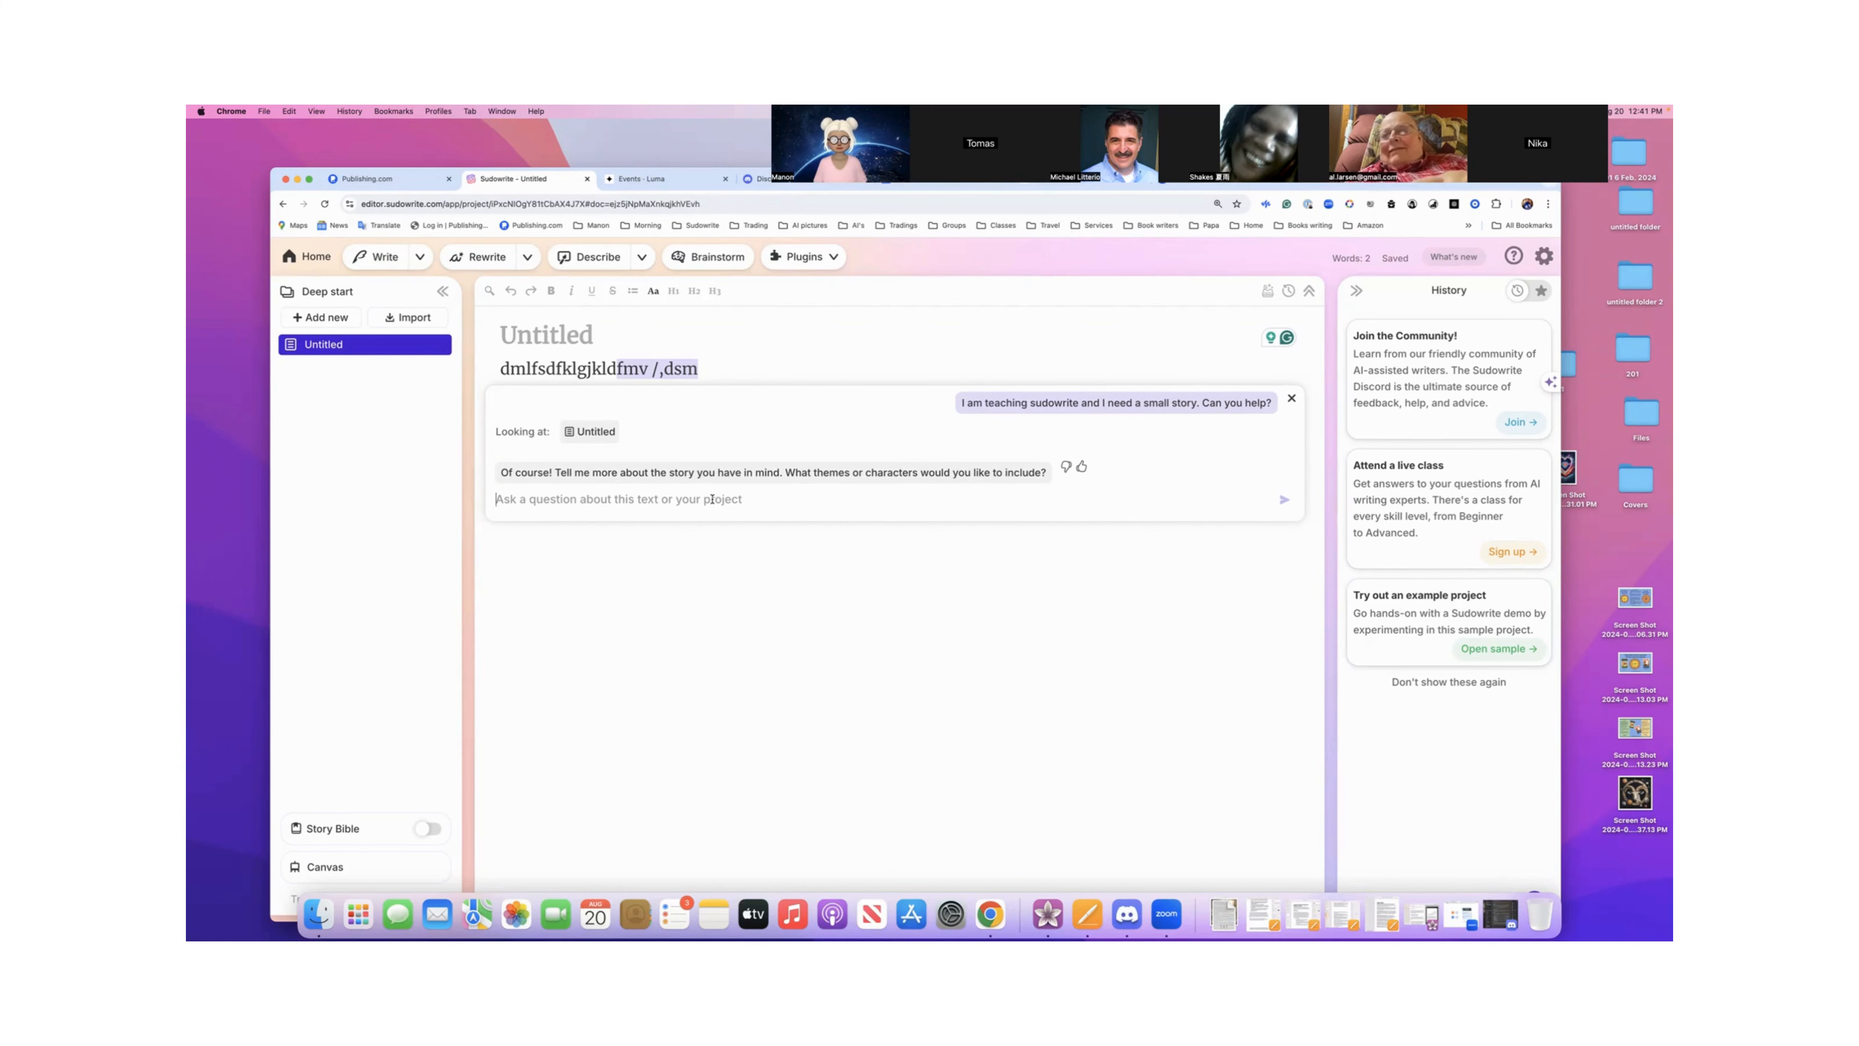
# - Start the Quick Chat reply about the story's themes with "American politics, injustist"
pyautogui.write('America')
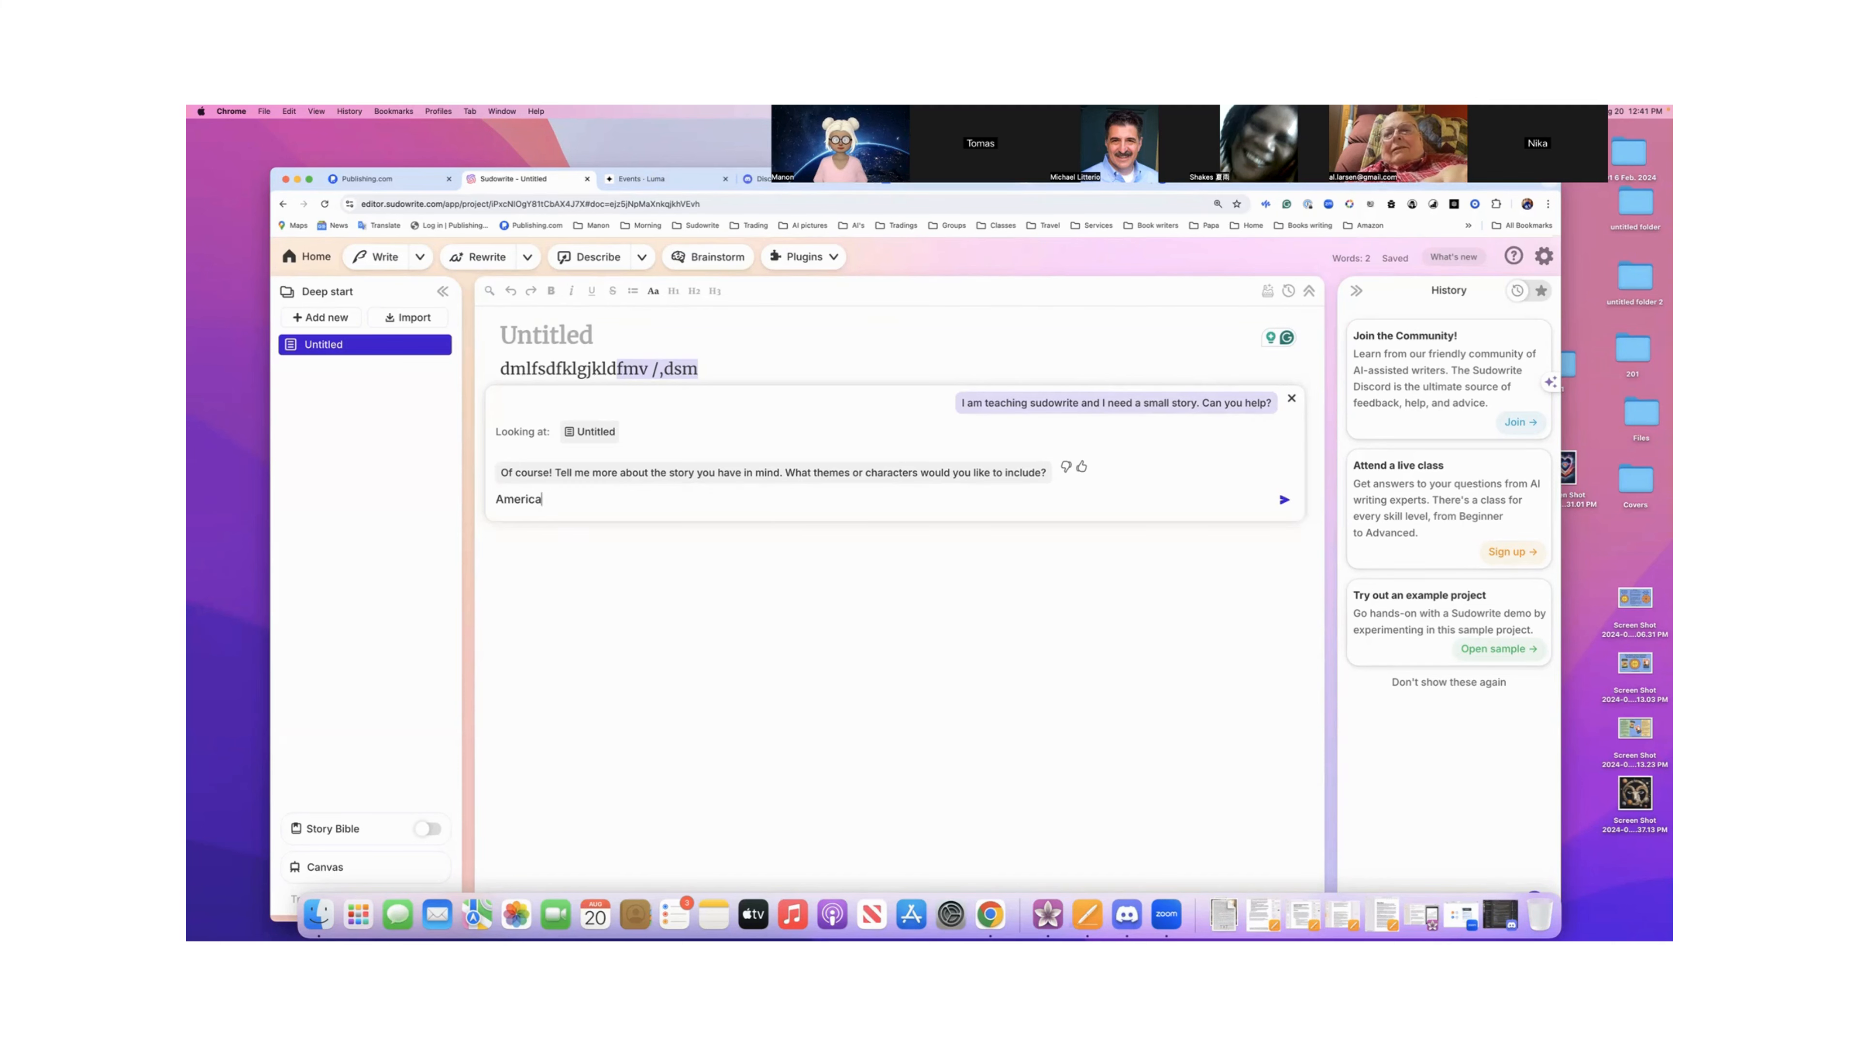
pyautogui.write('n polir')
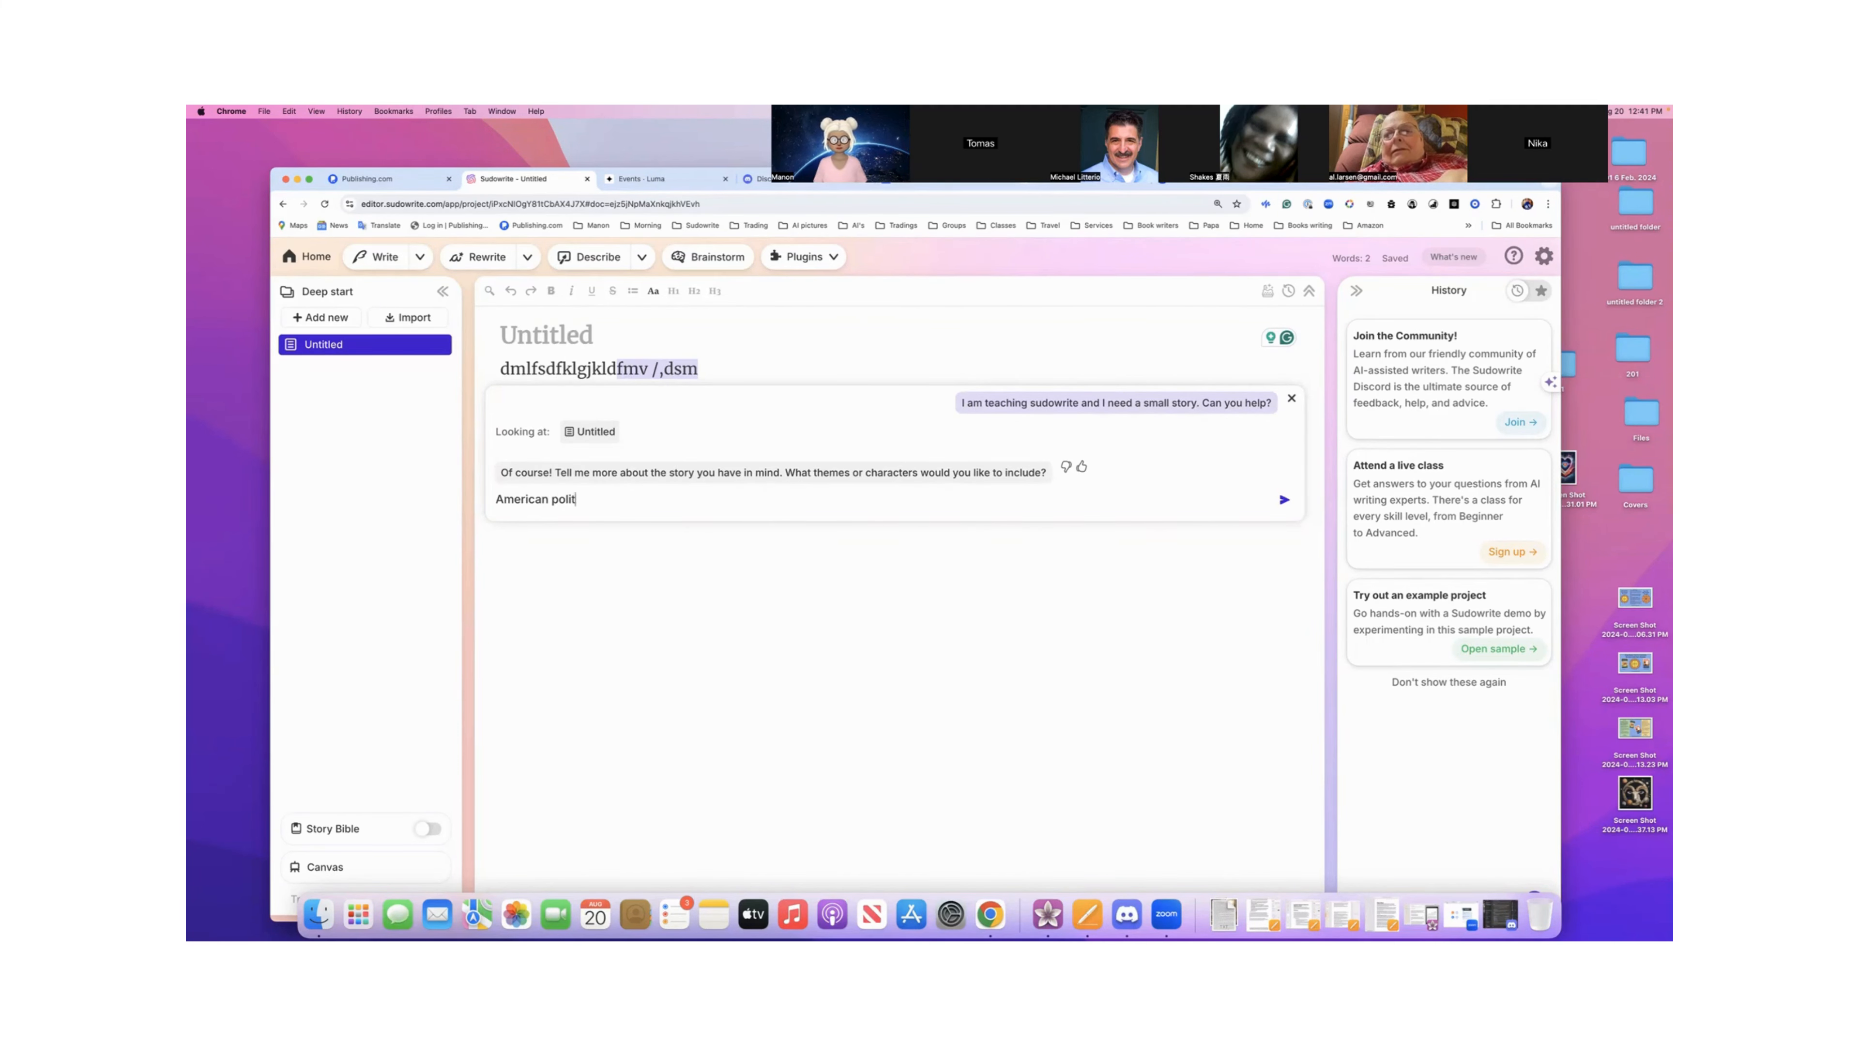
pyautogui.write('ics, i')
pyautogui.write('njustist')
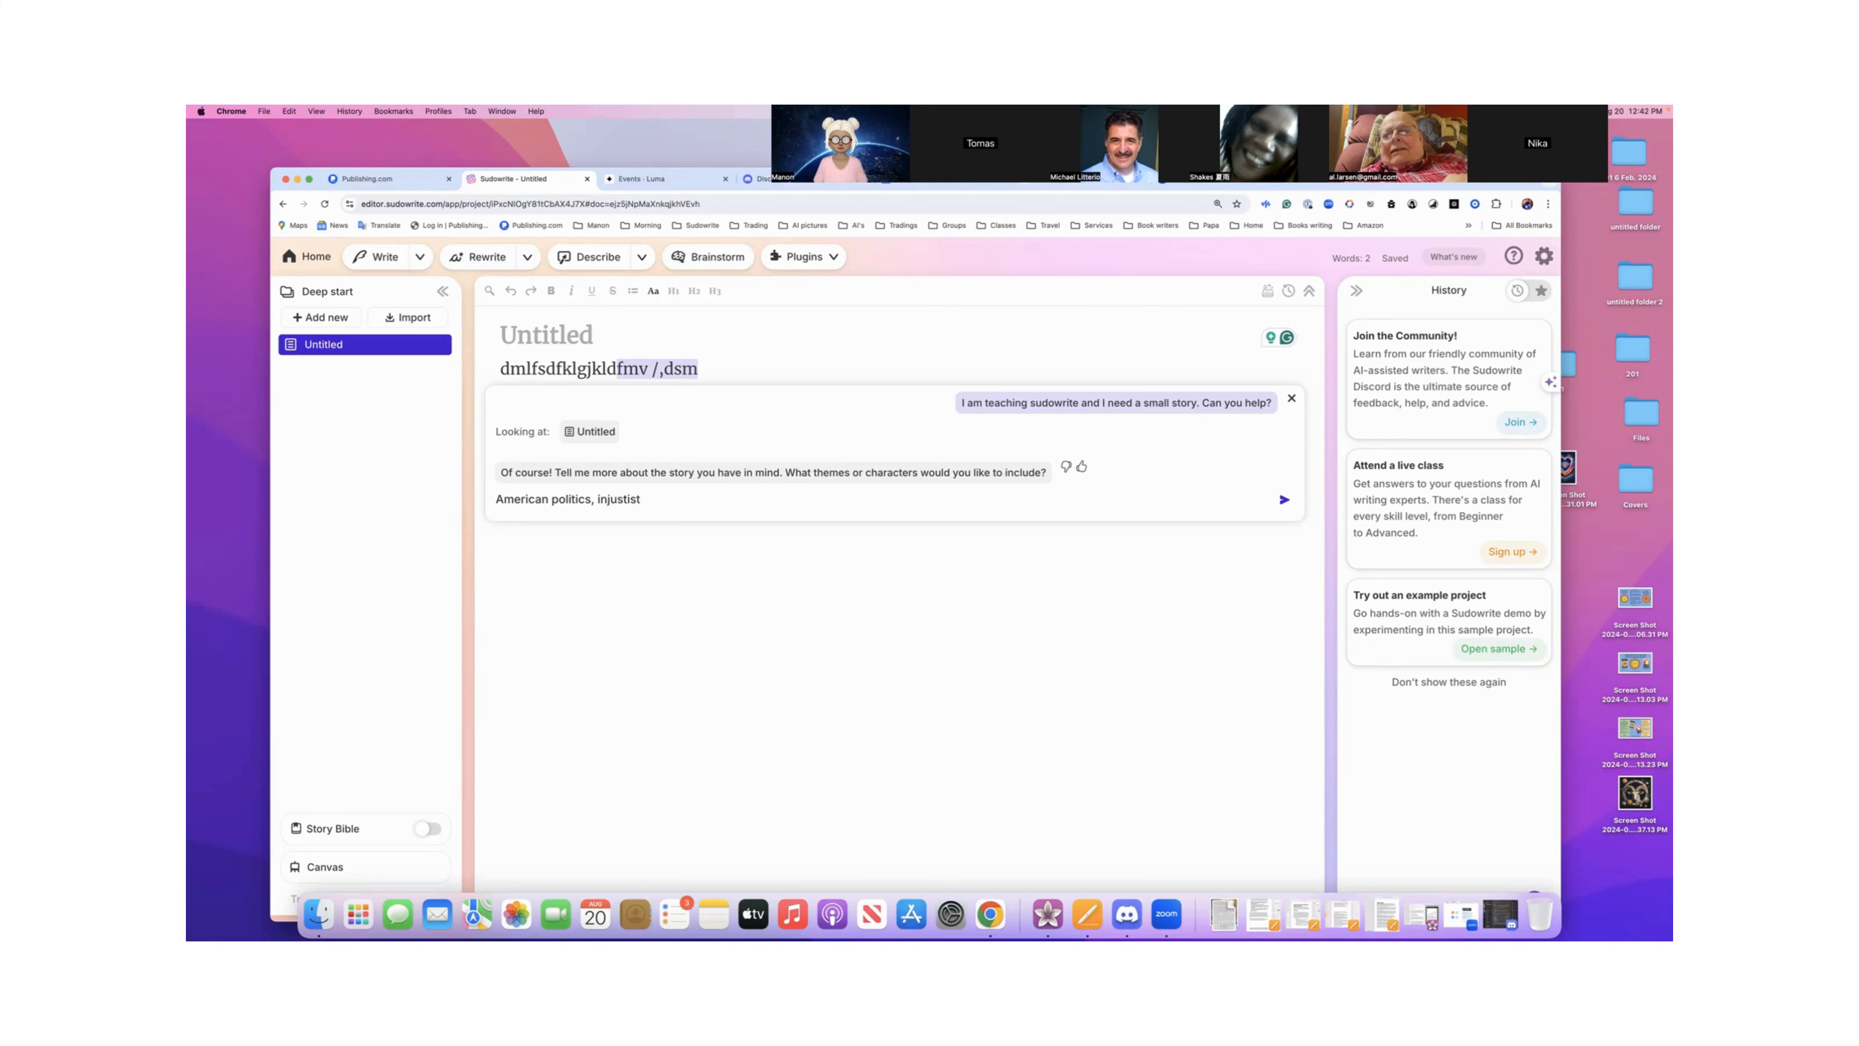
# - Try to correct the spelling of "injustist" in the unsent chat reply
pyautogui.rightClick(646, 495)
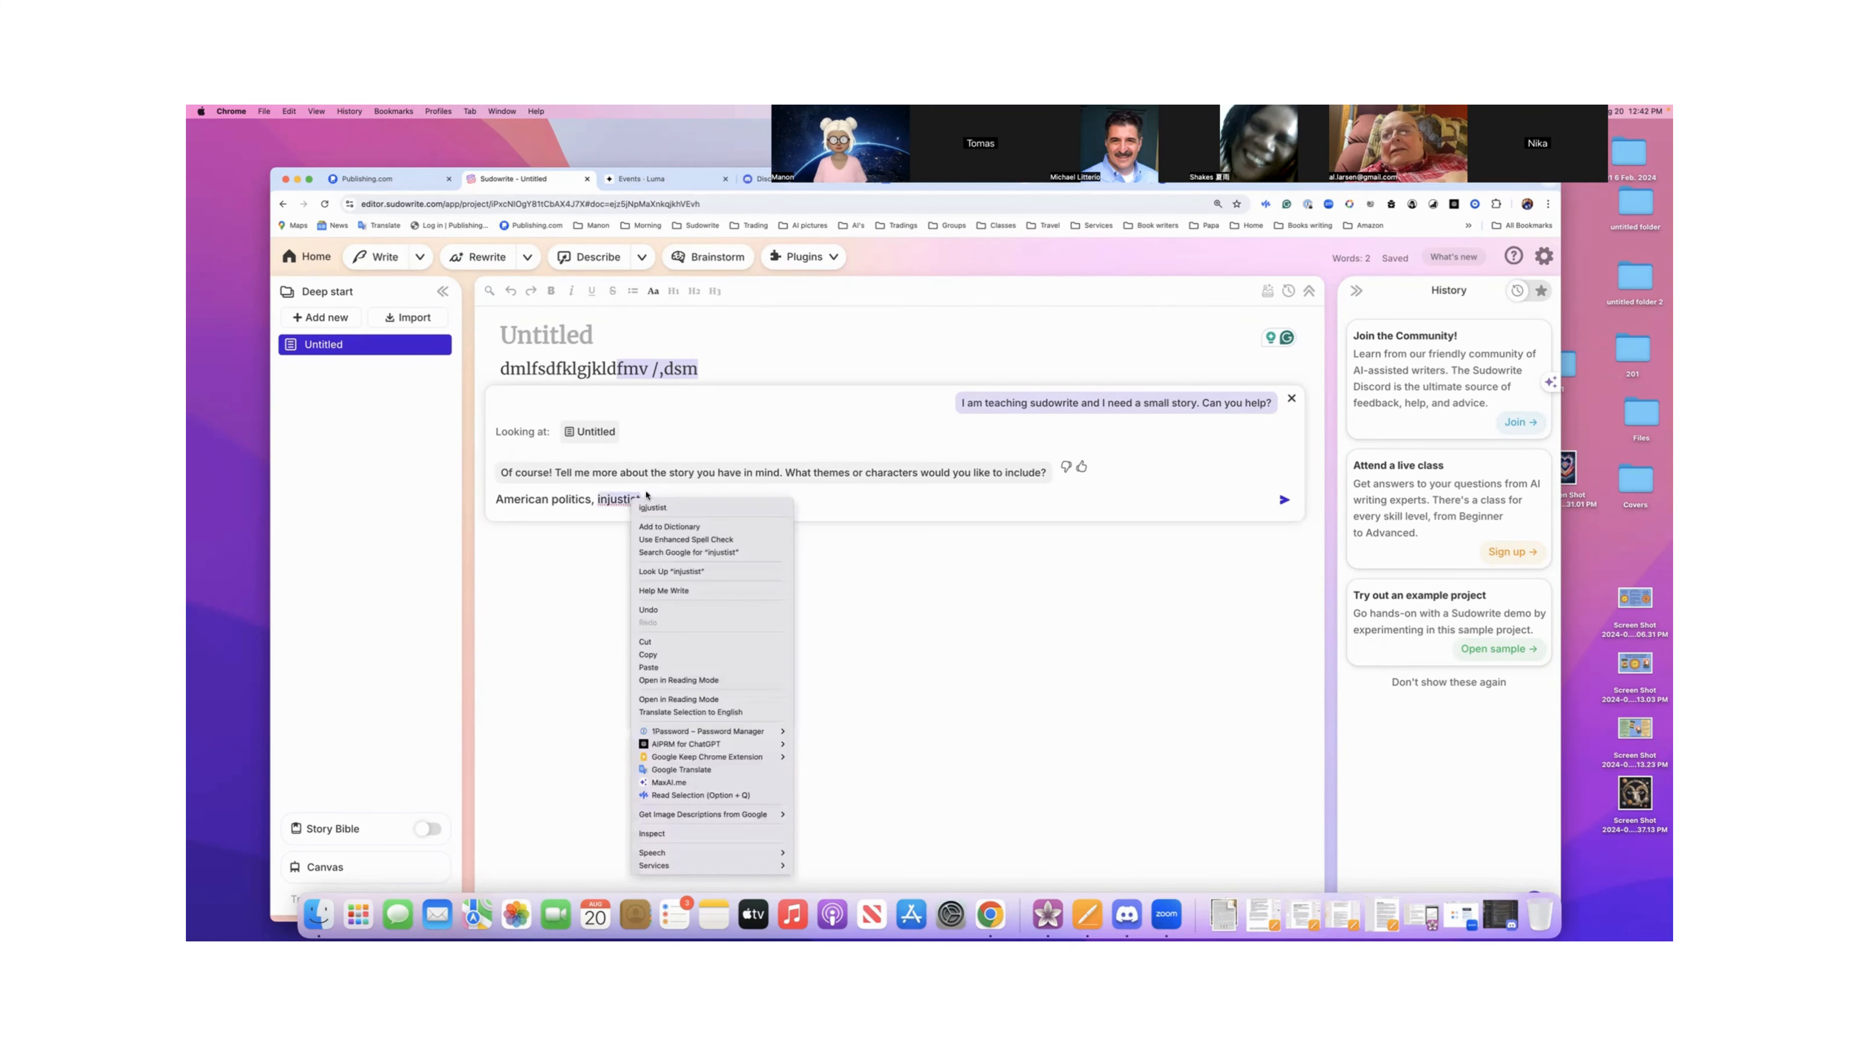
pyautogui.click(652, 506)
pyautogui.doubleClick(612, 499)
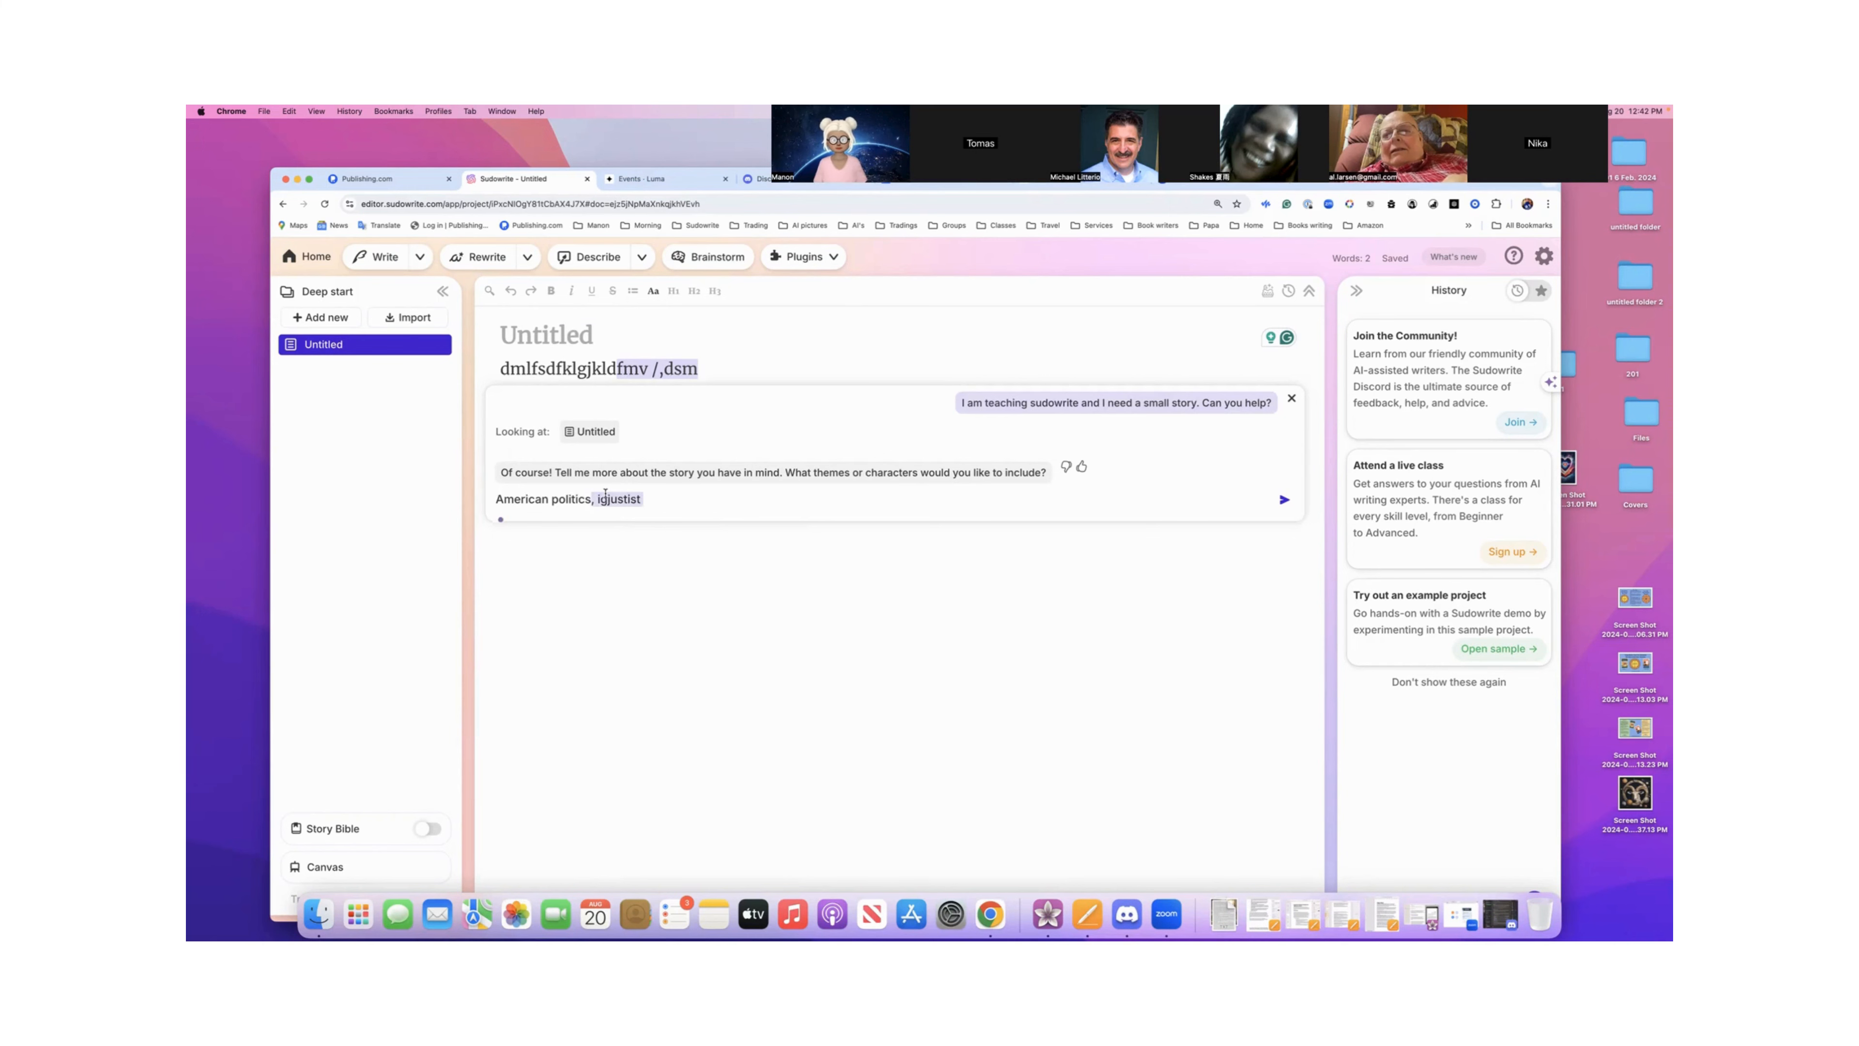
pyautogui.click(644, 500)
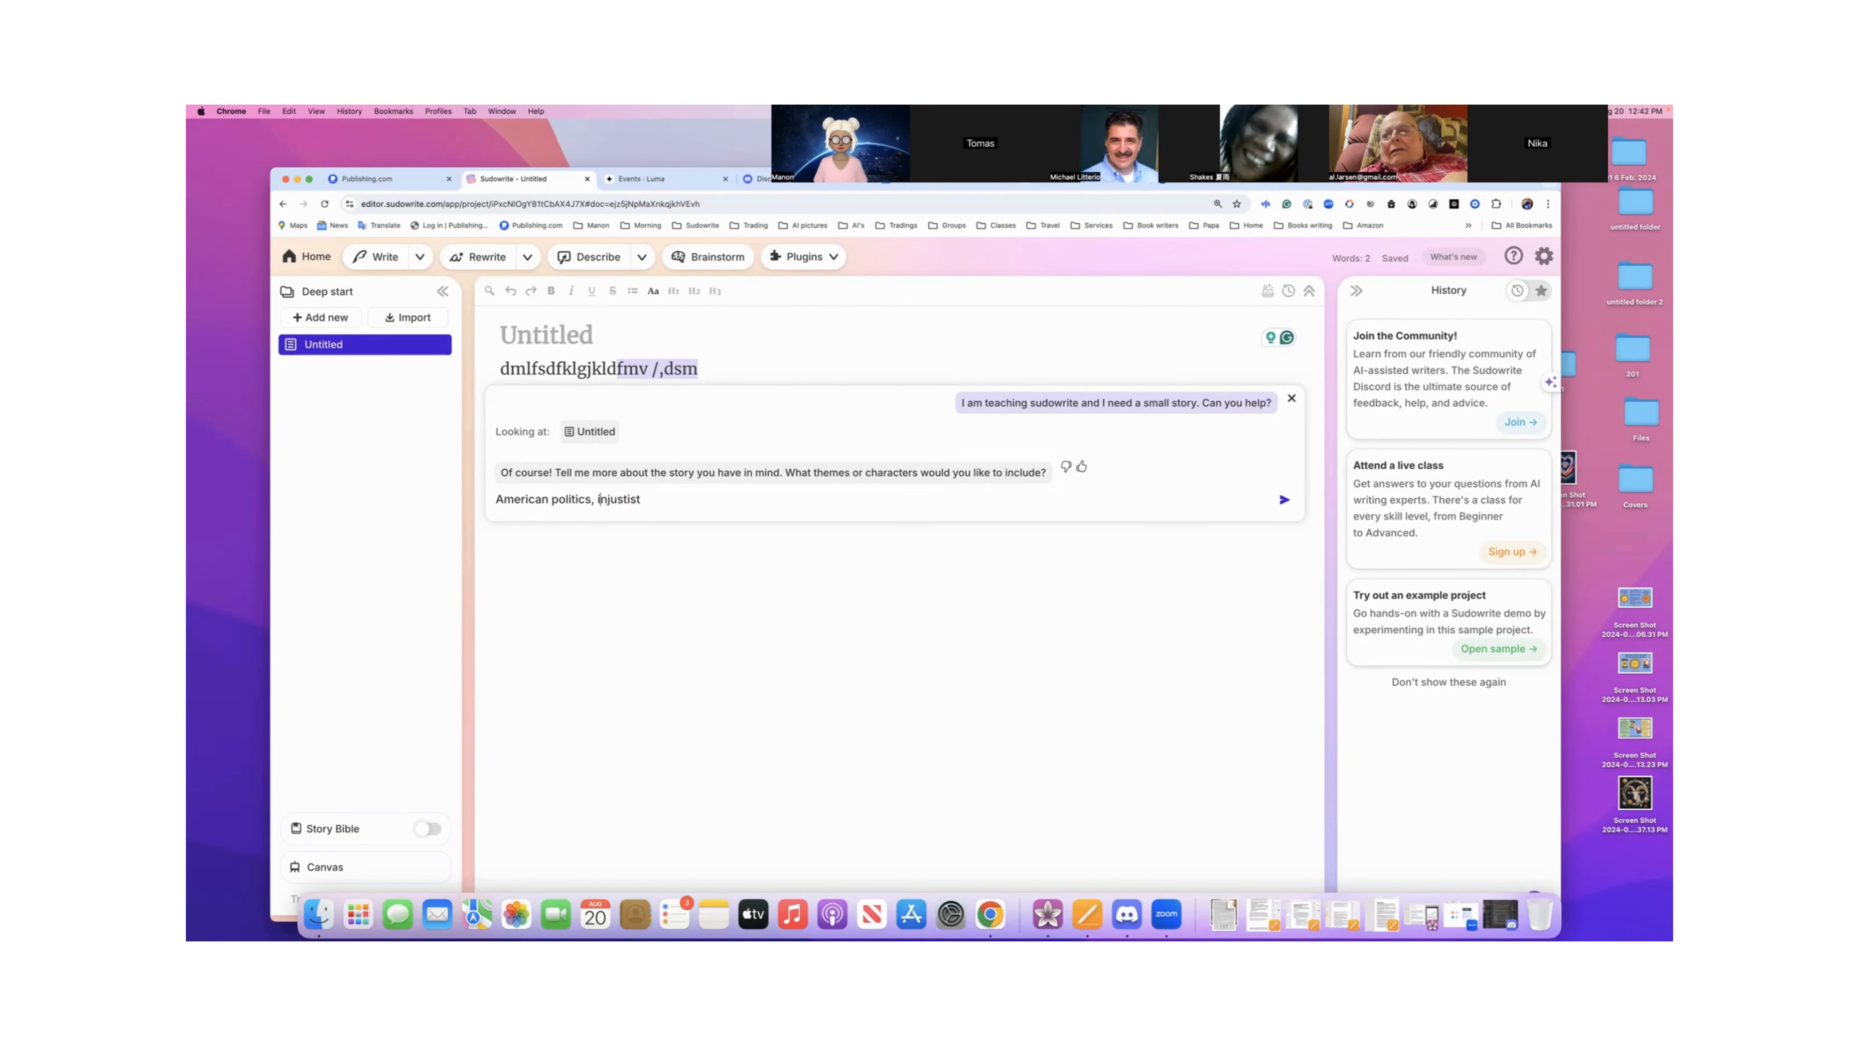
pyautogui.rightClick(625, 497)
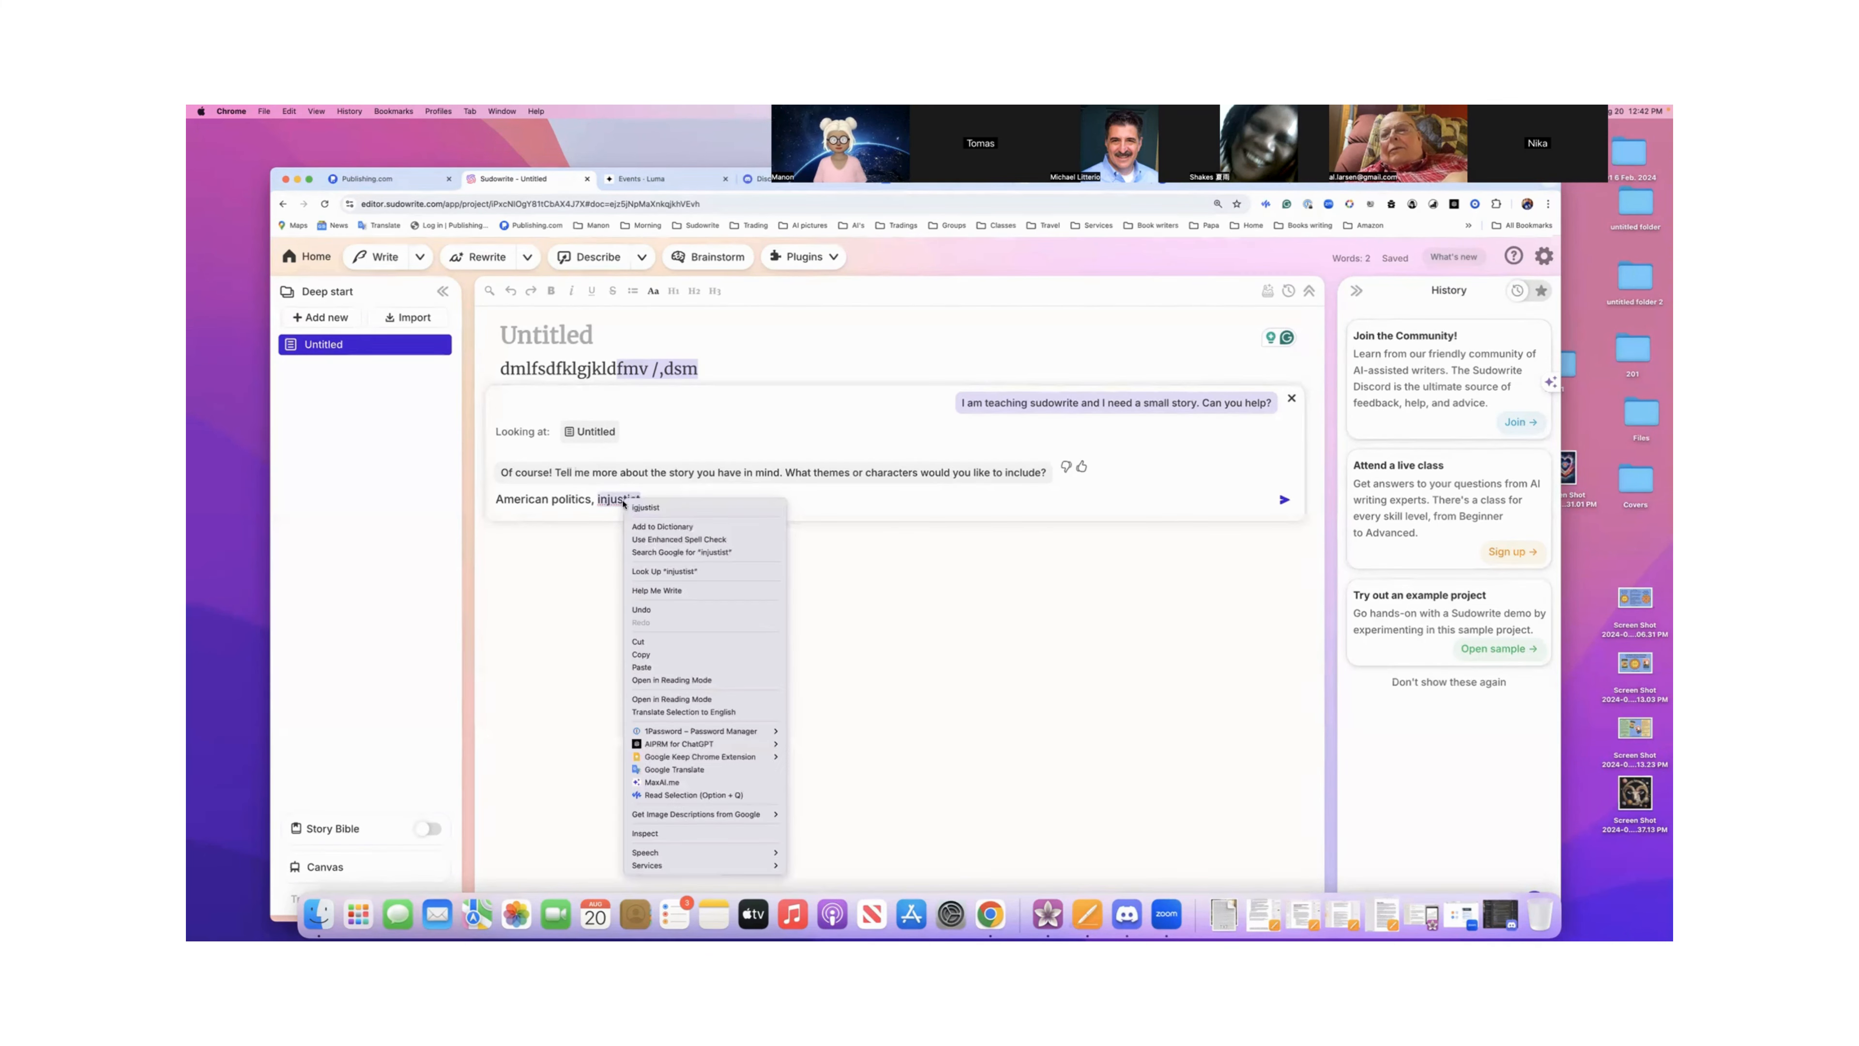
pyautogui.press('Escape')
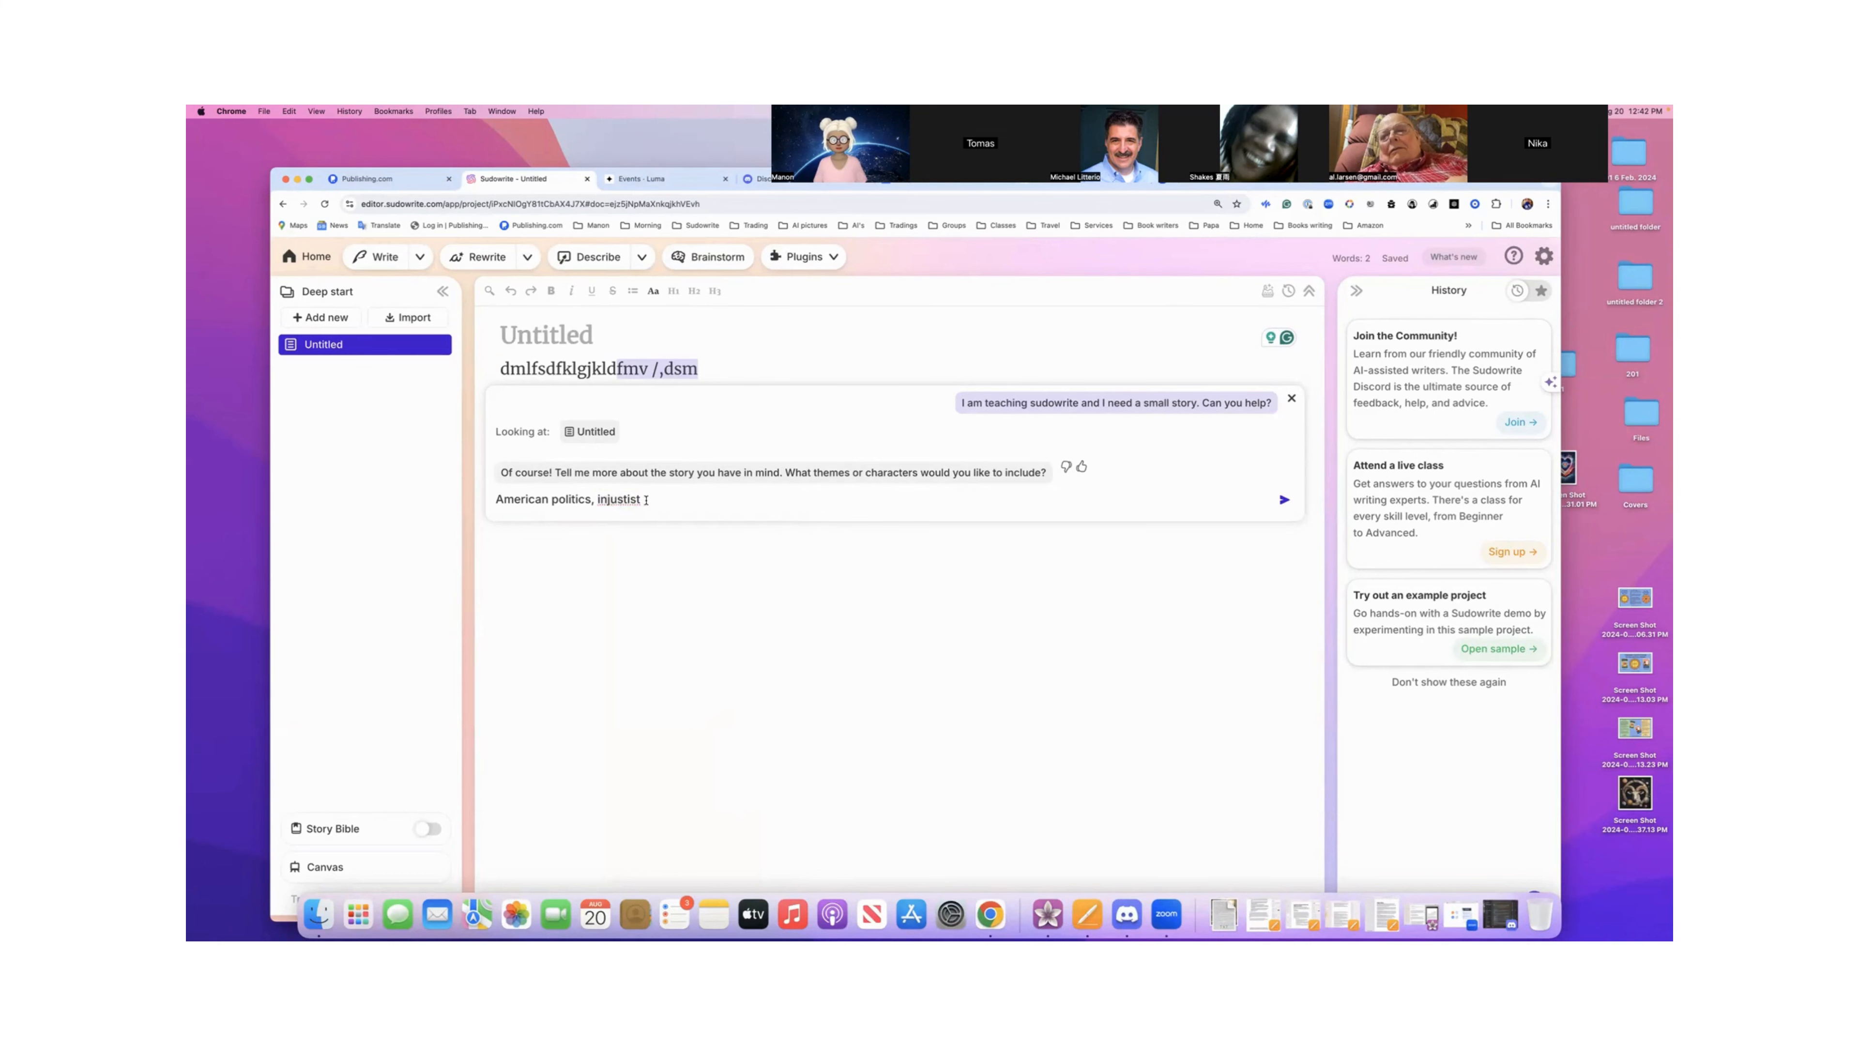
# - Complete the chat reply with "corruption with romance. Brothers and sisters as characters." and send it
pyautogui.write('orruption with romance')
pyautogui.write('.')
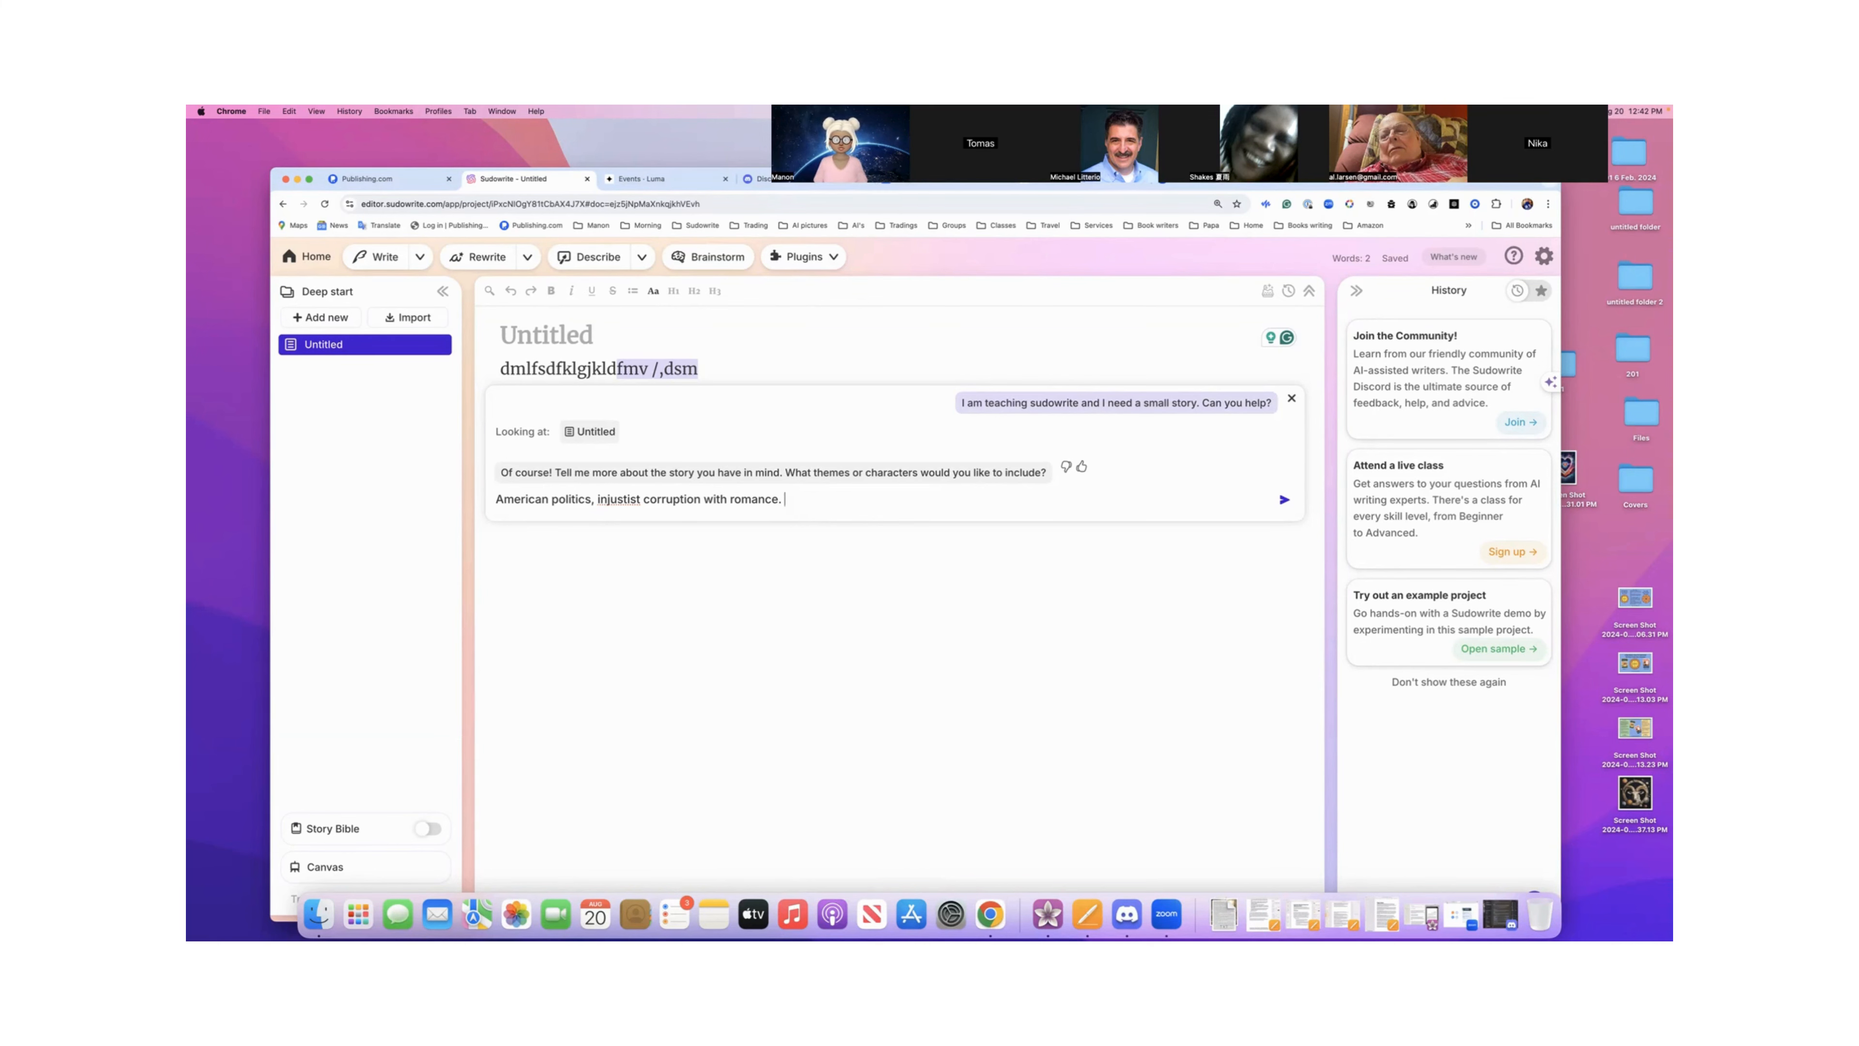
pyautogui.write(' Brothers a')
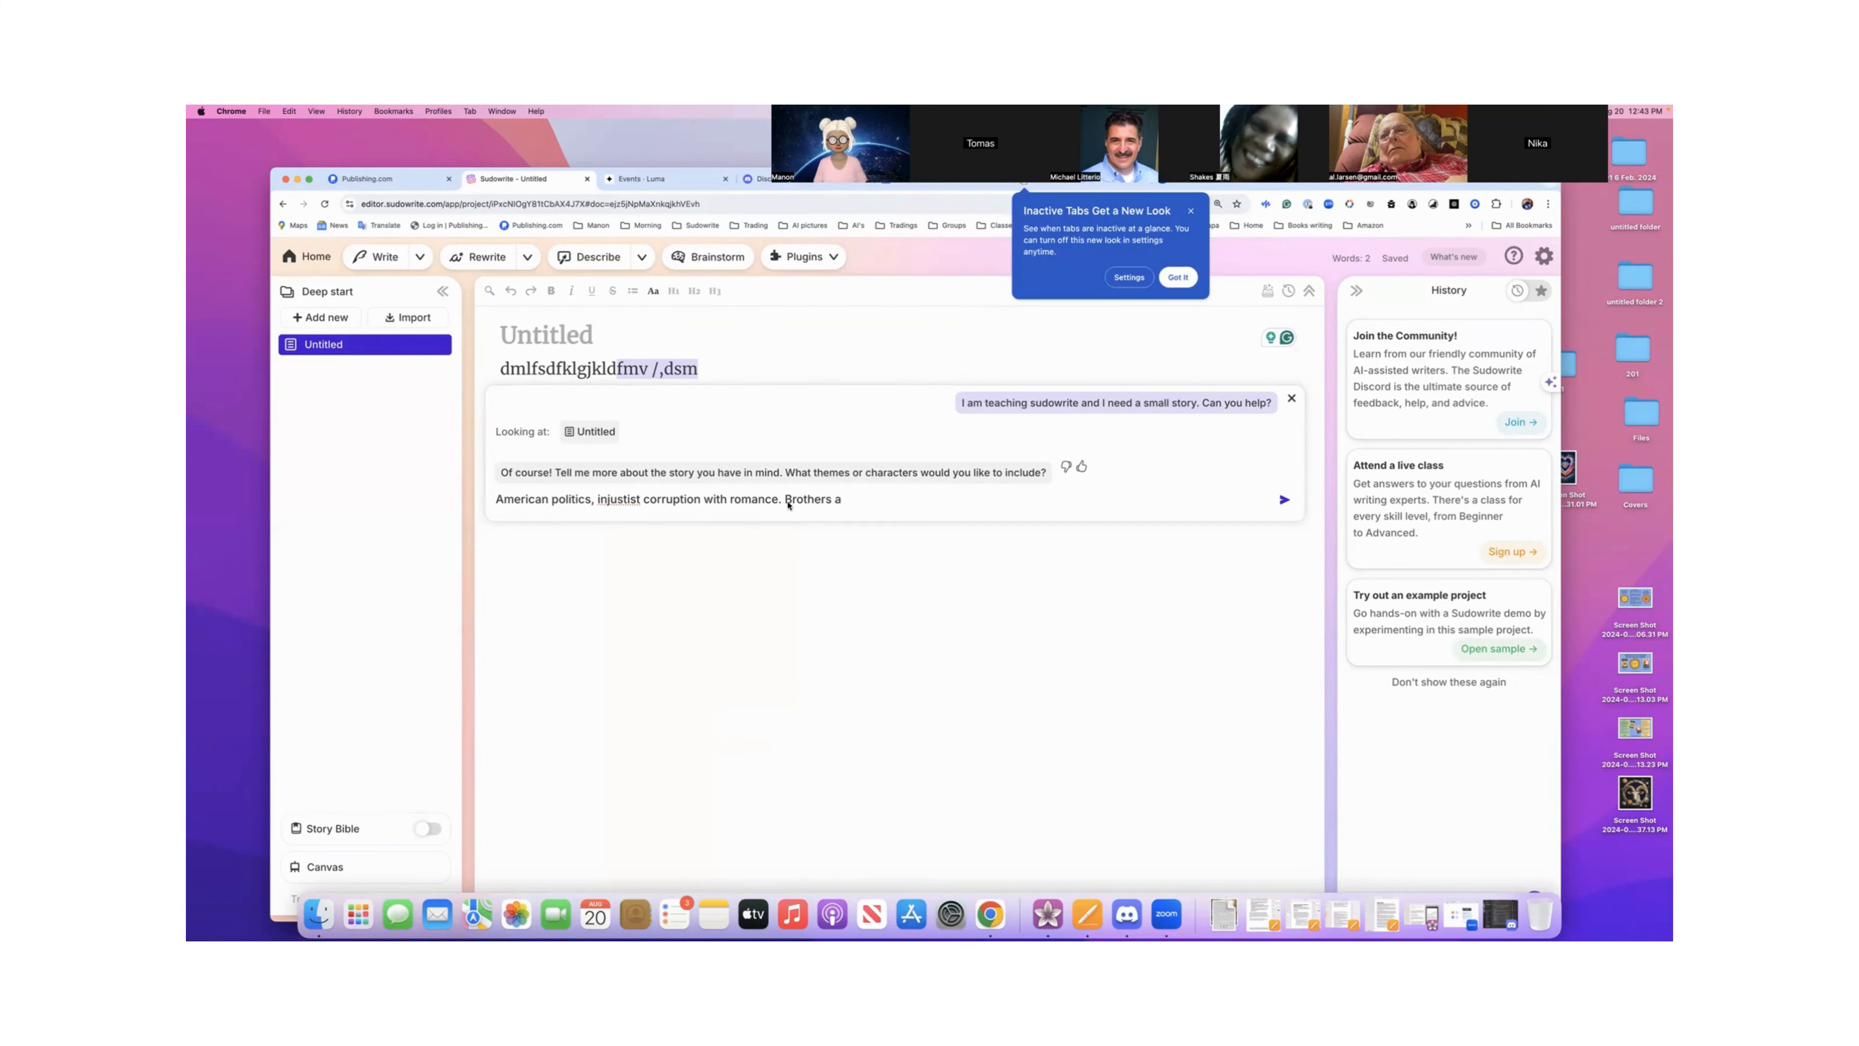
pyautogui.write('nd sisters as characters.')
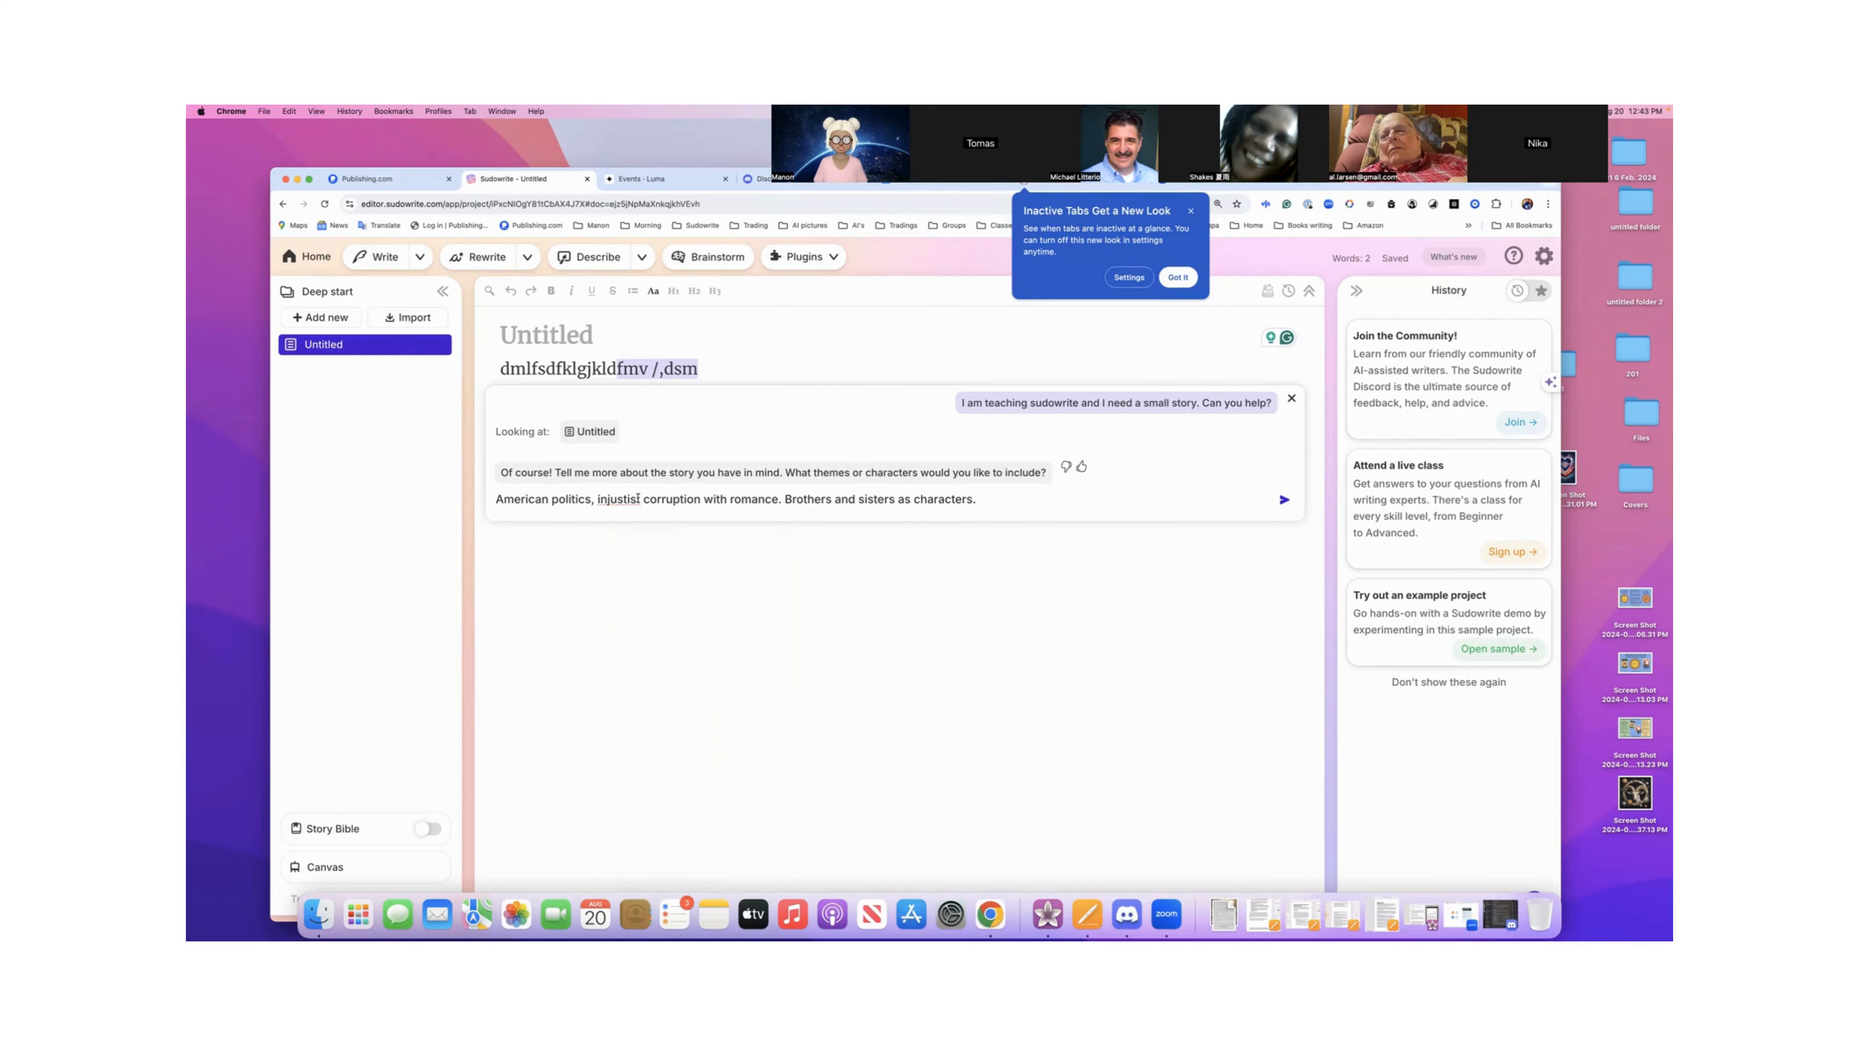
pyautogui.click(1284, 502)
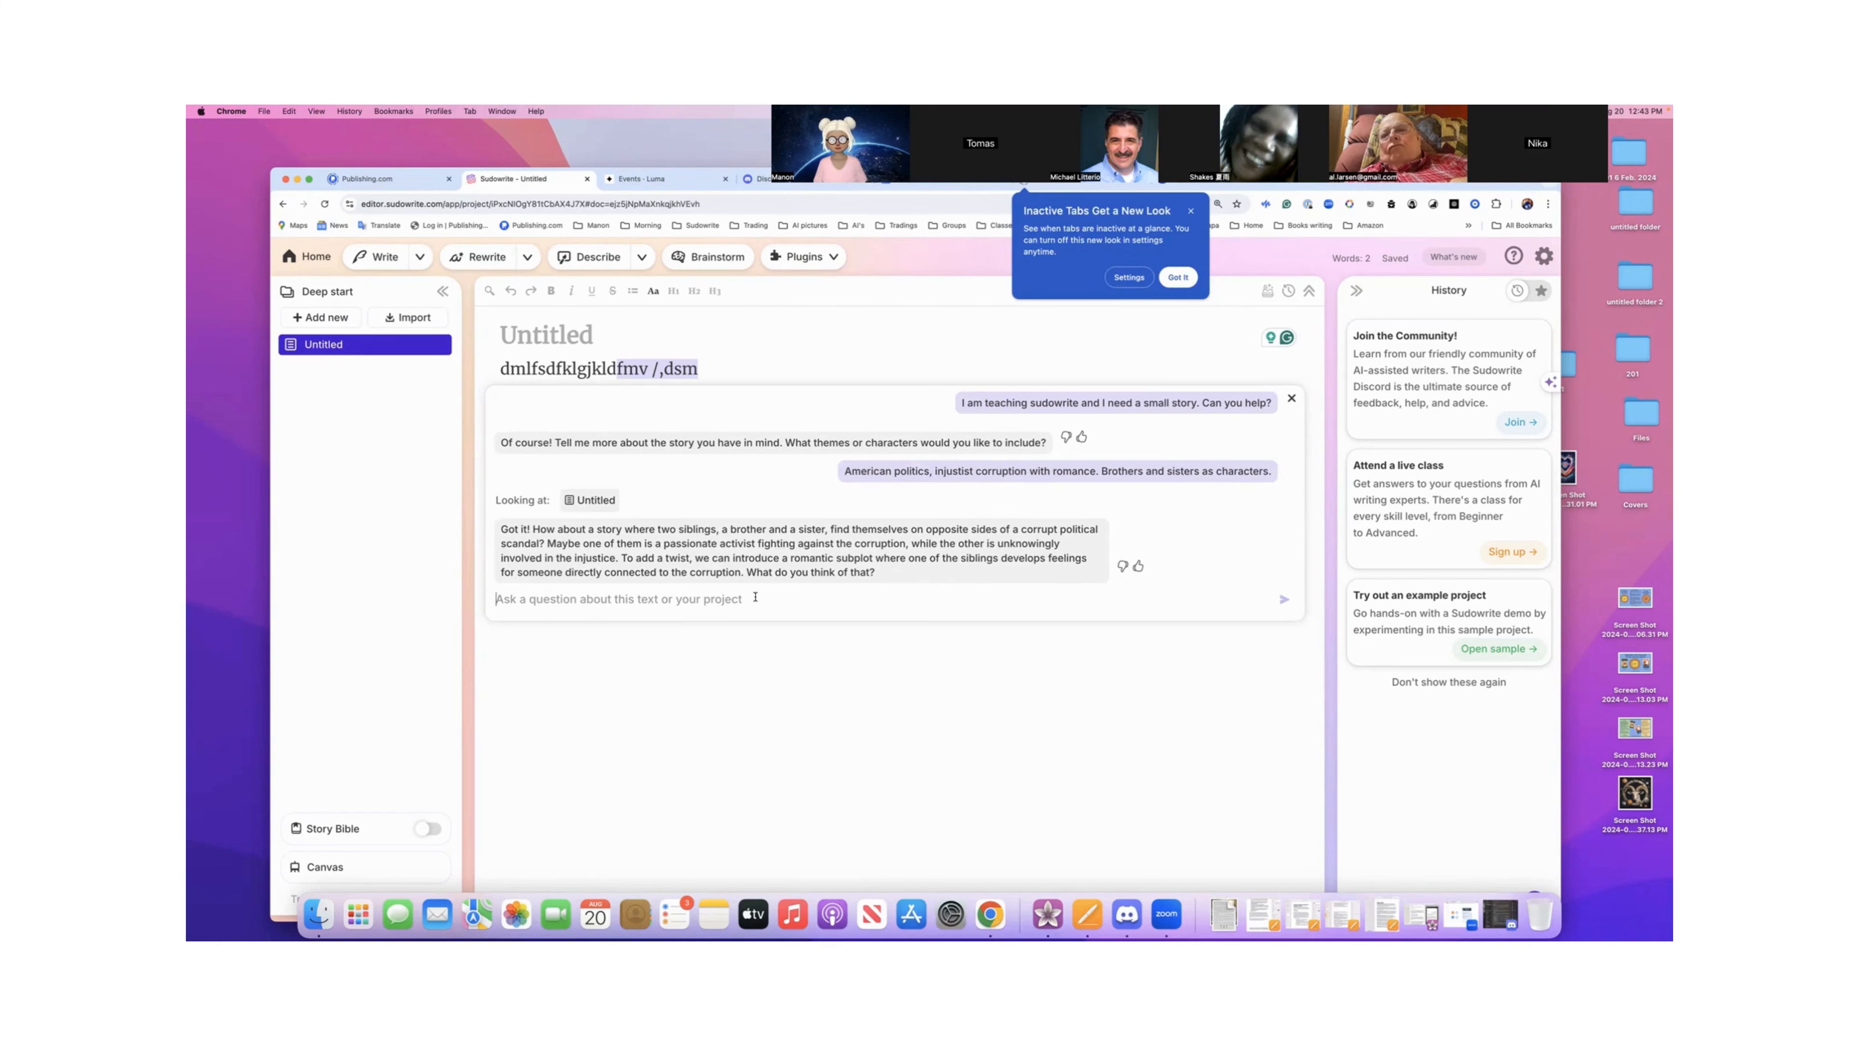
# - Answer the proposed sibling story idea in Quick Chat with "We love it"
pyautogui.write('We')
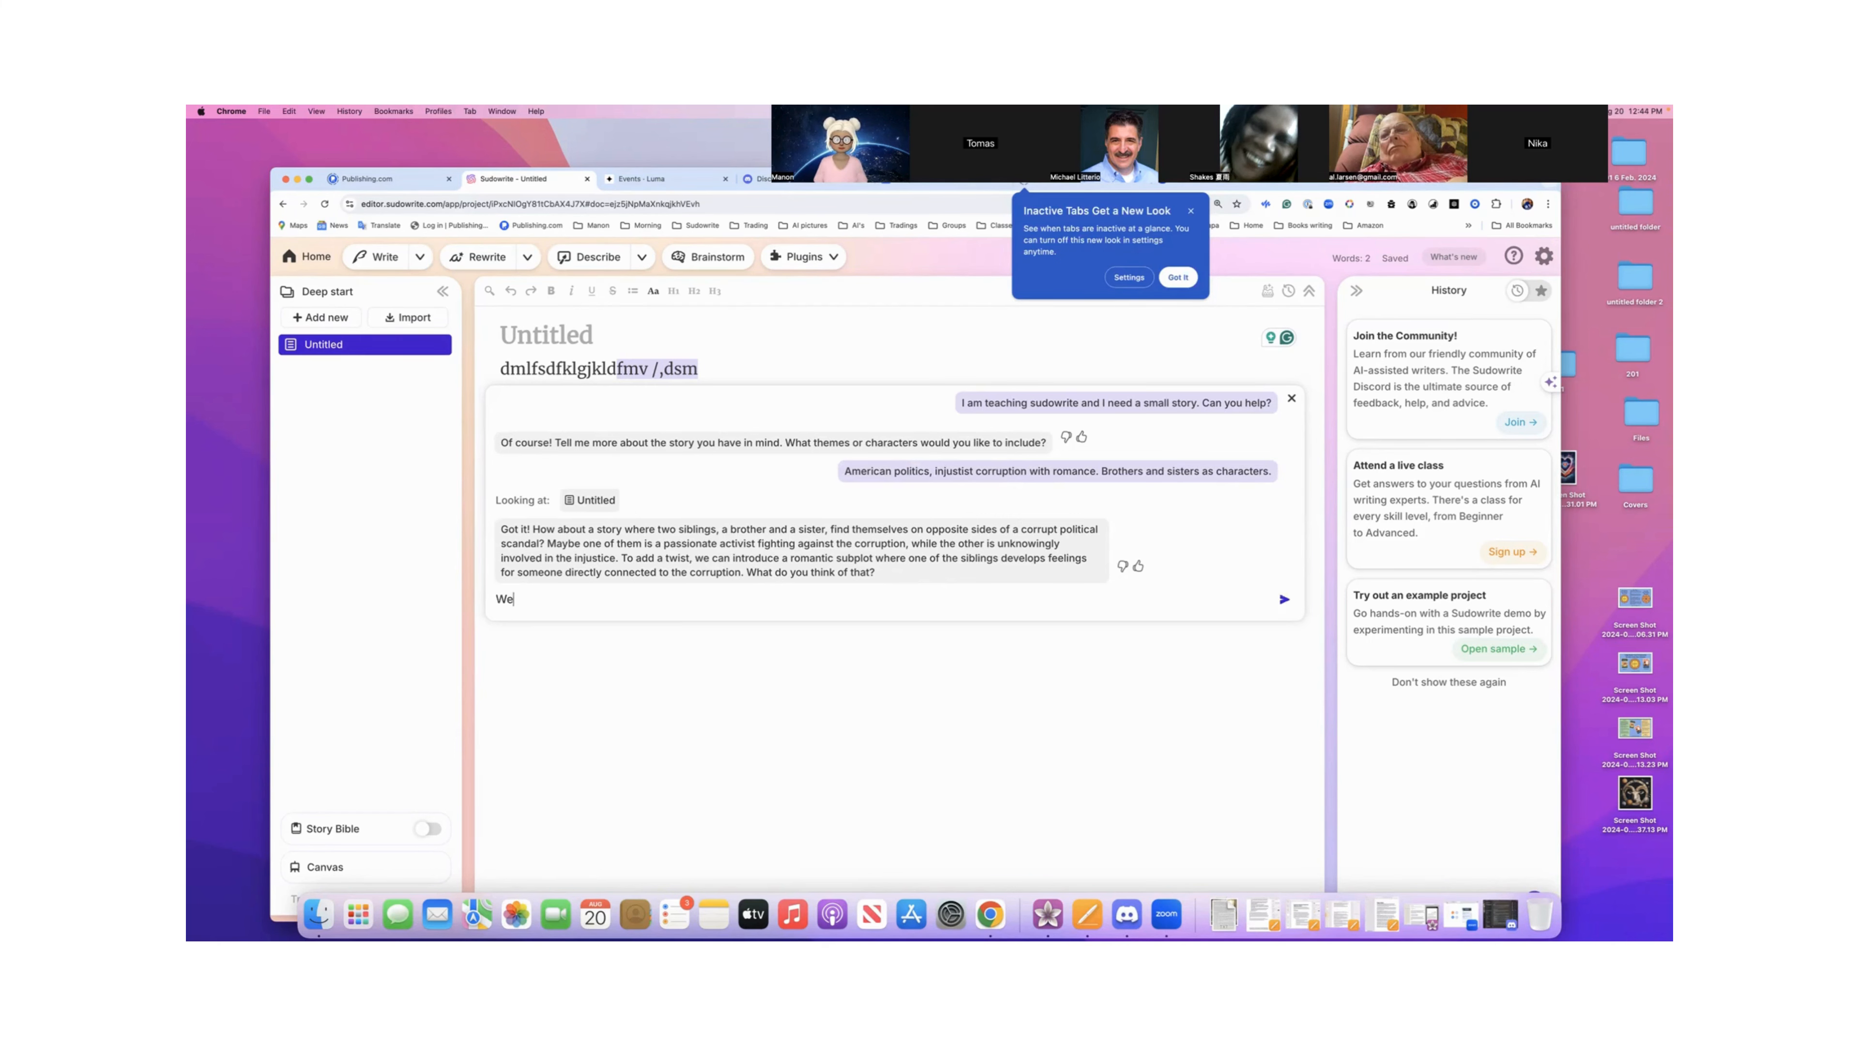
pyautogui.write(' love it')
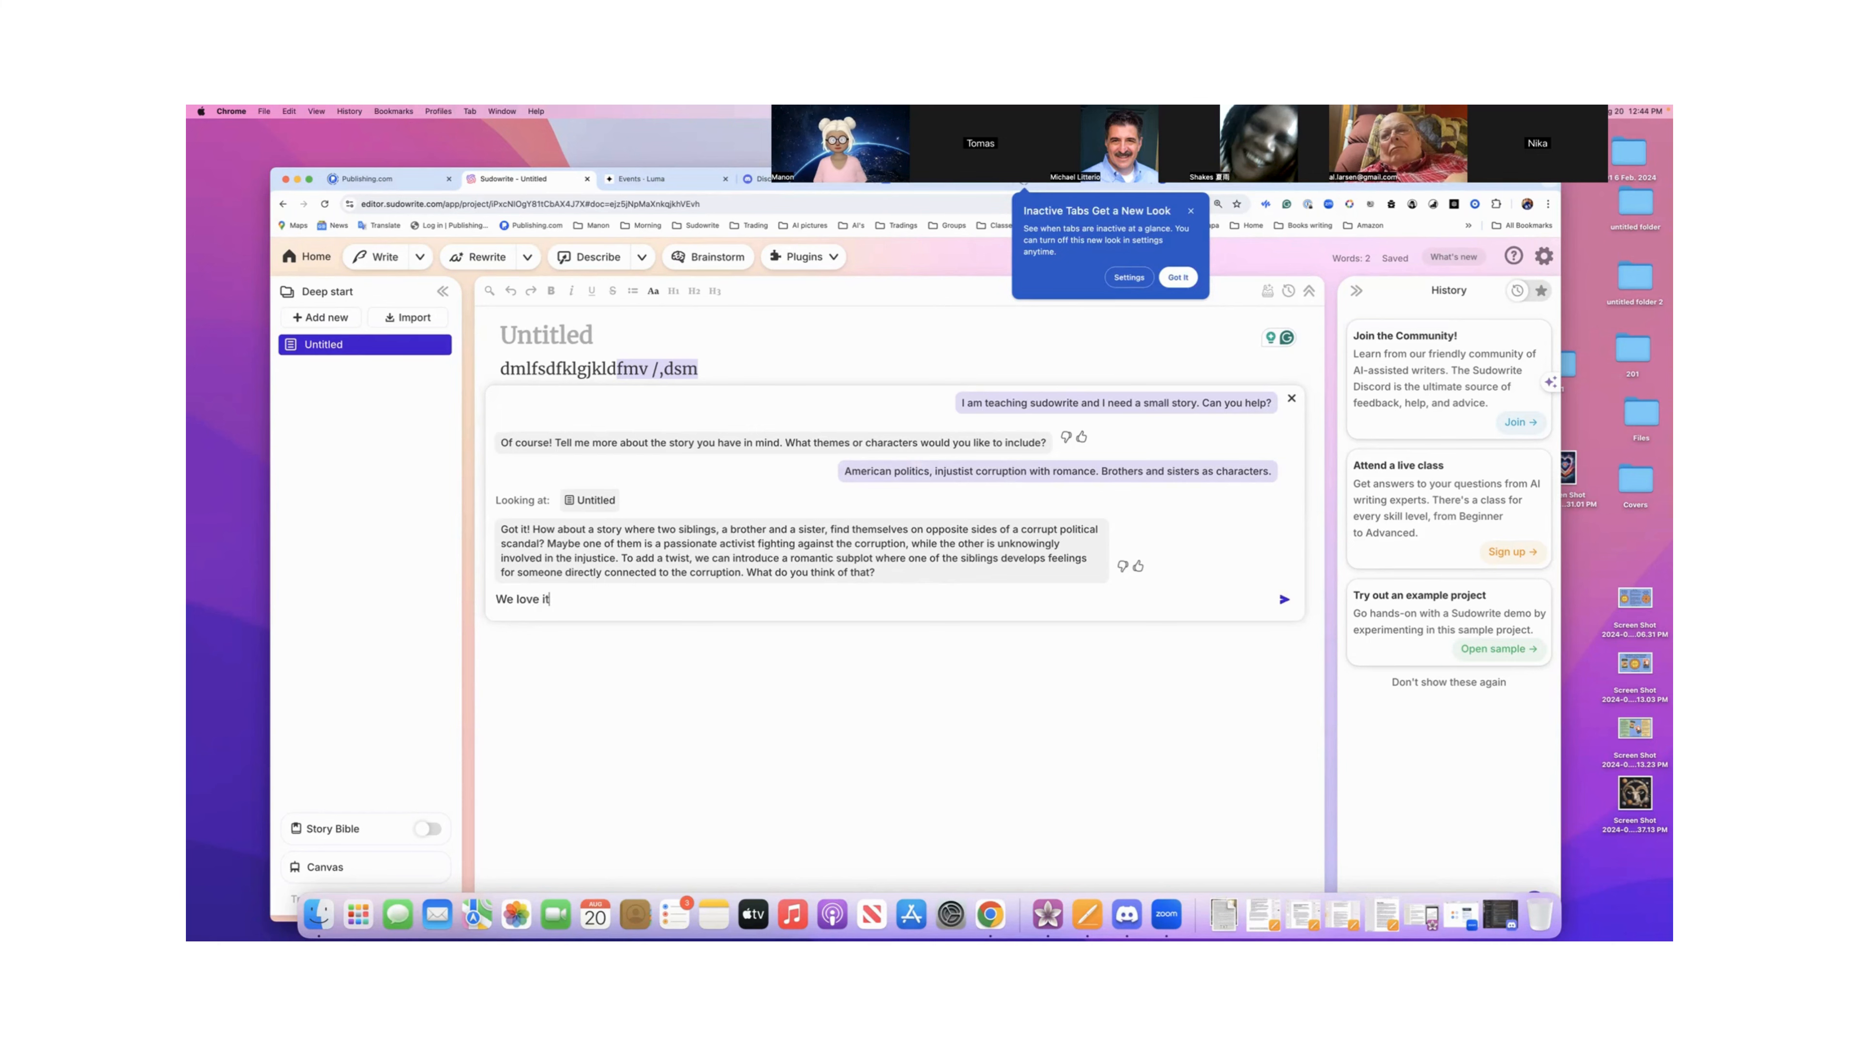
pyautogui.press('Return')
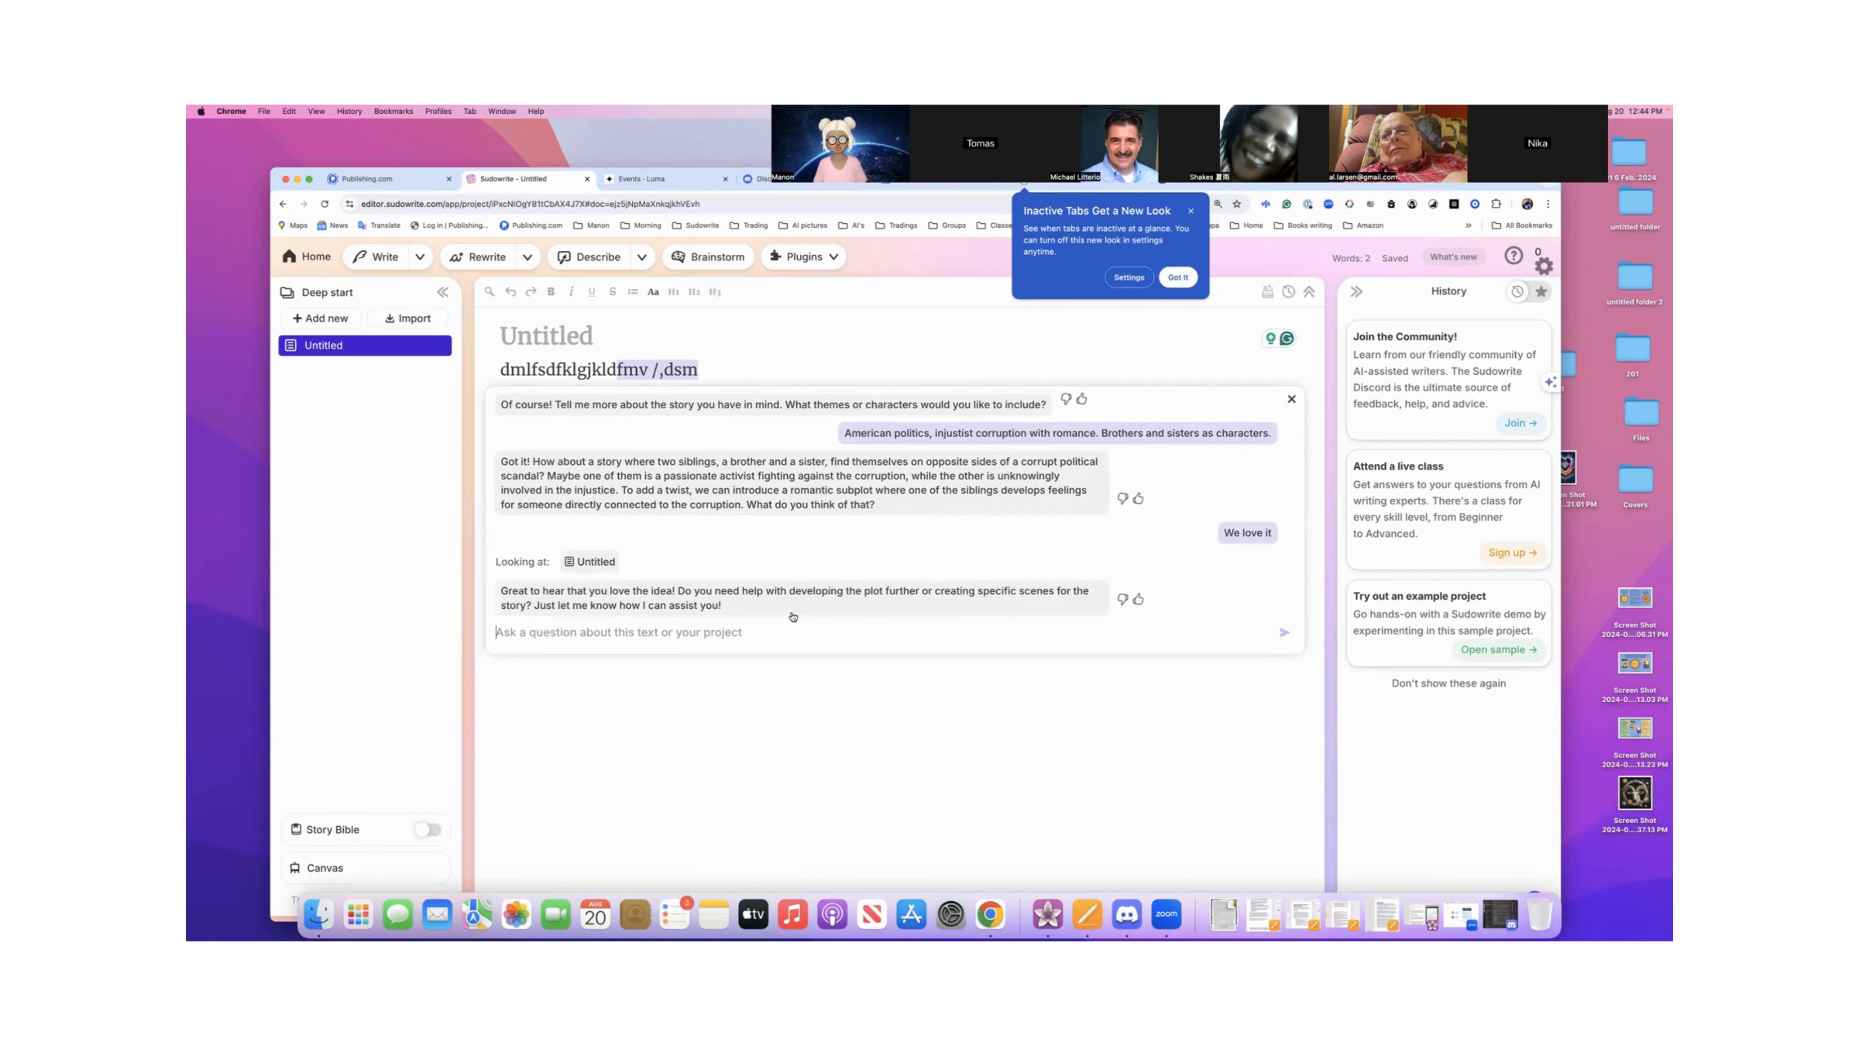
# - Send the Quick Chat request "Write the synopsis of the story, please."
pyautogui.write('Ca')
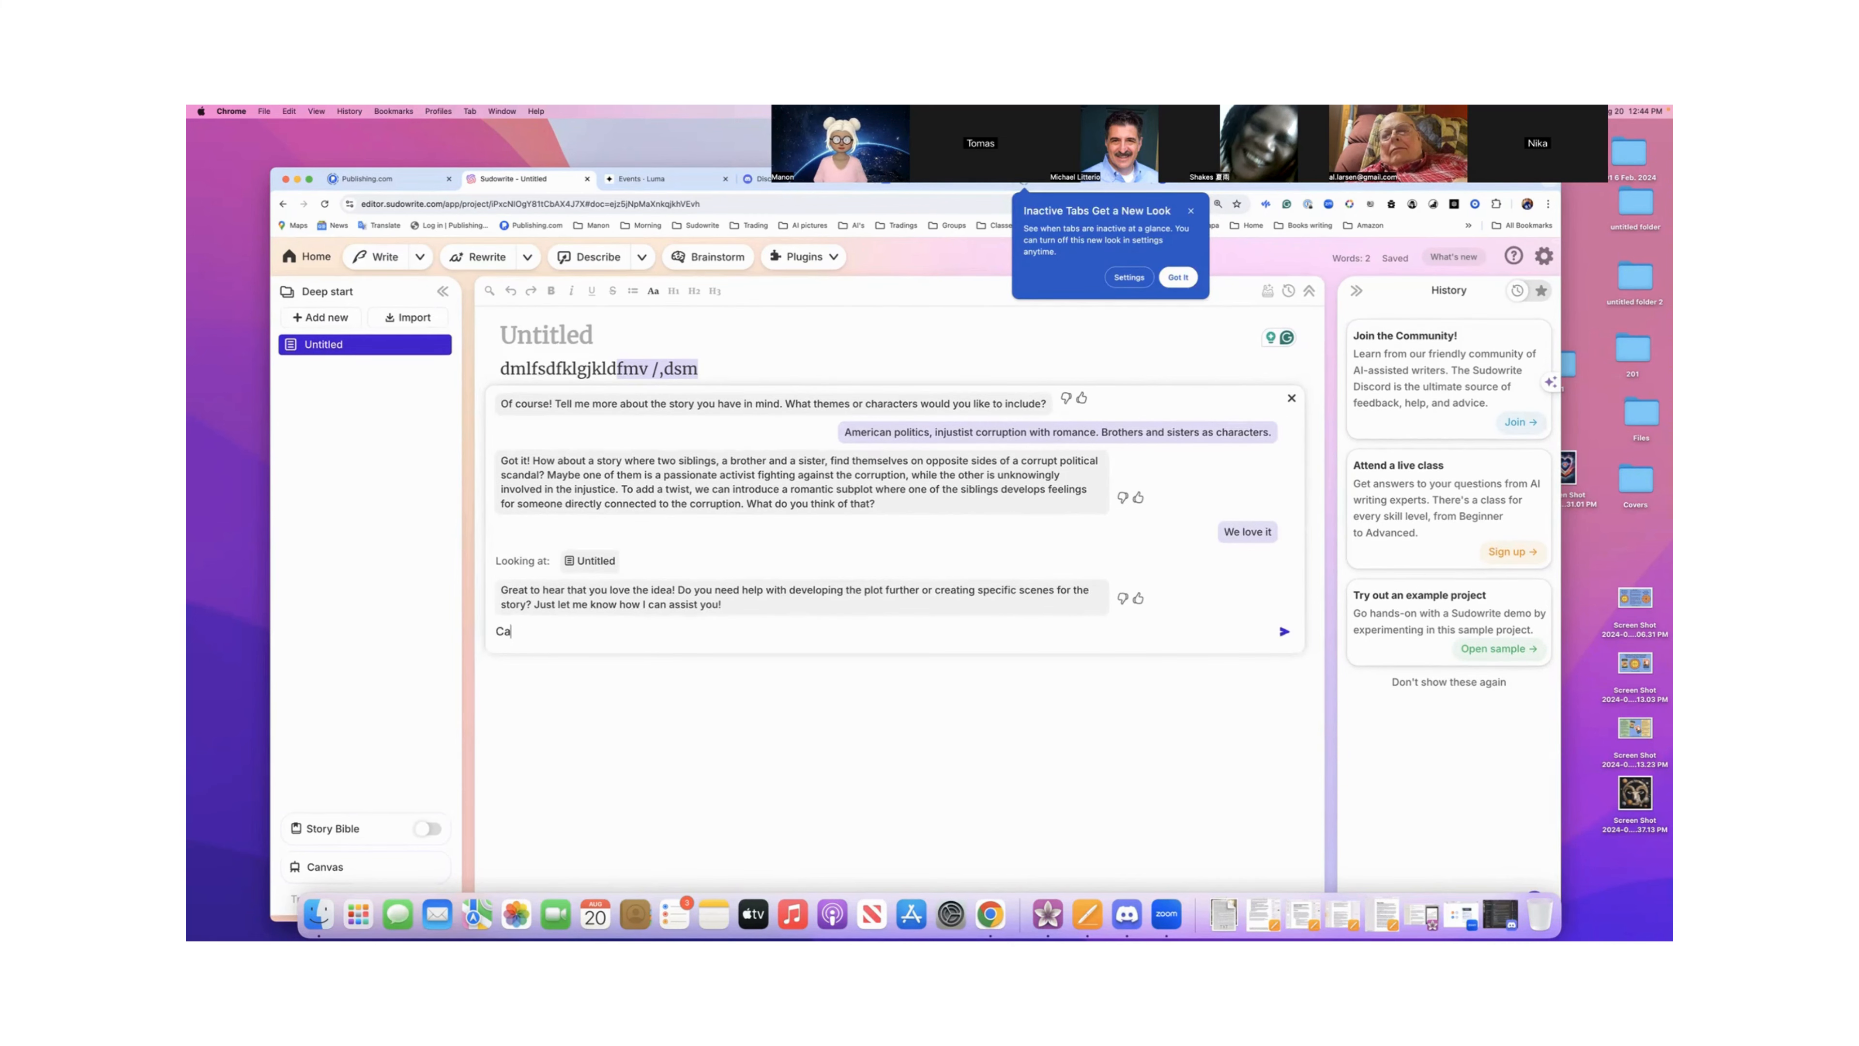
pyautogui.press('BackSpace')
pyautogui.press('BackSpace')
pyautogui.write('Write')
pyautogui.write(' a')
pyautogui.write('he sy')
pyautogui.write('nopisus')
pyautogui.write('is of the s')
pyautogui.write('tor')
pyautogui.write('y, please.')
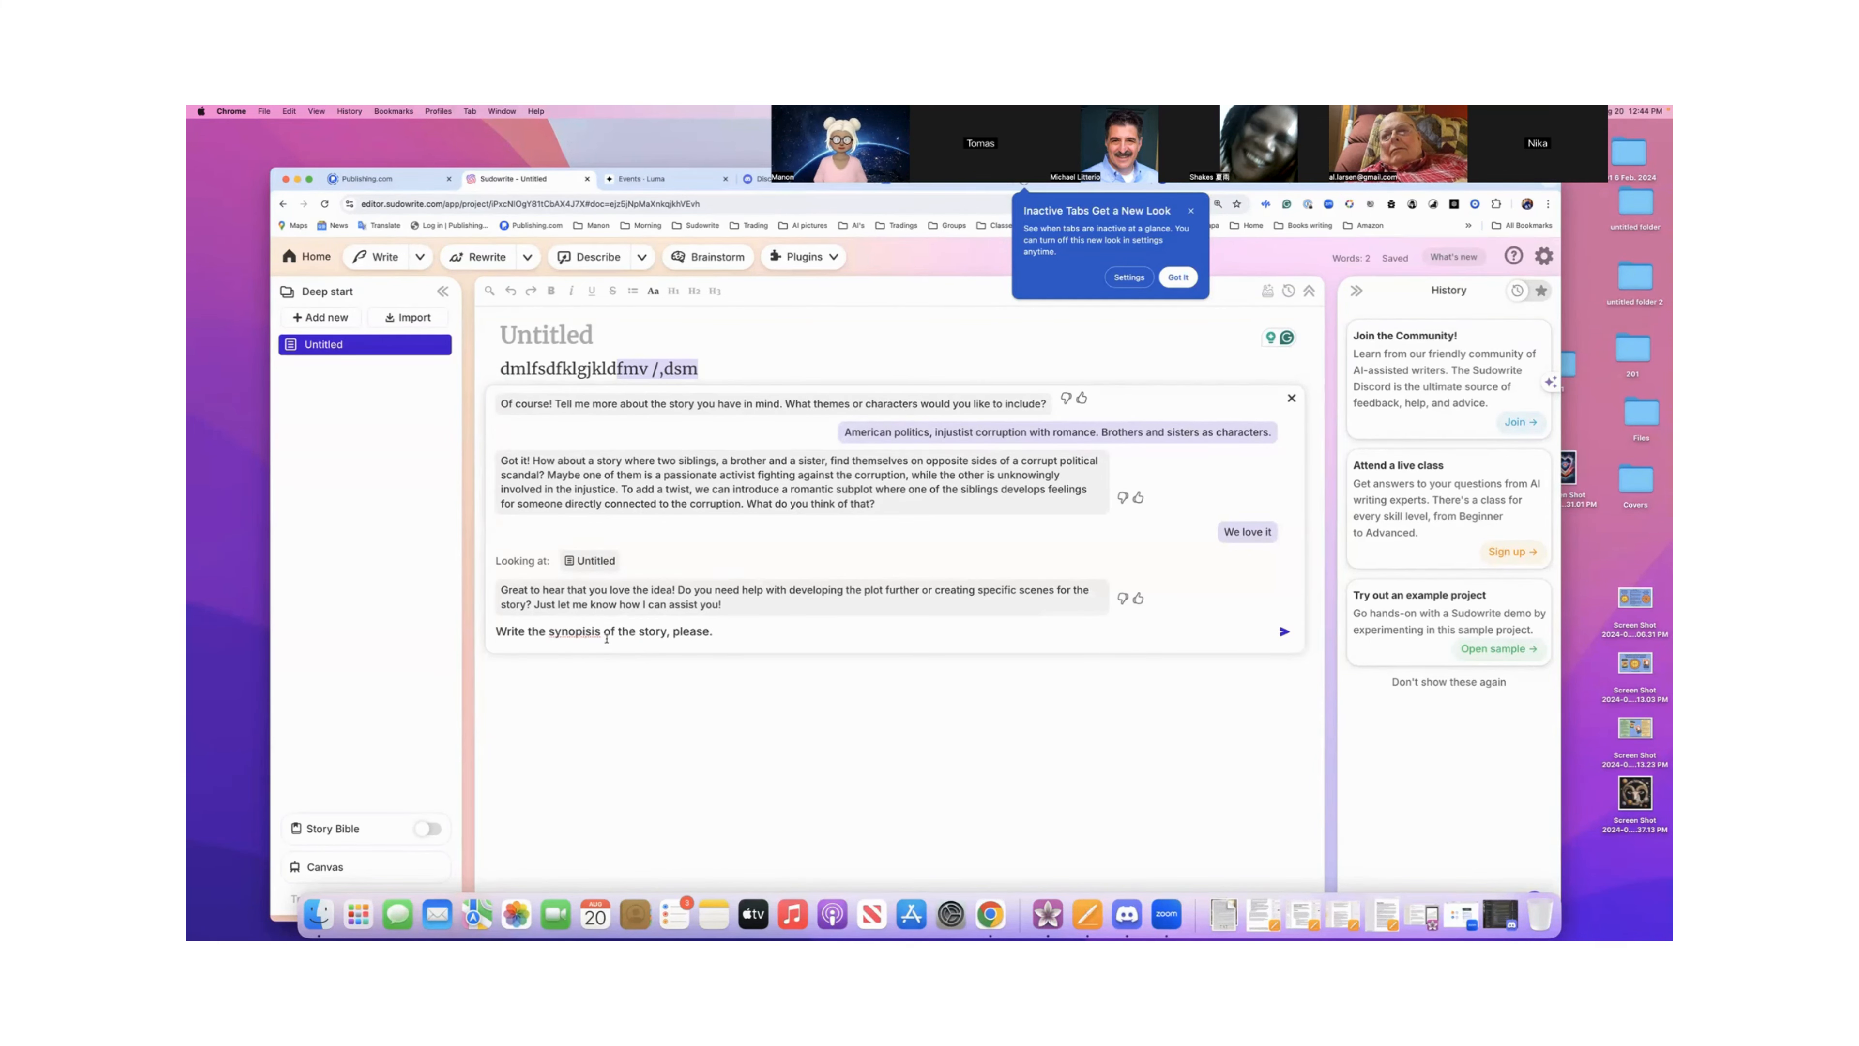
pyautogui.press('BackSpace')
pyautogui.write('.')
pyautogui.press('Return')
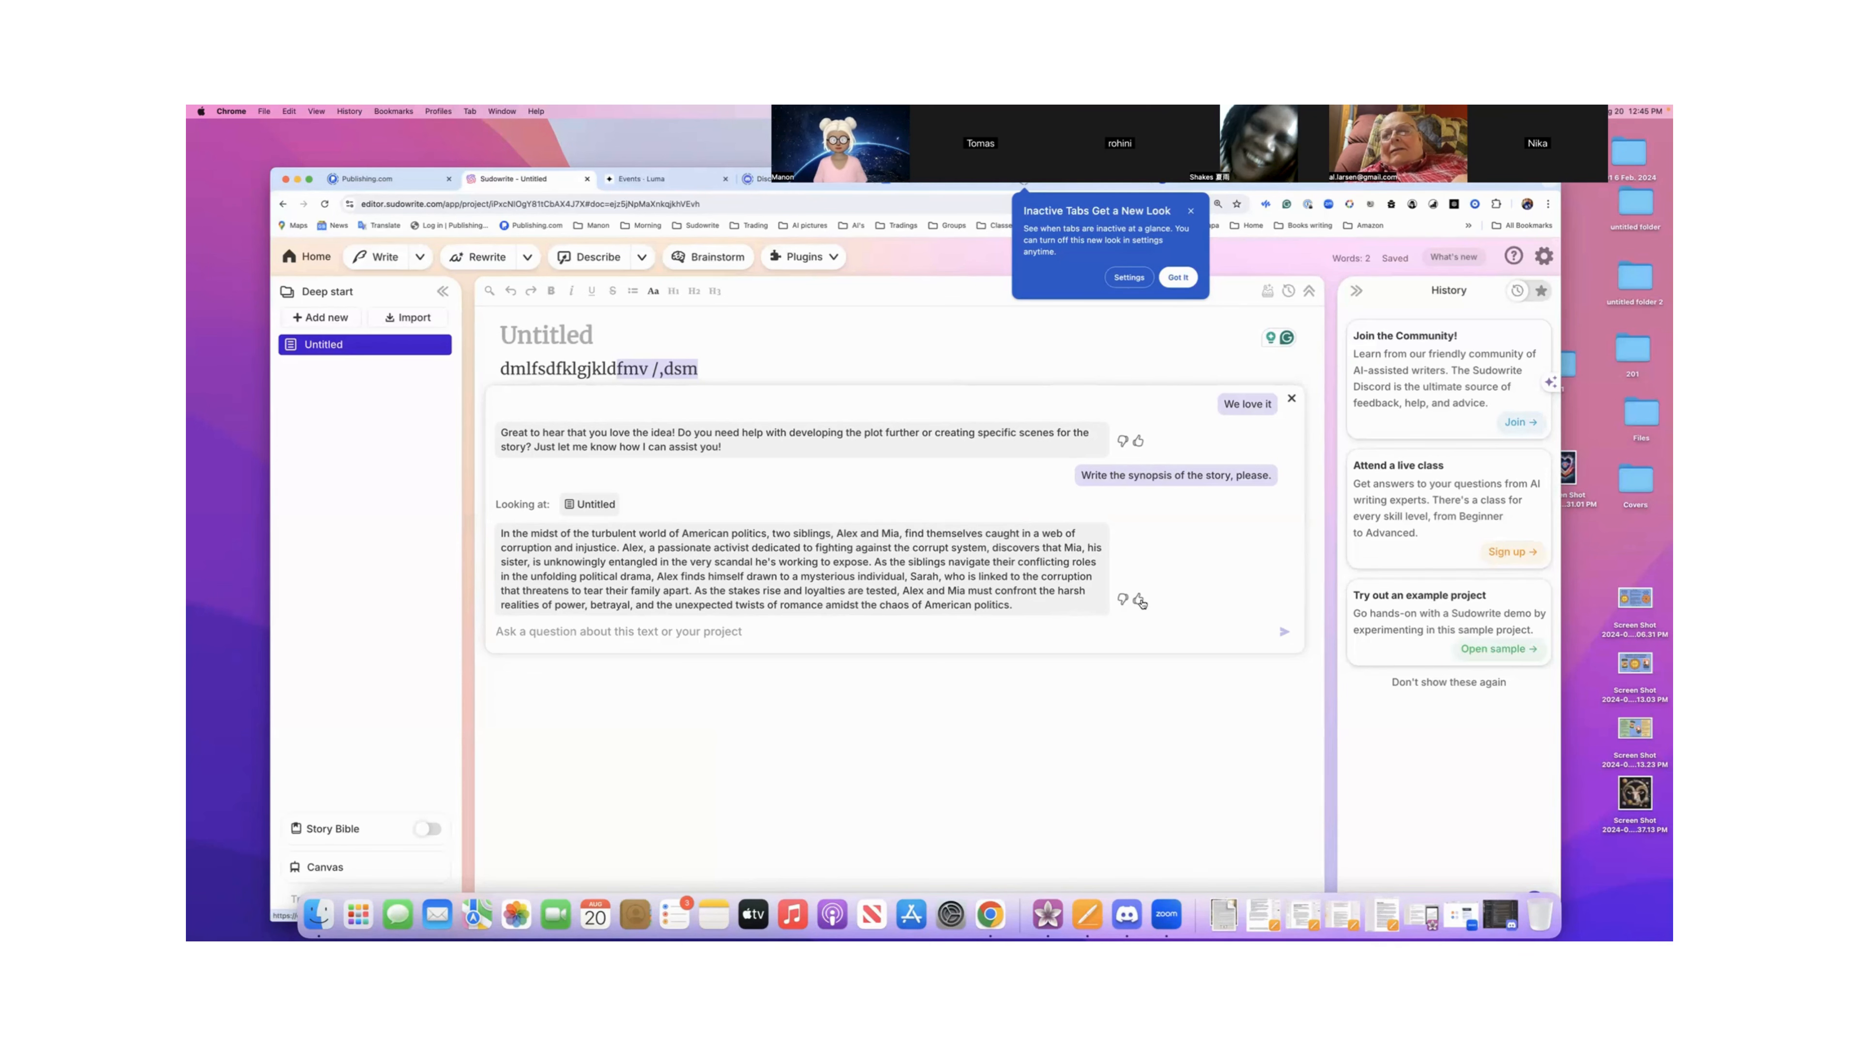
# - Give the generated synopsis a thumbs up and close the feedback form without entering a comment
pyautogui.scroll(1, 1068, 456)
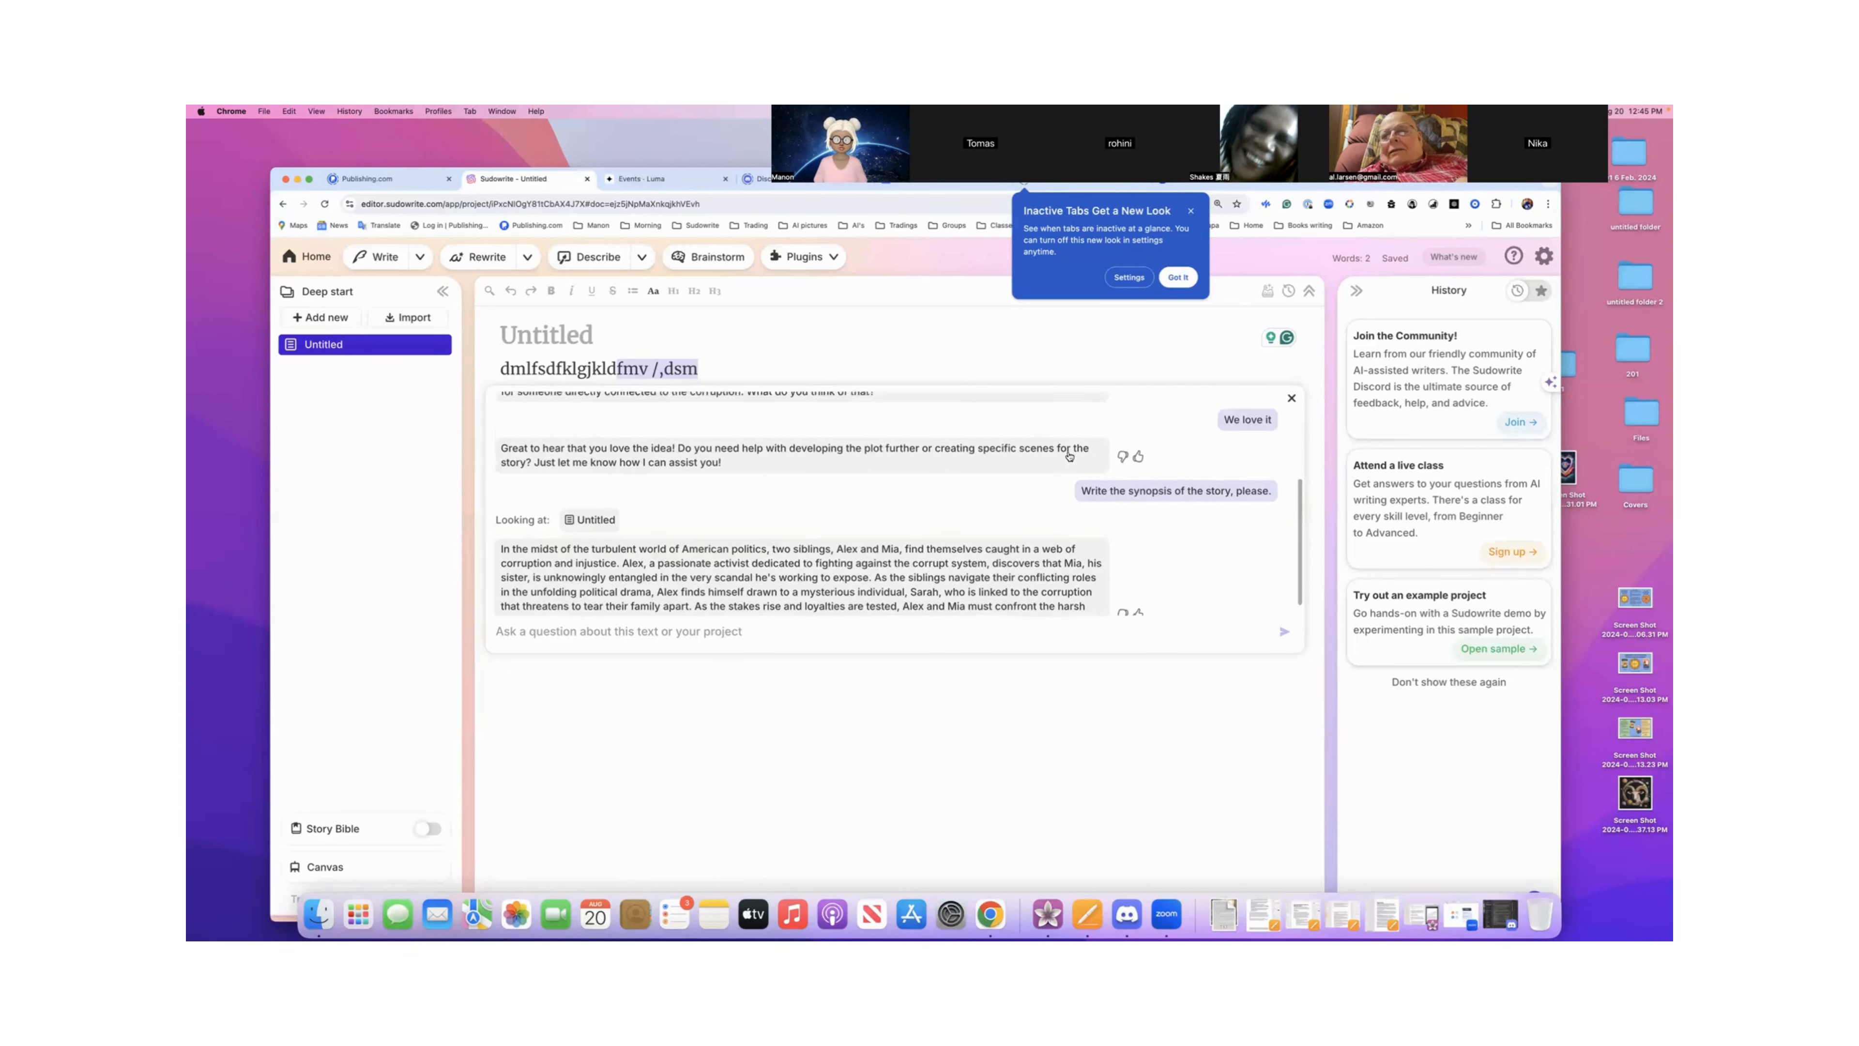
pyautogui.scroll(5, 1068, 456)
pyautogui.scroll(-6, 1068, 455)
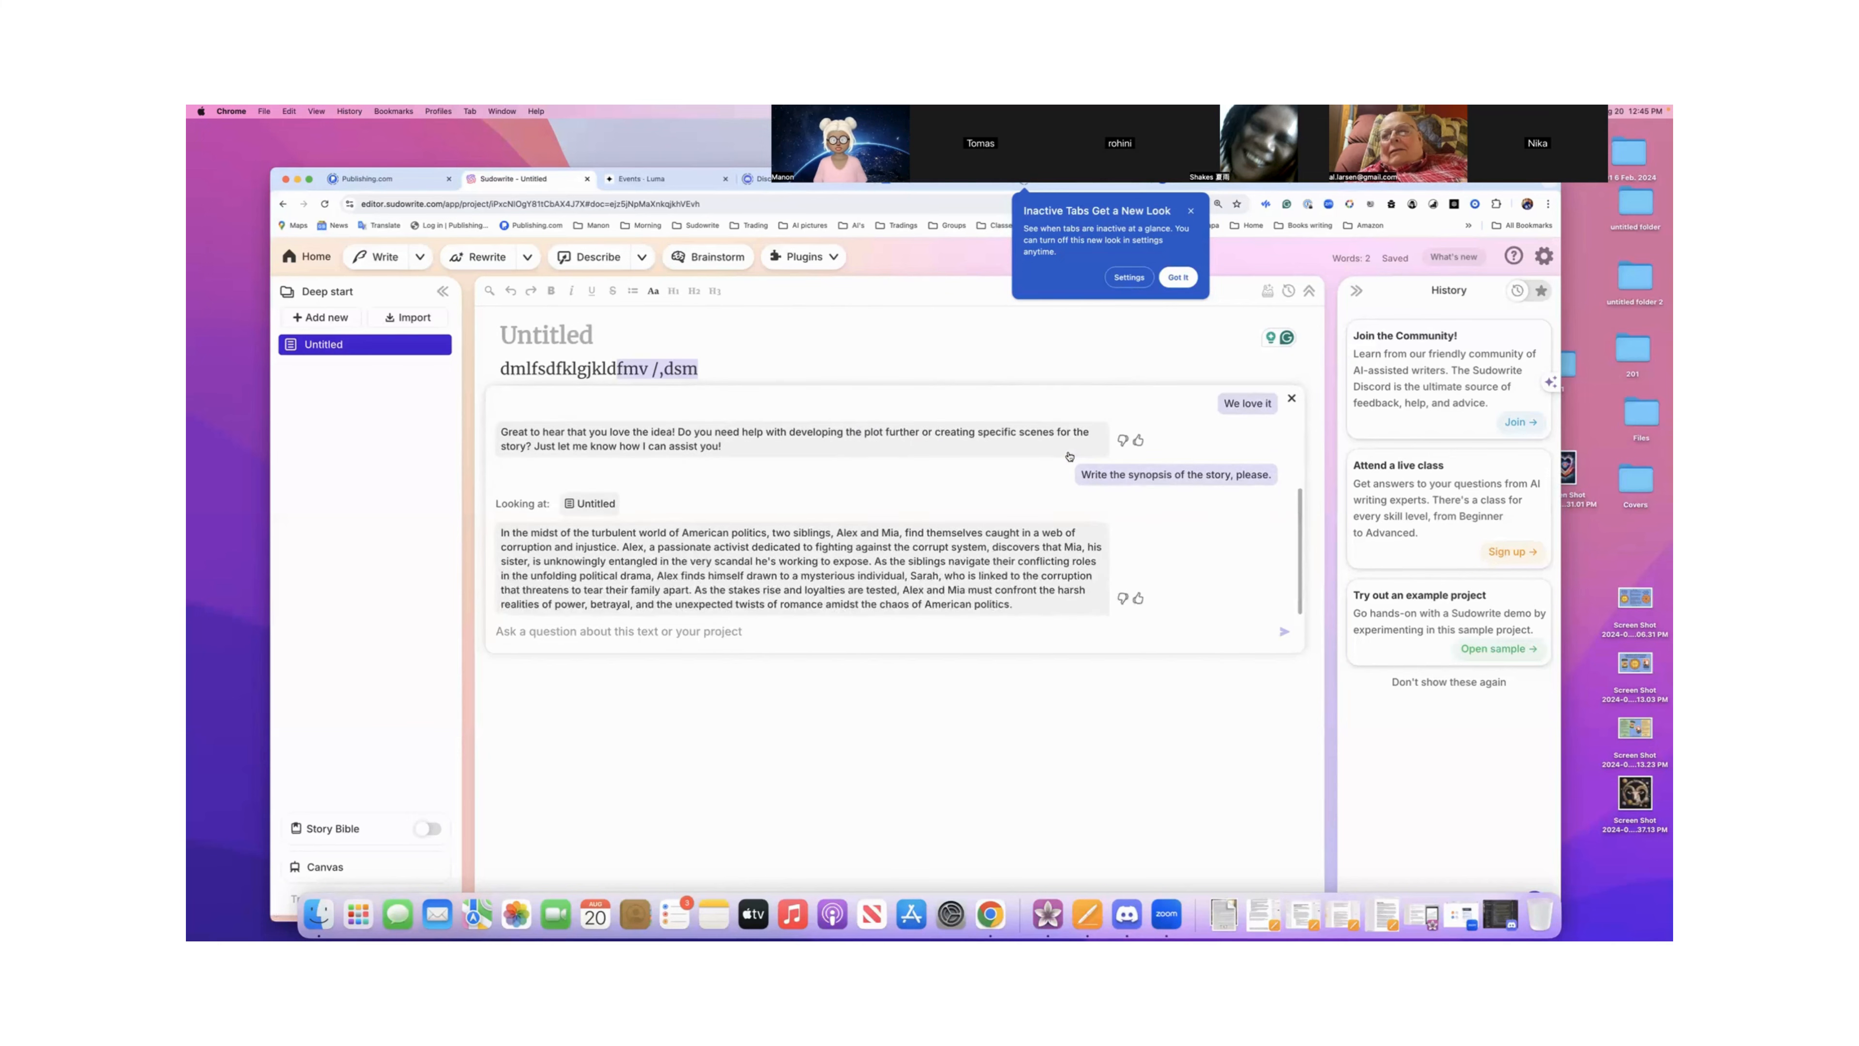
pyautogui.click(1138, 598)
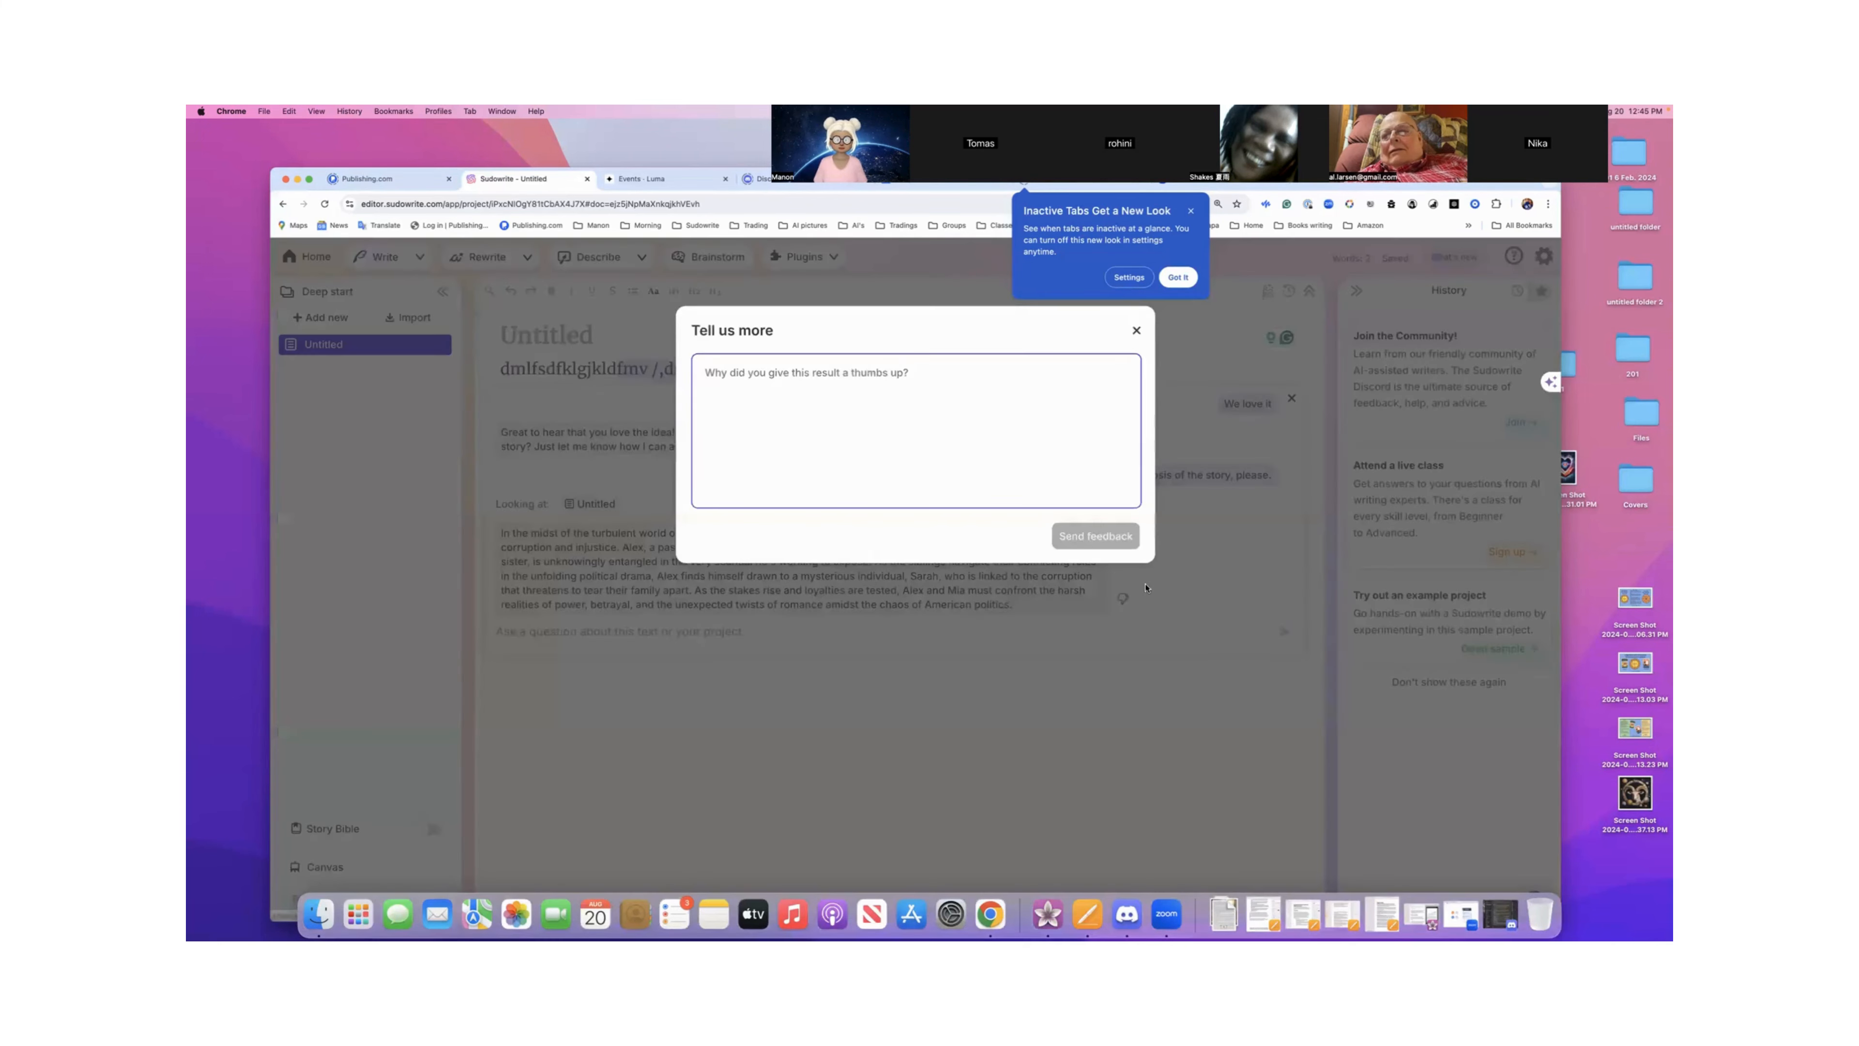
pyautogui.click(1135, 330)
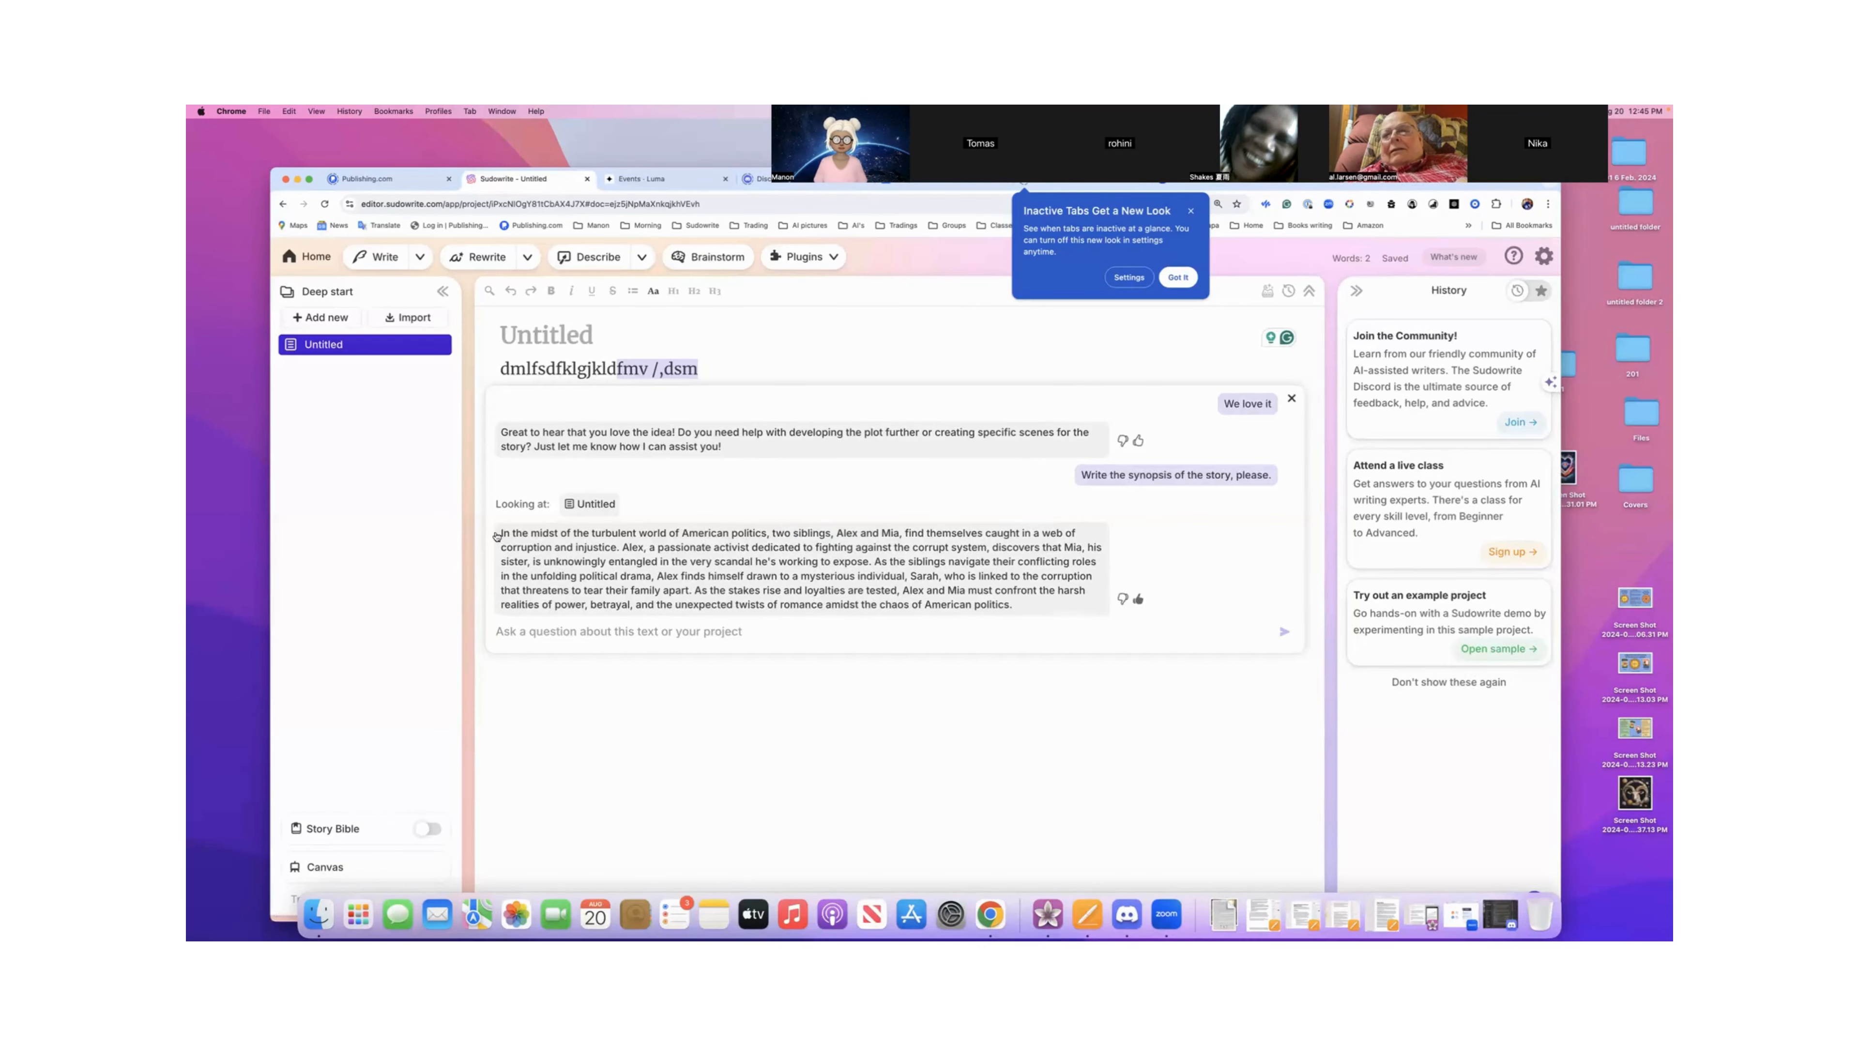
# - Copy the full synopsis text from the last Quick Chat answer
pyautogui.scroll(3, 757, 574)
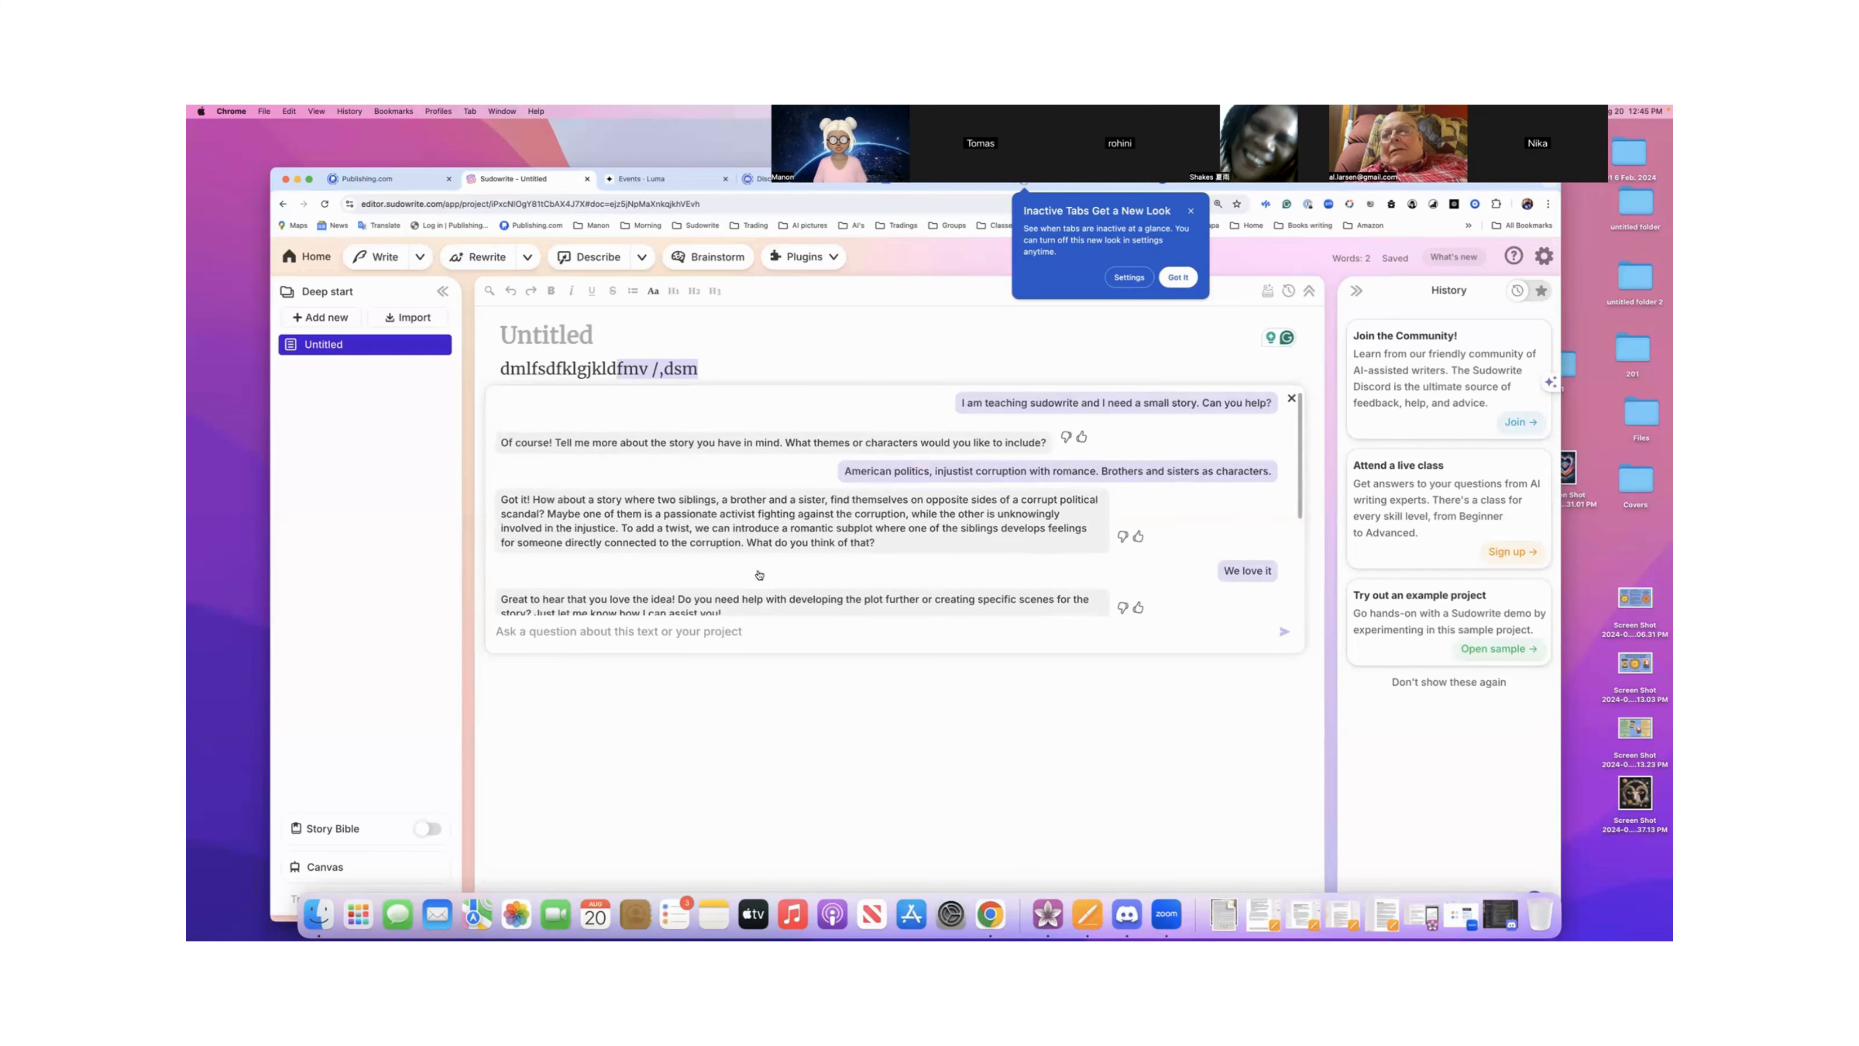
pyautogui.scroll(-3, 759, 575)
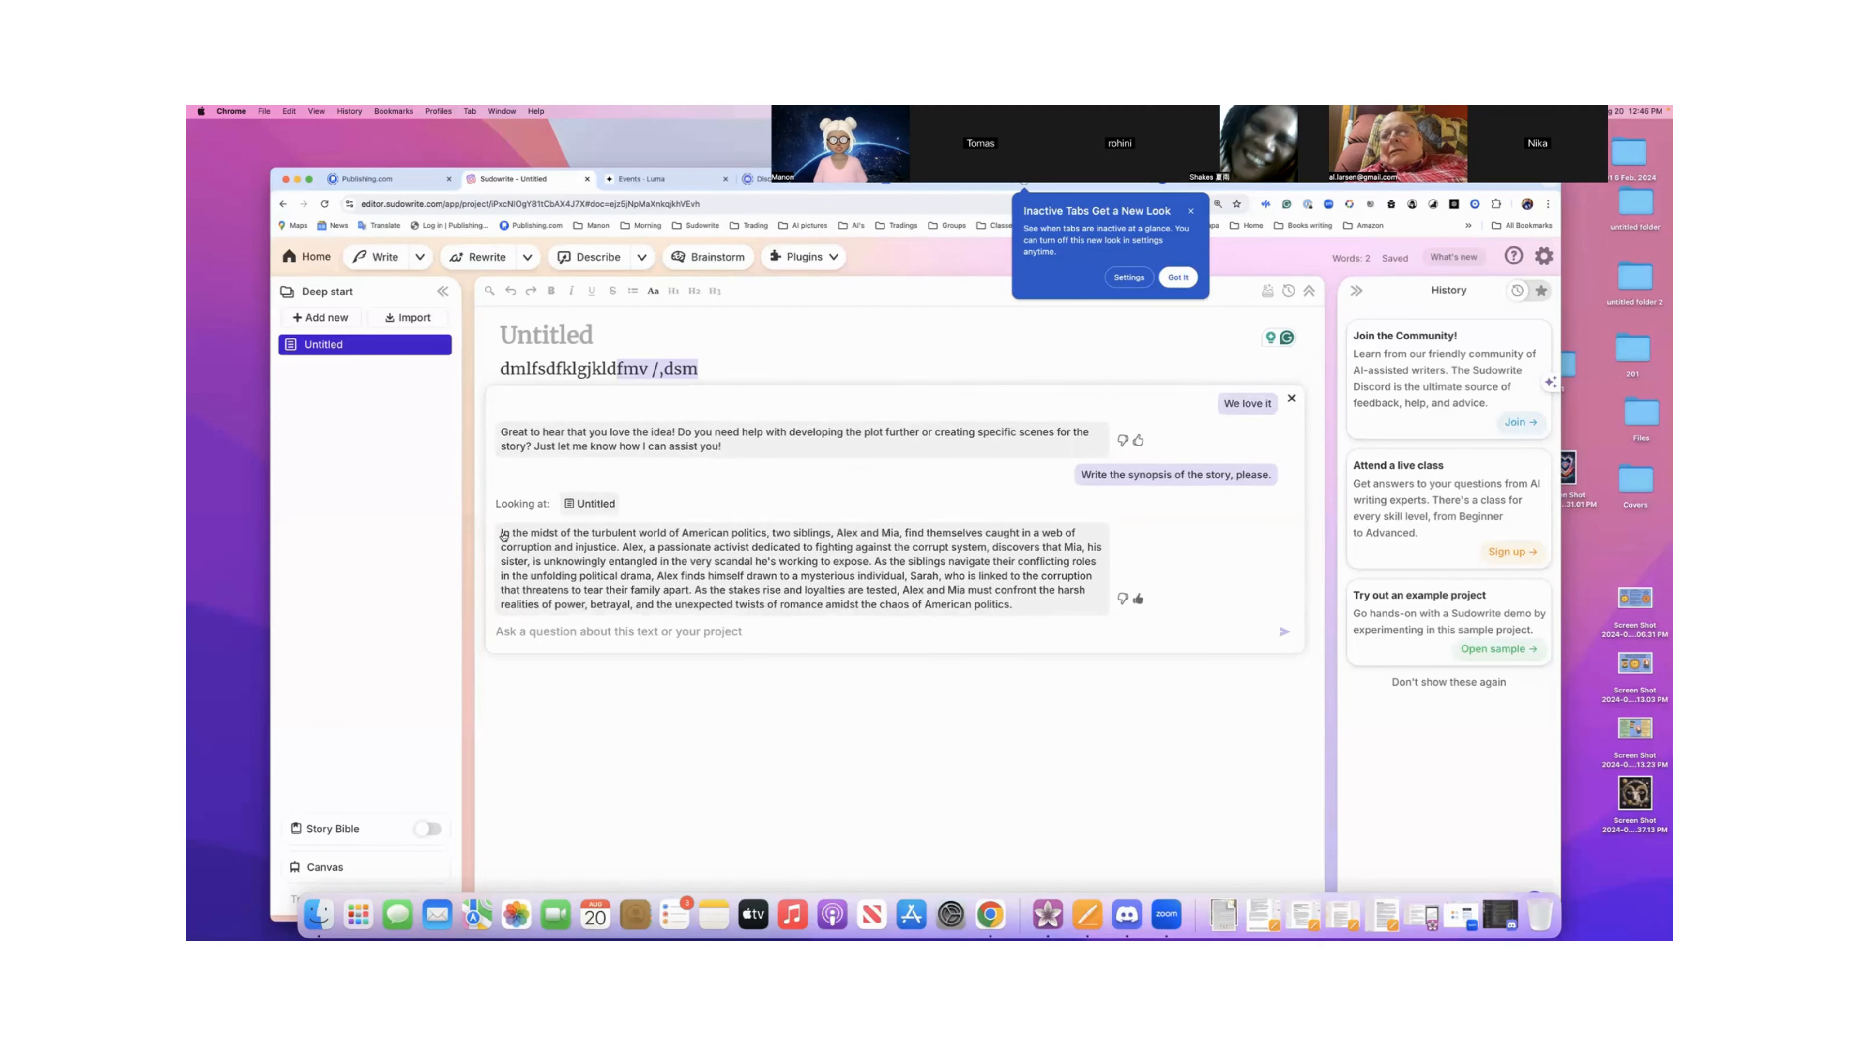
pyautogui.moveTo(501, 534); pyautogui.dragTo(1015, 605)
pyautogui.press('super+c')
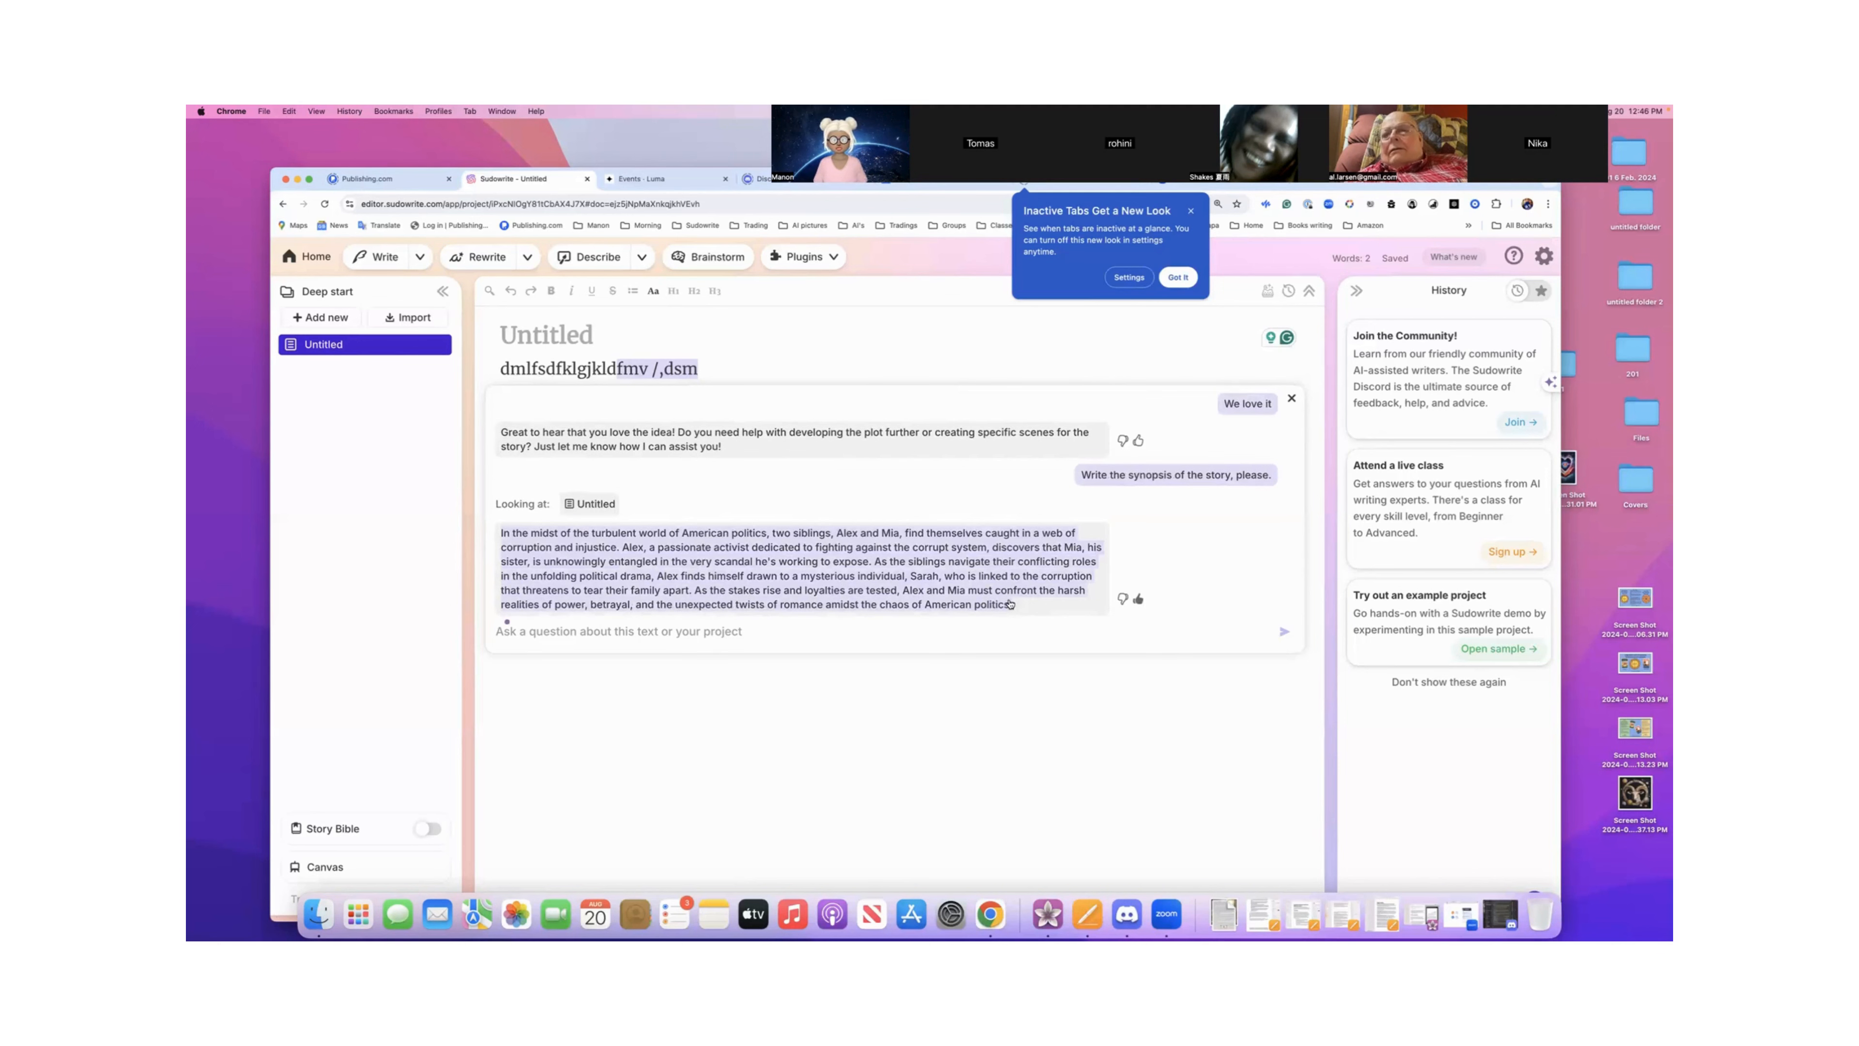
pyautogui.click(1137, 723)
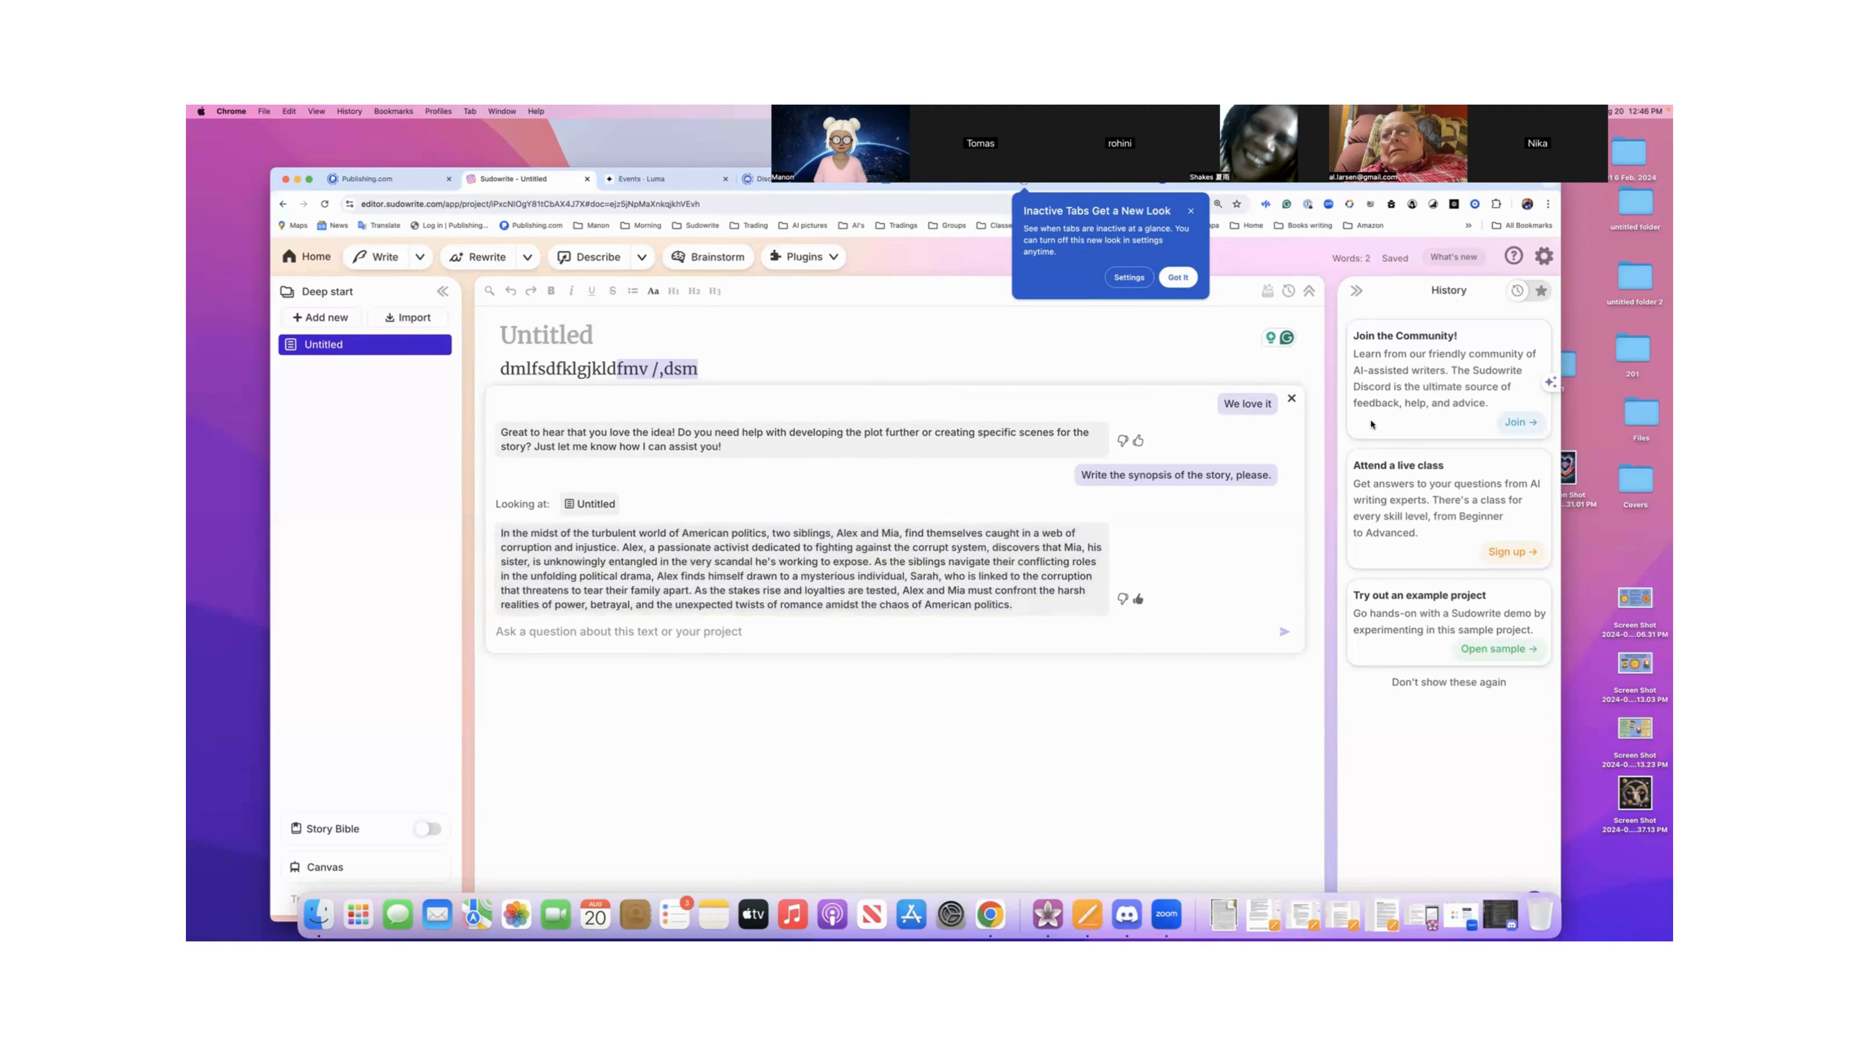
# - Close Quick Chat, replace the document's entire placeholder text with the copied synopsis, and dismiss the browser's inactive tabs notice
pyautogui.click(1292, 400)
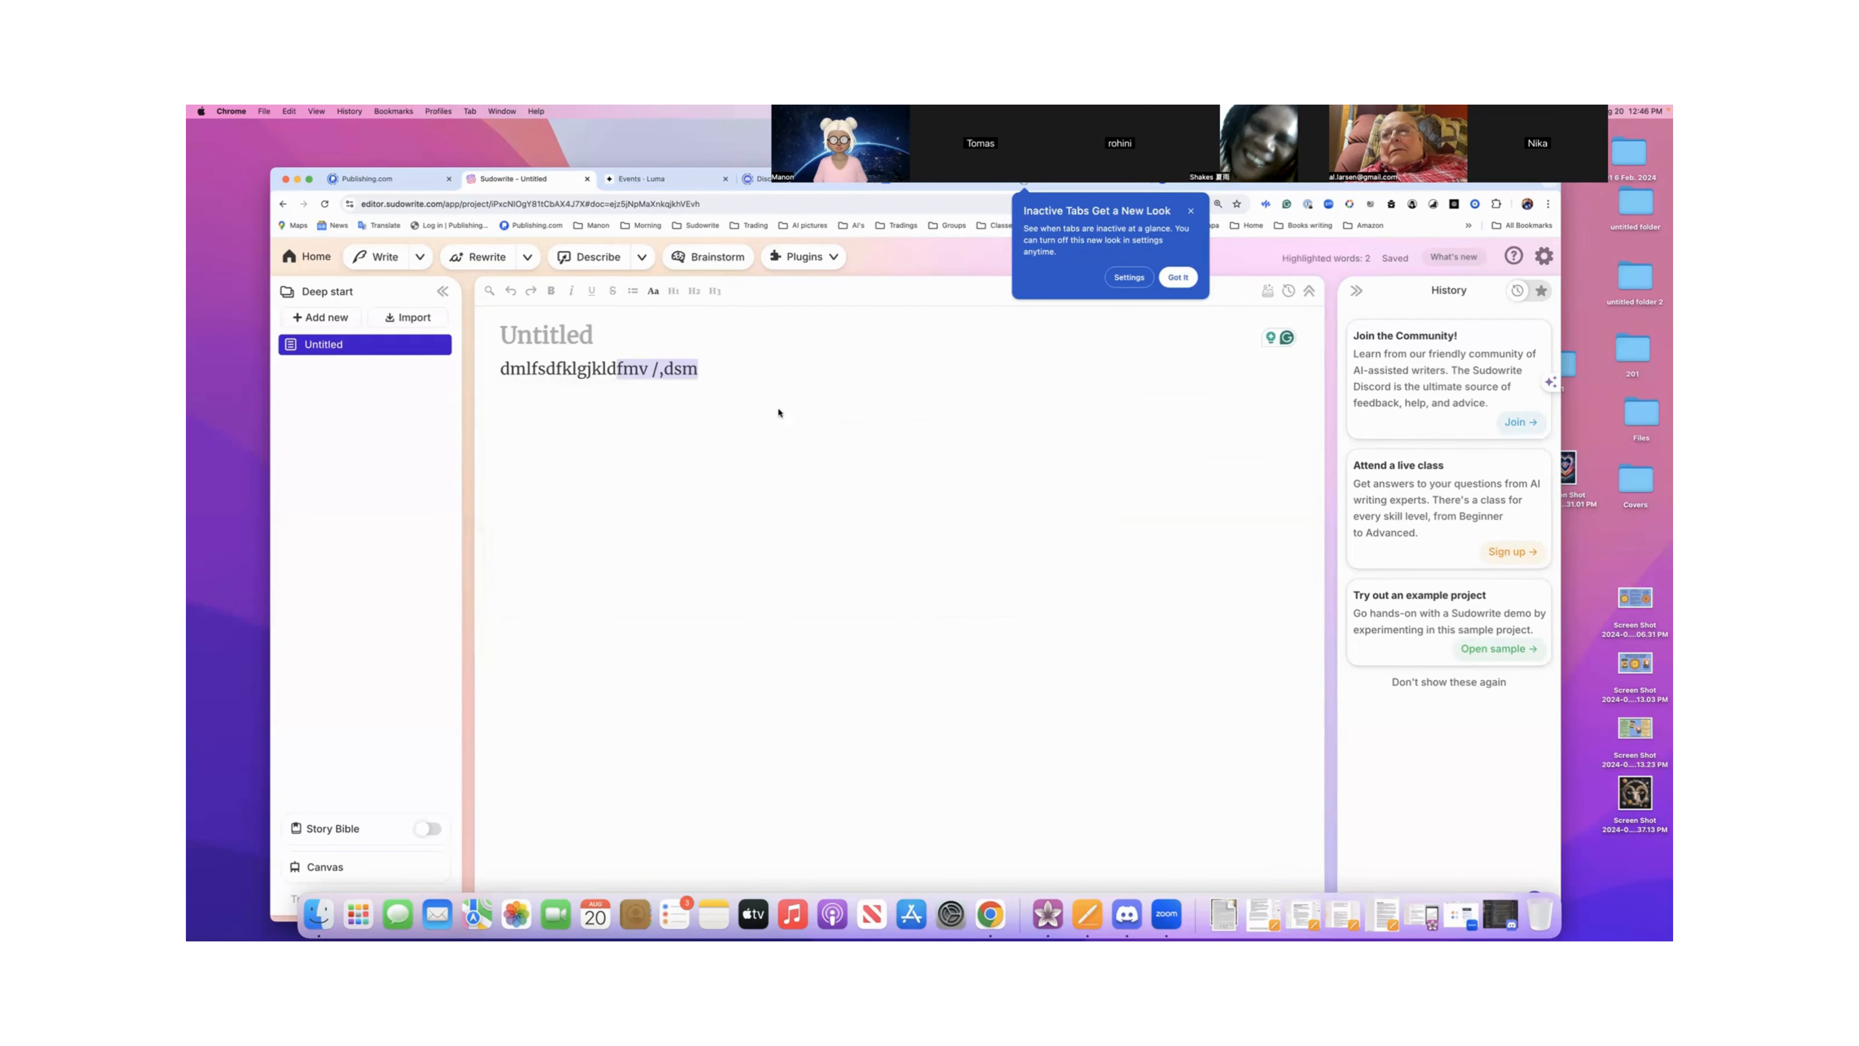
pyautogui.moveTo(698, 368); pyautogui.dragTo(500, 357)
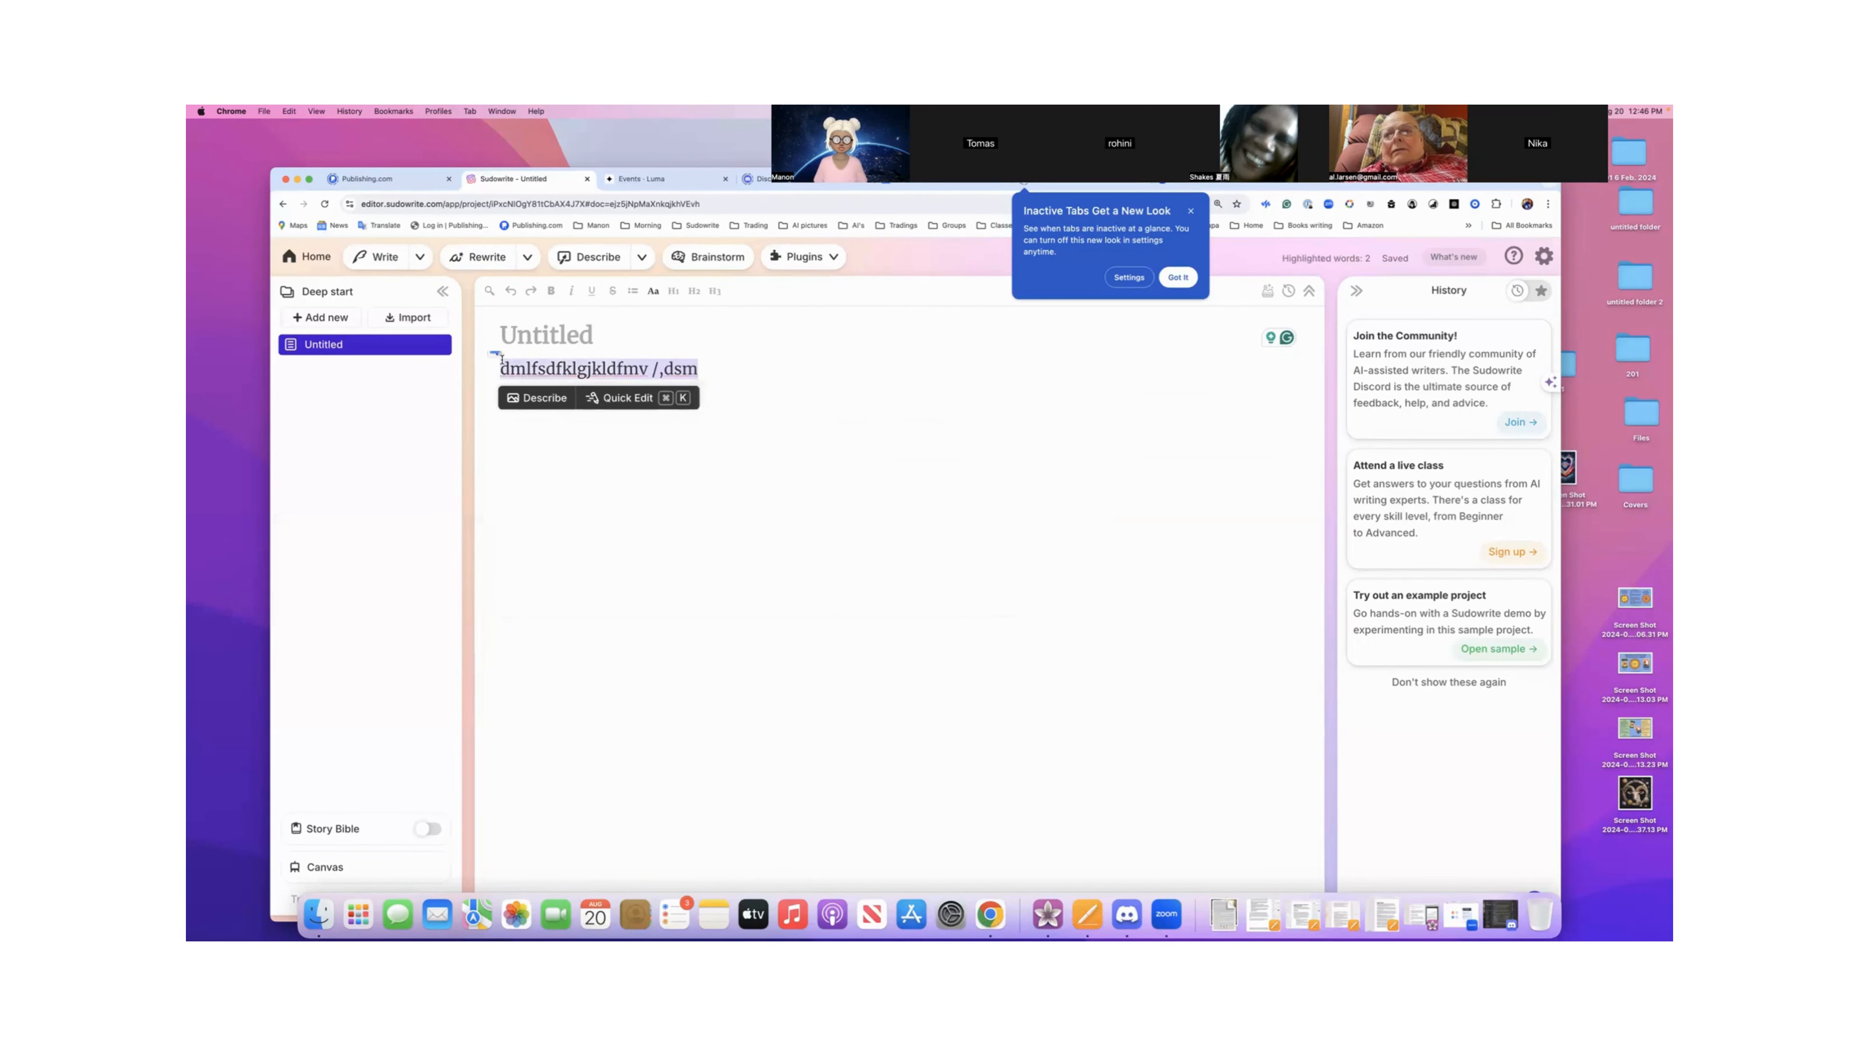
pyautogui.press('super+v')
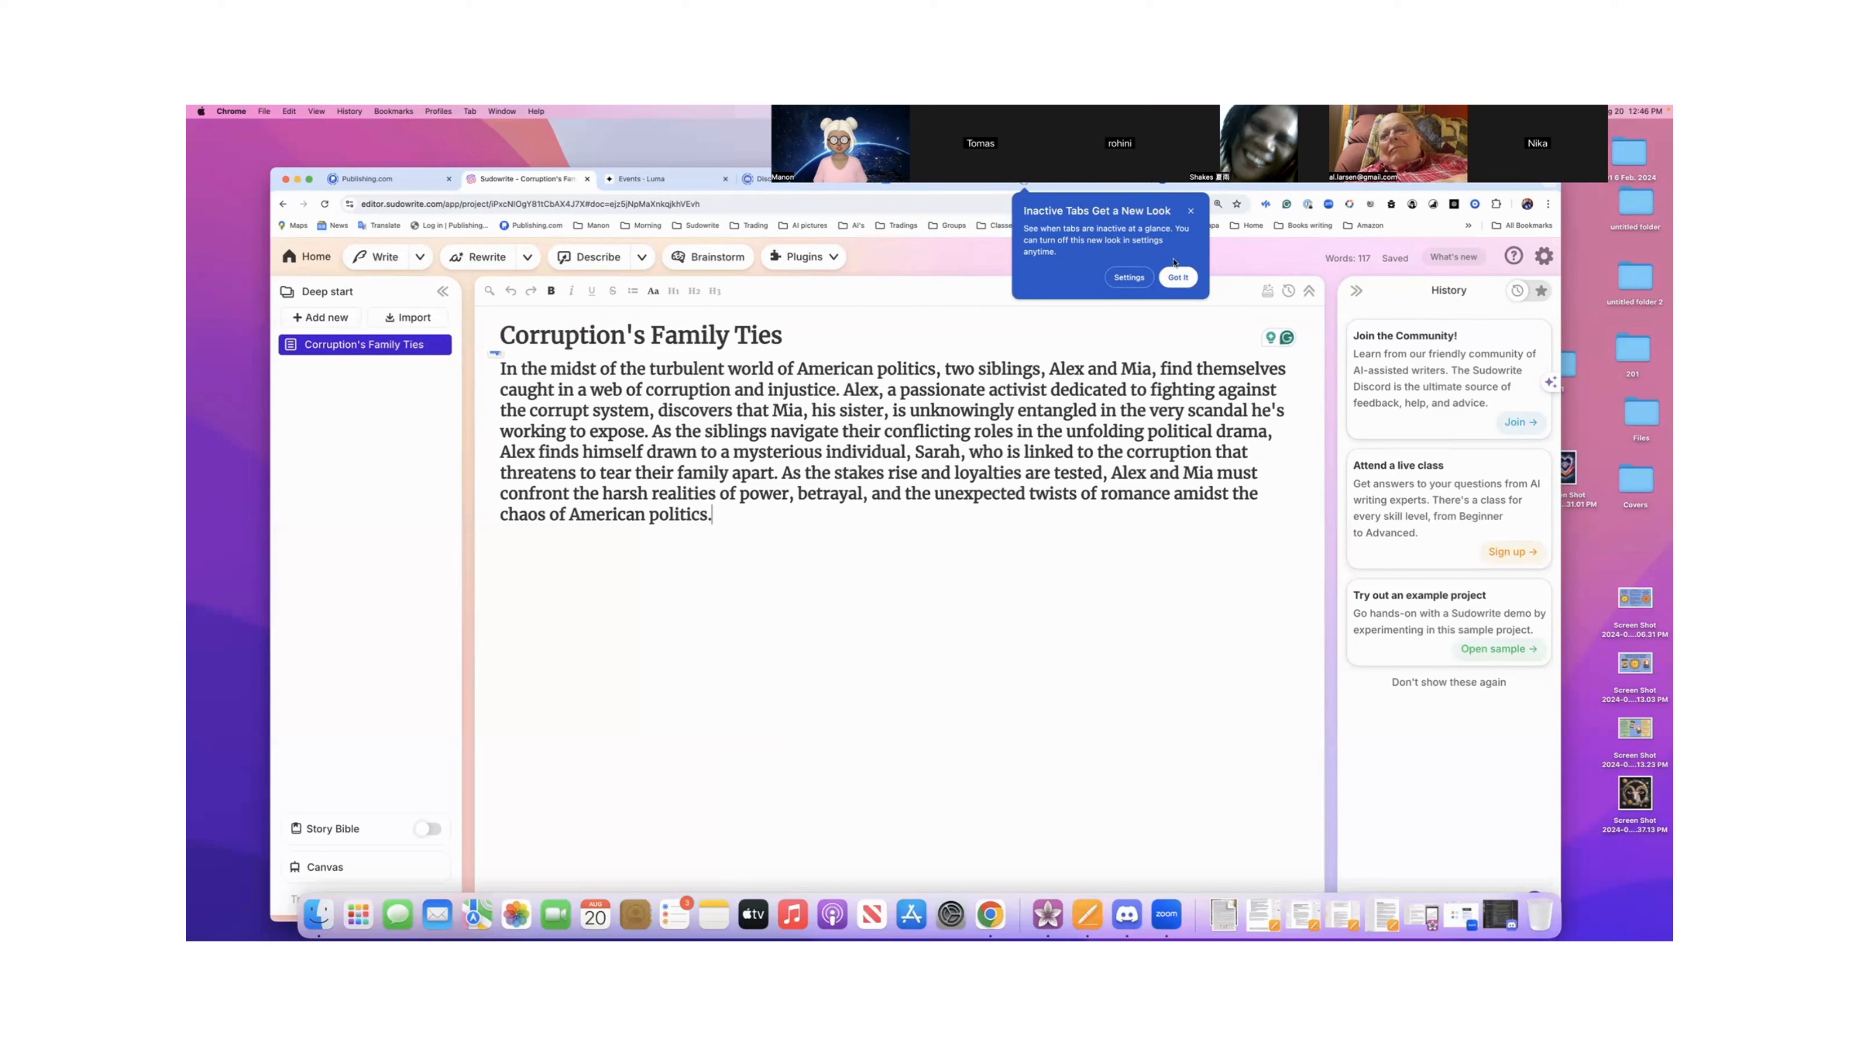
pyautogui.click(1191, 212)
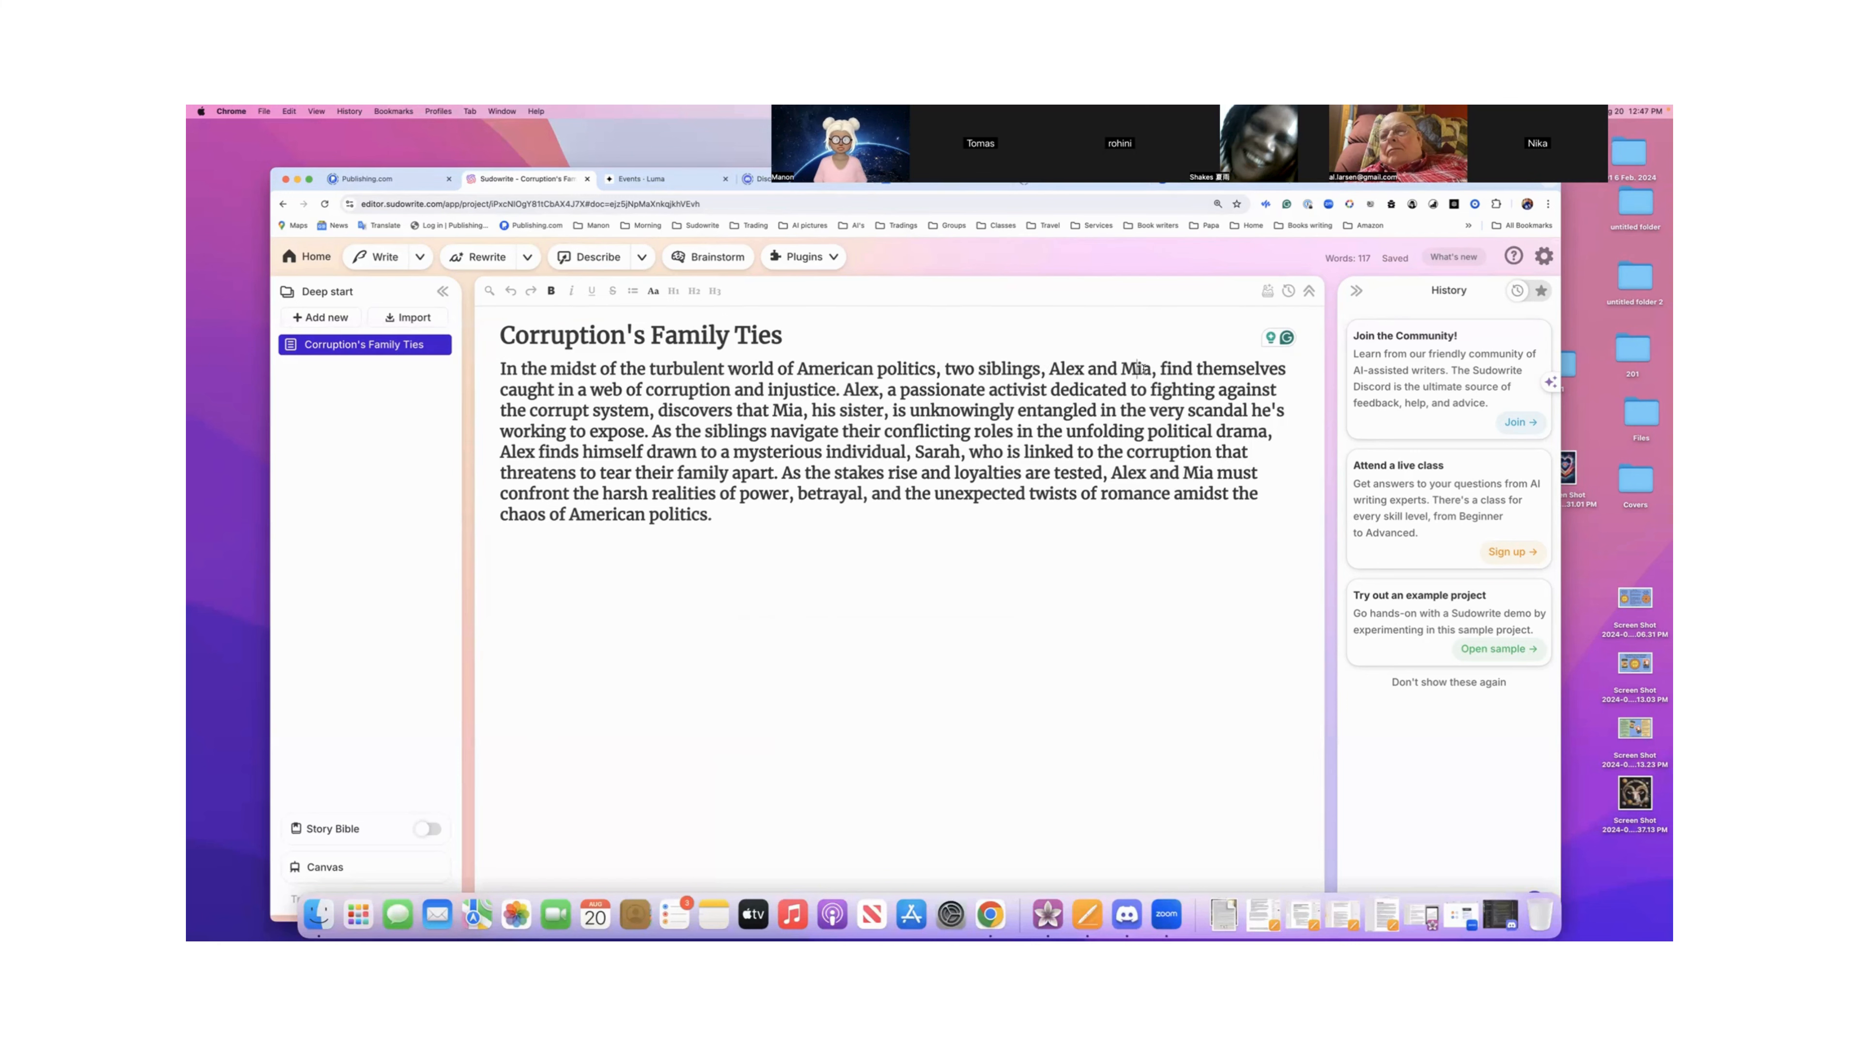
# - Generate Describe suggestions for the two siblings' names in the synopsis's first sentence and review the Sight and Smell results
pyautogui.moveTo(1156, 371); pyautogui.dragTo(1055, 363)
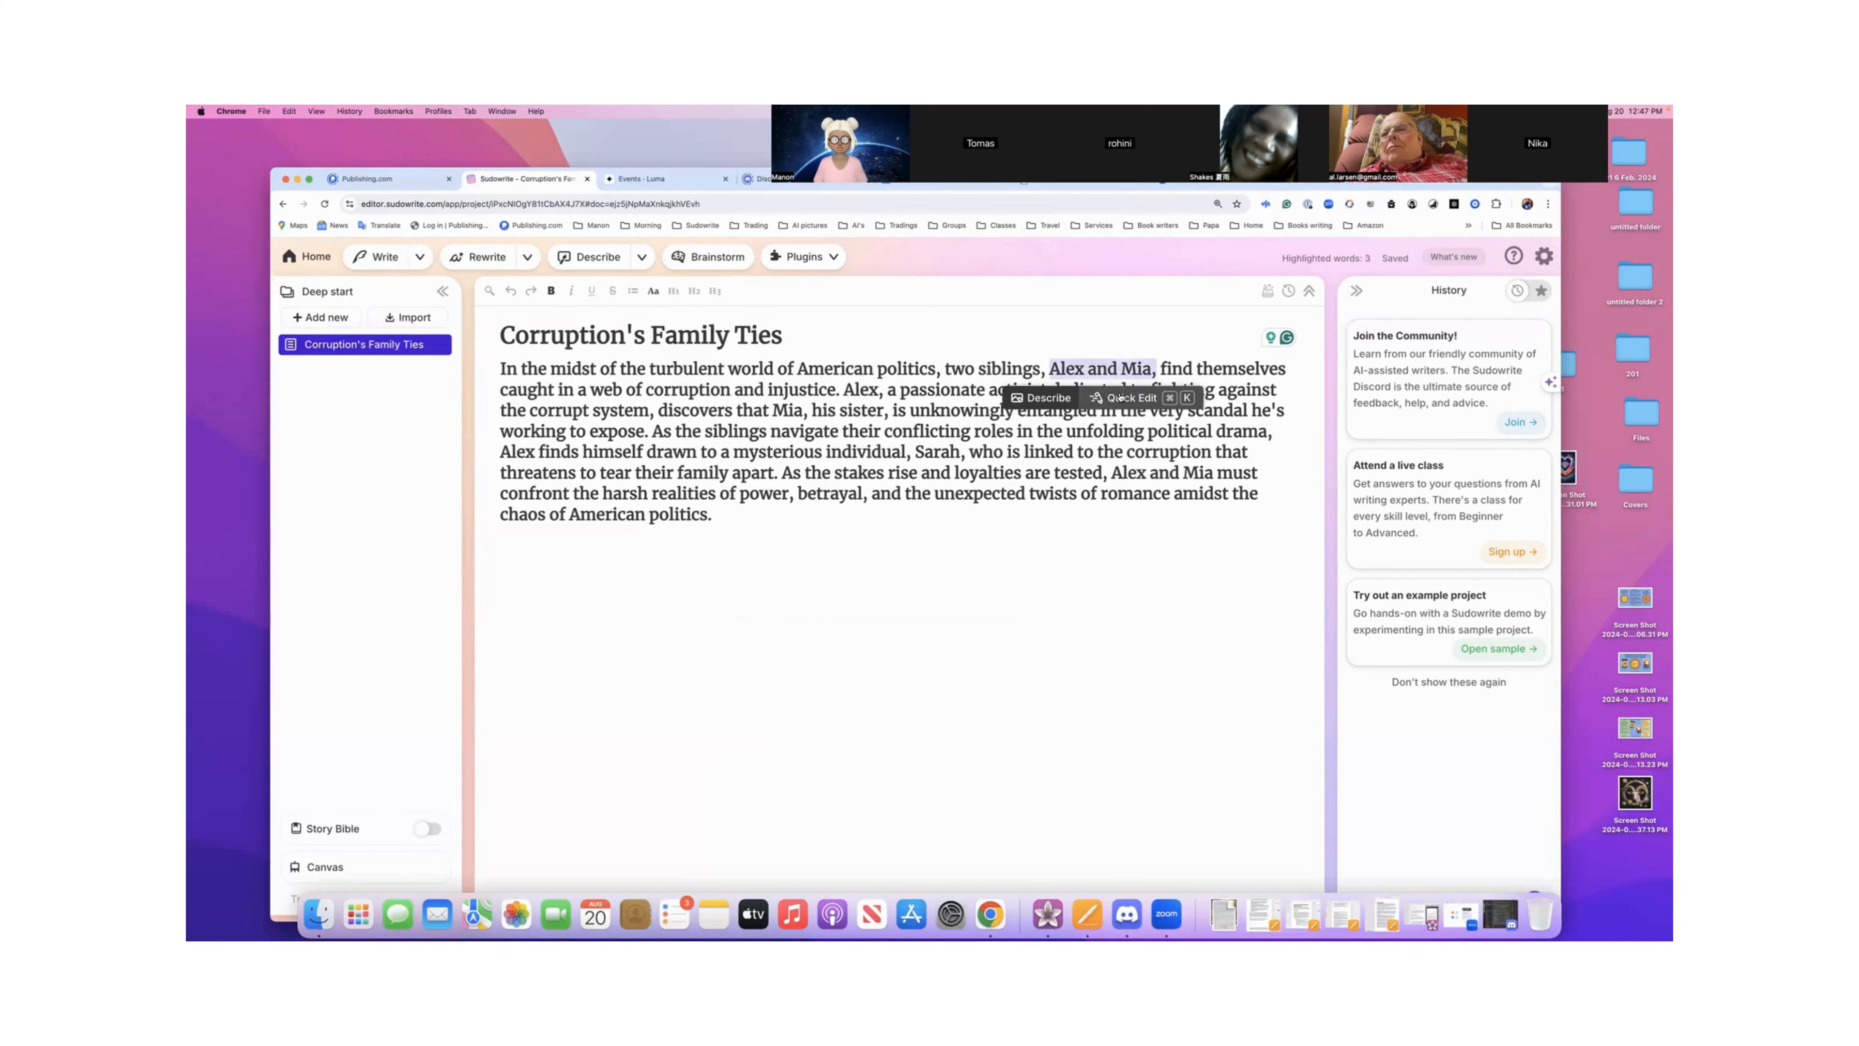
pyautogui.click(1036, 400)
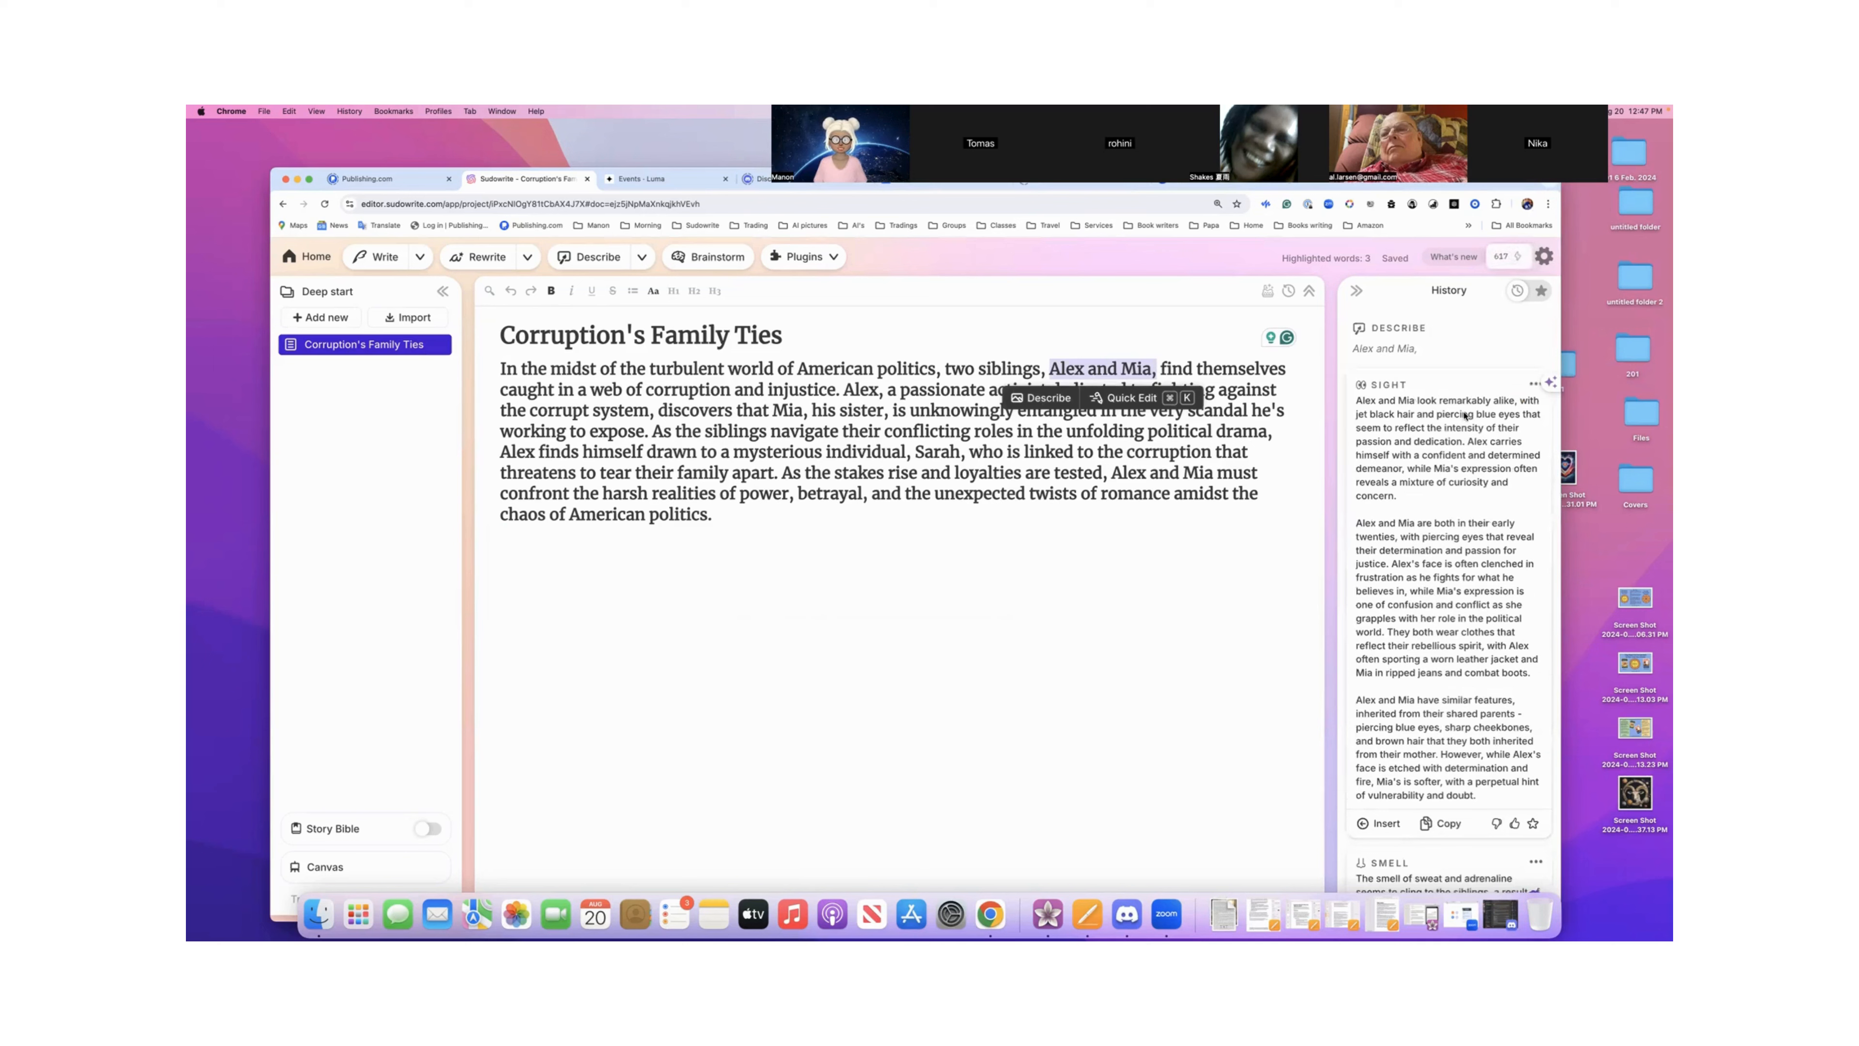
pyautogui.scroll(-1, 1439, 434)
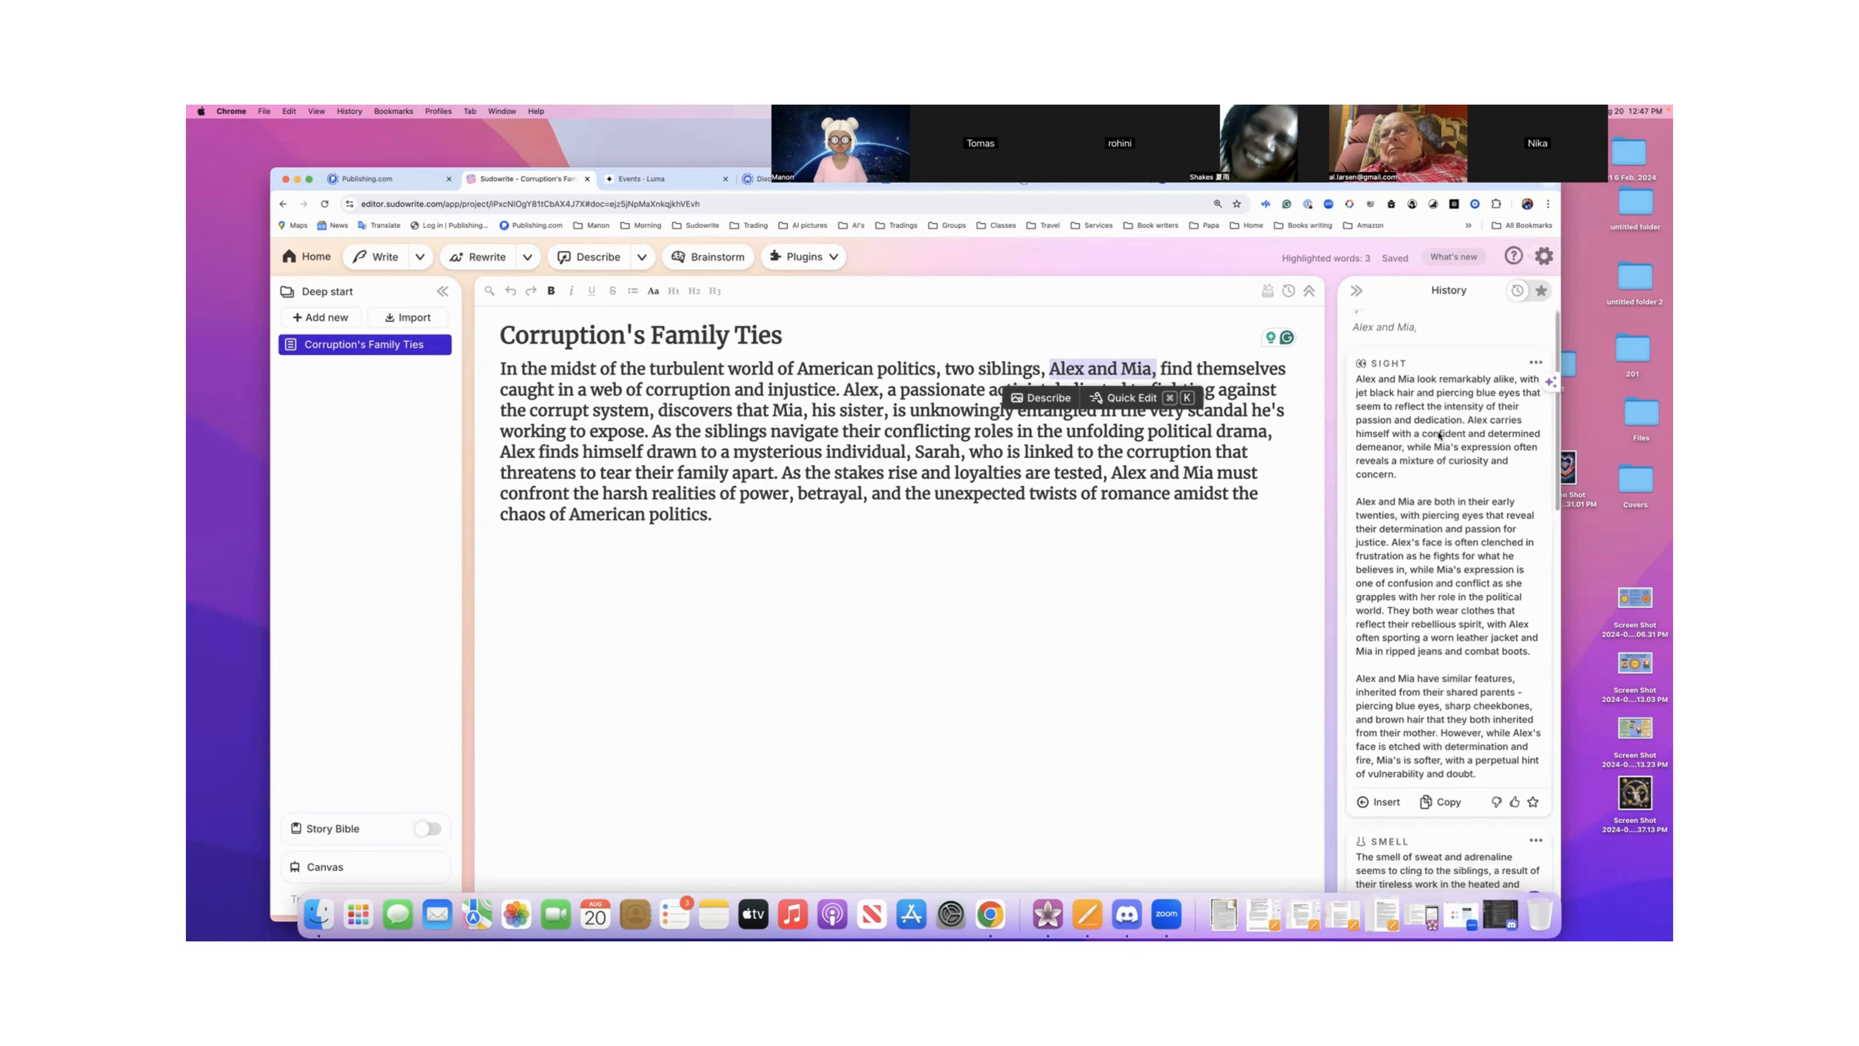
pyautogui.scroll(1, 1440, 434)
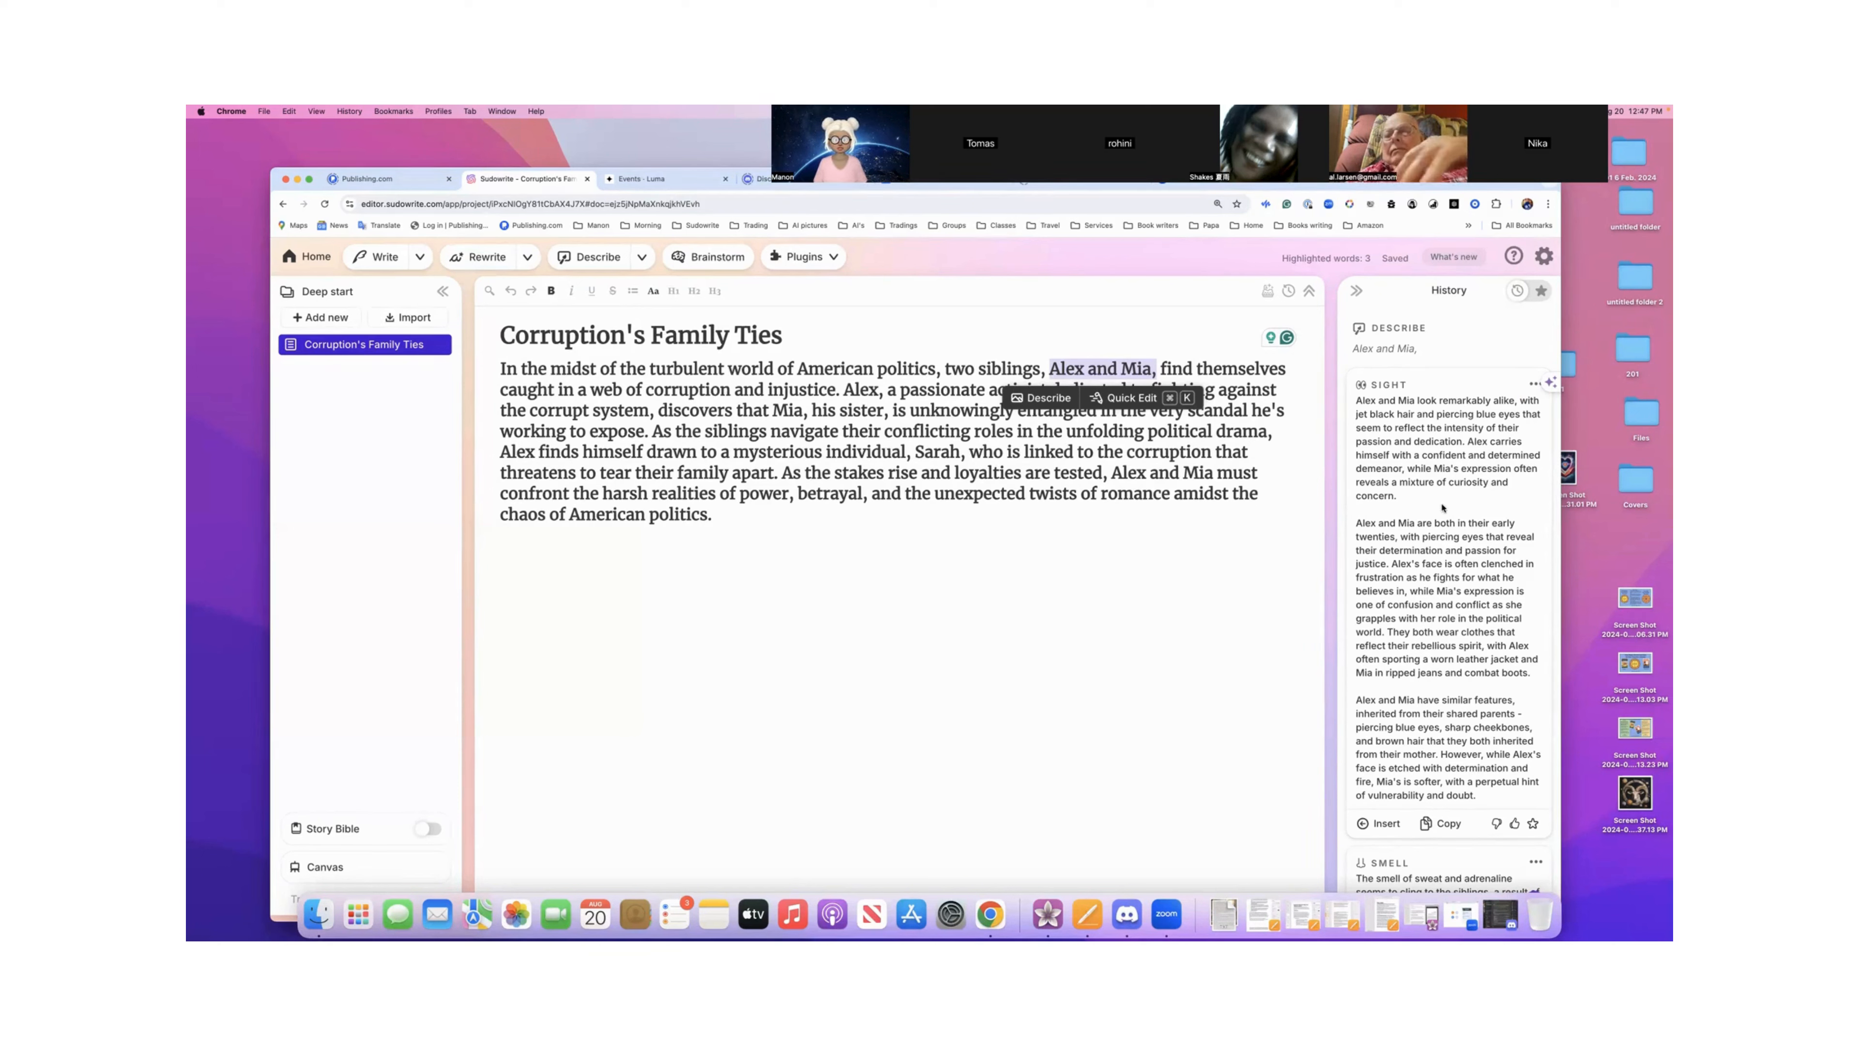
pyautogui.scroll(-3, 1436, 510)
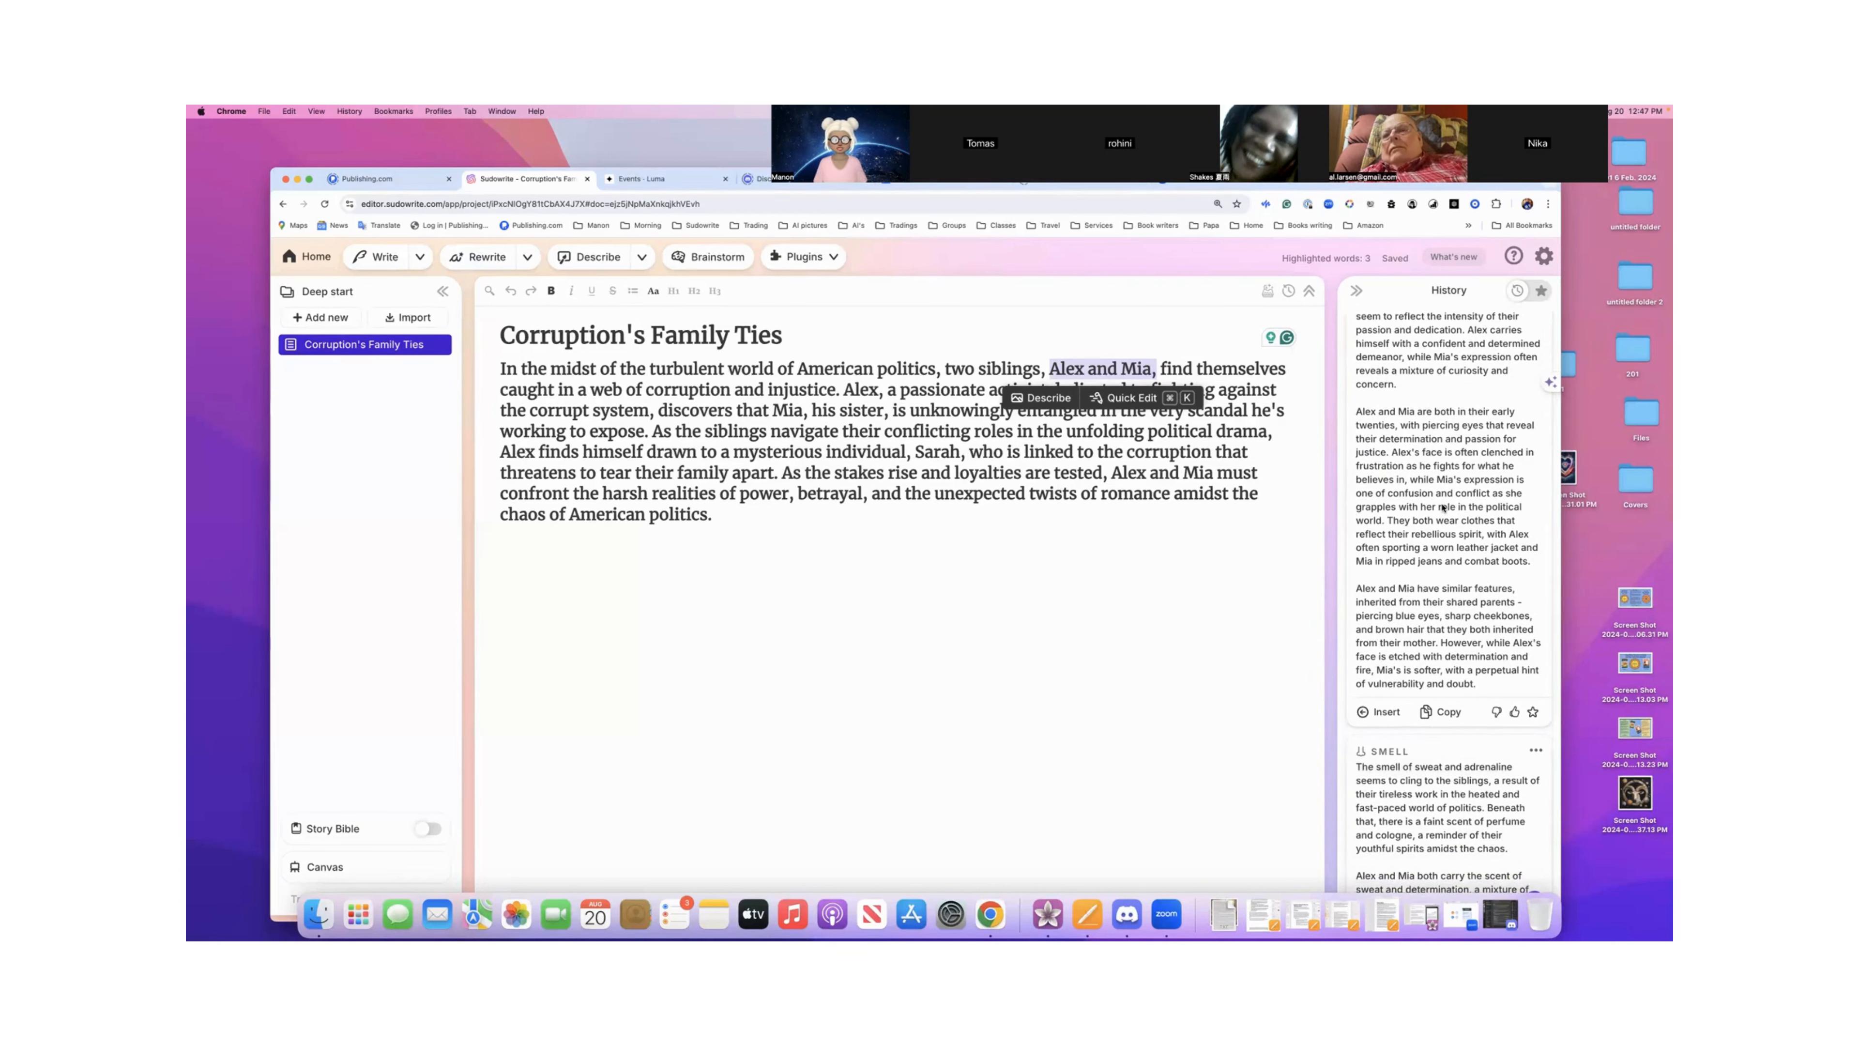
# - Read through the Sight, Smell, Taste, Touch and Metaphor results that Describe generated for the two siblings
pyautogui.scroll(3, 1442, 508)
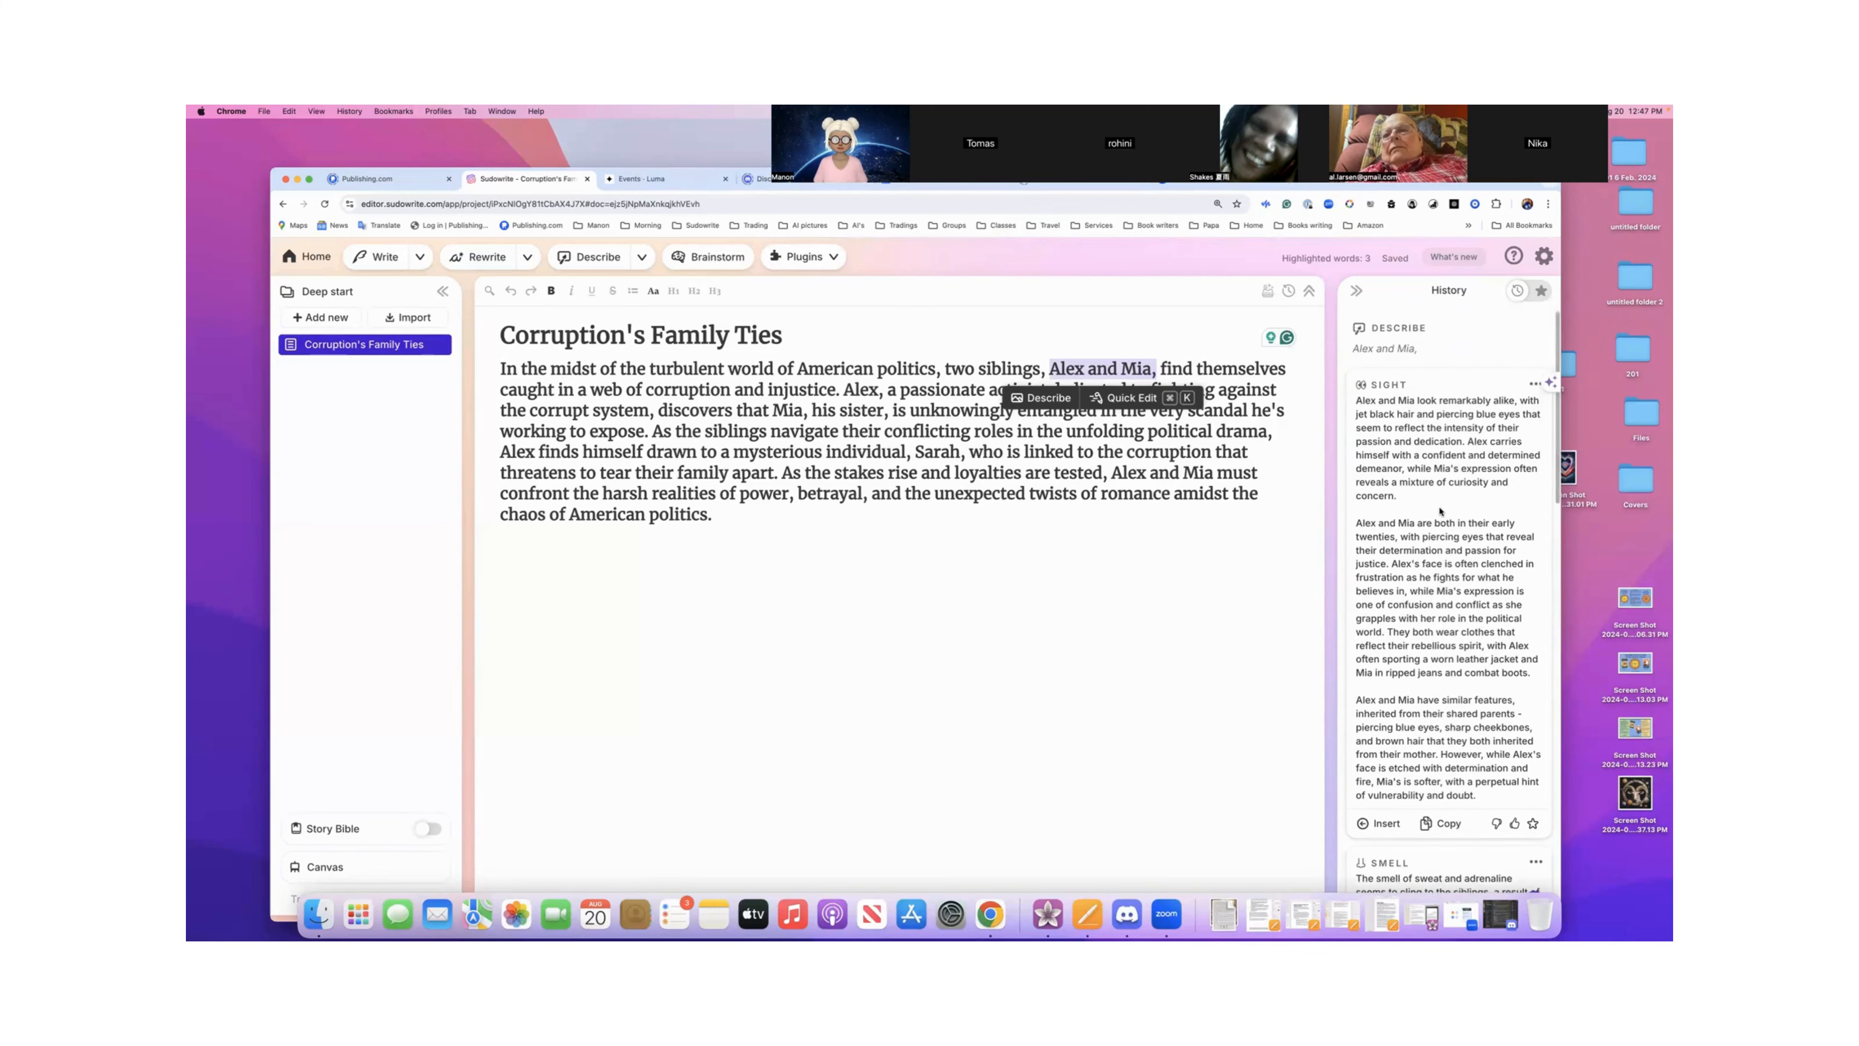
pyautogui.scroll(-10, 1440, 510)
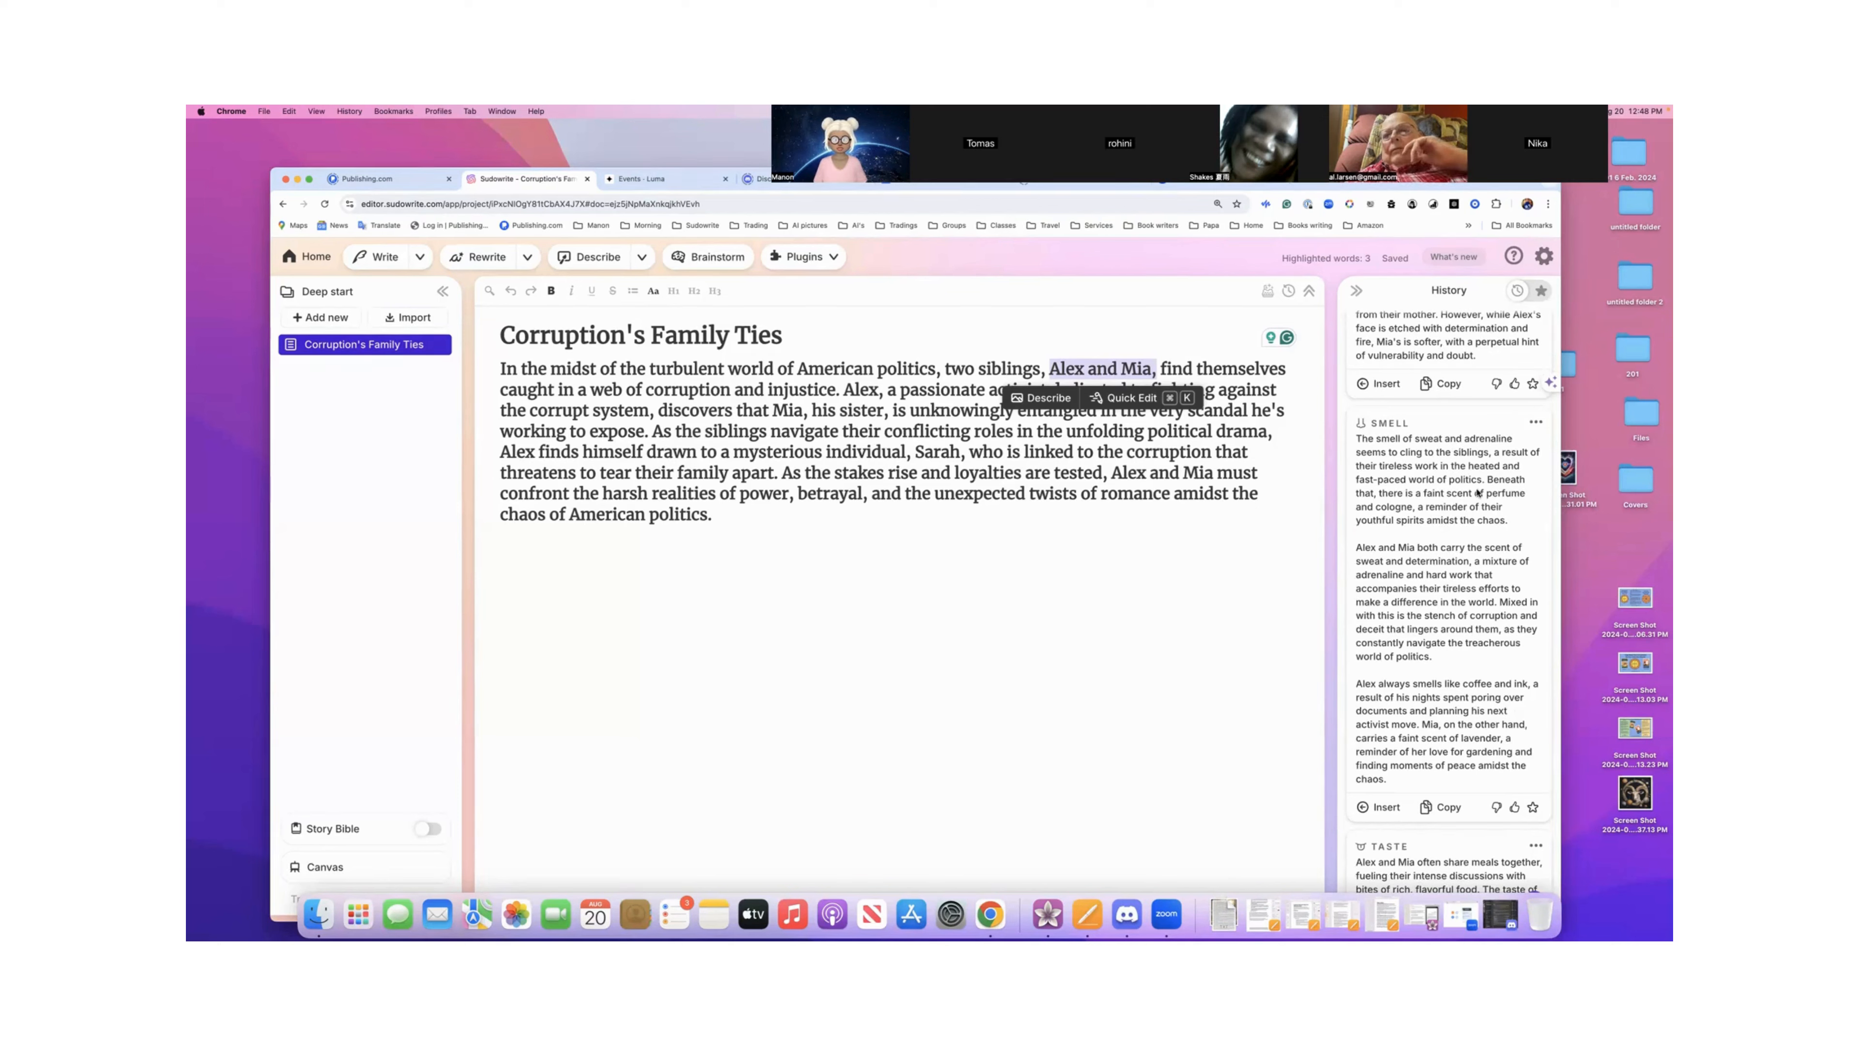
pyautogui.scroll(-5, 1467, 505)
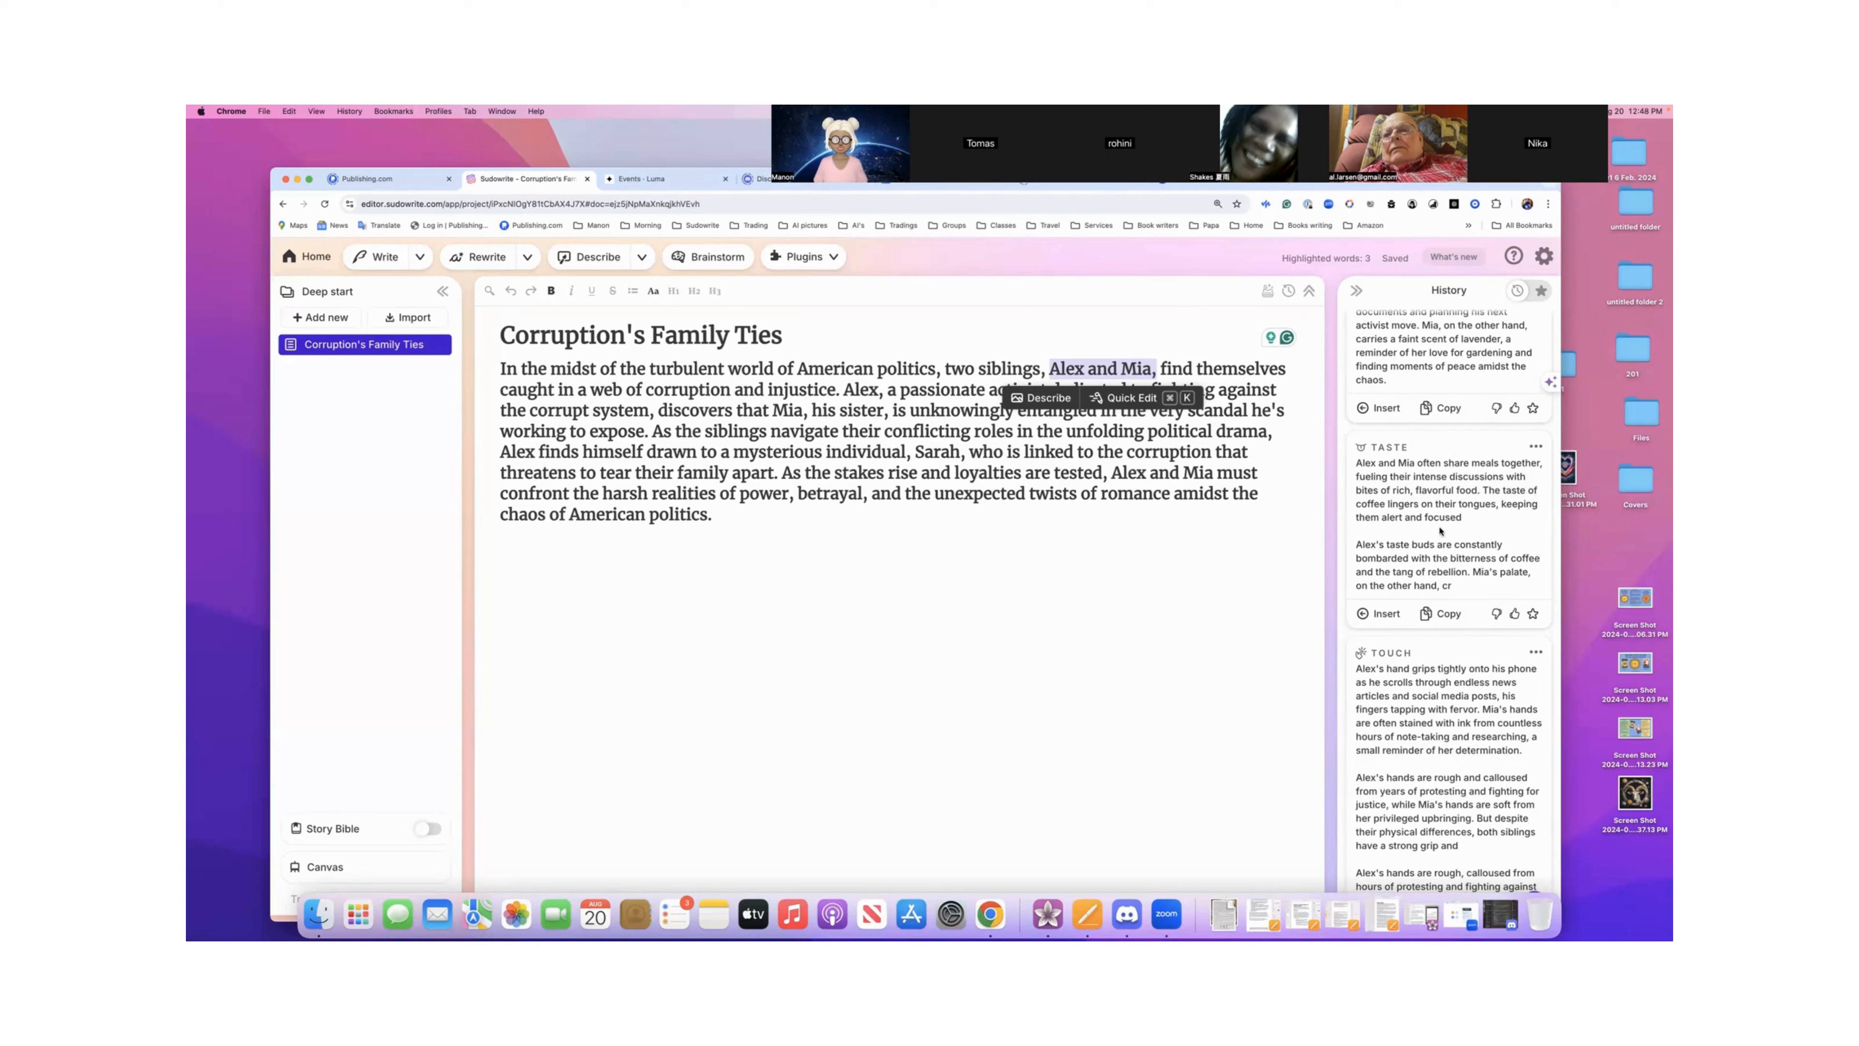
pyautogui.scroll(-5, 1439, 530)
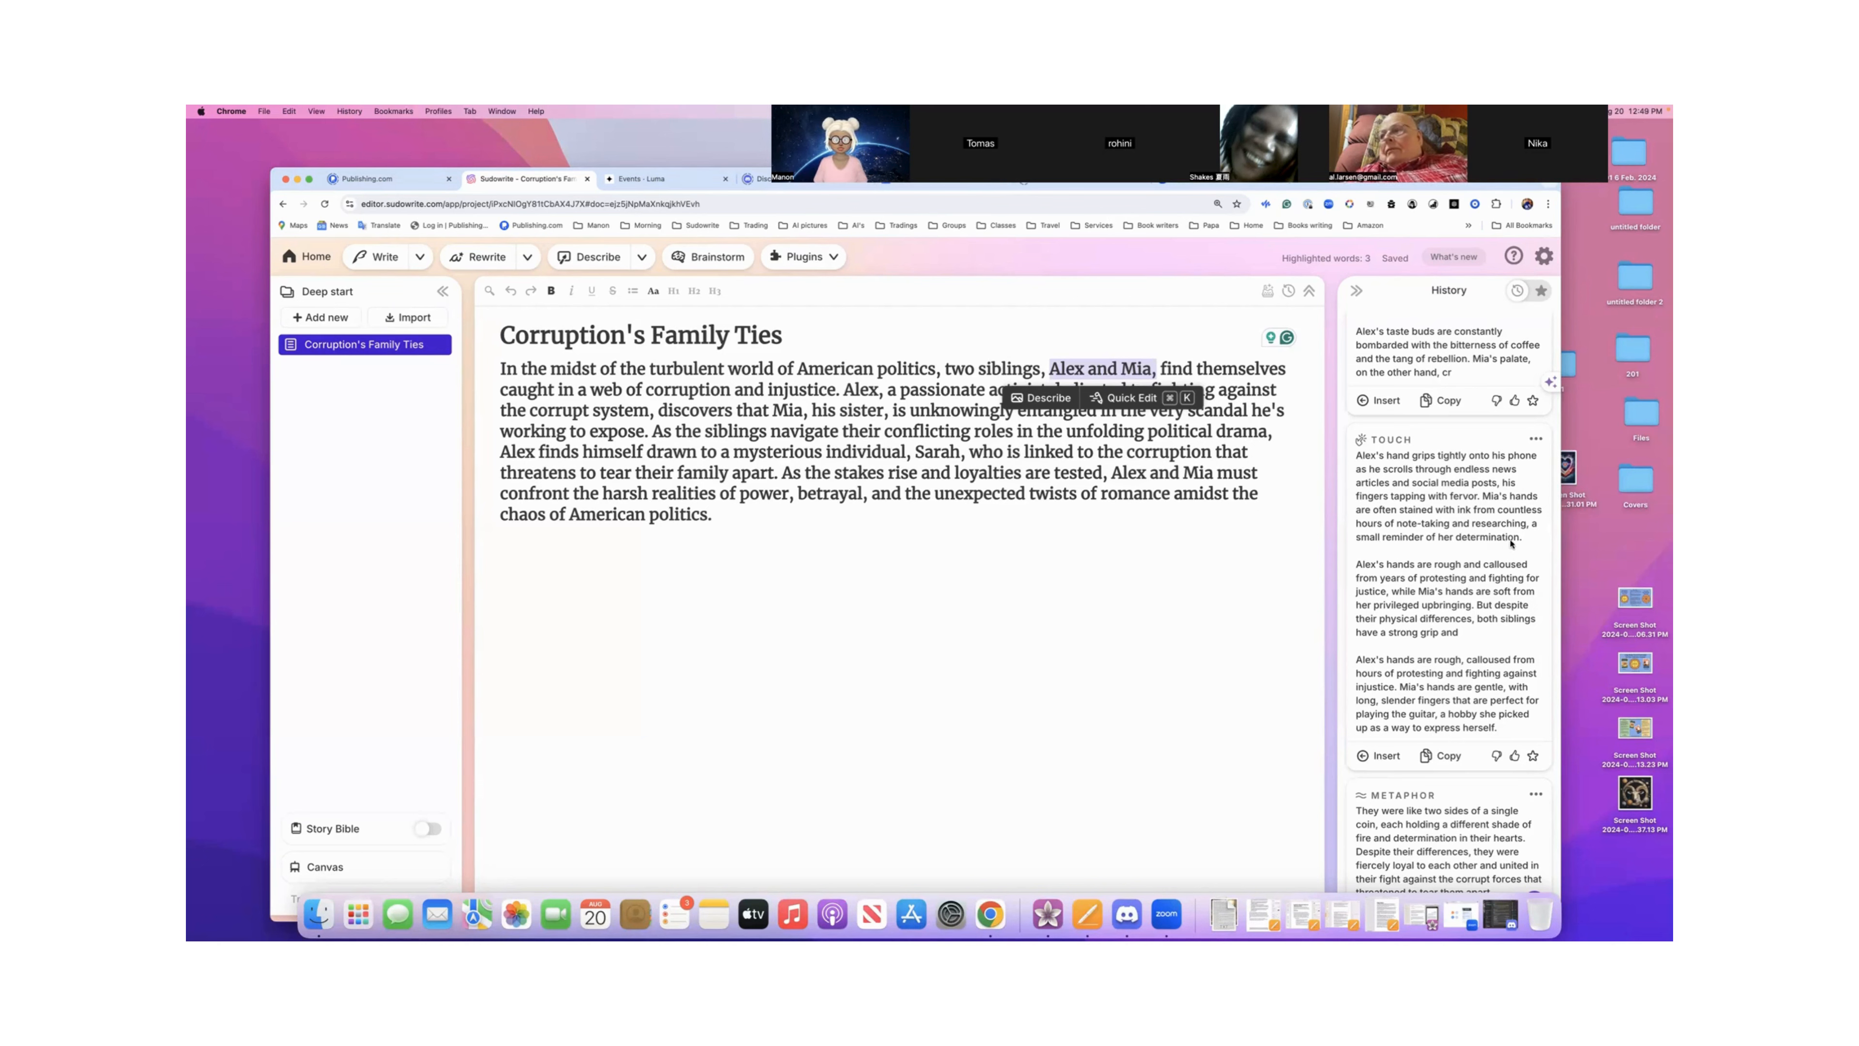
pyautogui.scroll(-3, 1496, 549)
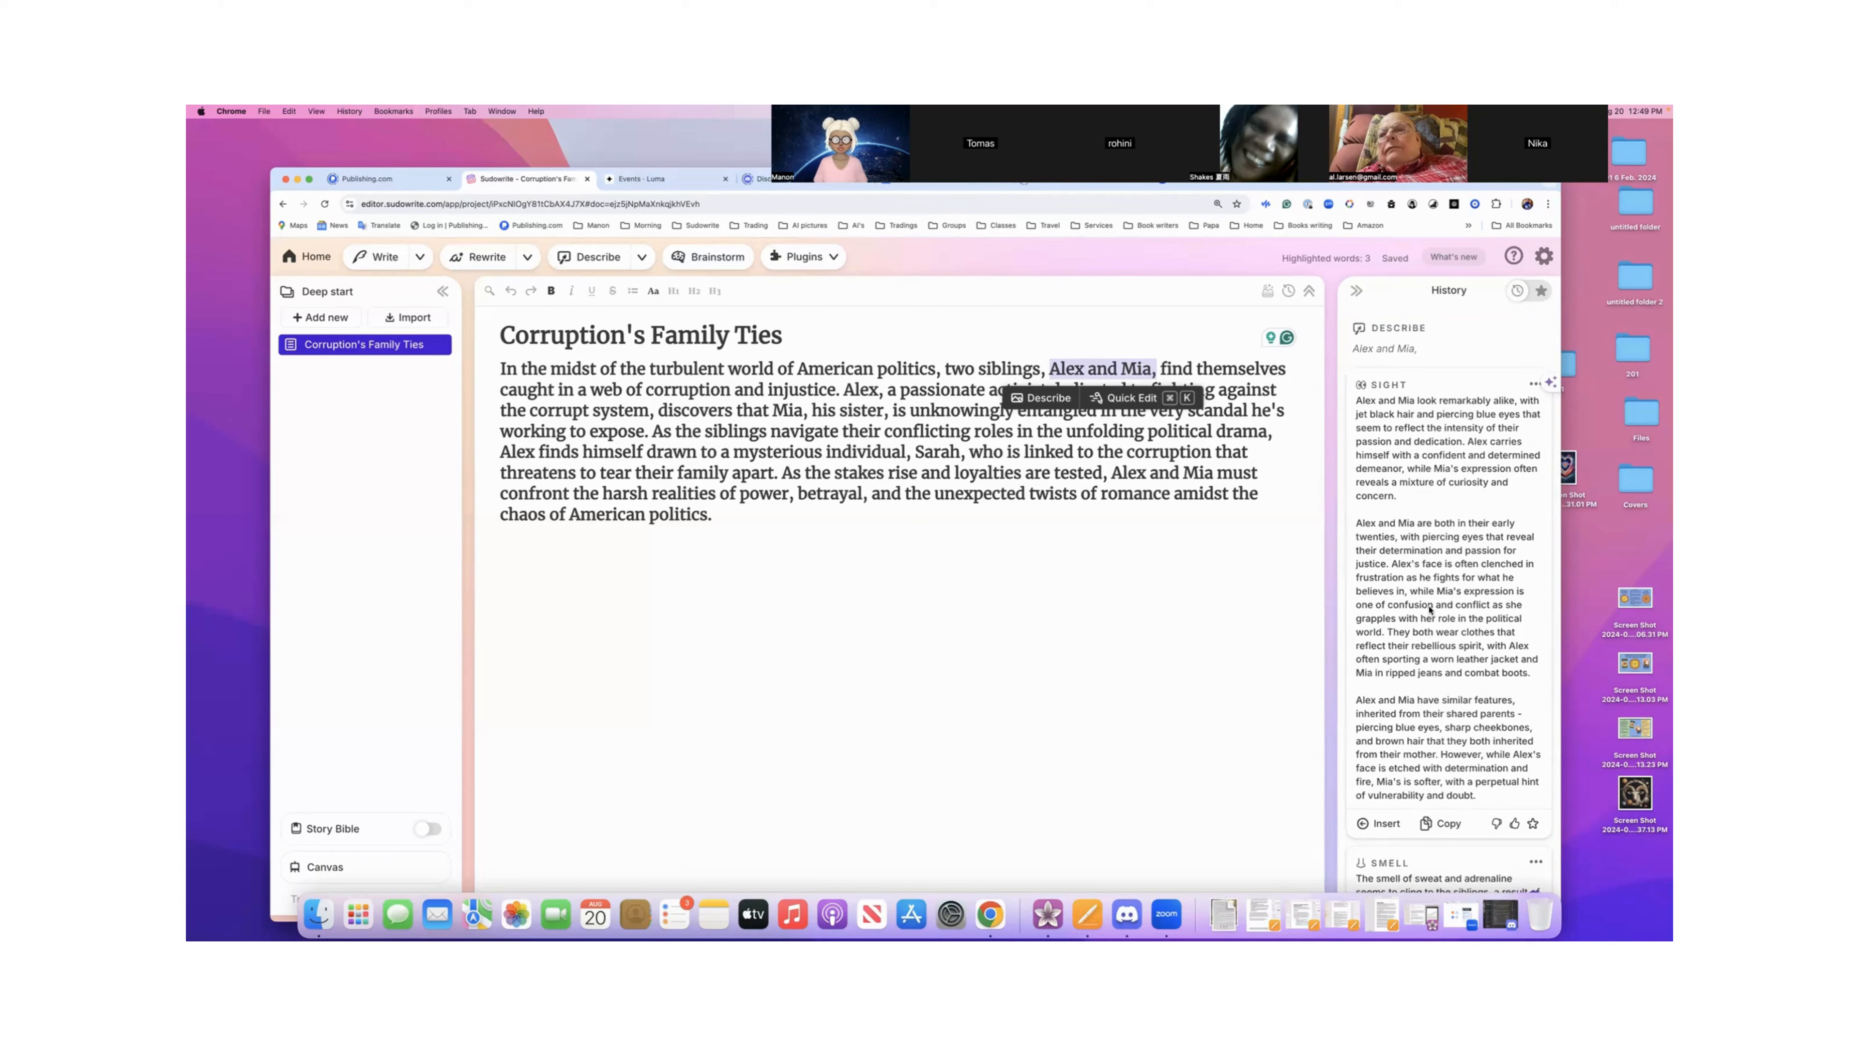
pyautogui.scroll(-10, 1429, 608)
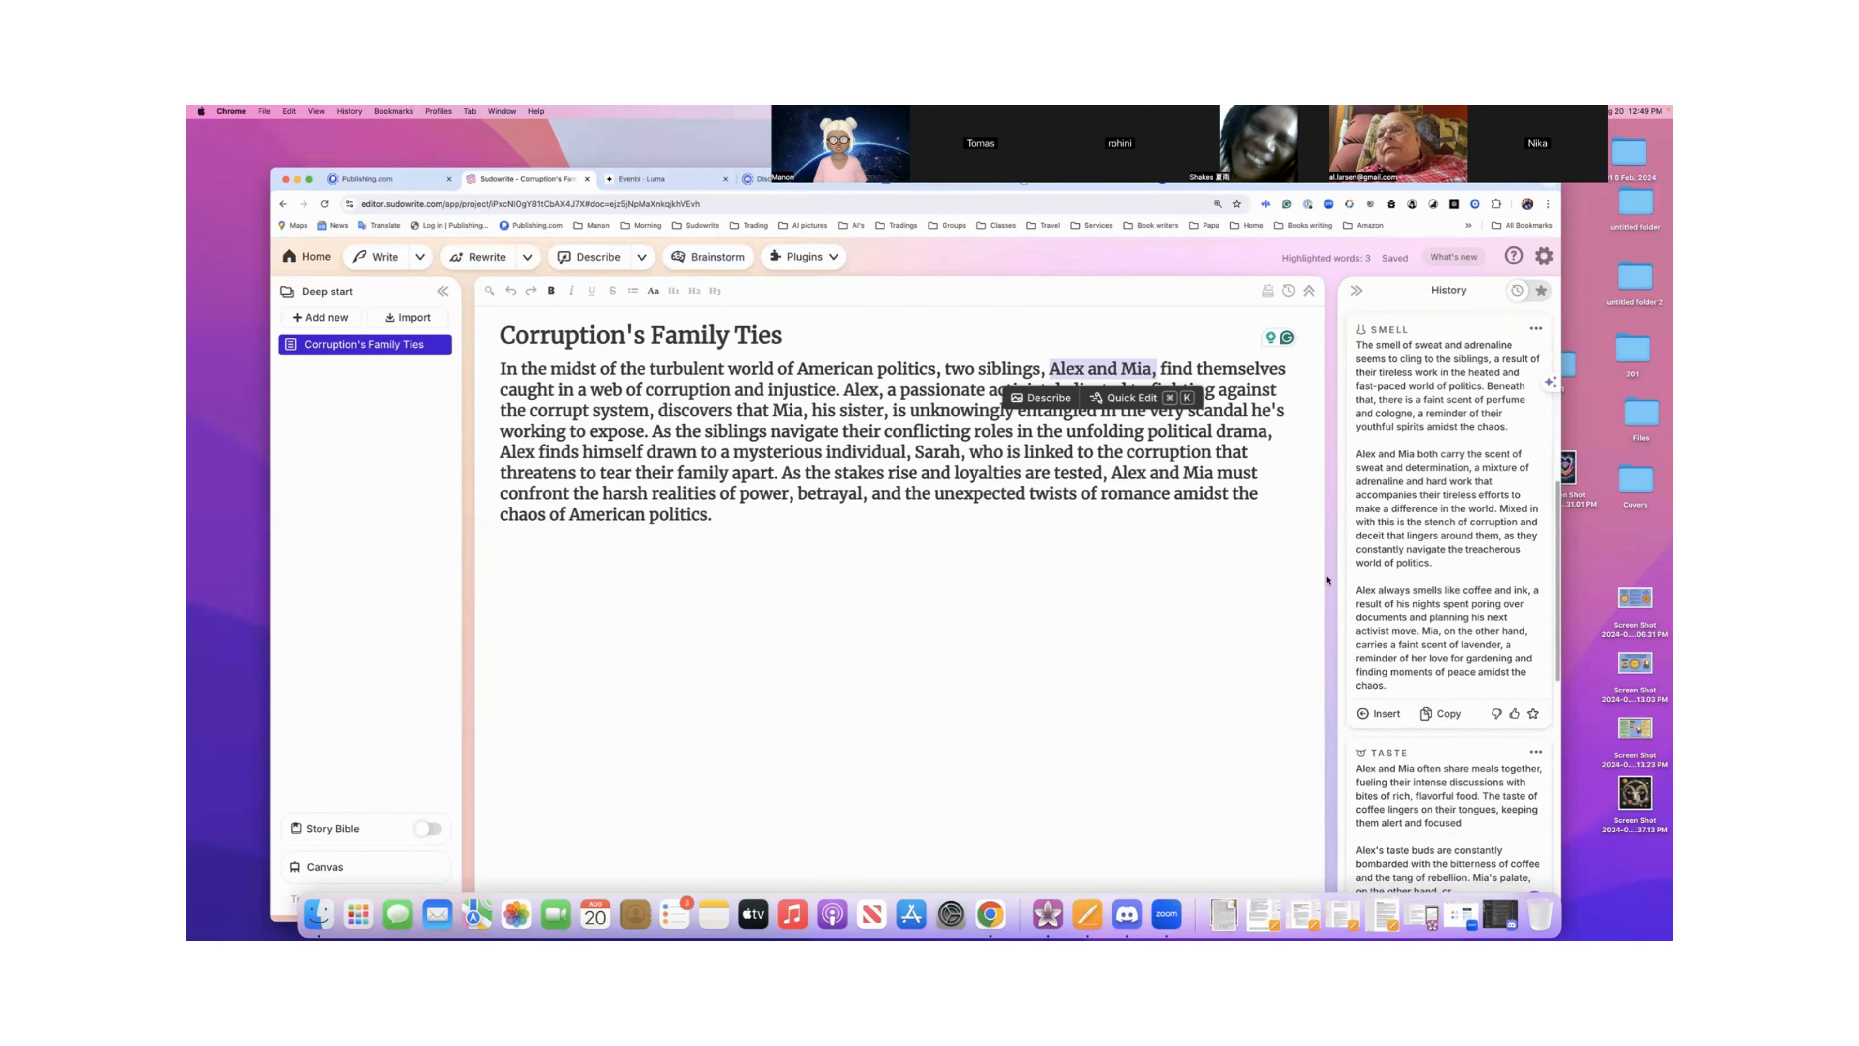
# - Turn off the Taste sense in the Describe options and return to the document
pyautogui.click(641, 259)
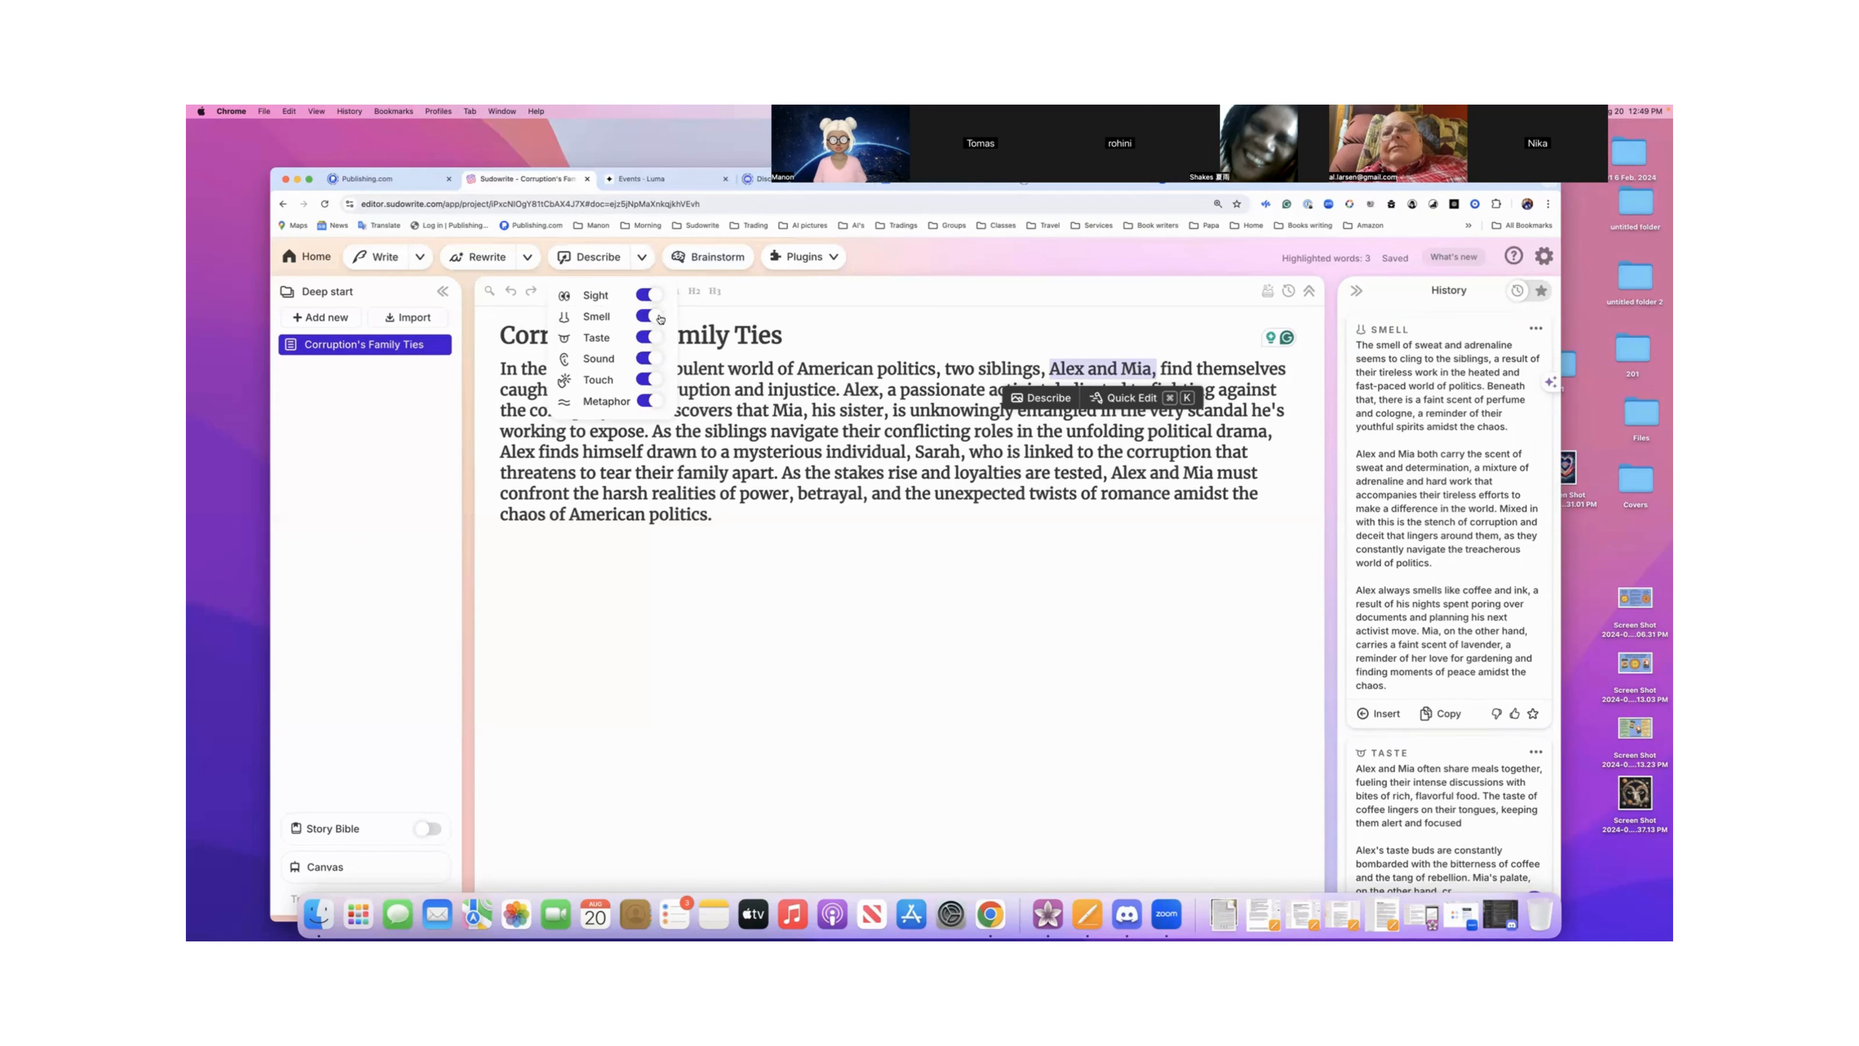
pyautogui.click(648, 337)
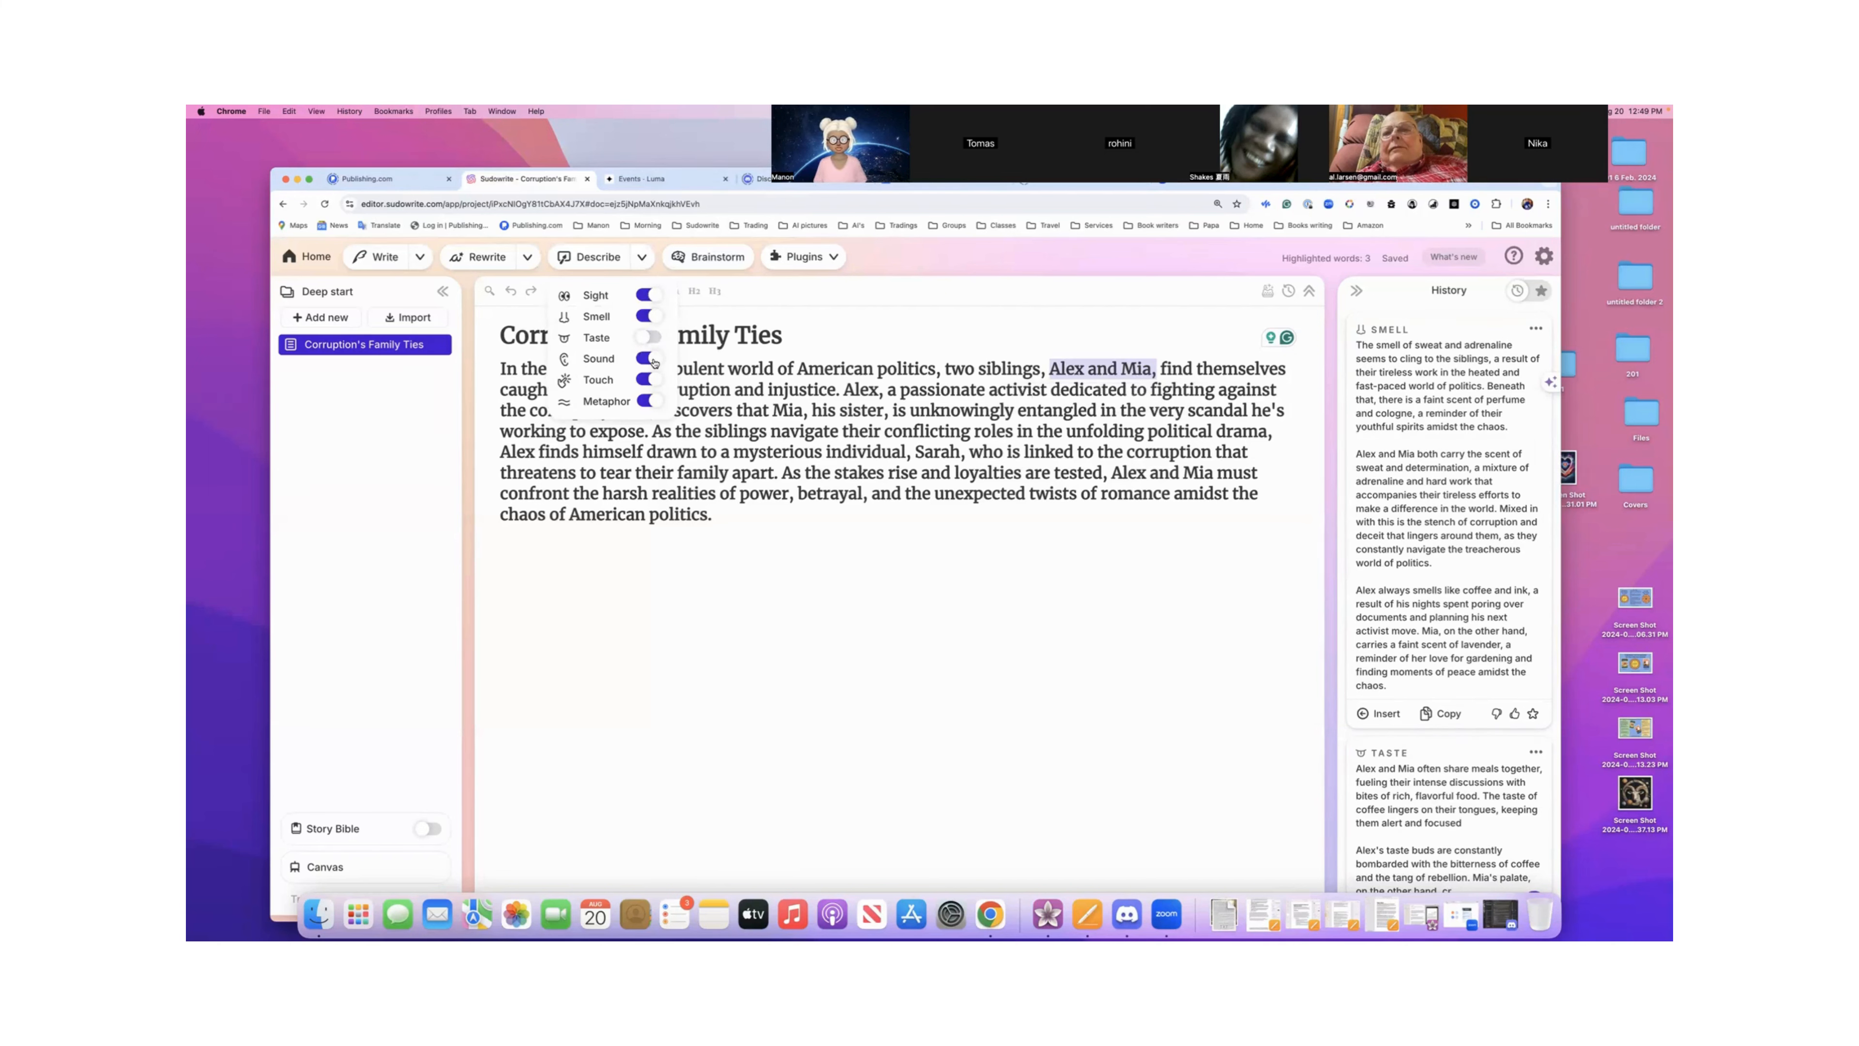
pyautogui.click(852, 391)
# - Look over the Describe results again and turn off the Smell sense in the Describe options
pyautogui.scroll(-8, 1426, 556)
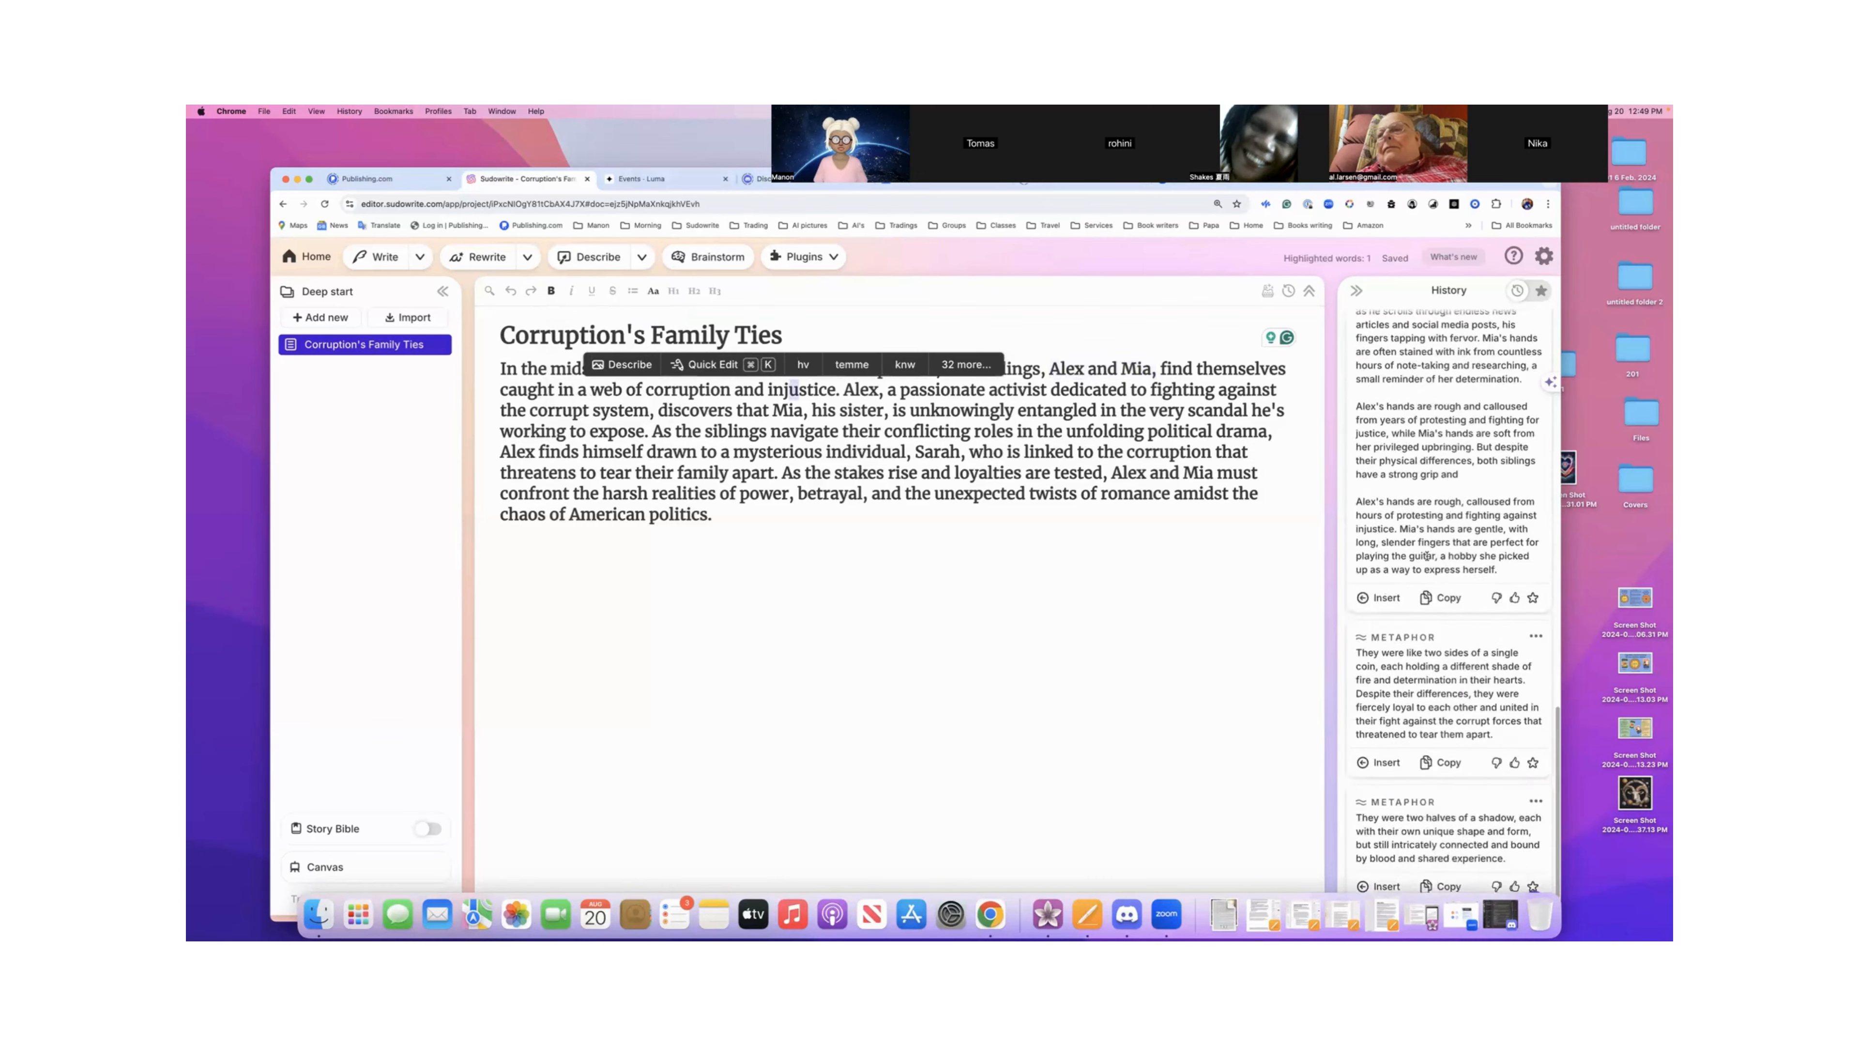
pyautogui.scroll(5, 1427, 553)
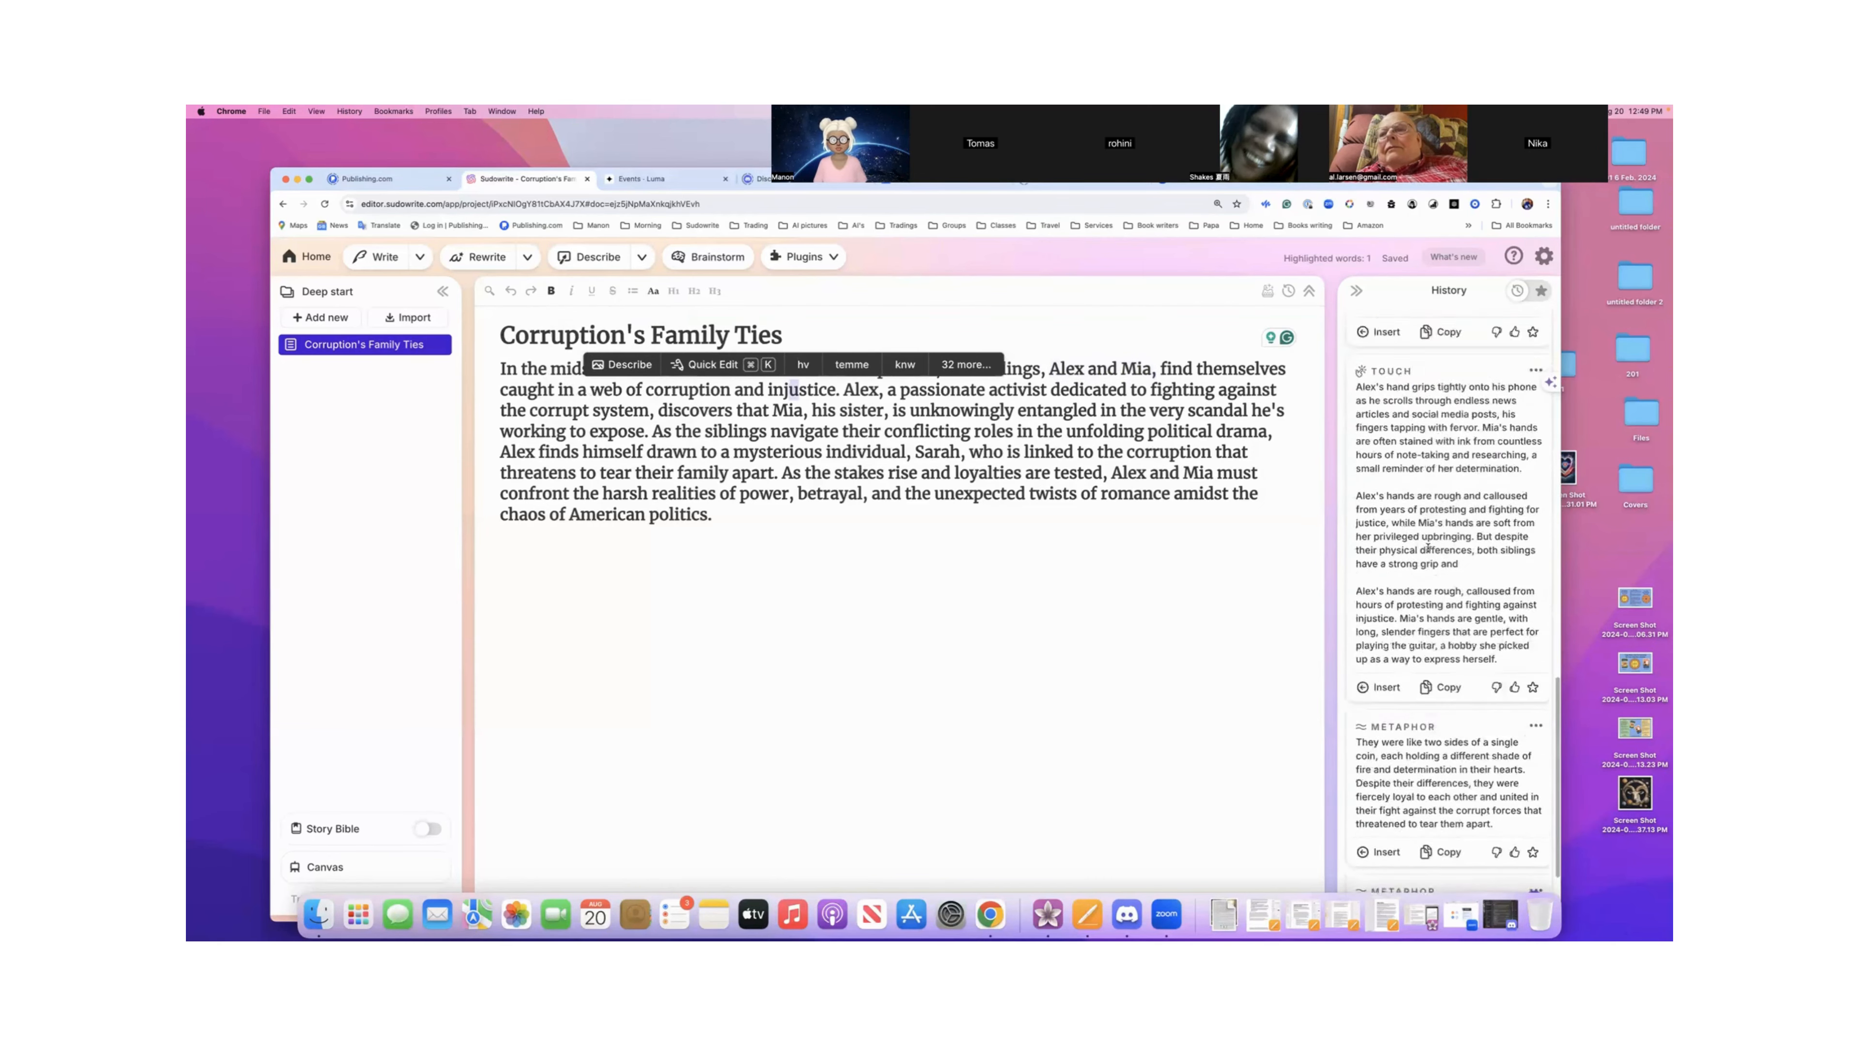
pyautogui.scroll(5, 1427, 550)
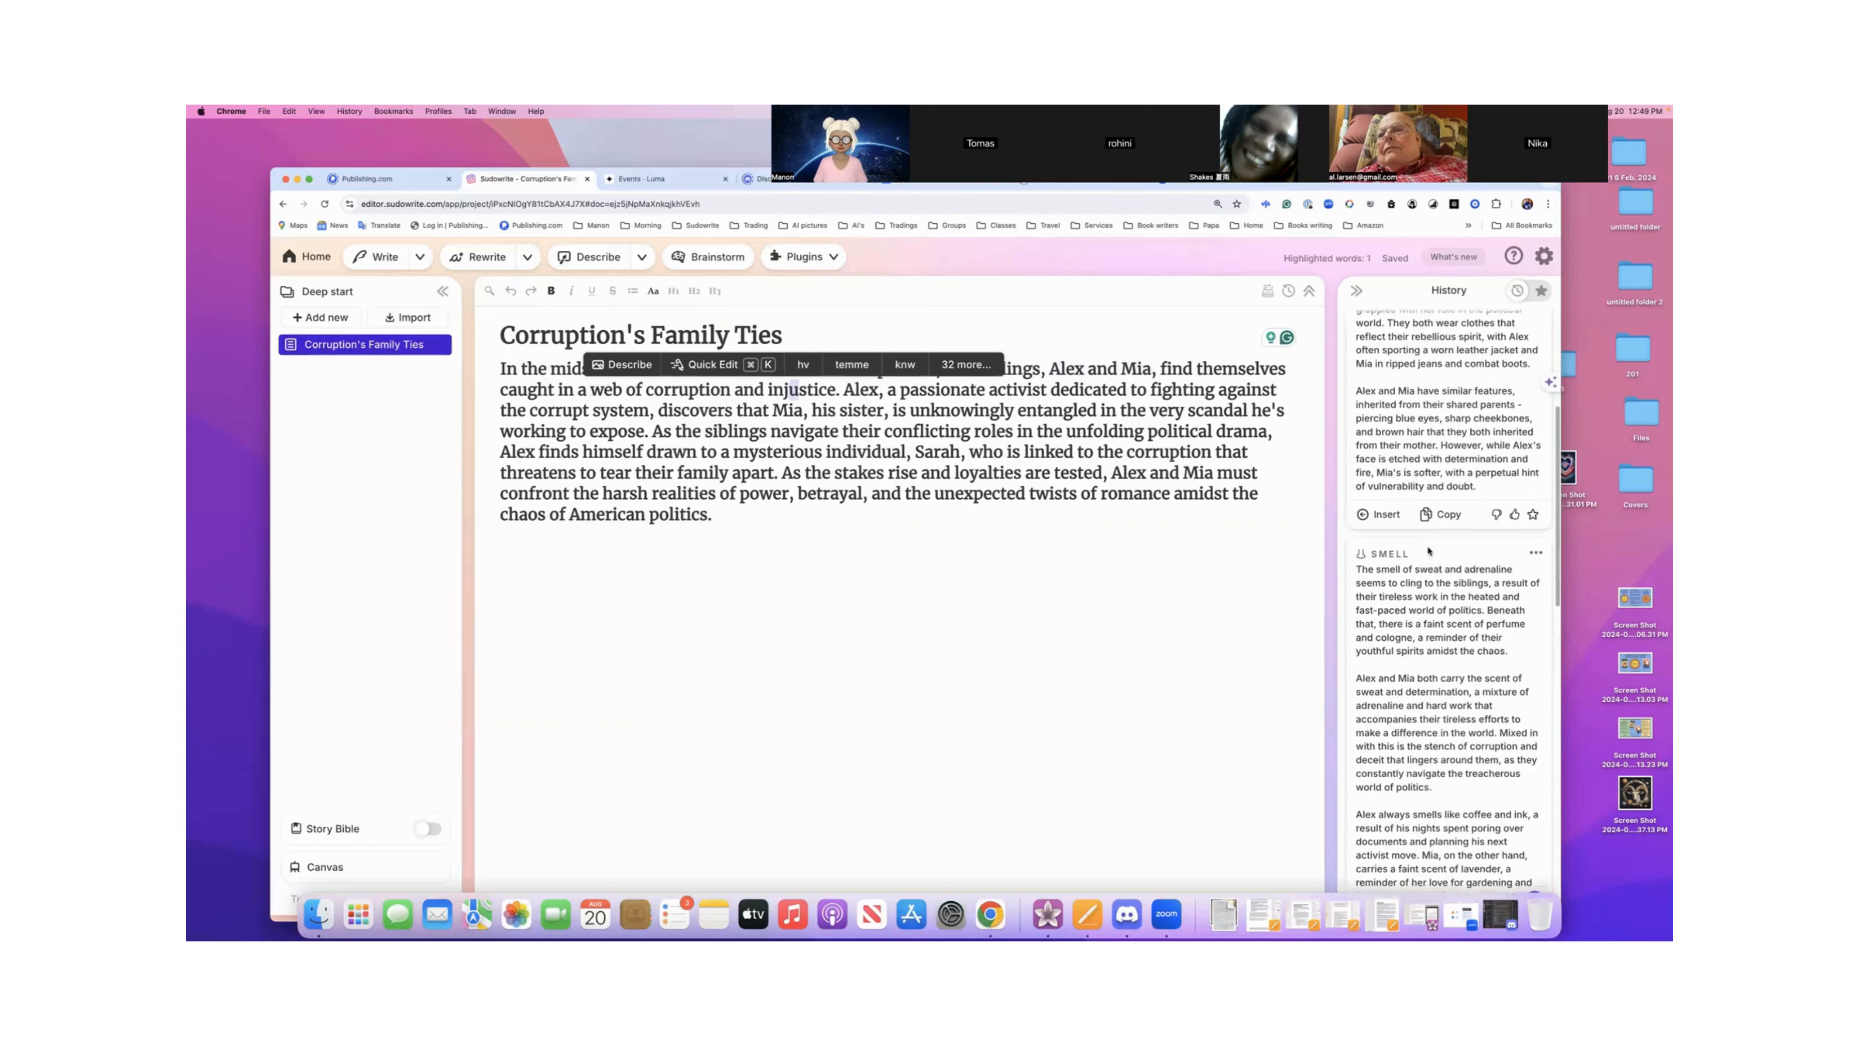
pyautogui.scroll(1, 1427, 548)
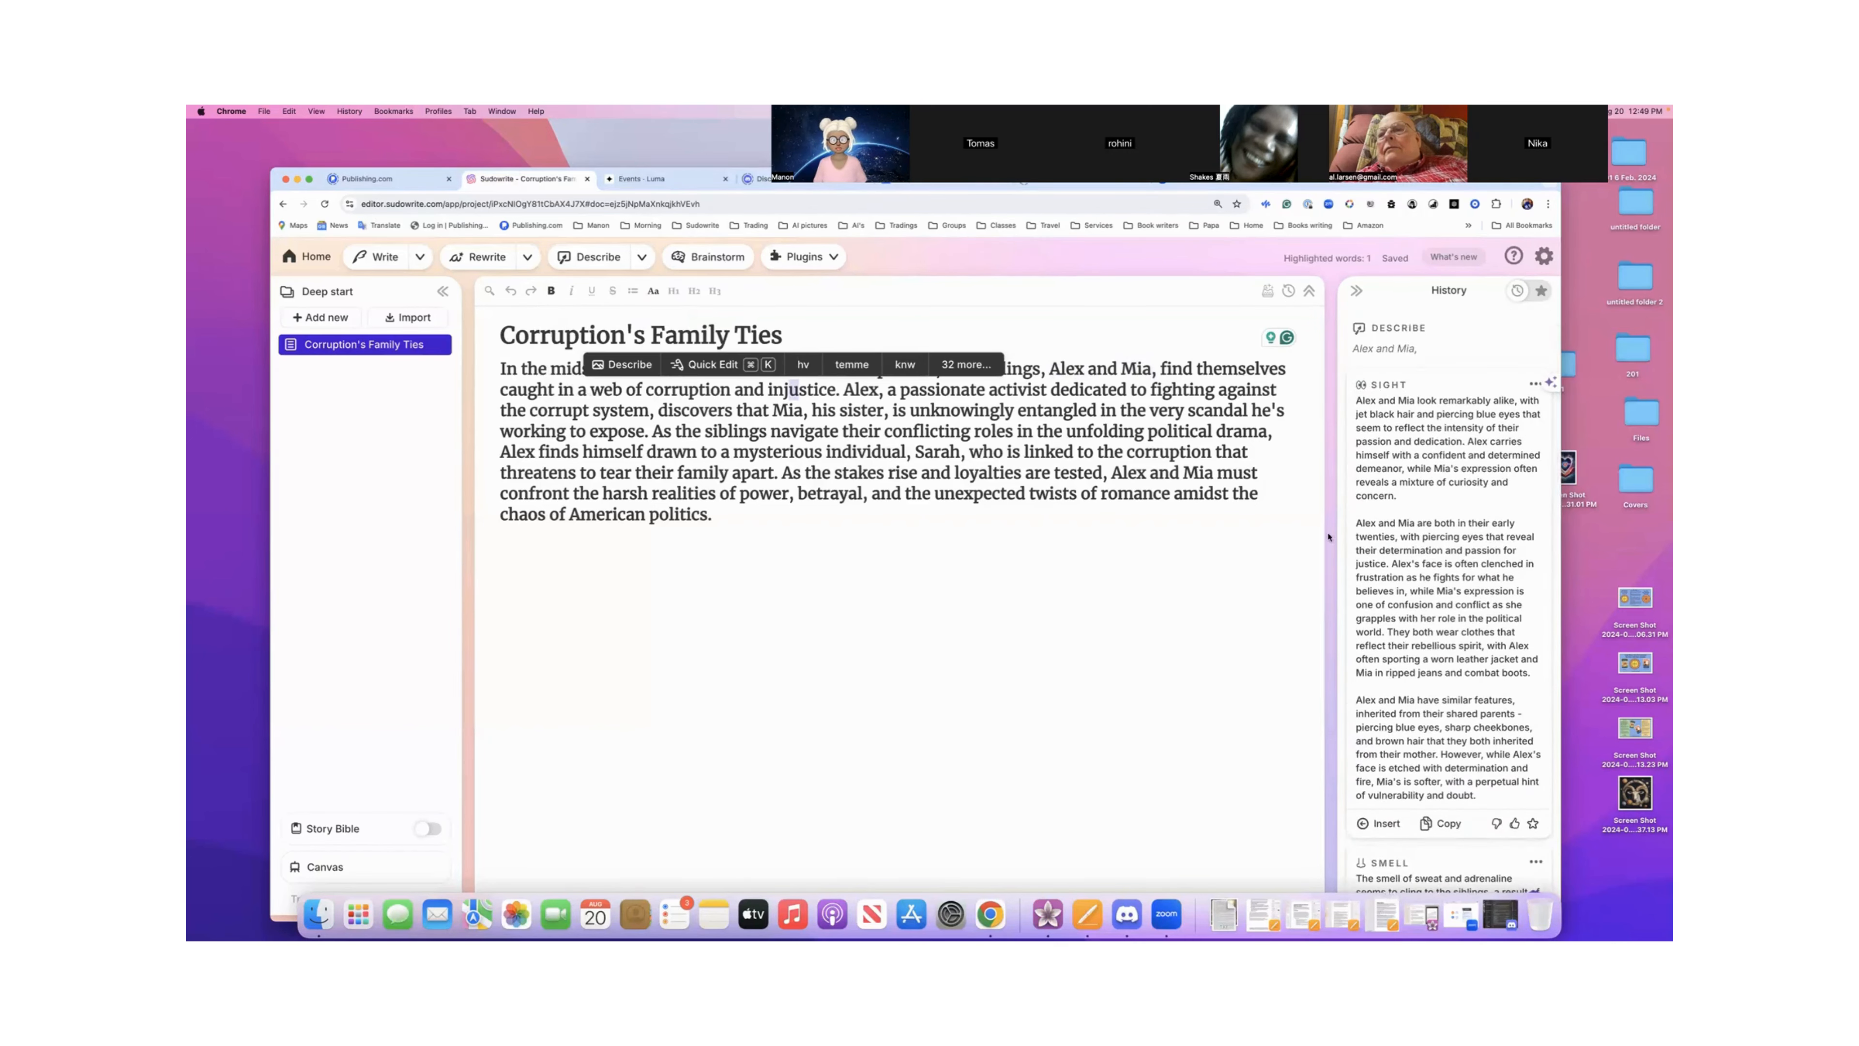
pyautogui.click(642, 263)
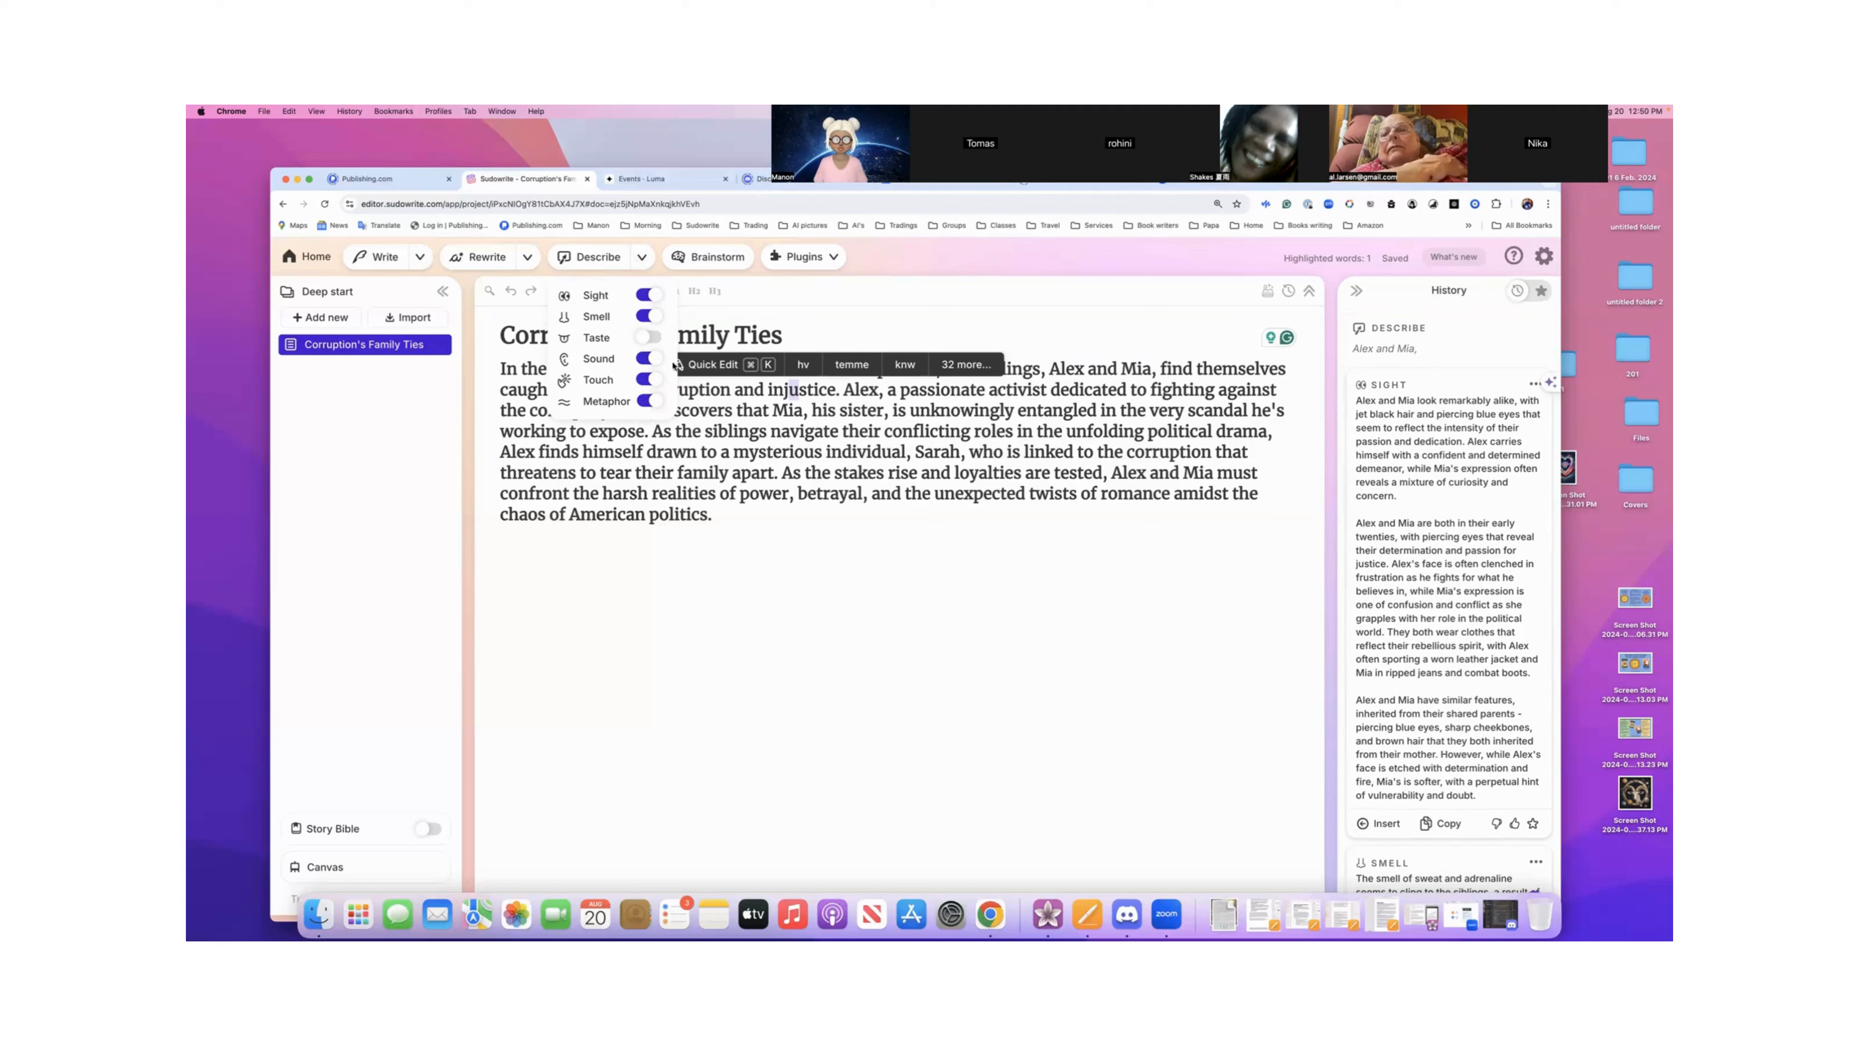
pyautogui.click(647, 316)
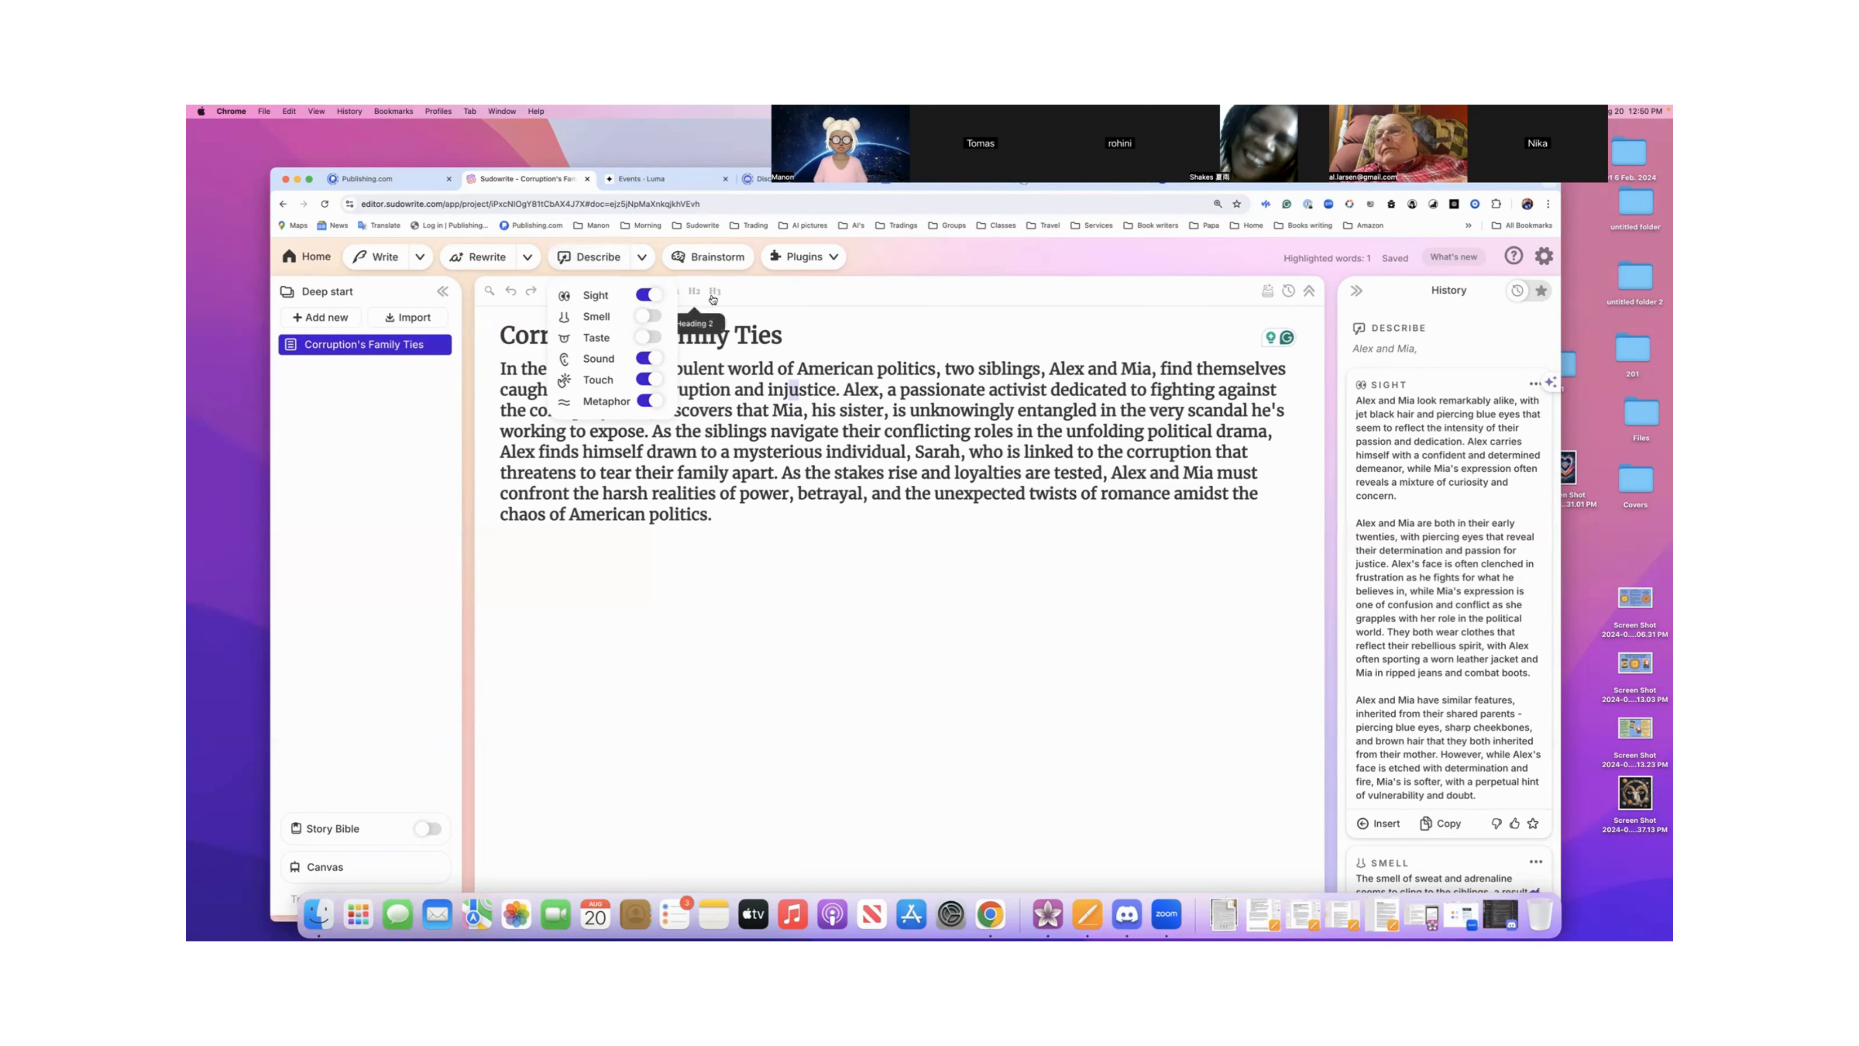
pyautogui.click(812, 404)
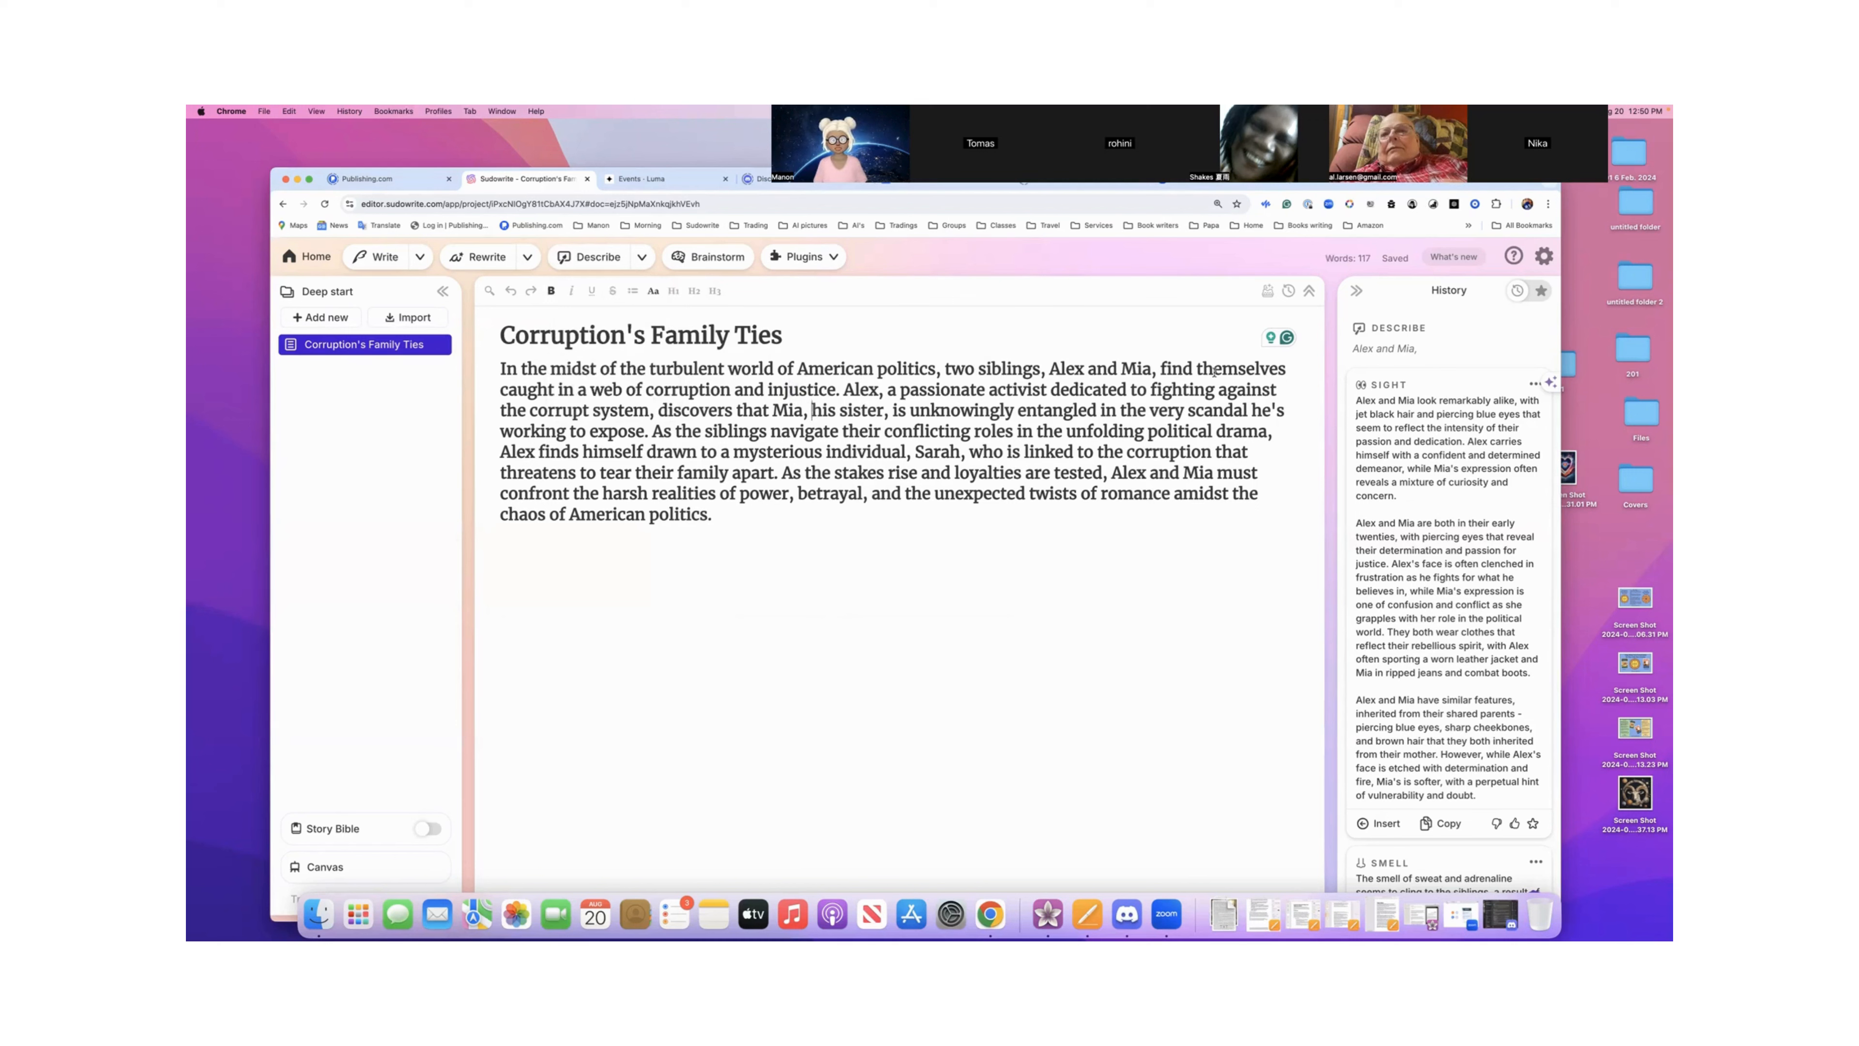
# - Start a new line after the synopsis and star the Sight result in the Describe history
pyautogui.click(807, 520)
pyautogui.press('Return')
pyautogui.scroll(-5, 1442, 435)
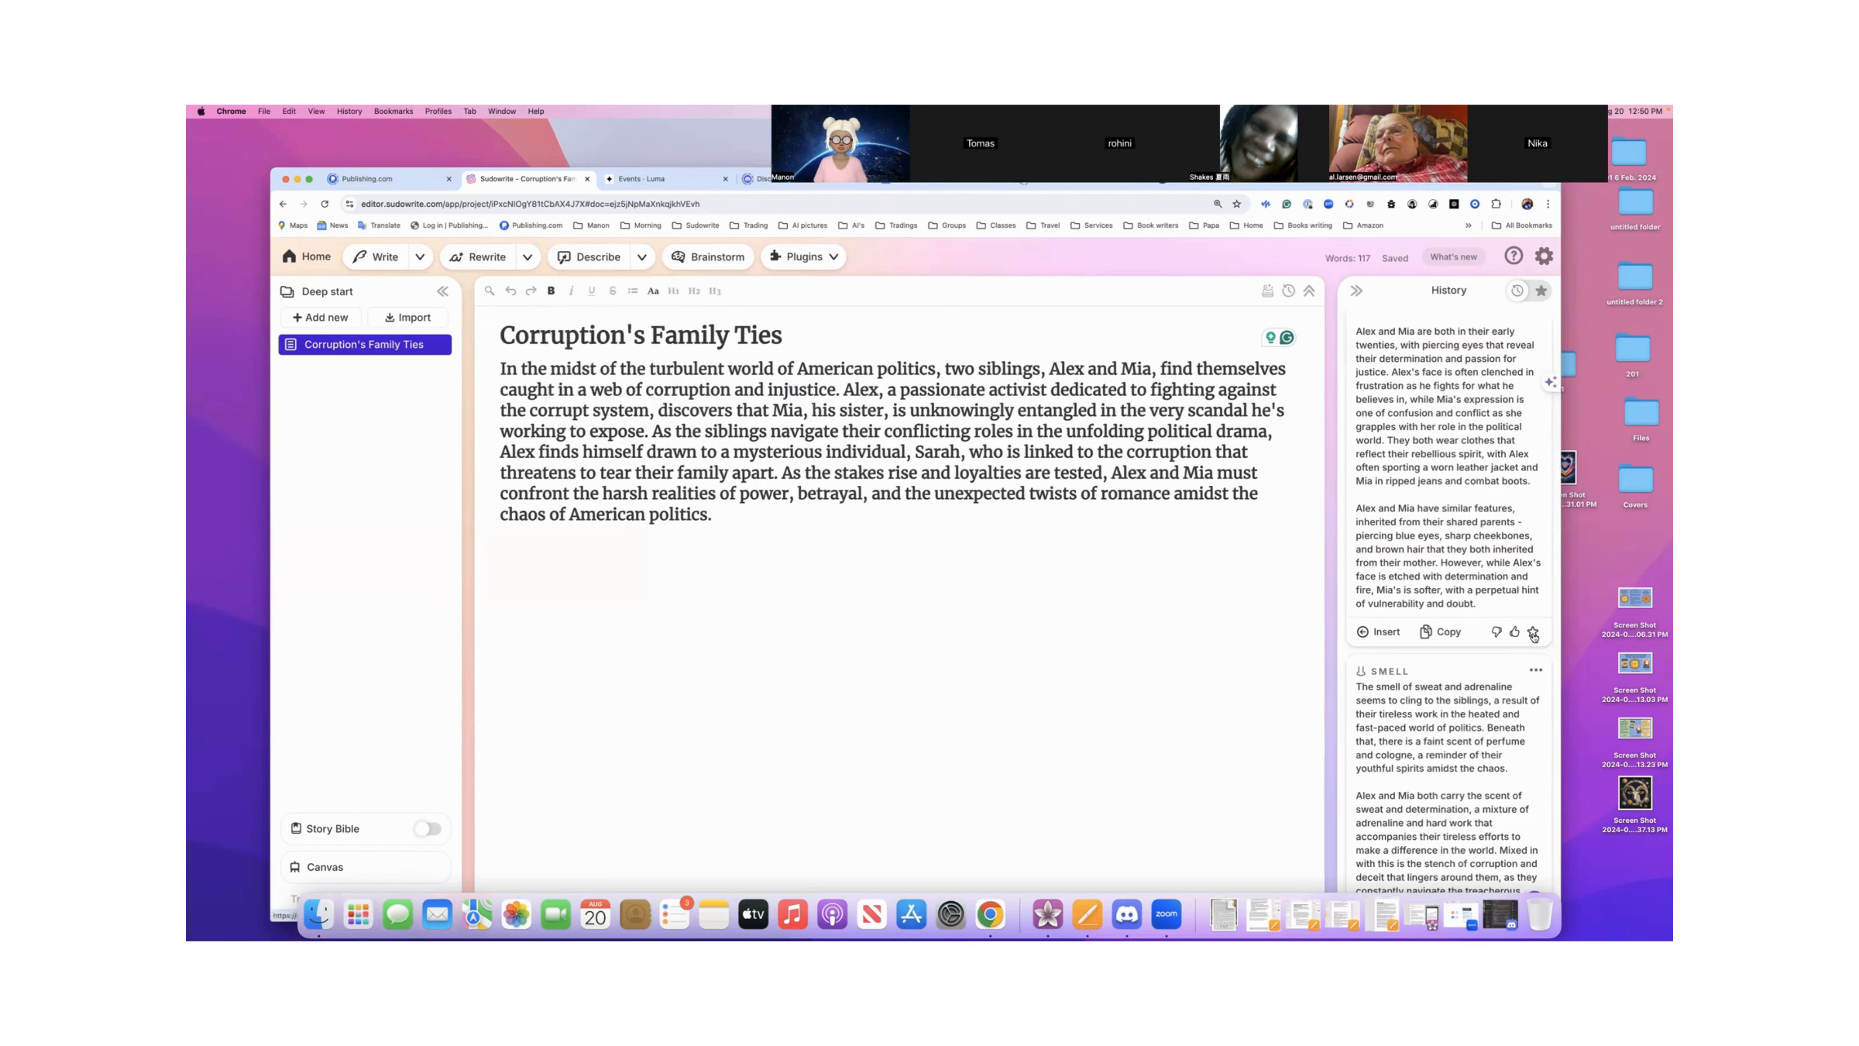
pyautogui.scroll(3, 1425, 546)
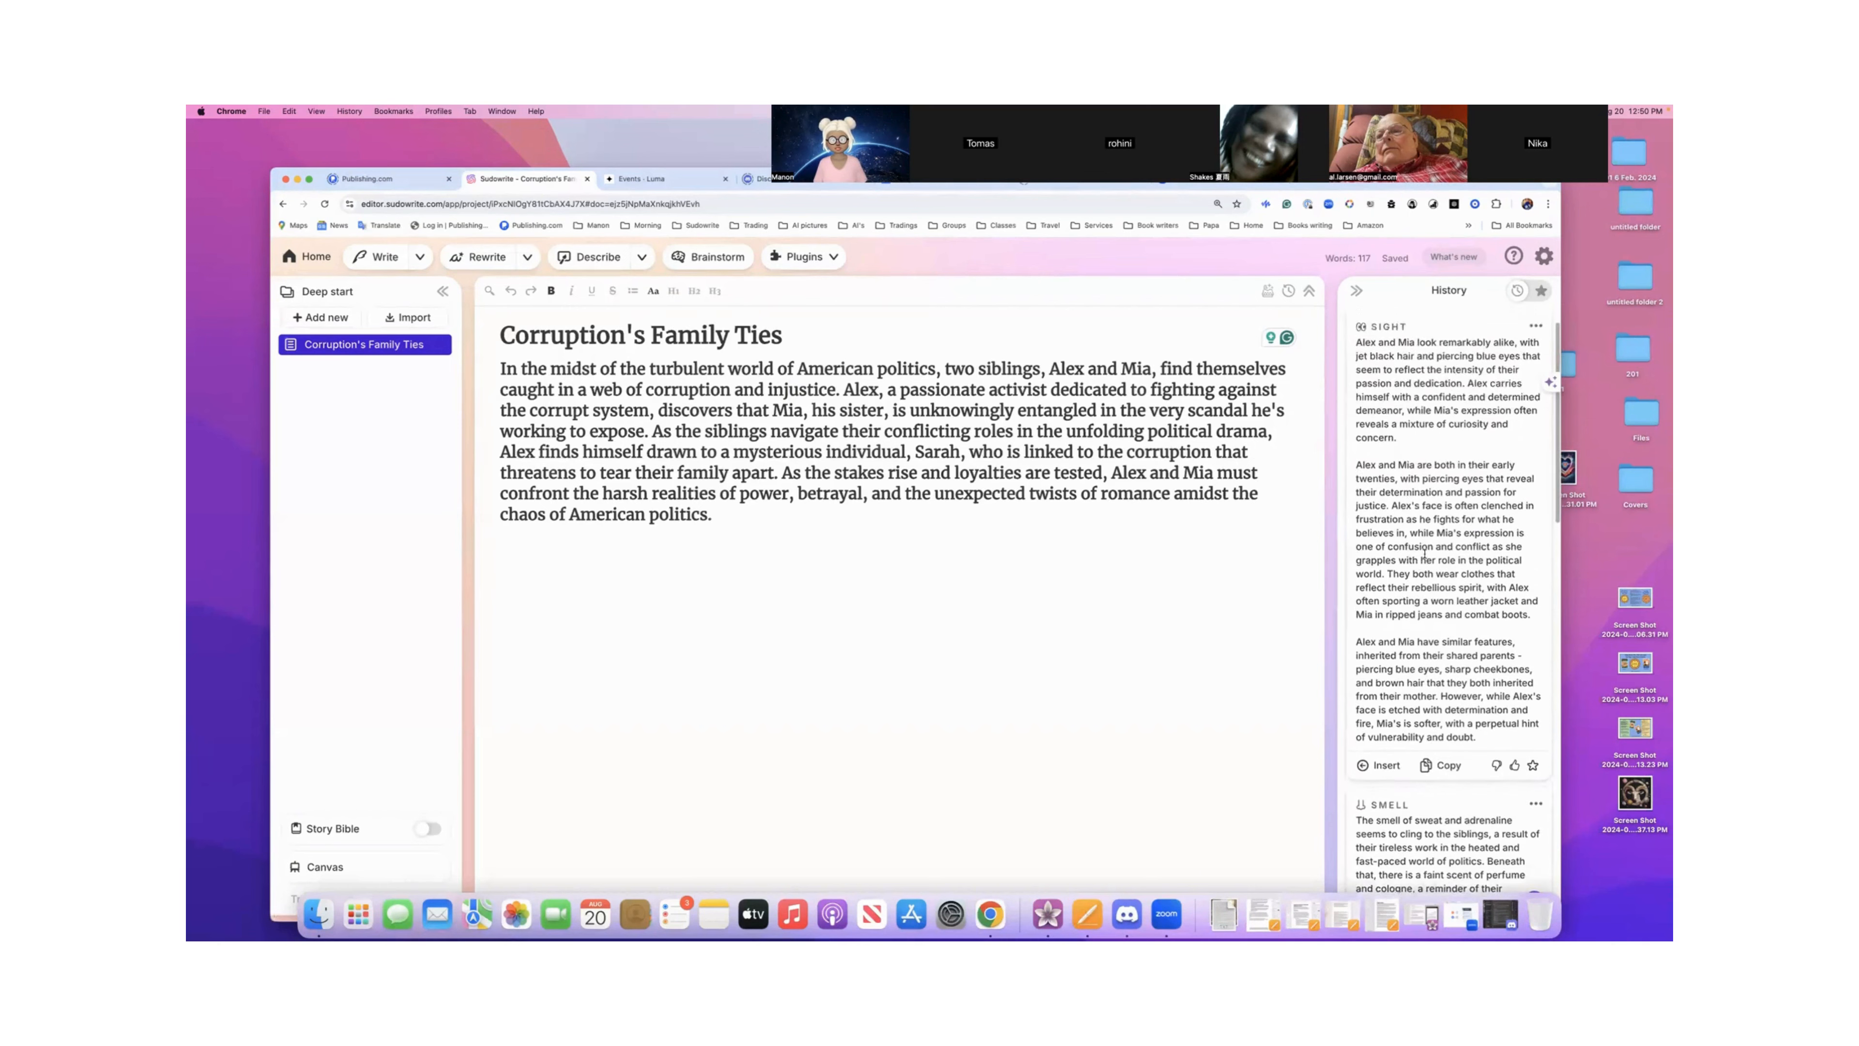
pyautogui.scroll(-5, 1423, 553)
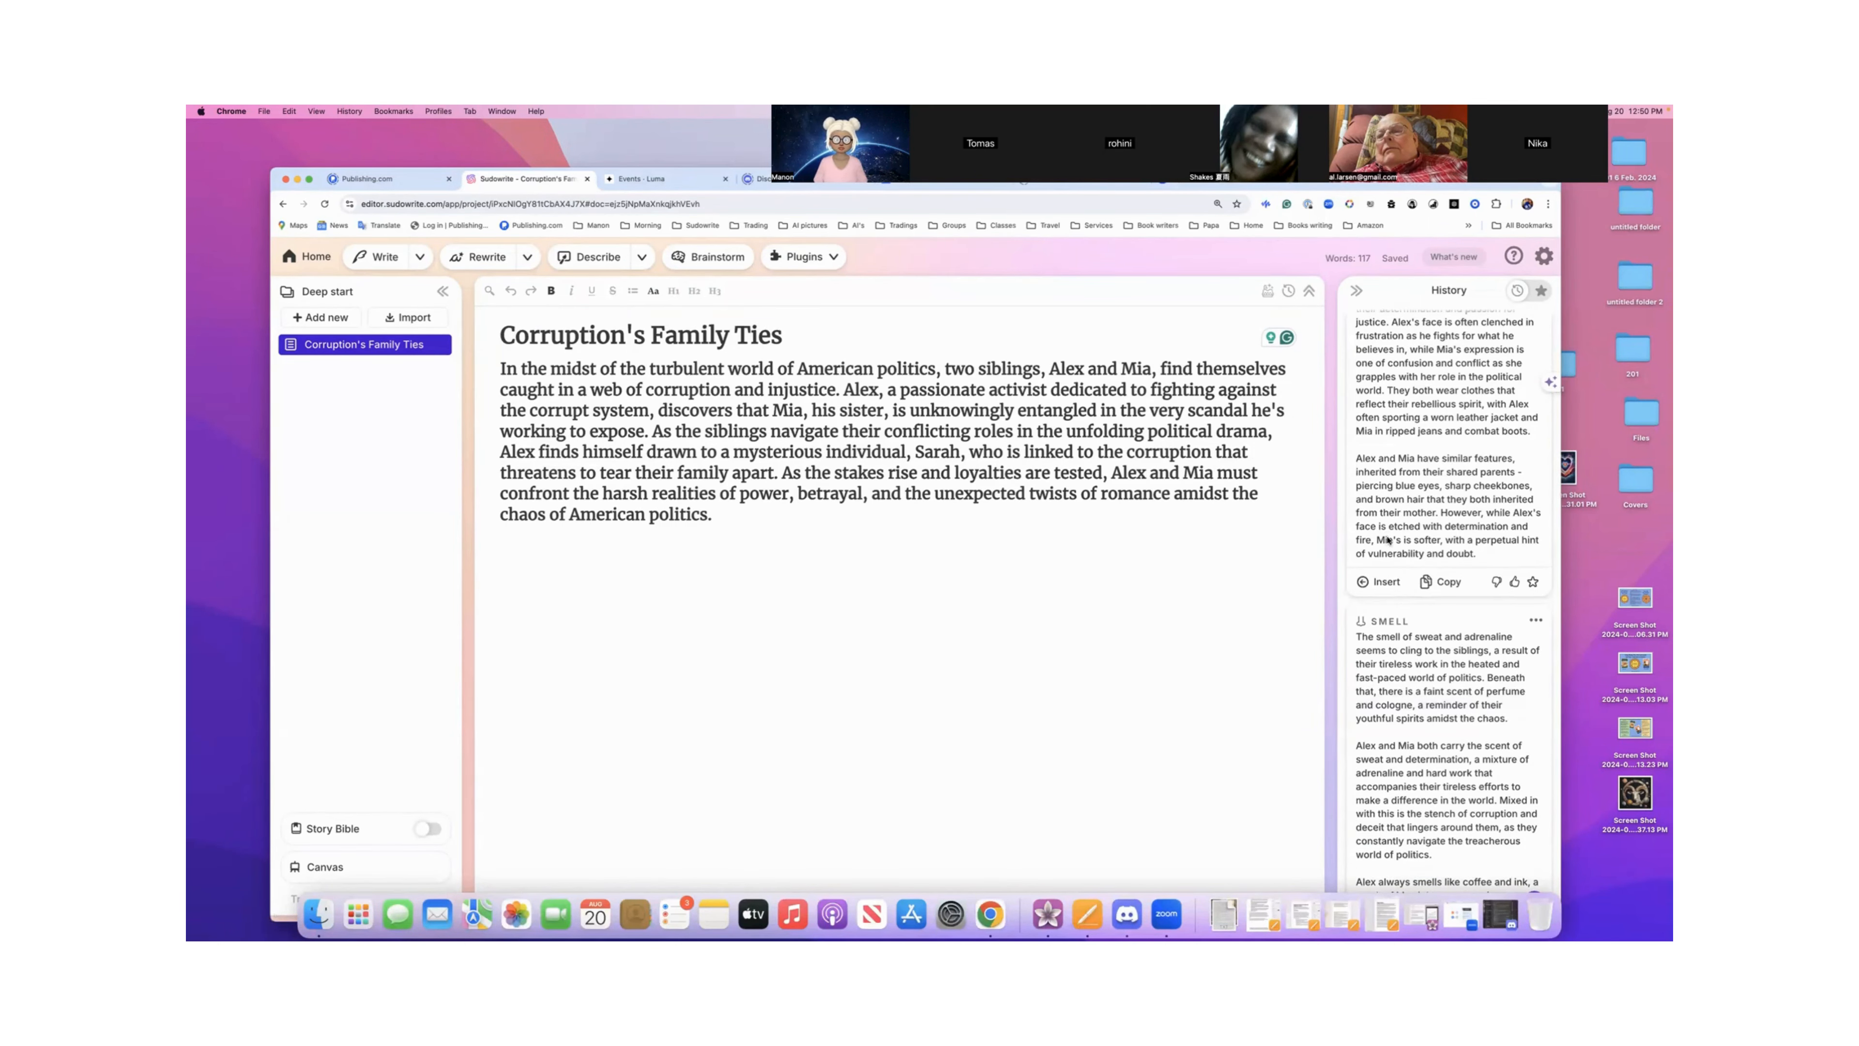
pyautogui.scroll(6, 1387, 540)
pyautogui.scroll(3, 1387, 537)
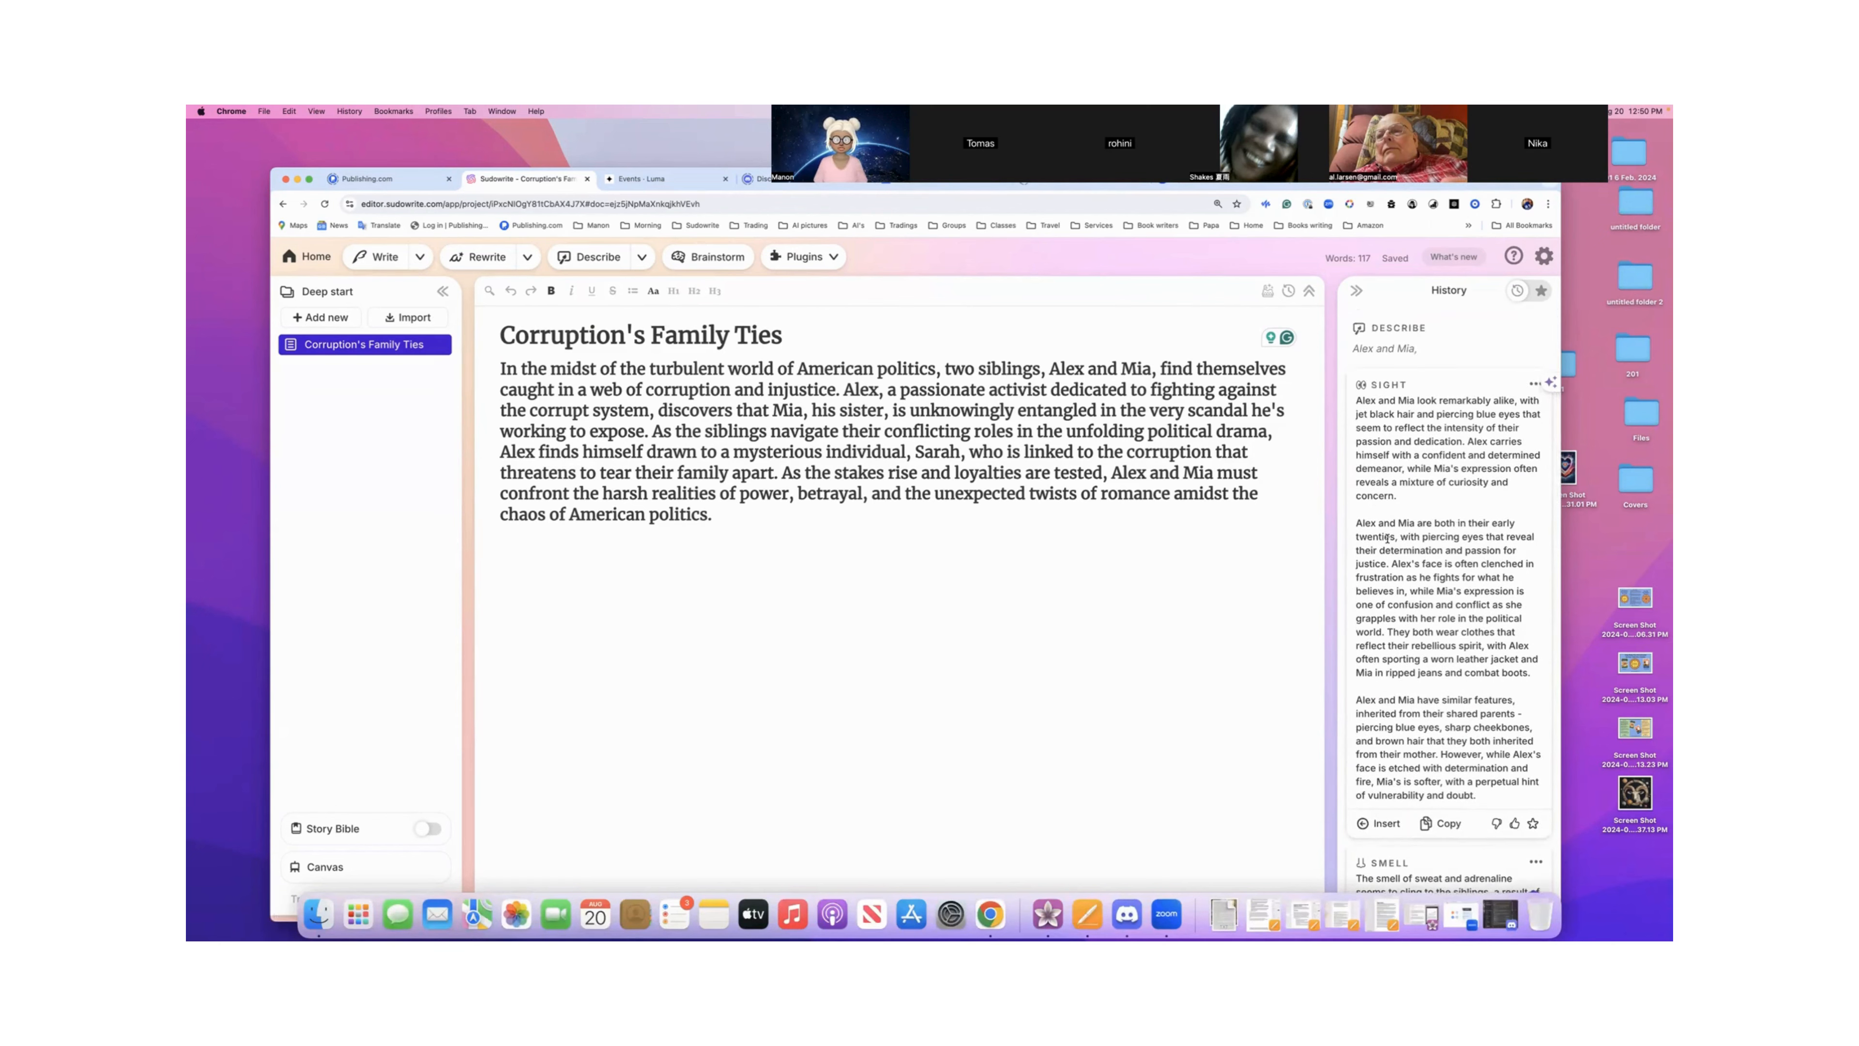
pyautogui.scroll(-4, 1386, 538)
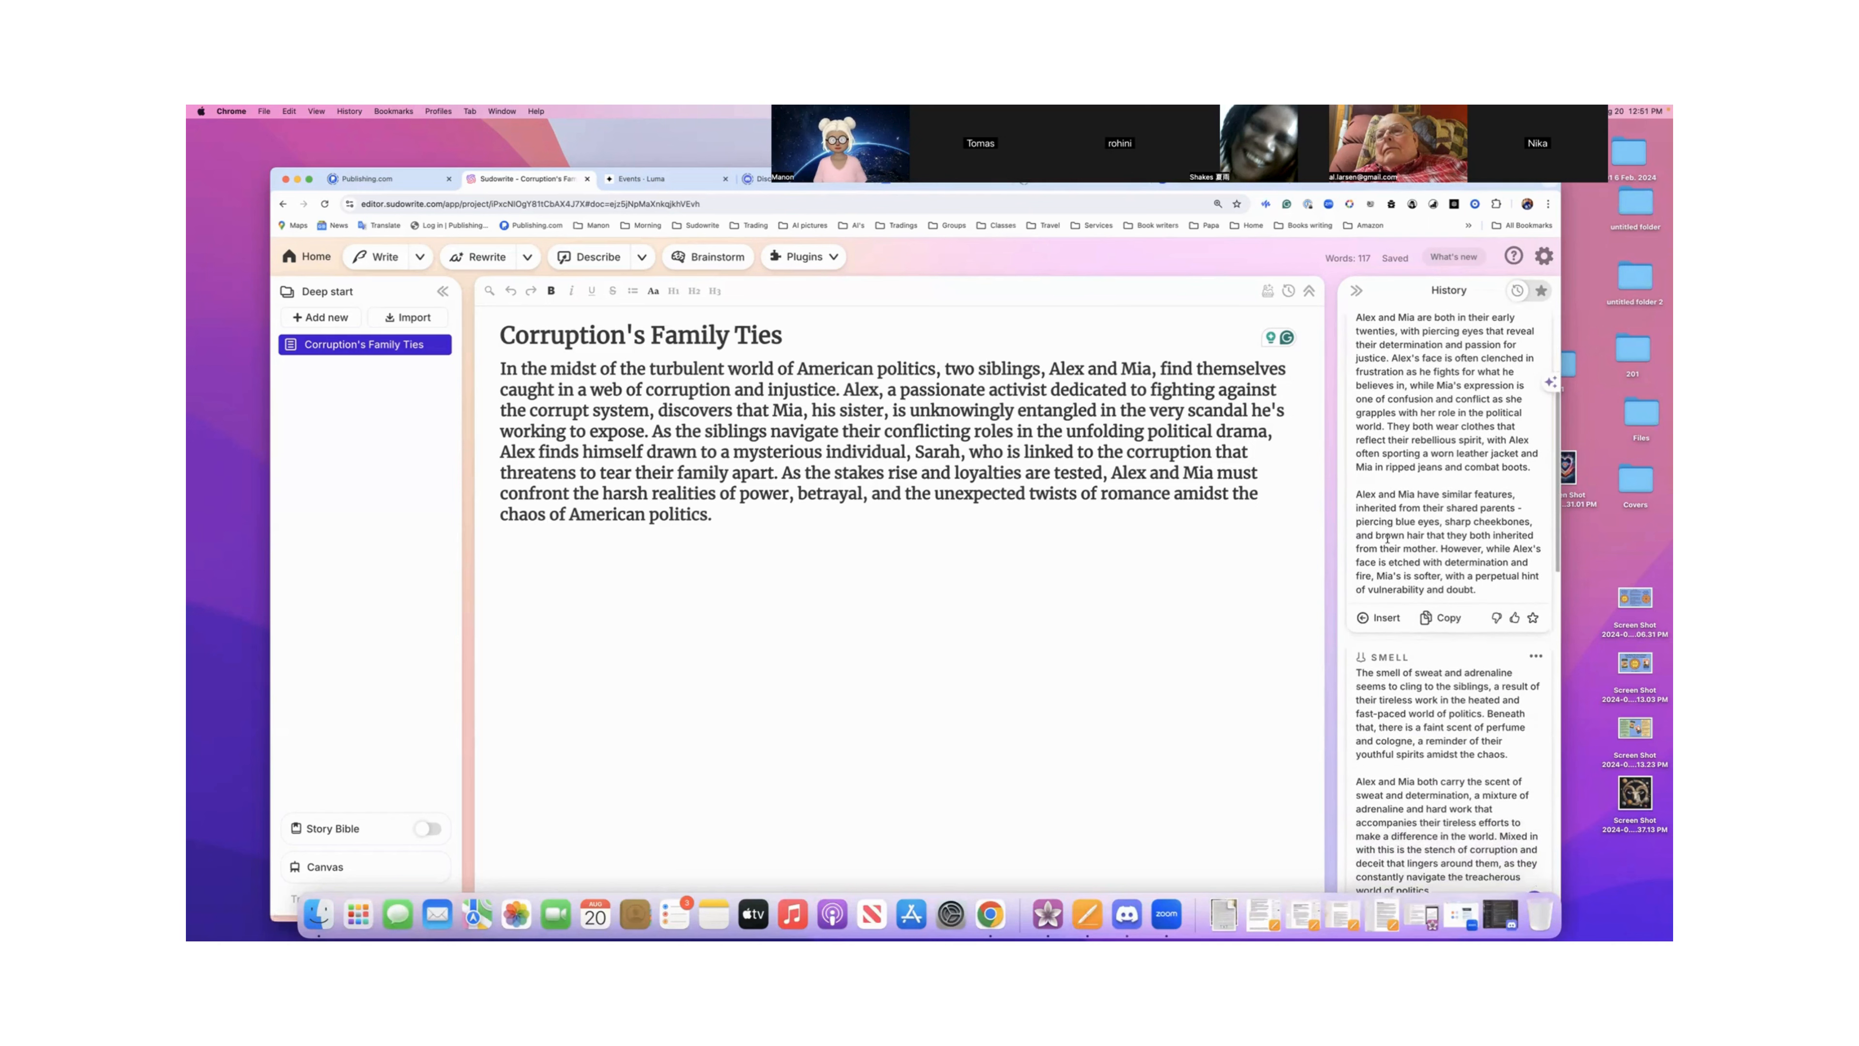
pyautogui.click(1533, 618)
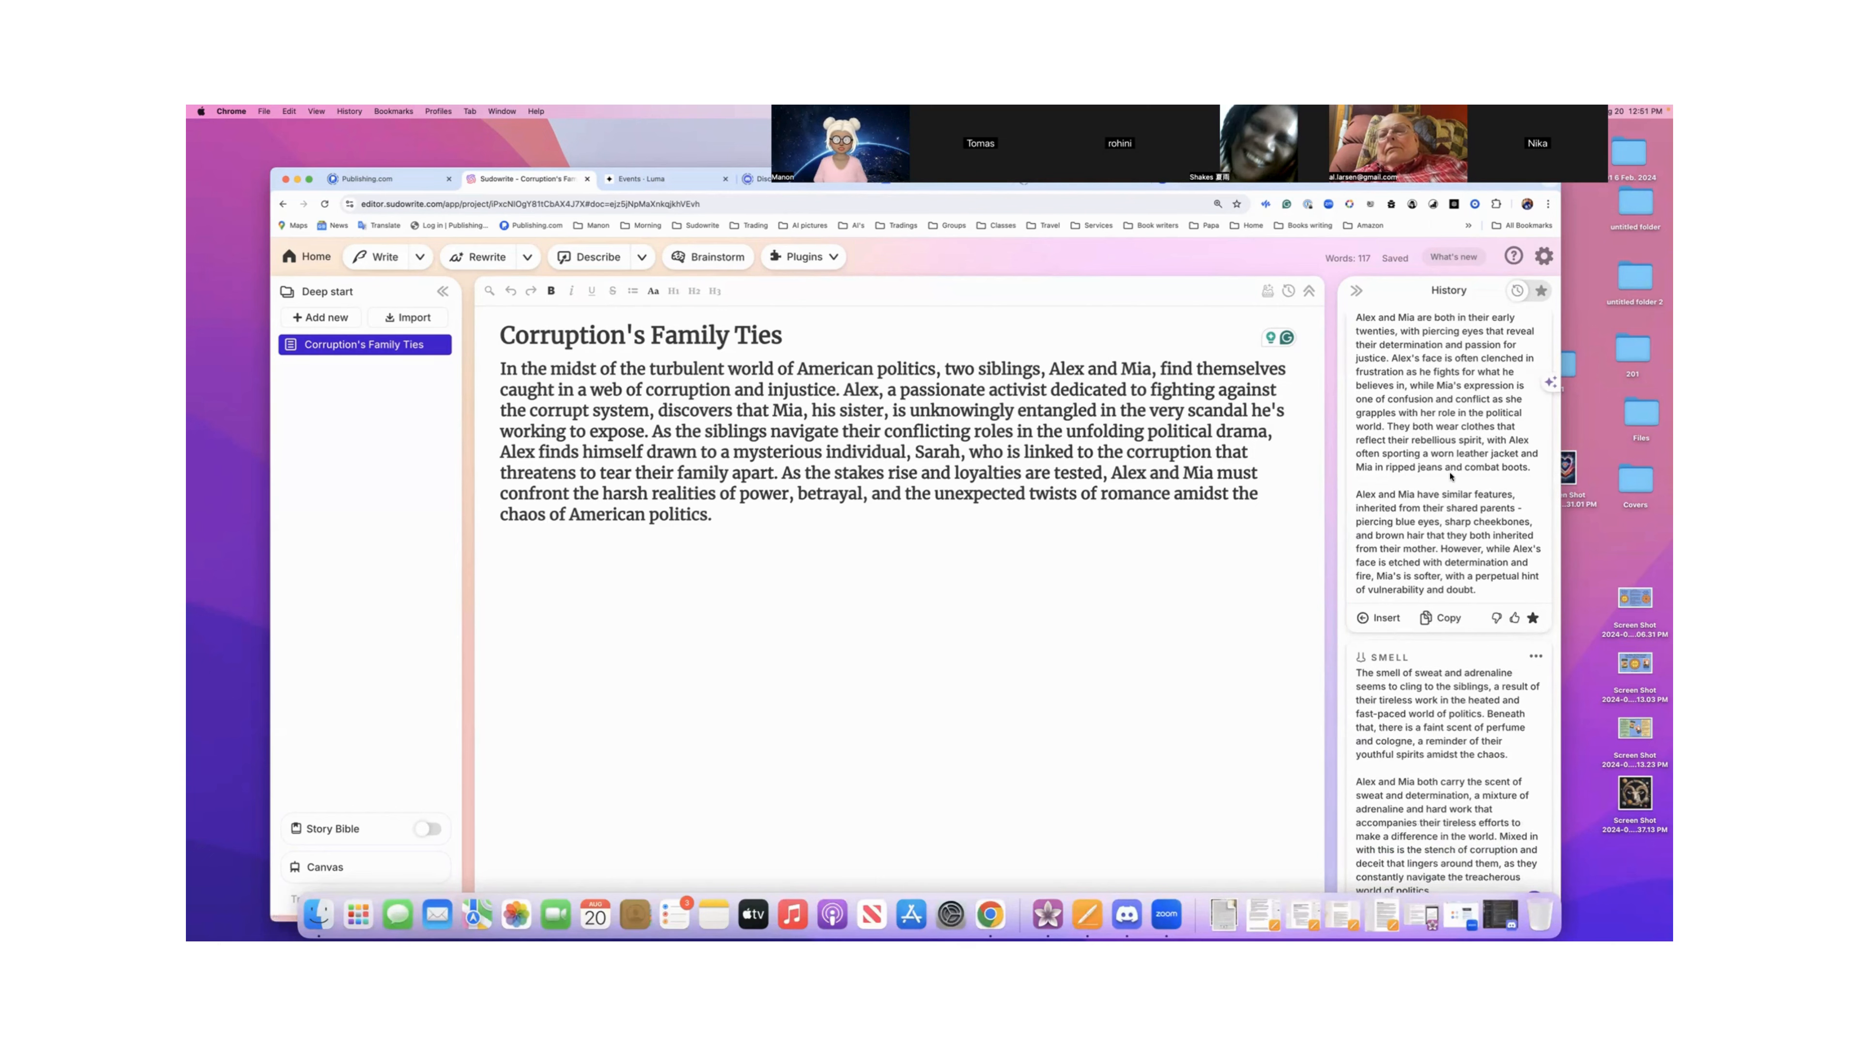
# - Highlight most of the Smell result's third paragraph, about coffee and lavender, and star the Smell result
pyautogui.scroll(-5, 1450, 476)
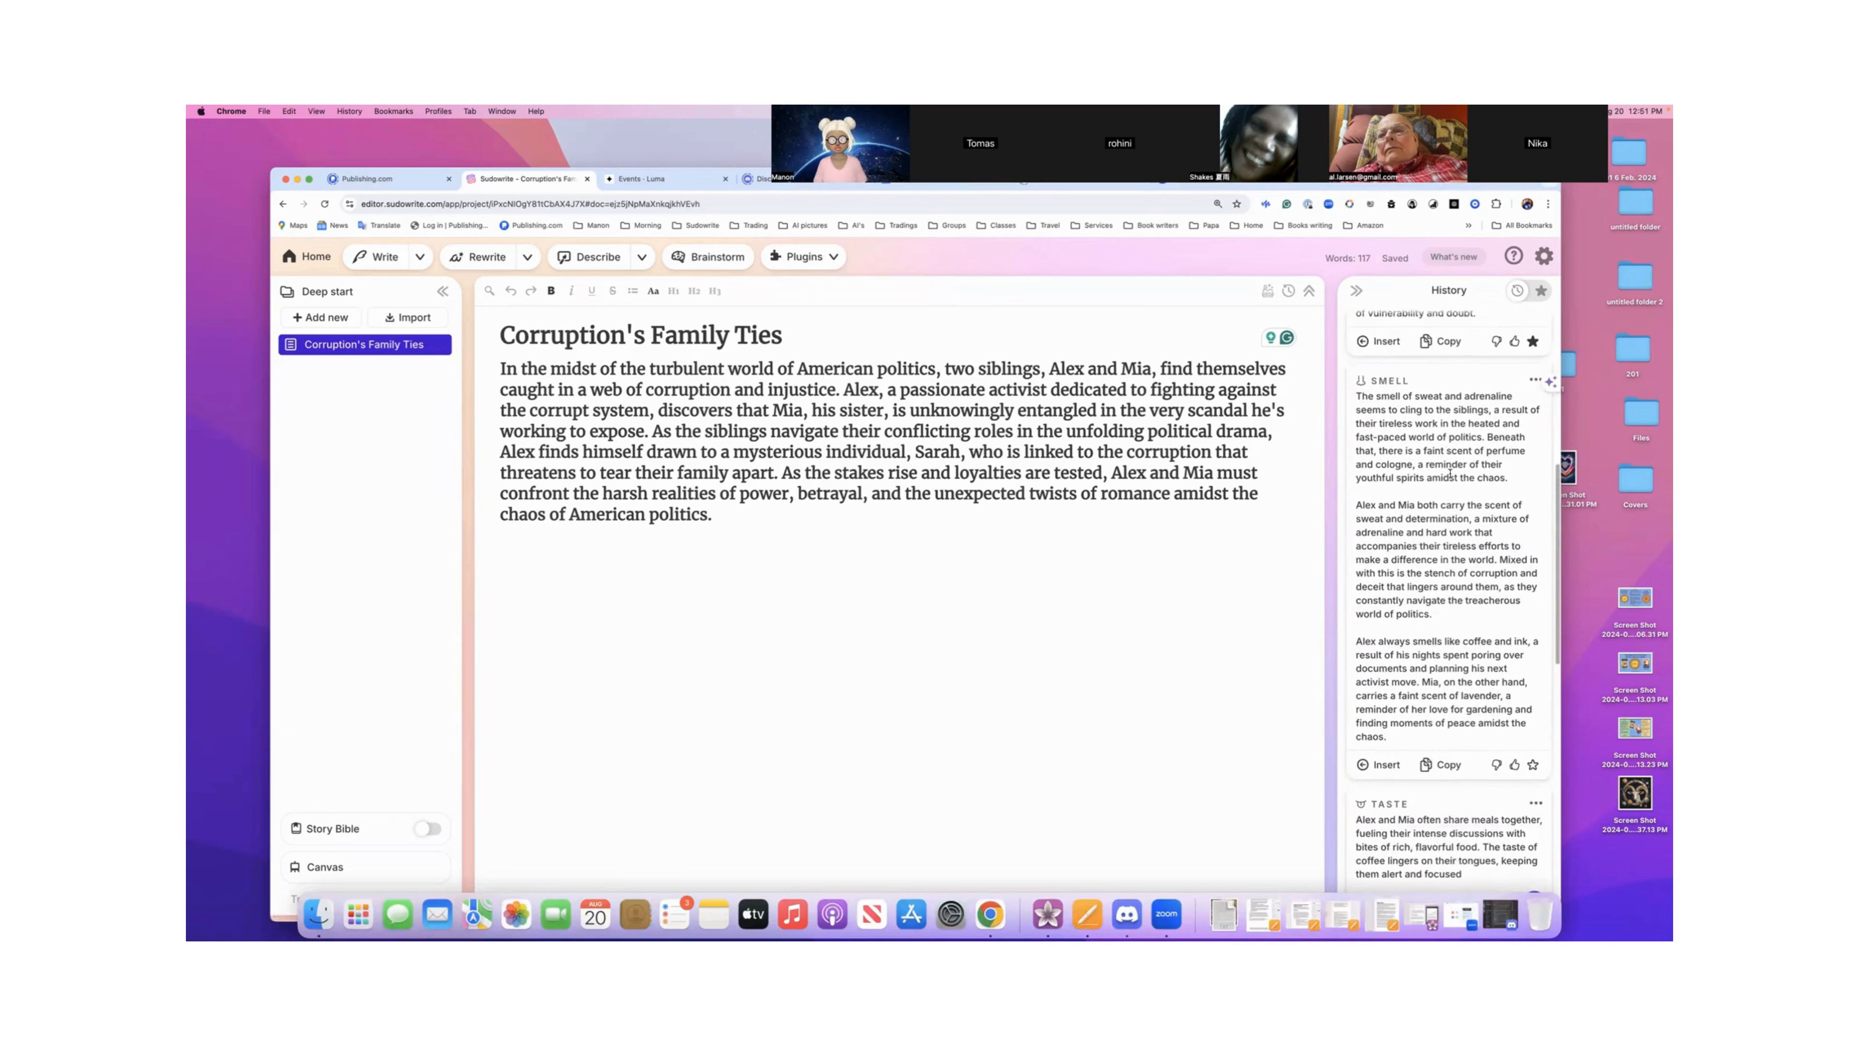
pyautogui.scroll(-1, 1450, 474)
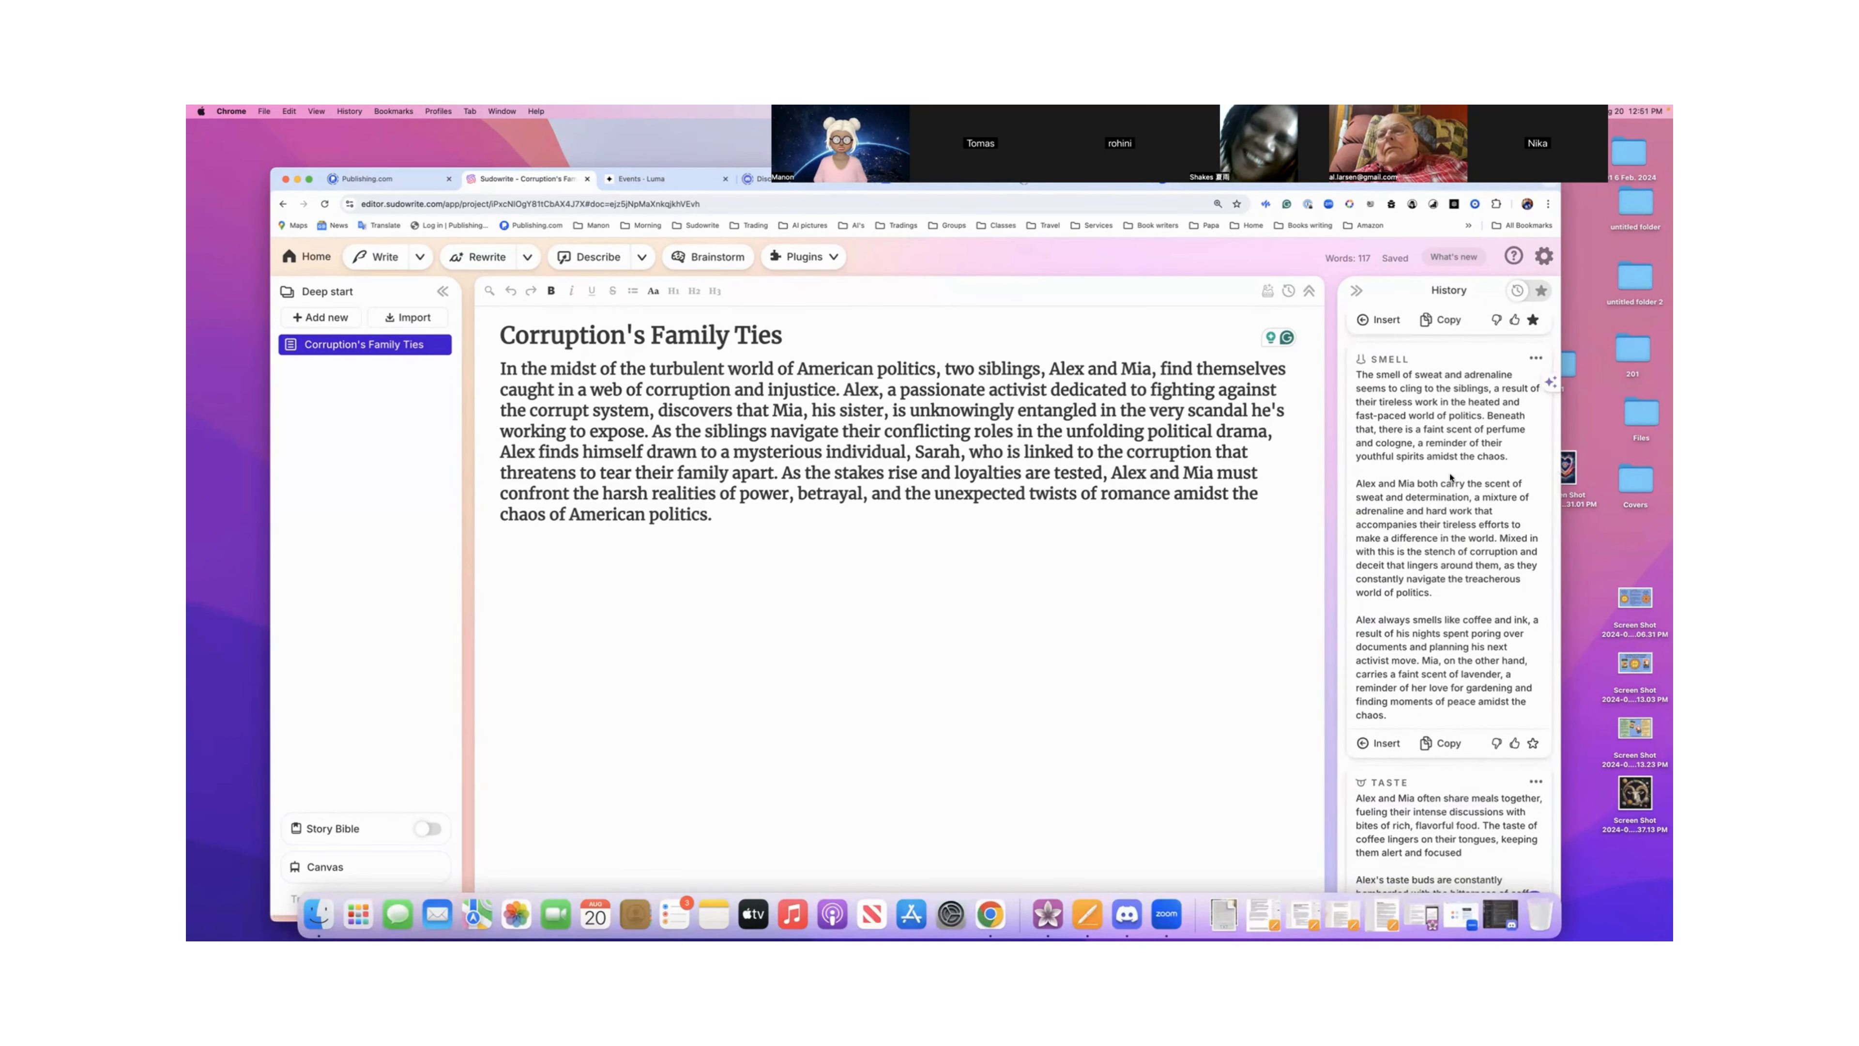
pyautogui.moveTo(1359, 621); pyautogui.dragTo(1511, 674)
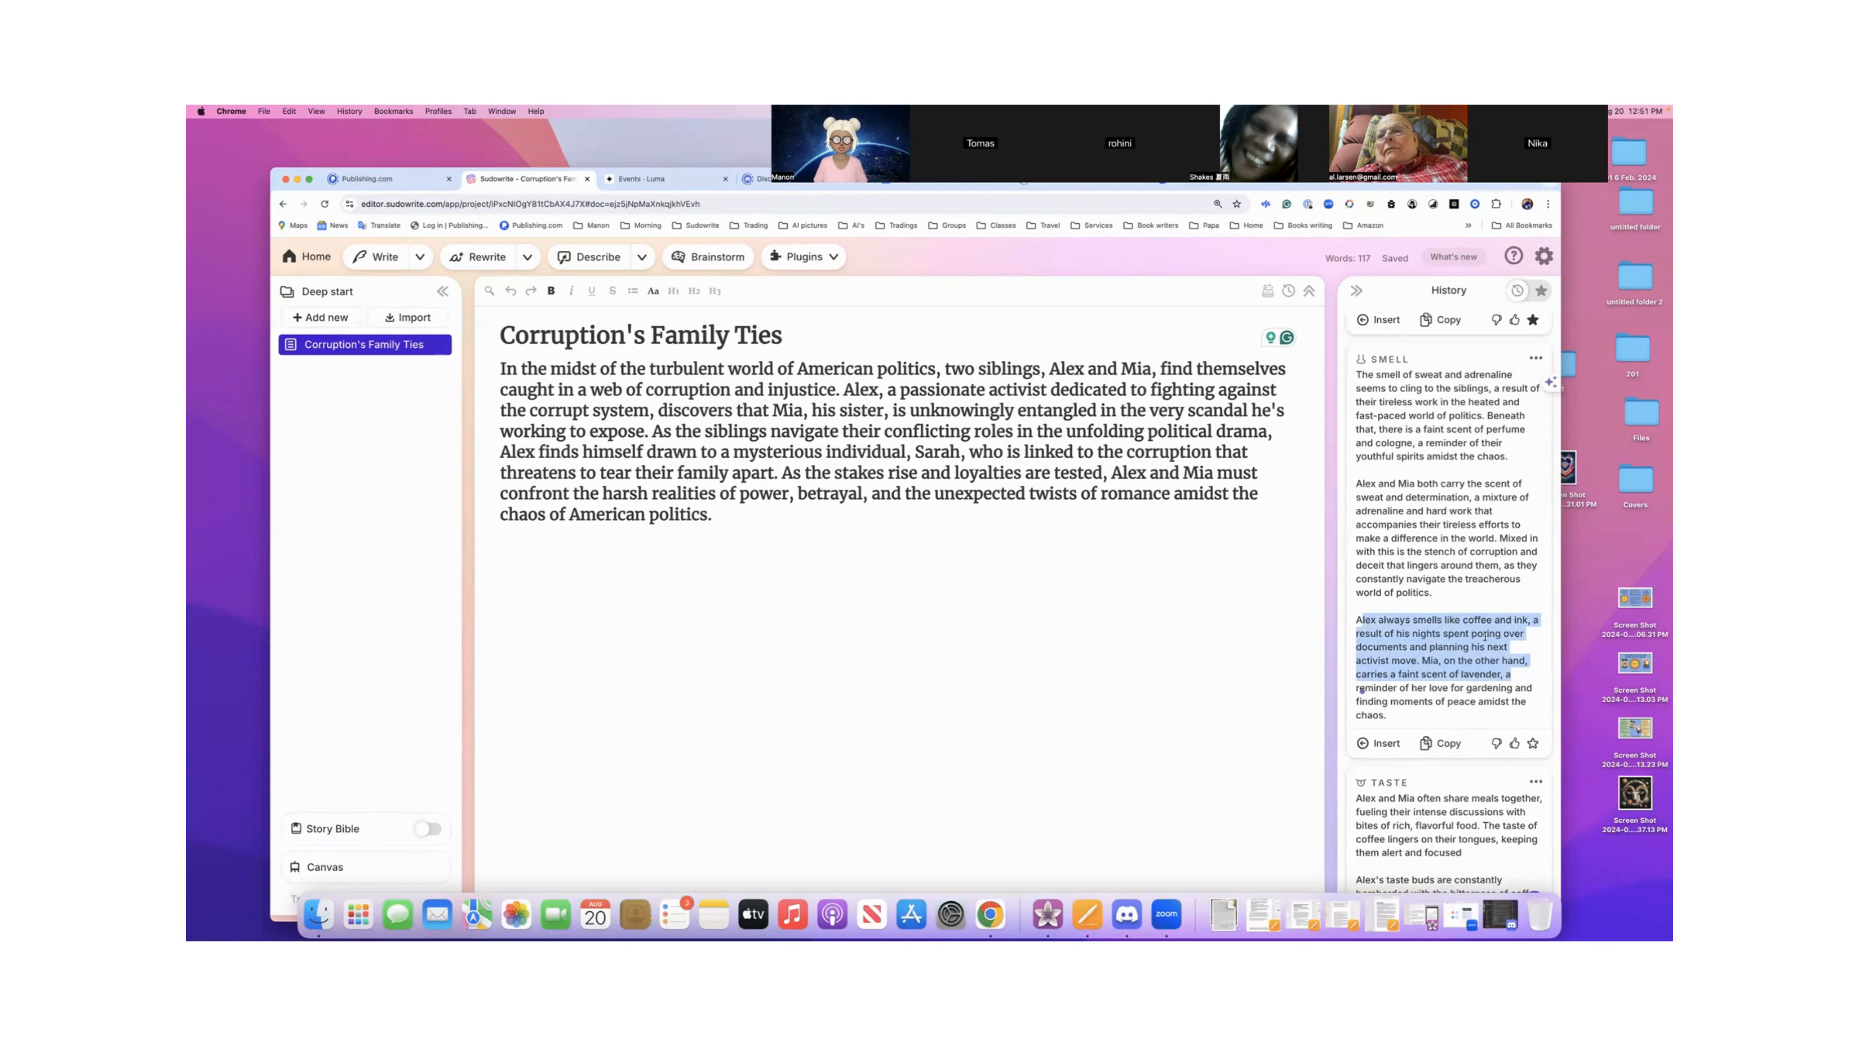
pyautogui.click(1531, 743)
# - Give the Taste result for the siblings a thumbs down
pyautogui.scroll(-10, 1452, 666)
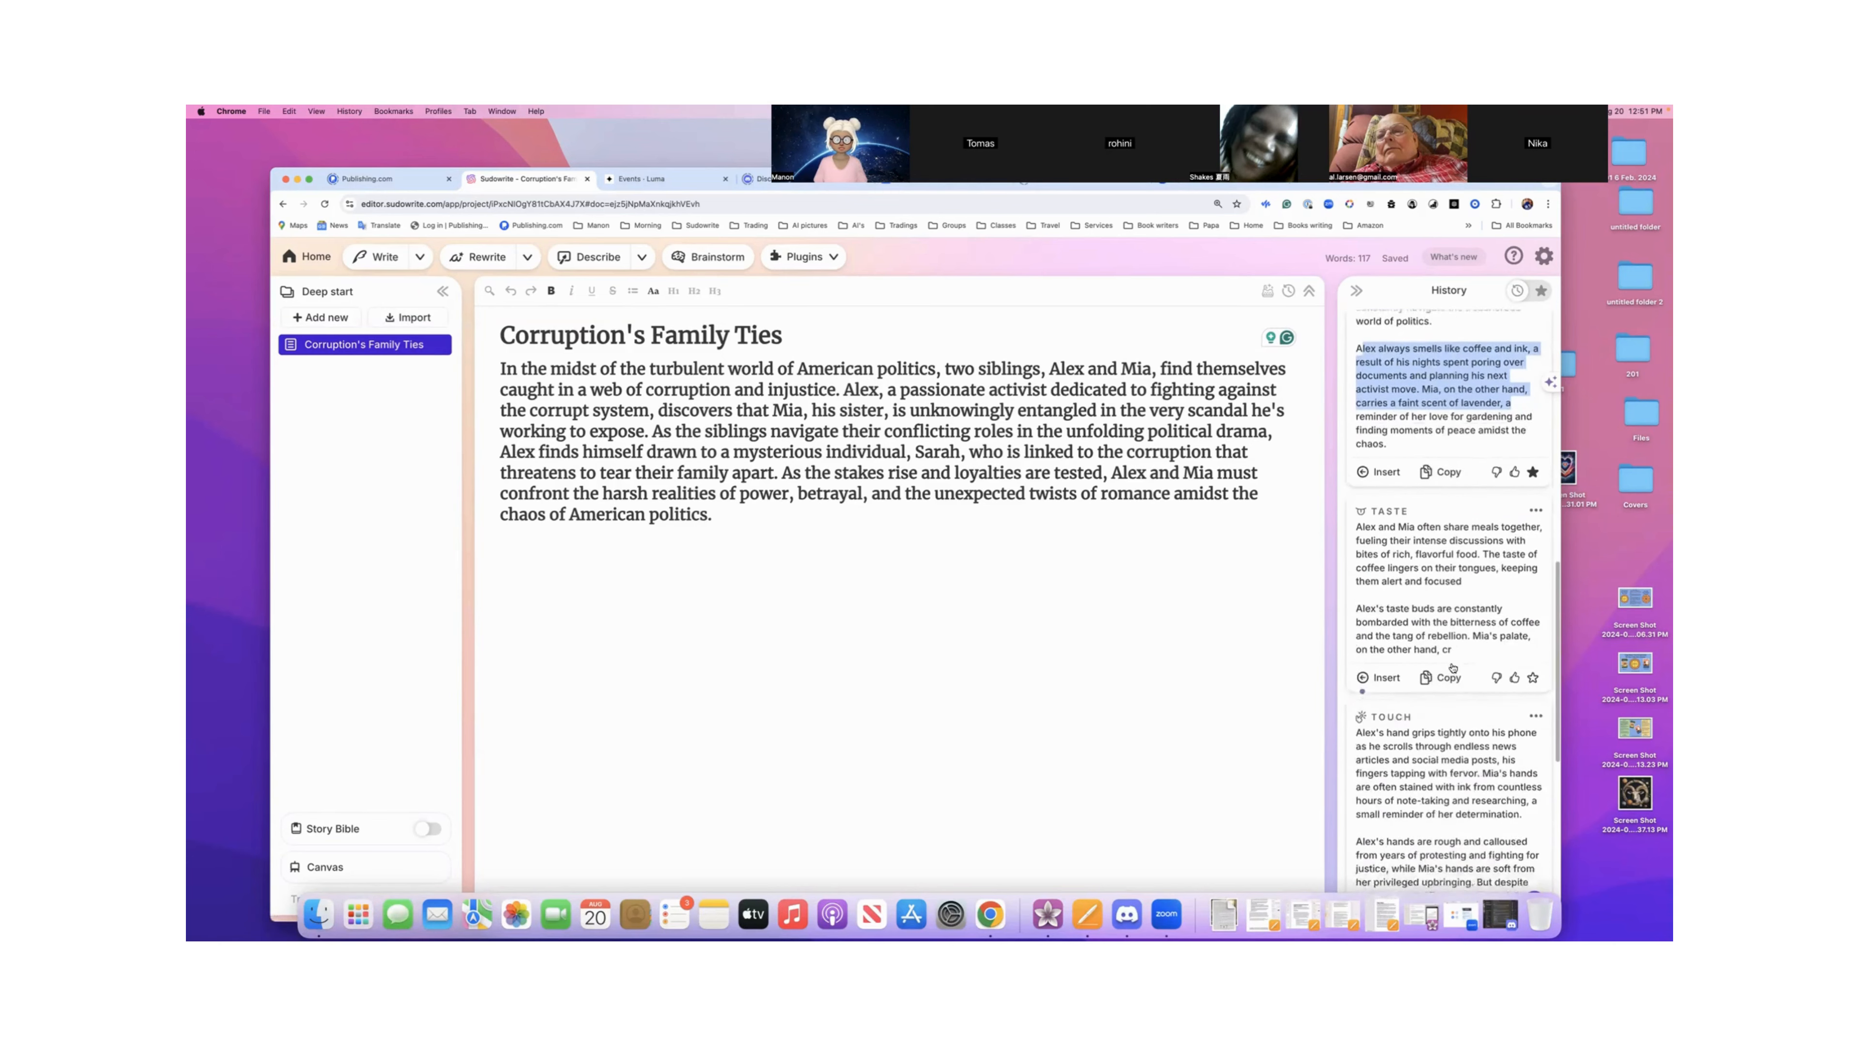
pyautogui.scroll(2, 1450, 670)
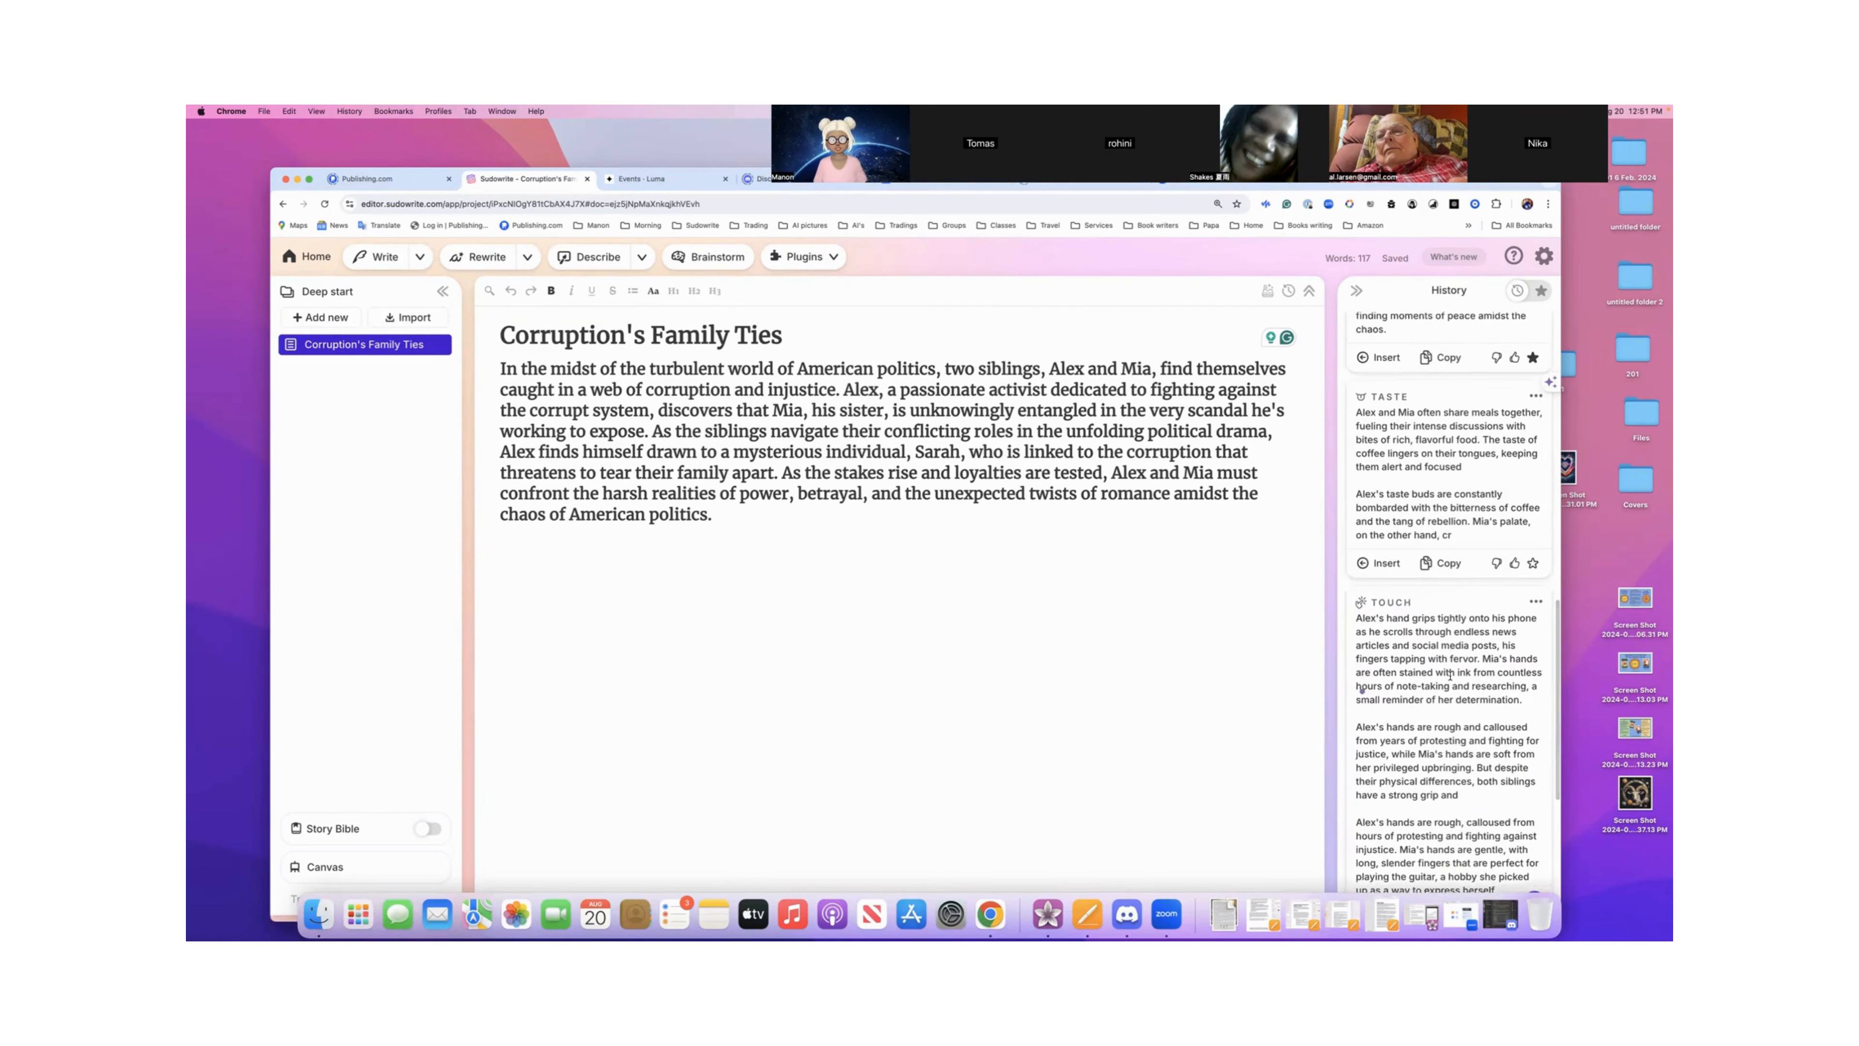
pyautogui.scroll(4, 1450, 676)
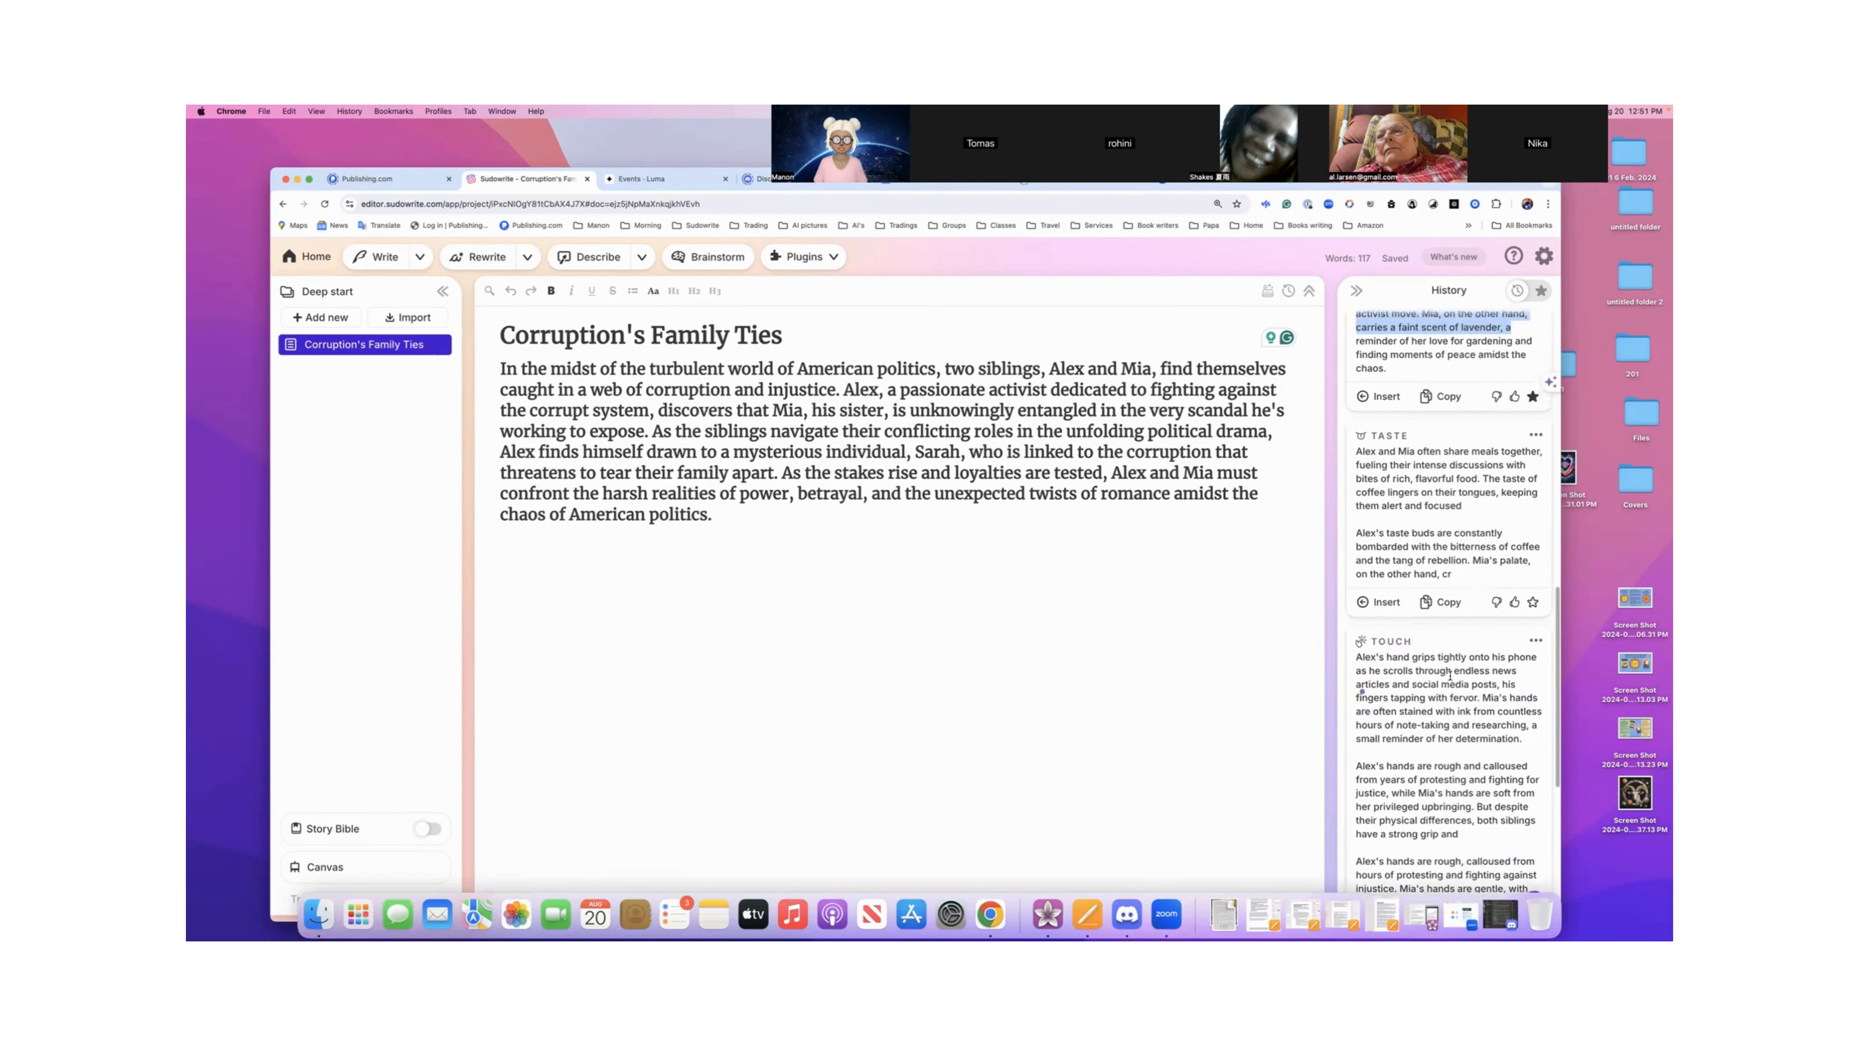
pyautogui.scroll(5, 1450, 676)
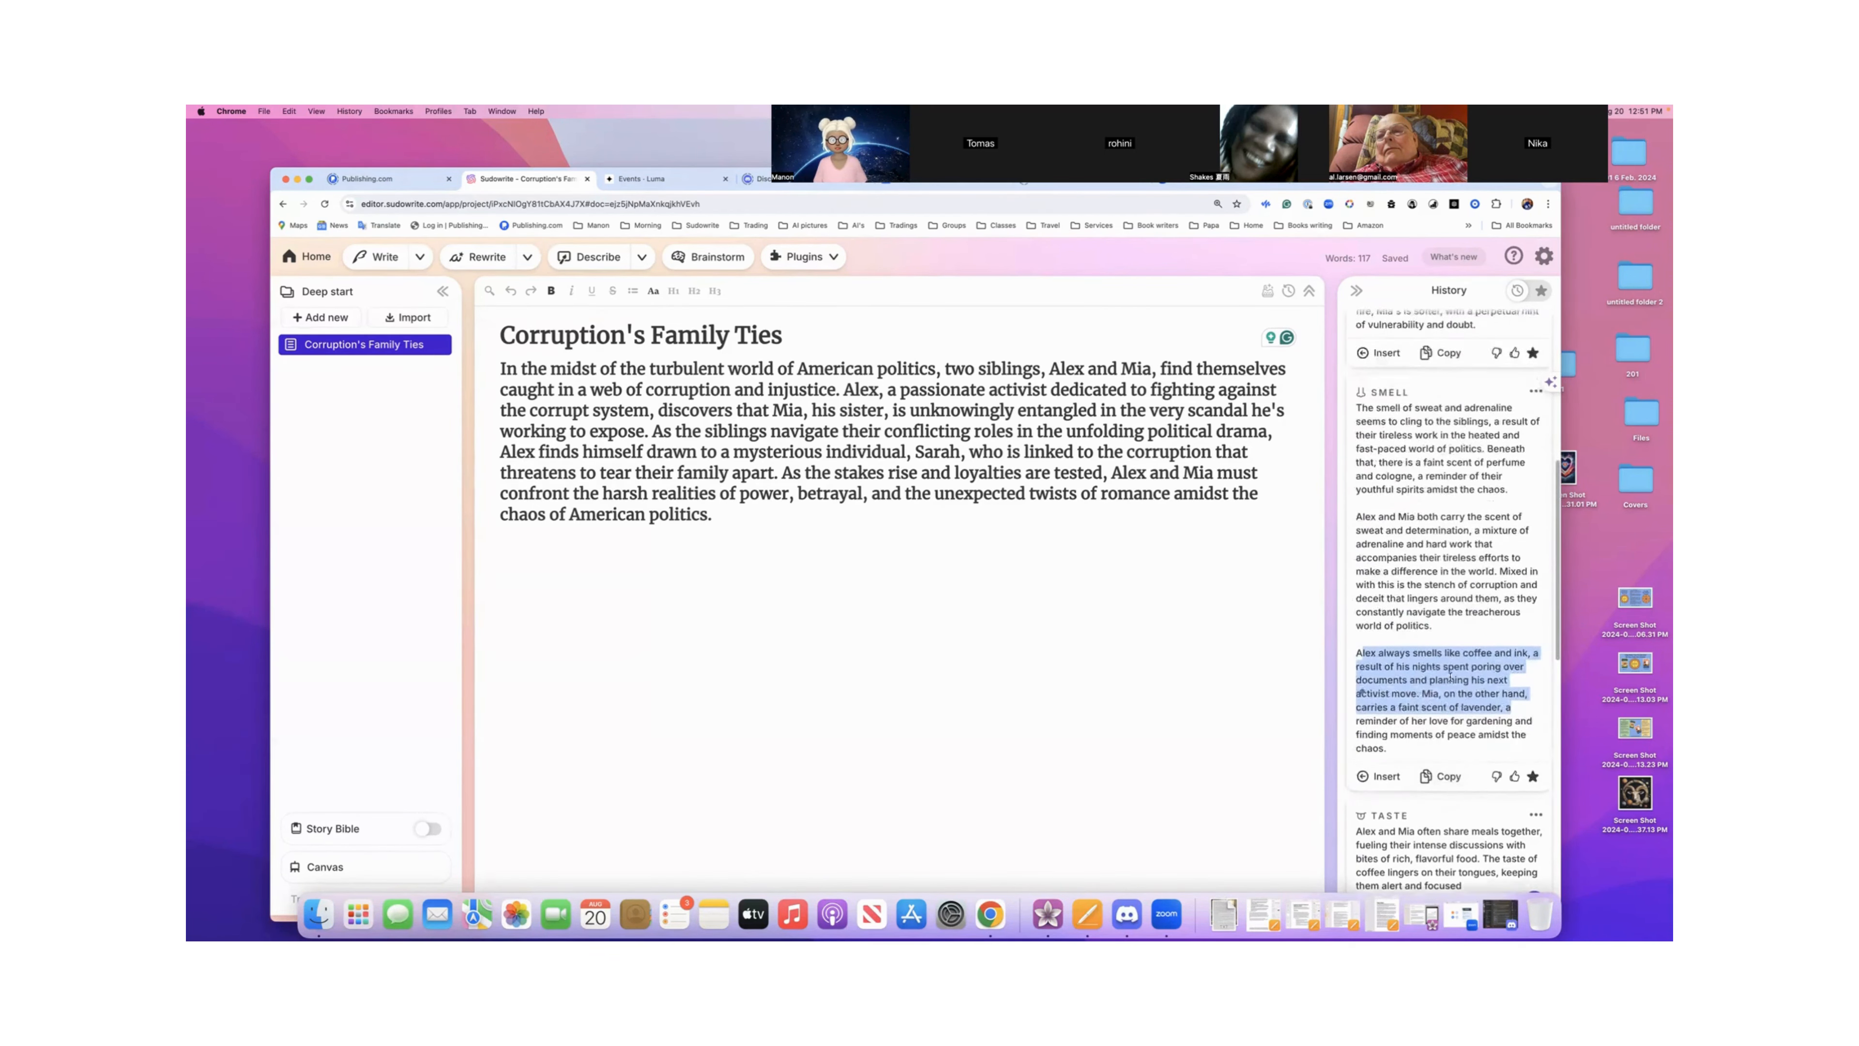
pyautogui.scroll(-7, 1451, 670)
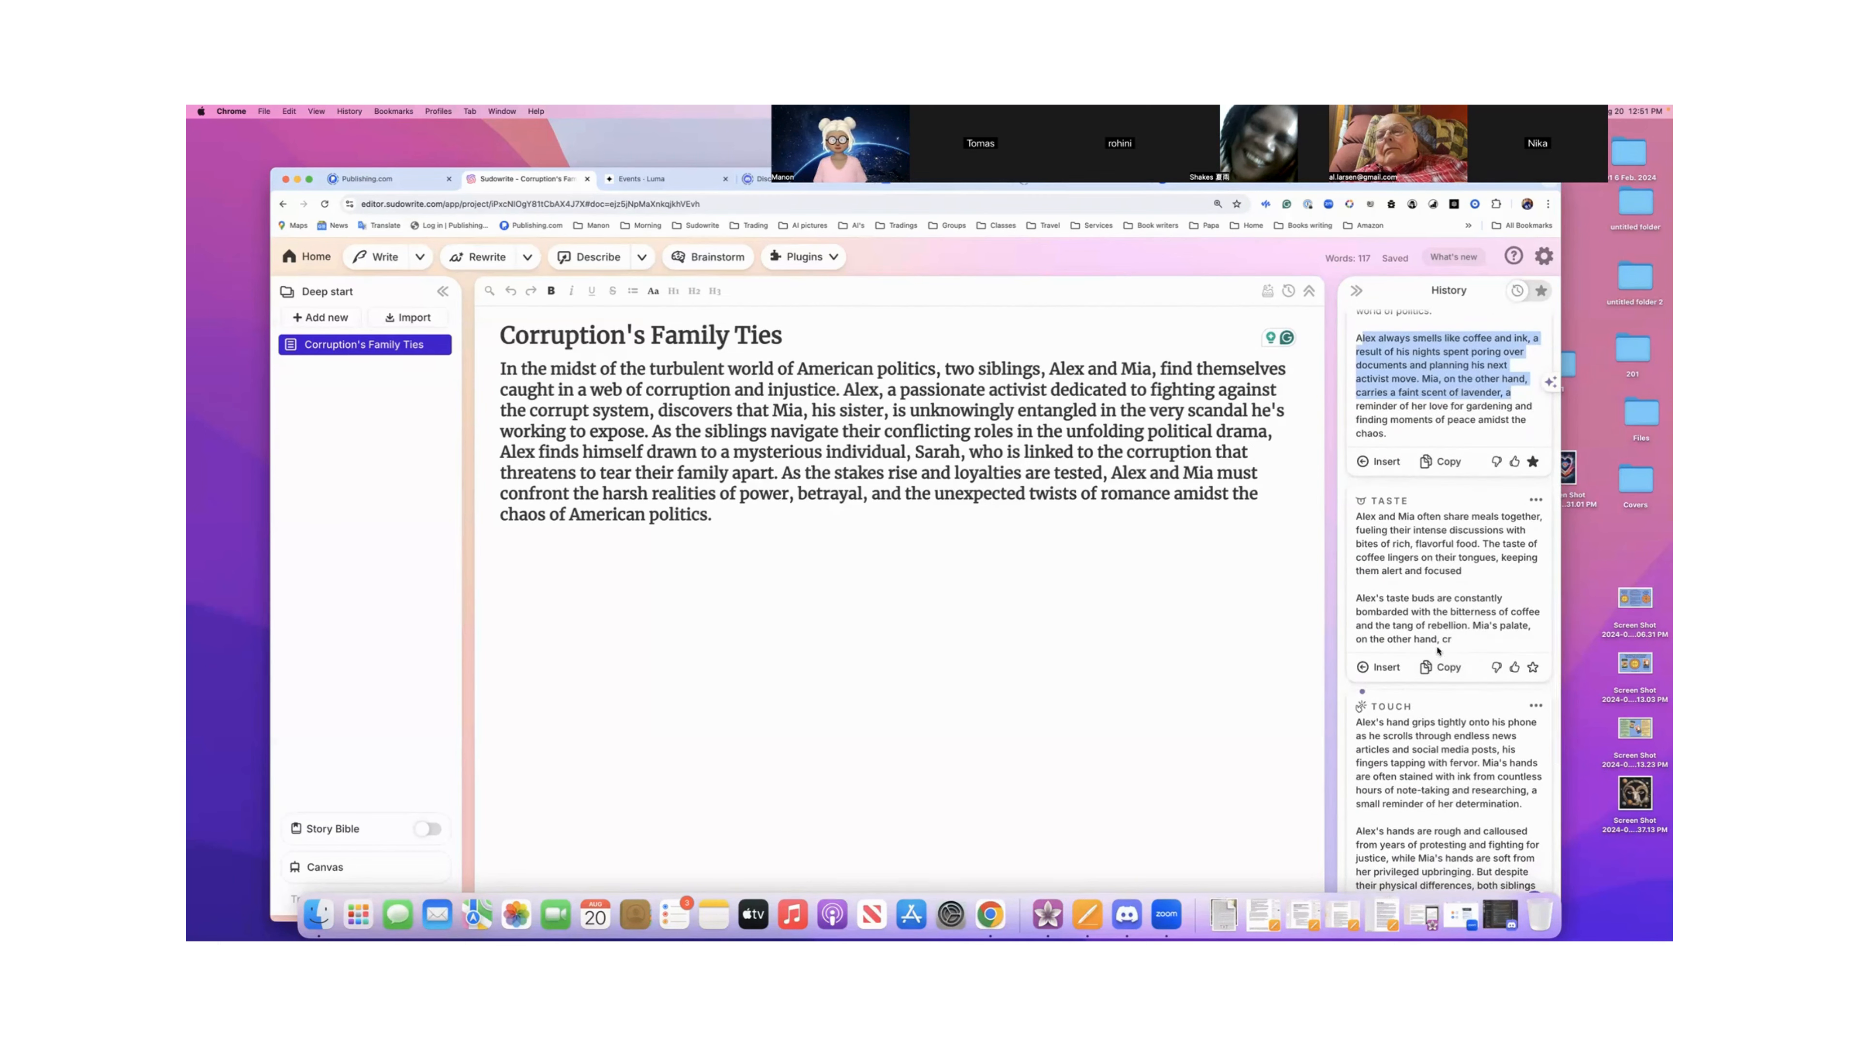
pyautogui.click(1497, 668)
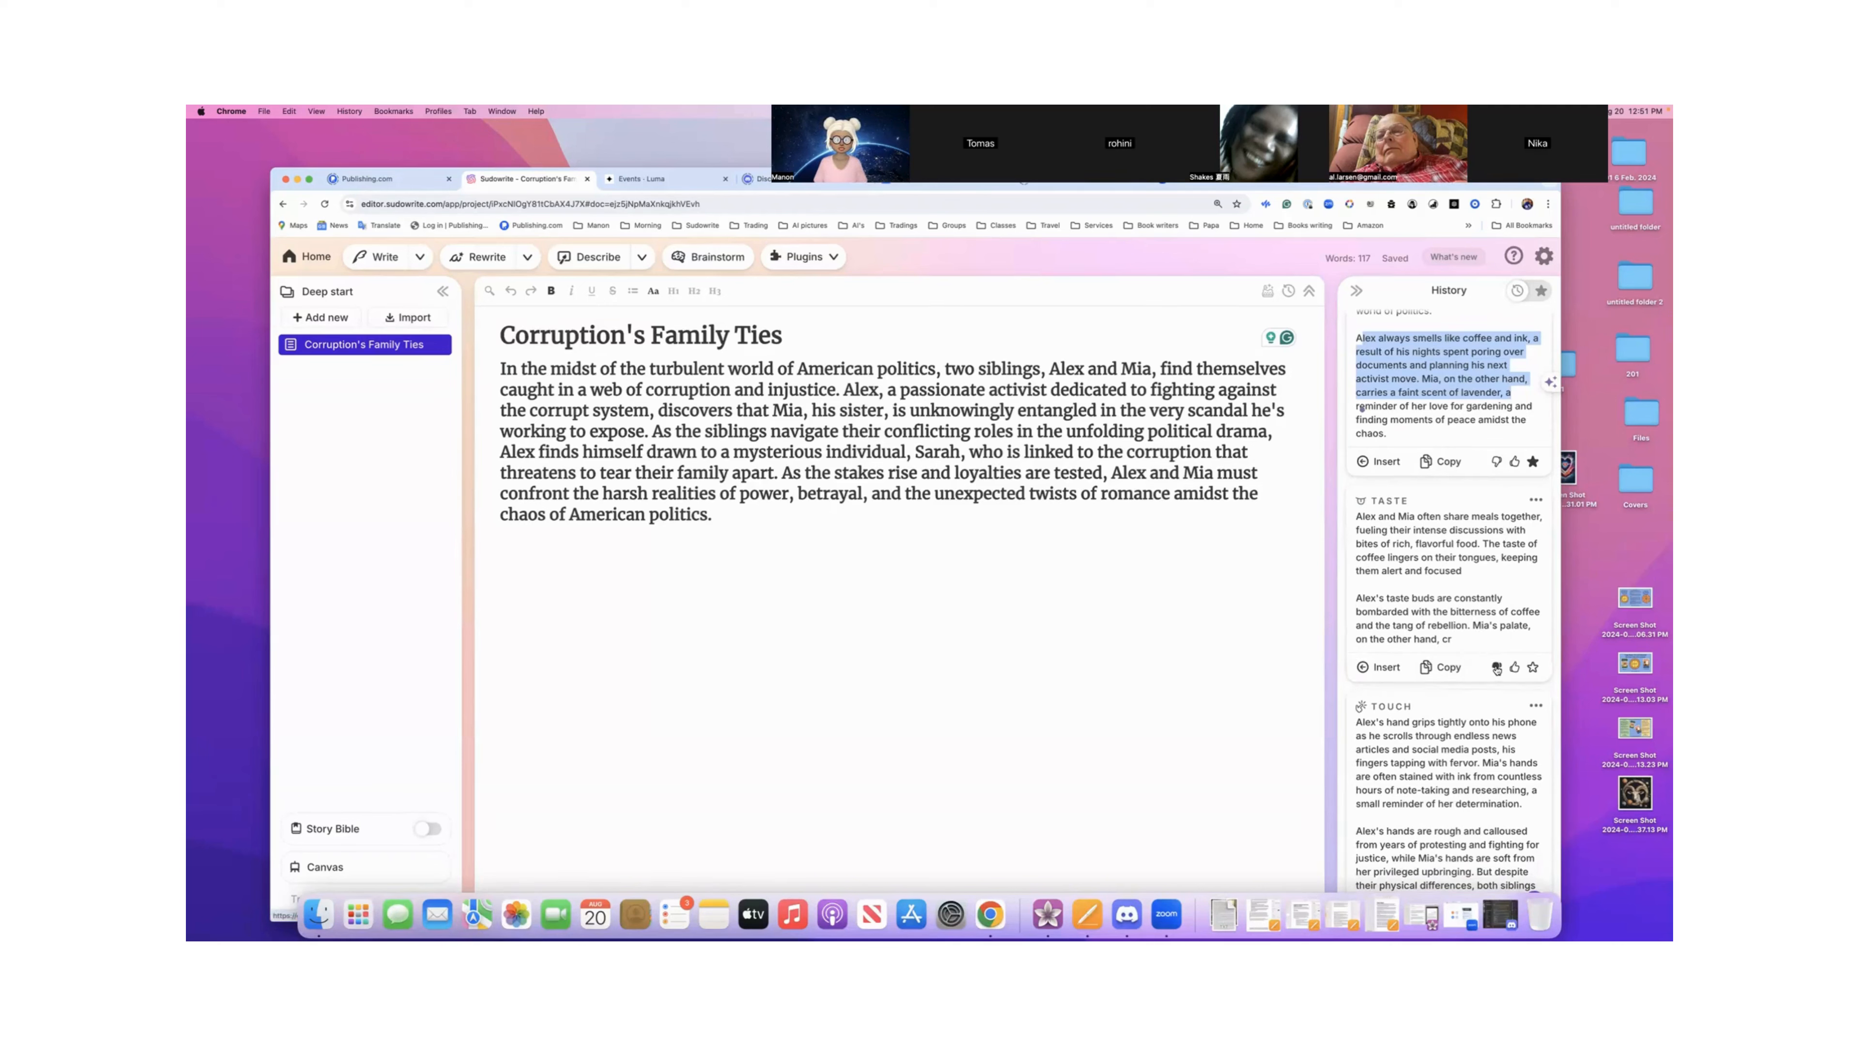
# - Review the Touch and Metaphor results, highlighting "calloused" in the last Touch paragraph, and return to the Sight result
pyautogui.scroll(-5, 1477, 730)
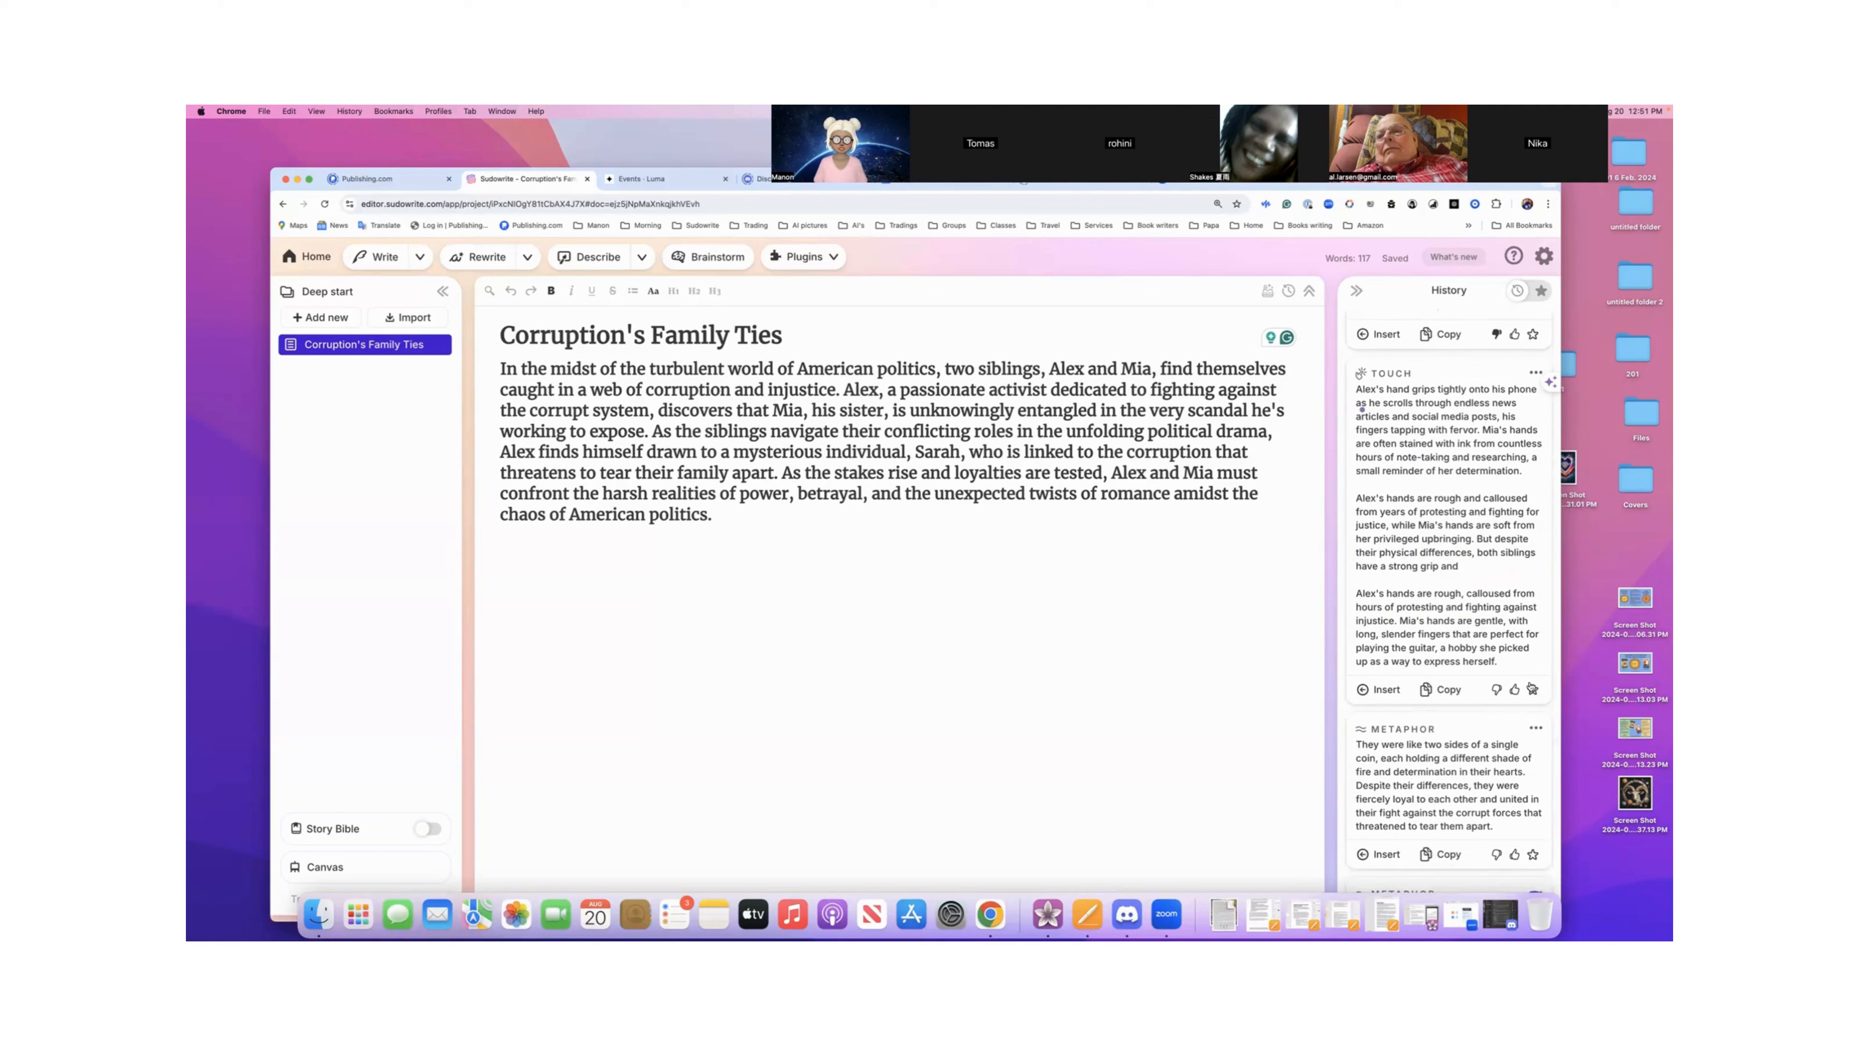
pyautogui.scroll(-2, 1477, 666)
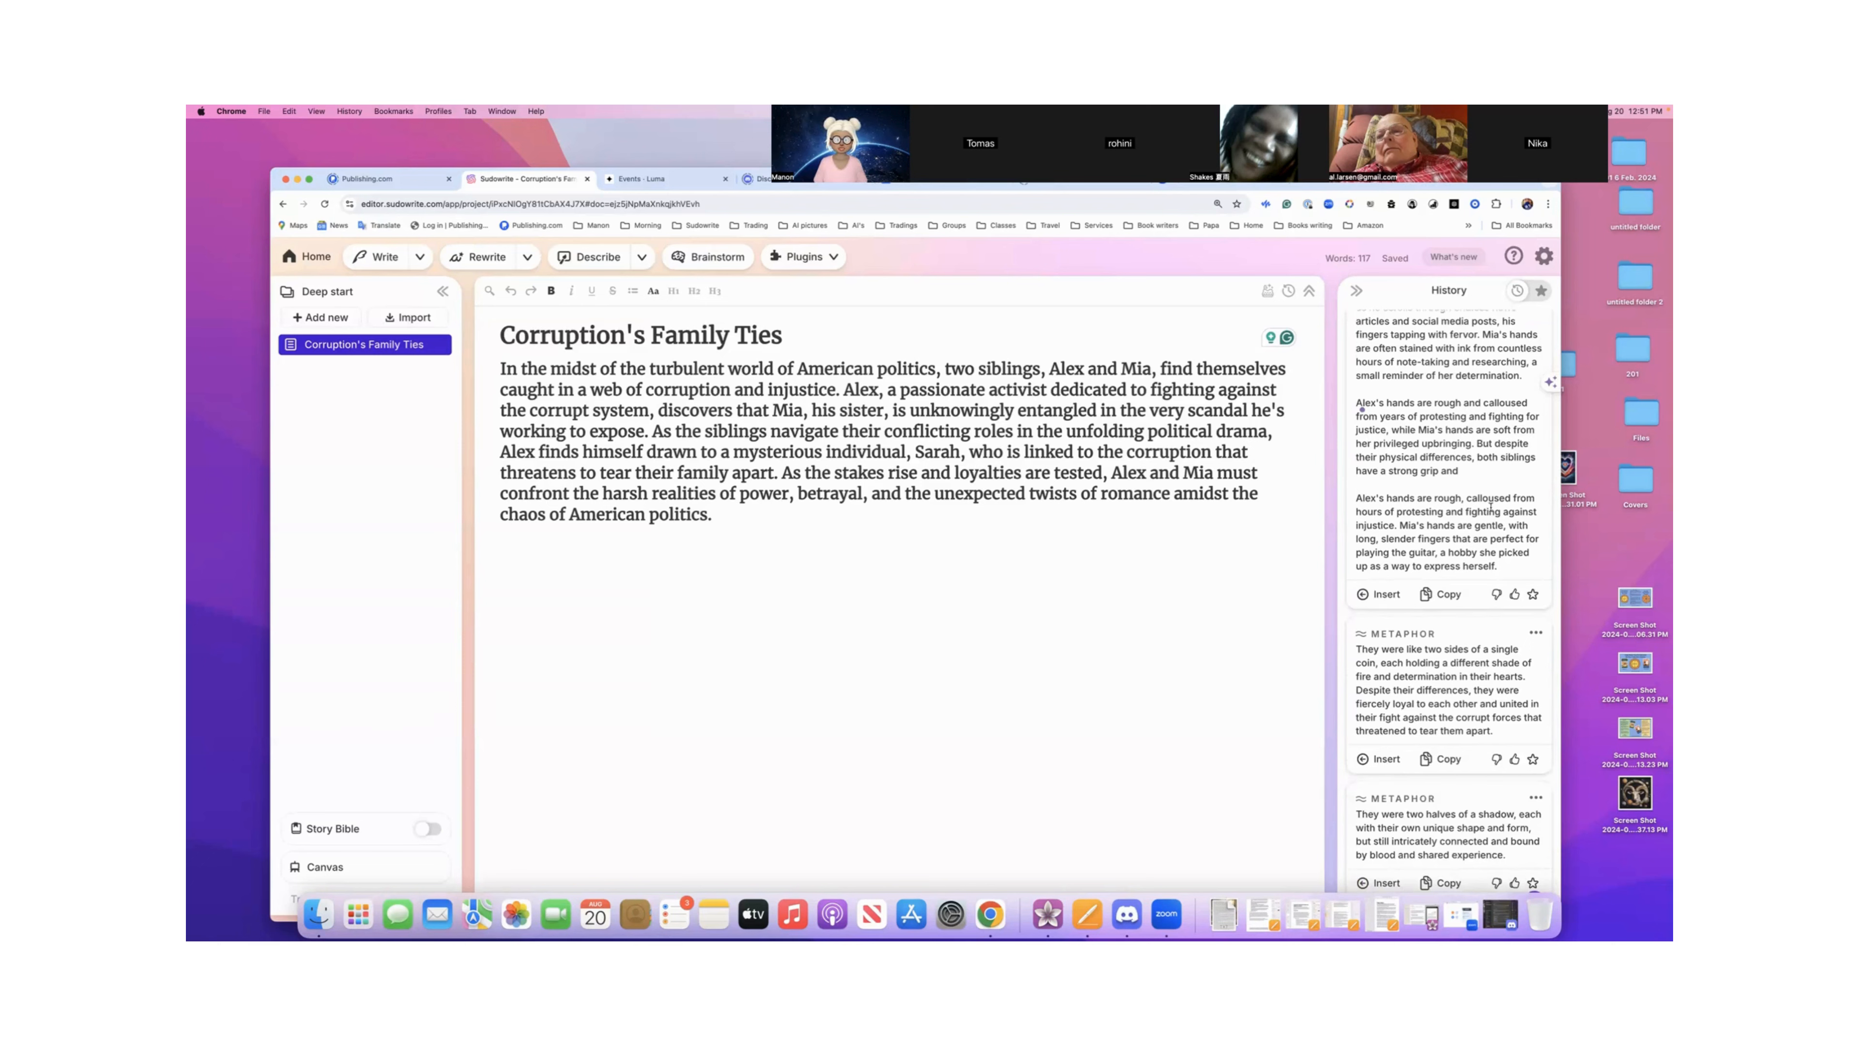
pyautogui.moveTo(1469, 499); pyautogui.dragTo(1527, 497)
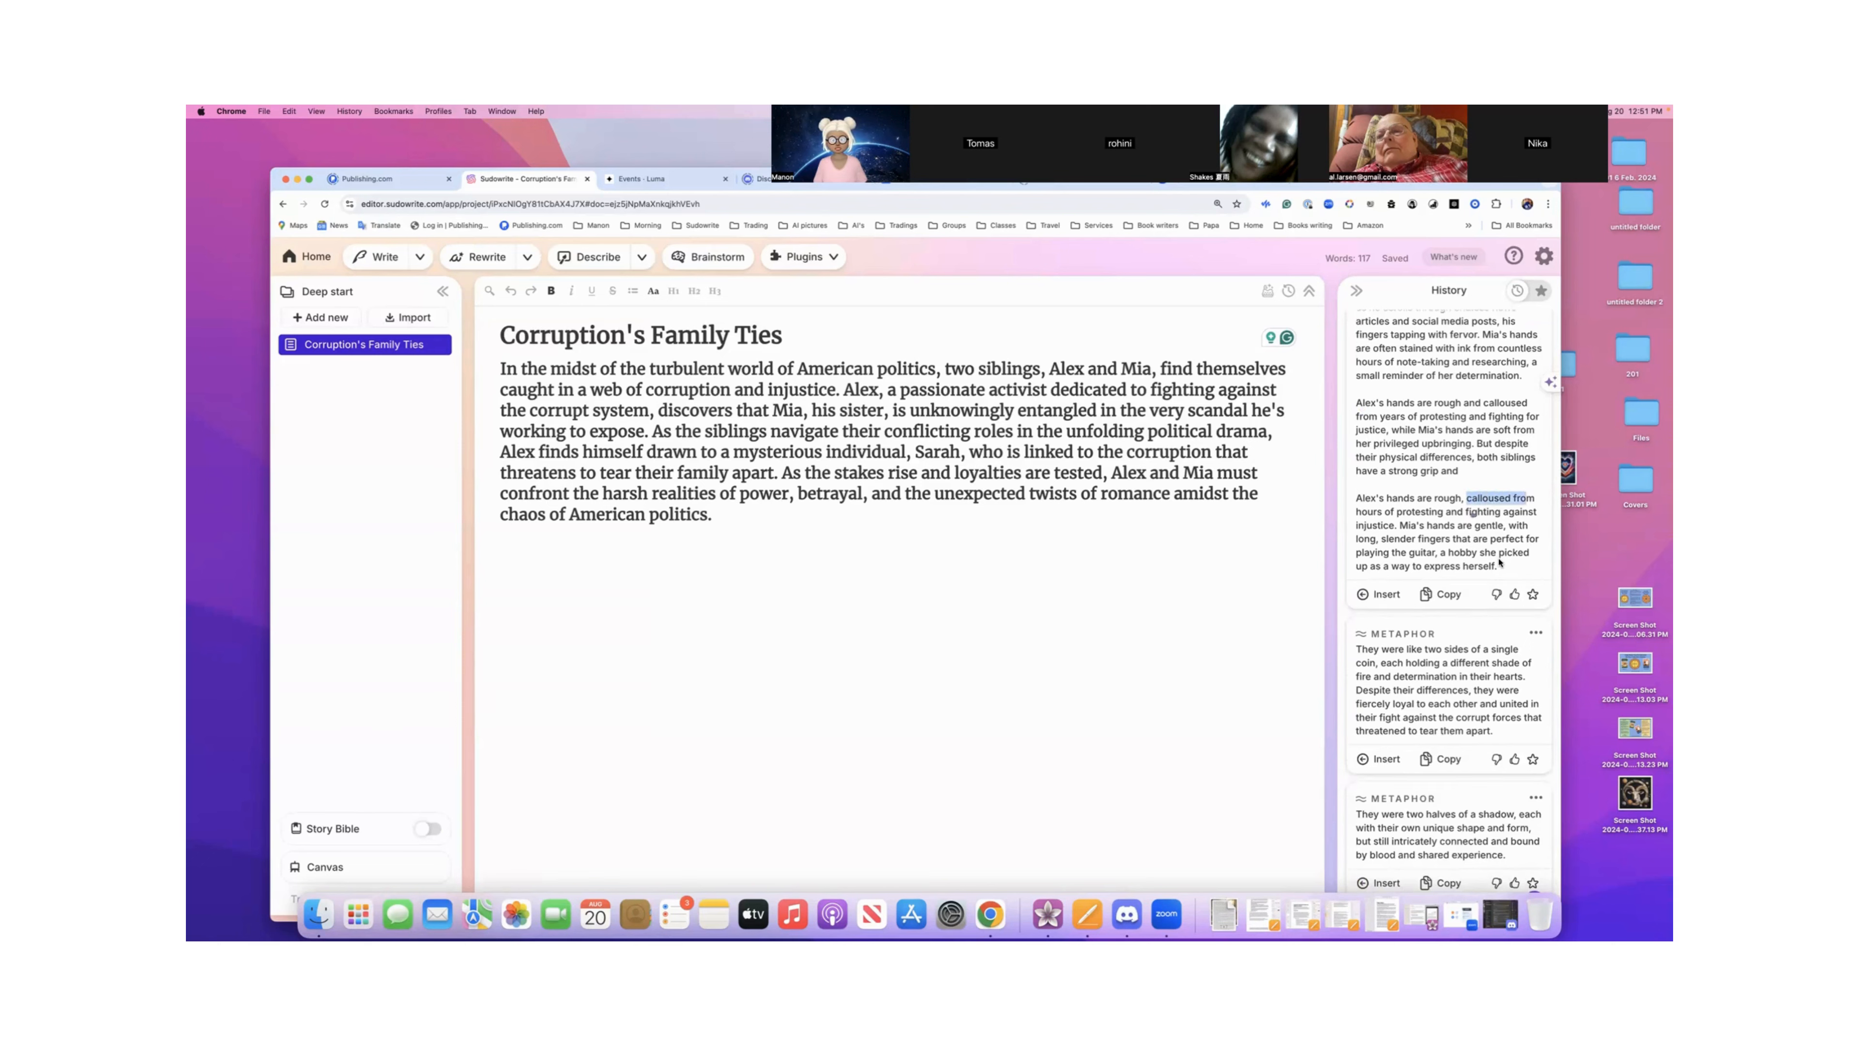
pyautogui.scroll(-15, 1498, 561)
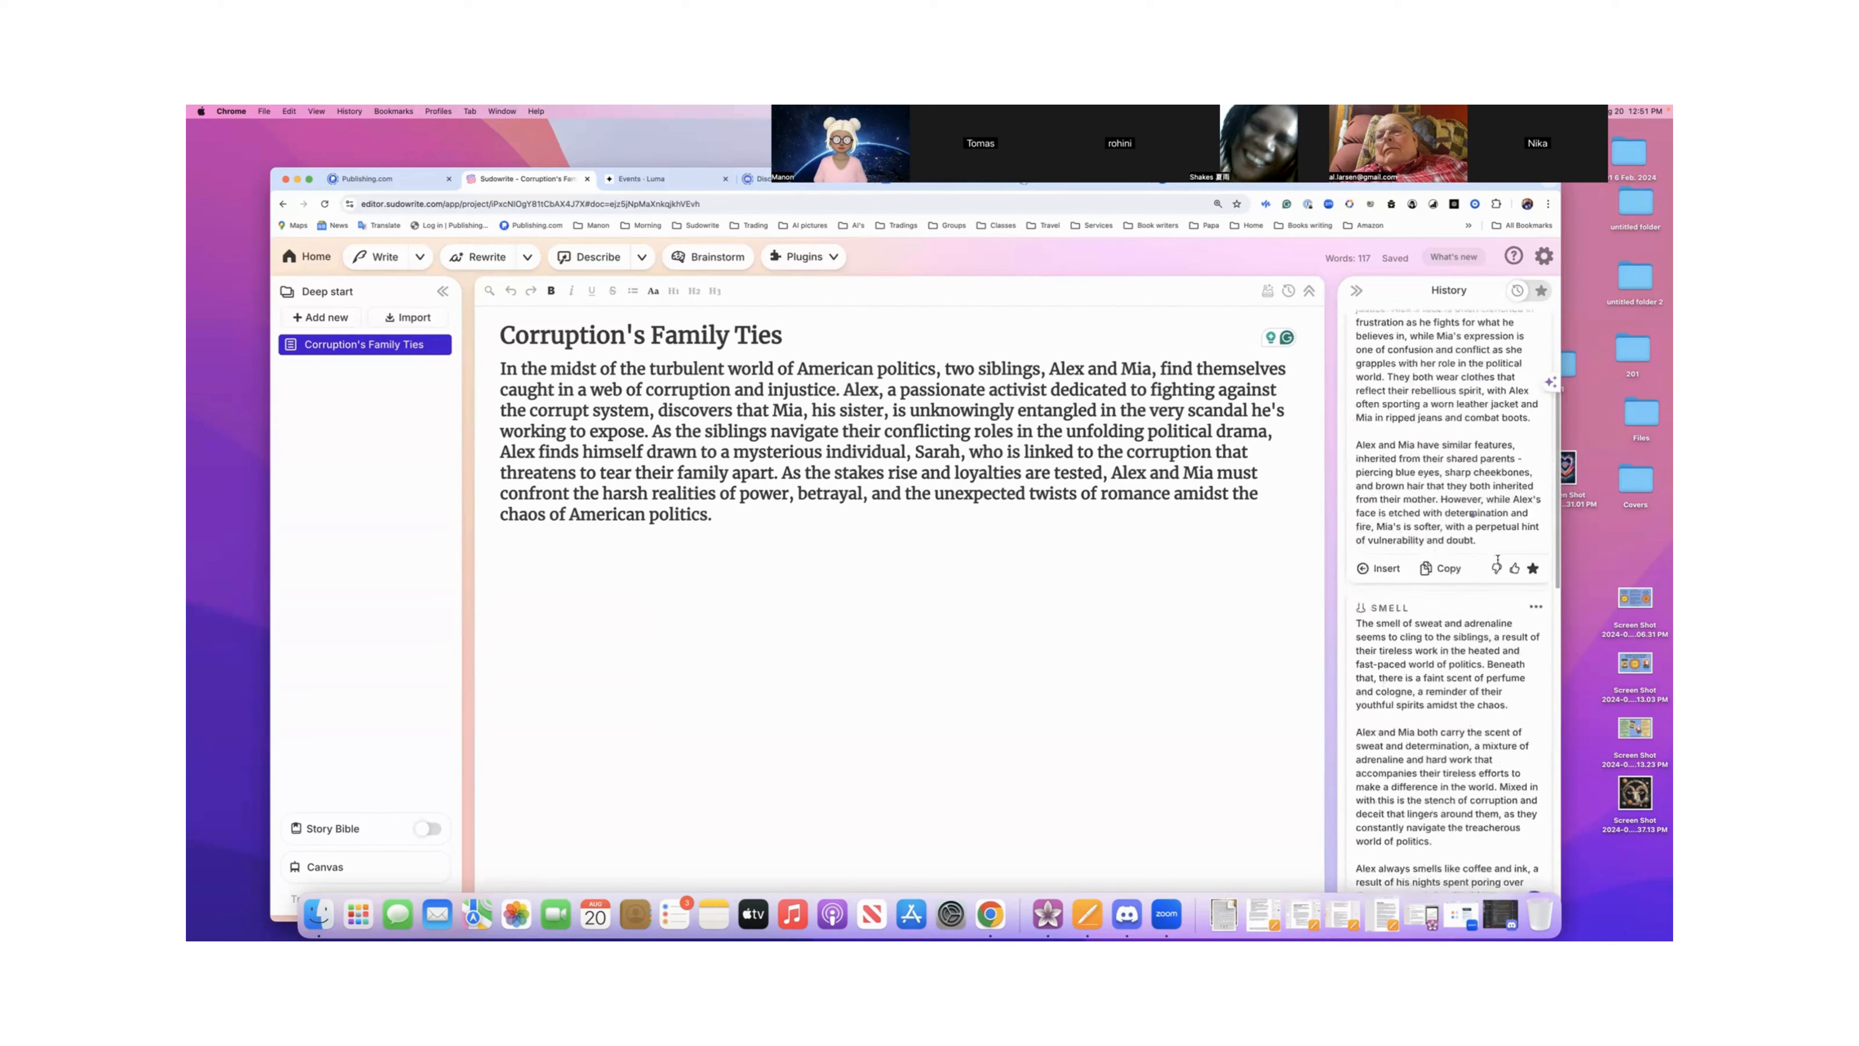
pyautogui.scroll(5, 1497, 561)
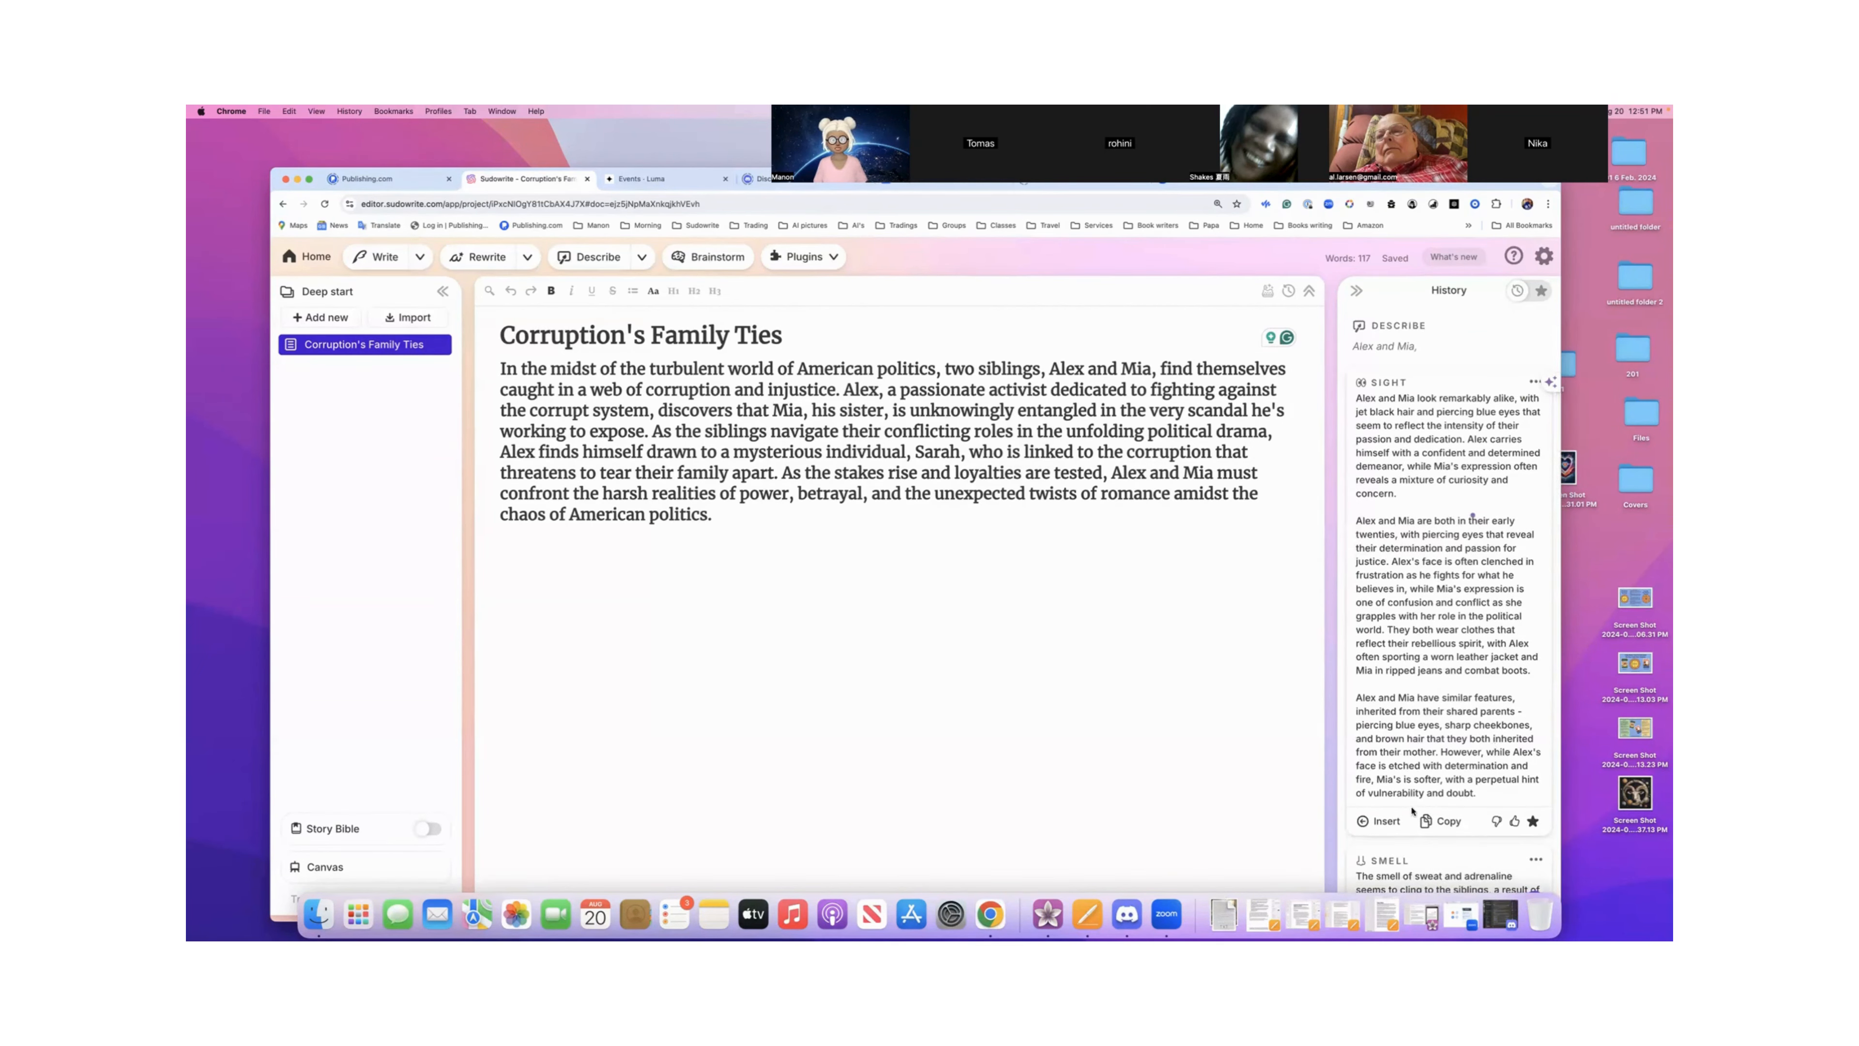
# - Insert the Sight result below the synopsis and delete the word "piercing" from its first paragraph
pyautogui.click(1385, 821)
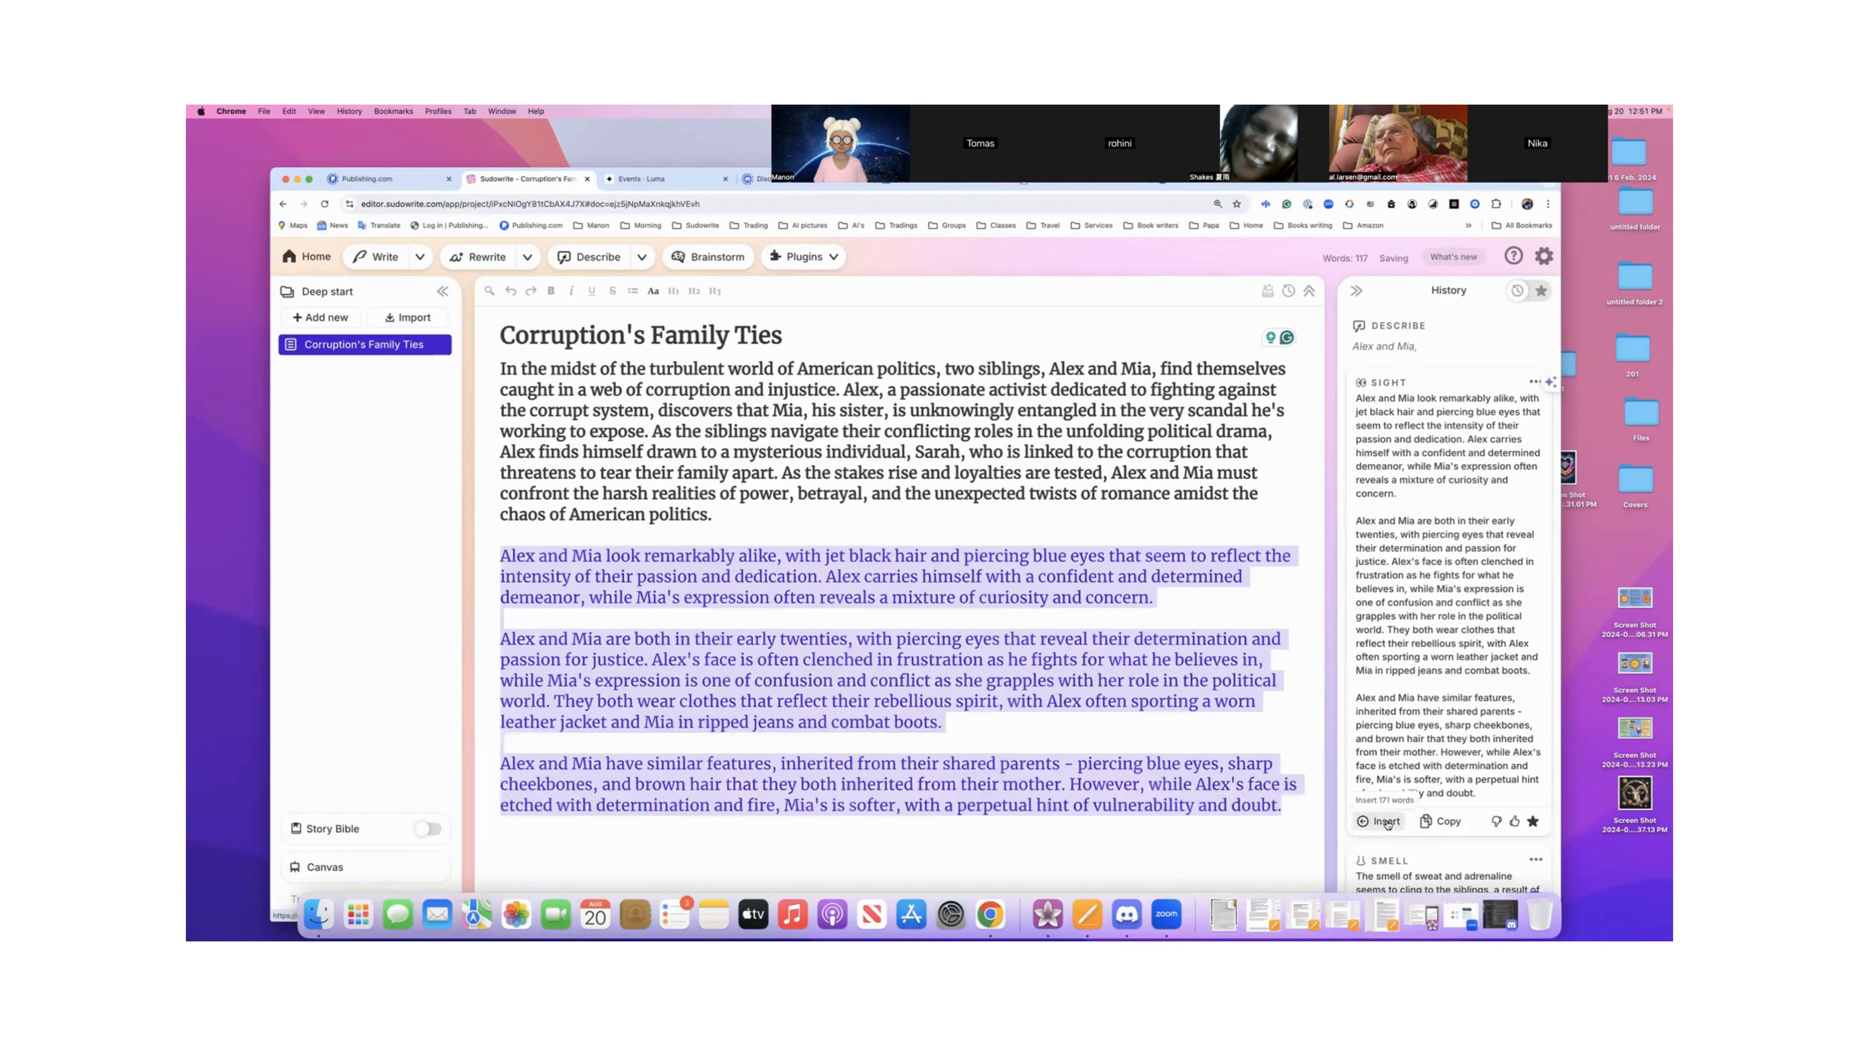
pyautogui.click(1055, 724)
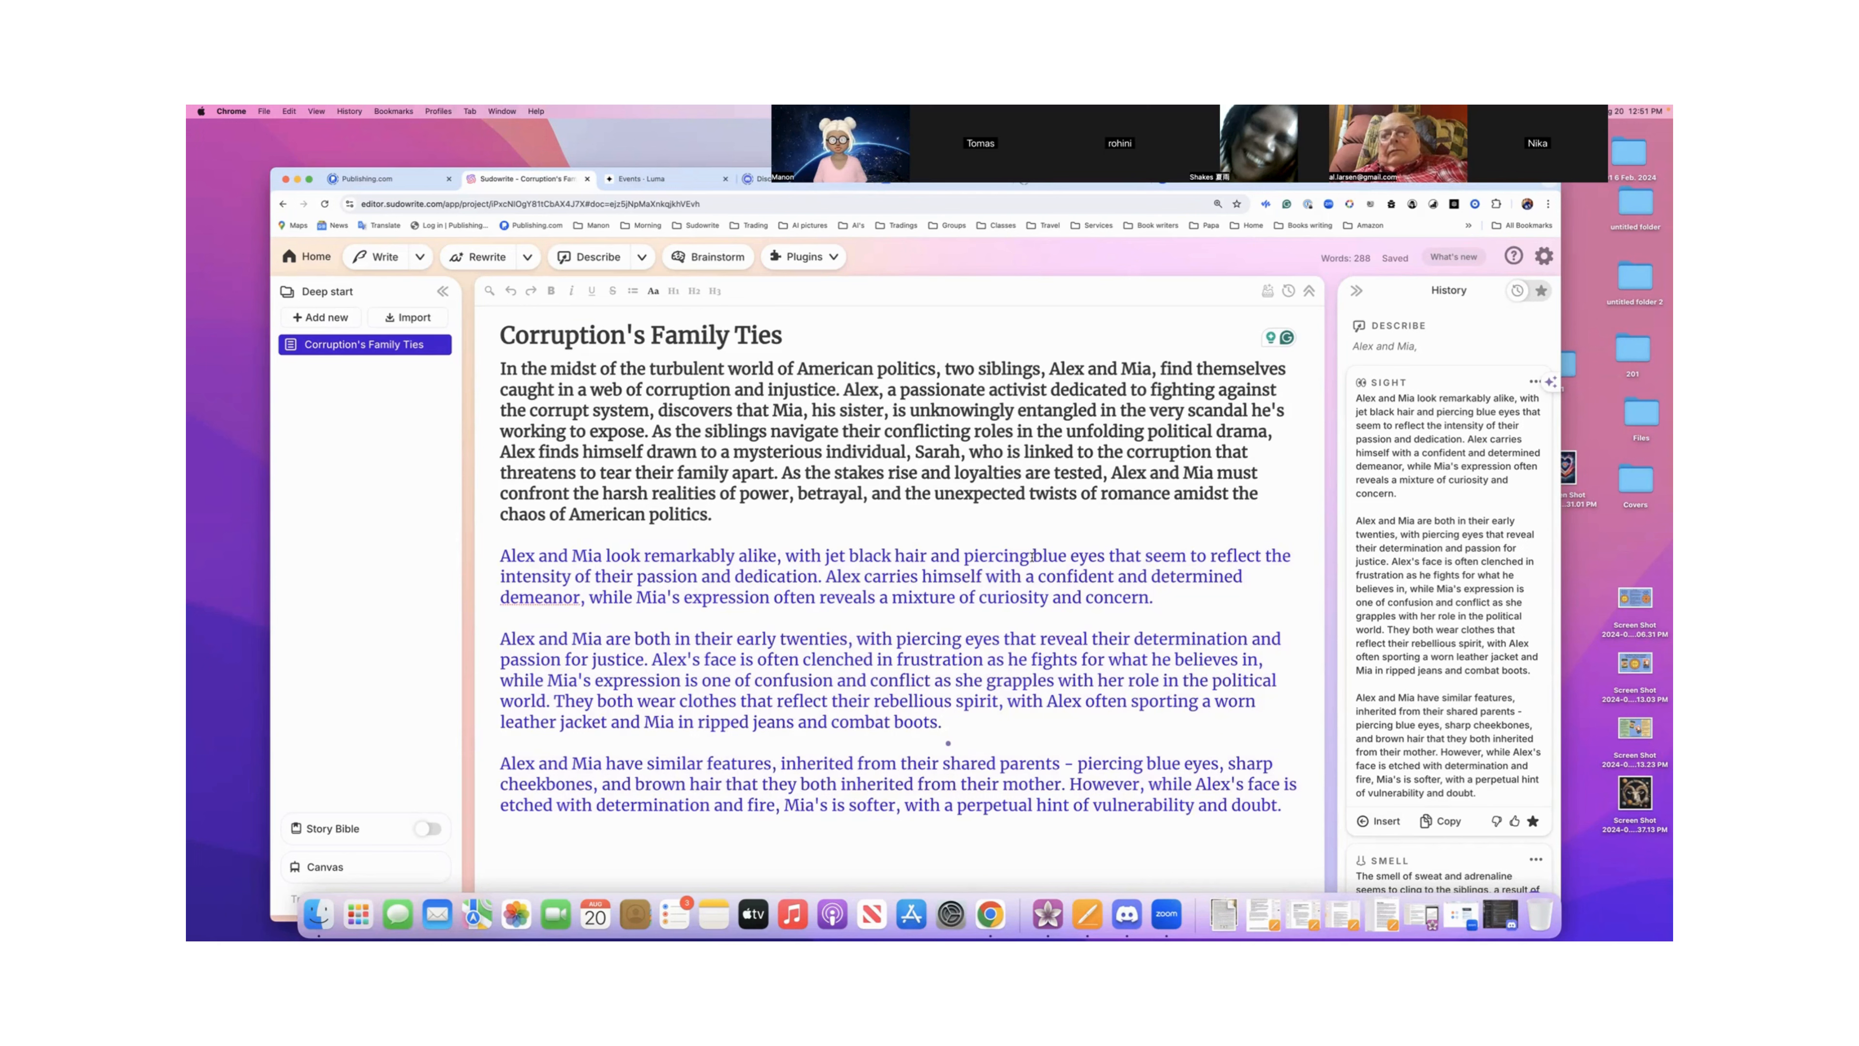
pyautogui.moveTo(1032, 558); pyautogui.dragTo(961, 558)
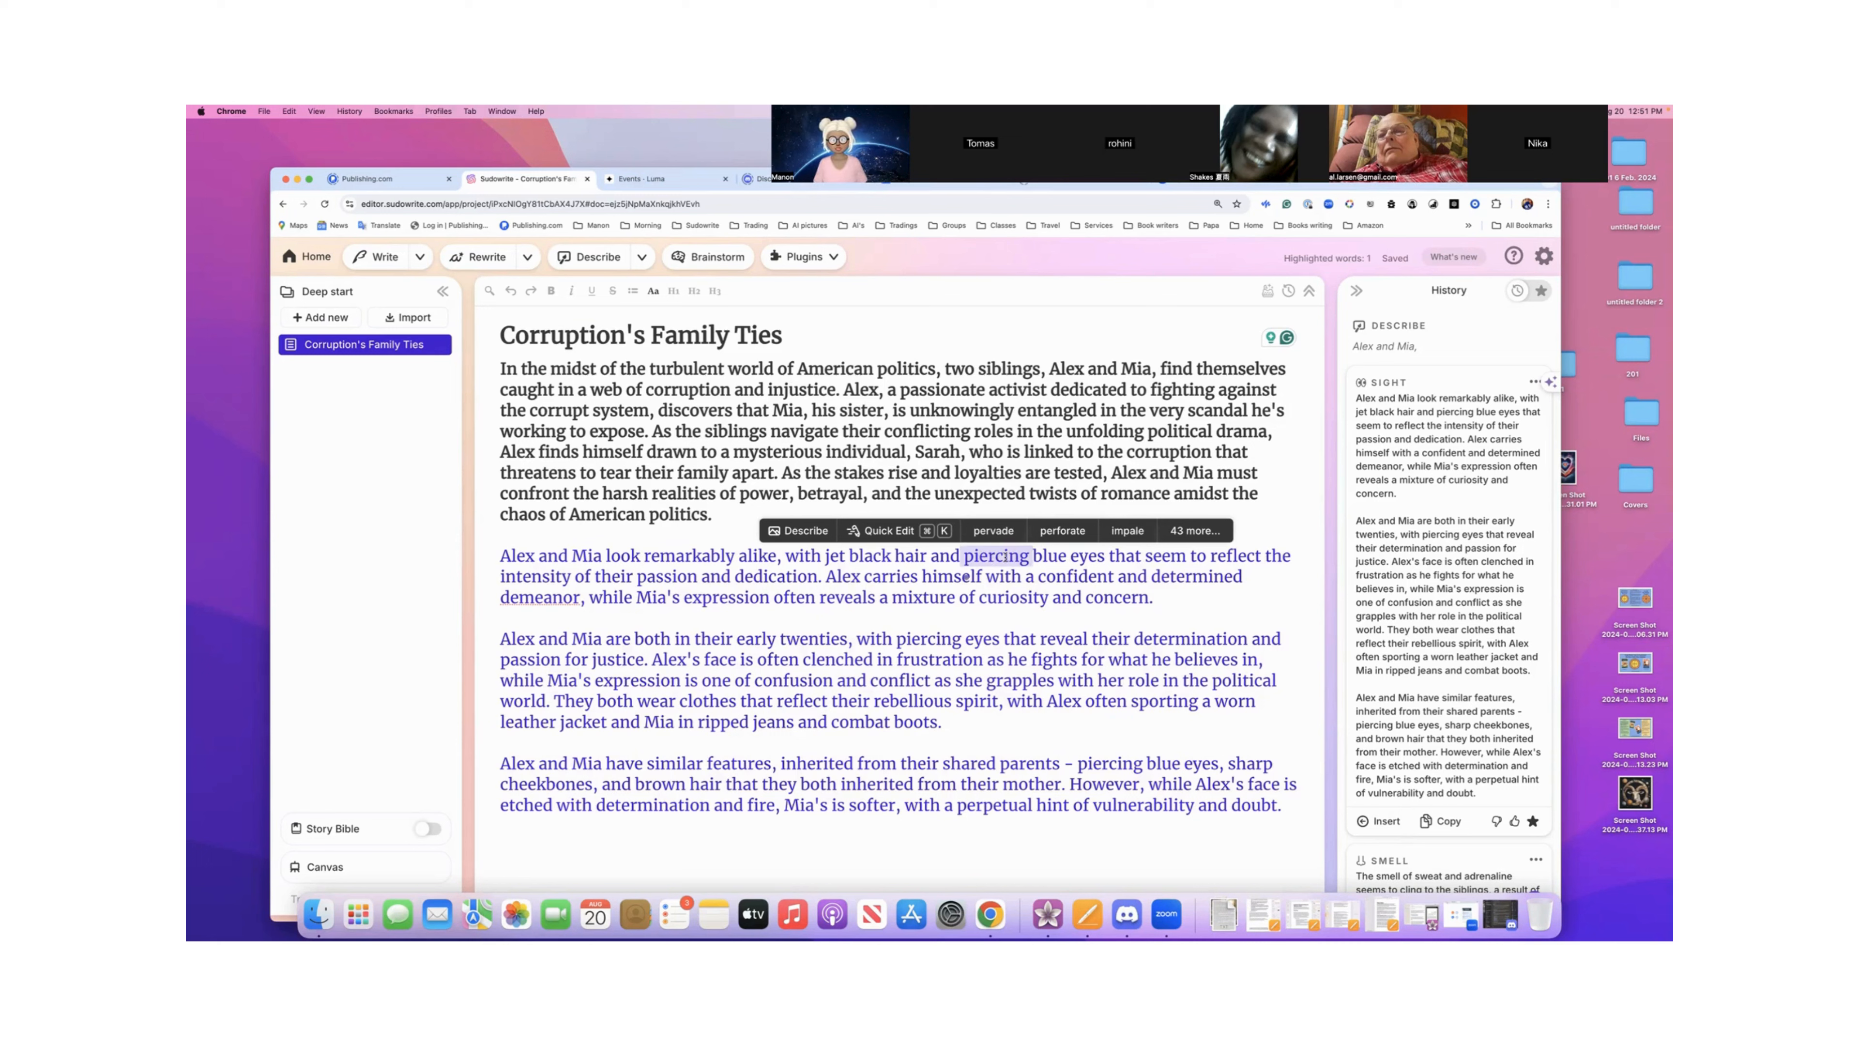
pyautogui.press('BackSpace')
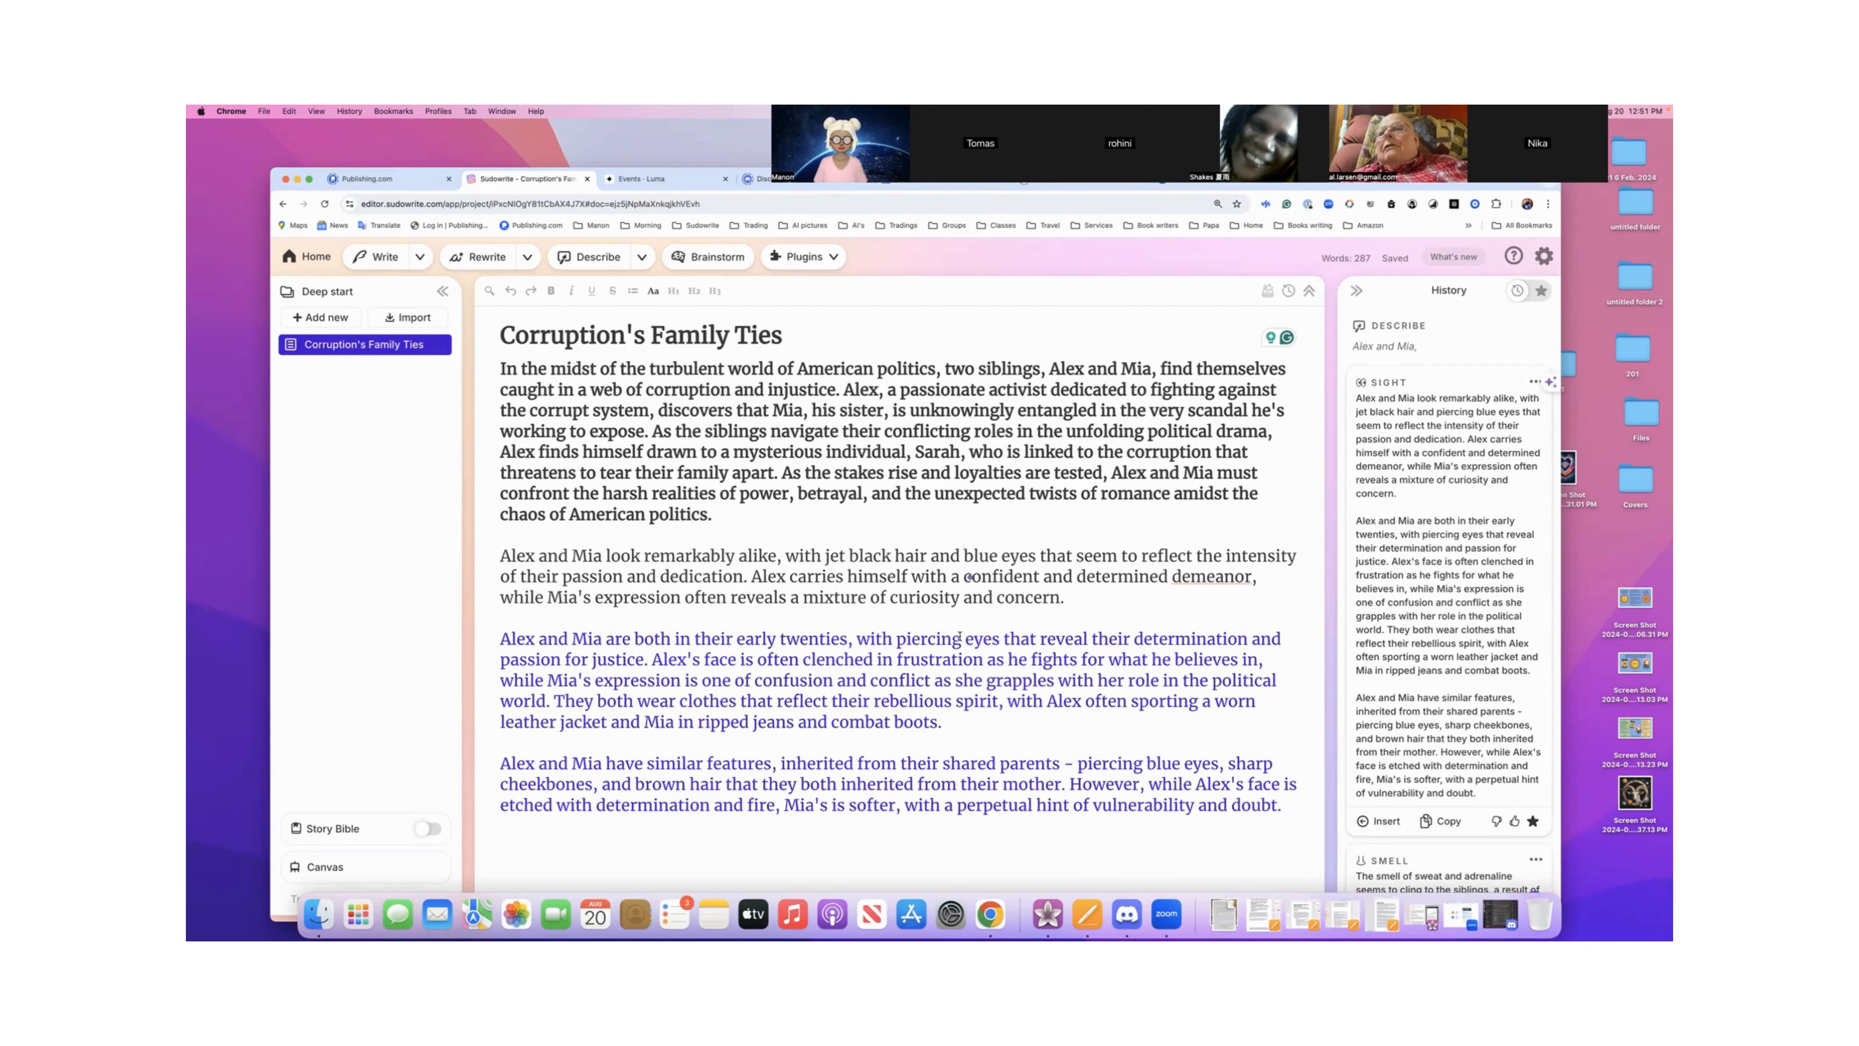
# - Delete "piercing" from the second and third inserted paragraphs, and try to undo the last deletion
pyautogui.moveTo(894, 643); pyautogui.dragTo(957, 639)
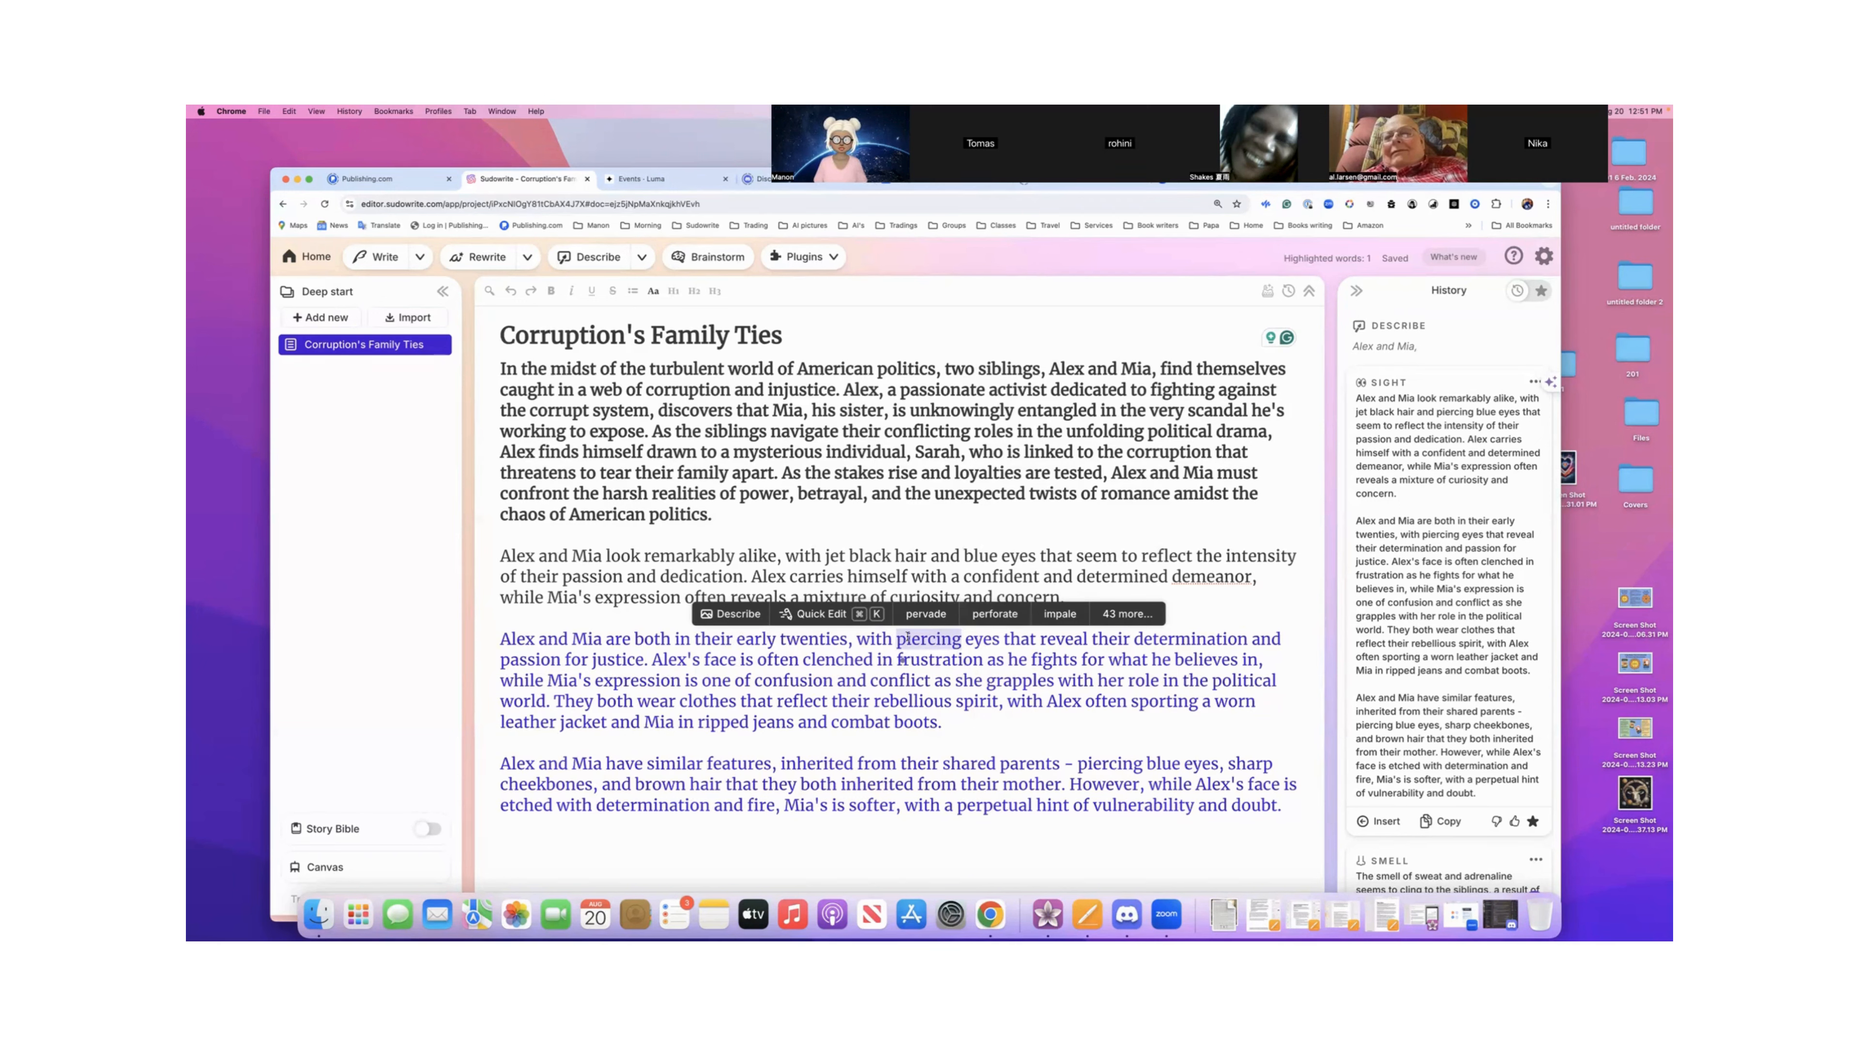
pyautogui.click(901, 657)
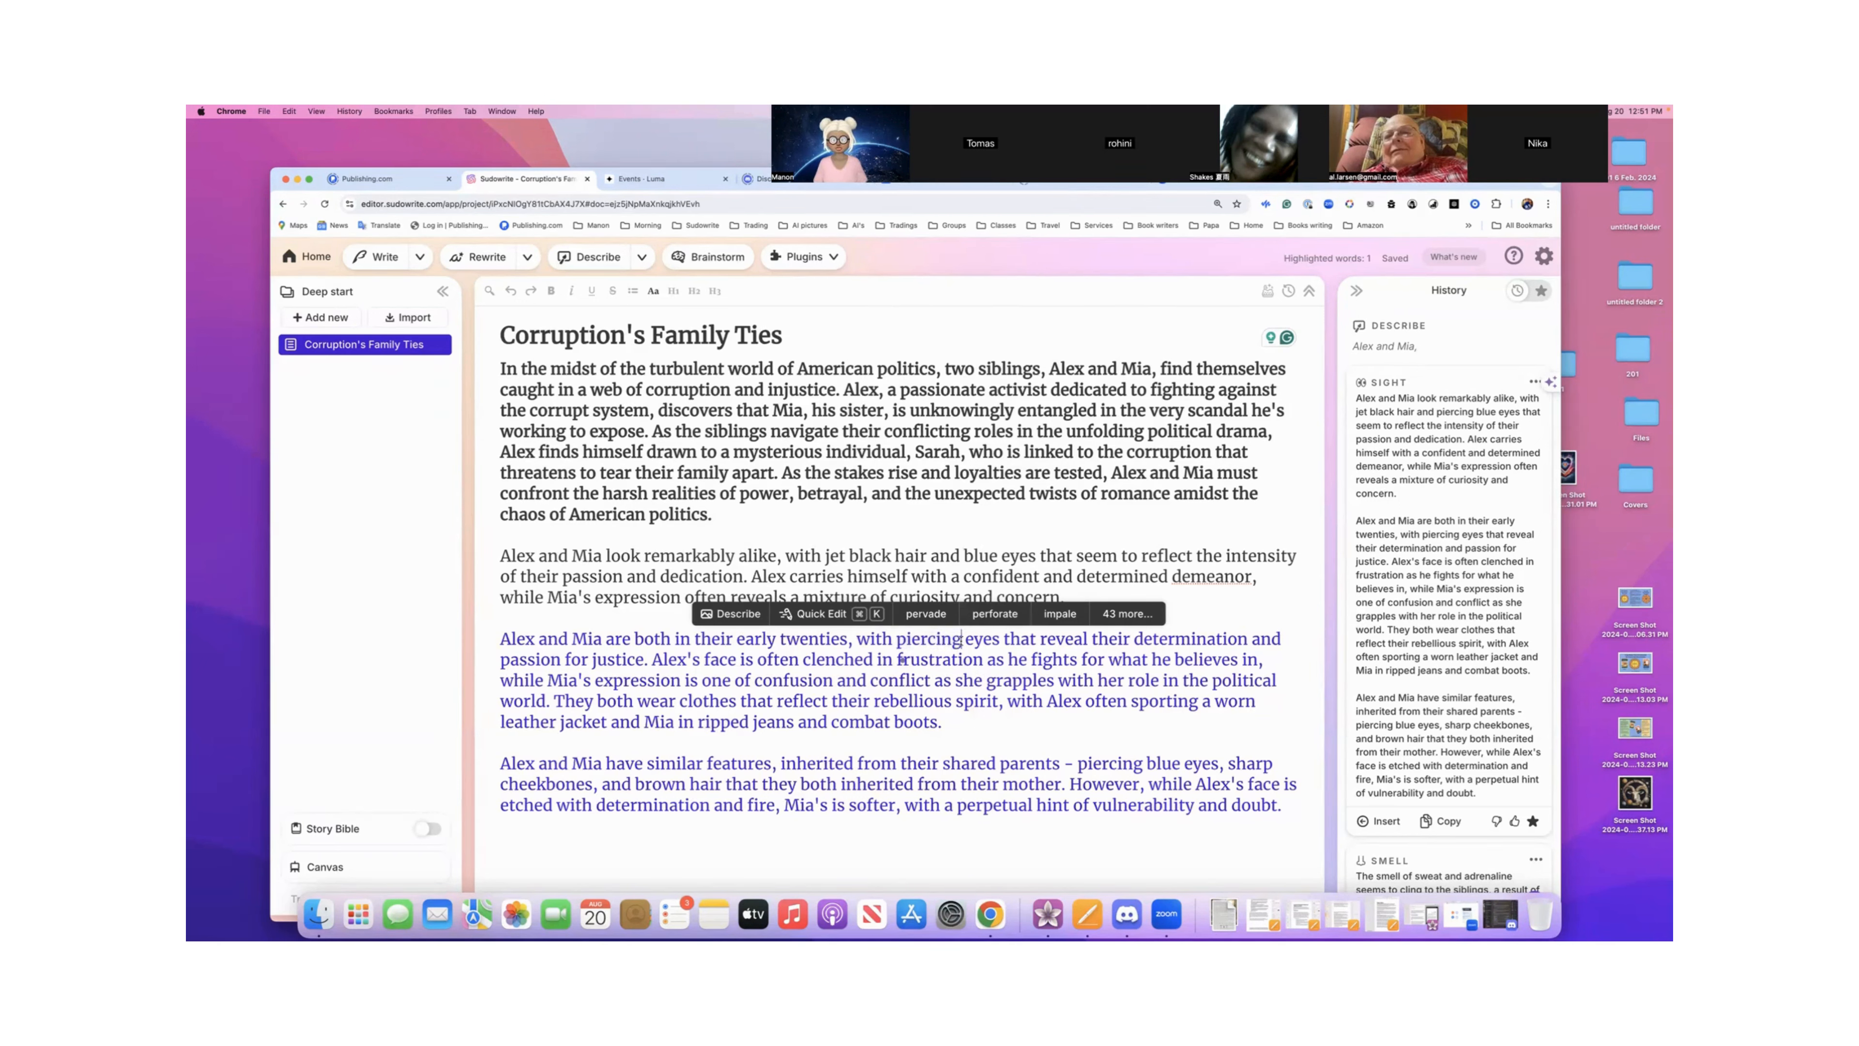
pyautogui.press('BackSpace')
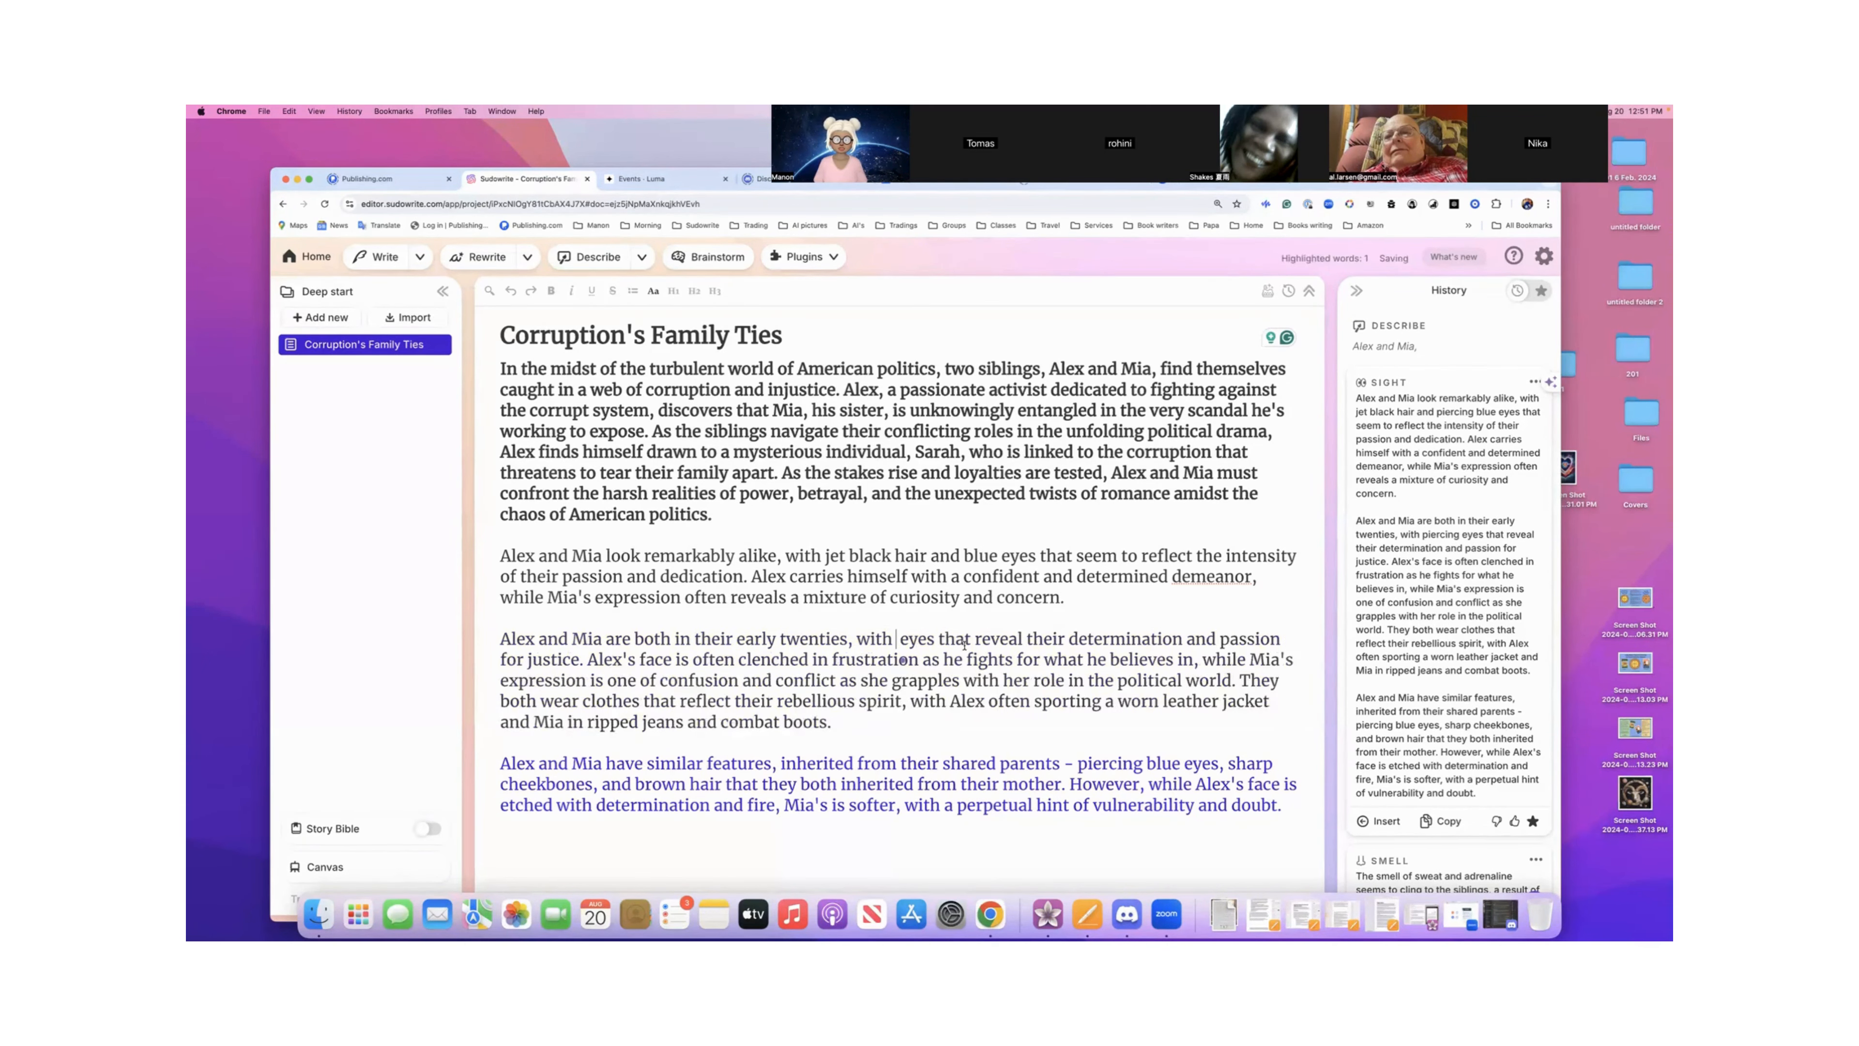
pyautogui.press('BackSpace')
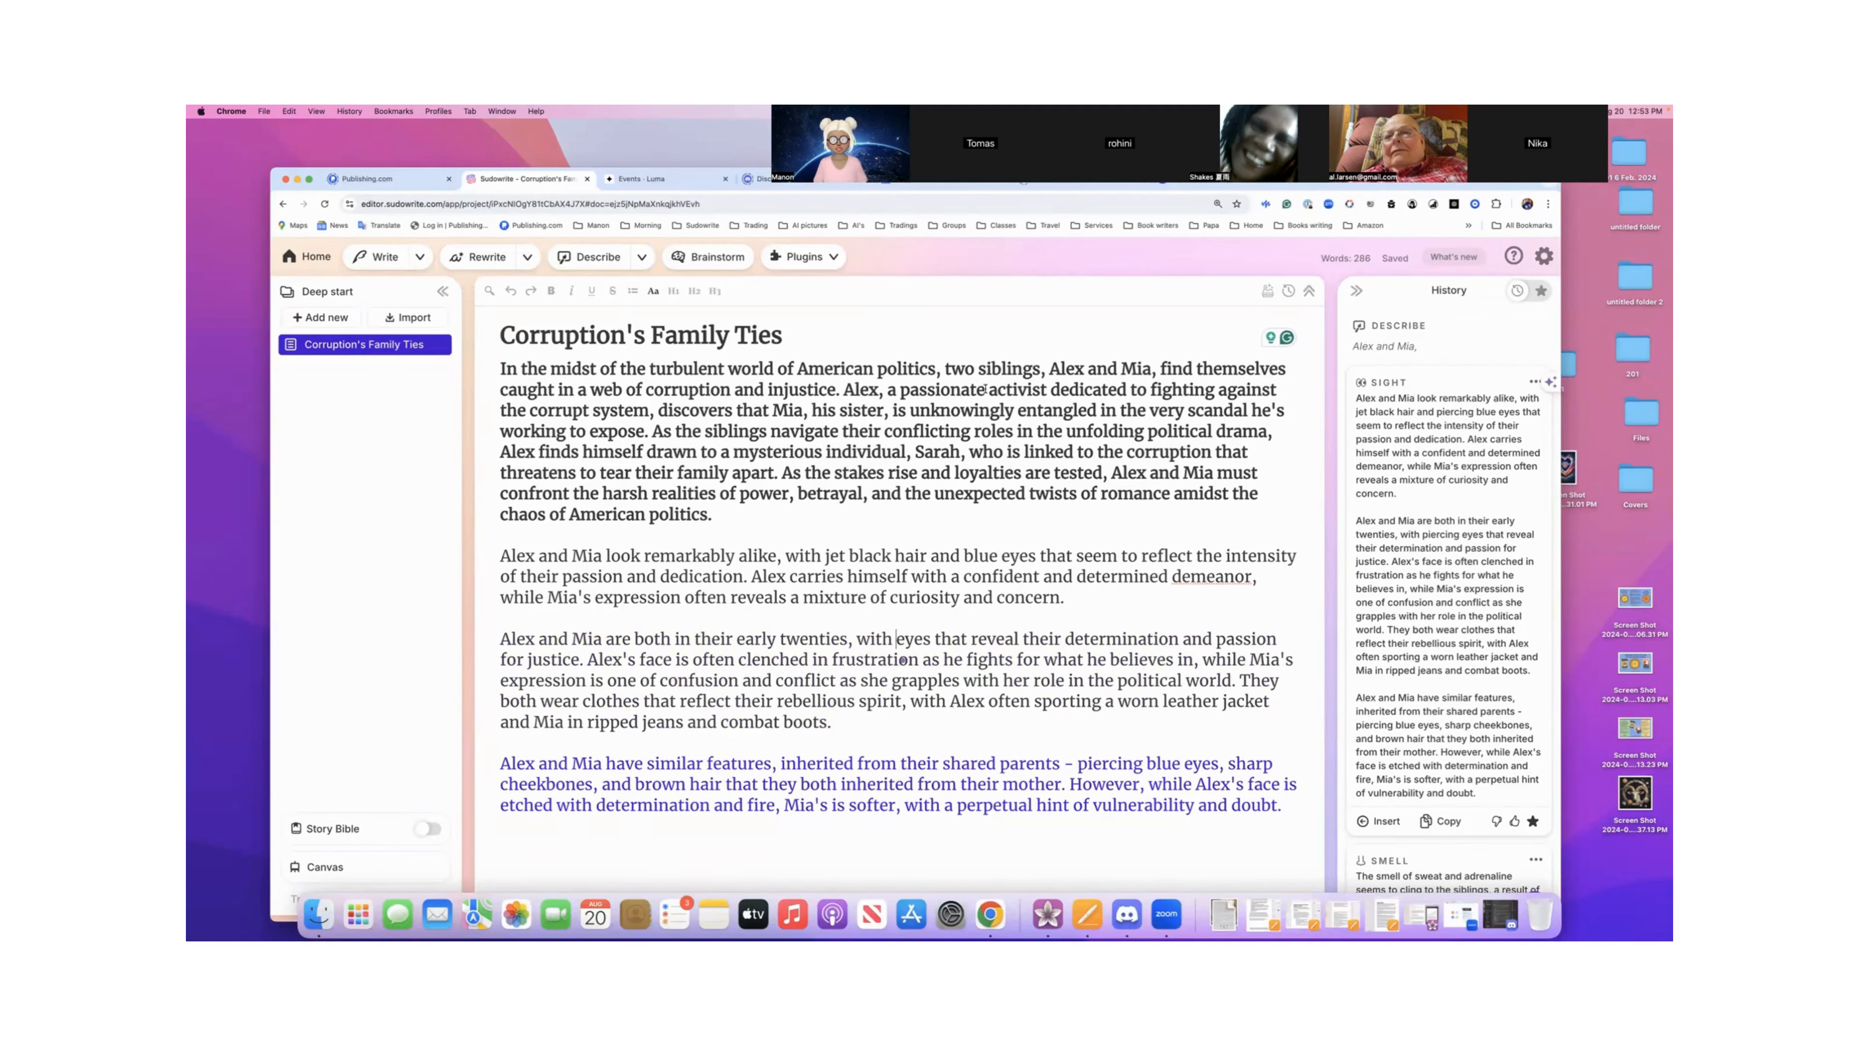
pyautogui.moveTo(1142, 764); pyautogui.dragTo(1098, 765)
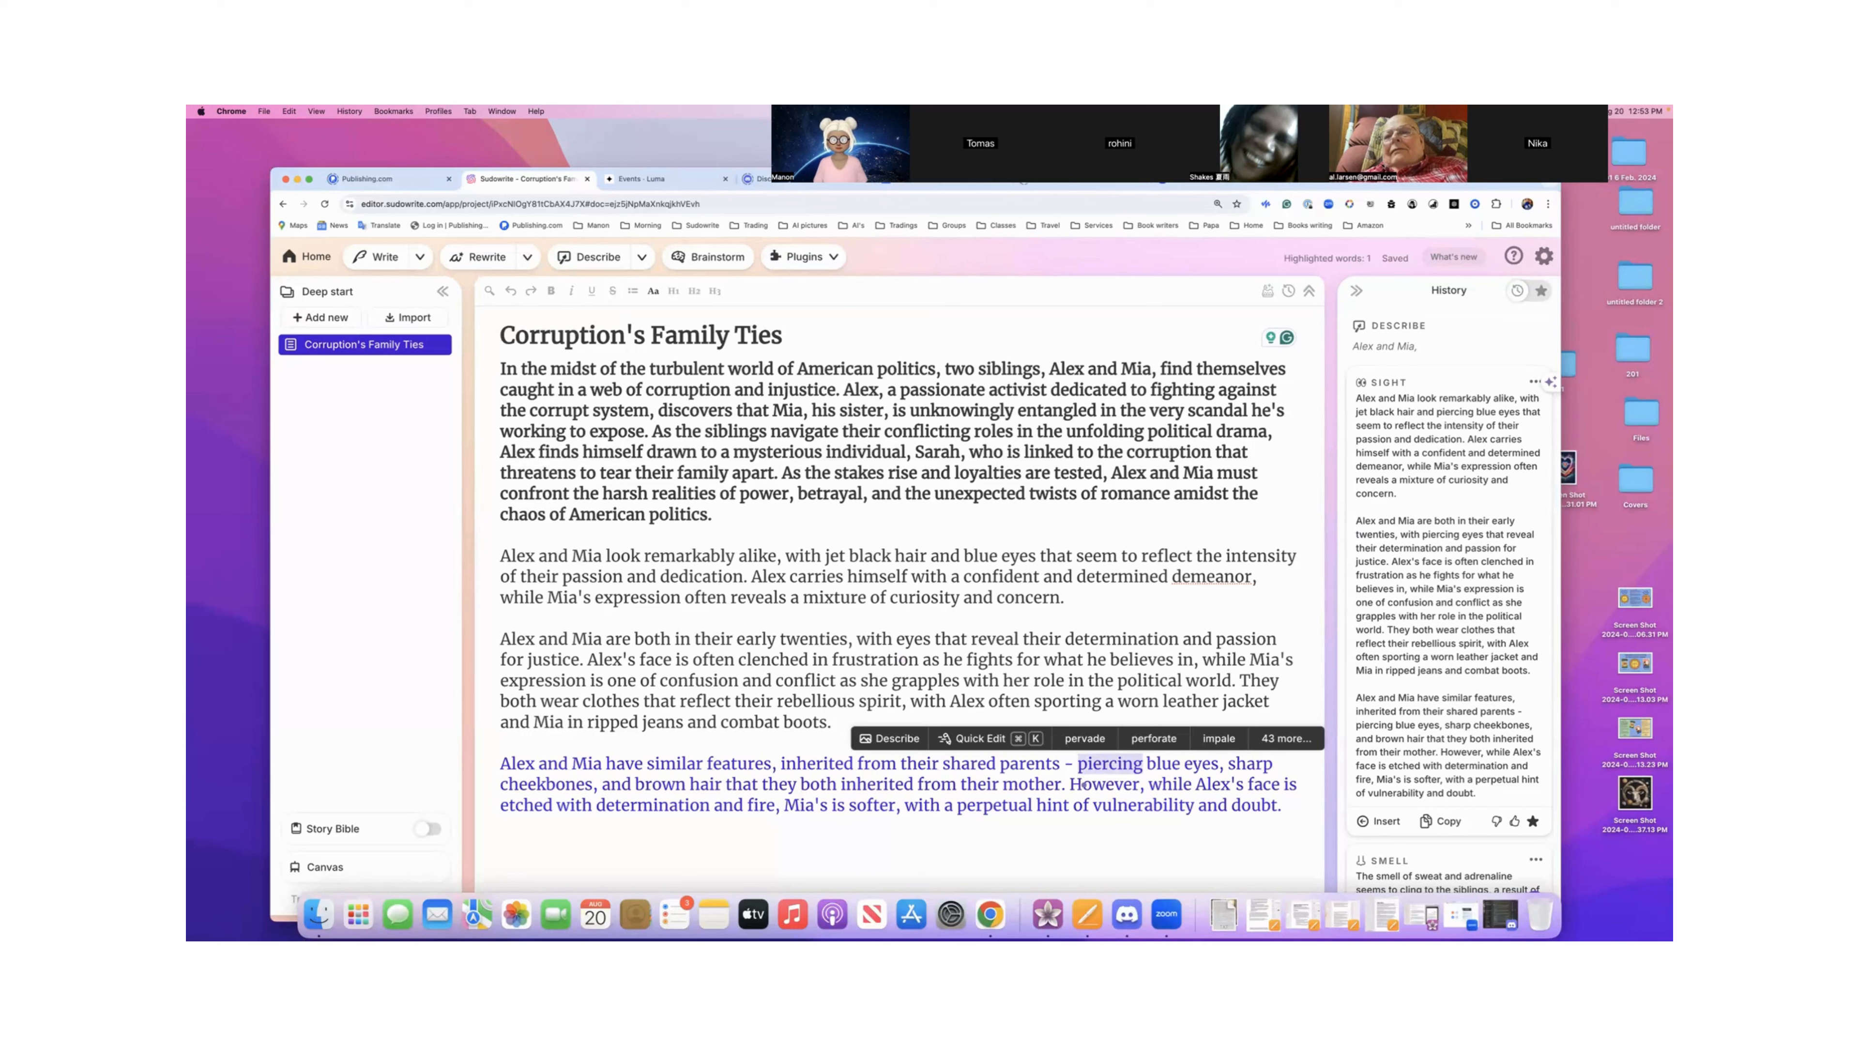
pyautogui.press('BackSpace')
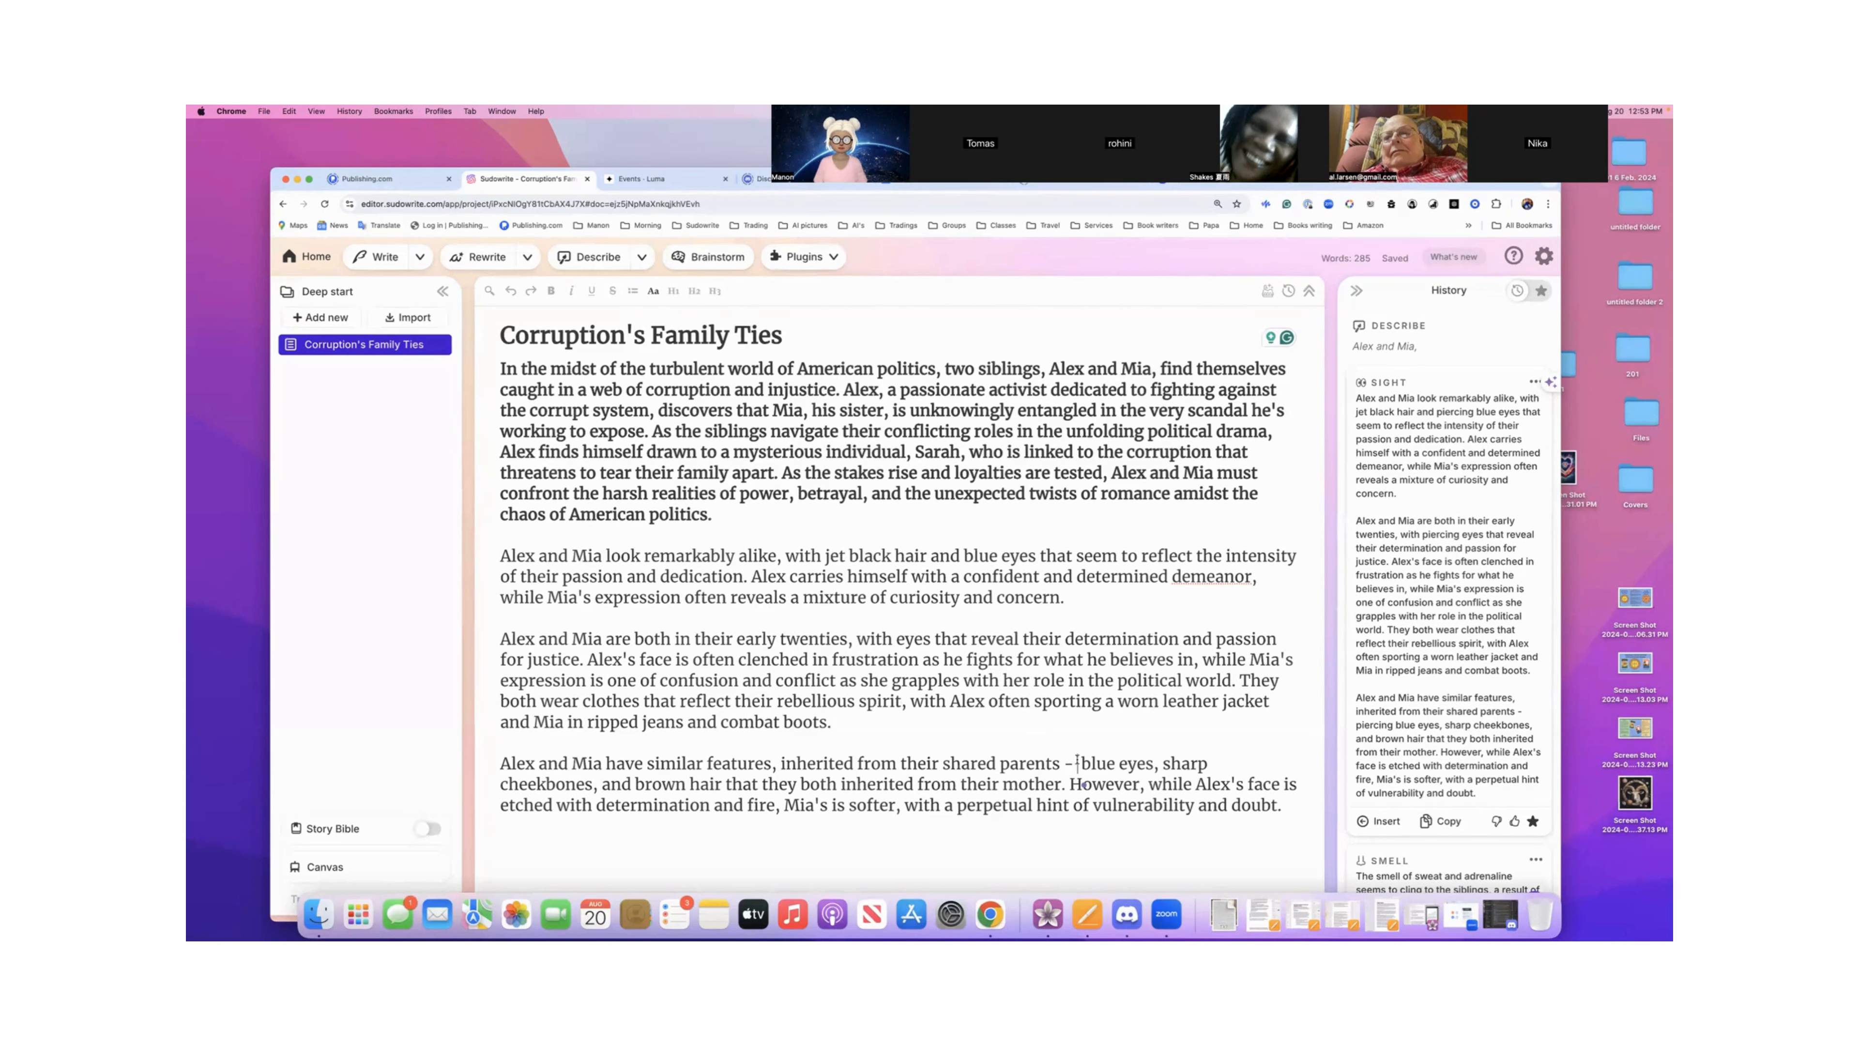
pyautogui.click(512, 294)
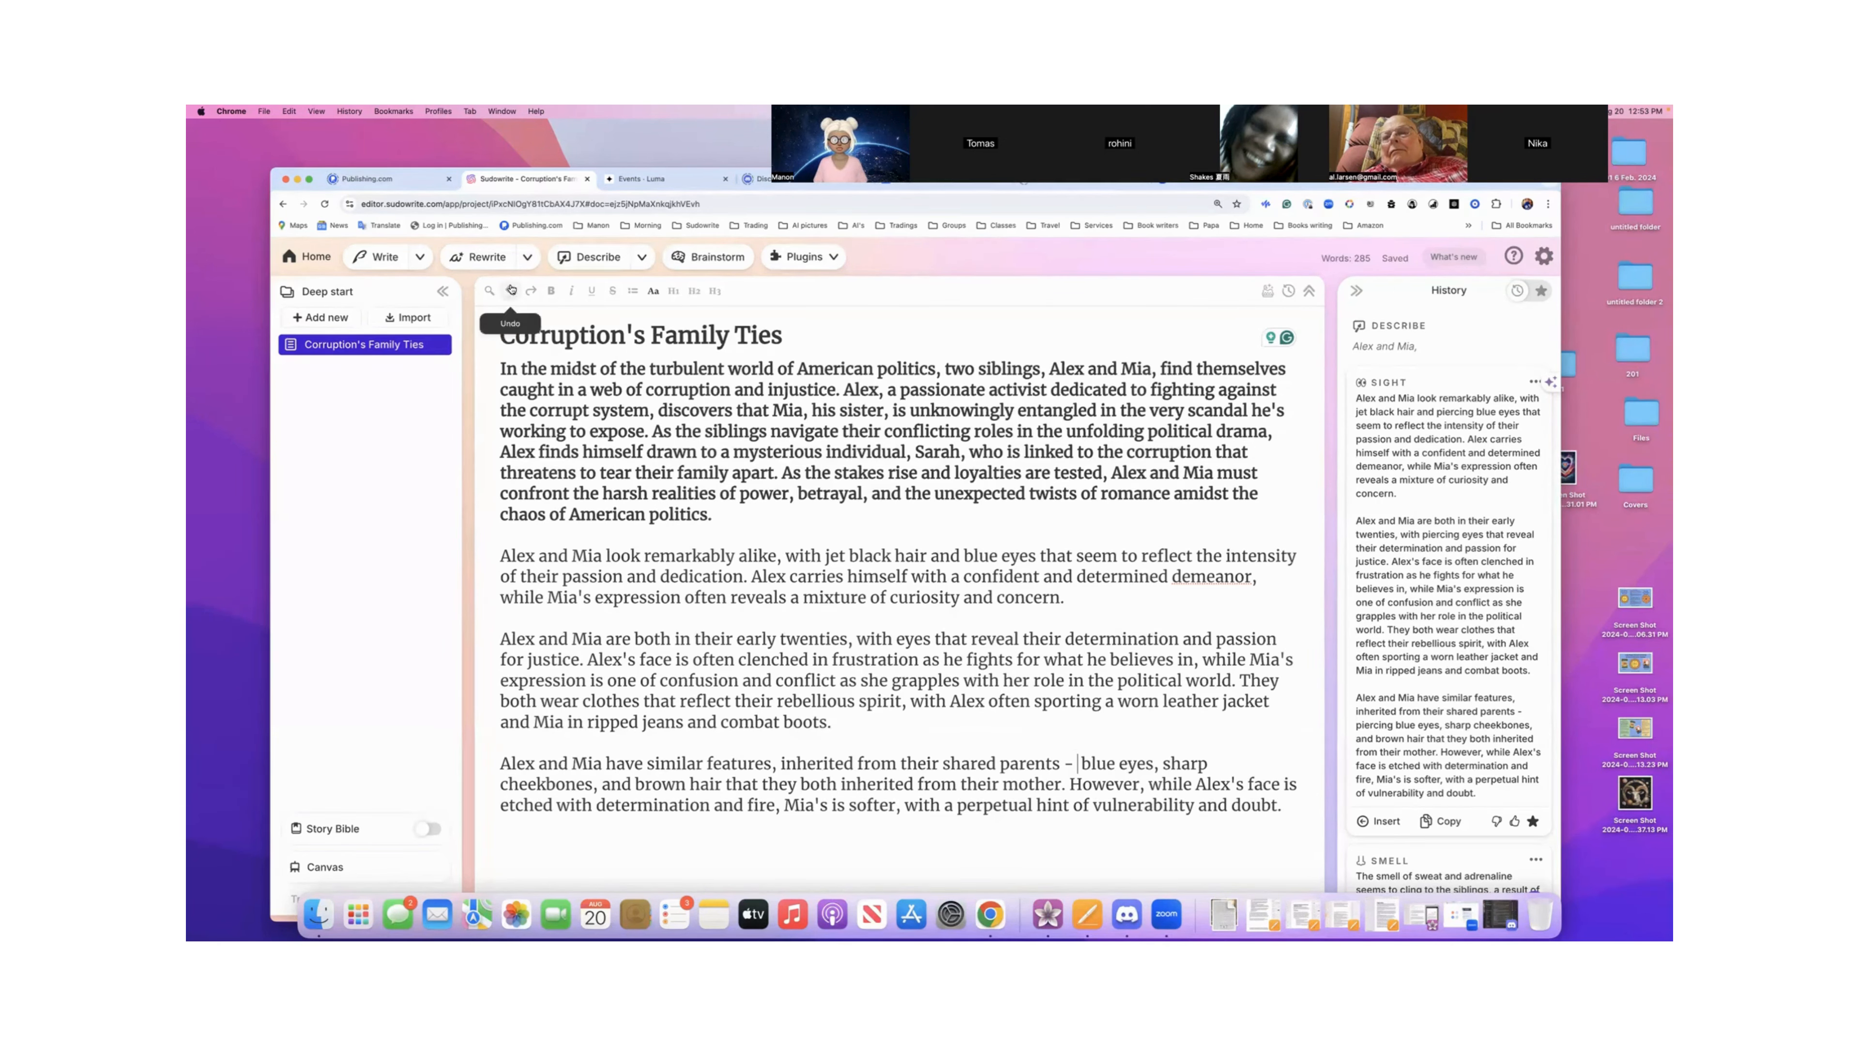
# - Open Sudowrite's bug report form and describe the issue as "The undo did not work"
pyautogui.click(1513, 256)
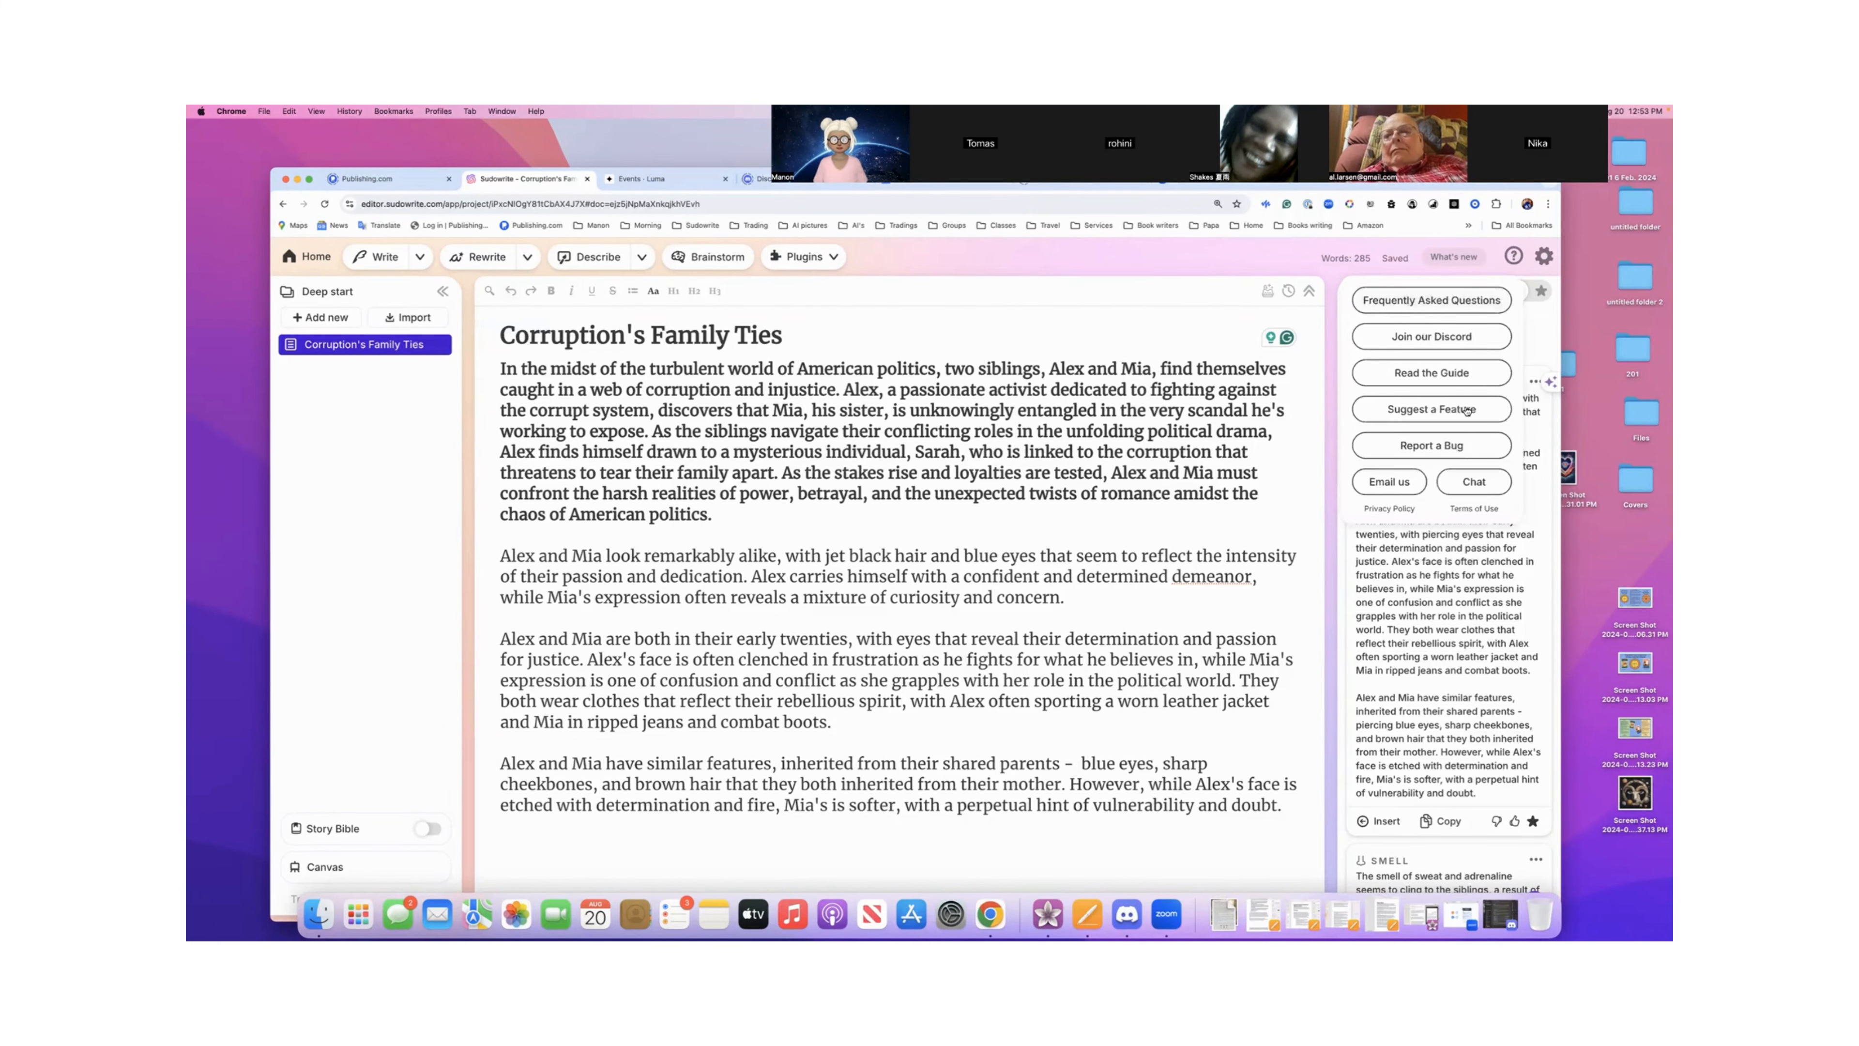
pyautogui.click(1455, 446)
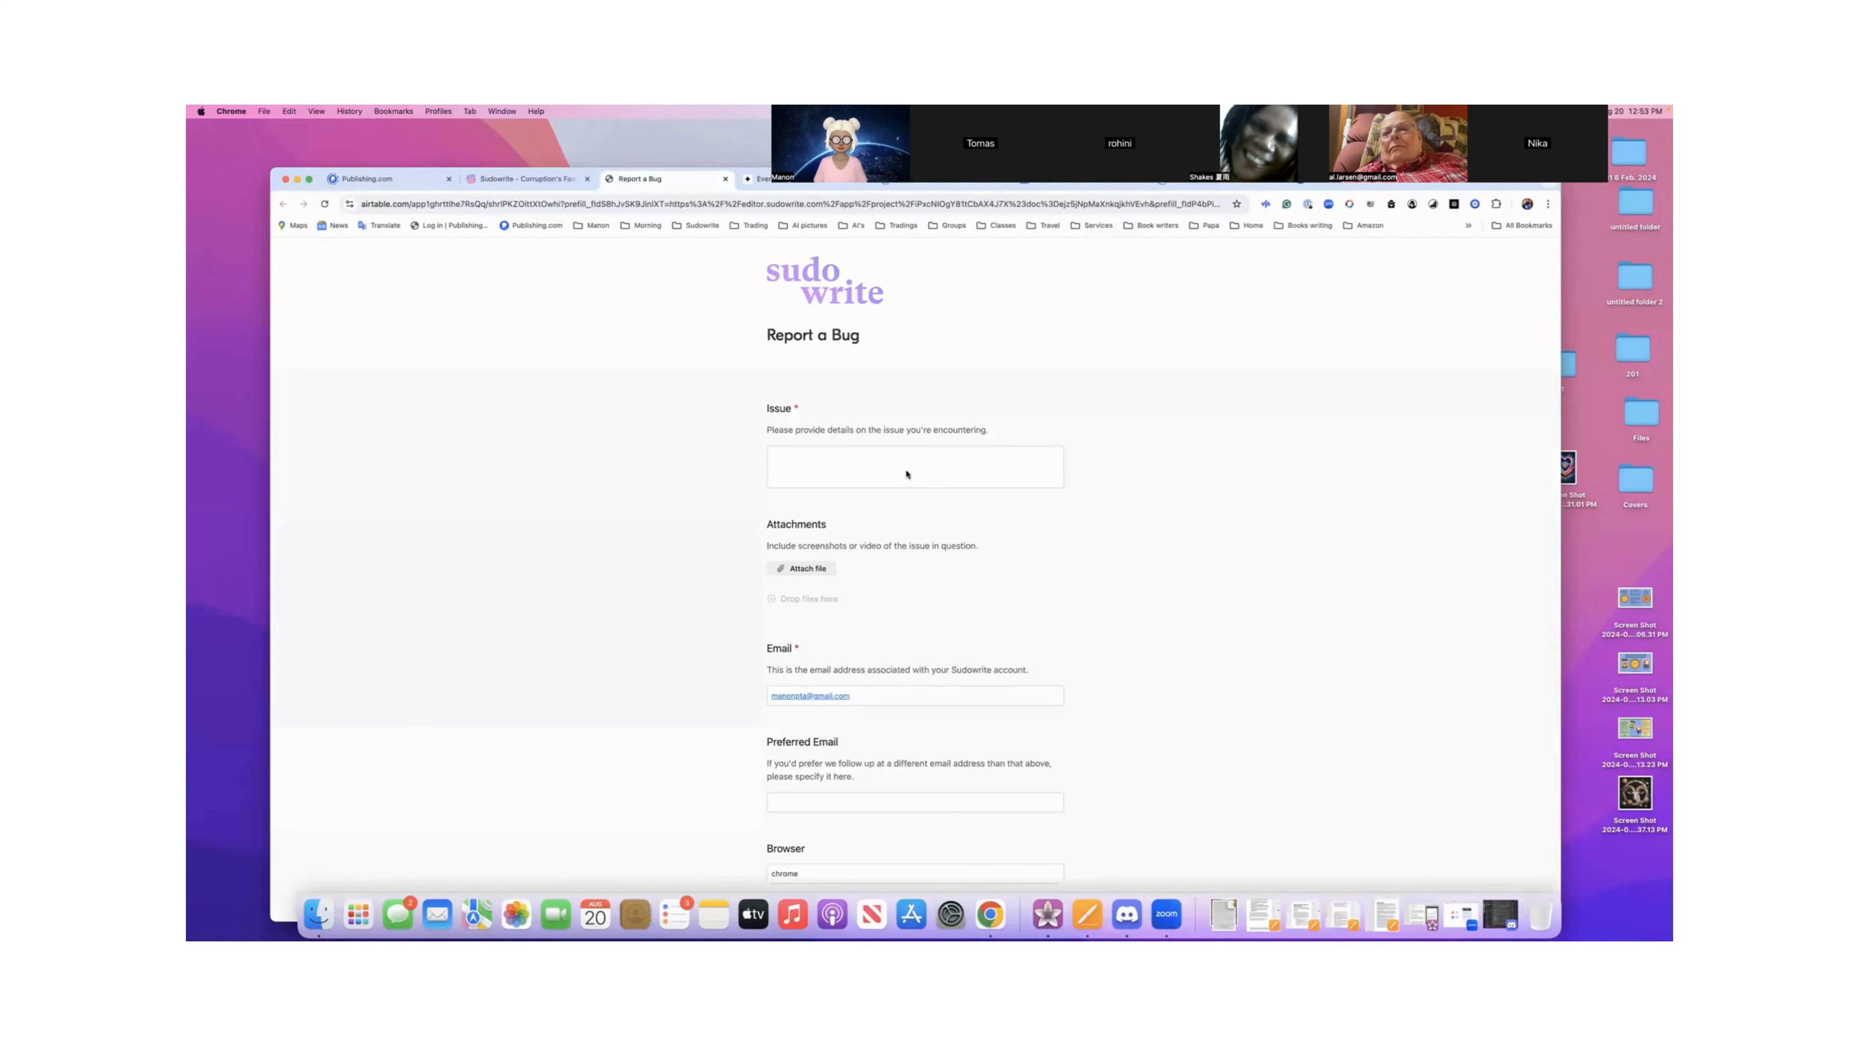
pyautogui.click(832, 461)
pyautogui.write('The')
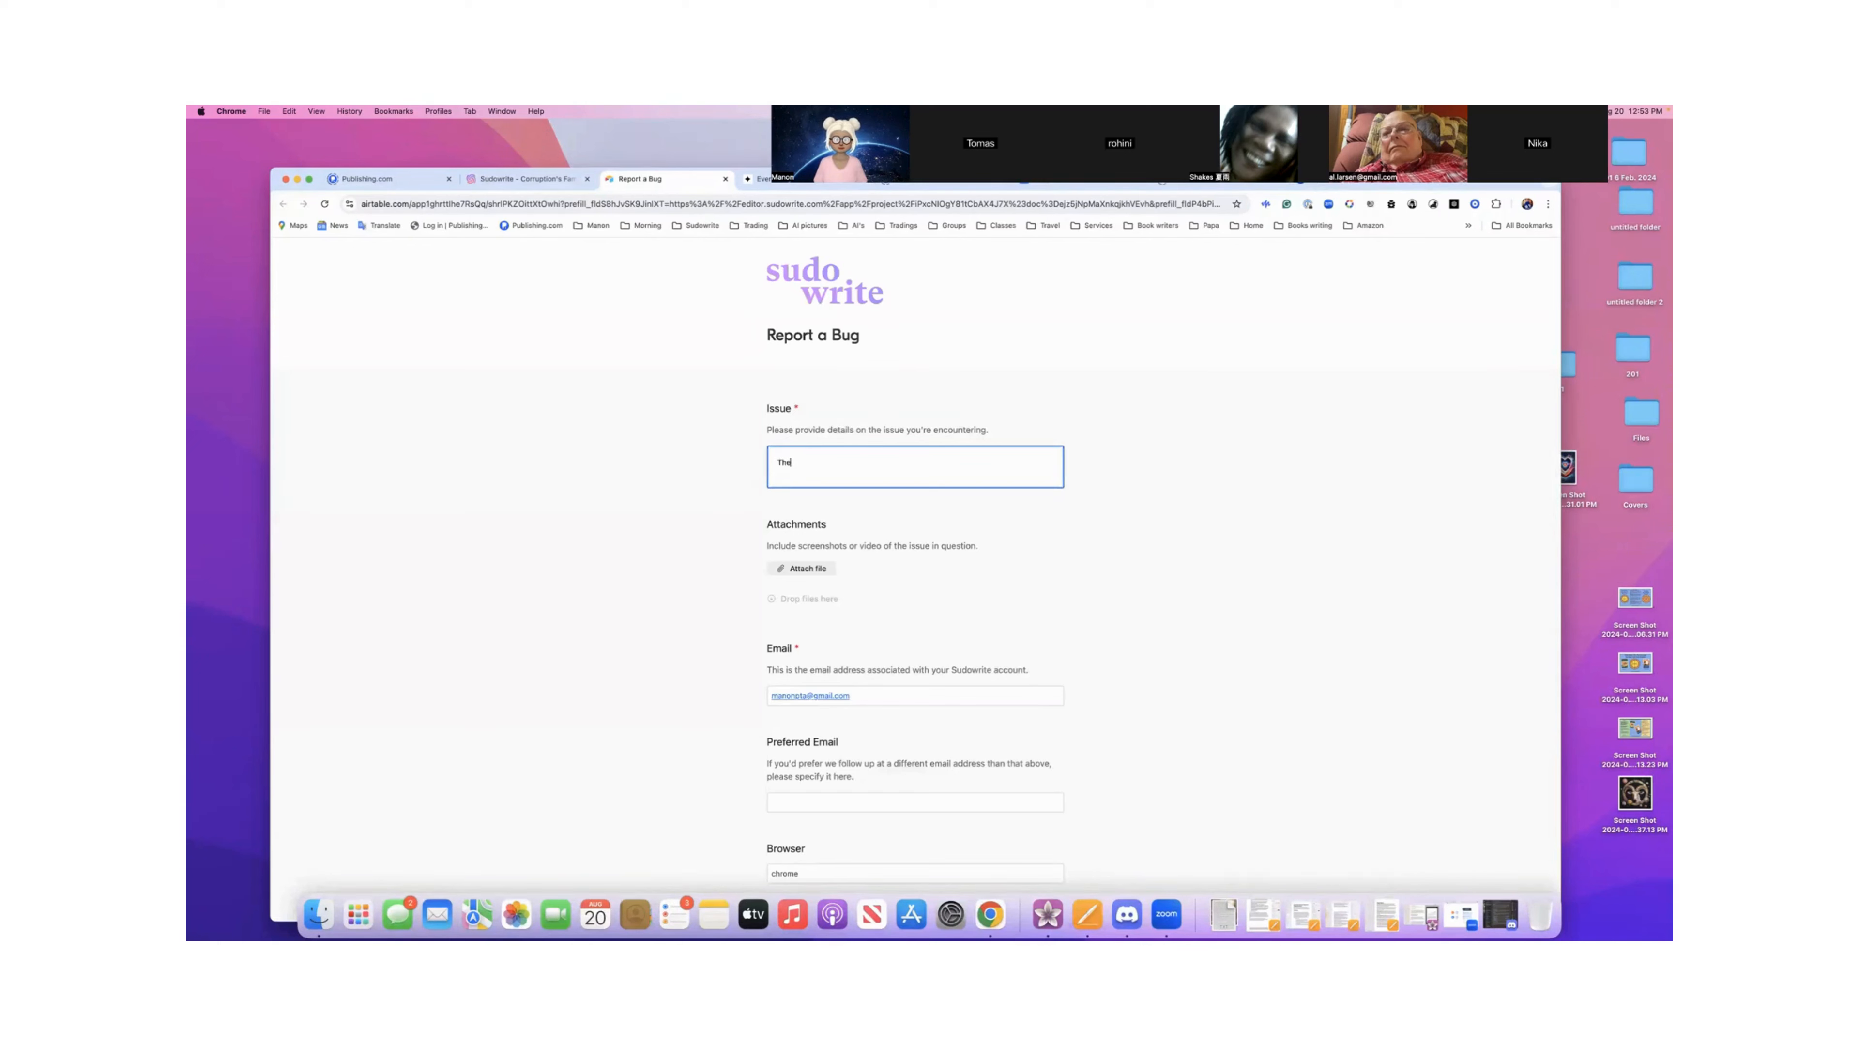
pyautogui.write(' undo did not work')
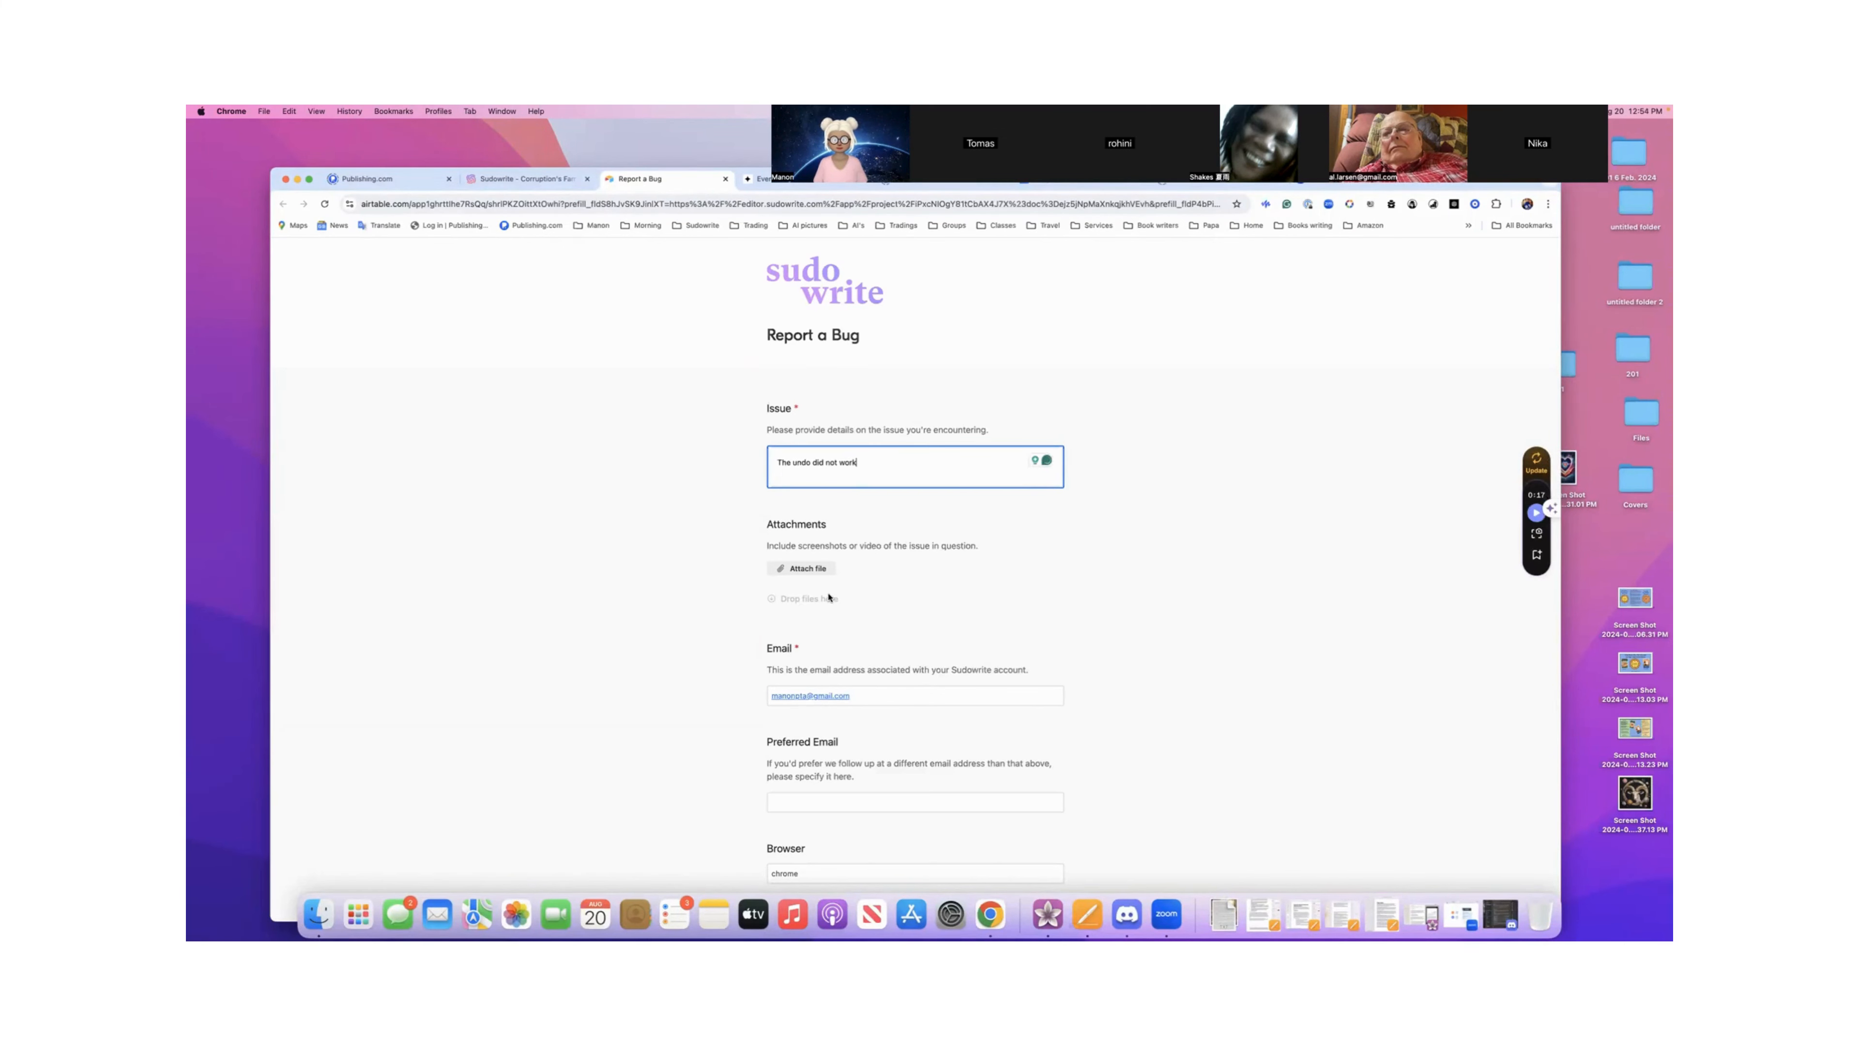
# - Copy the account e-mail address into the bug report's Preferred Email field
pyautogui.scroll(-2, 861, 734)
pyautogui.scroll(-1, 861, 734)
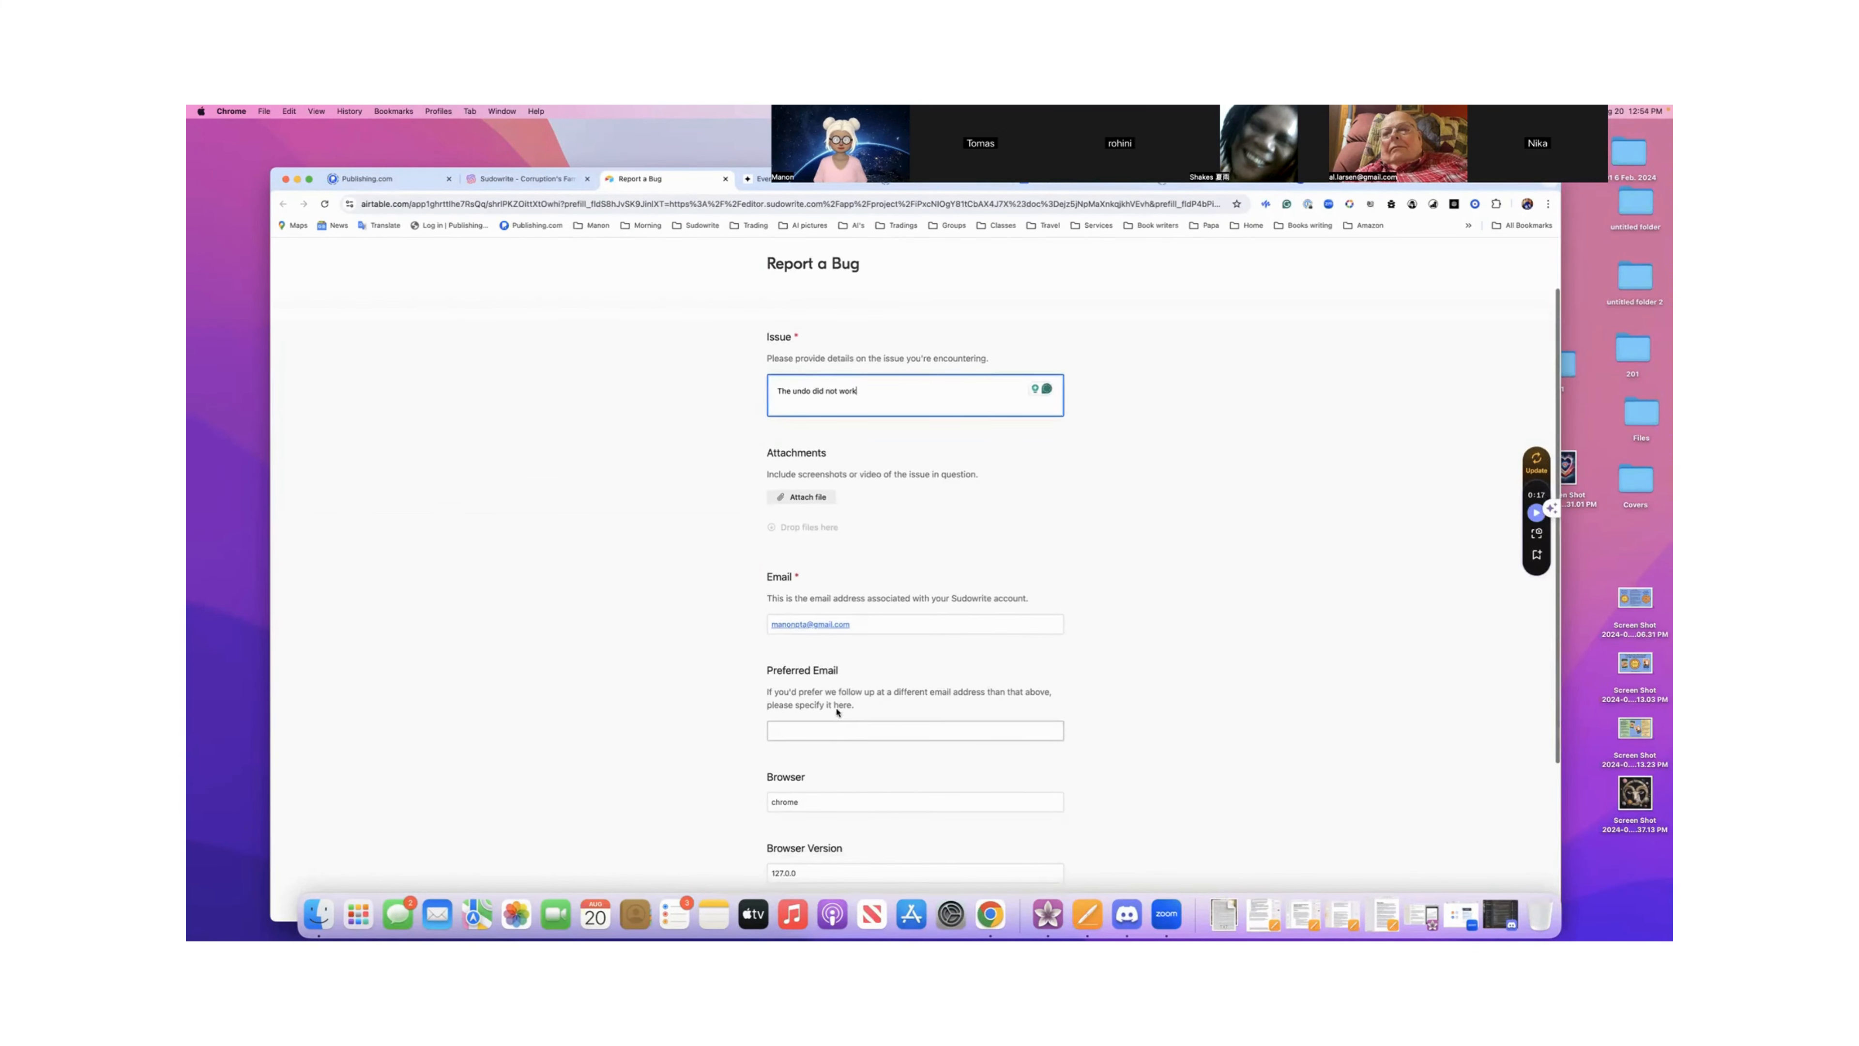
pyautogui.moveTo(858, 623); pyautogui.dragTo(725, 630)
pyautogui.press('super+c')
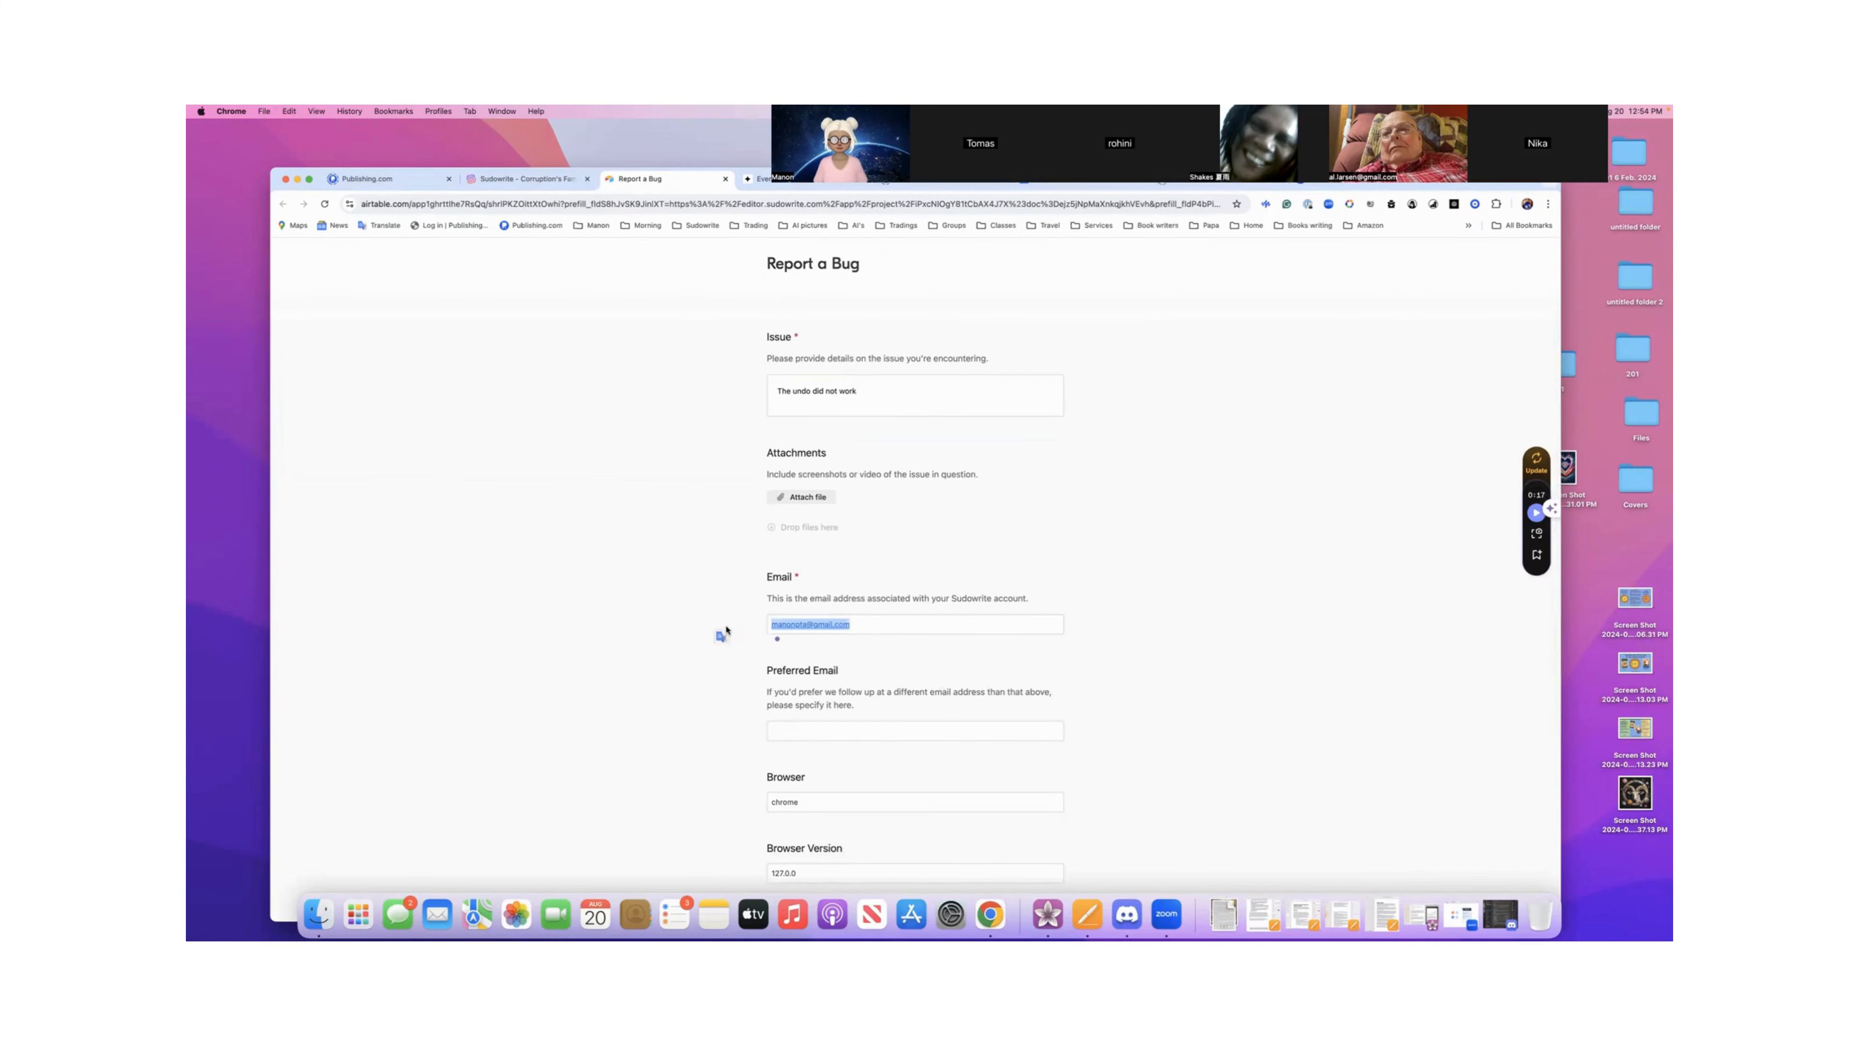
pyautogui.click(784, 731)
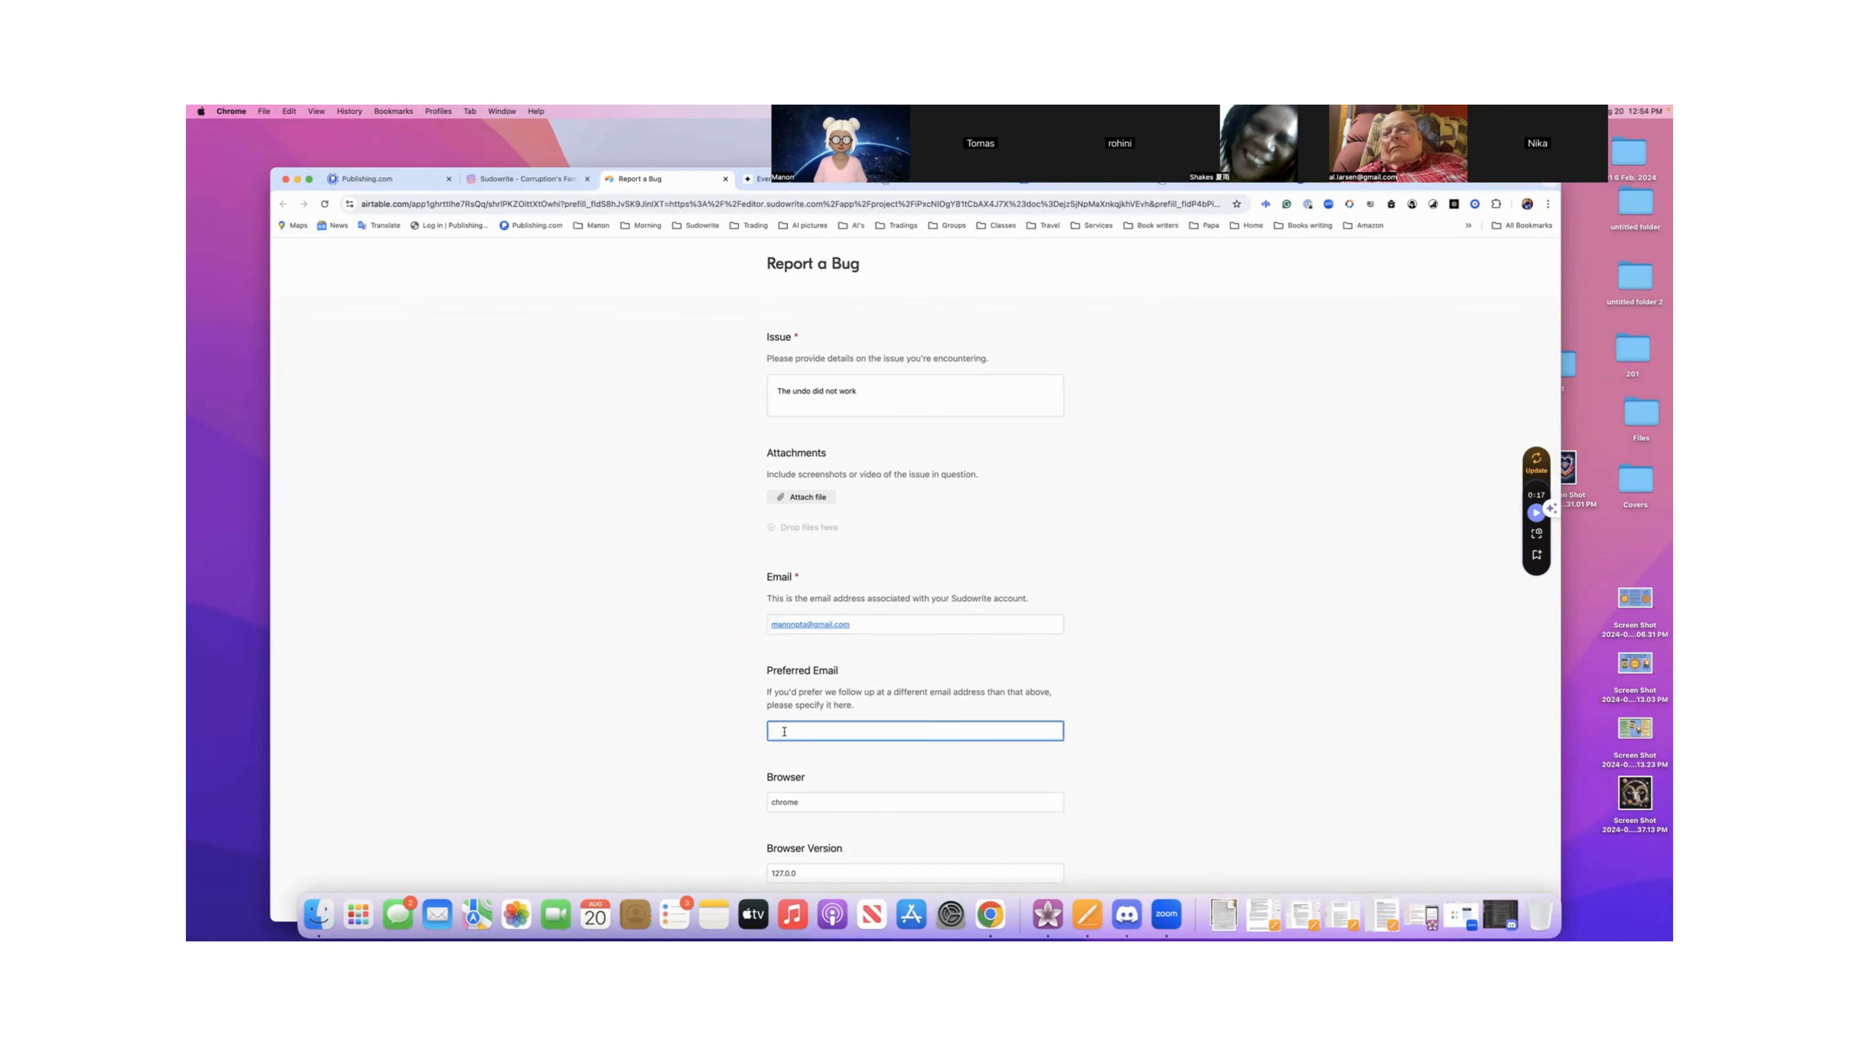
pyautogui.press('super+v')
pyautogui.scroll(2, 829, 671)
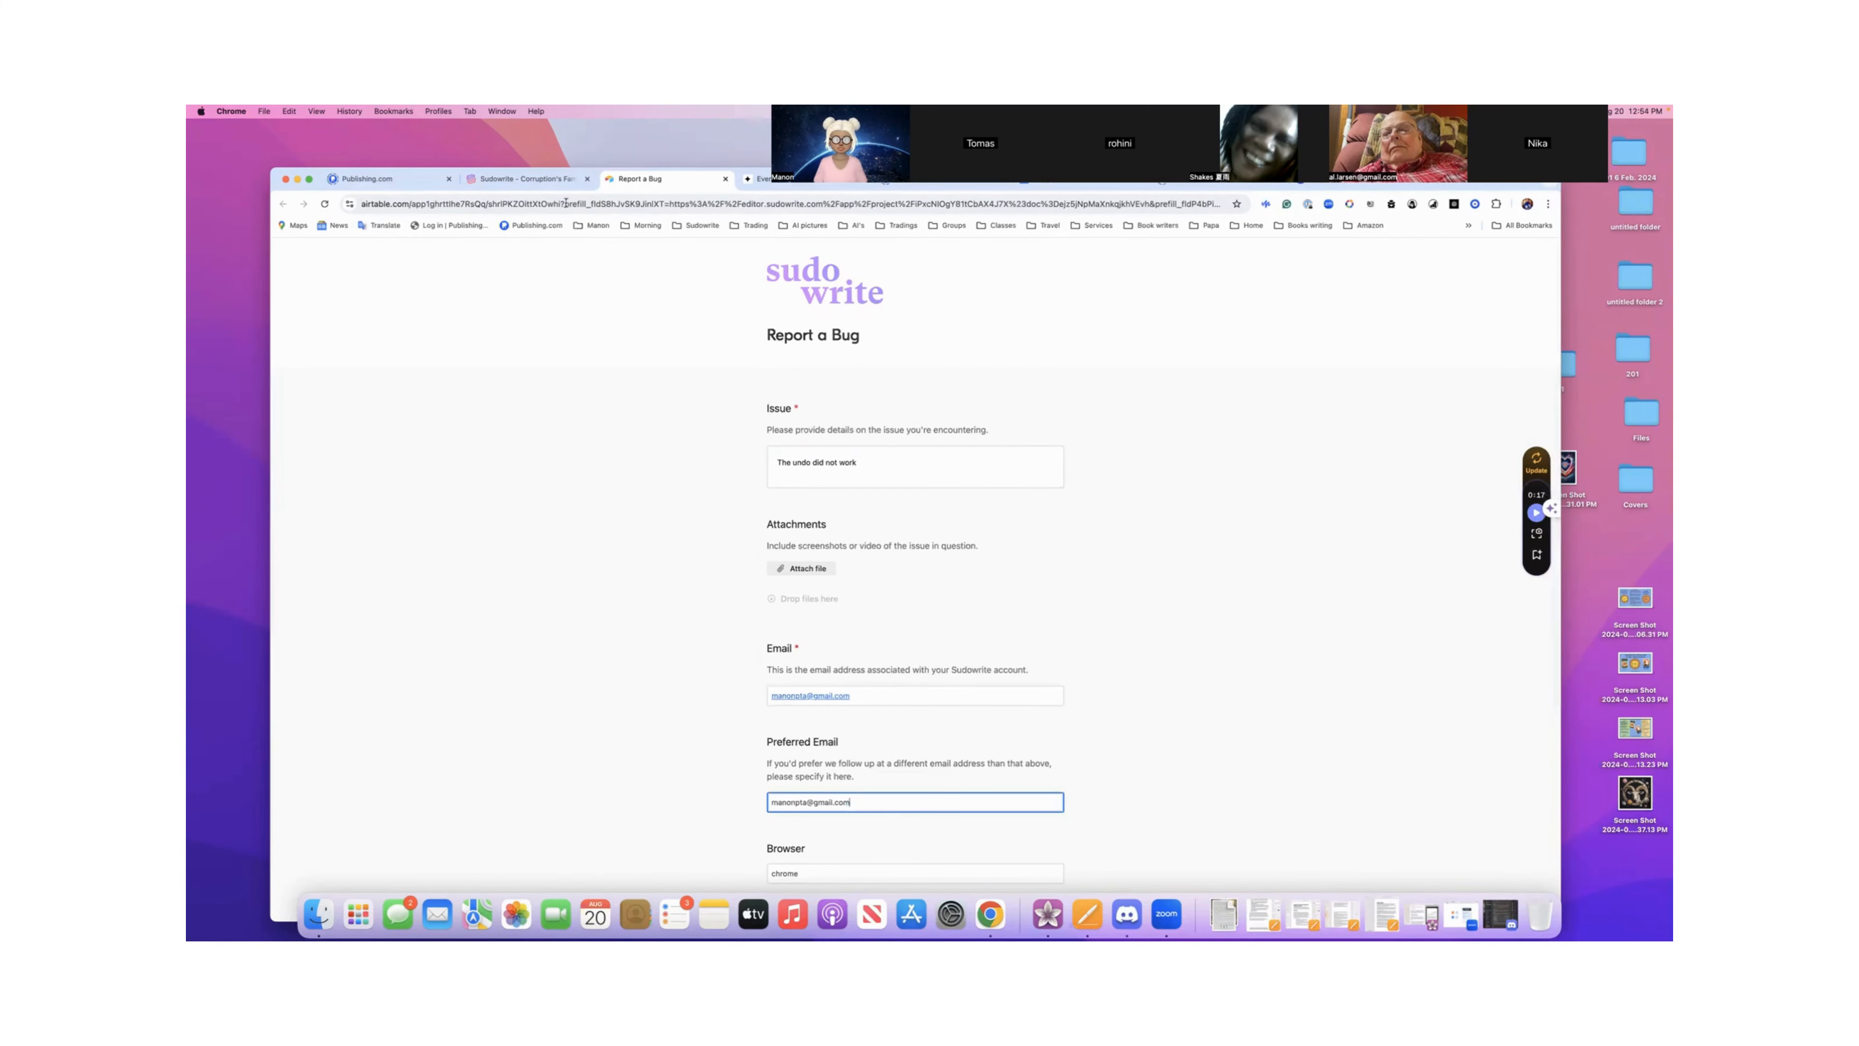
# - Submit the bug report, close its page and dismiss the help options in the Deep start project
pyautogui.scroll(-8, 776, 474)
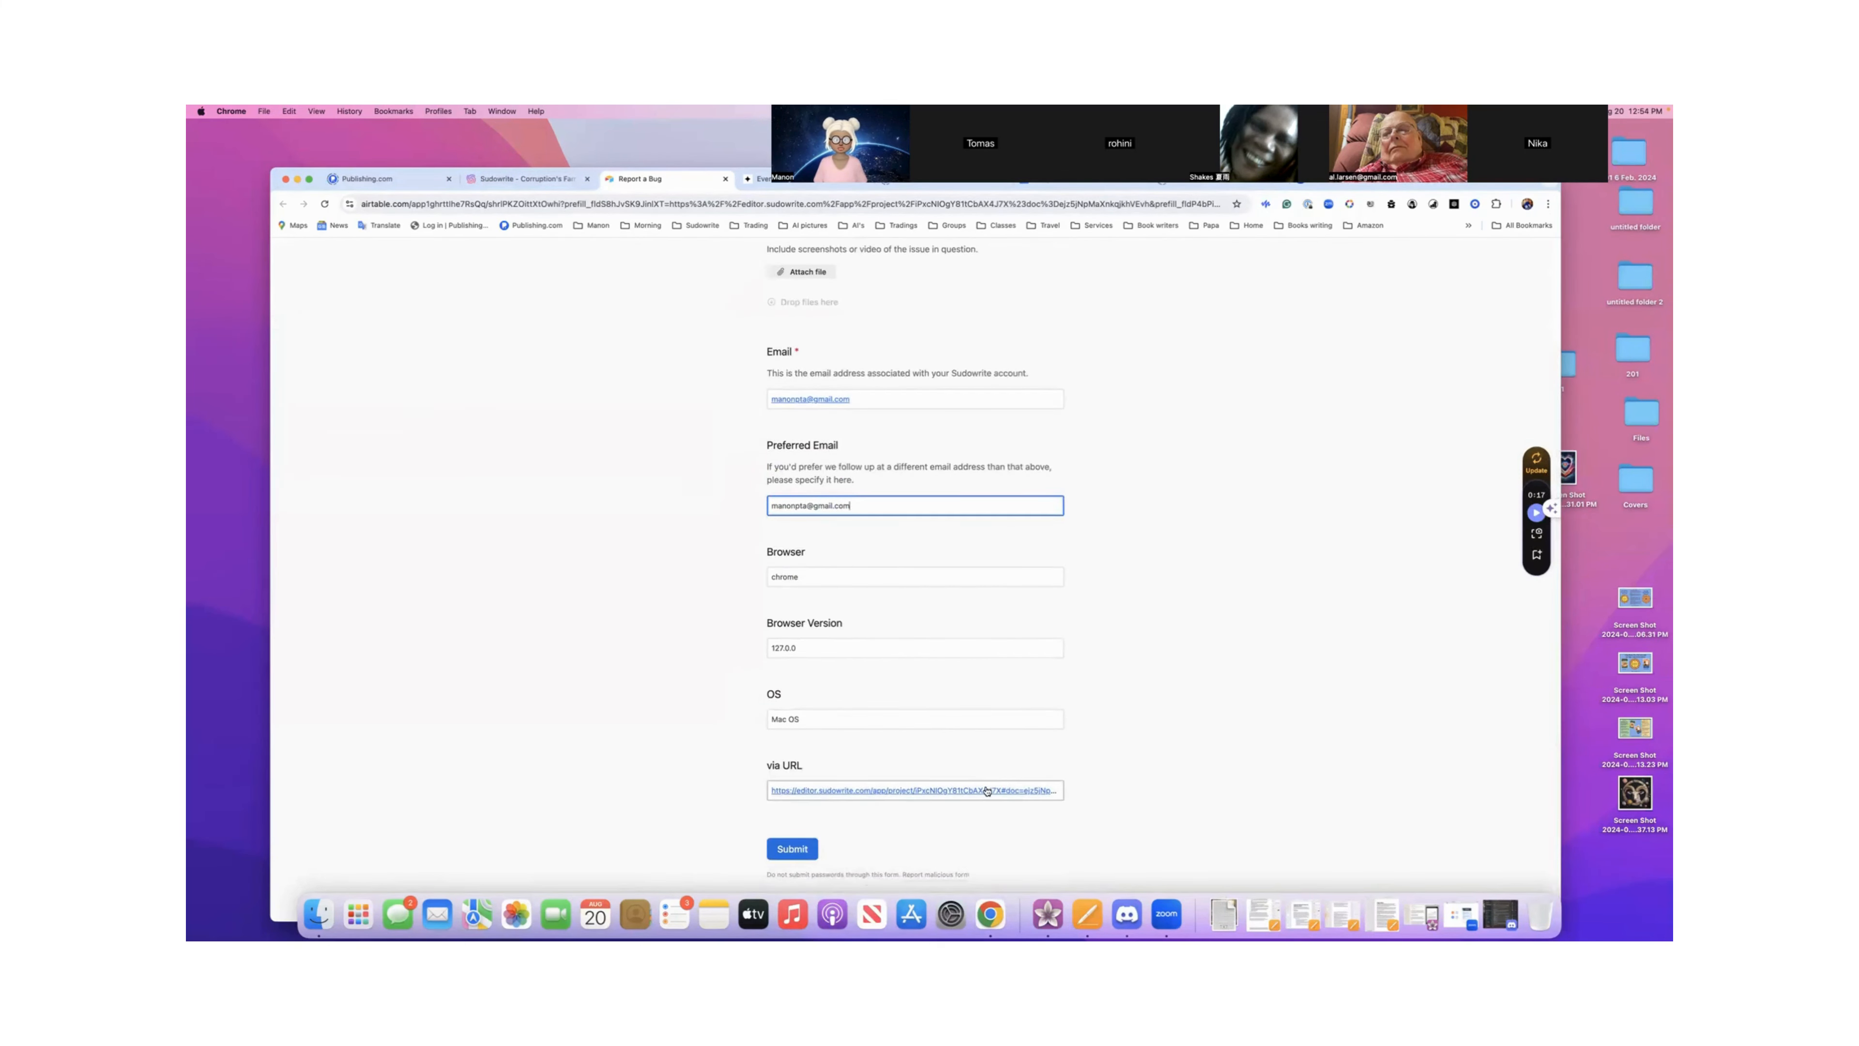
pyautogui.click(796, 850)
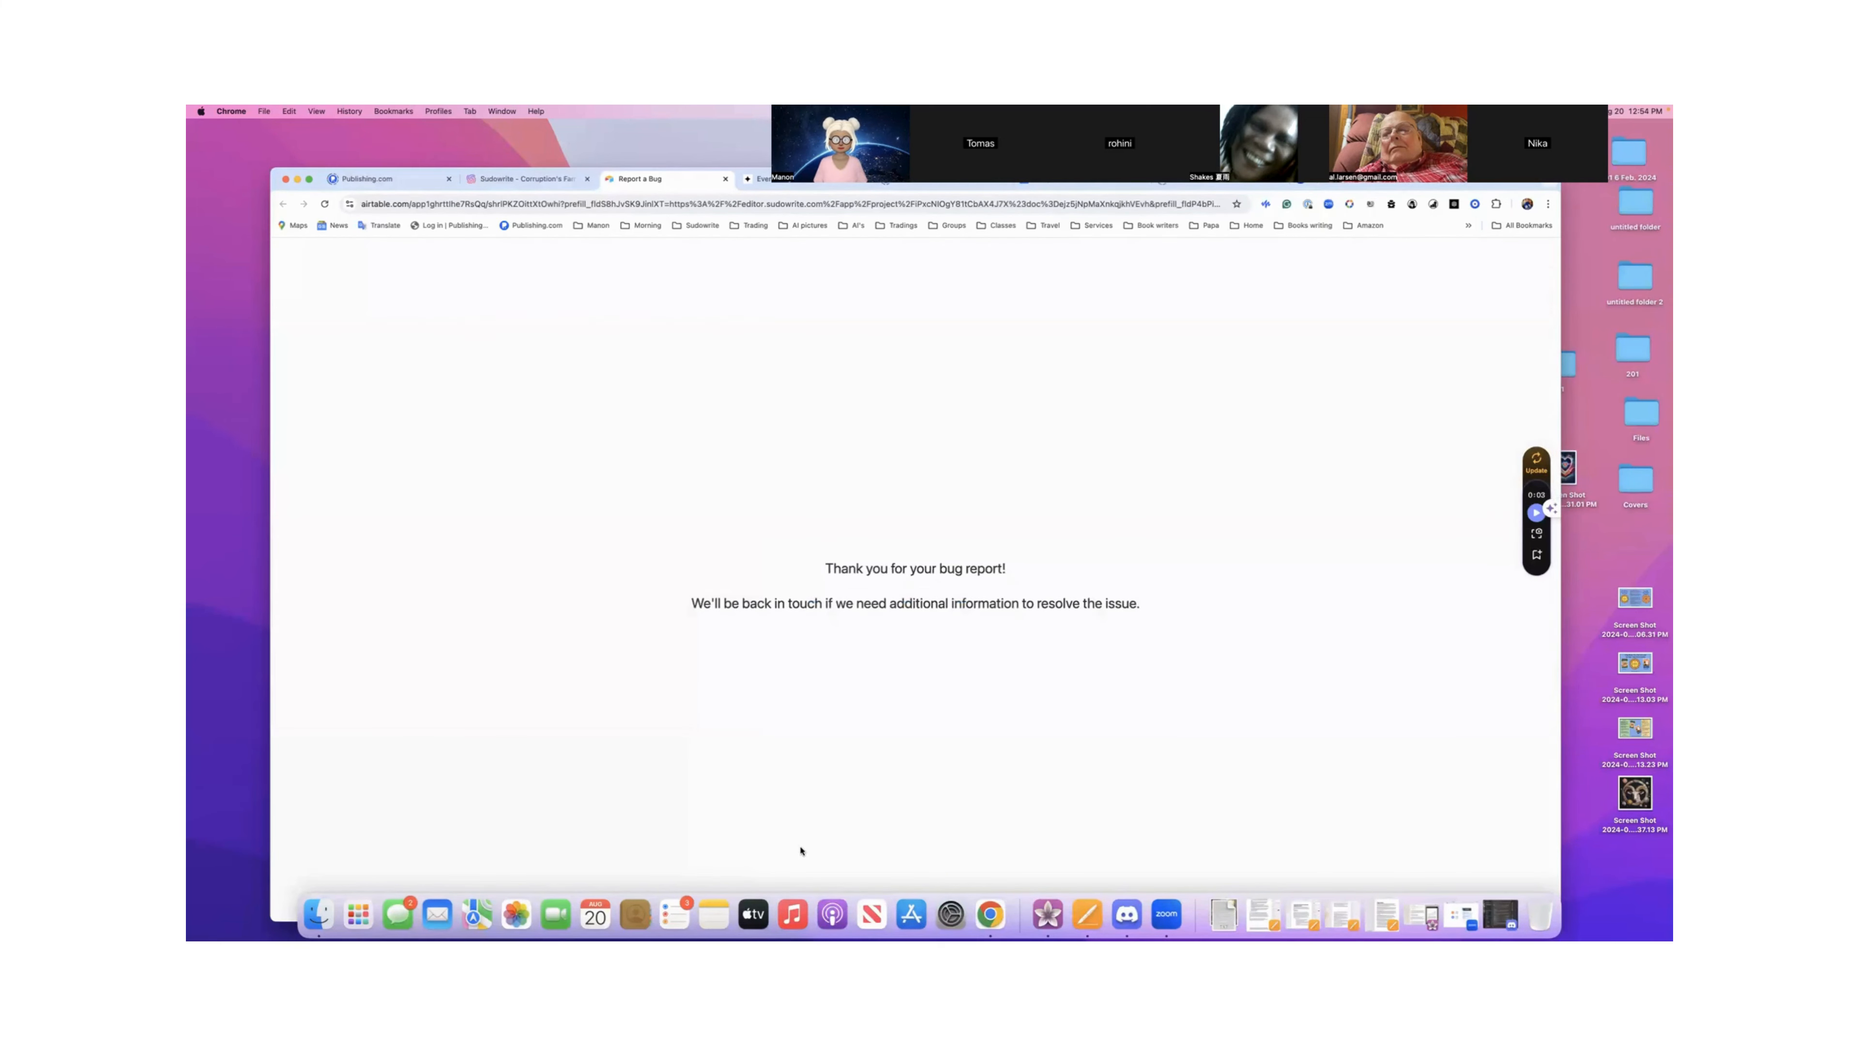
pyautogui.click(725, 180)
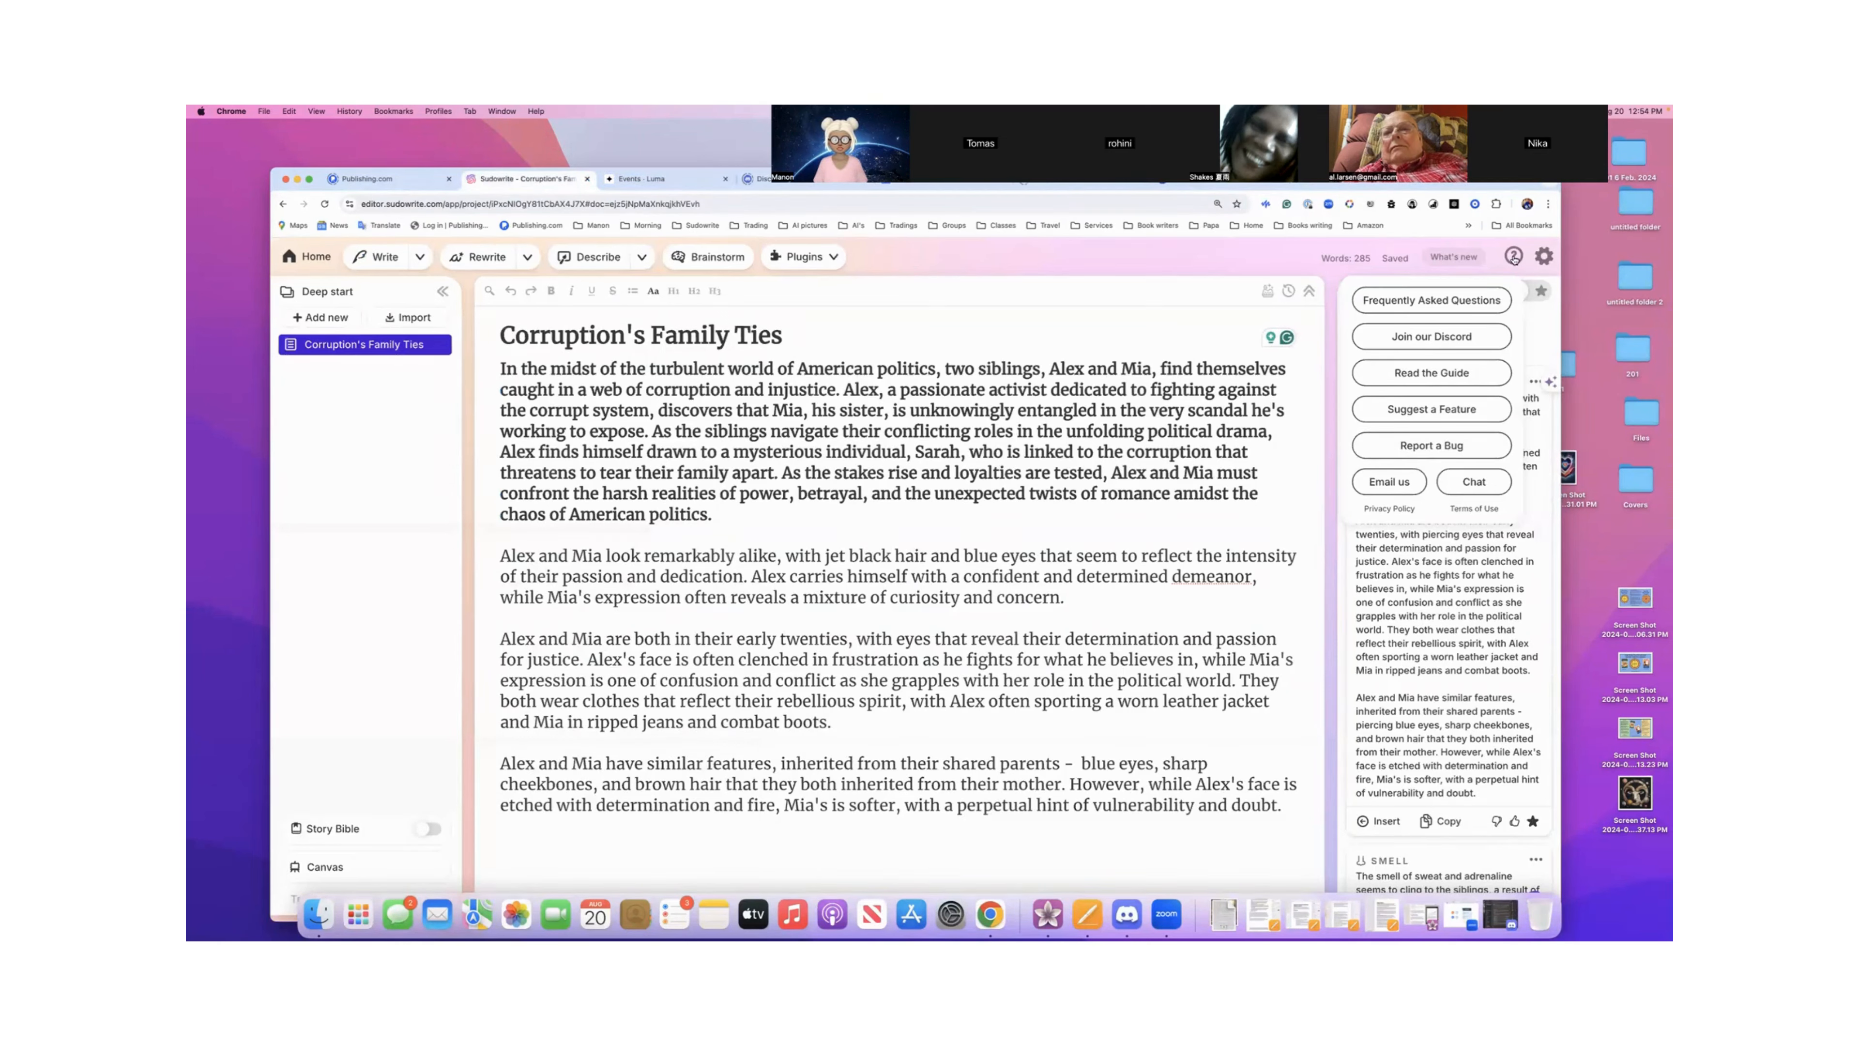
pyautogui.click(1230, 256)
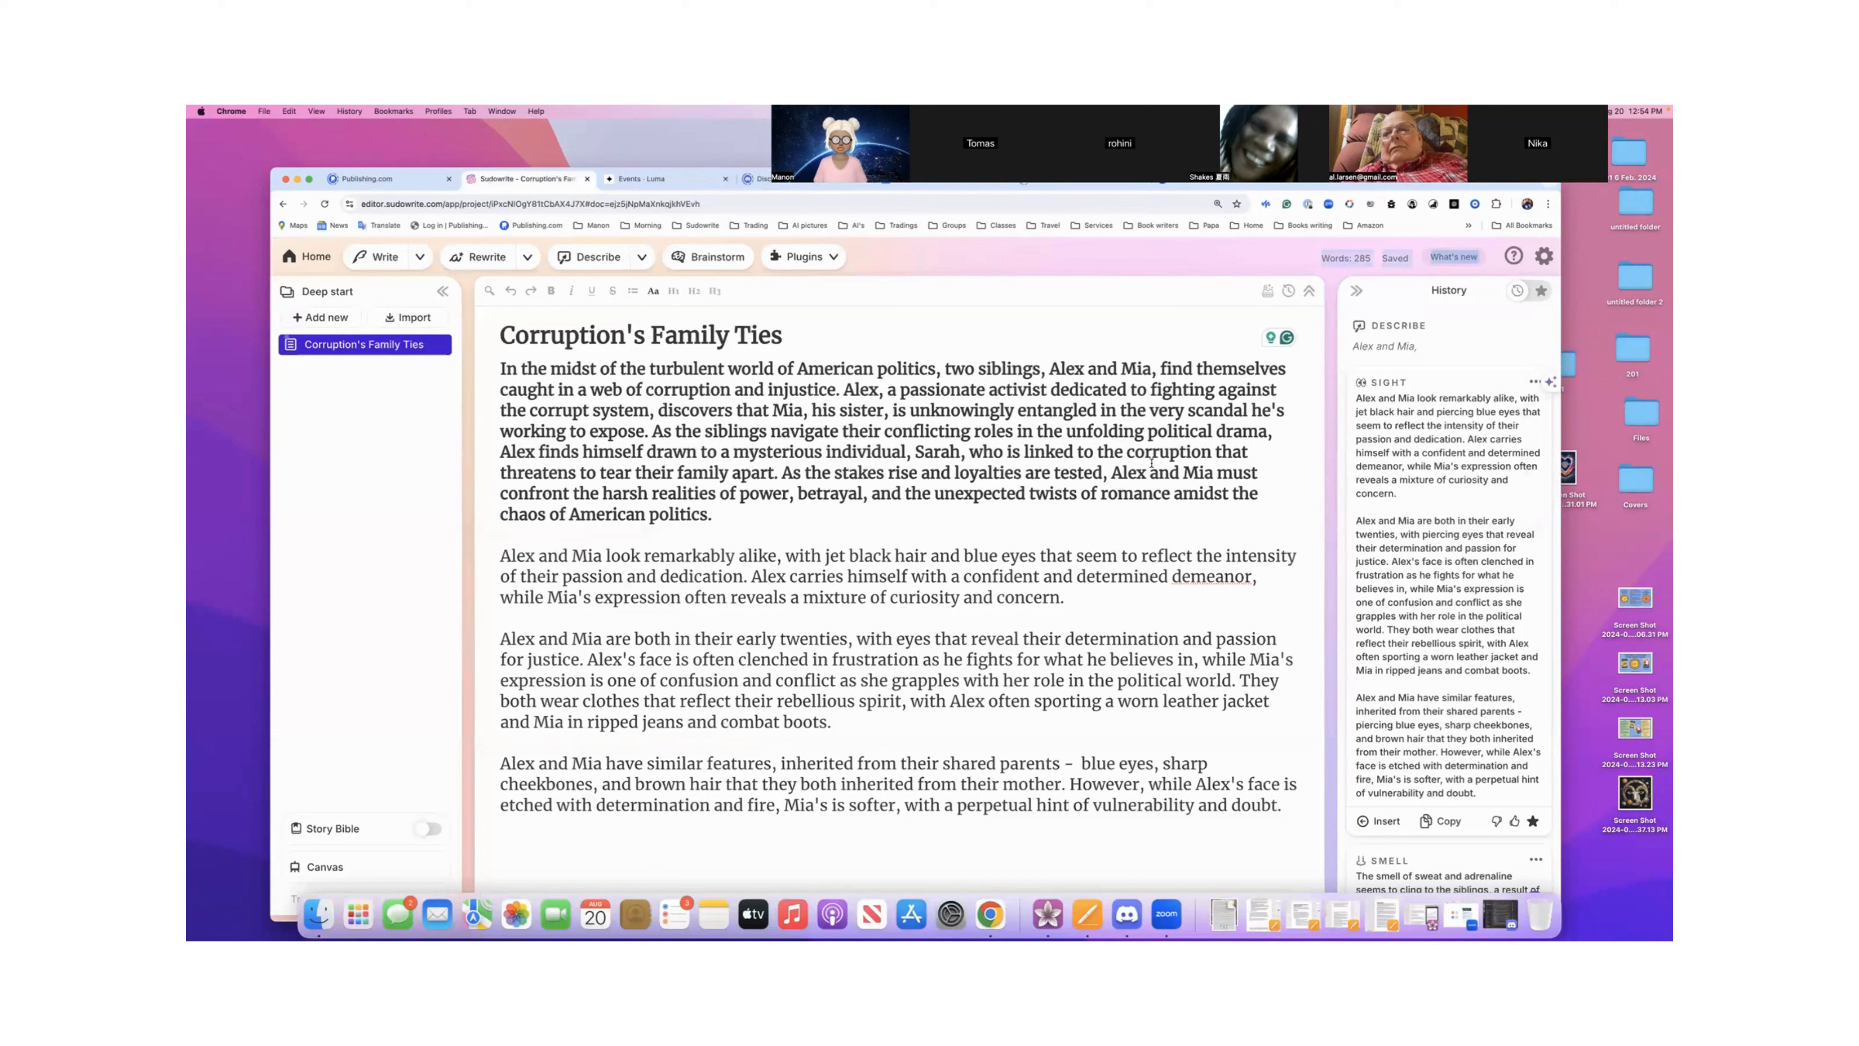
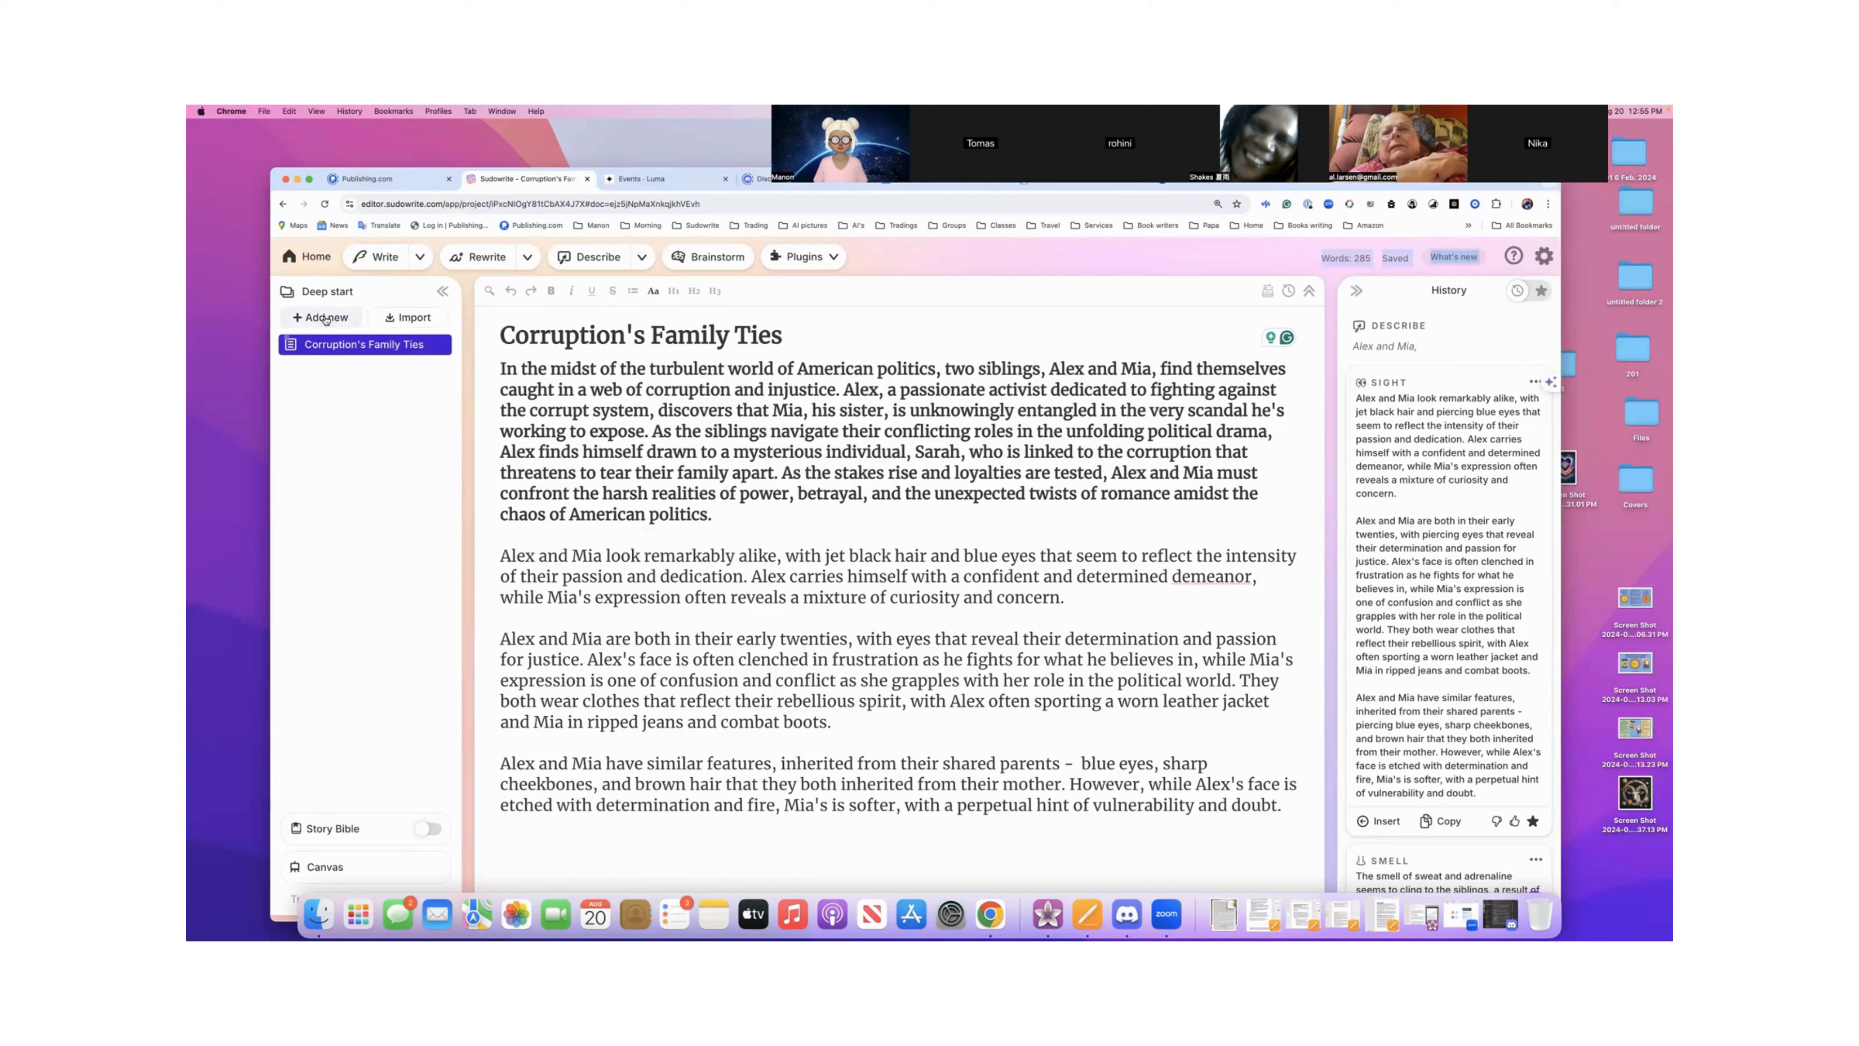
# - Create a project folder named "My Notes", and move the "Corruption's Family Ties" document into it, leaving the folder collapsed
pyautogui.click(320, 318)
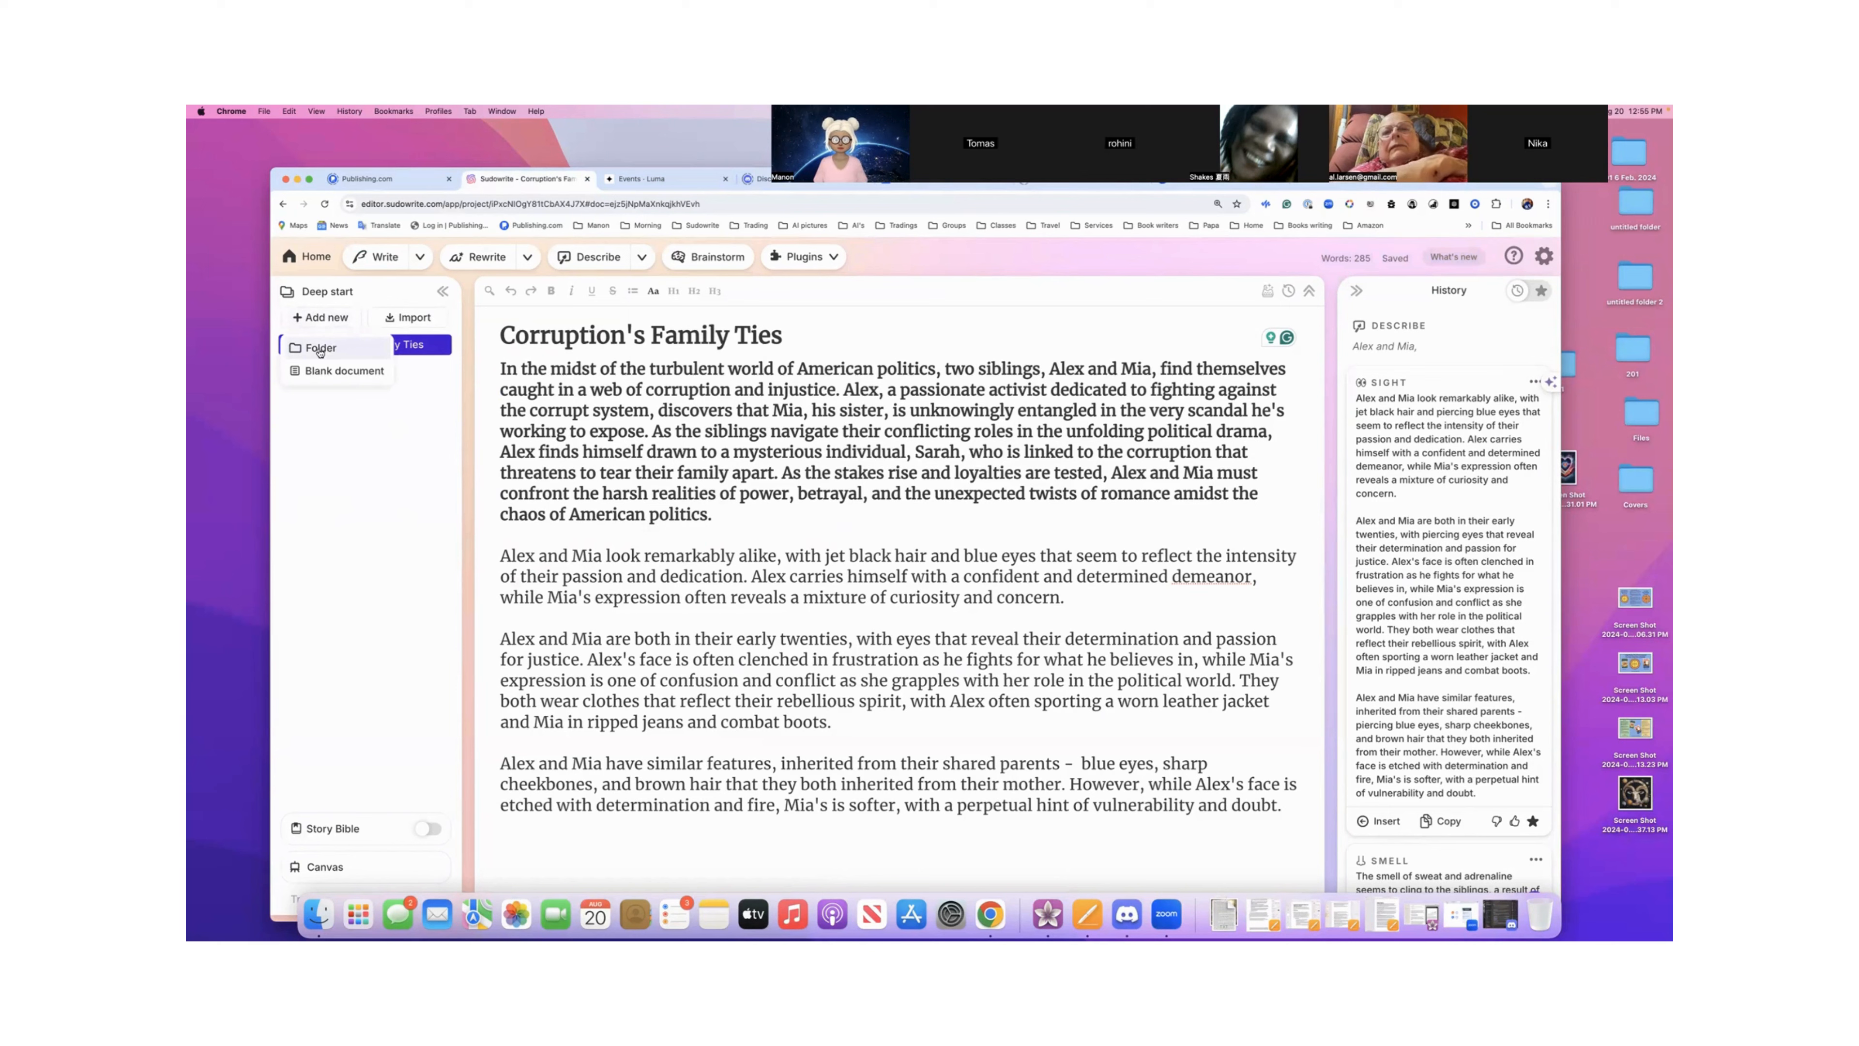
pyautogui.click(326, 349)
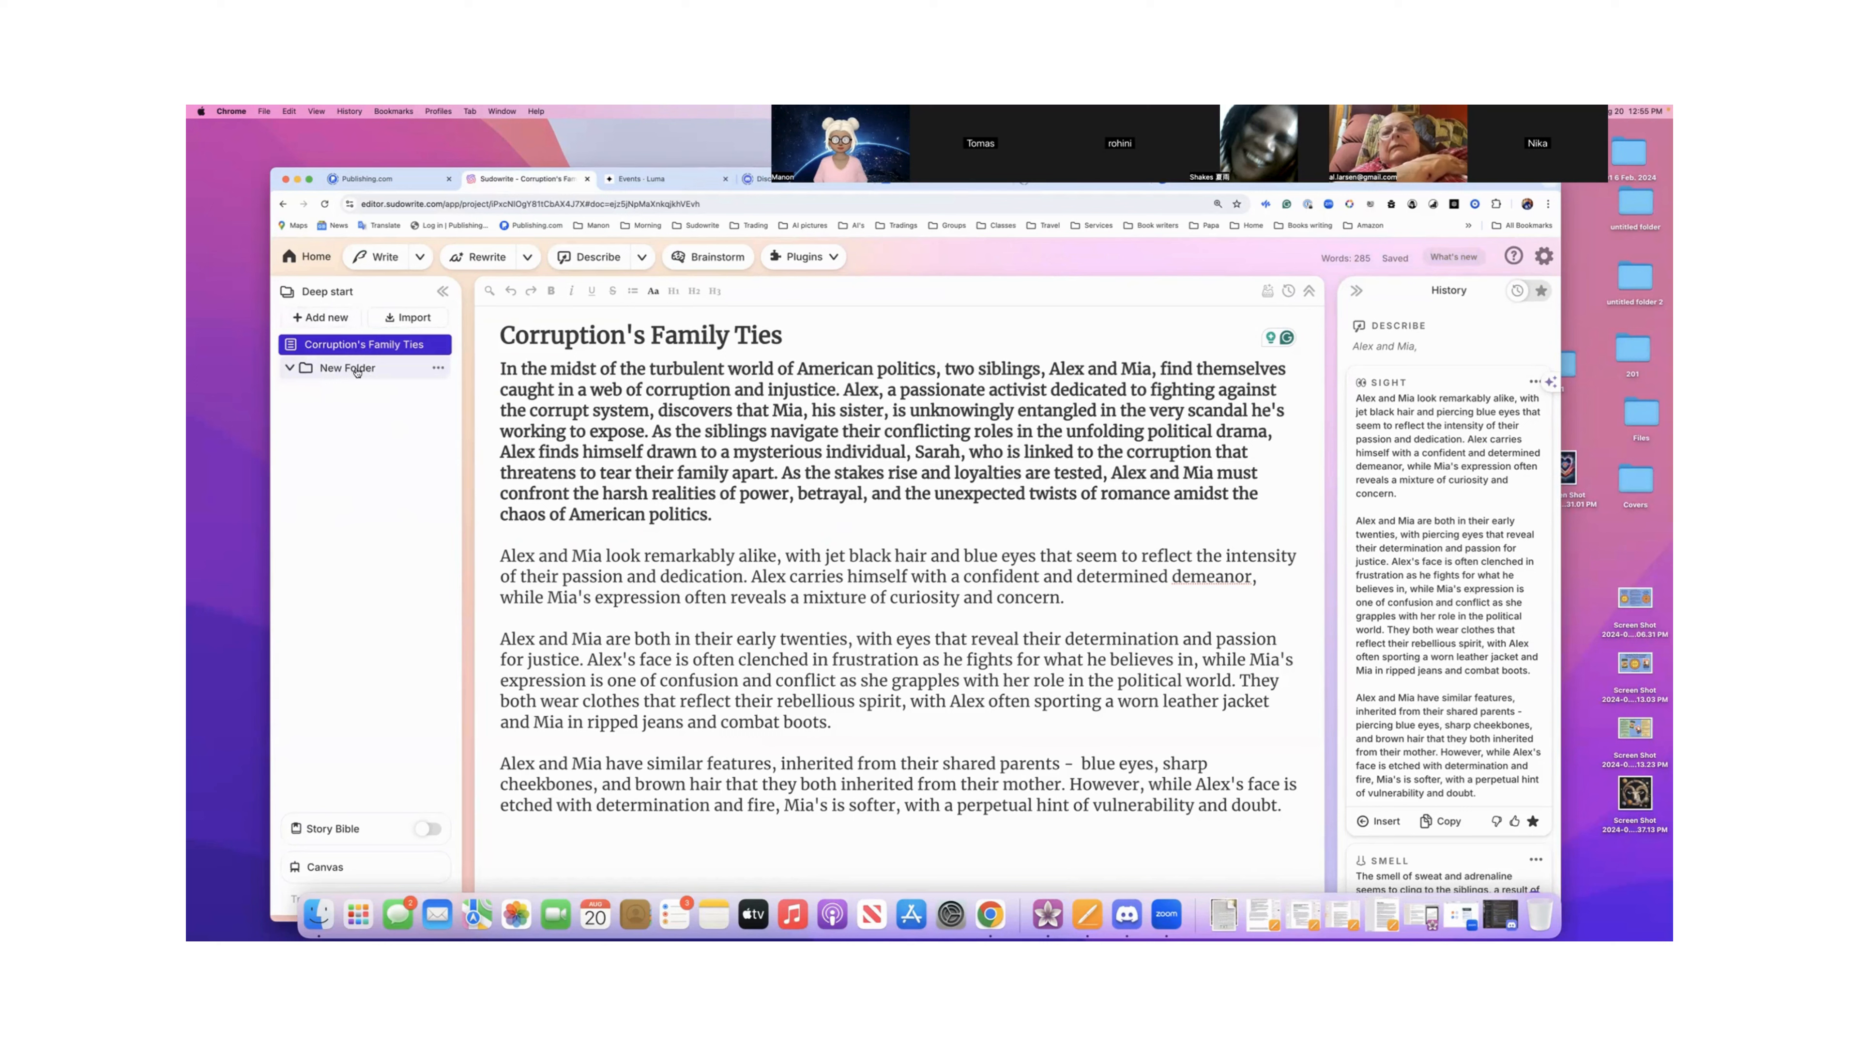
pyautogui.doubleClick(356, 369)
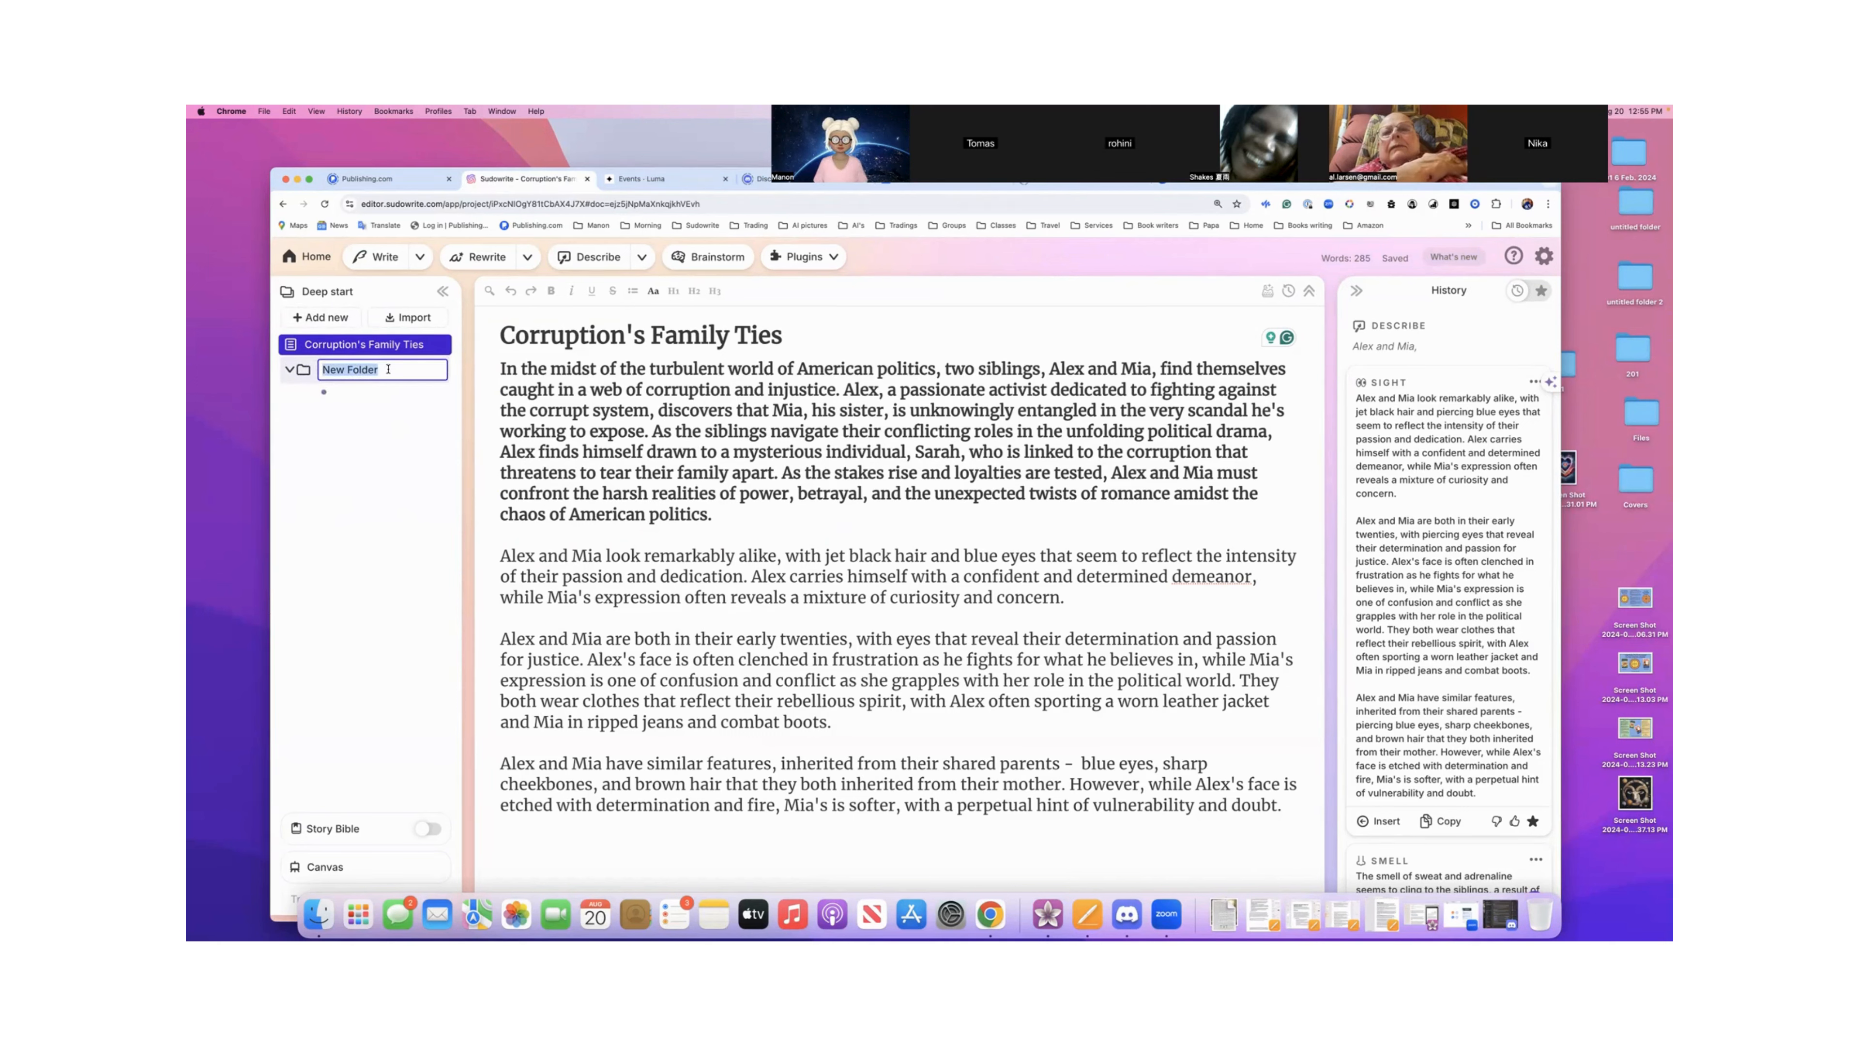
pyautogui.write('Notes')
pyautogui.write('My')
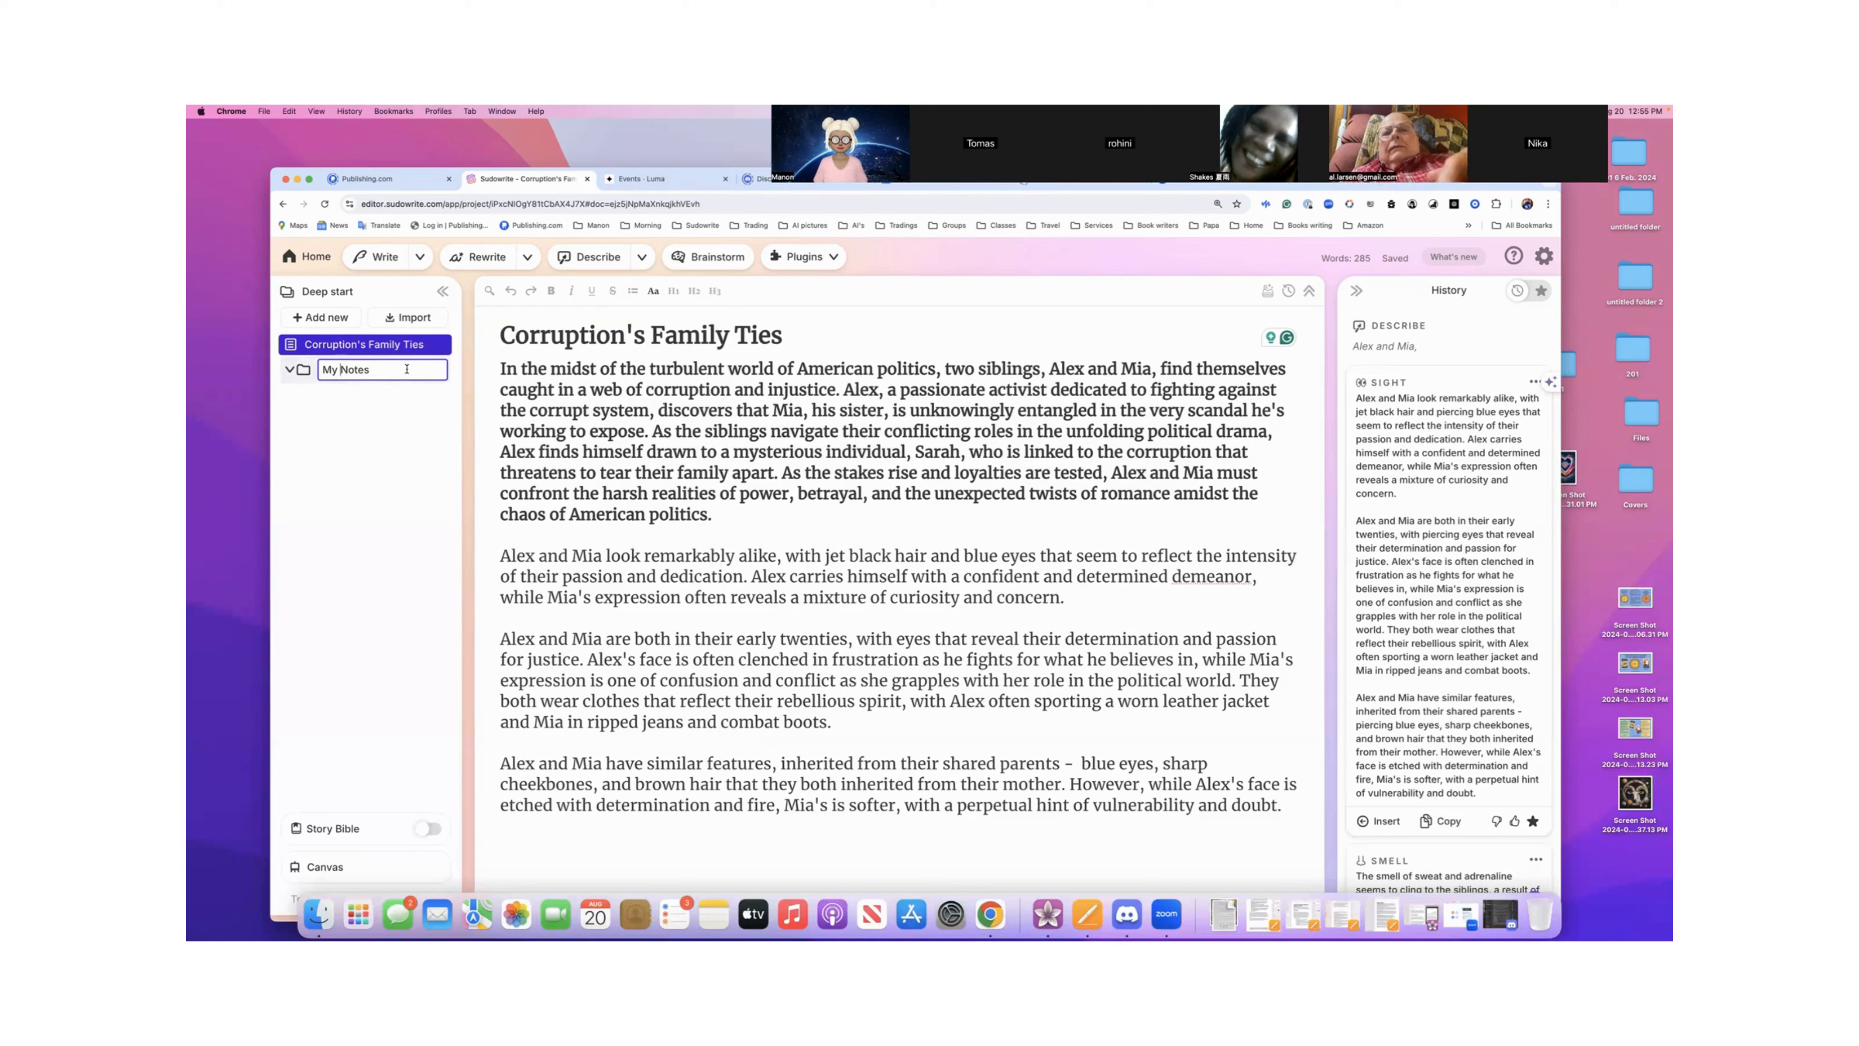
pyautogui.press('Return')
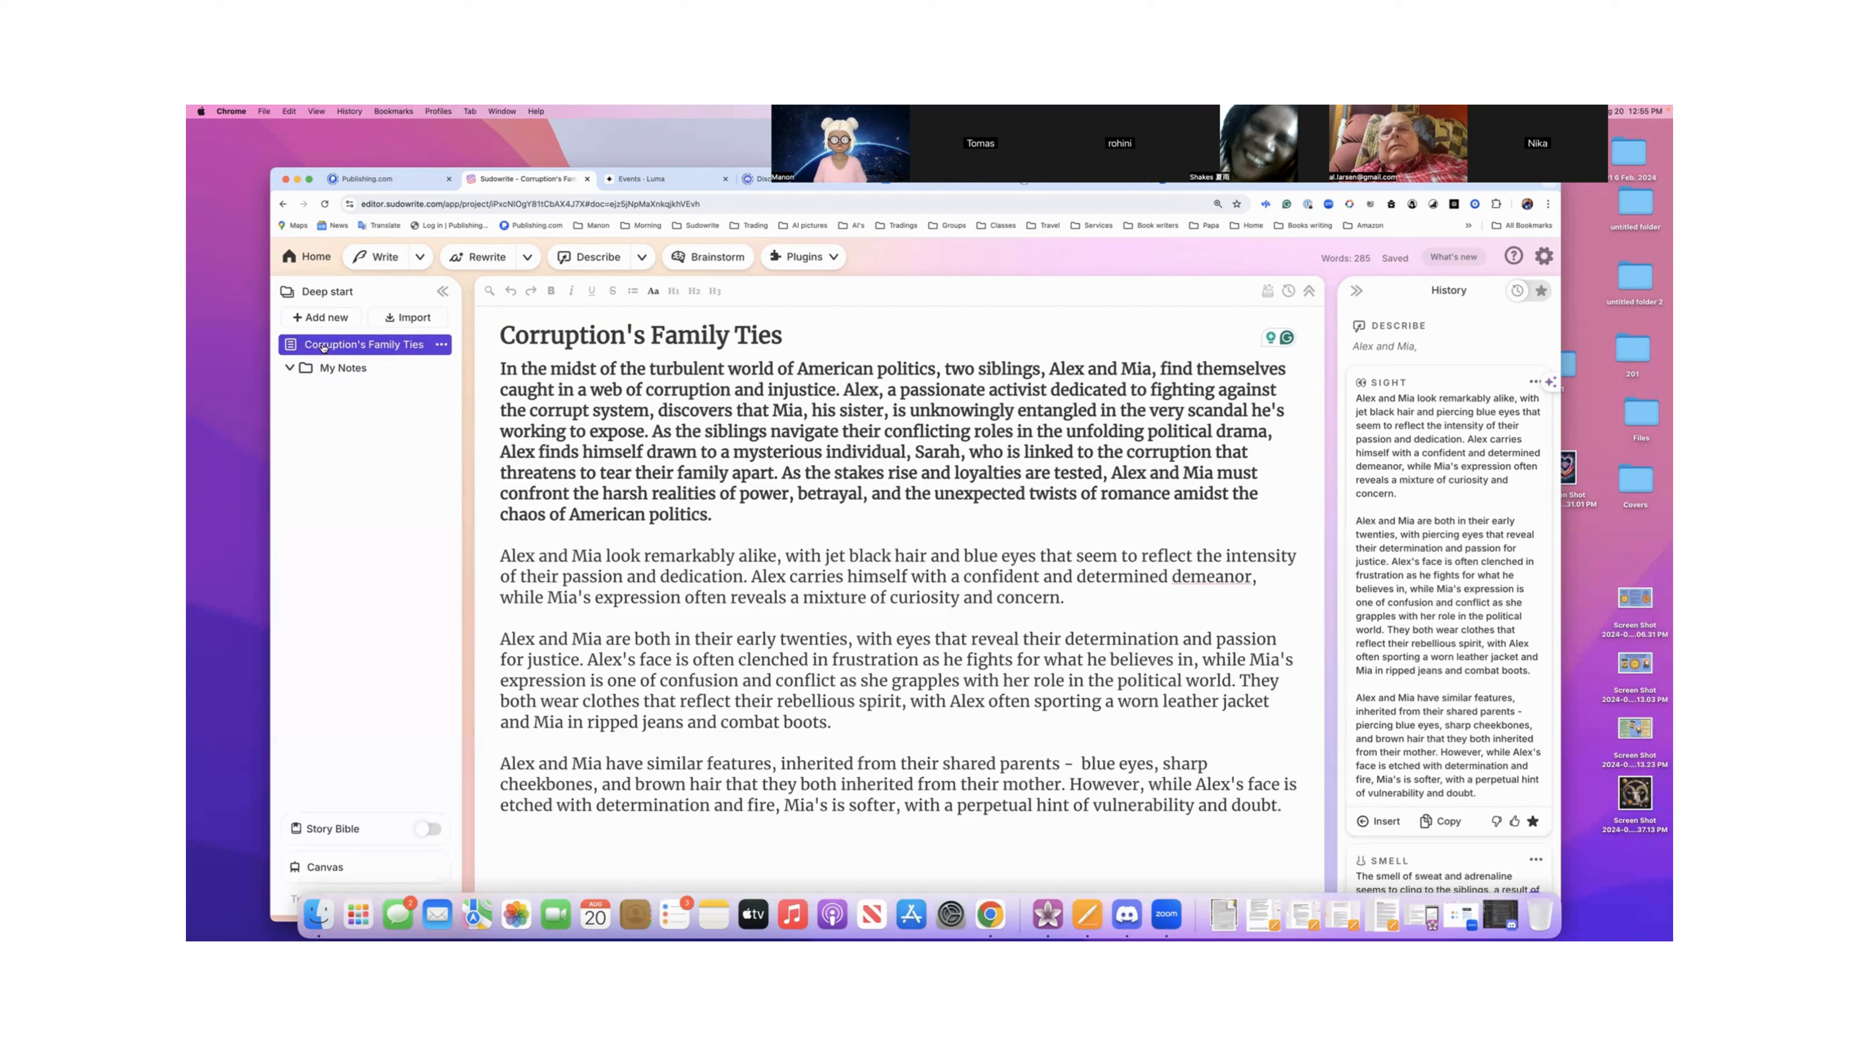
pyautogui.moveTo(322, 350)
pyautogui.mouseDown()
pyautogui.moveTo(322, 365)
pyautogui.moveTo(306, 348)
pyautogui.mouseUp()
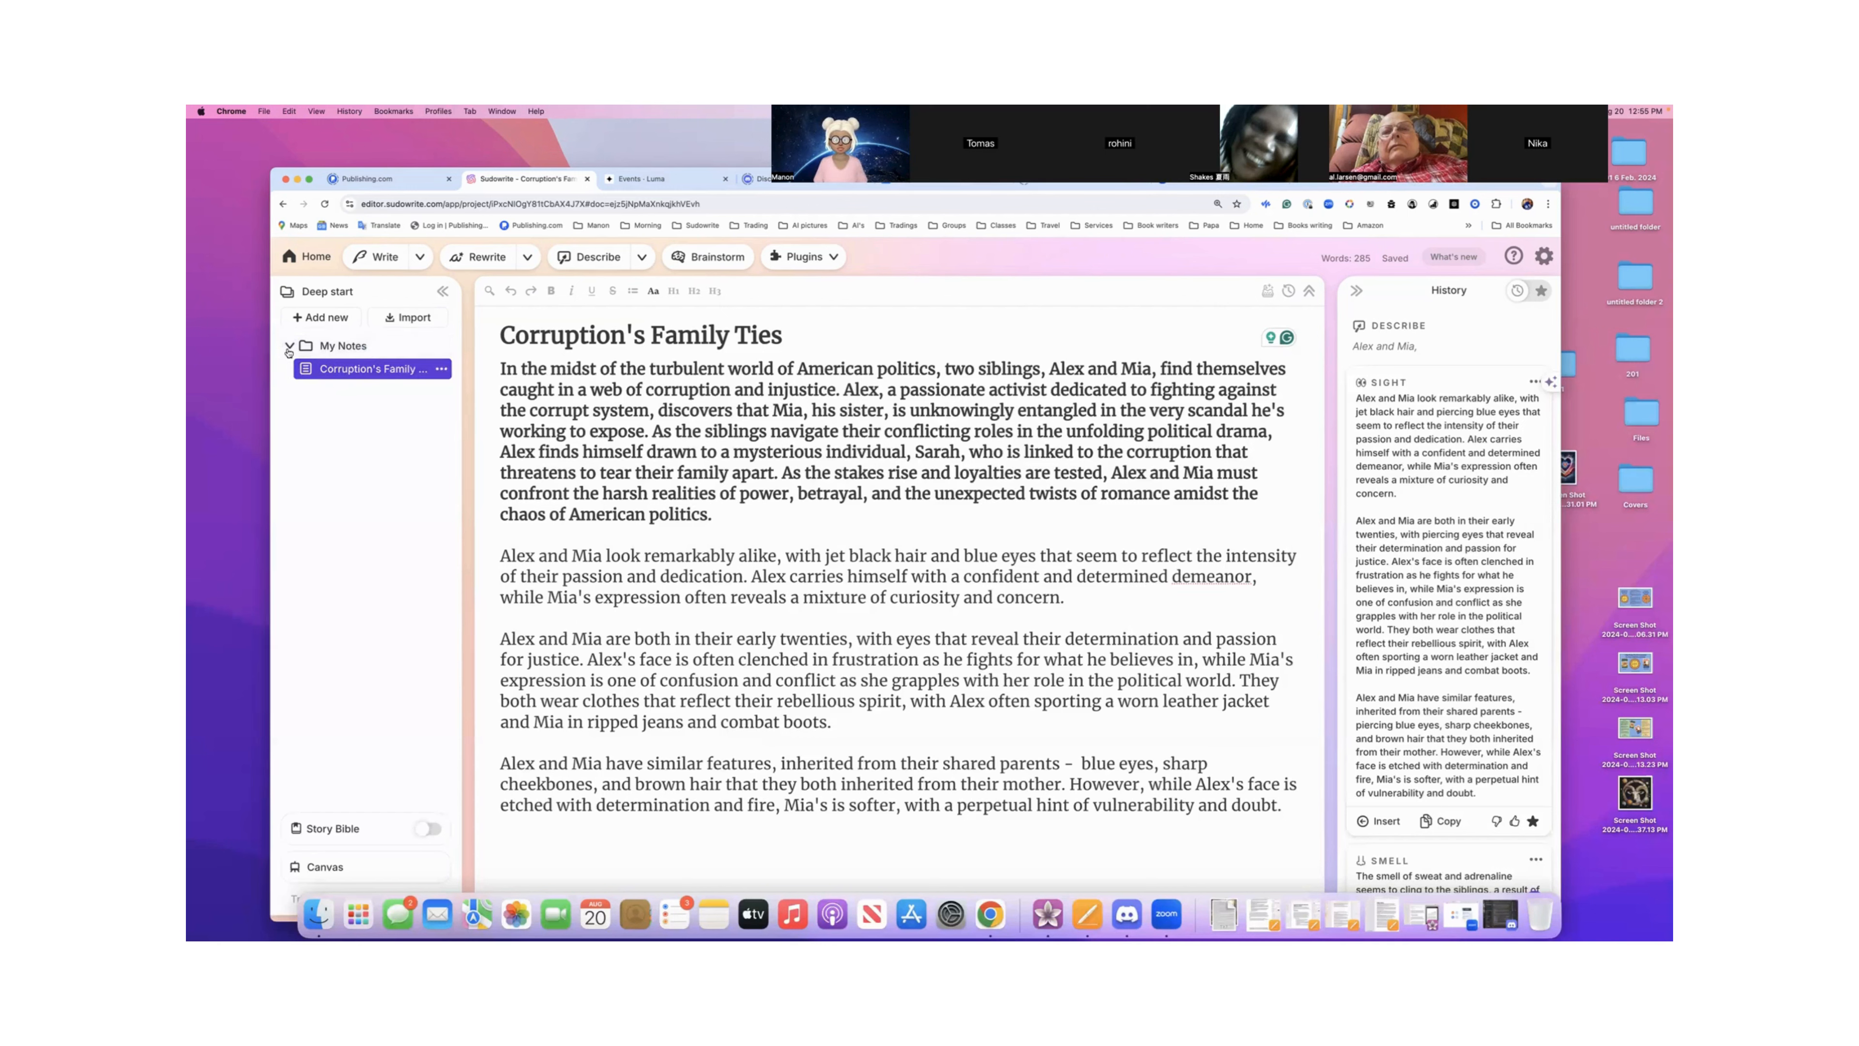
pyautogui.click(289, 348)
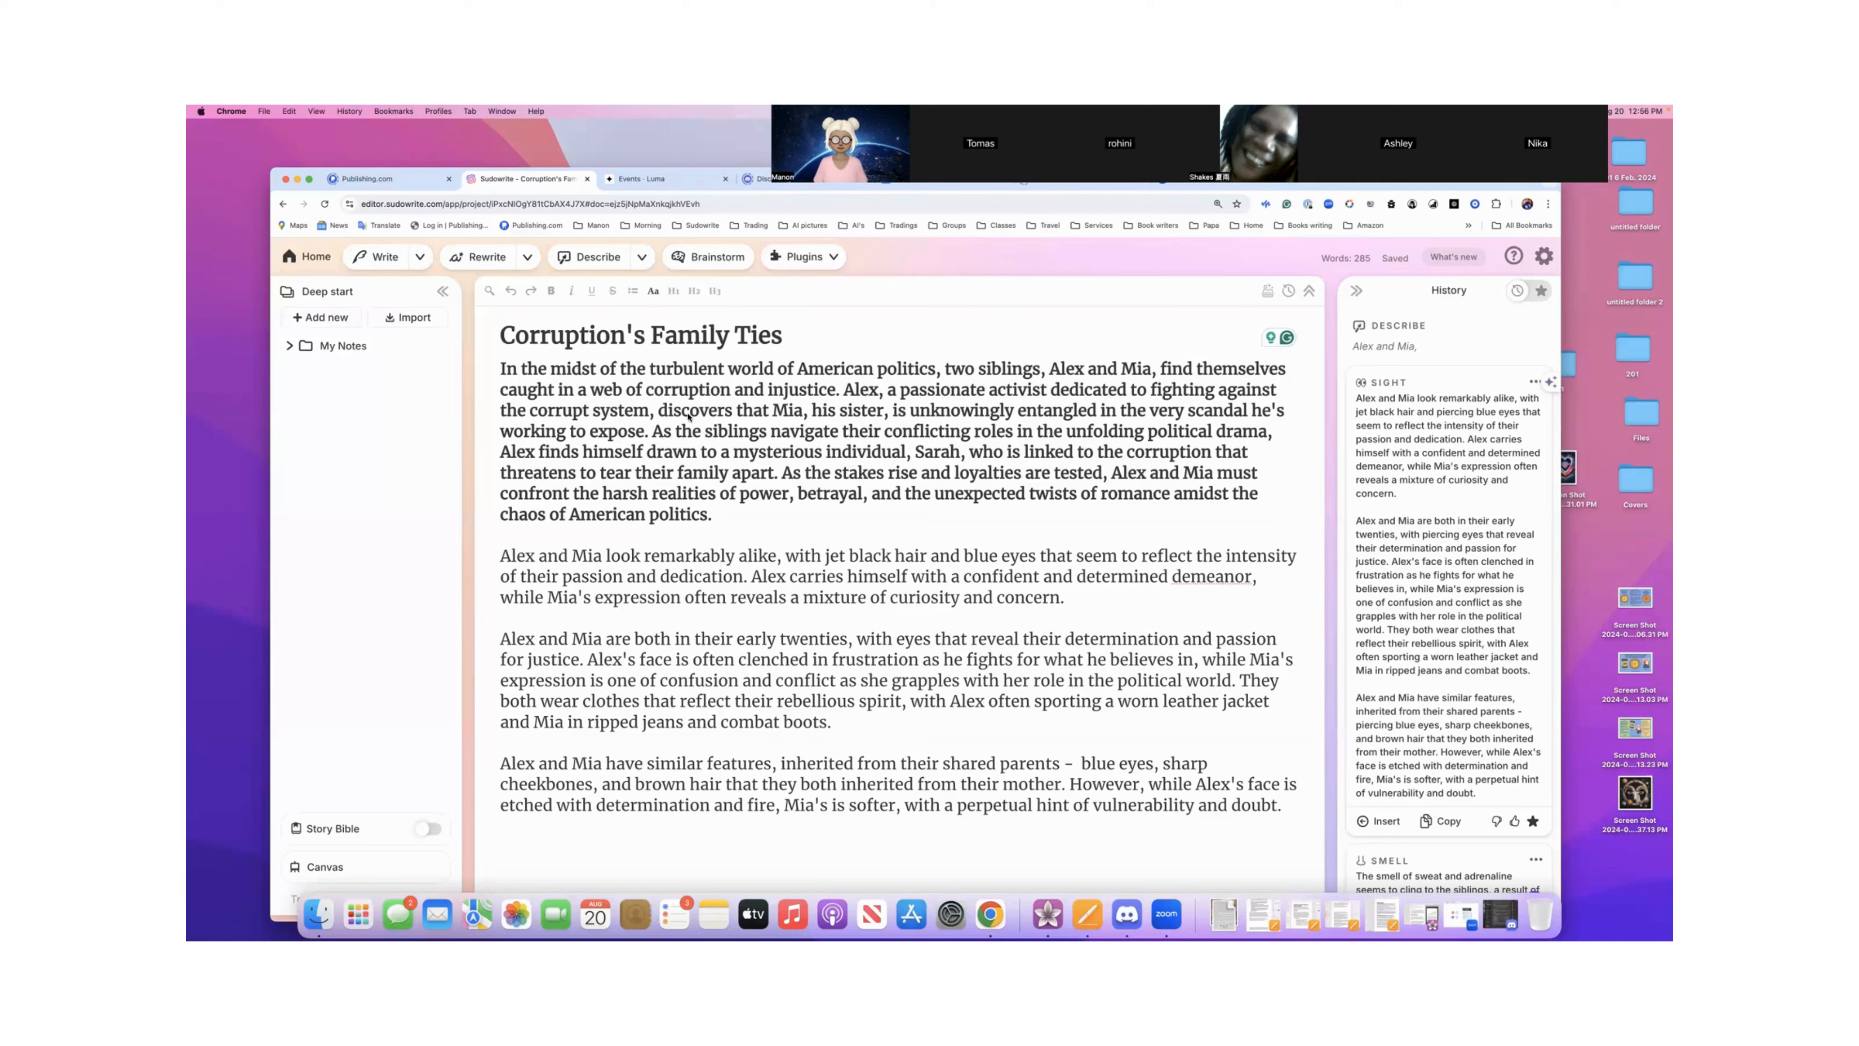
# - View the Deep start project's options in the project list, and reopen the project
pyautogui.click(311, 257)
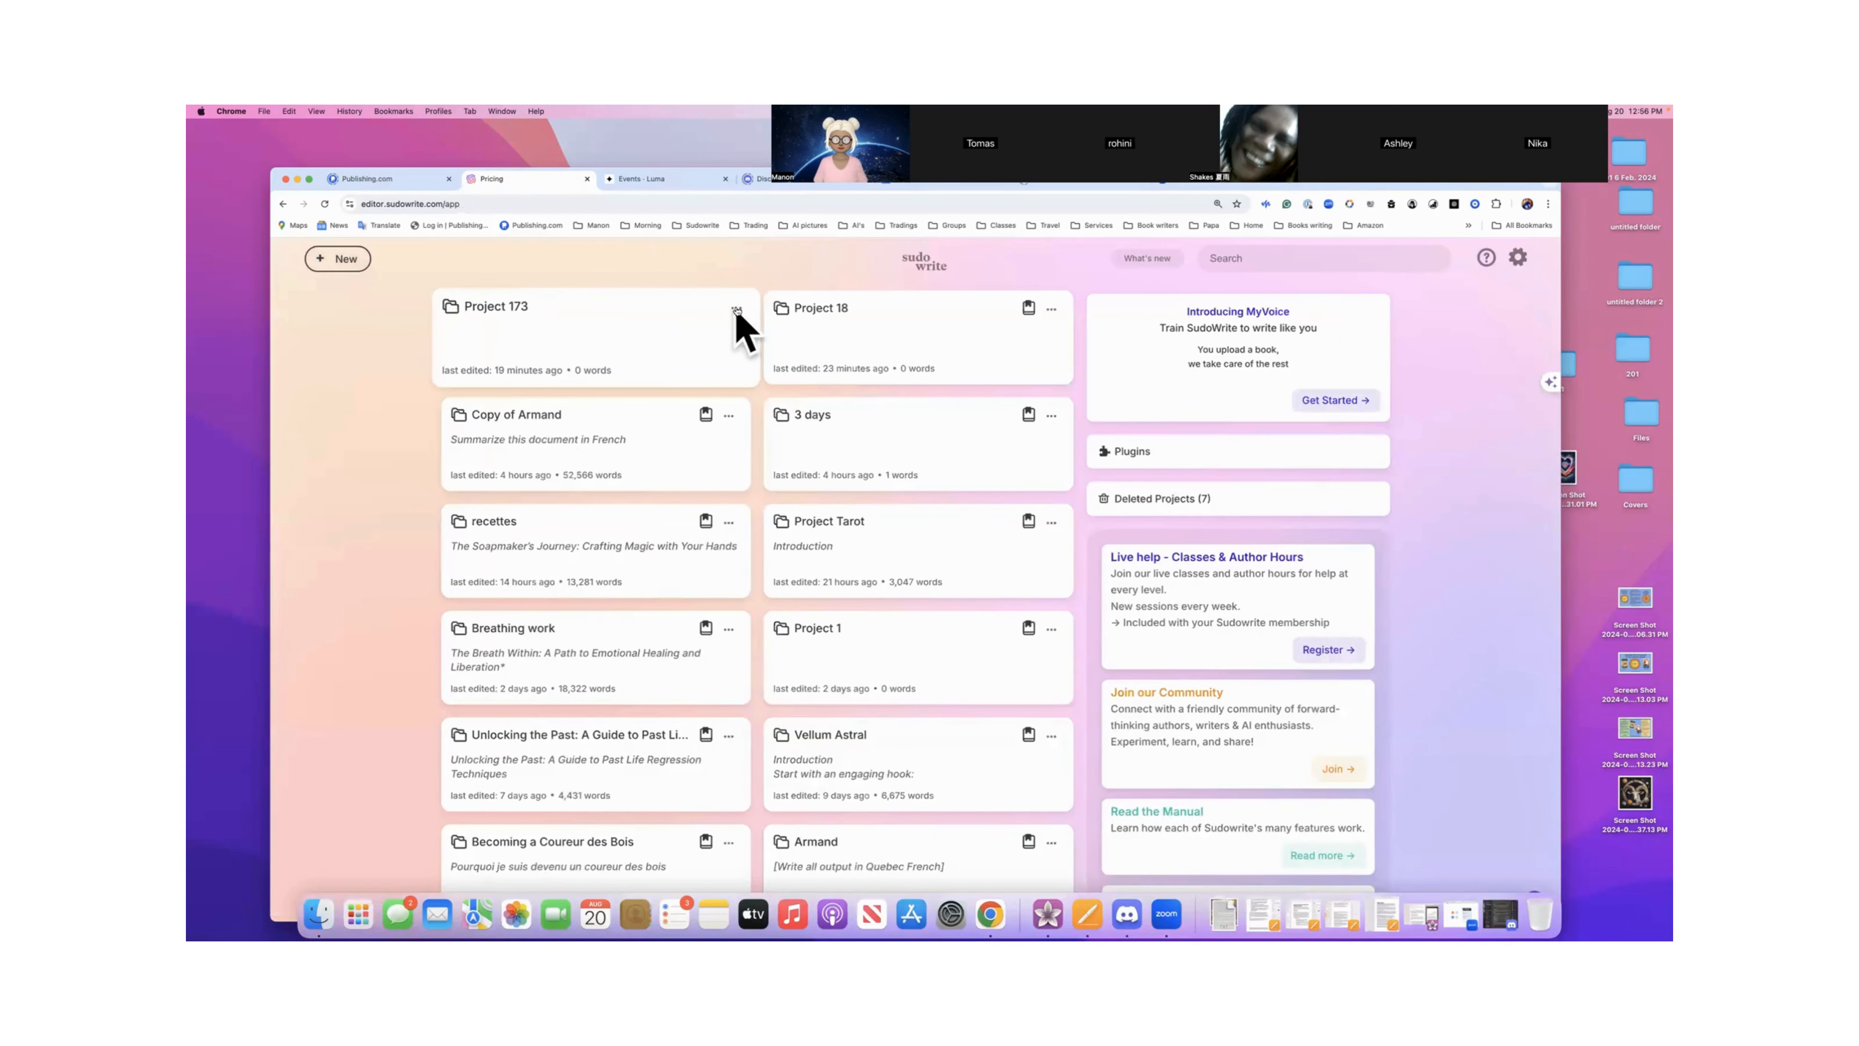
pyautogui.click(735, 308)
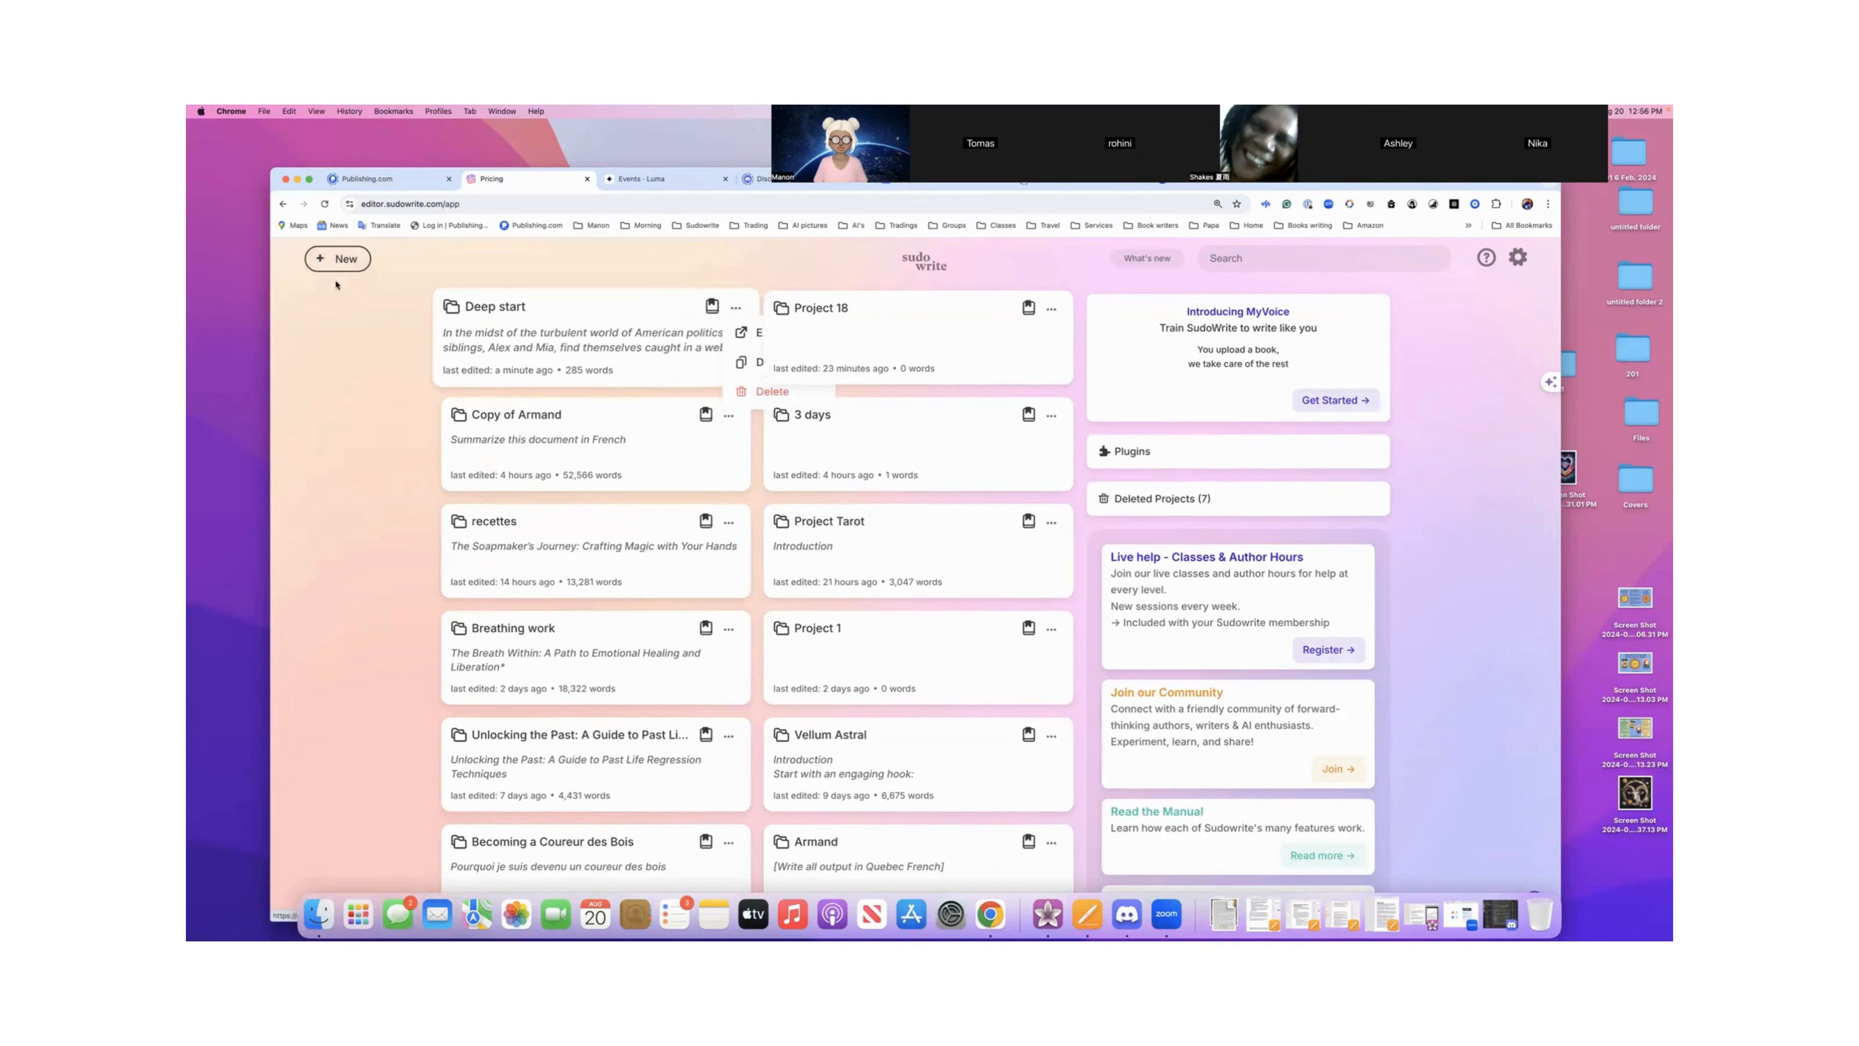
pyautogui.click(327, 264)
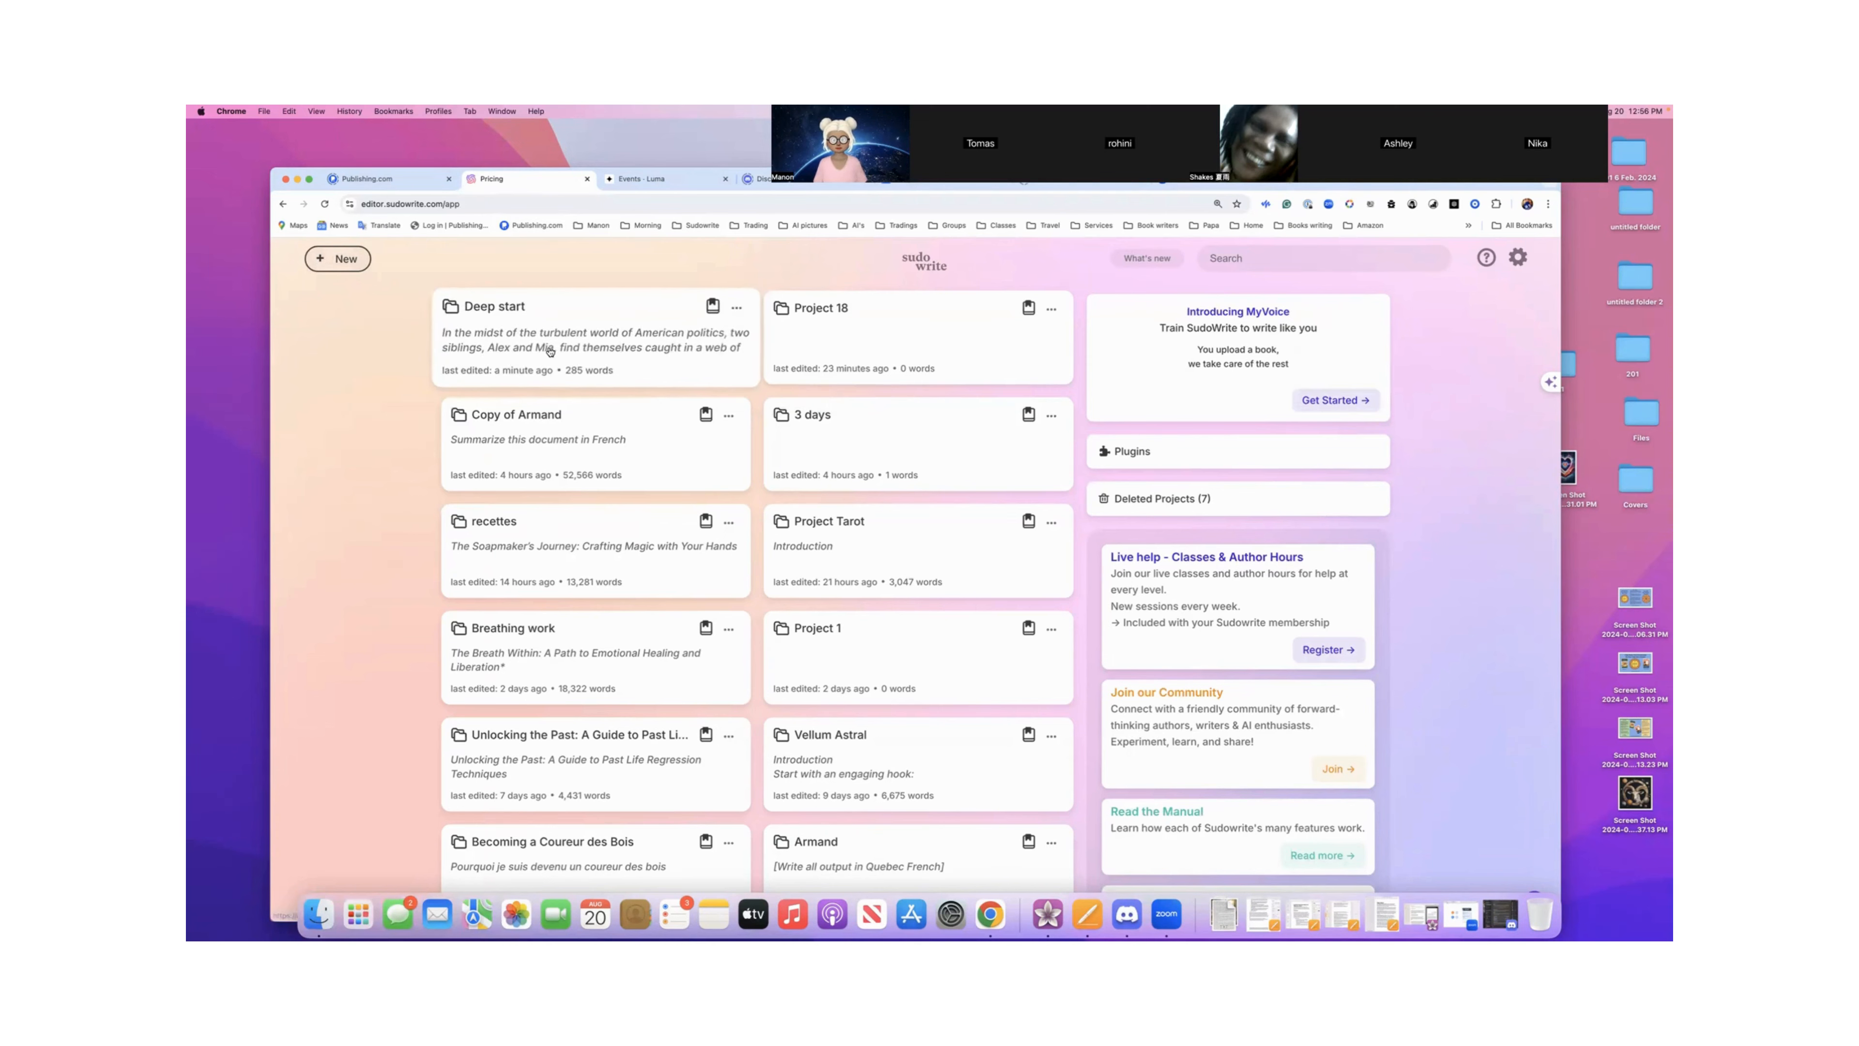
pyautogui.click(535, 353)
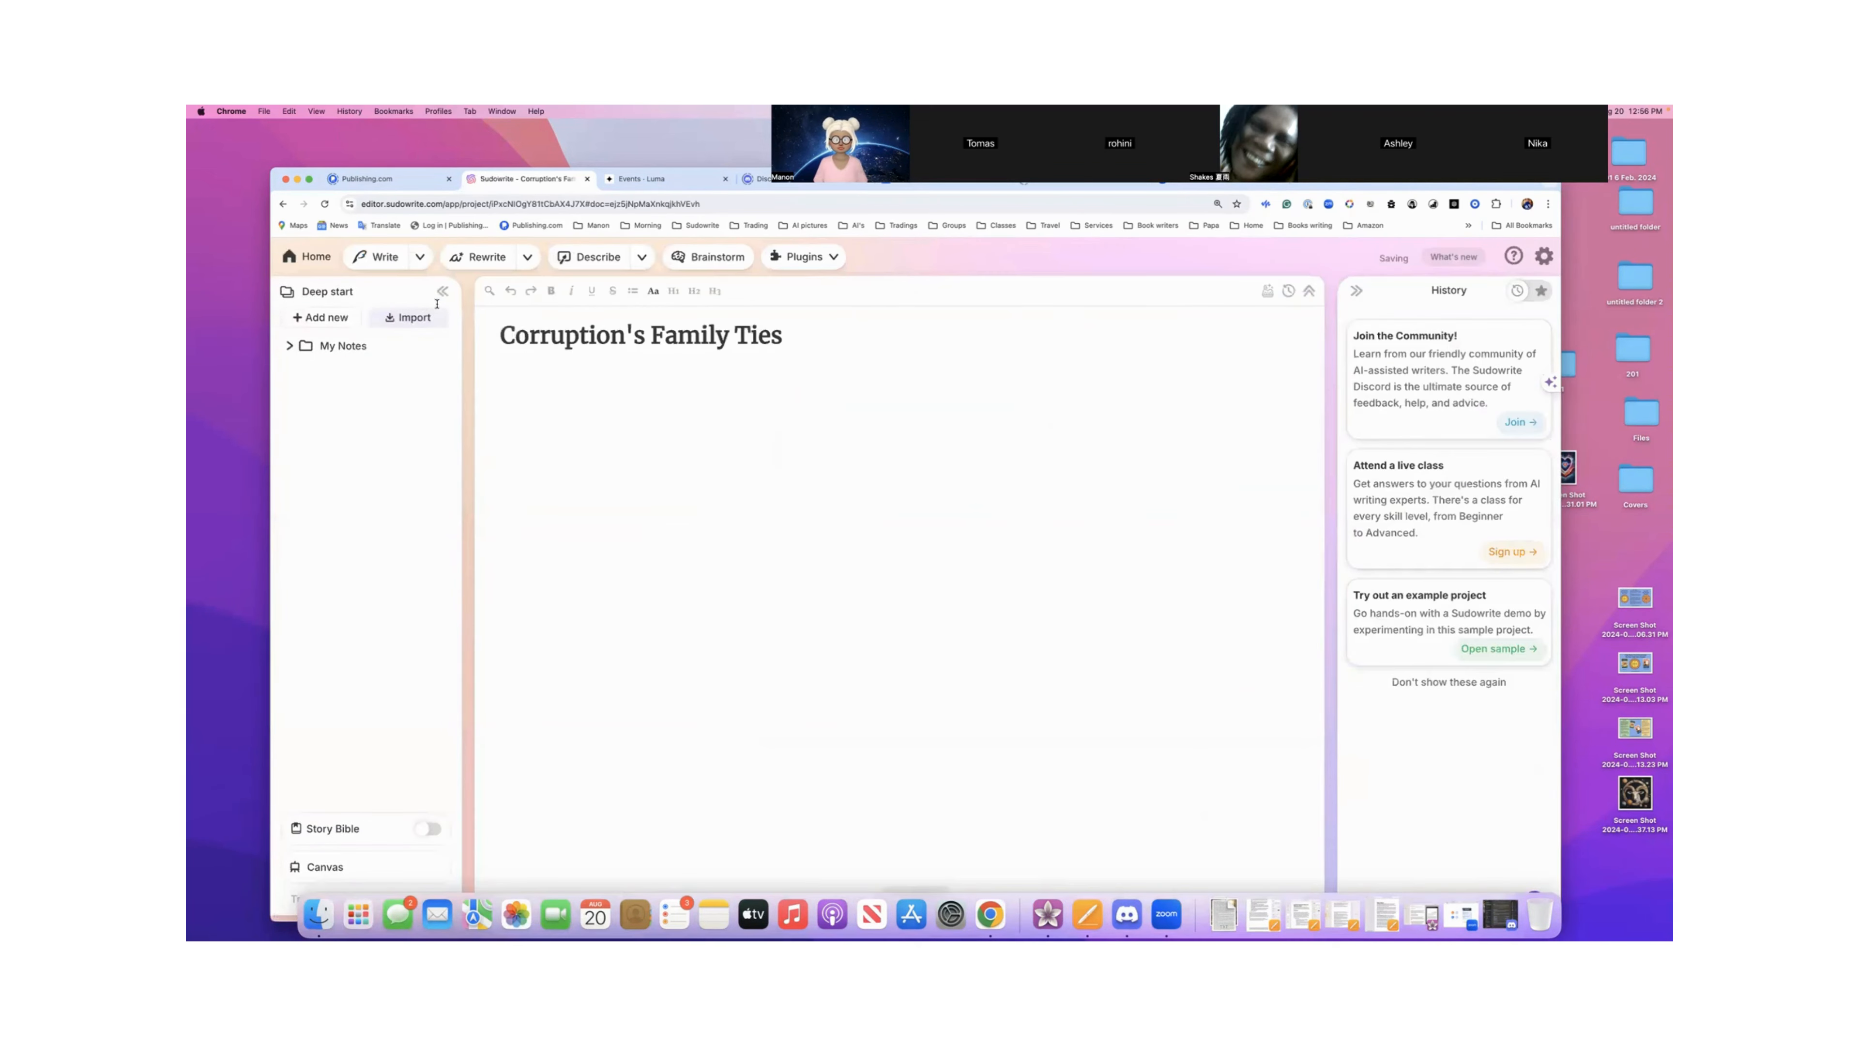
# - Start importing a file into the Deep start project, and look through the local Documents folder for a manuscript
pyautogui.click(393, 320)
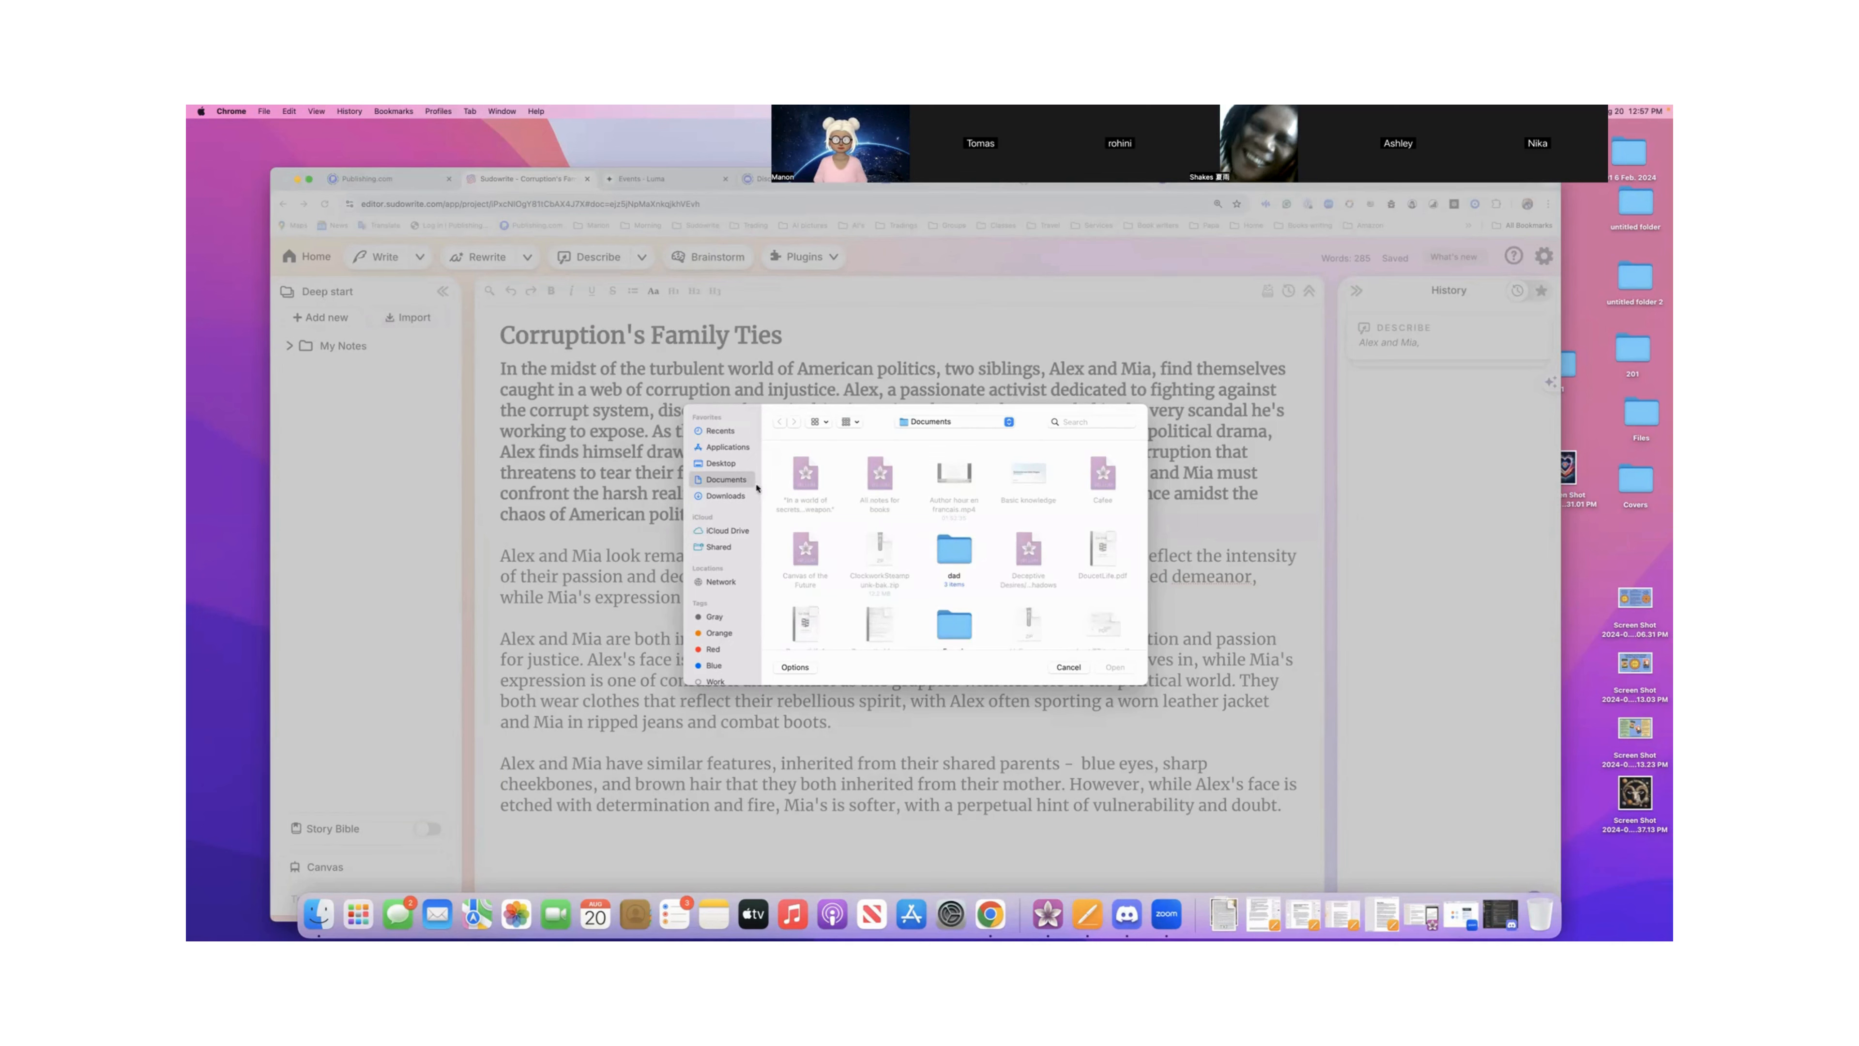
pyautogui.click(919, 423)
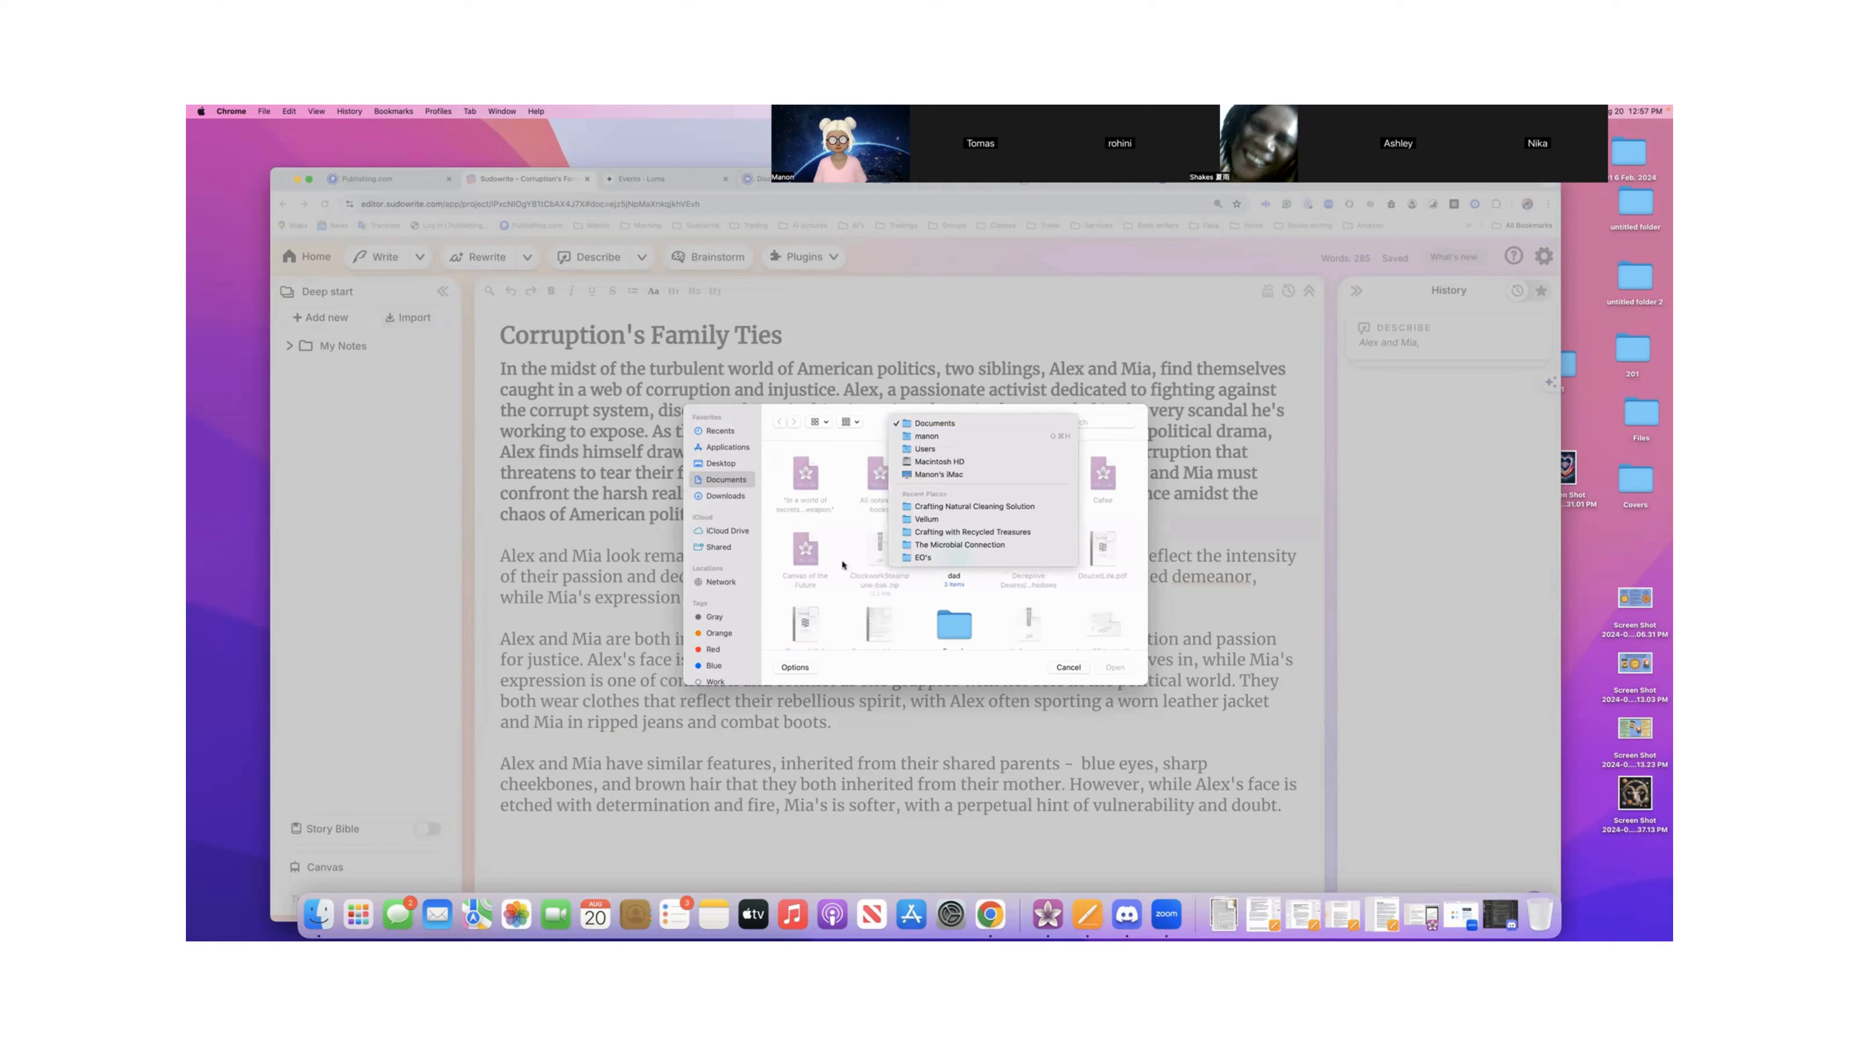
pyautogui.click(781, 537)
pyautogui.scroll(-5, 780, 537)
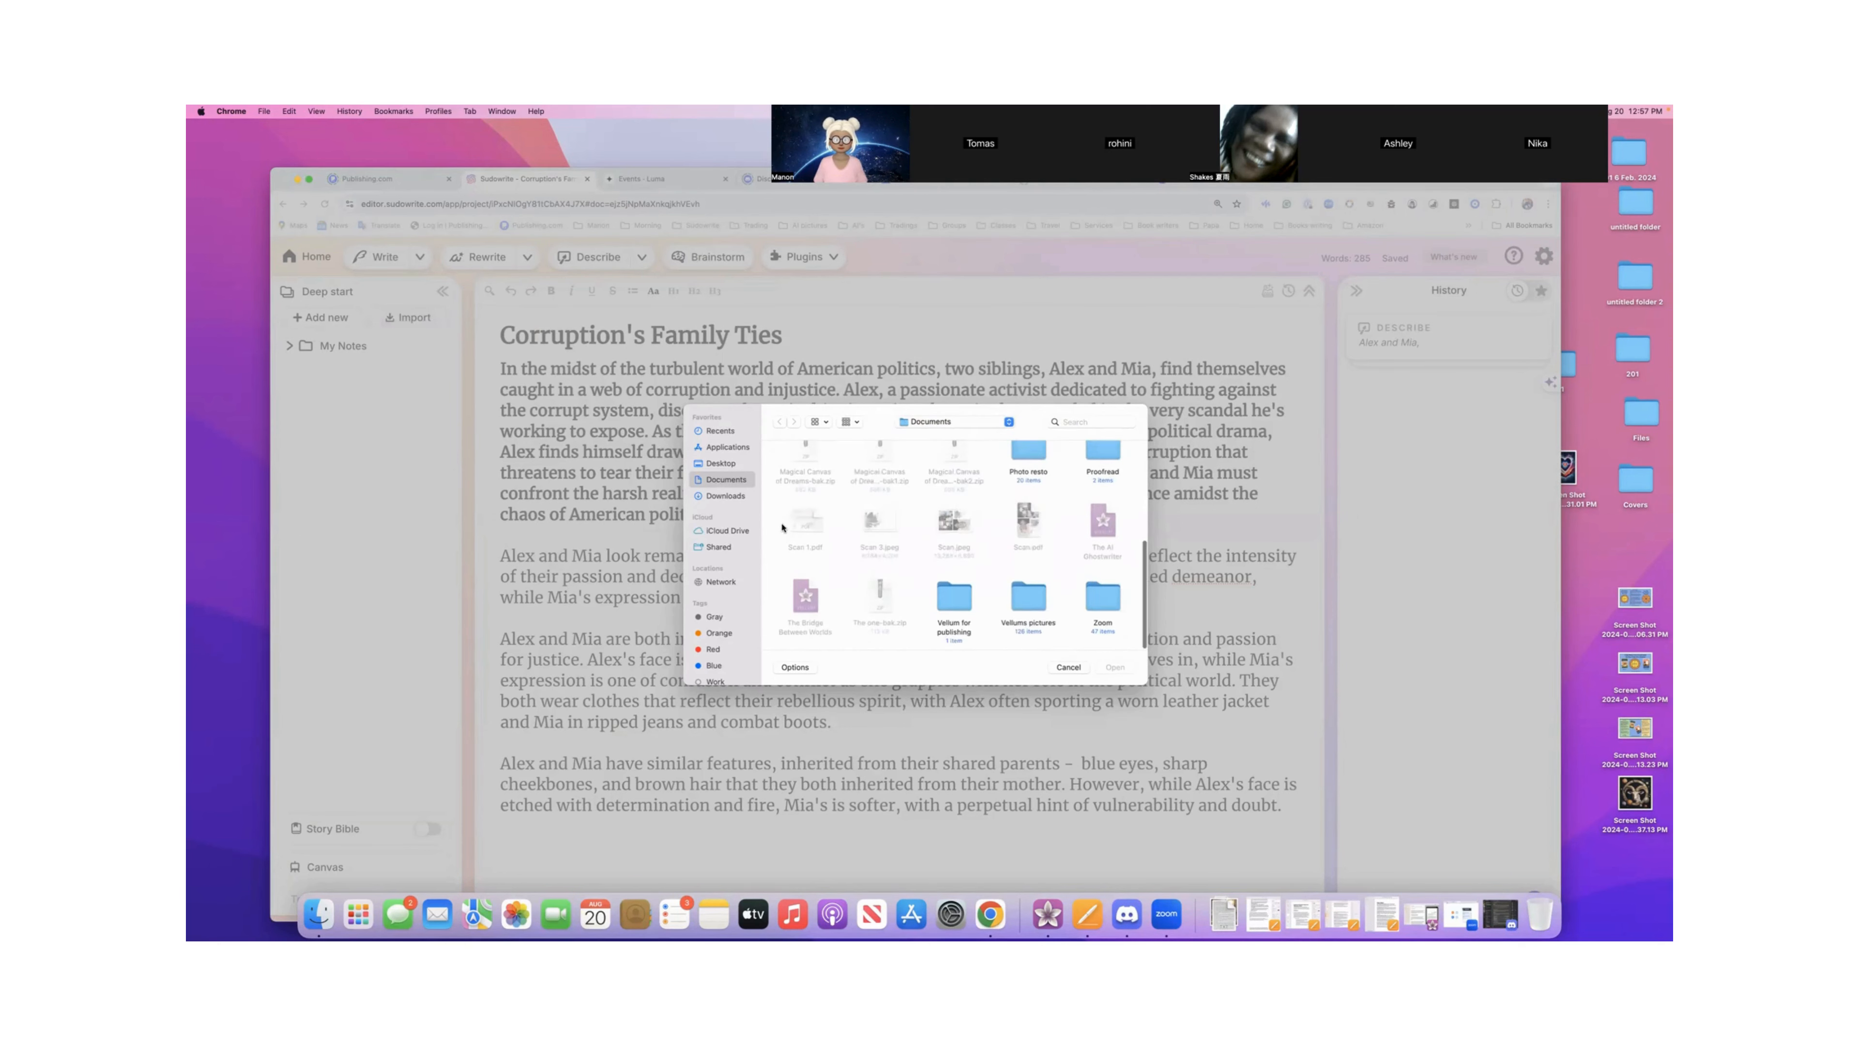
pyautogui.scroll(2, 1049, 549)
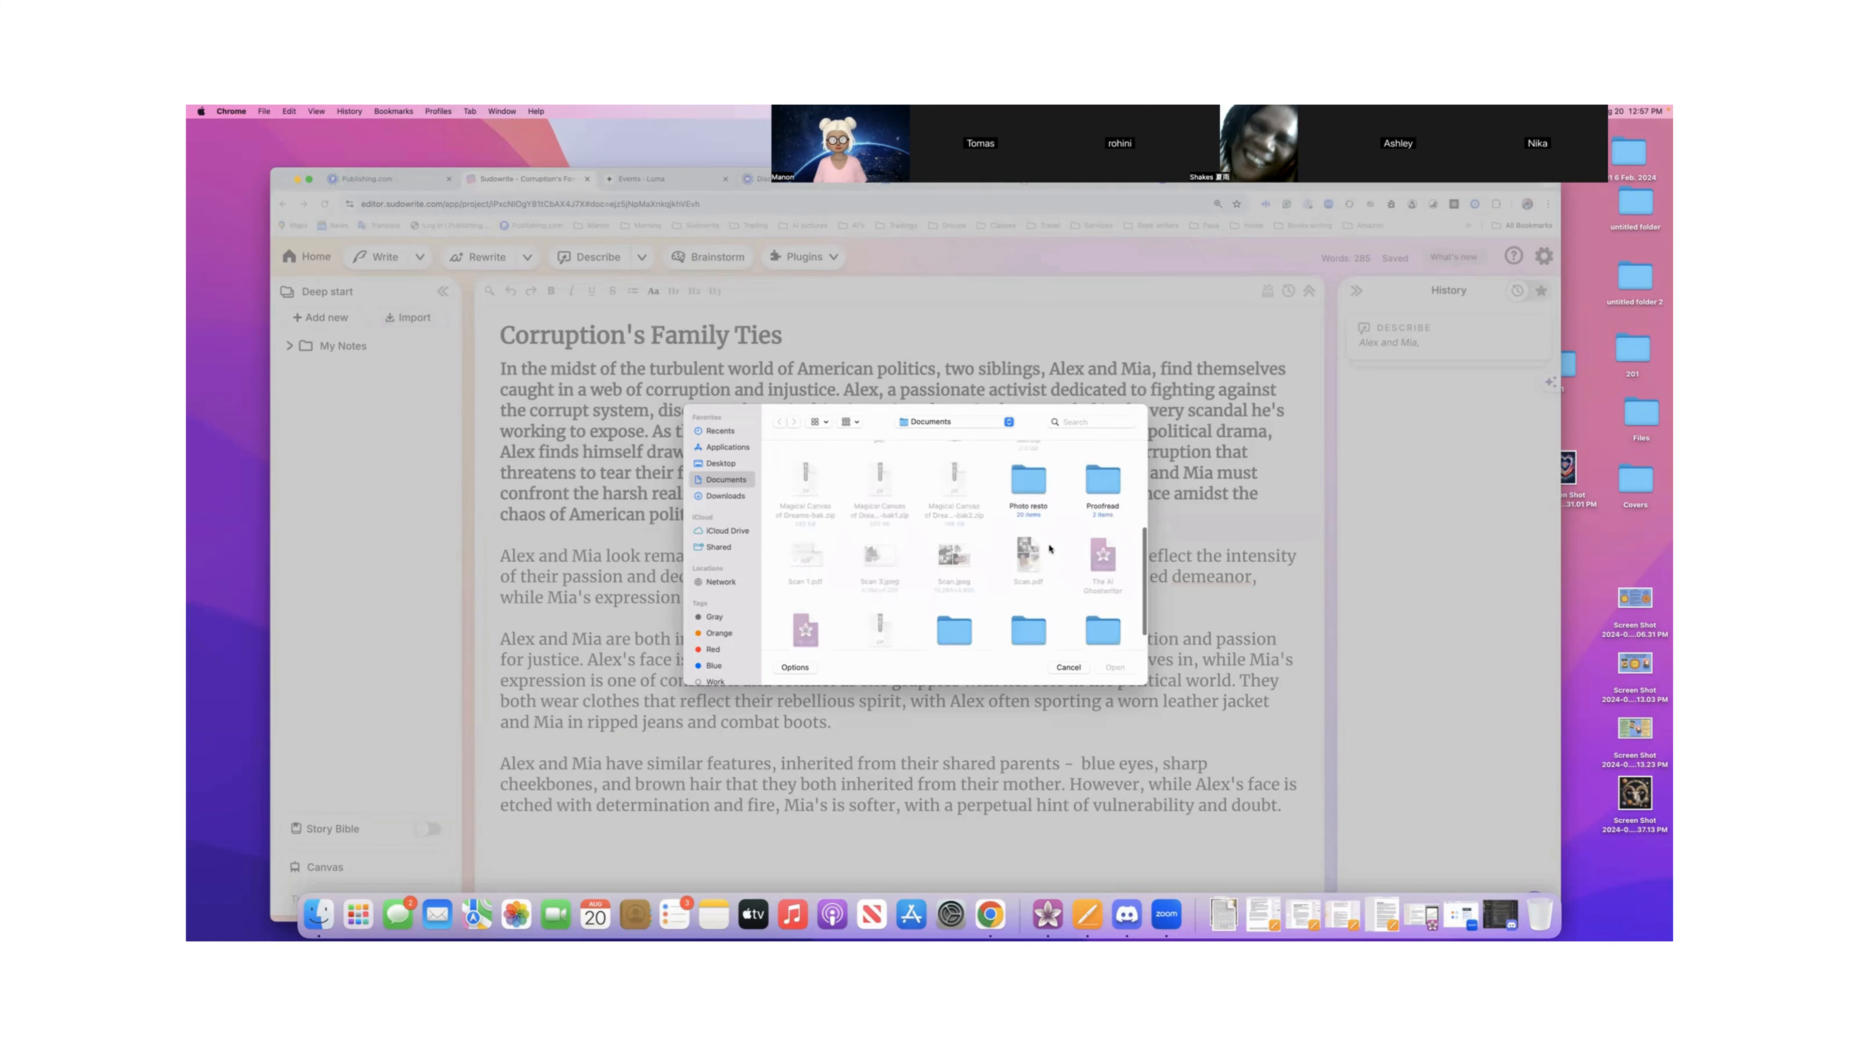
pyautogui.scroll(-2, 1051, 547)
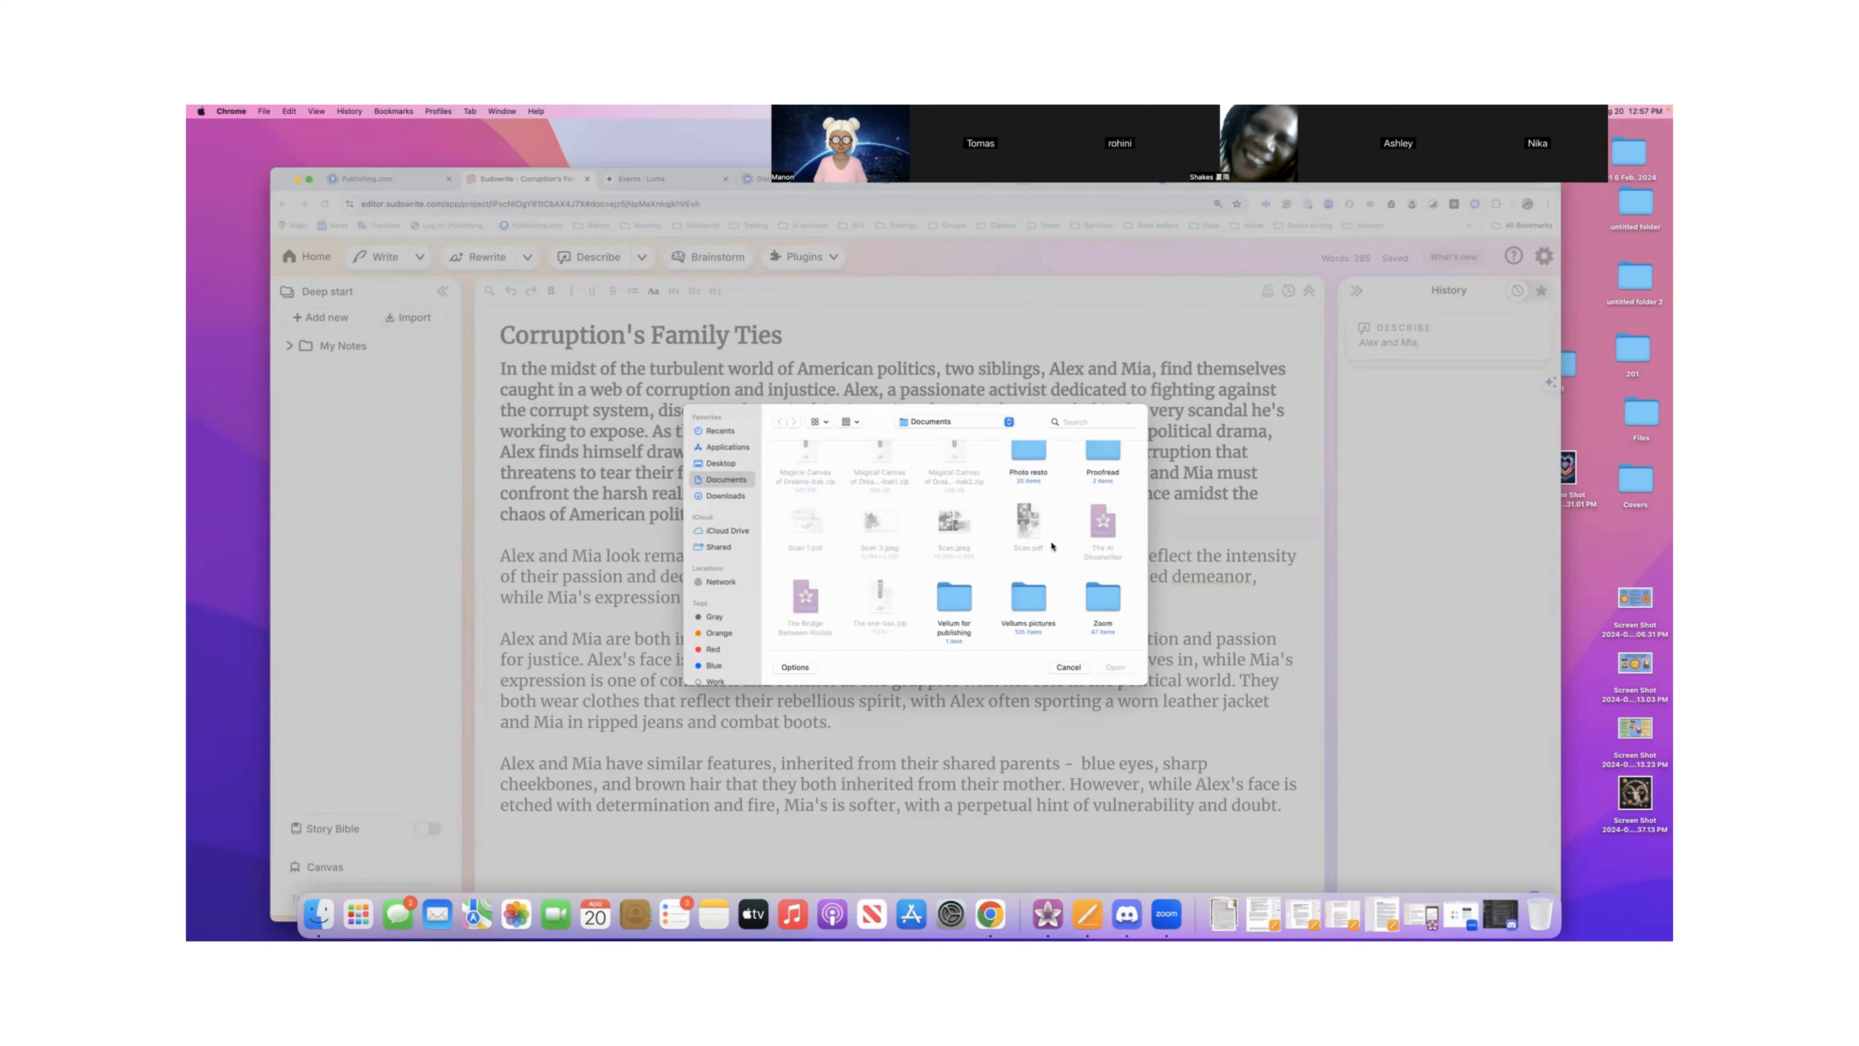
pyautogui.scroll(2, 962, 600)
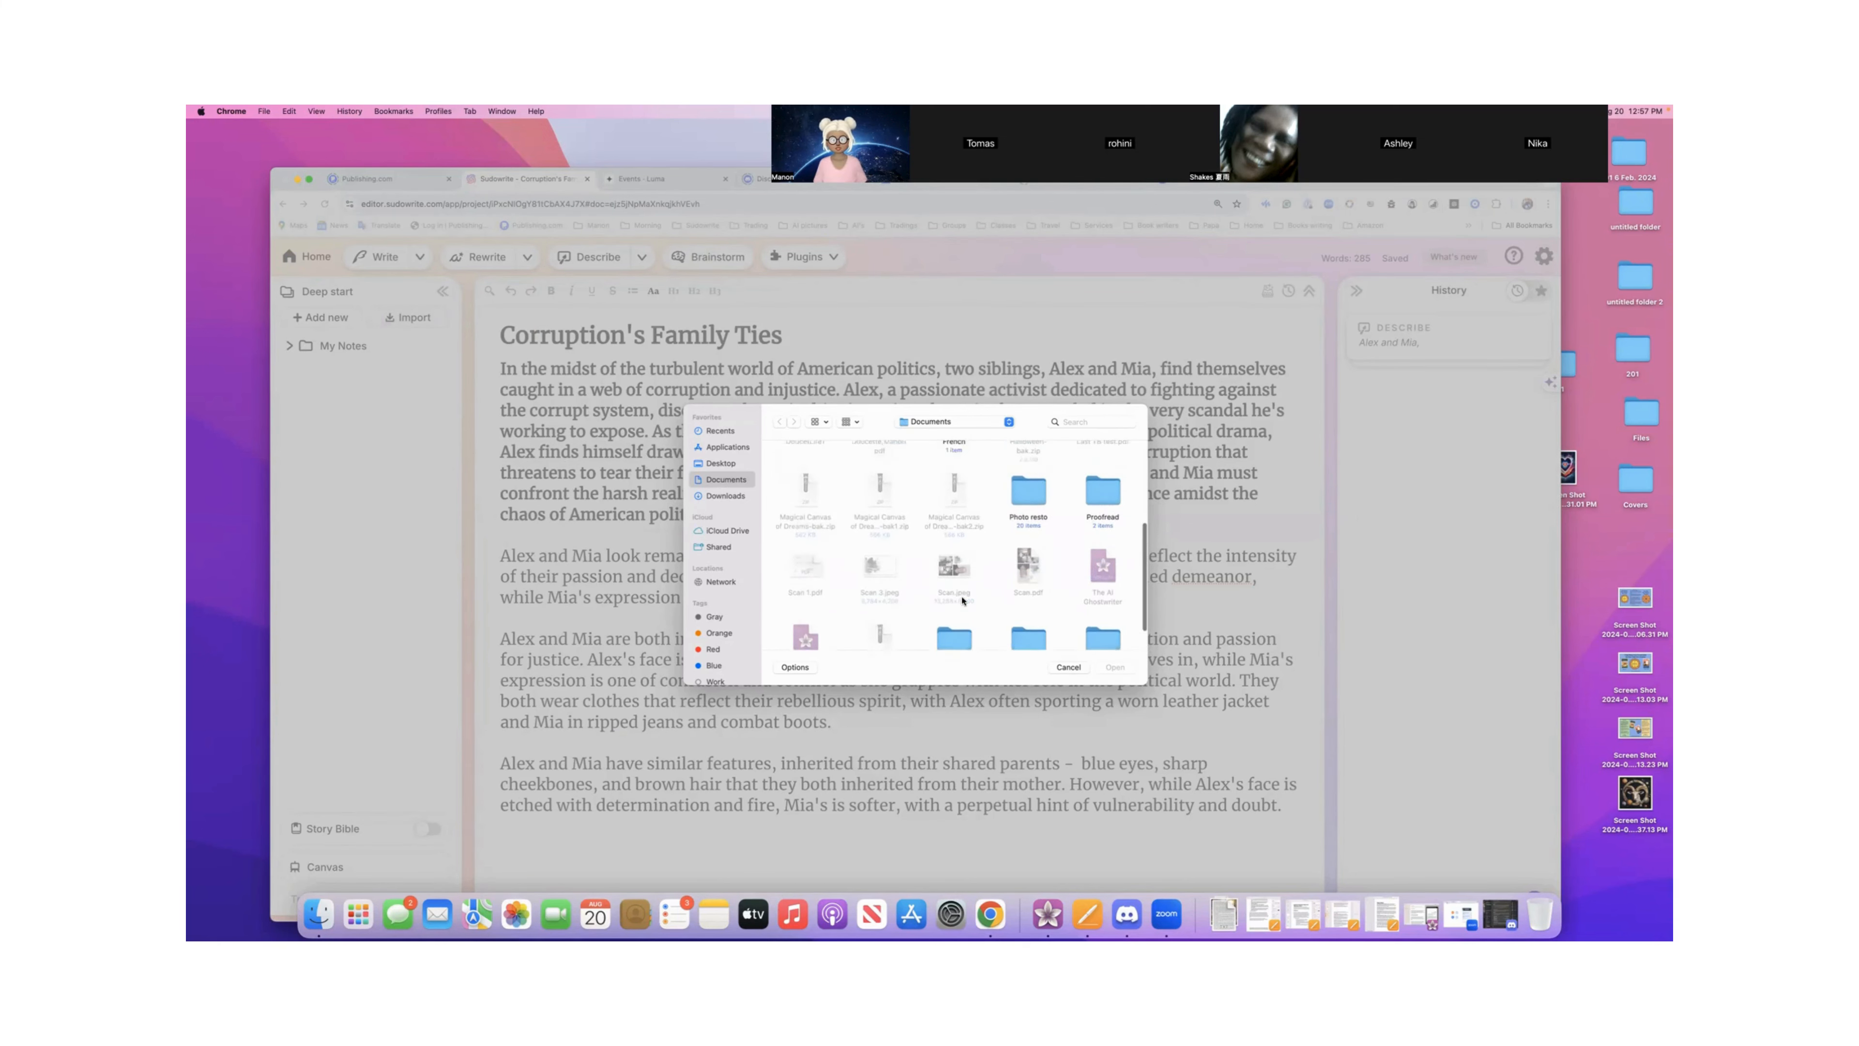
pyautogui.scroll(5, 963, 600)
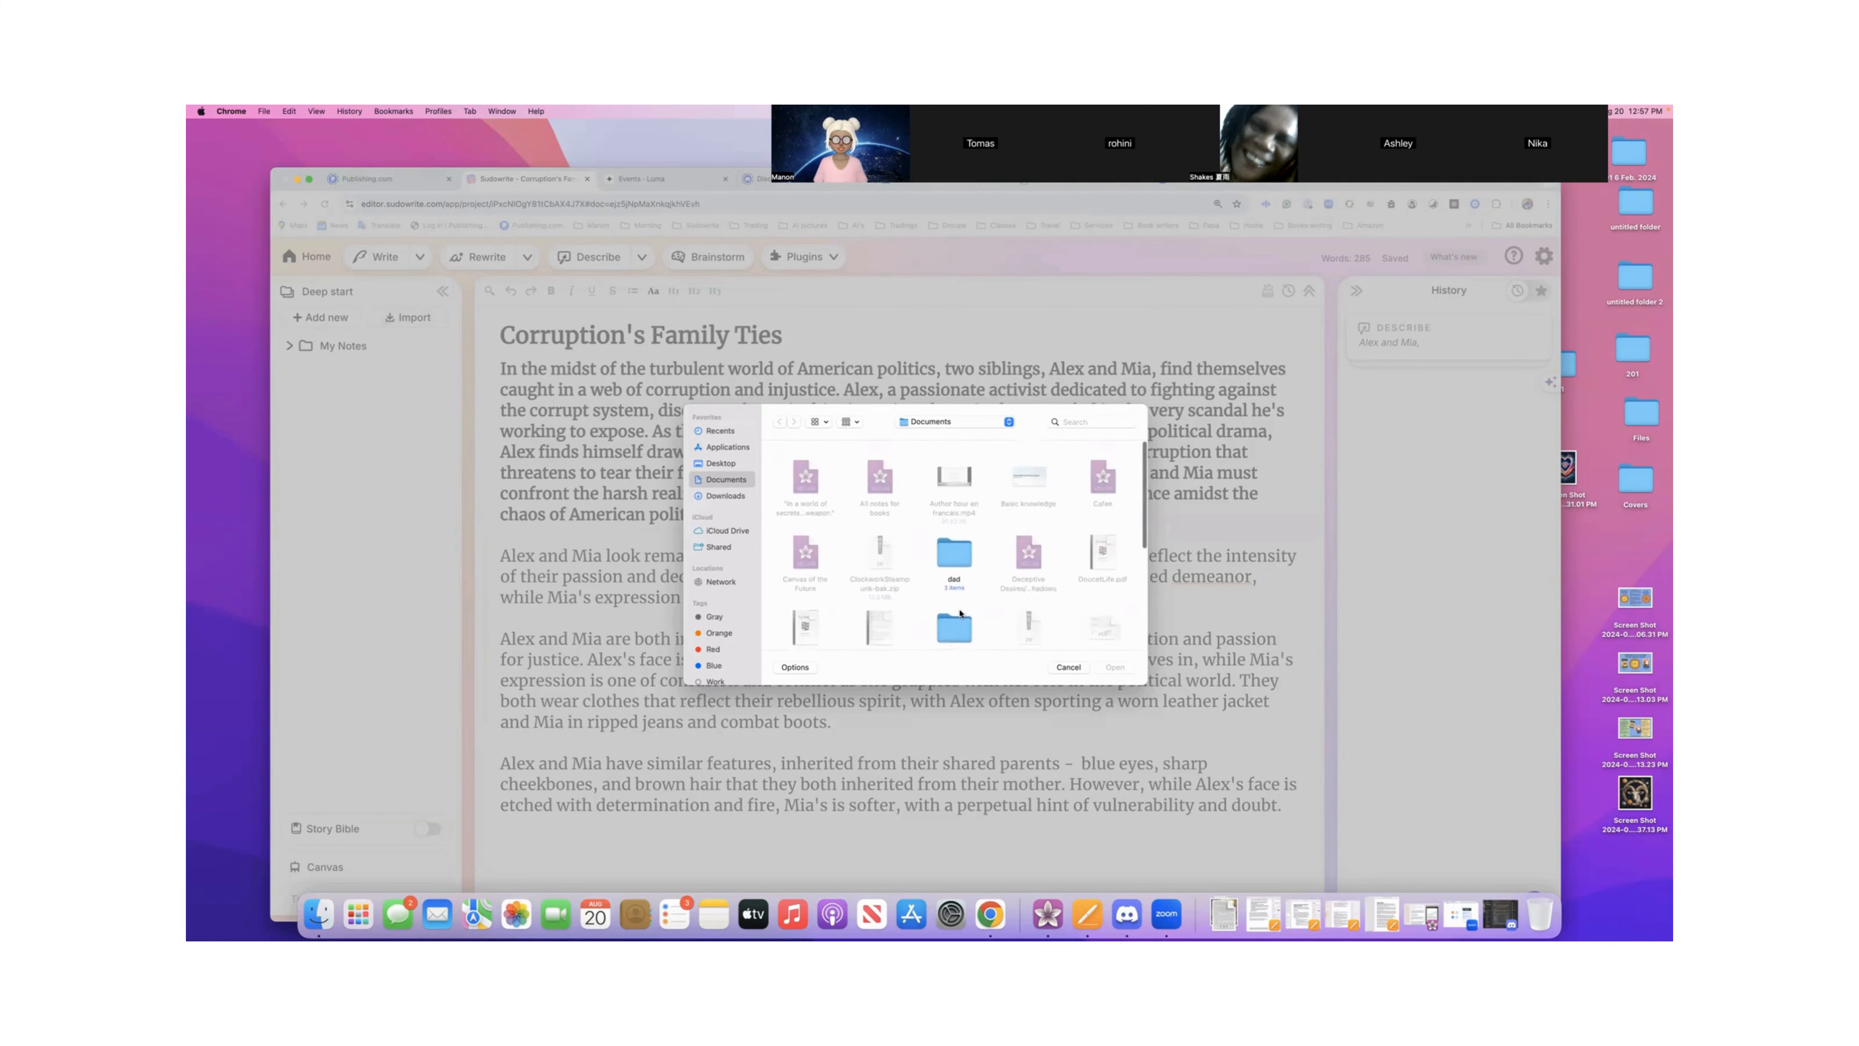
# - Browse iCloud Drive for the import file and open the Vellum folder inside its Documents folder
pyautogui.click(719, 430)
pyautogui.click(723, 531)
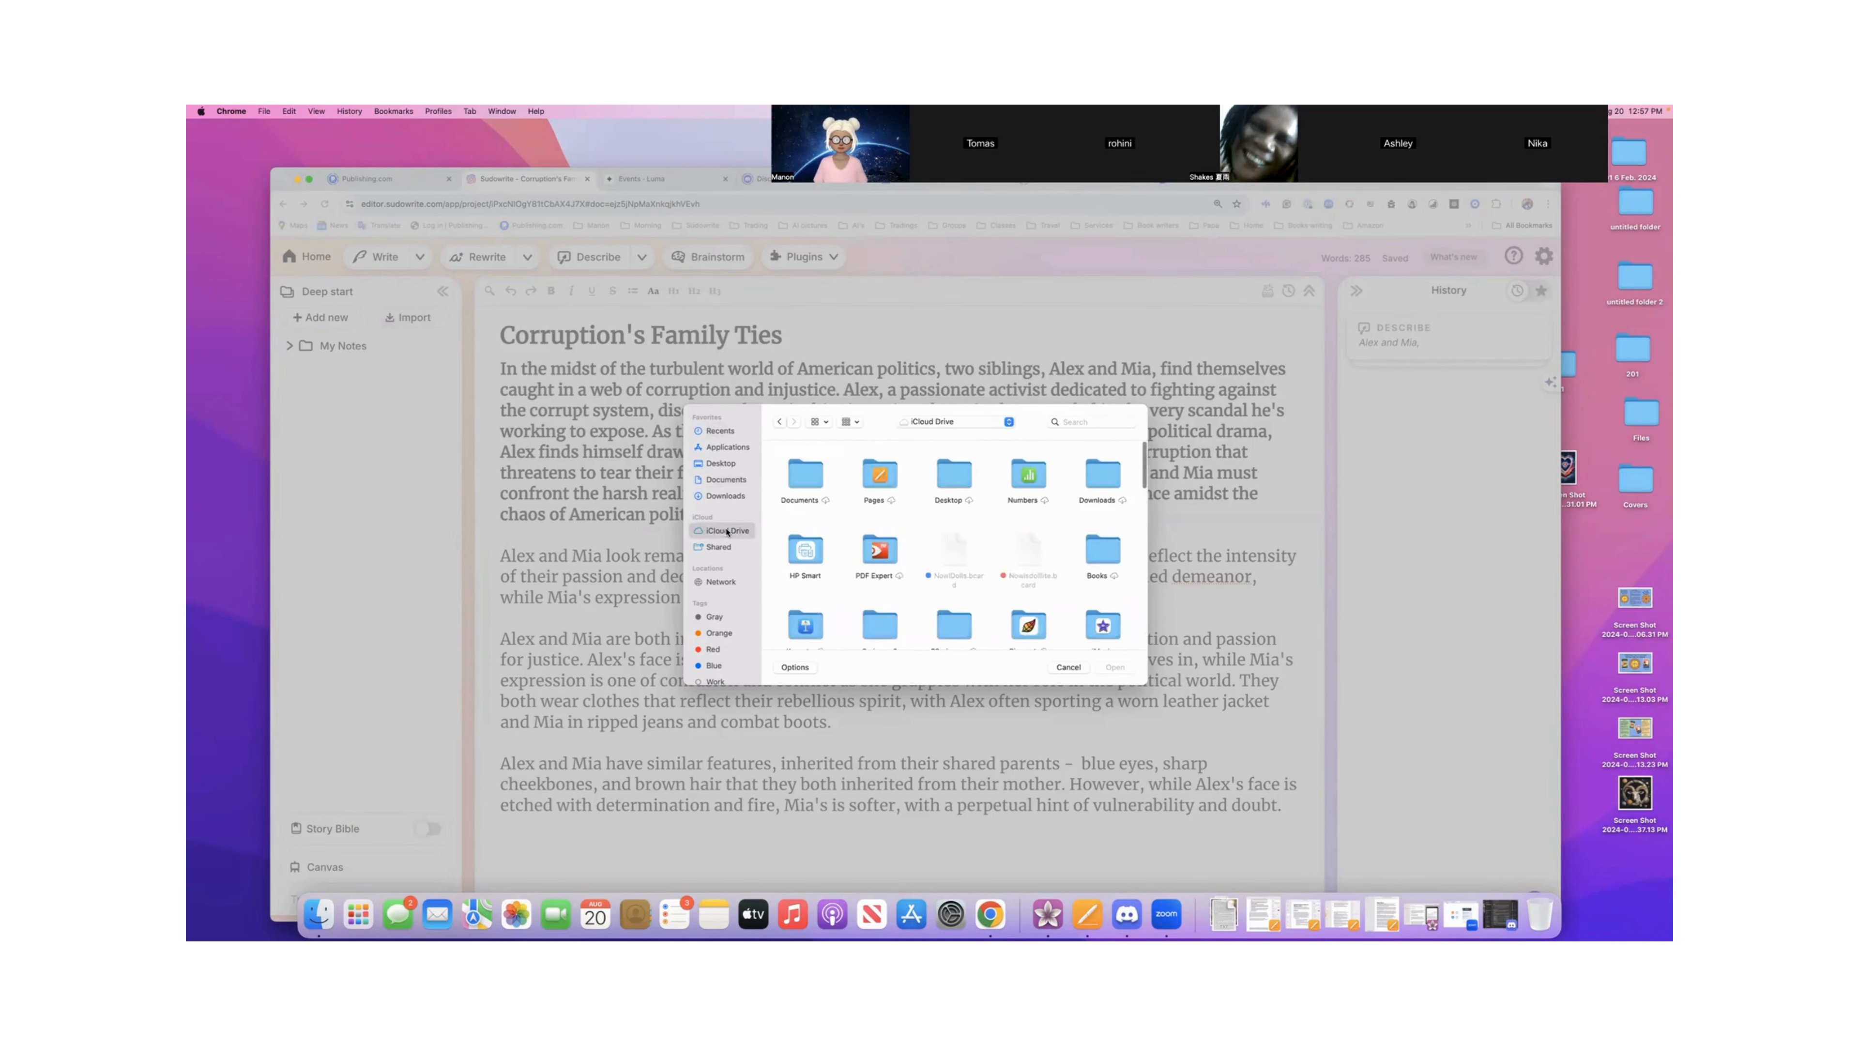
pyautogui.doubleClick(806, 474)
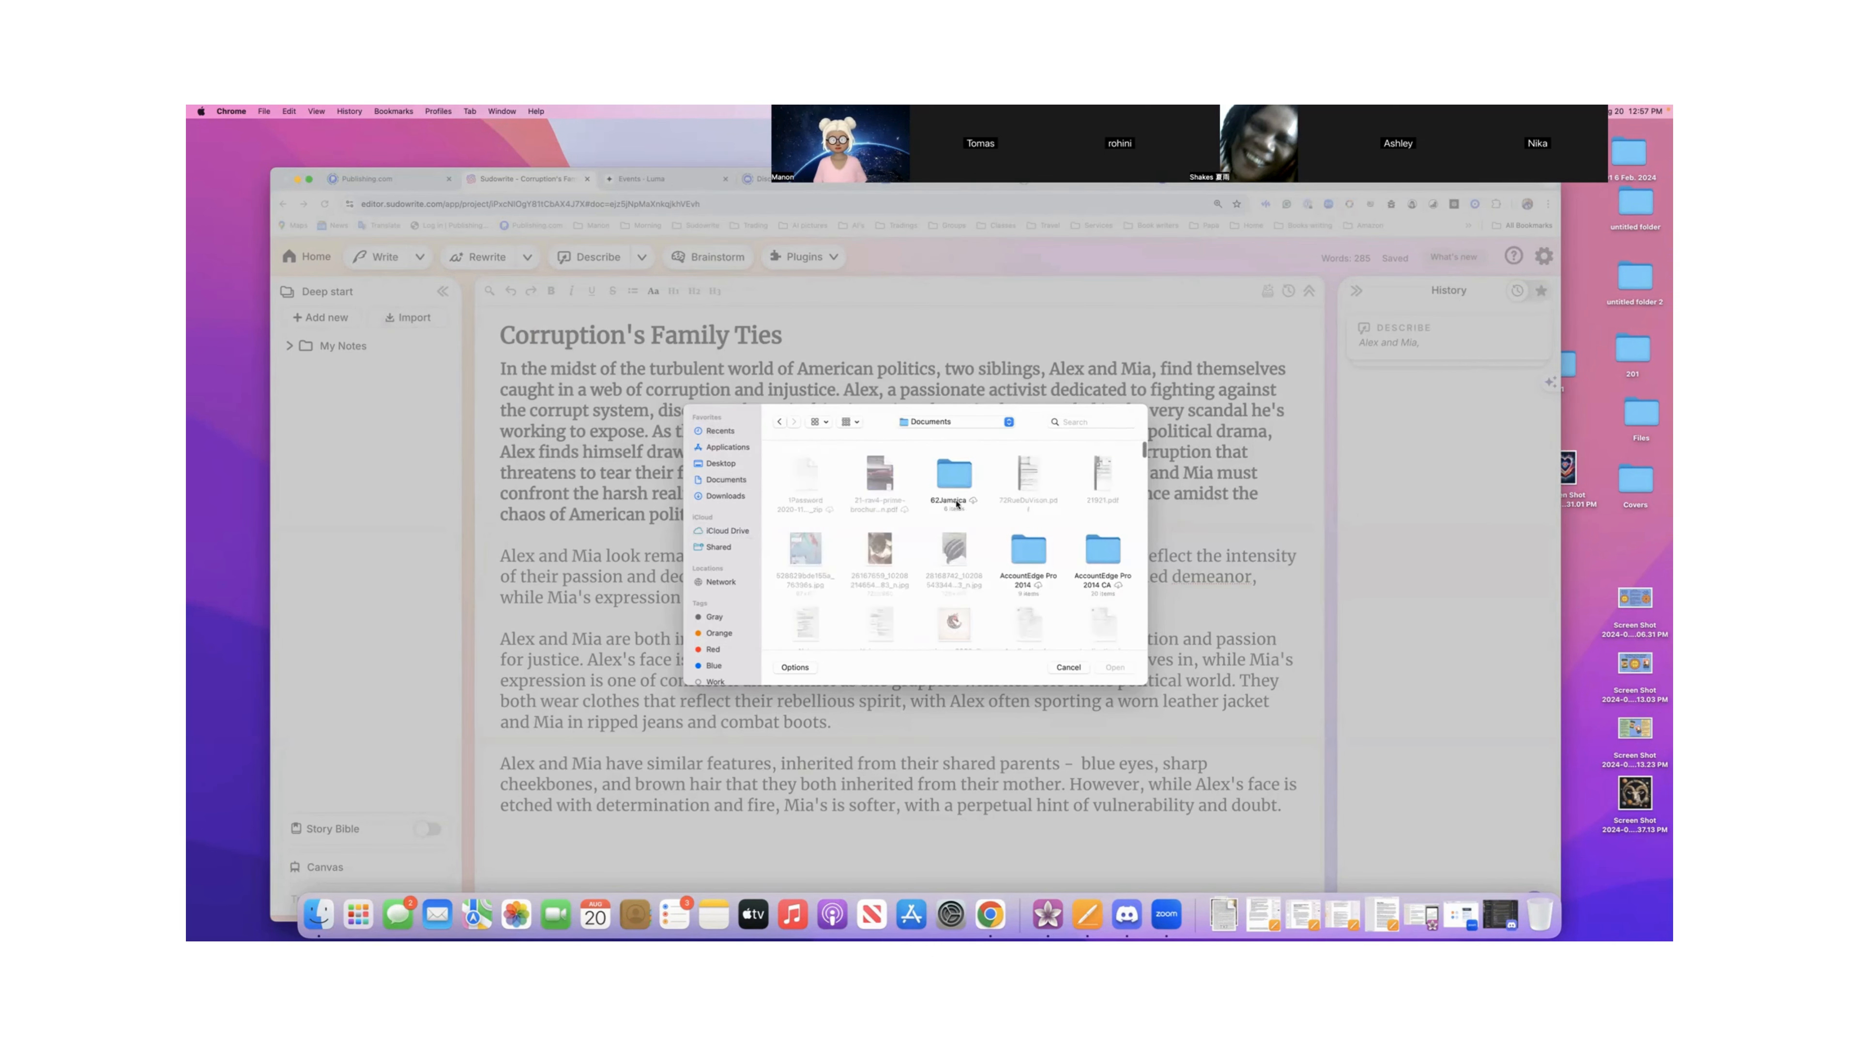
pyautogui.scroll(-10, 957, 504)
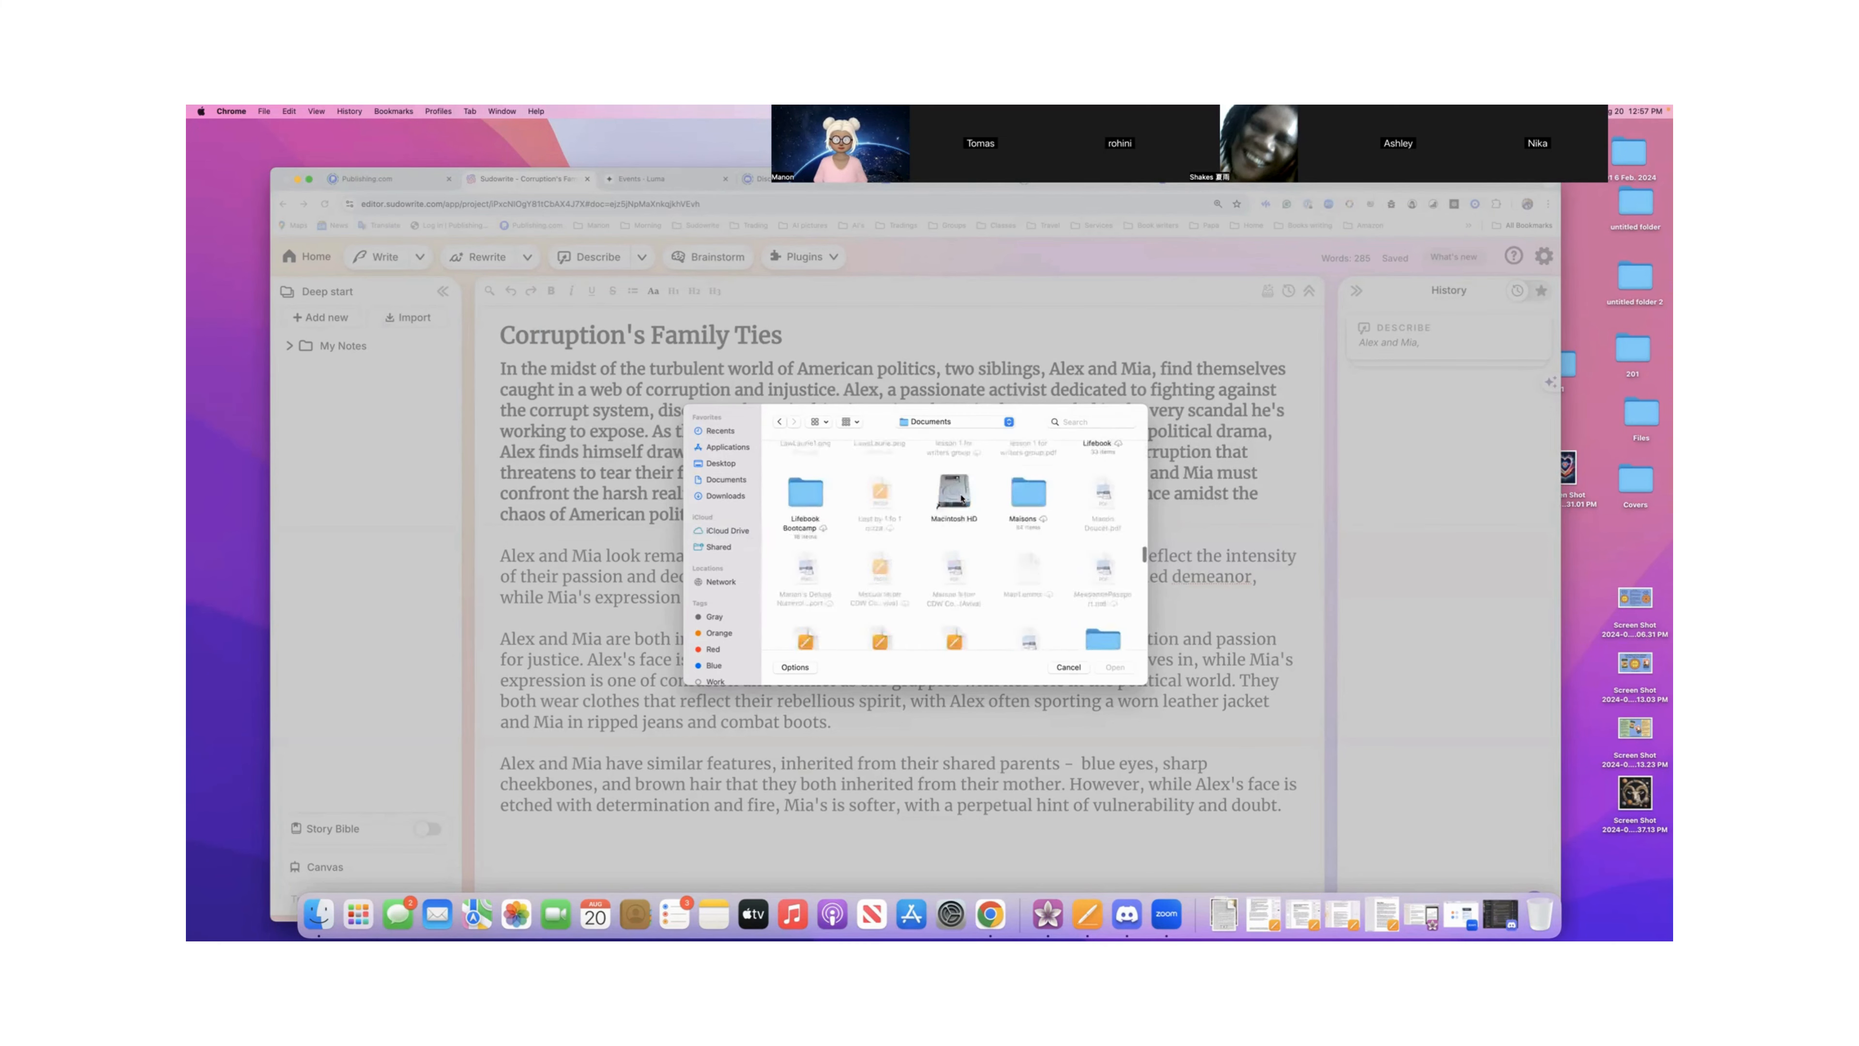
pyautogui.scroll(-10, 961, 499)
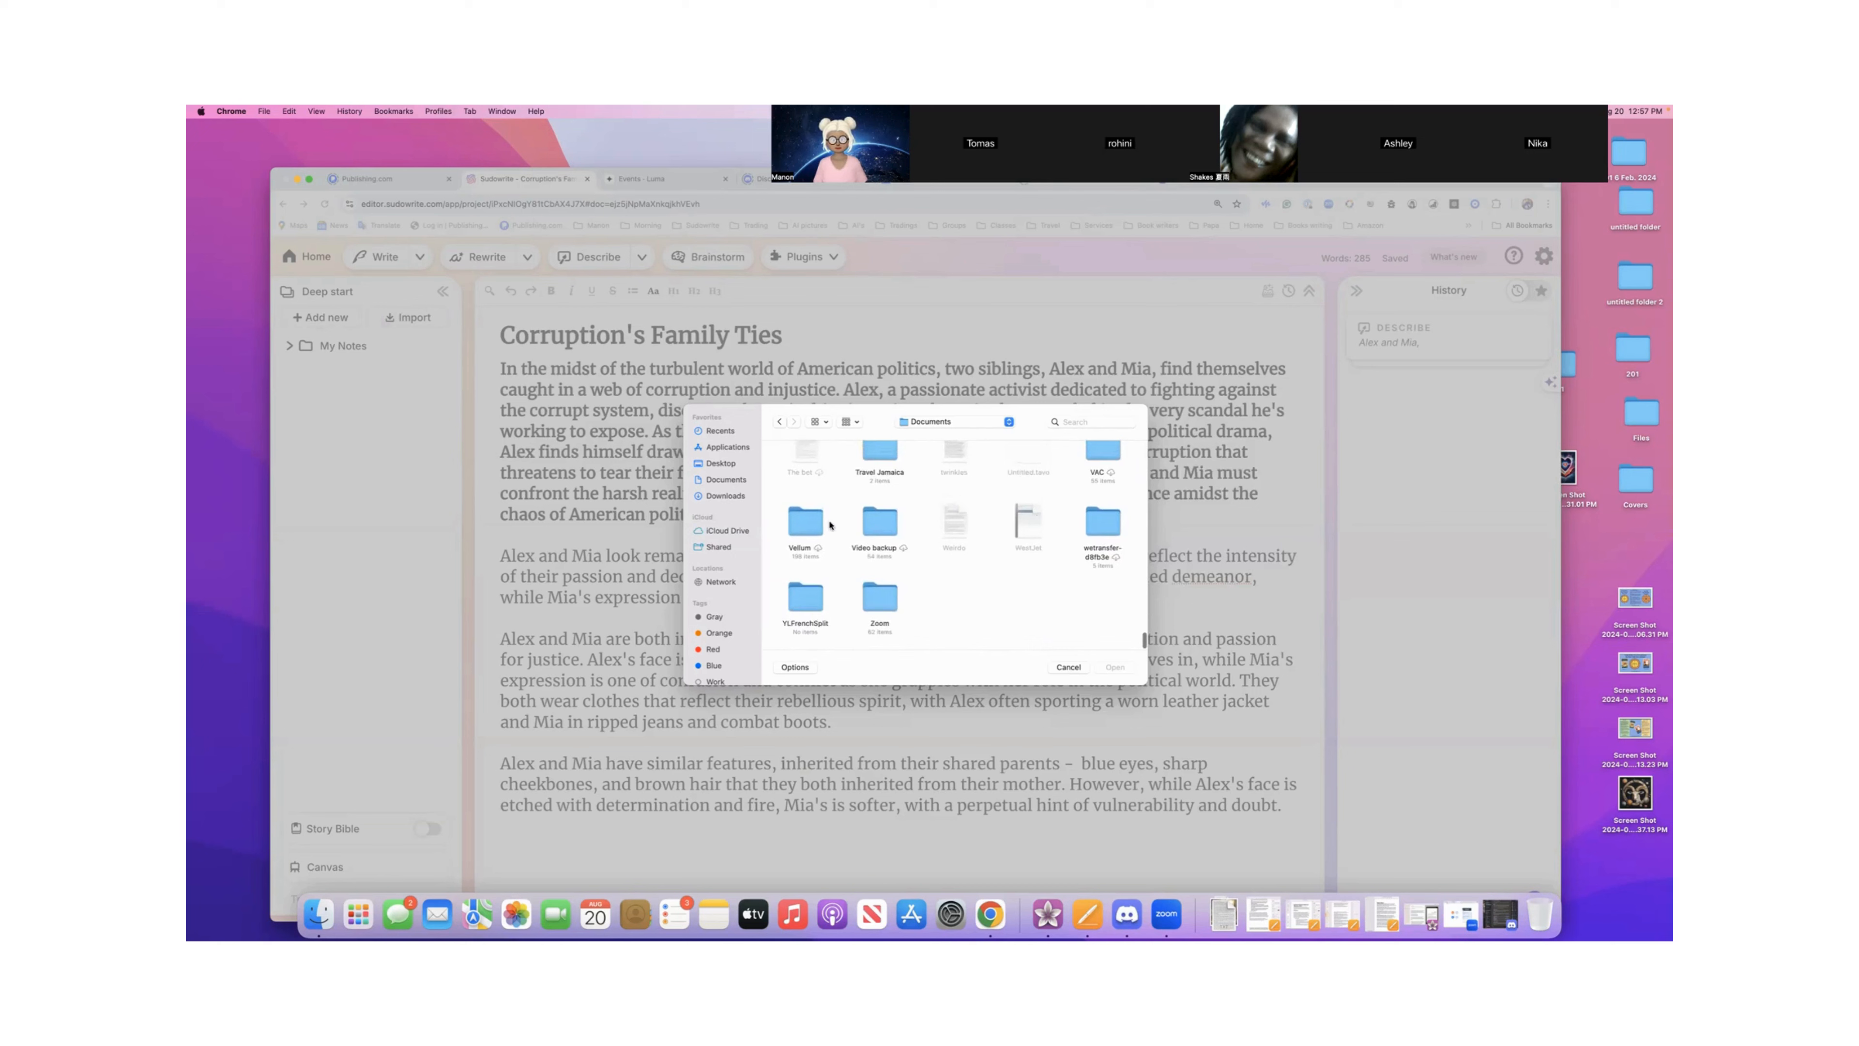
pyautogui.click(803, 531)
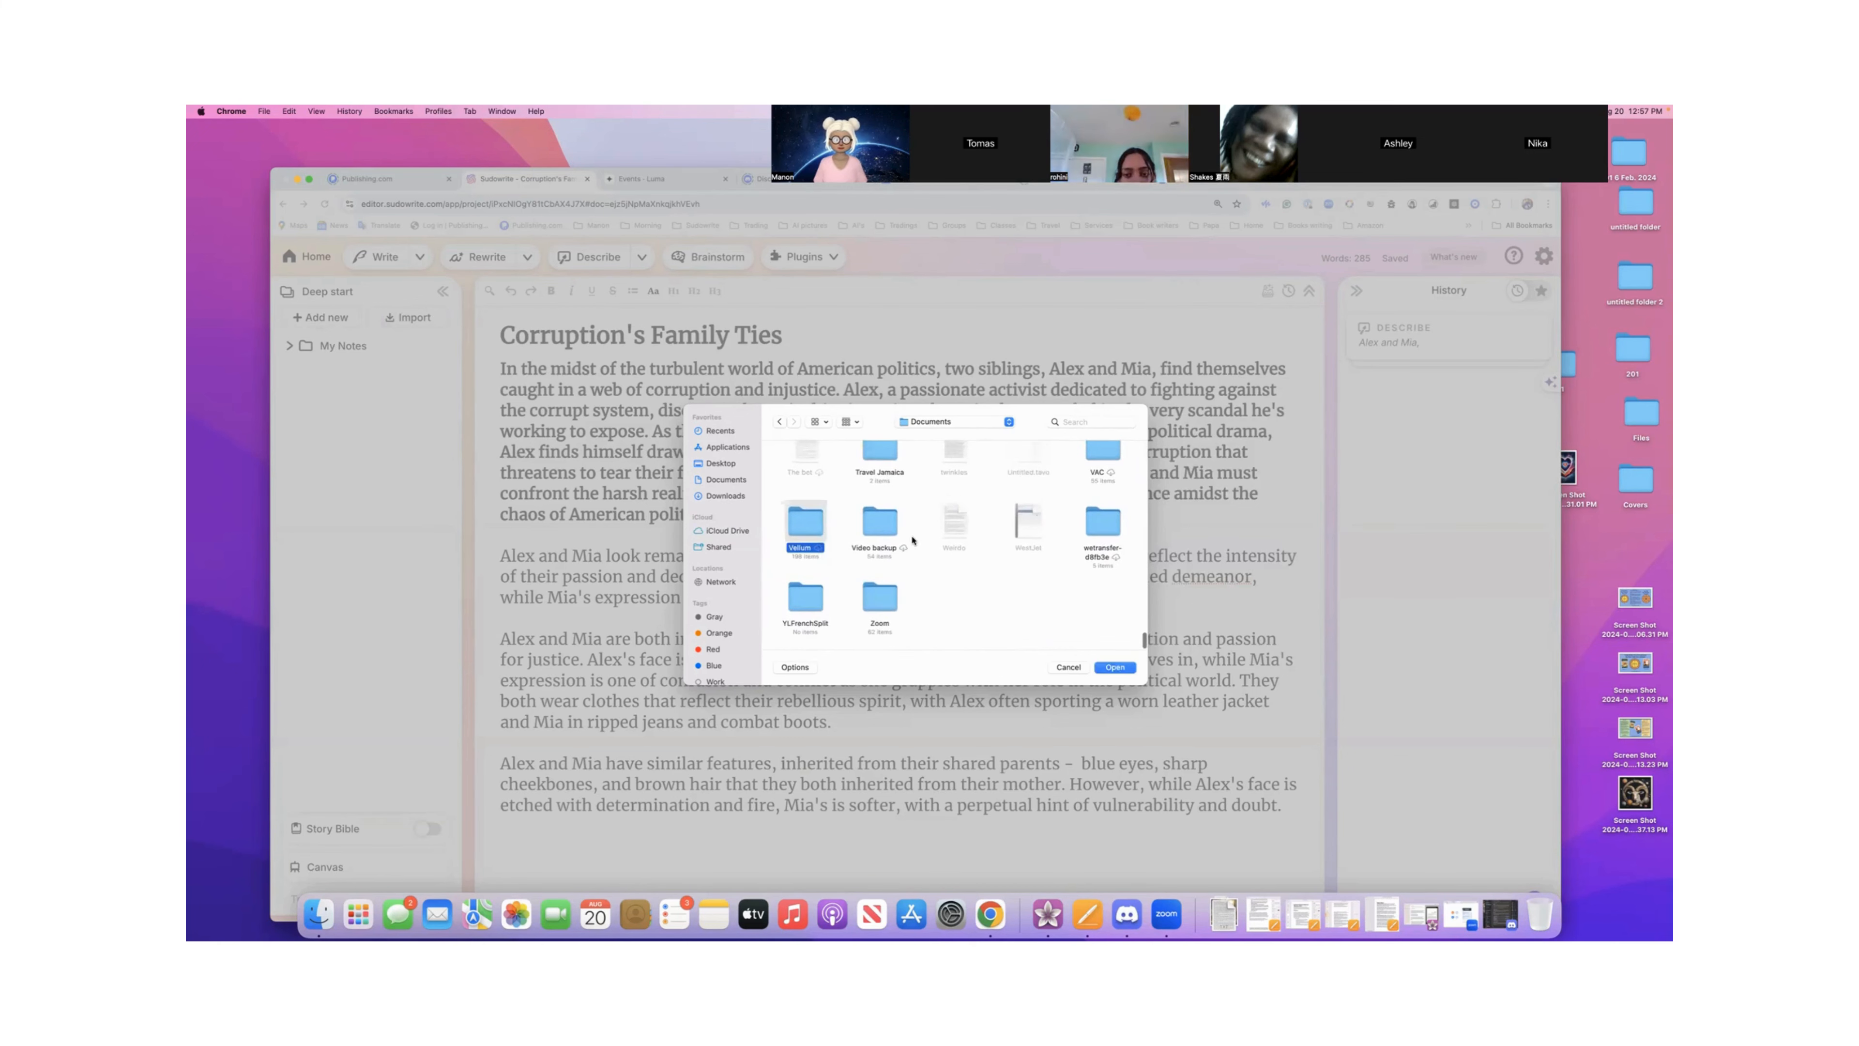
pyautogui.doubleClick(807, 526)
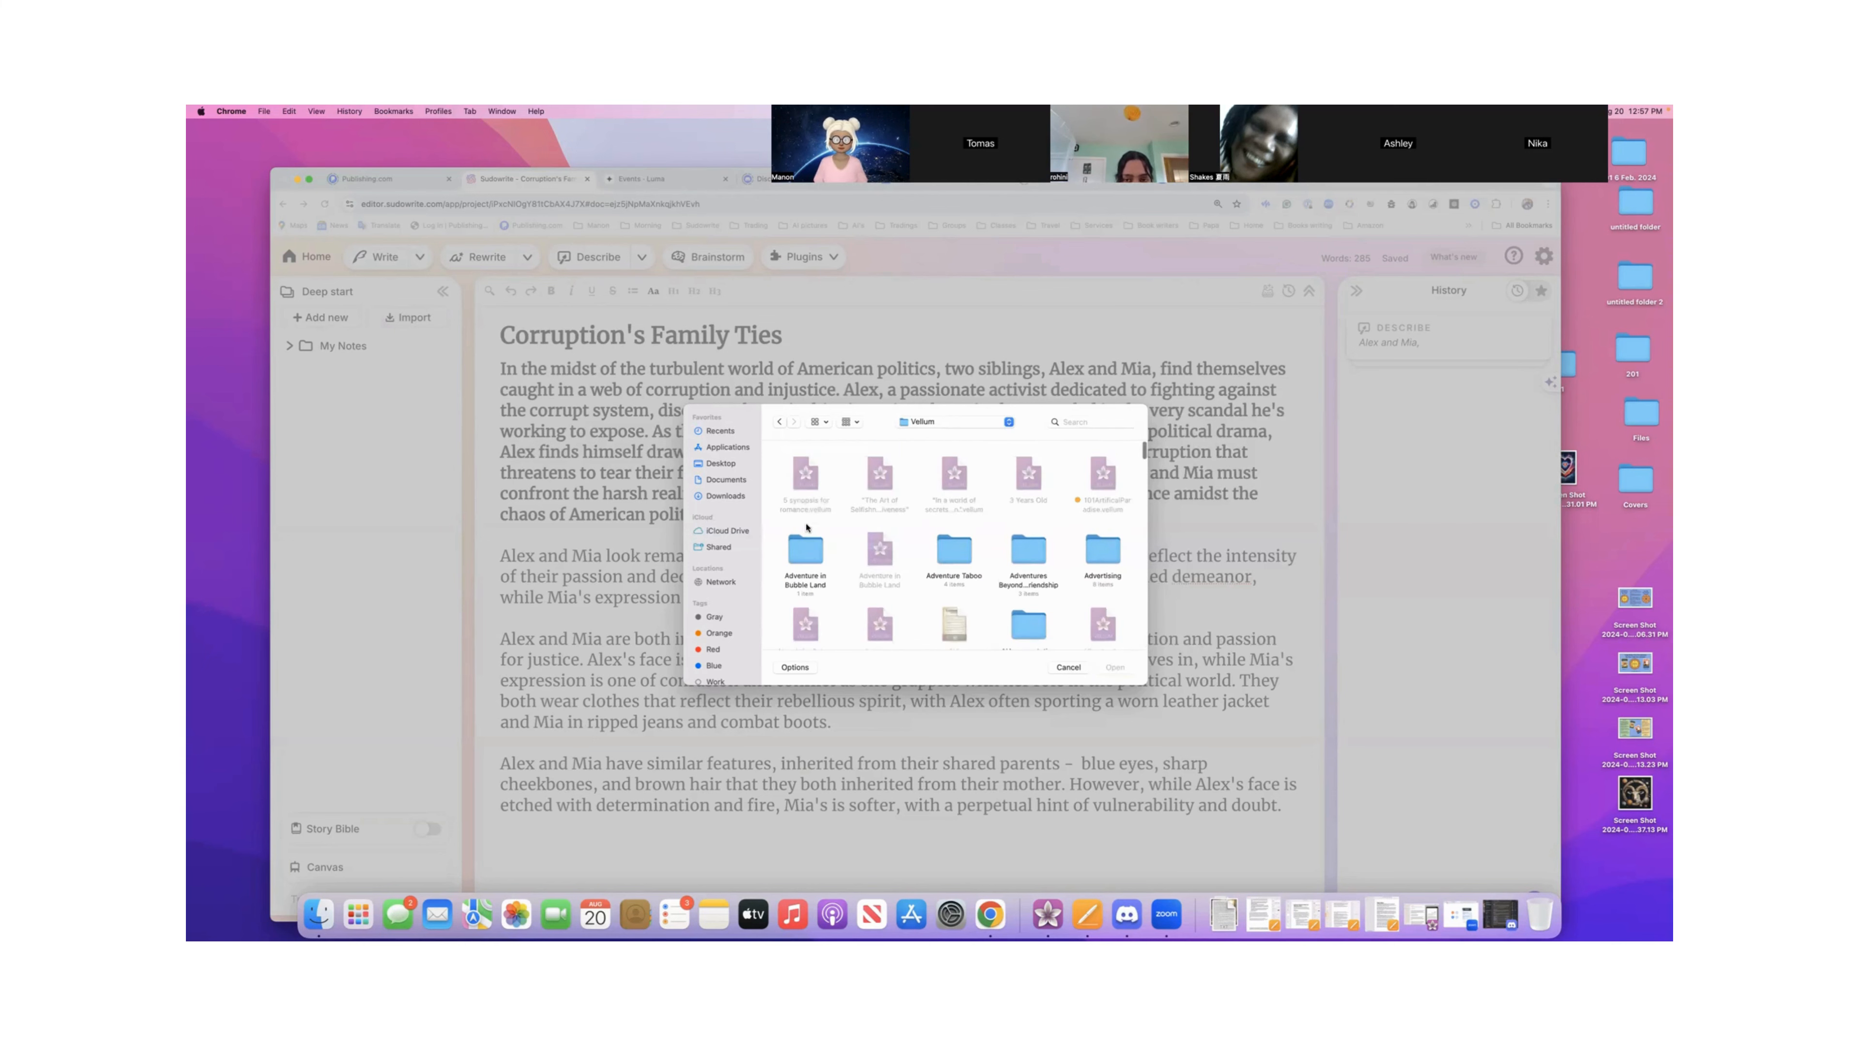
# - Check the Print, Kindle and Apple Books folders of "Tales from the Muse" within Book 1, and return to the Vellum folder
pyautogui.scroll(-5, 966, 554)
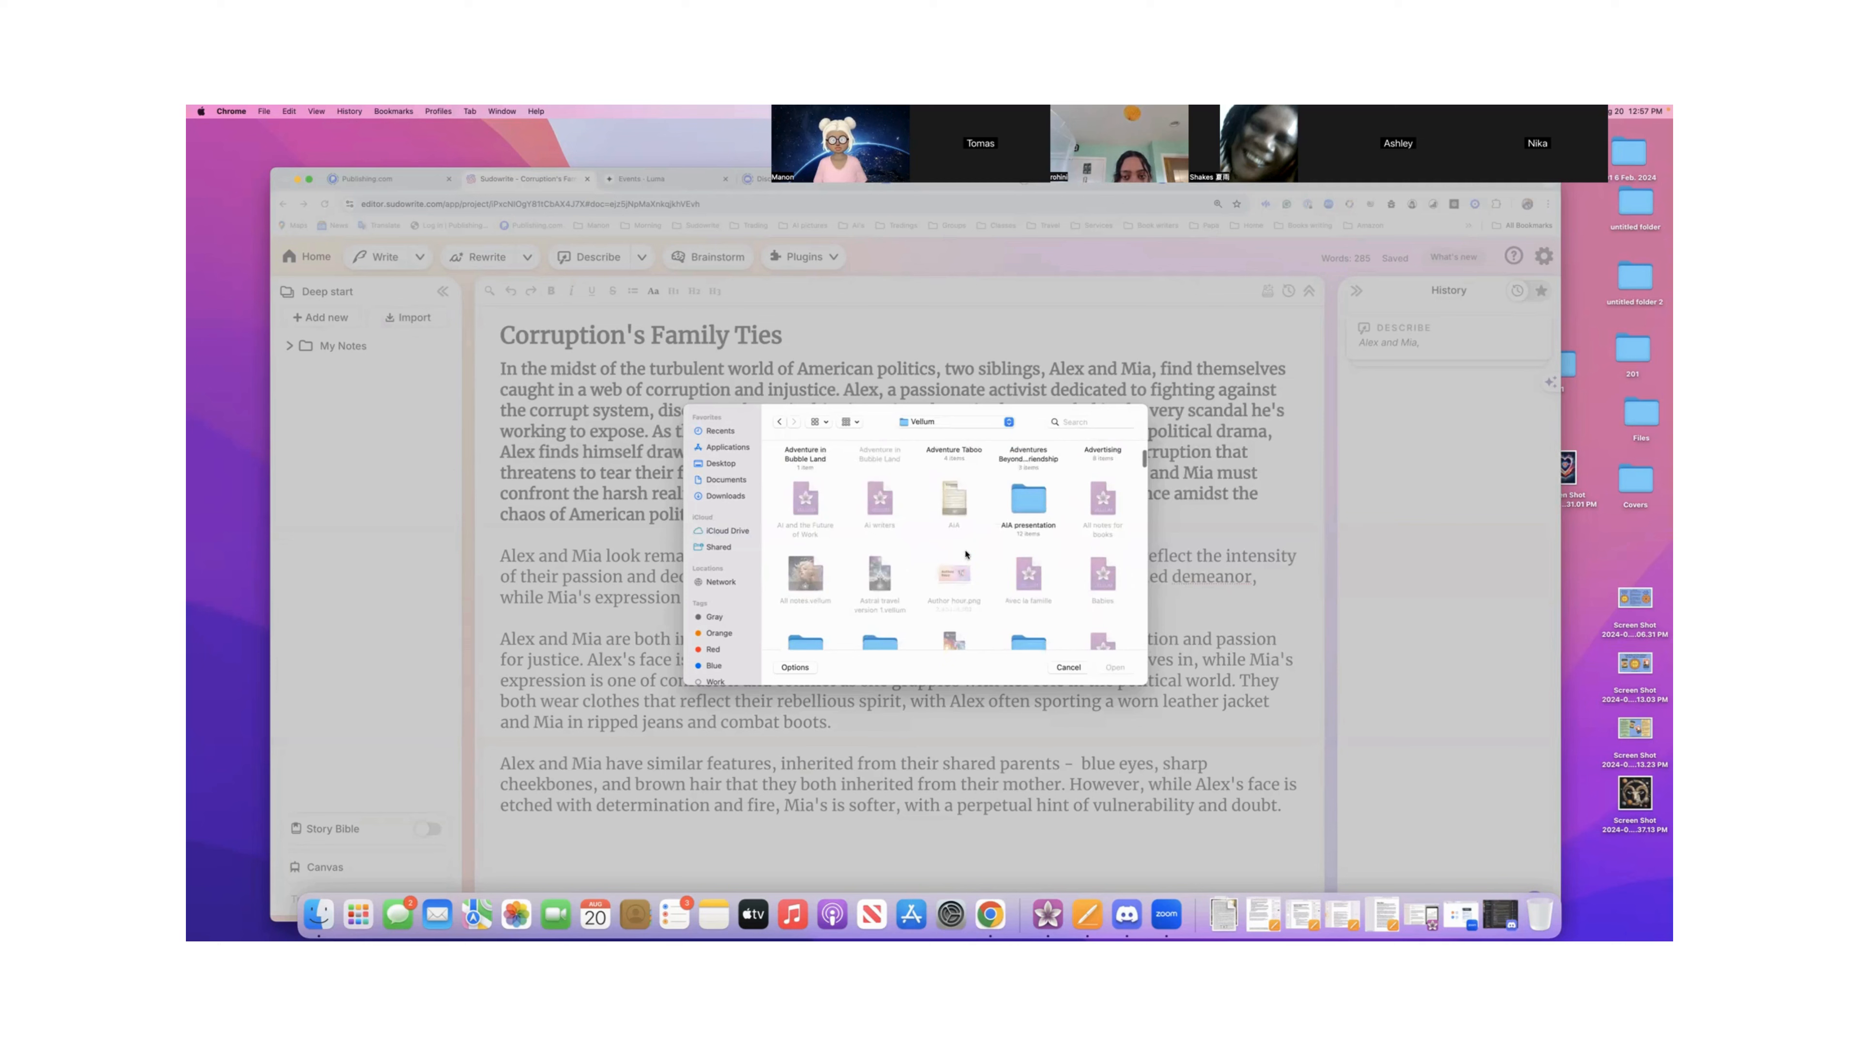
pyautogui.scroll(-1, 966, 554)
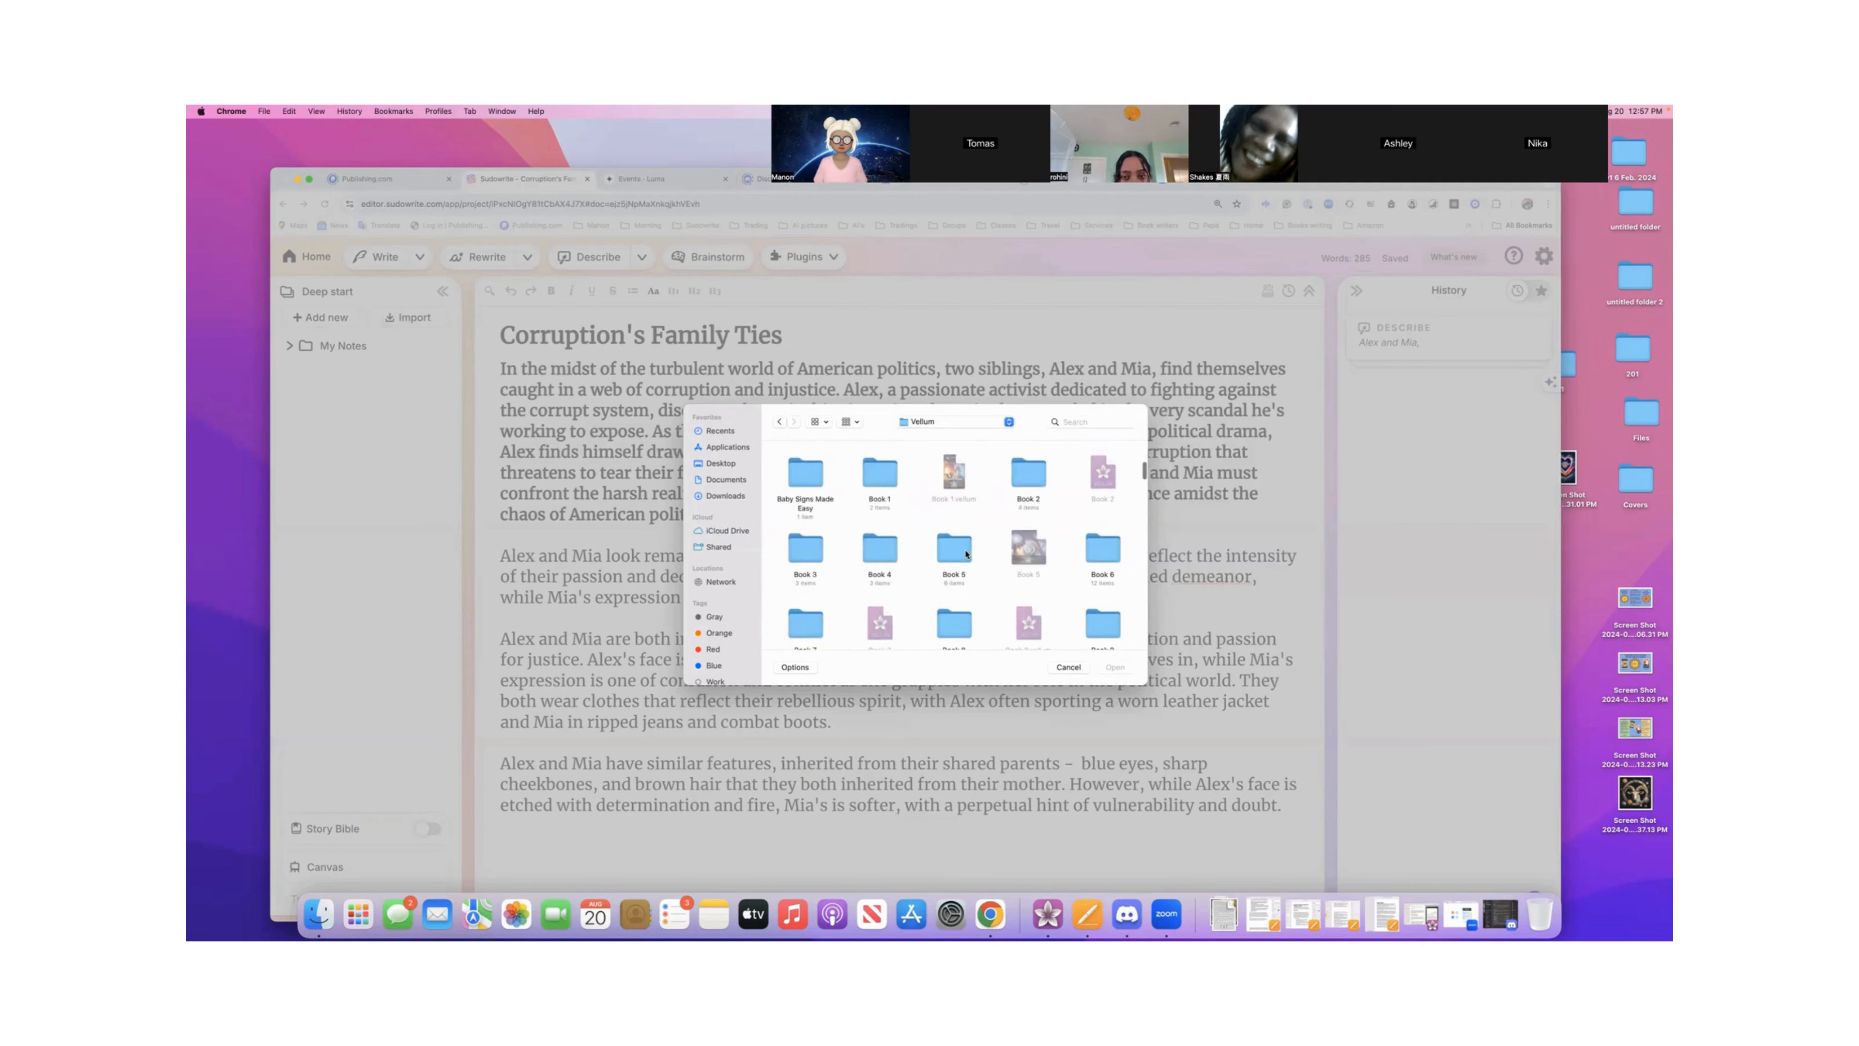
pyautogui.doubleClick(878, 481)
pyautogui.doubleClick(798, 479)
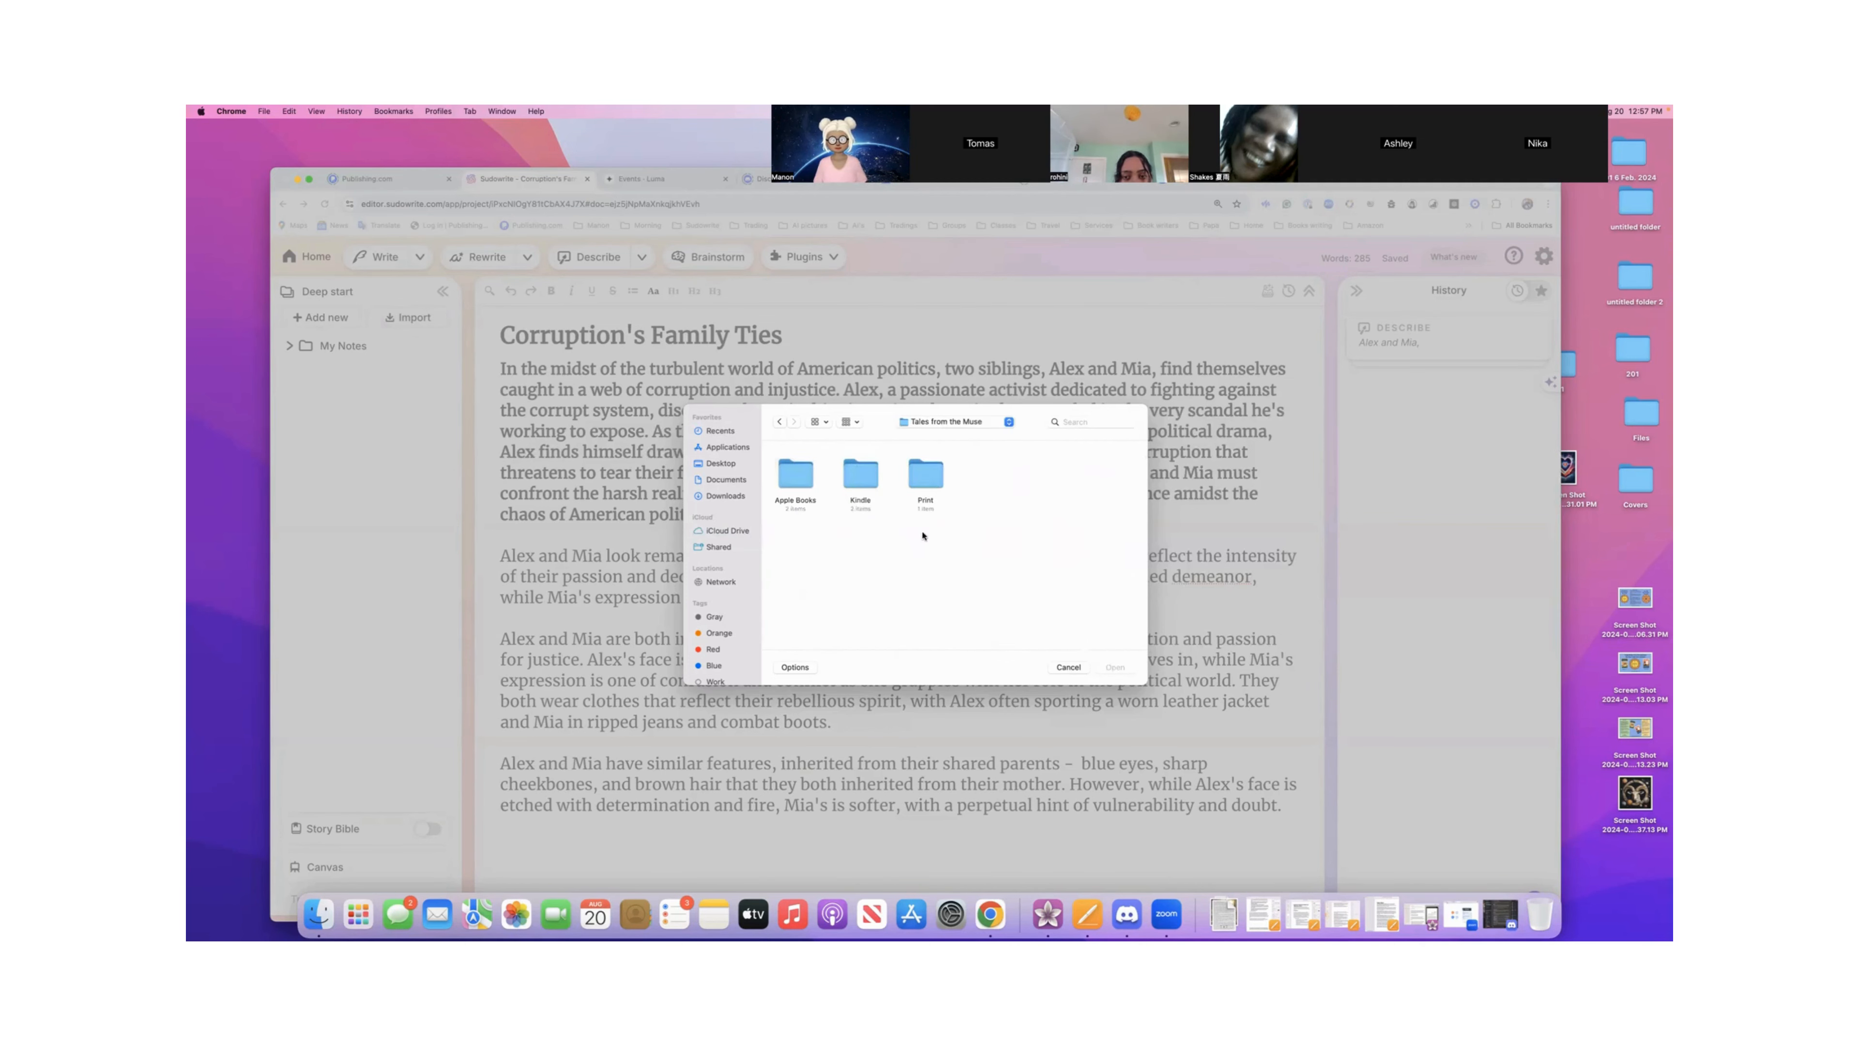
pyautogui.click(927, 480)
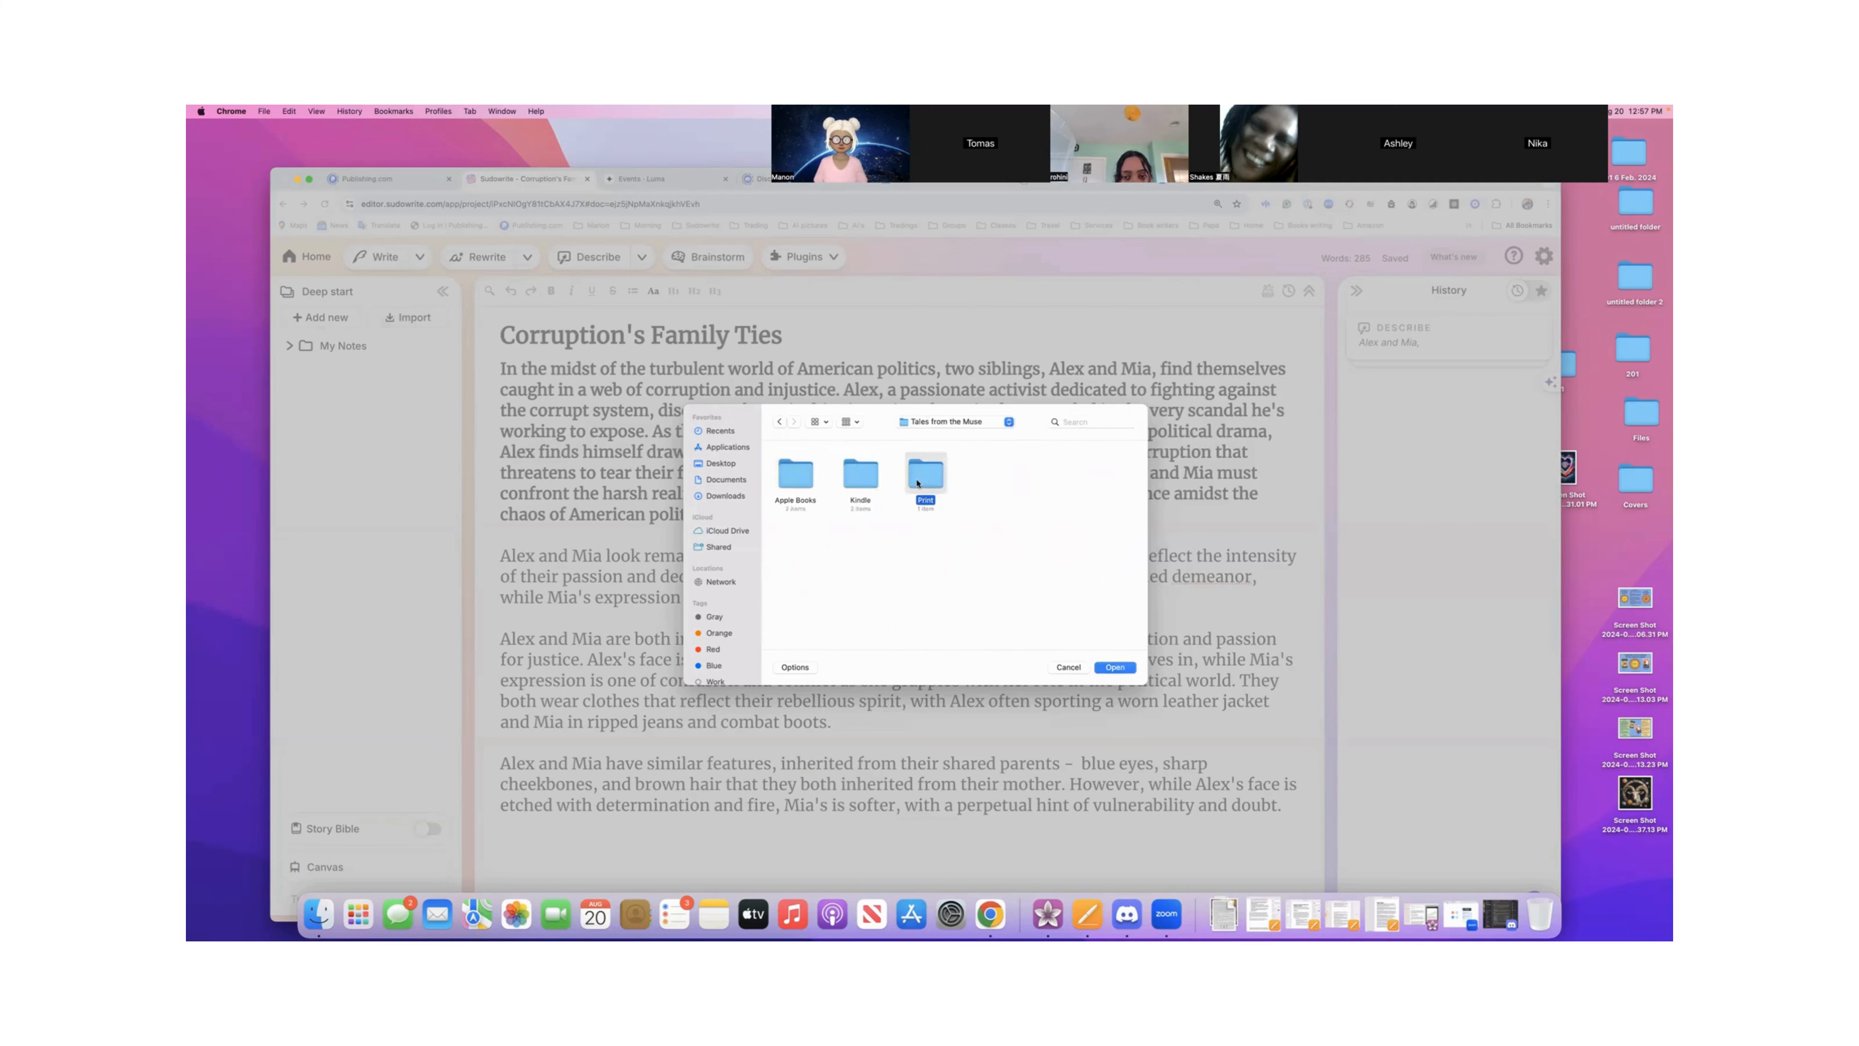
pyautogui.doubleClick(925, 484)
pyautogui.click(779, 421)
pyautogui.doubleClick(862, 480)
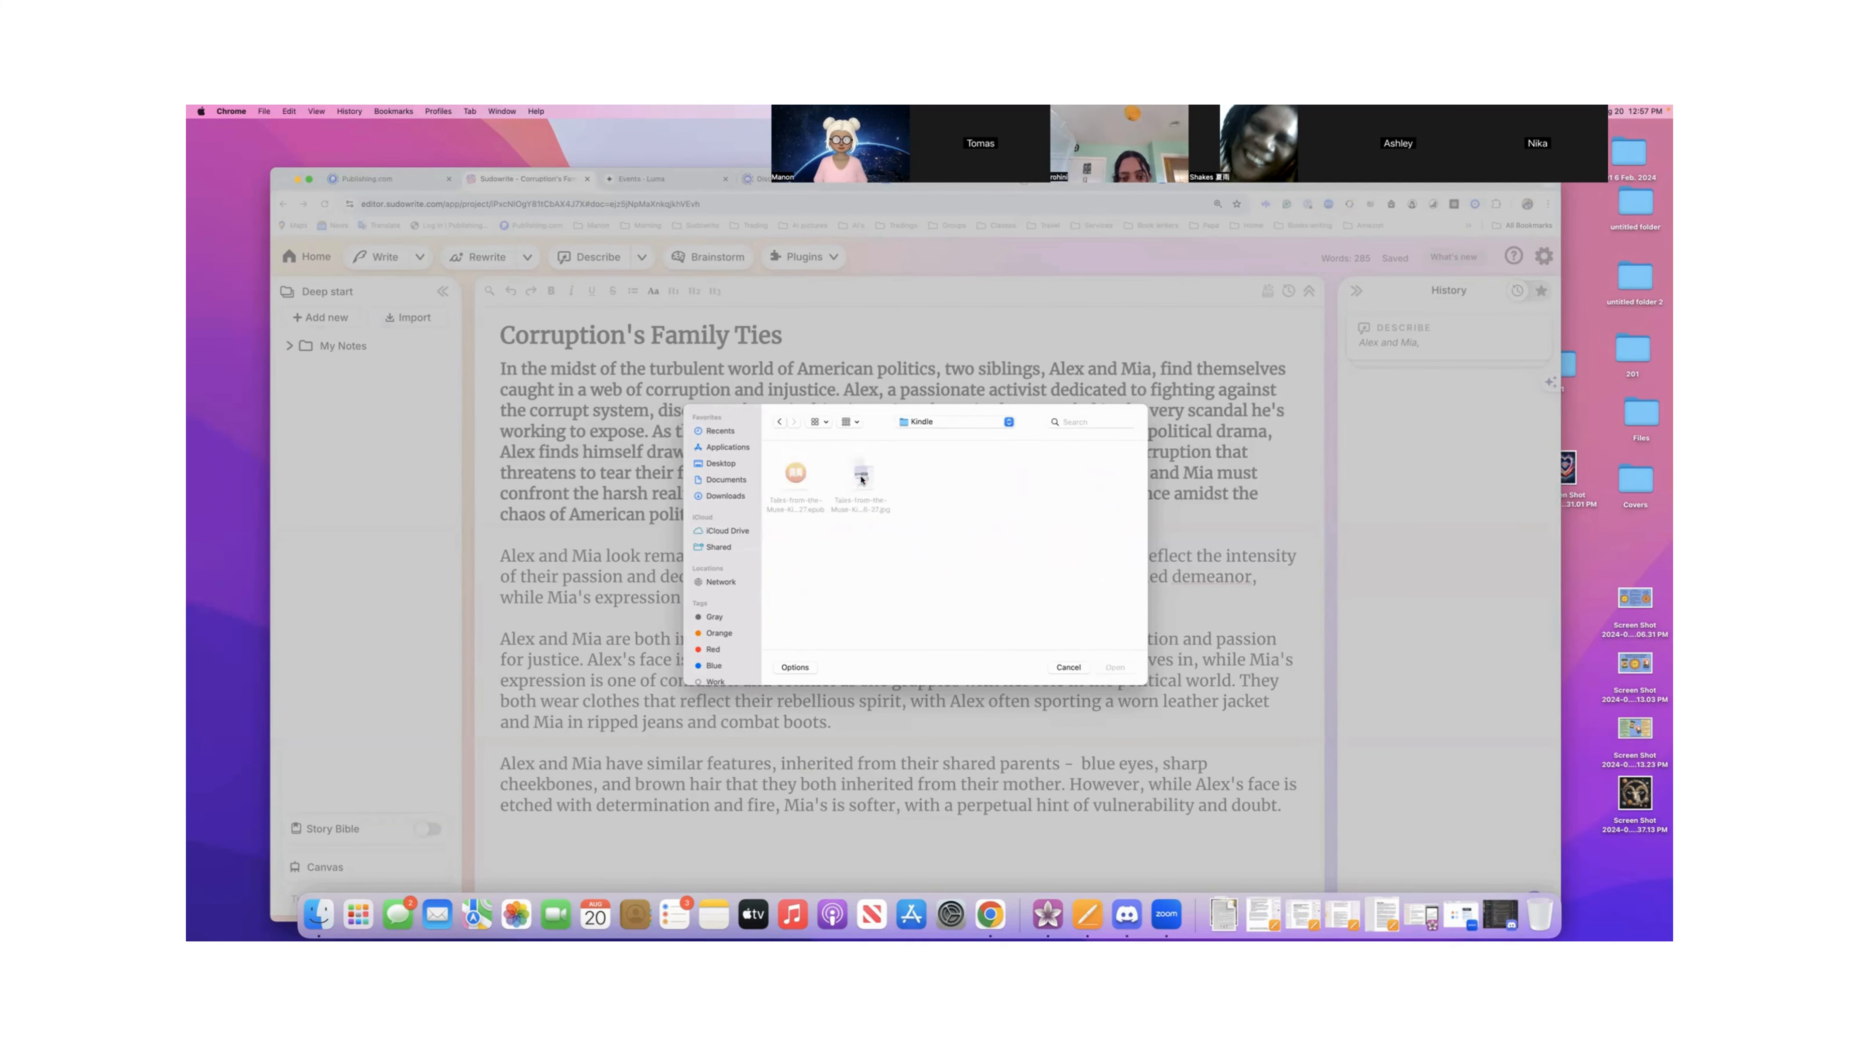
pyautogui.click(779, 421)
pyautogui.click(795, 476)
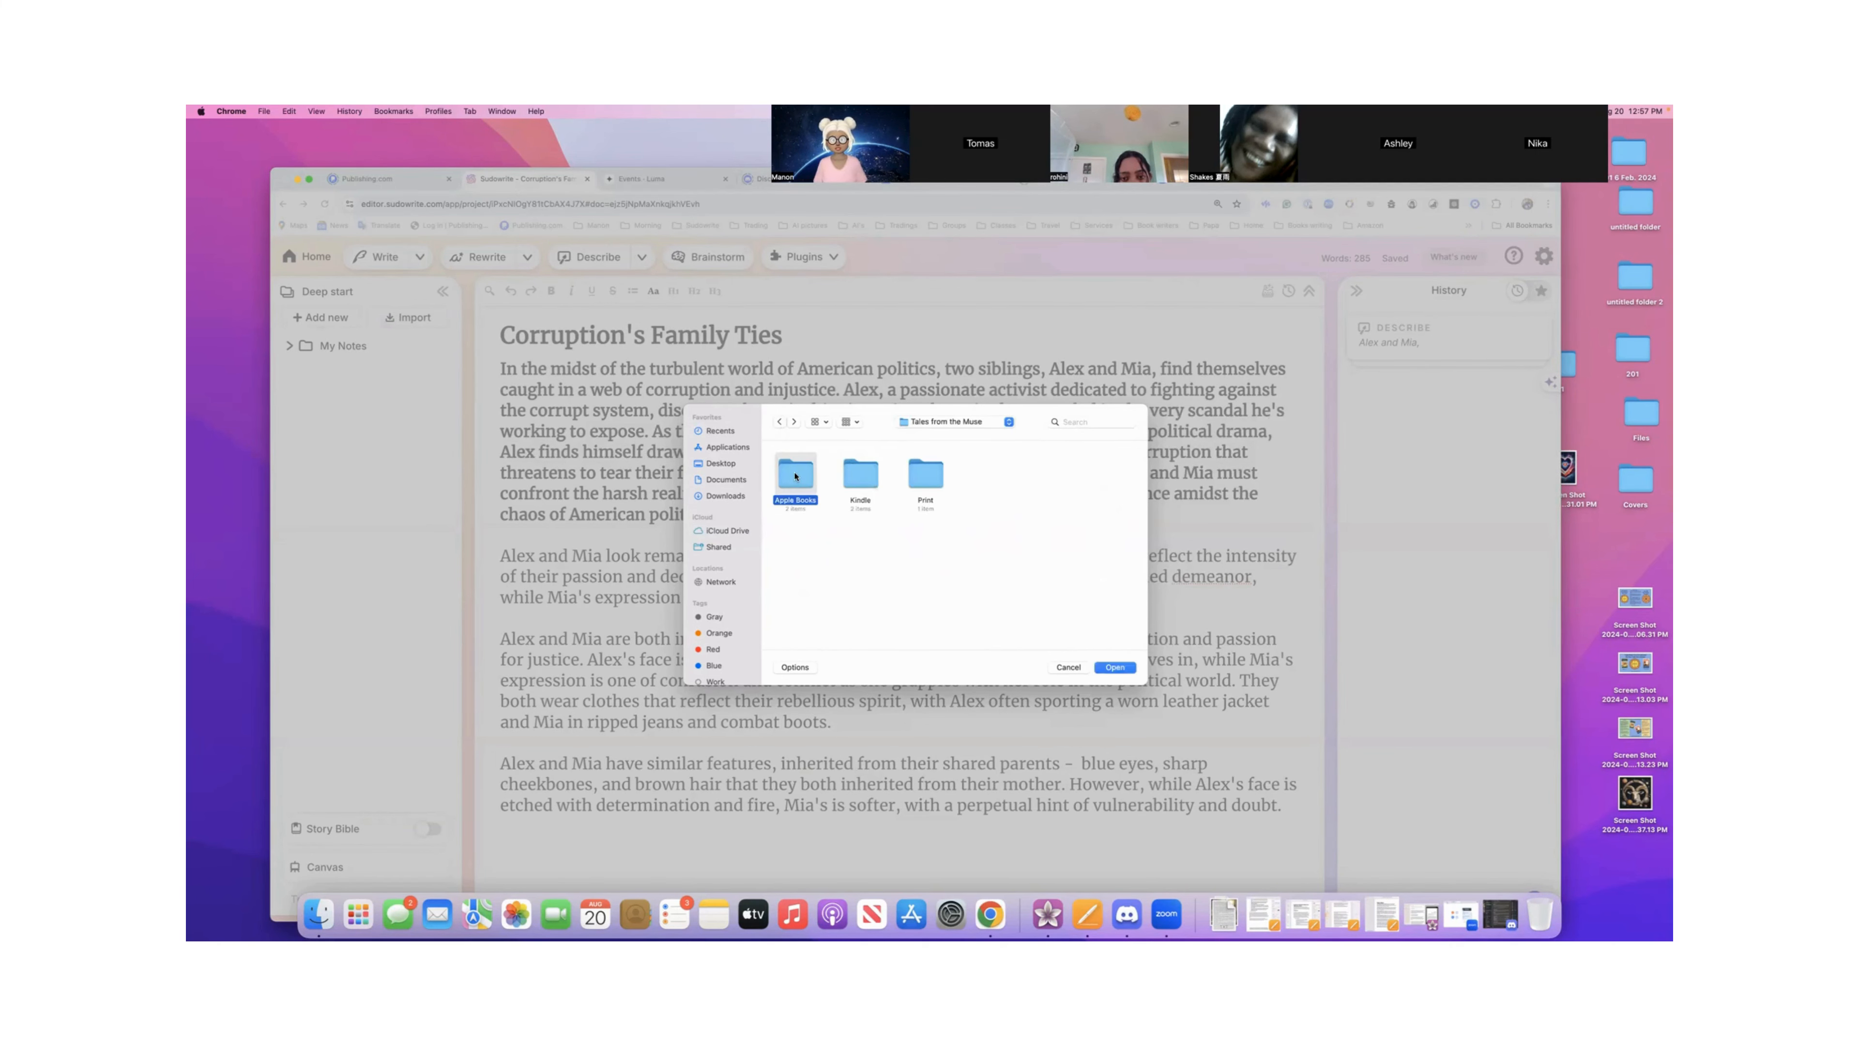
pyautogui.doubleClick(796, 474)
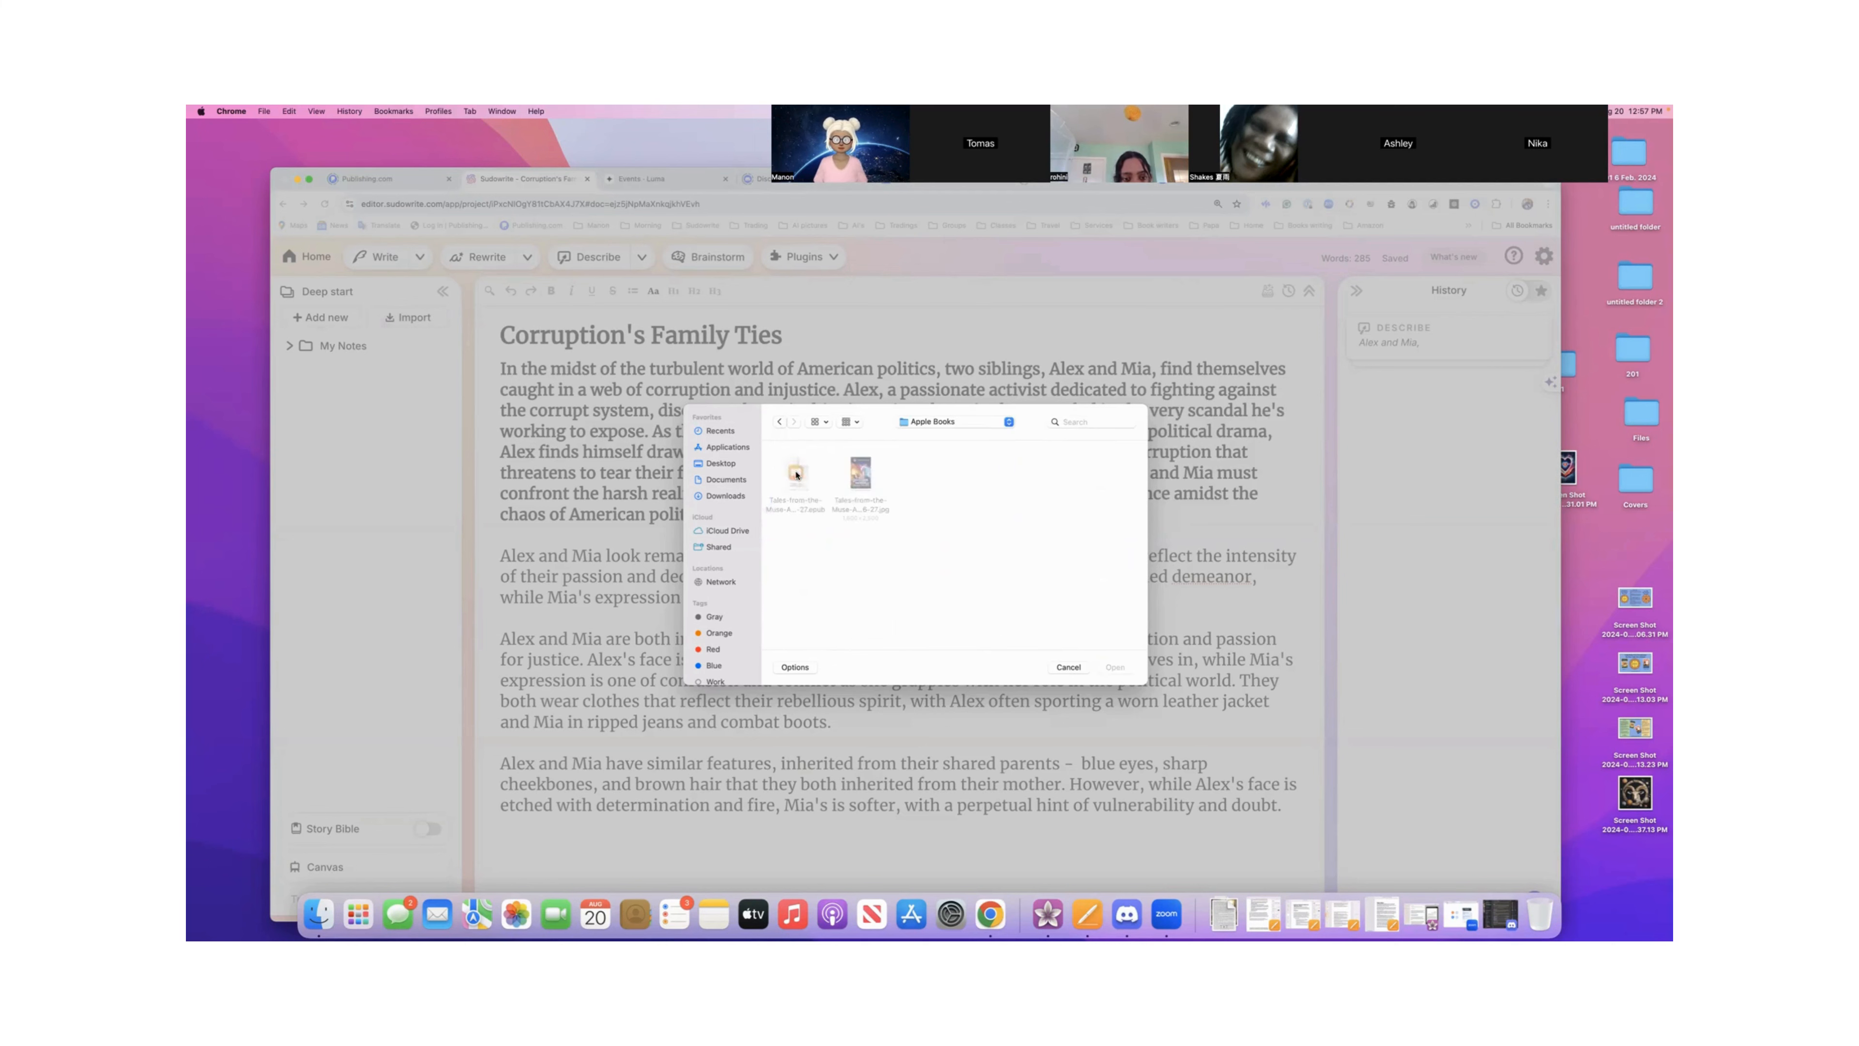
pyautogui.click(780, 422)
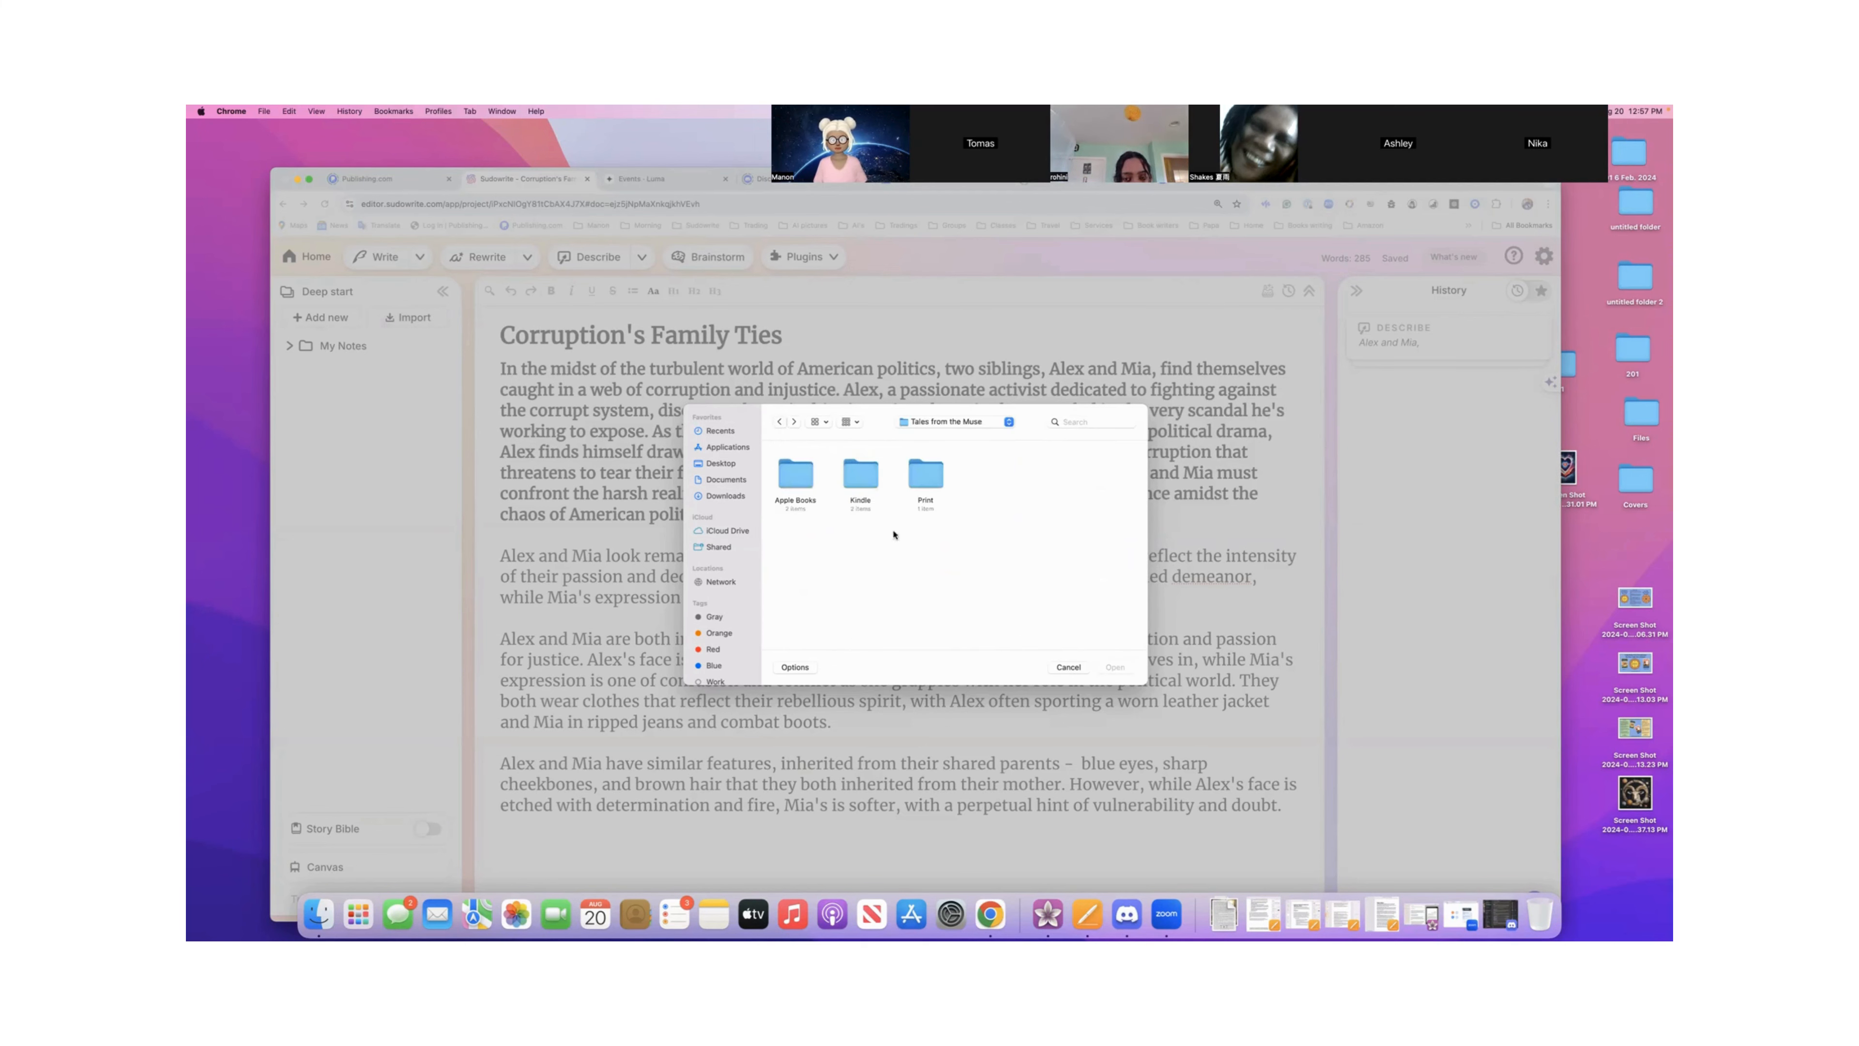
pyautogui.click(779, 423)
pyautogui.click(779, 422)
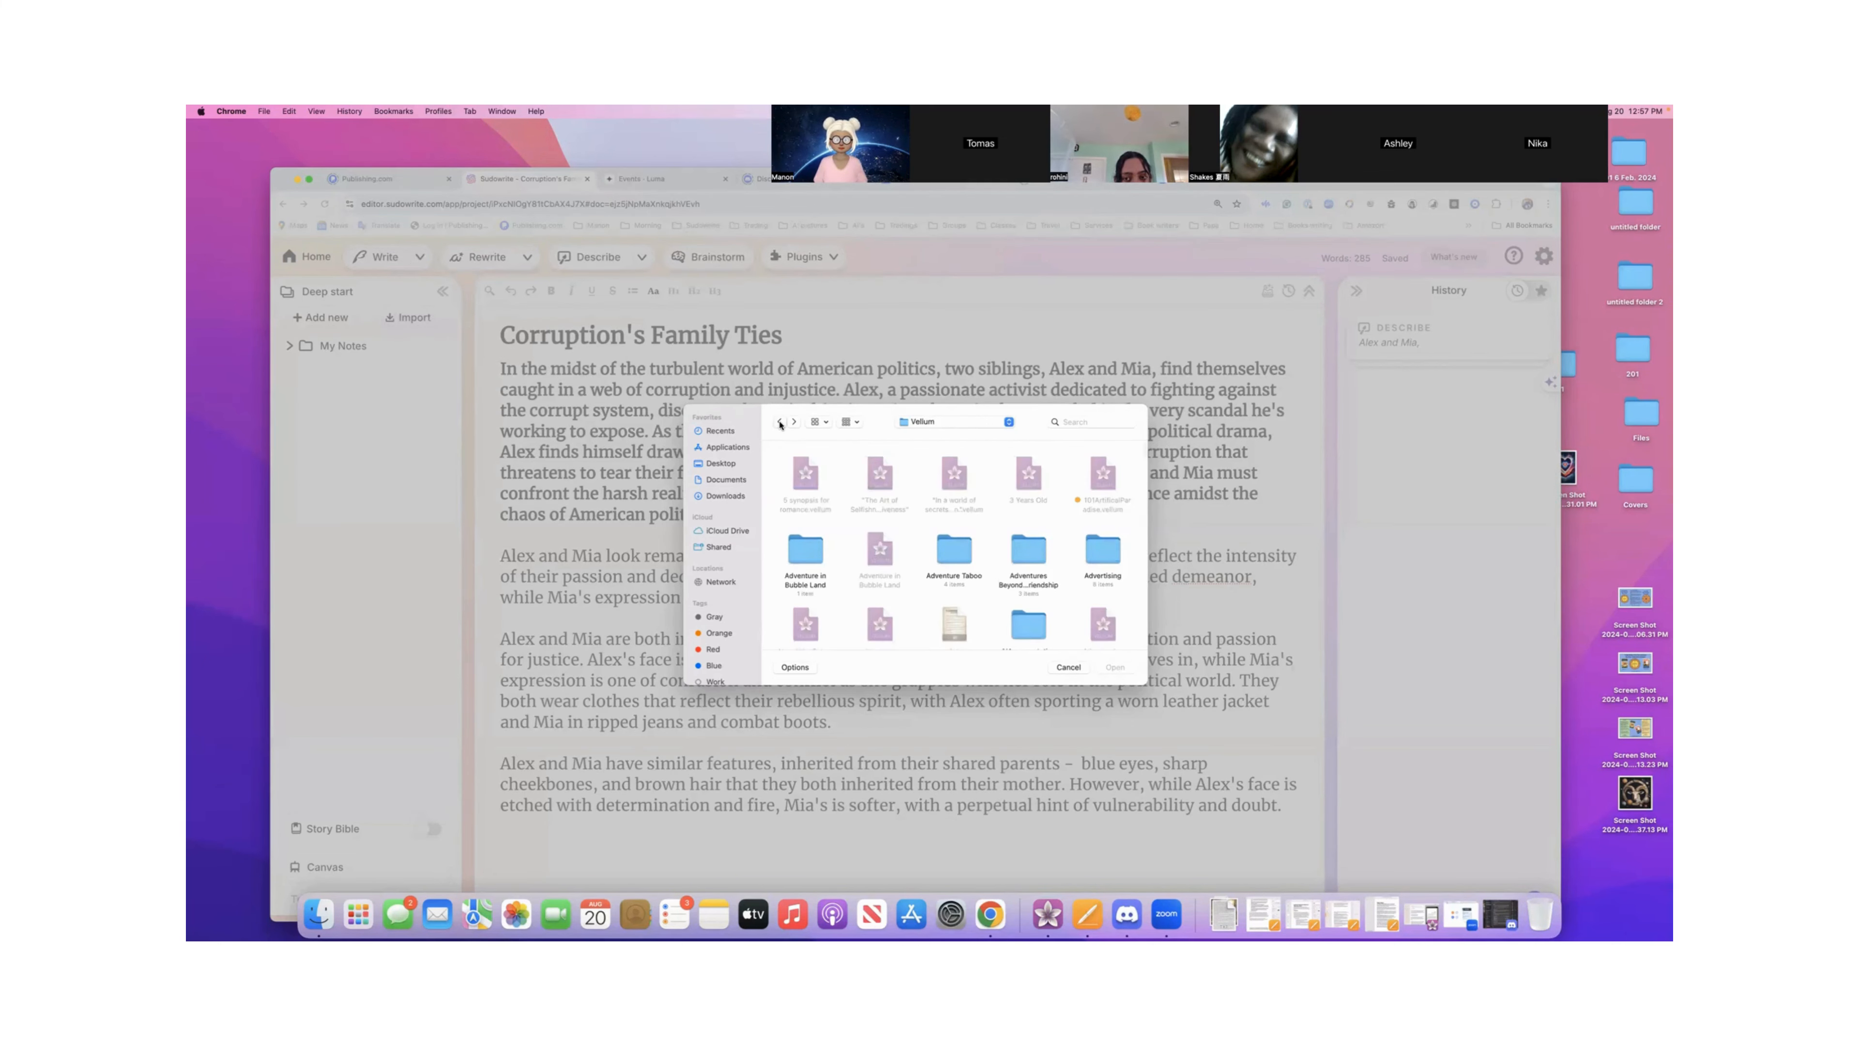
# - Import the Clockwork steampunk fairytale RTF file from the Vellum folder into the project
pyautogui.scroll(-5, 889, 578)
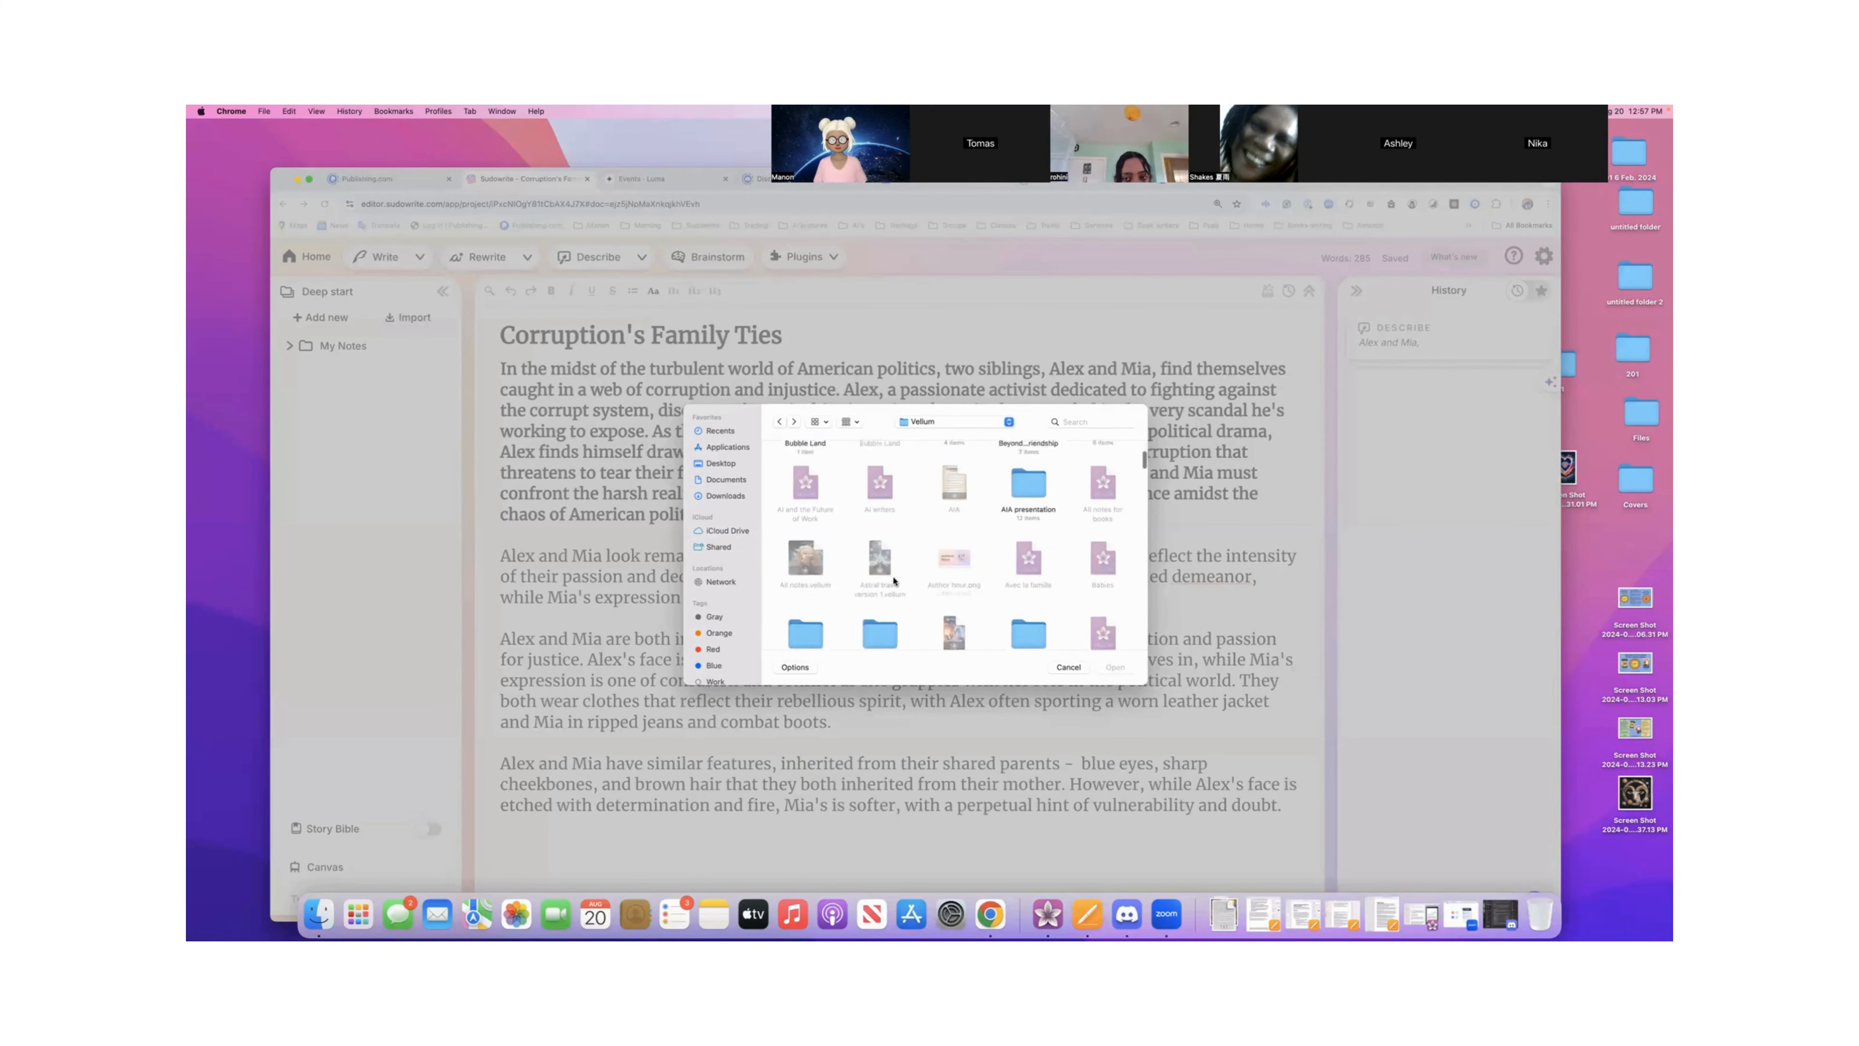
pyautogui.scroll(-3, 893, 580)
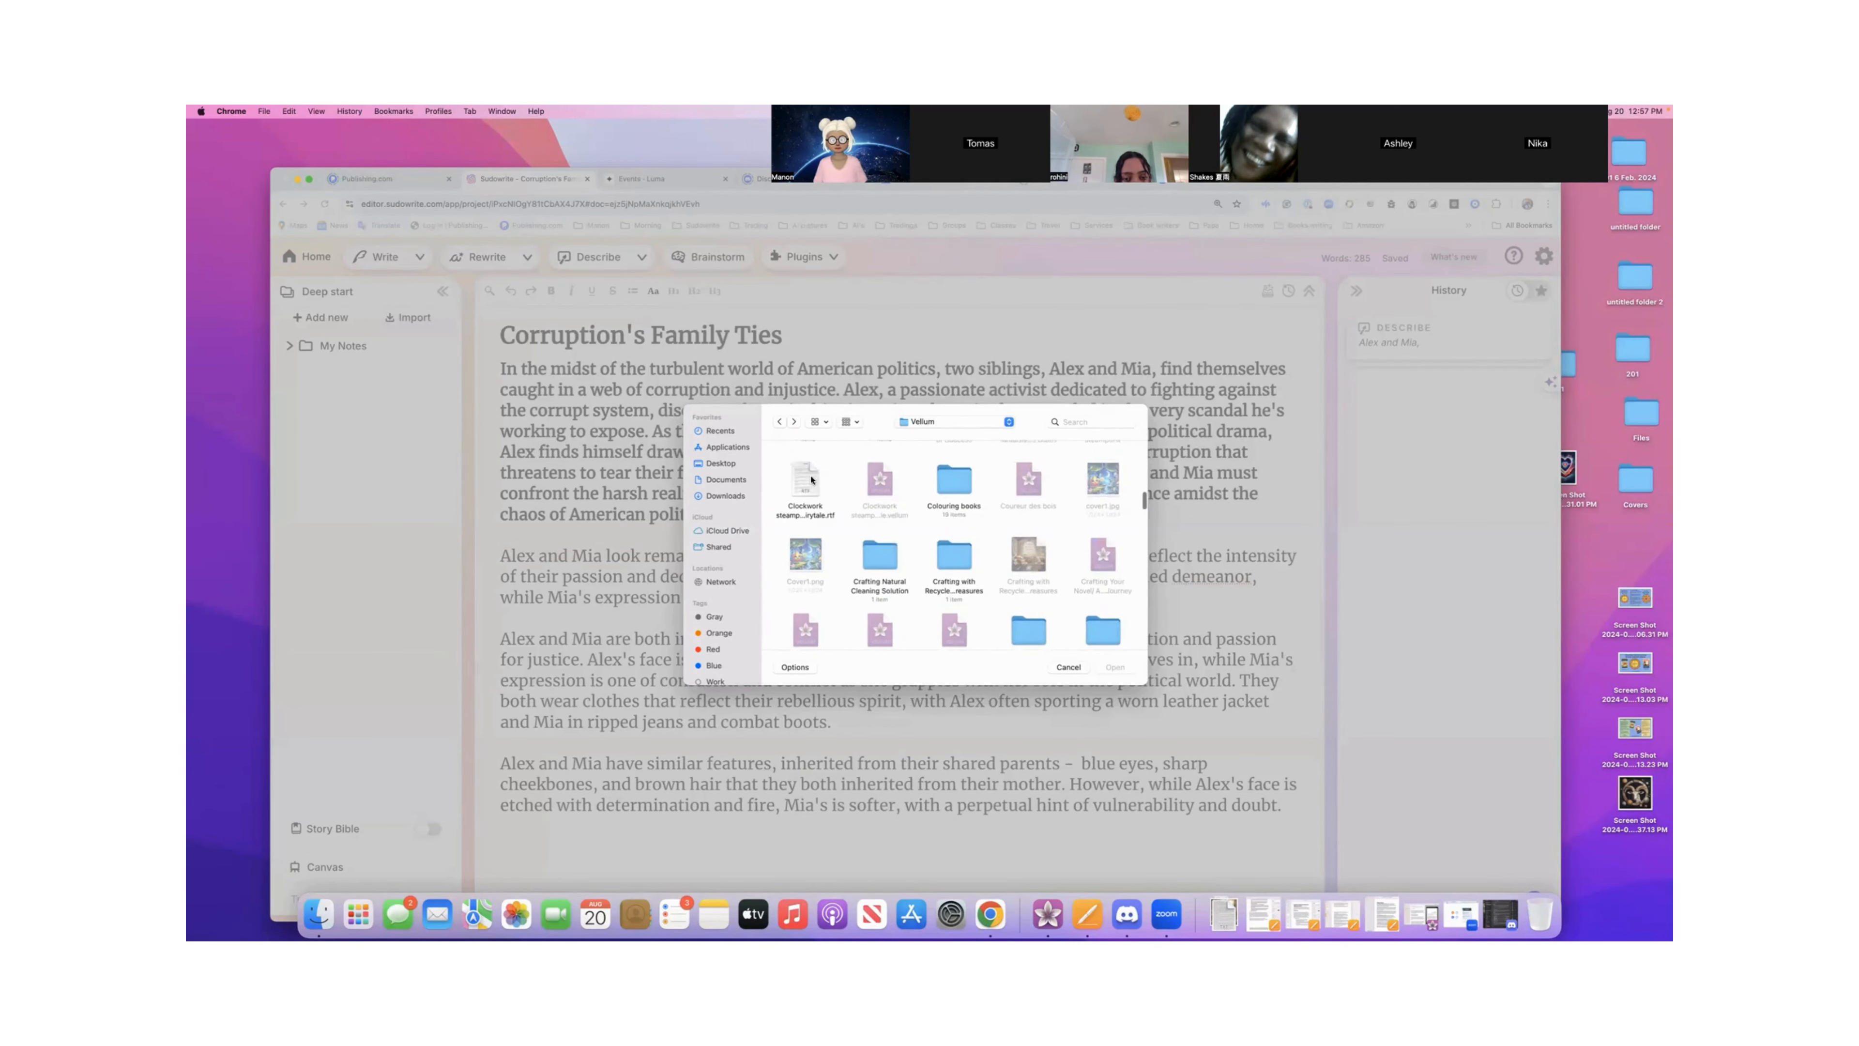
pyautogui.click(803, 486)
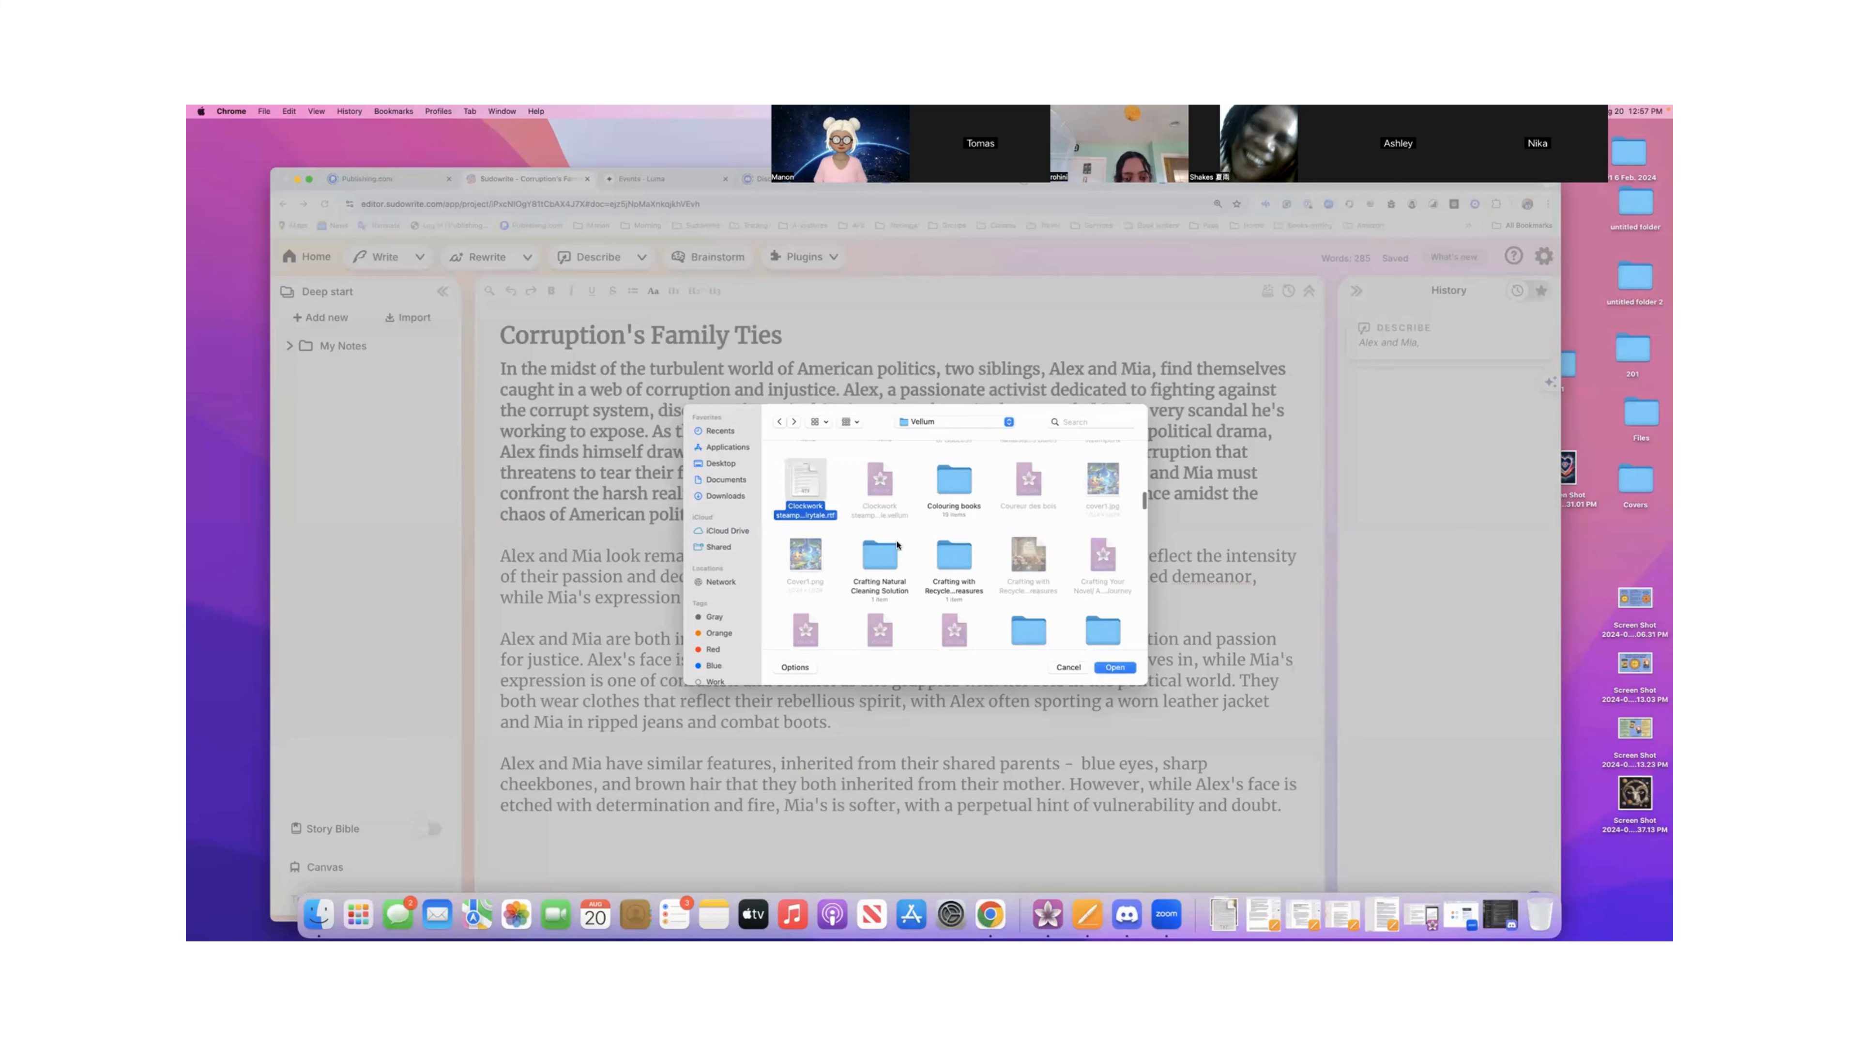
pyautogui.click(1114, 667)
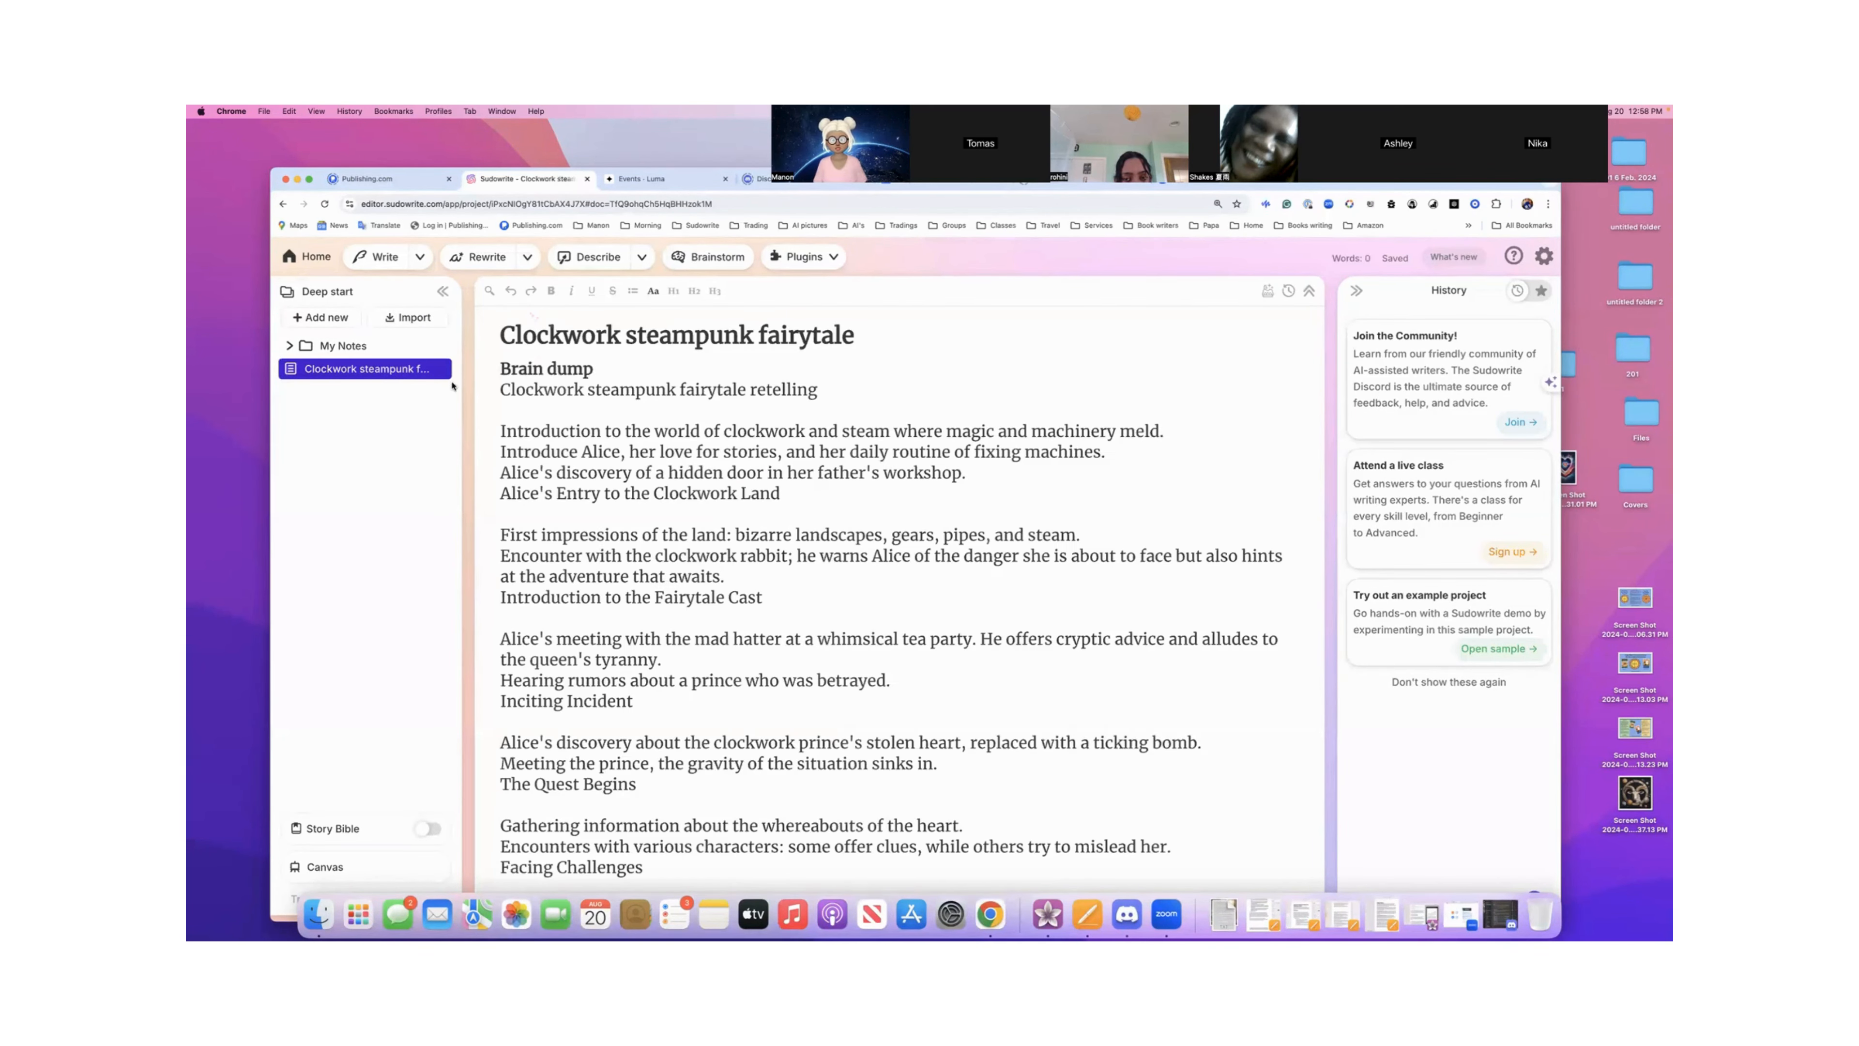
# - Look through the imported "Clockwork steampunk fairytale" document down to the Chapter 1 synopsis, and return to its beginning
pyautogui.scroll(-3, 630, 366)
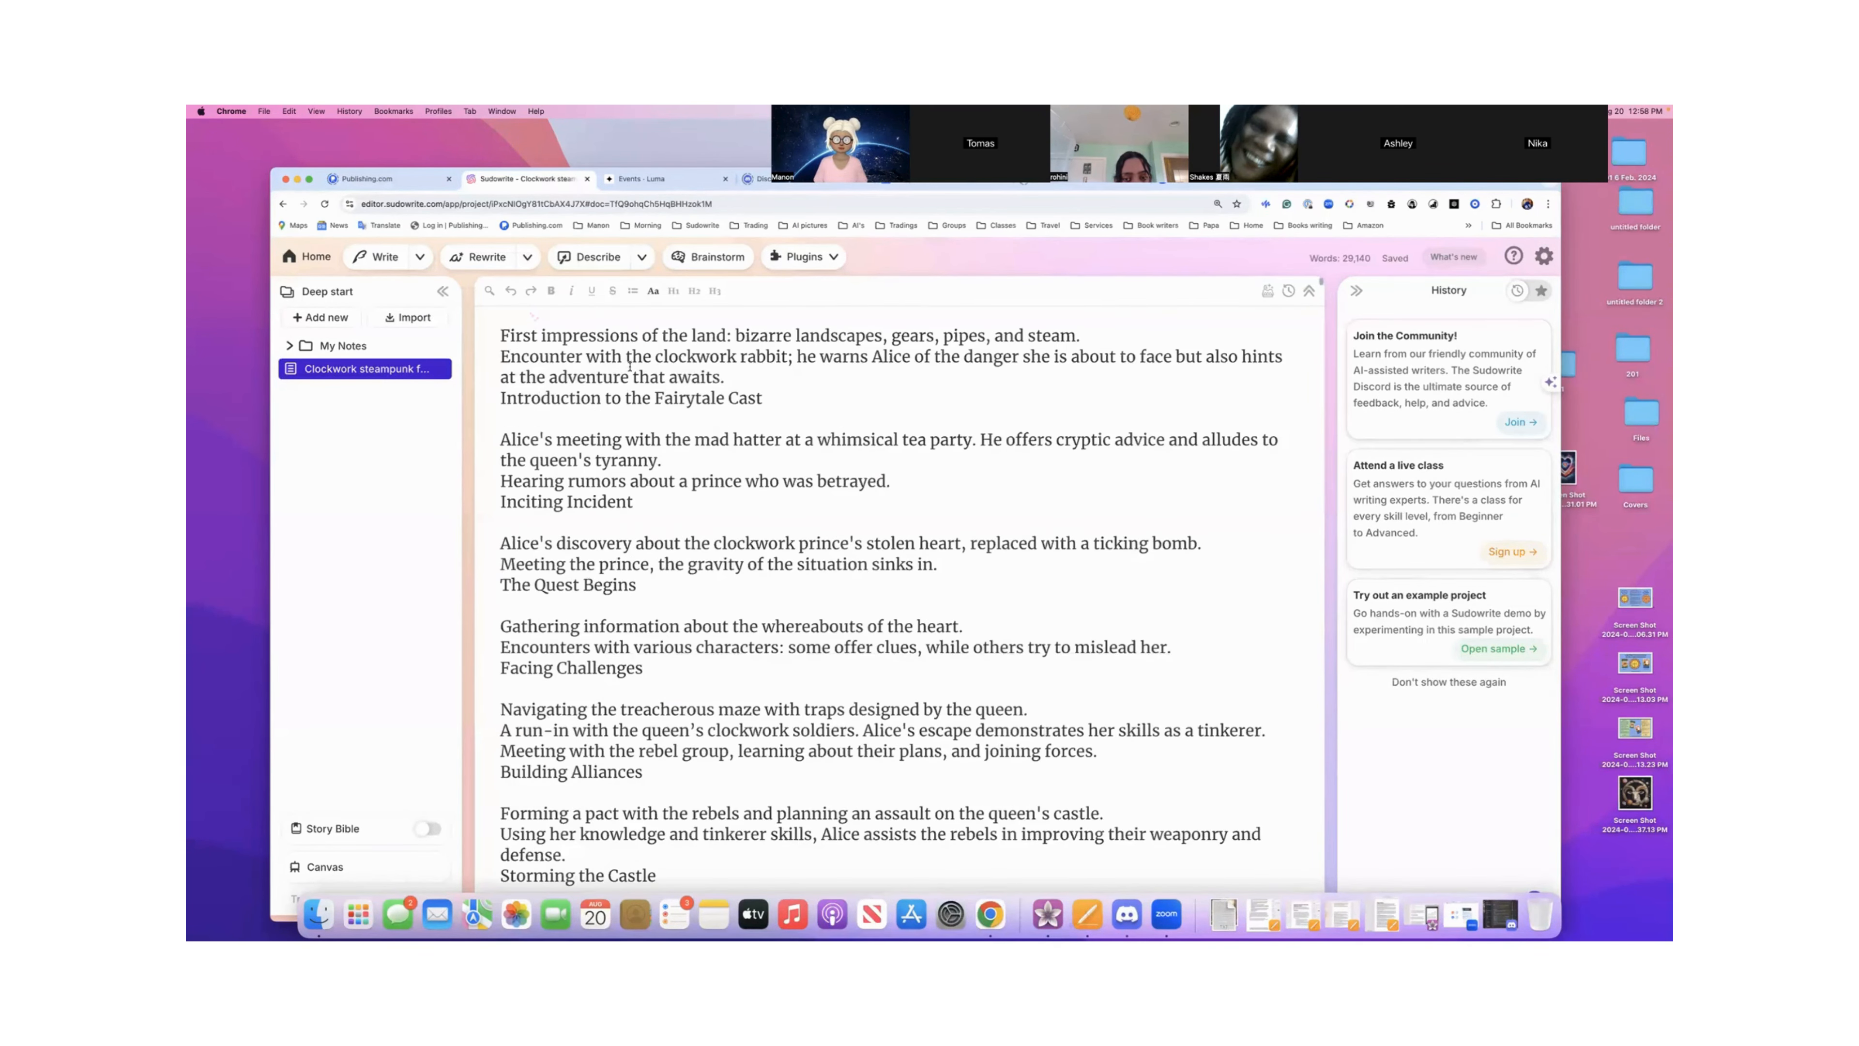
pyautogui.scroll(-10, 629, 366)
pyautogui.scroll(-15, 630, 365)
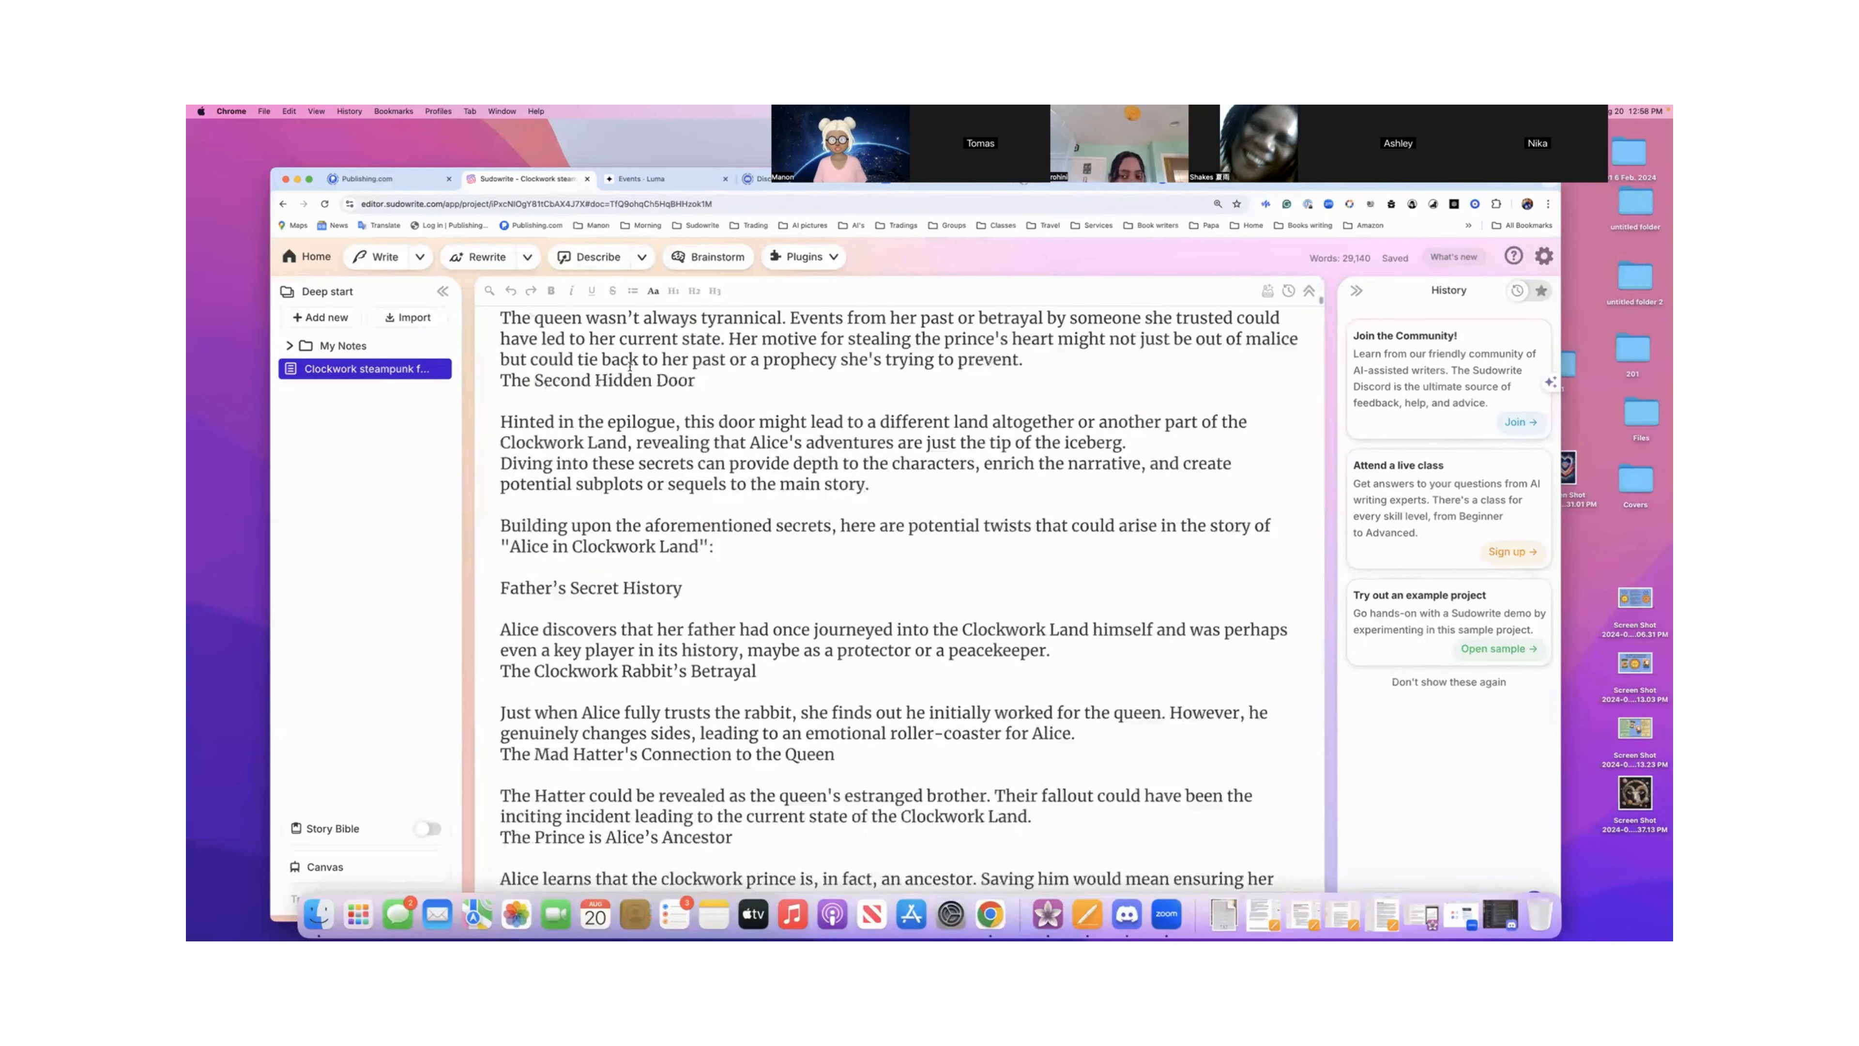
pyautogui.scroll(-15, 630, 366)
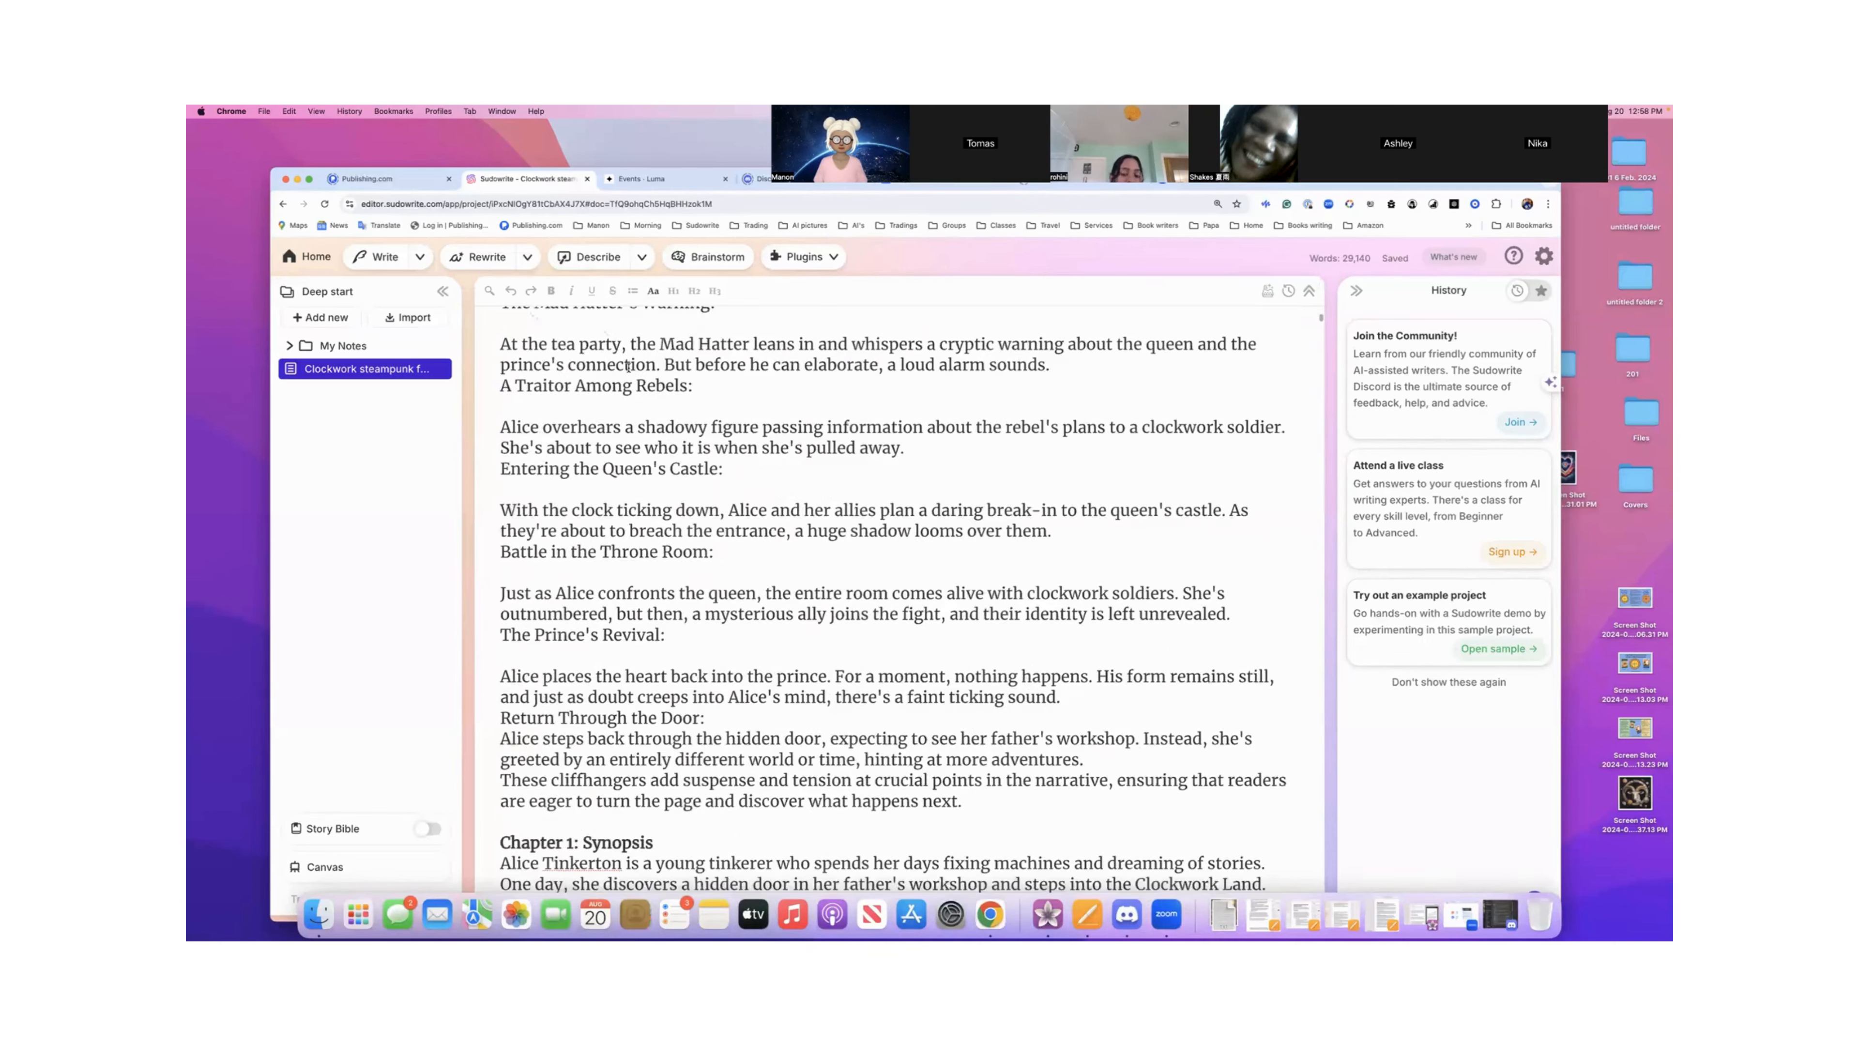
pyautogui.scroll(12, 627, 372)
pyautogui.scroll(20, 627, 372)
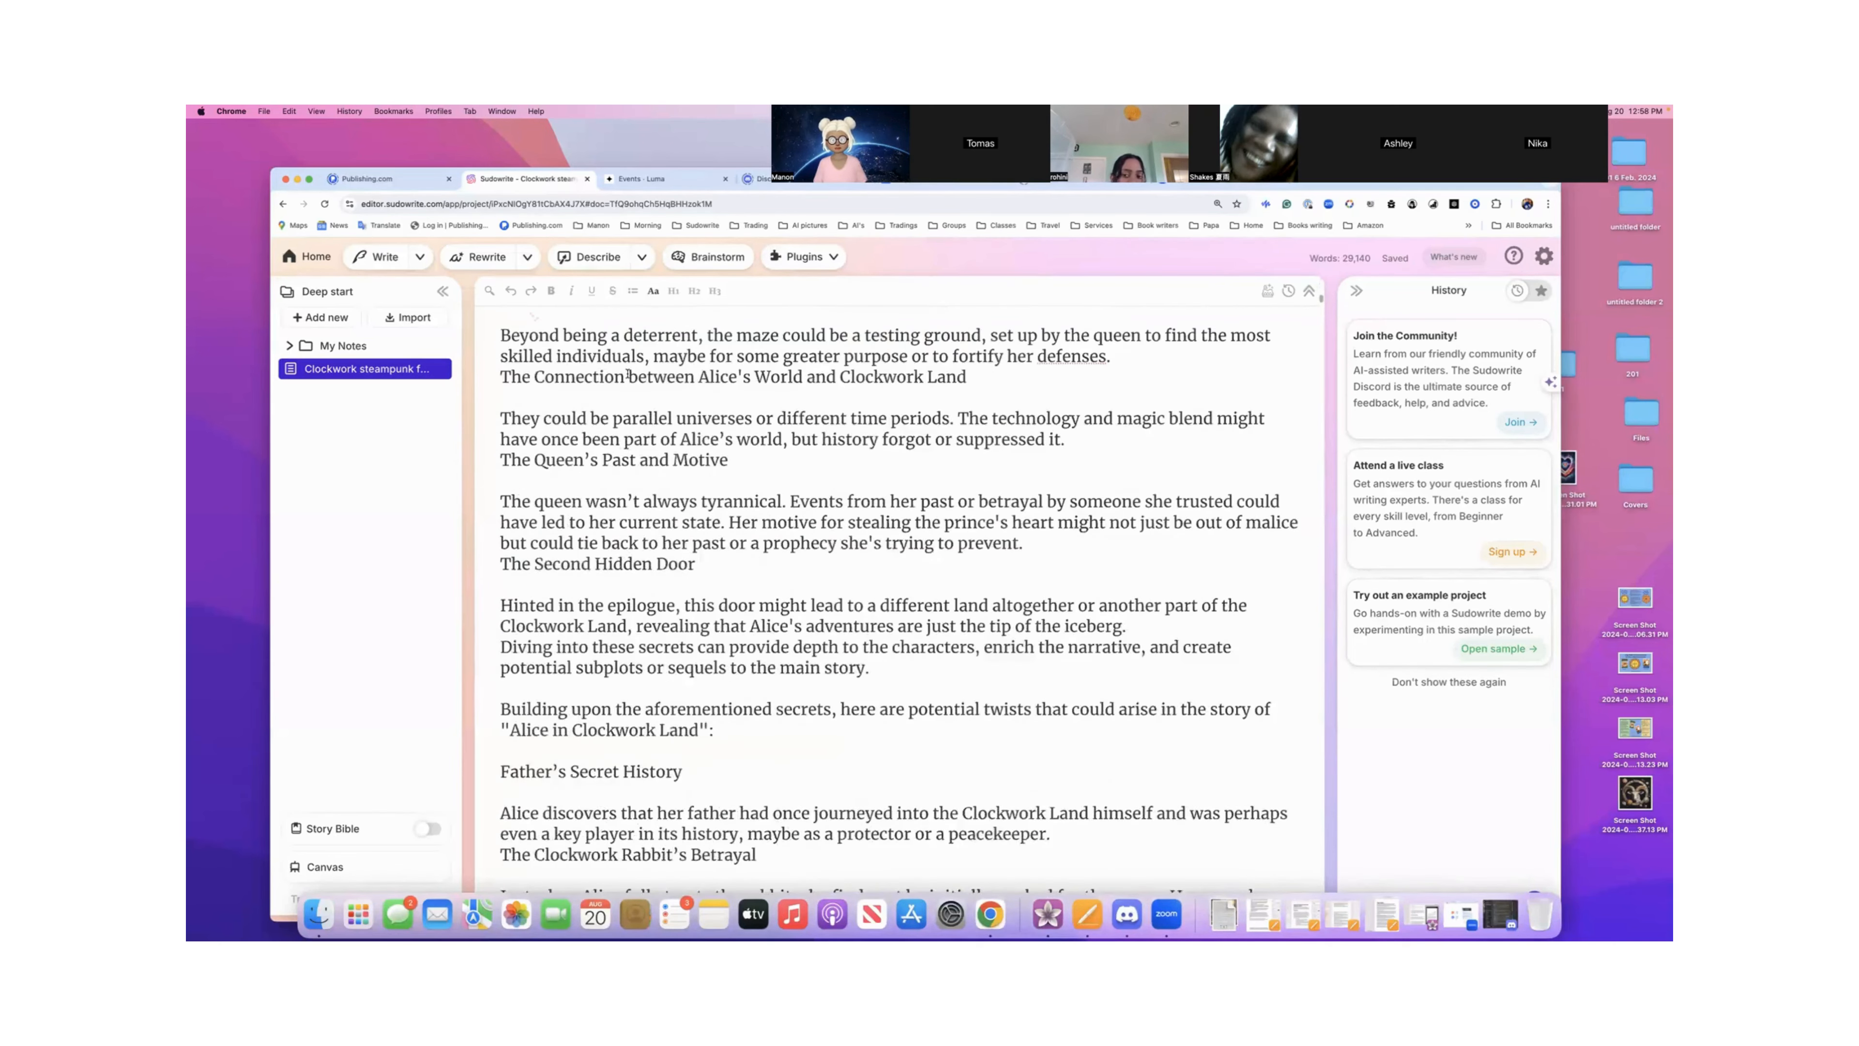
pyautogui.scroll(3, 628, 373)
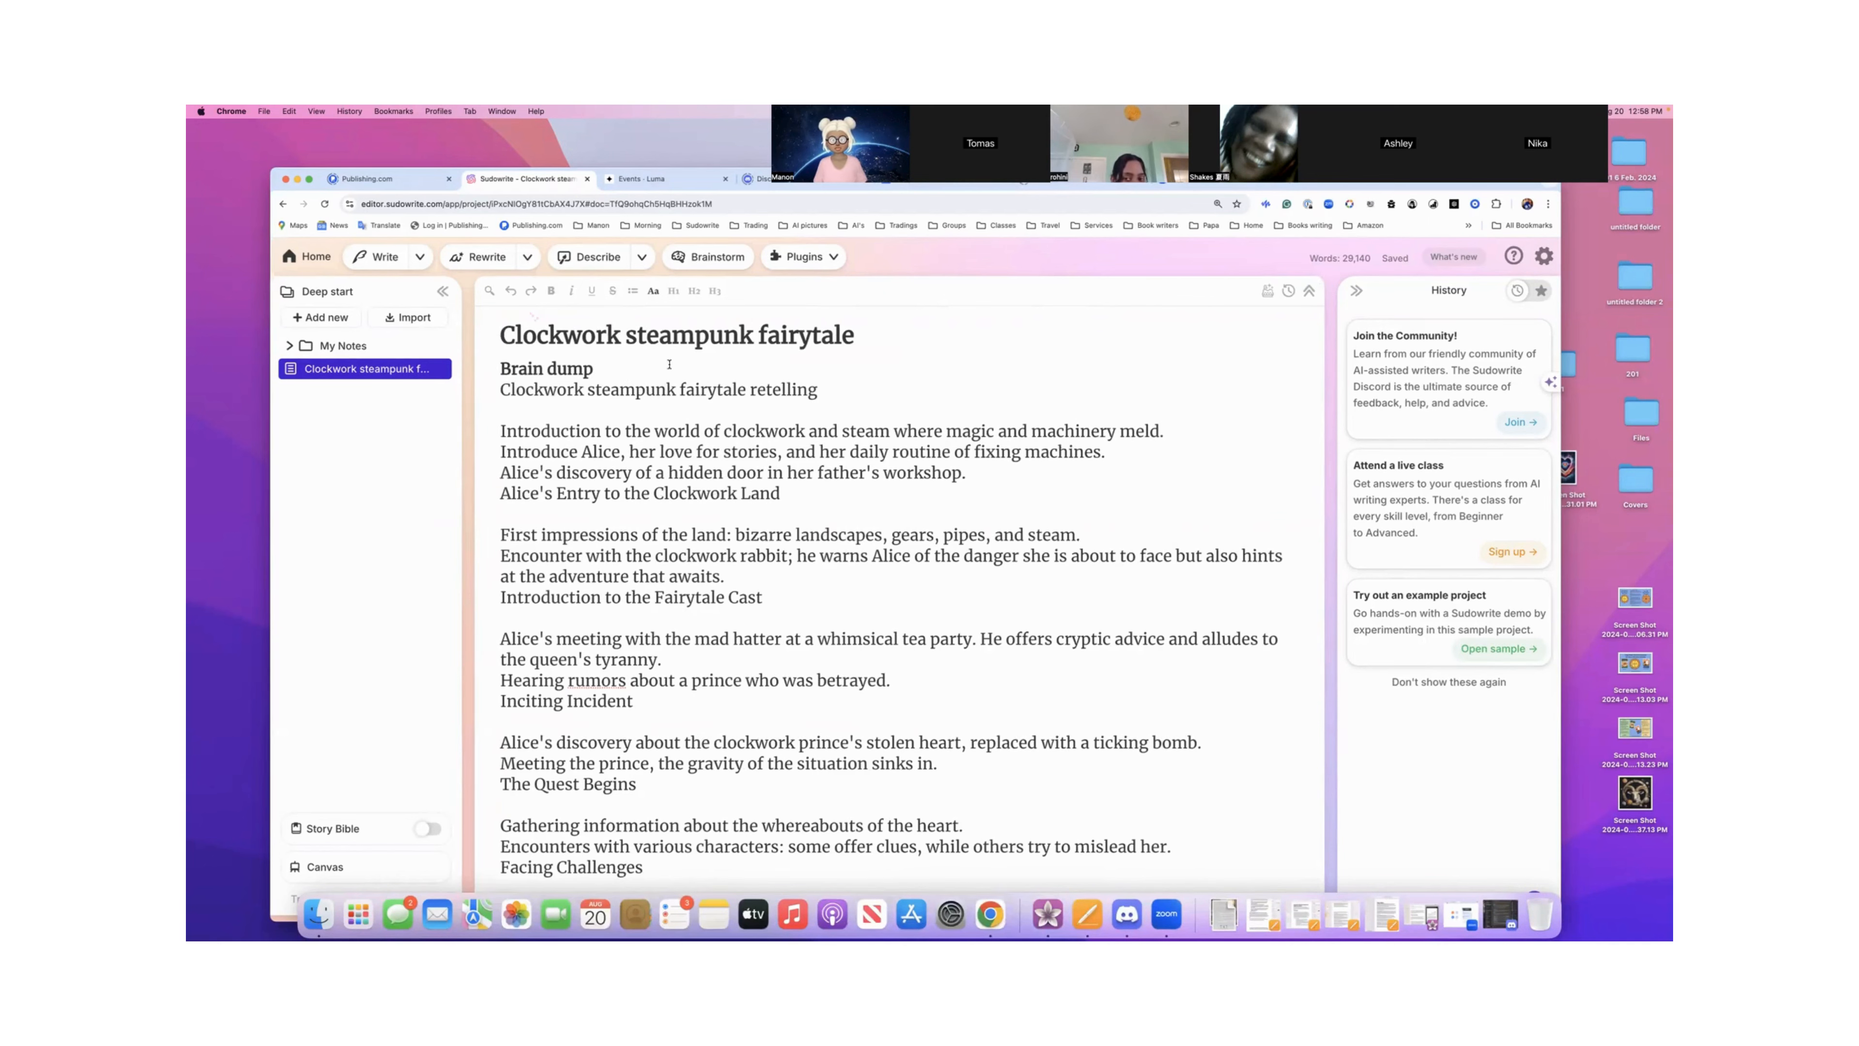
# - Visualize the passage from "Alice's meeting with the mad hatter" through "Inciting Incident", and open the generated image for saving
pyautogui.moveTo(511, 428); pyautogui.dragTo(812, 498)
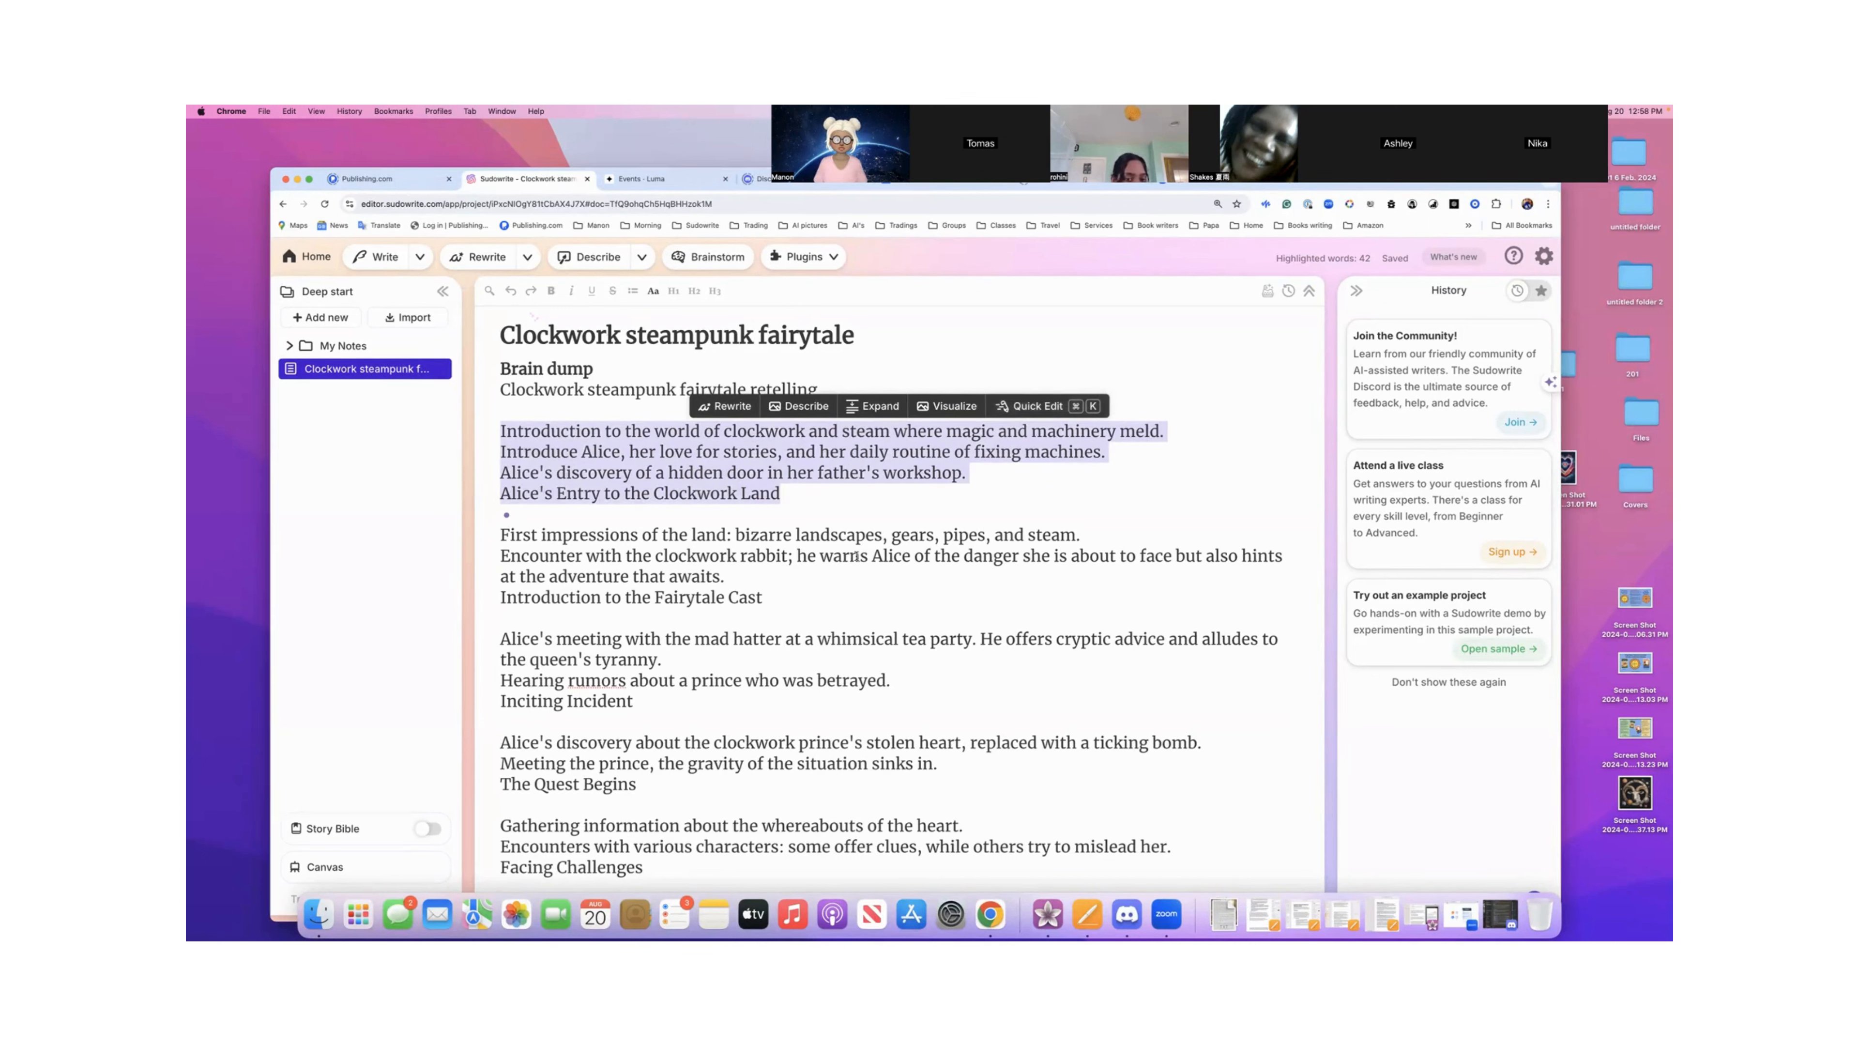
pyautogui.click(807, 636)
pyautogui.moveTo(502, 639); pyautogui.dragTo(678, 711)
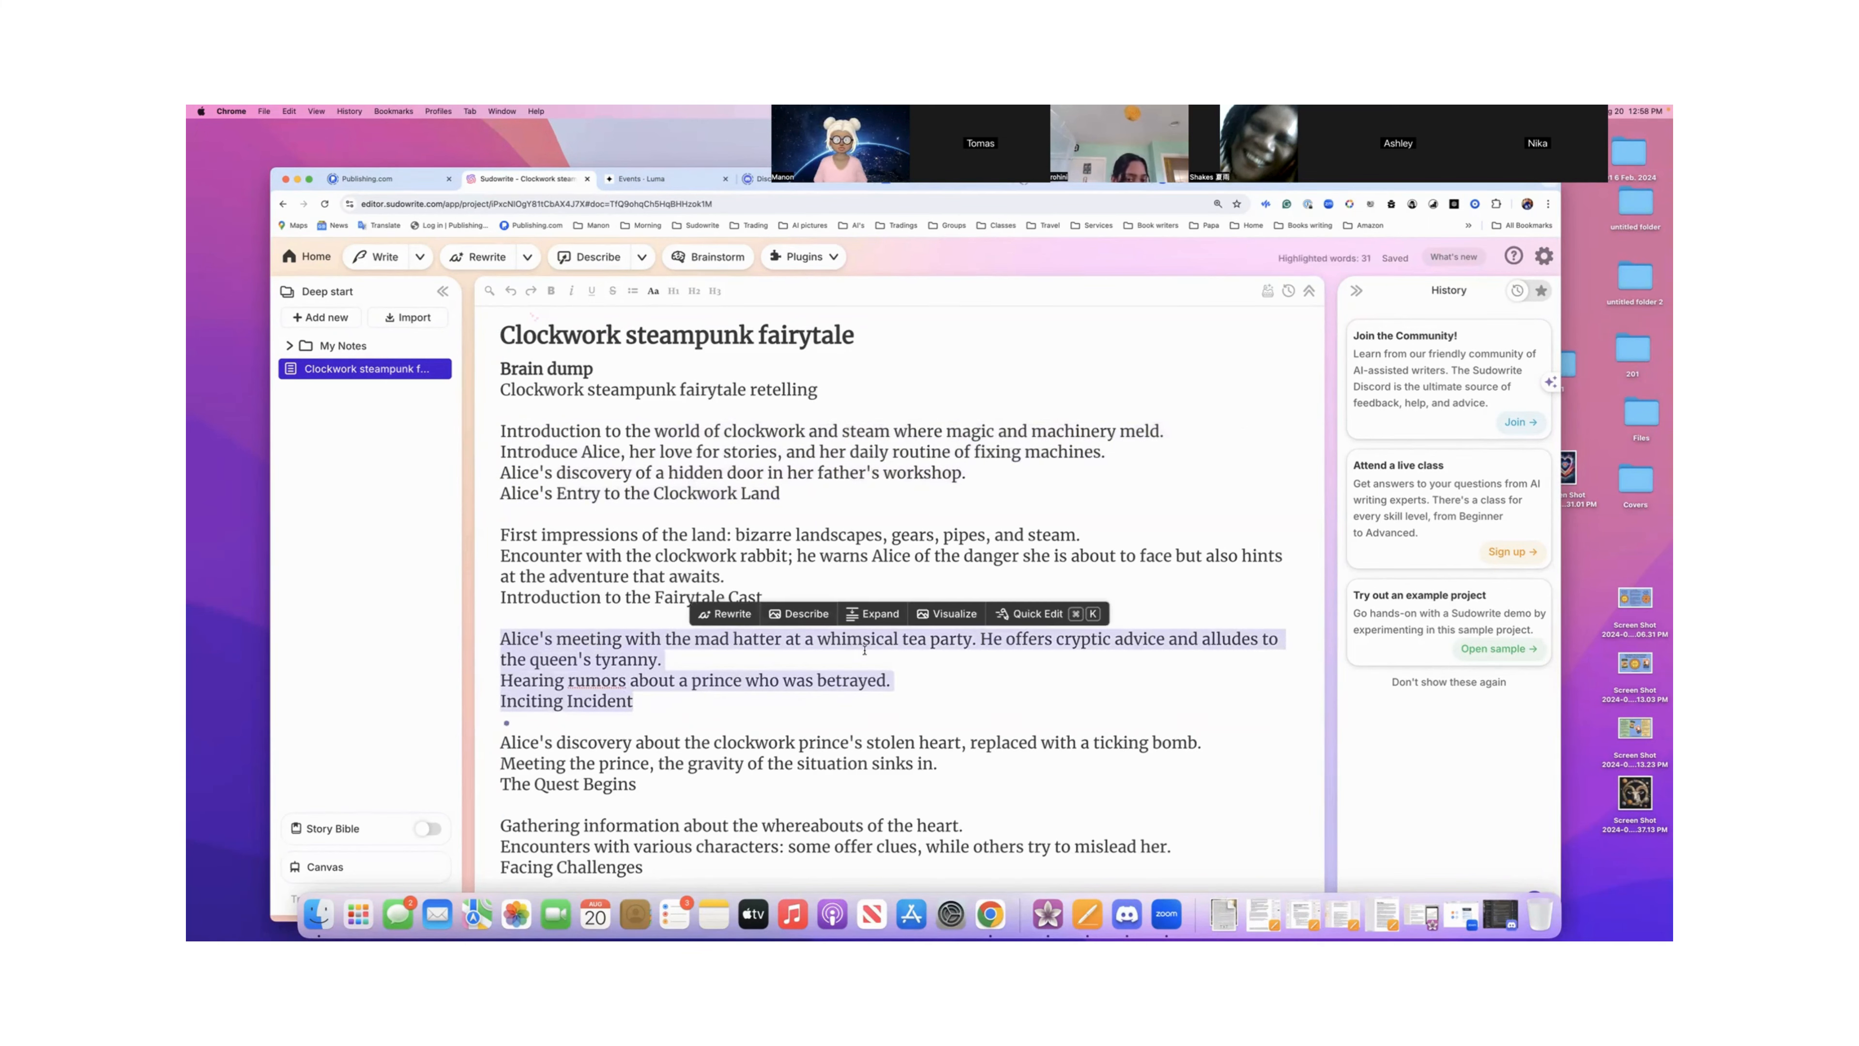
pyautogui.click(944, 615)
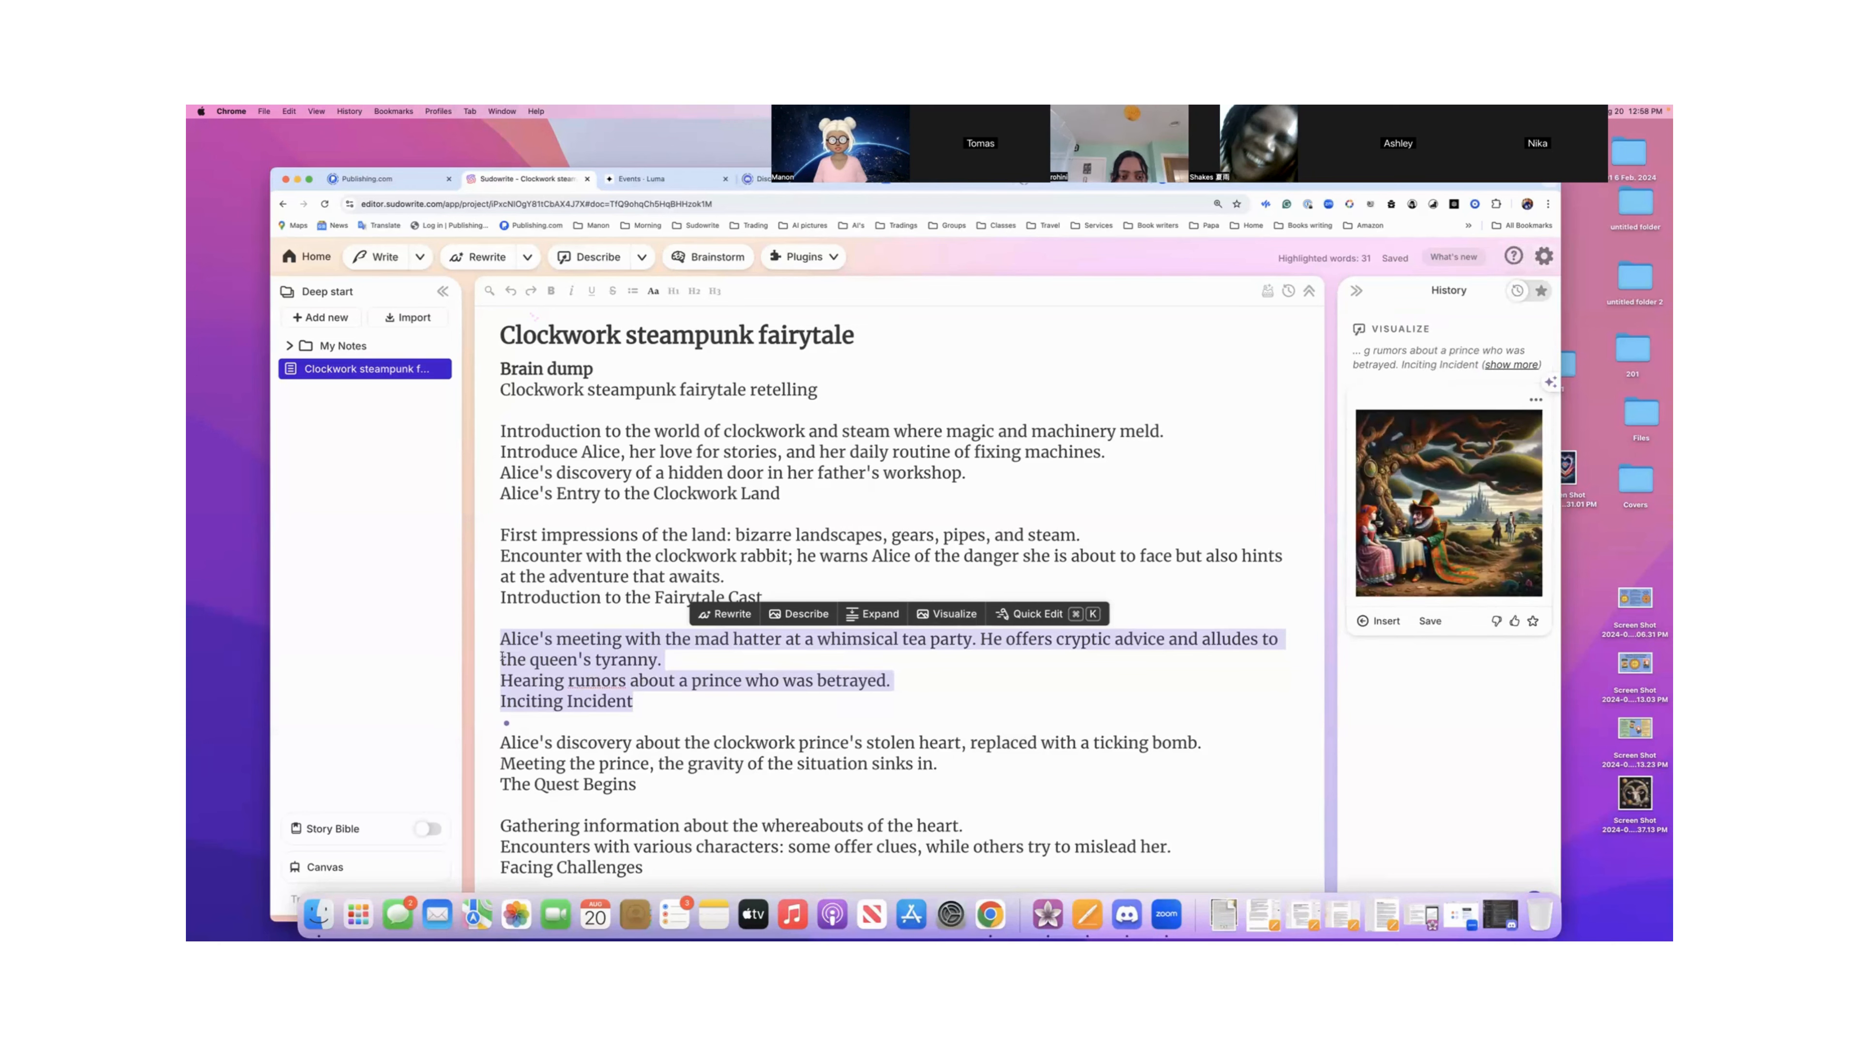
pyautogui.moveTo(490, 631); pyautogui.dragTo(805, 714)
pyautogui.click(1428, 621)
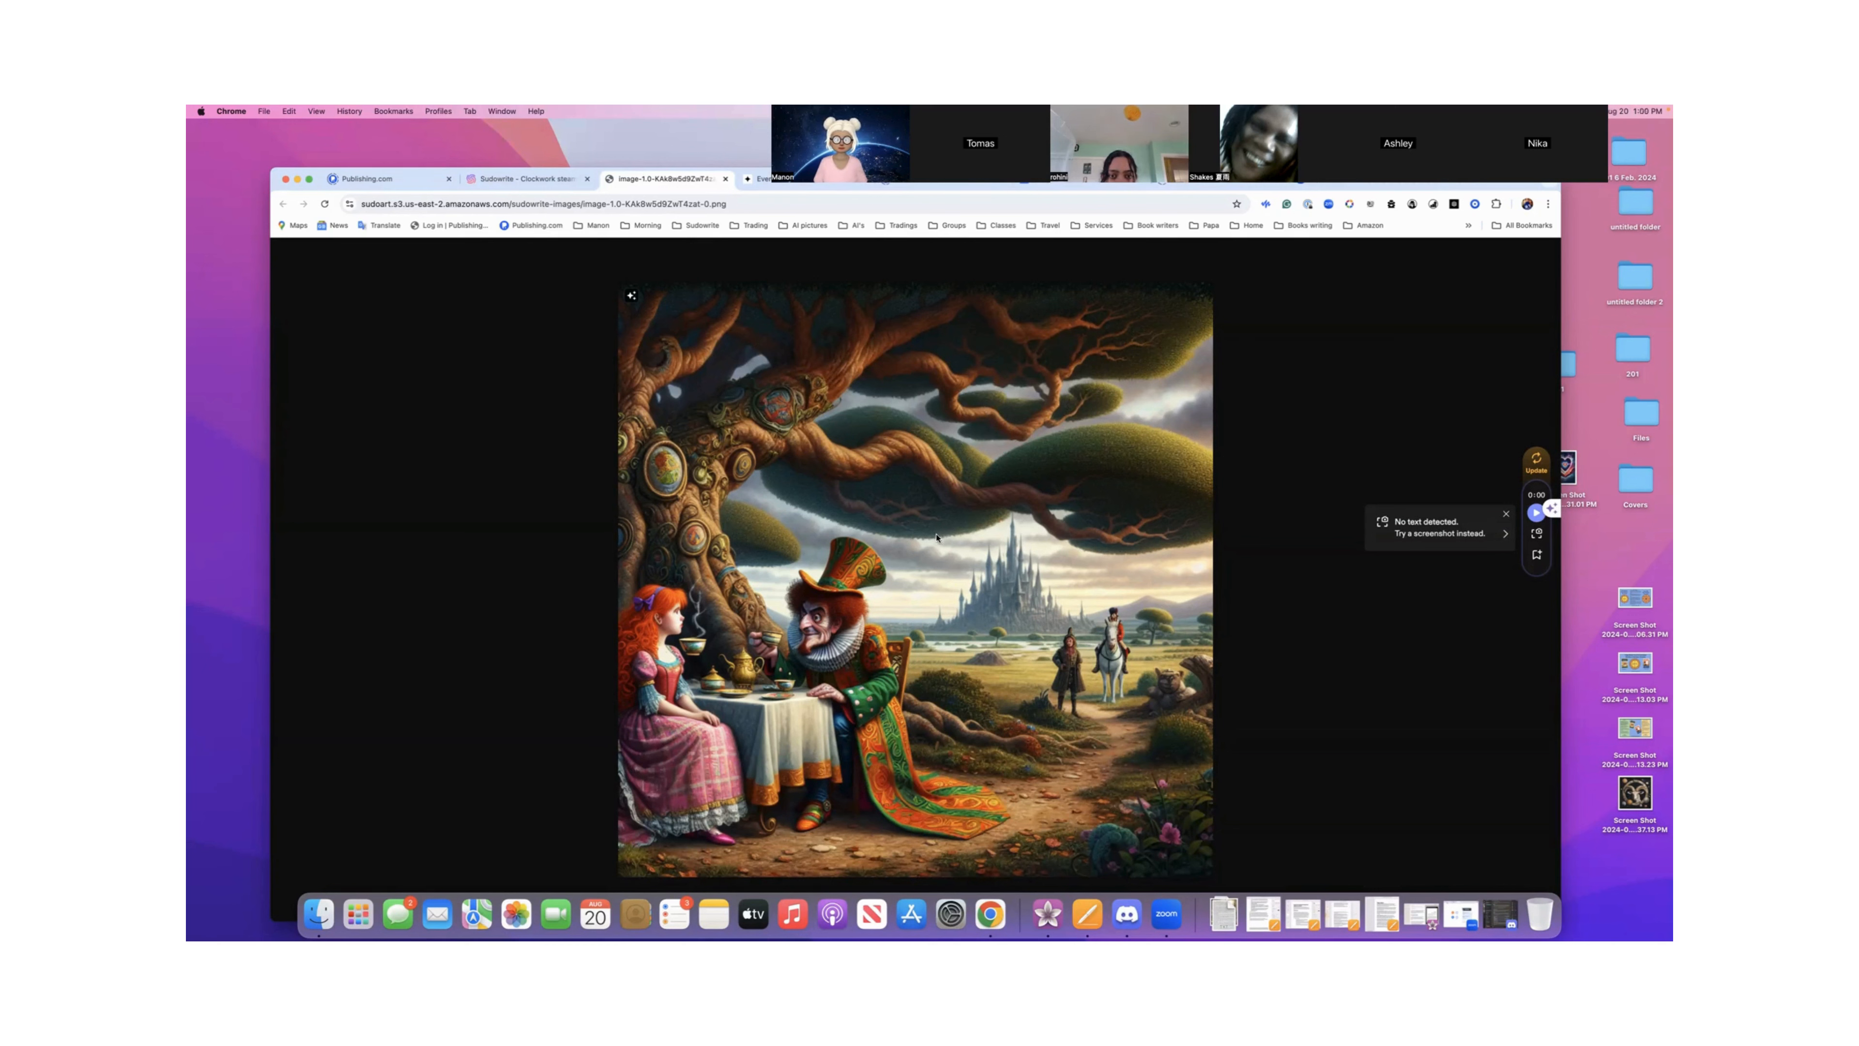
# - Insert the generated tea party image on a new line below "Introduction to the Fairytale Cast" in the Clockwork steampunk fairytale document
pyautogui.click(725, 180)
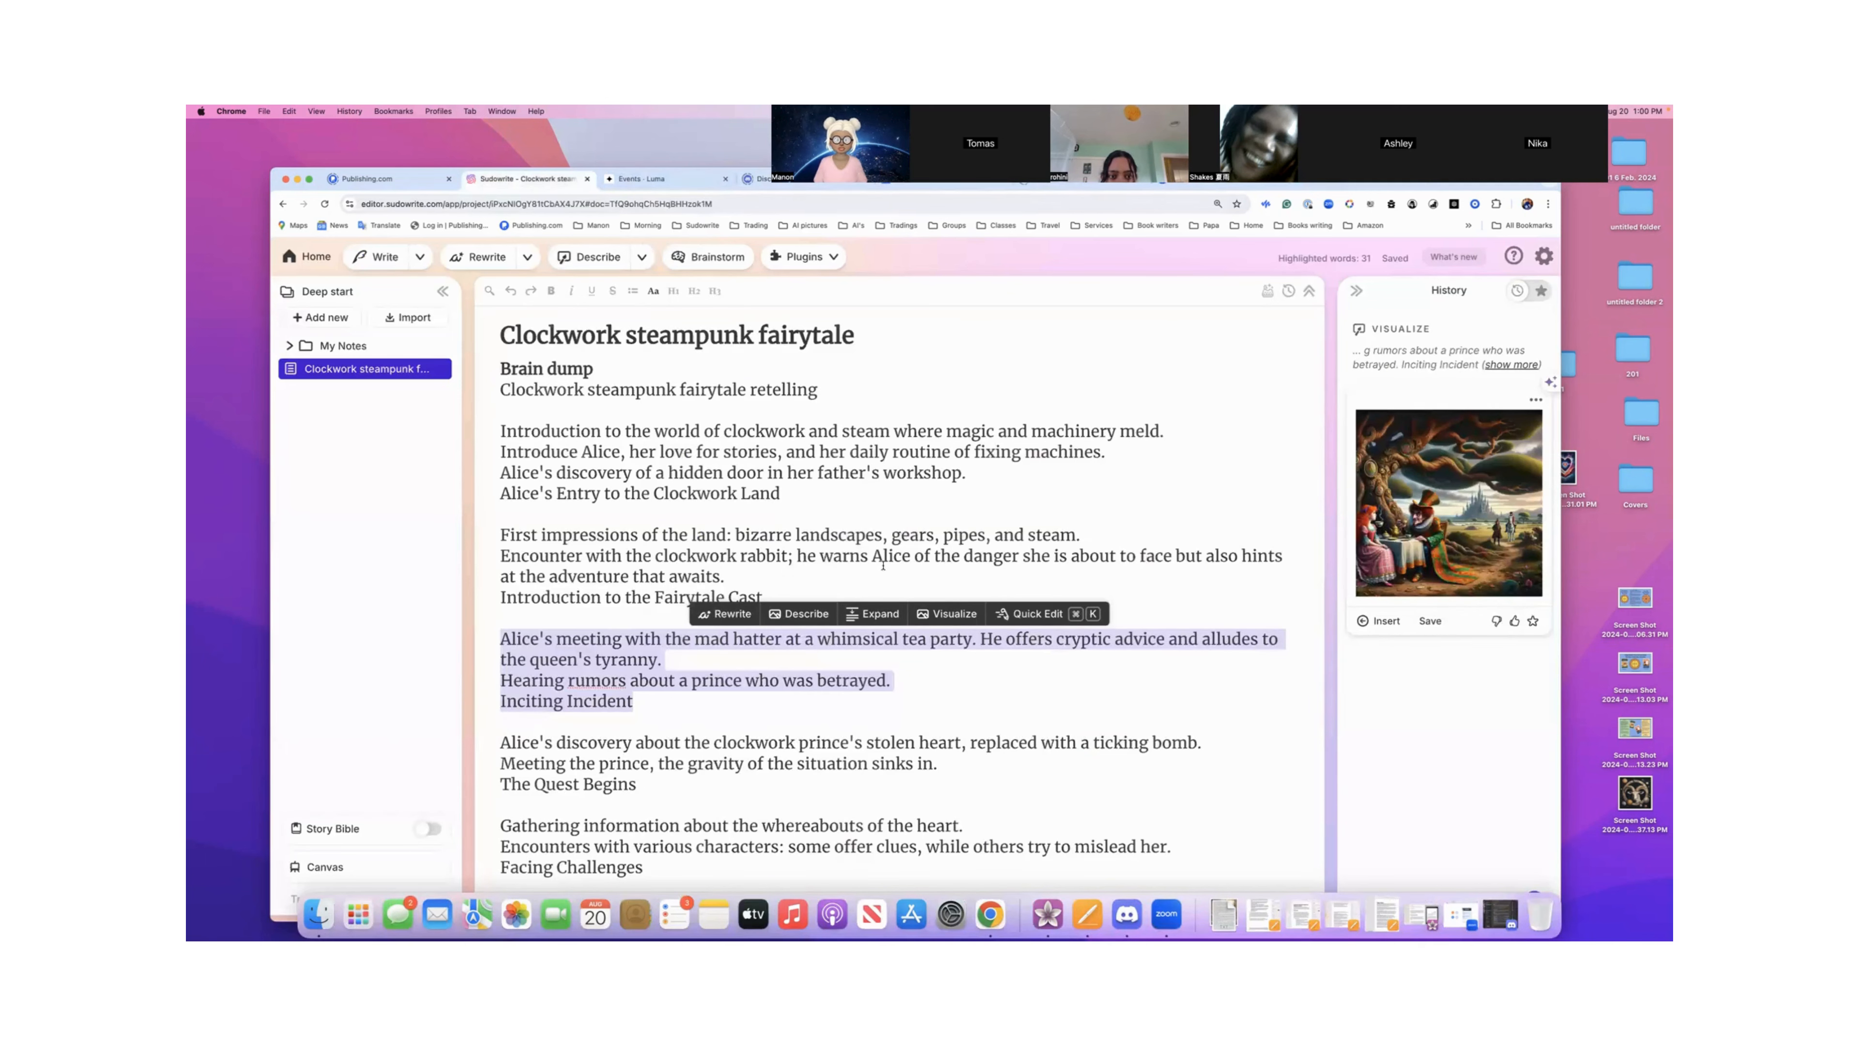
pyautogui.click(844, 579)
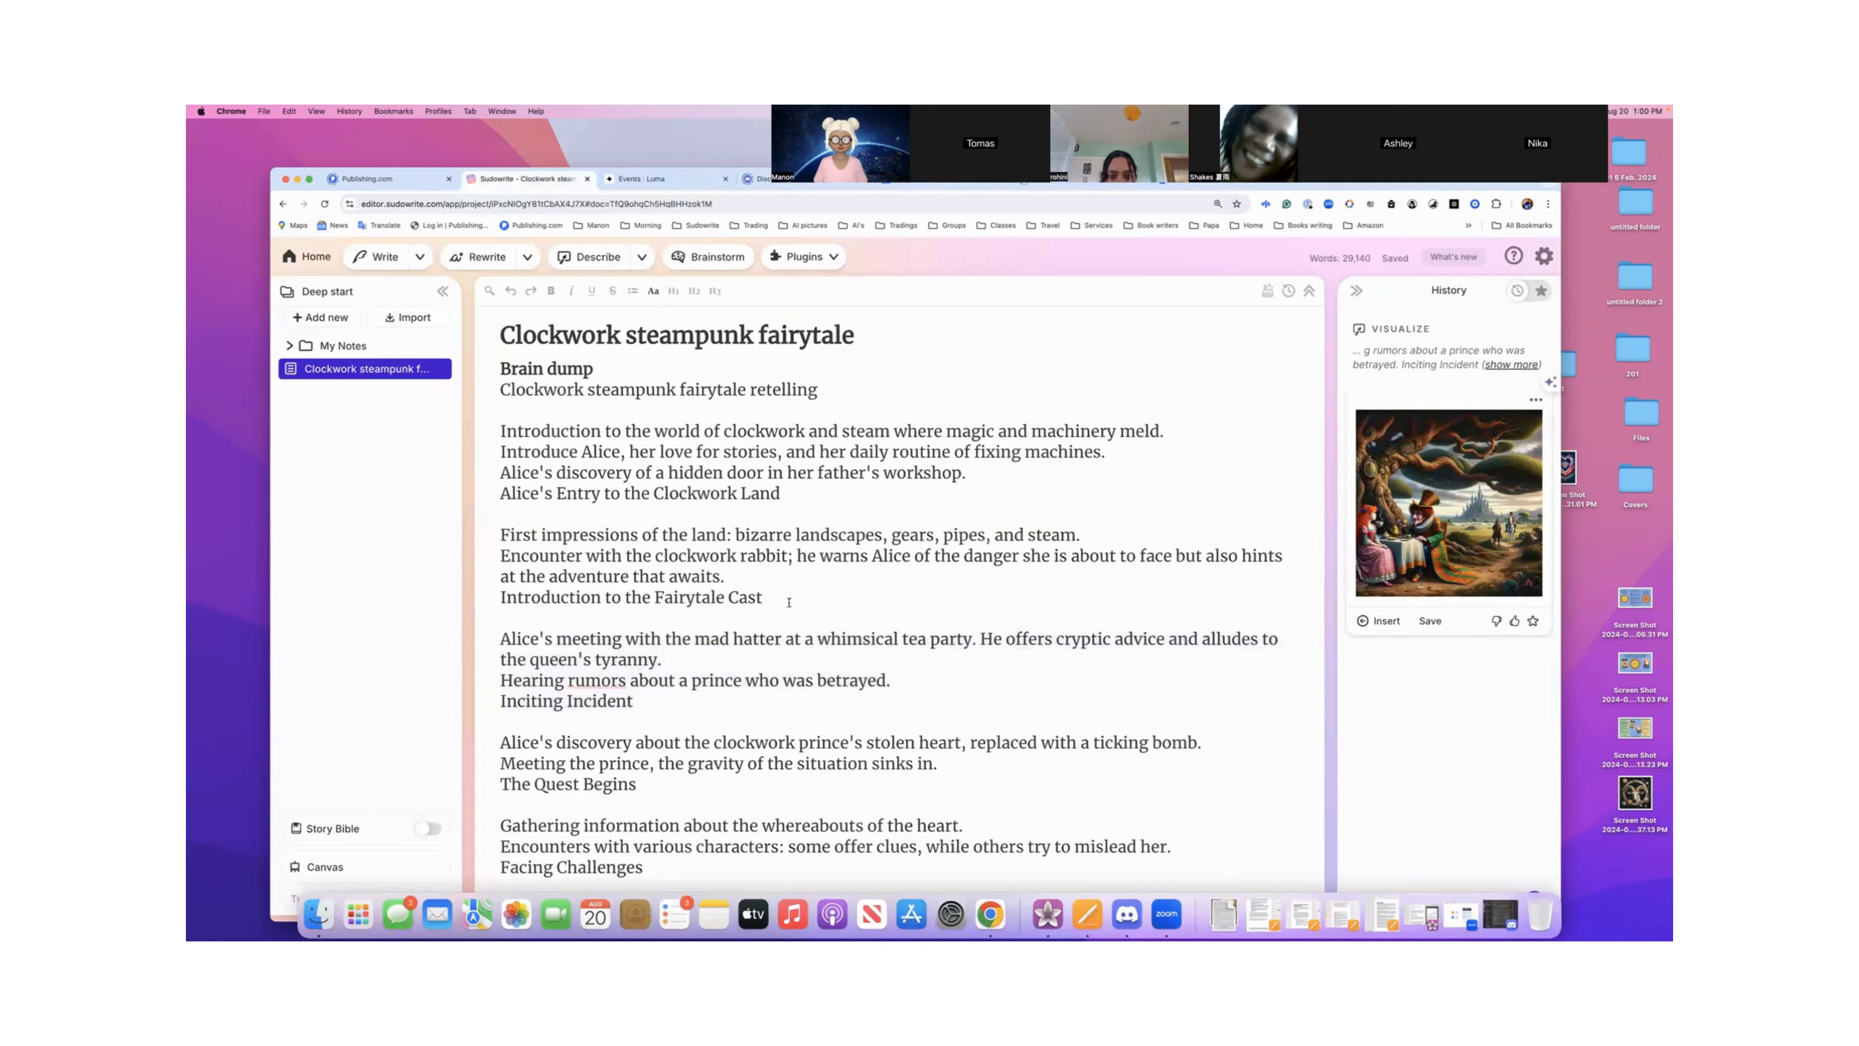
pyautogui.click(821, 619)
pyautogui.press('Return')
pyautogui.press('Return')
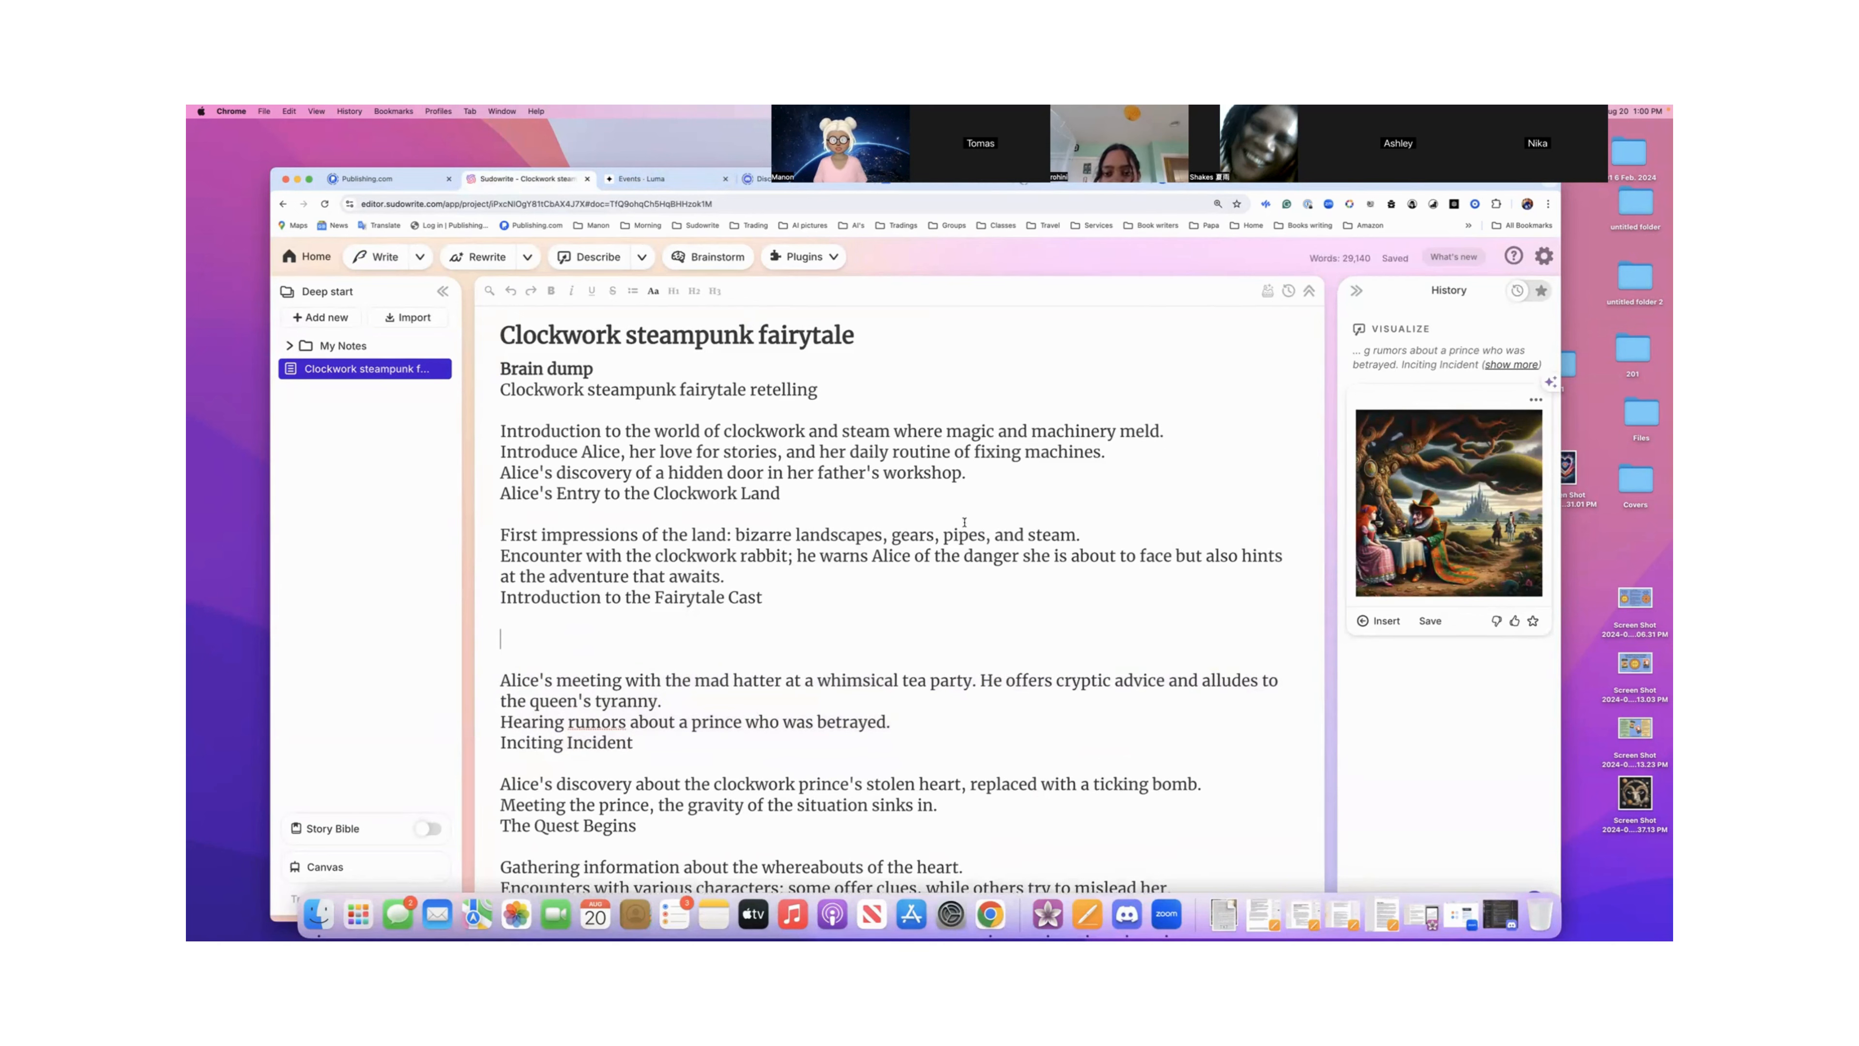
pyautogui.click(1378, 620)
pyautogui.scroll(-10, 1155, 585)
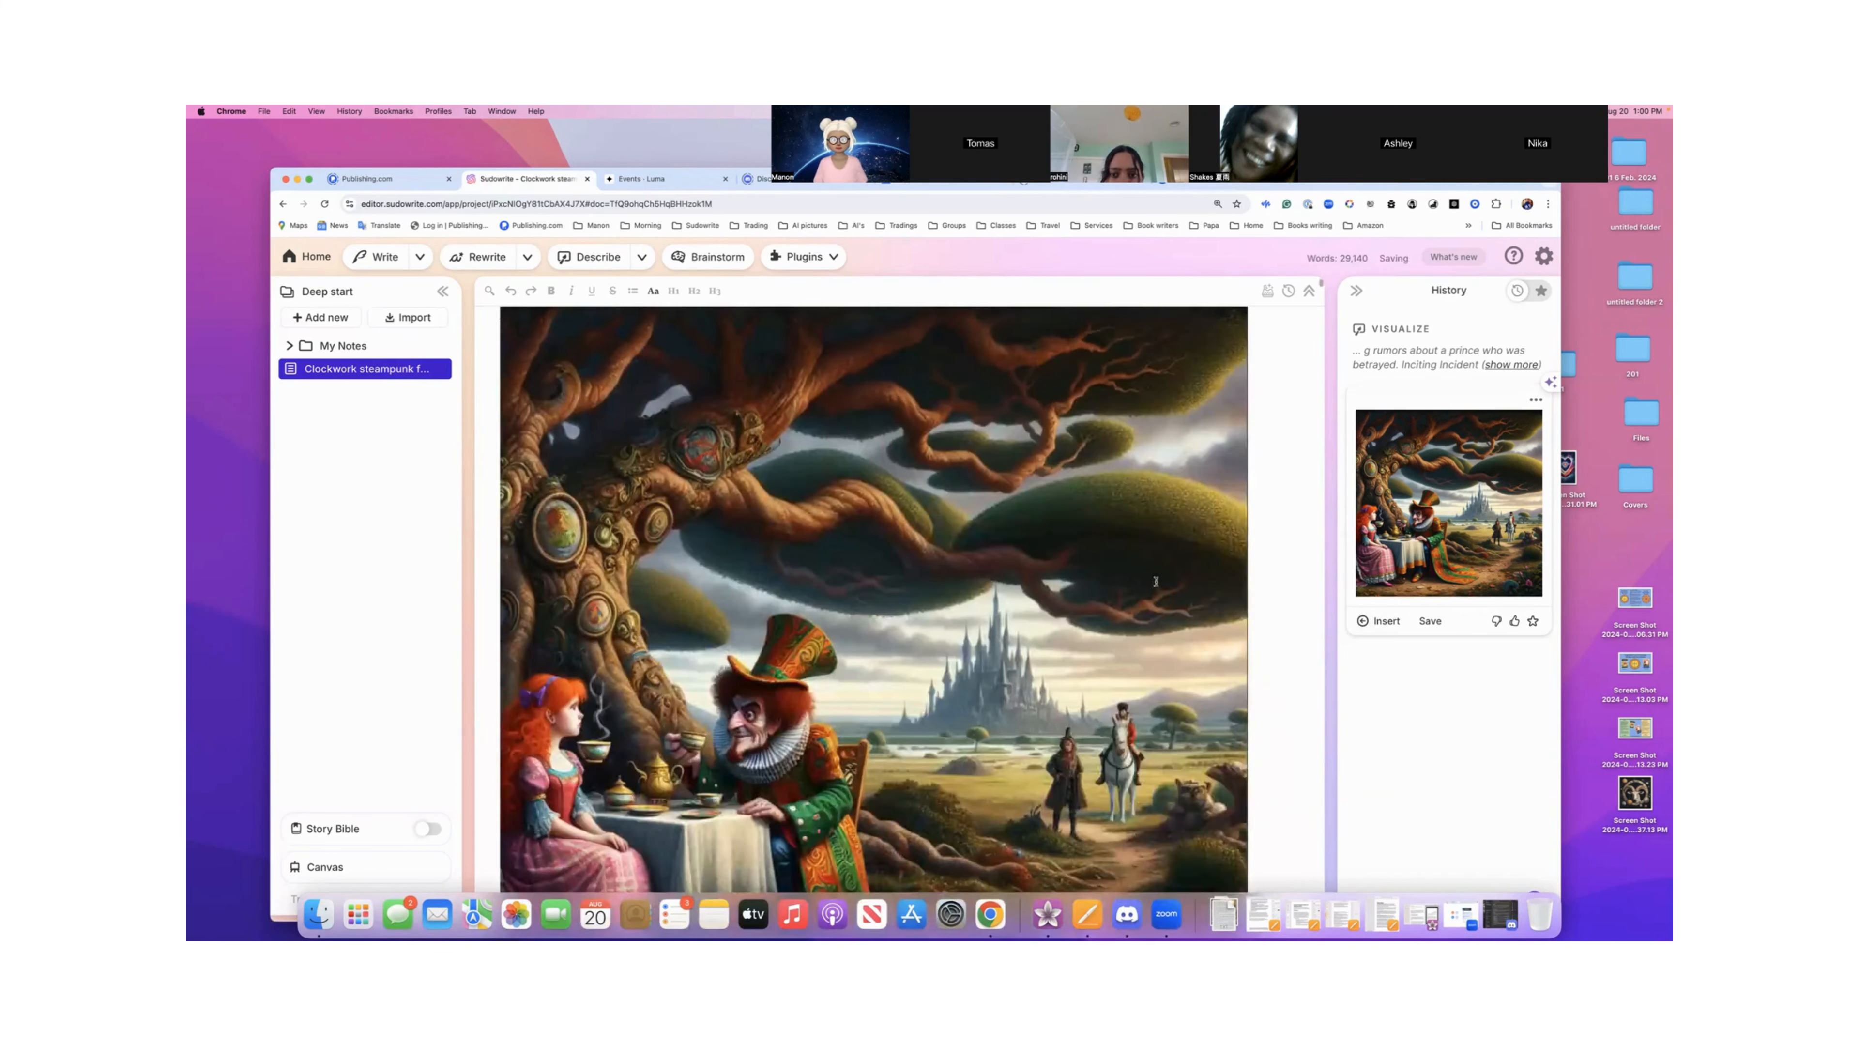
# - Look over the inserted image and skim the manuscript down to the scene where Alice leaves the Clockwork Rabbit with the pocket watch
pyautogui.scroll(15, 1155, 582)
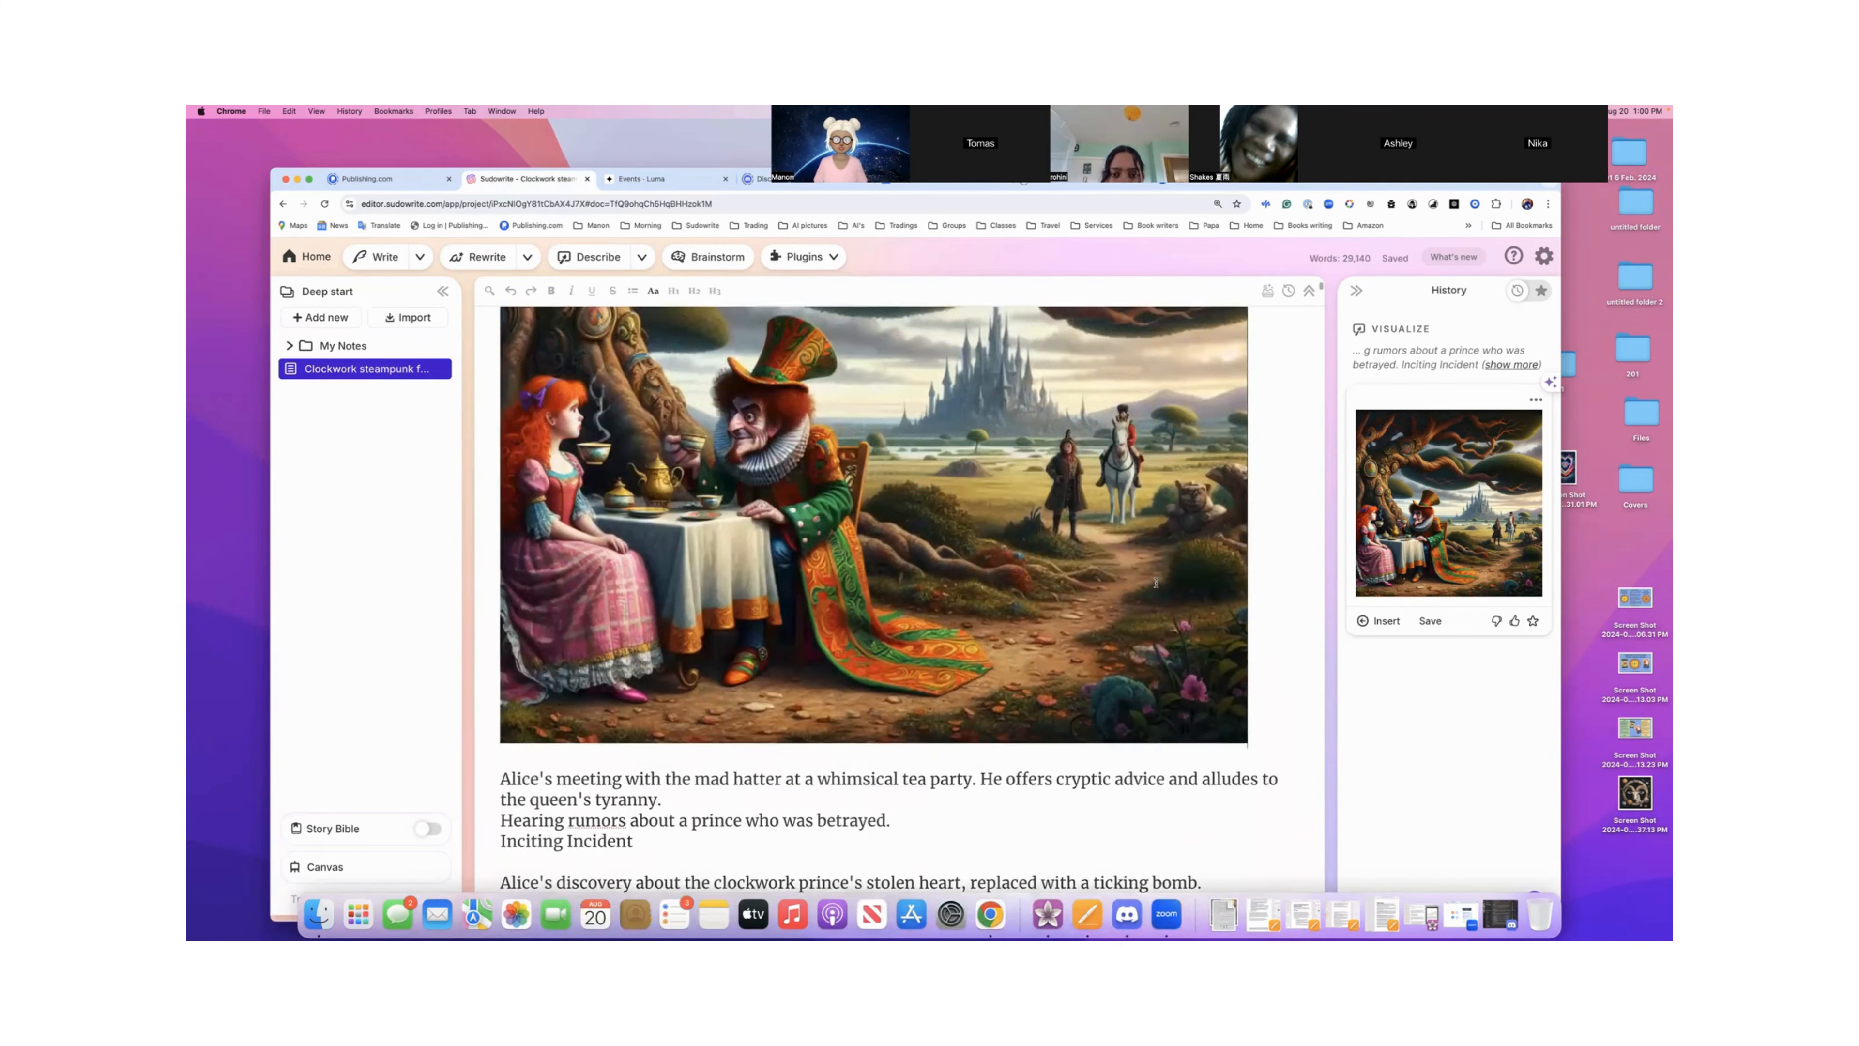
pyautogui.scroll(-13, 1155, 582)
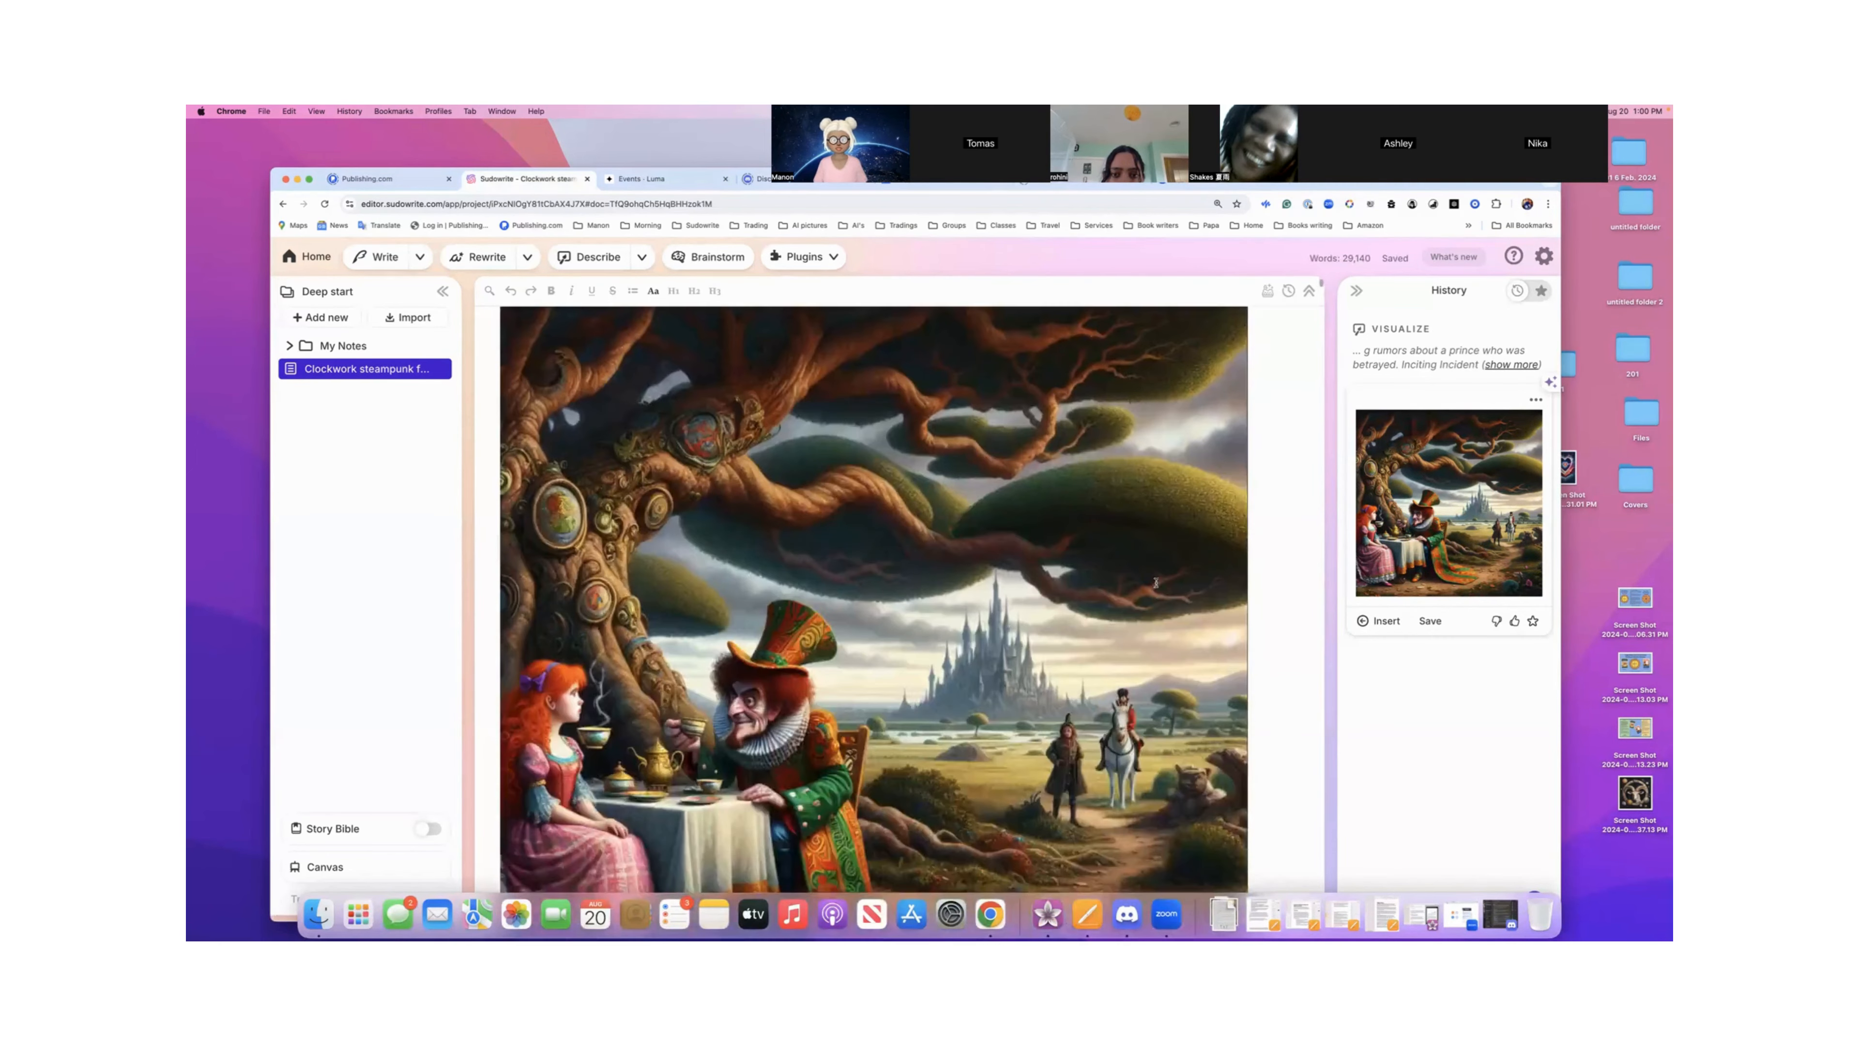
pyautogui.scroll(-20, 1156, 583)
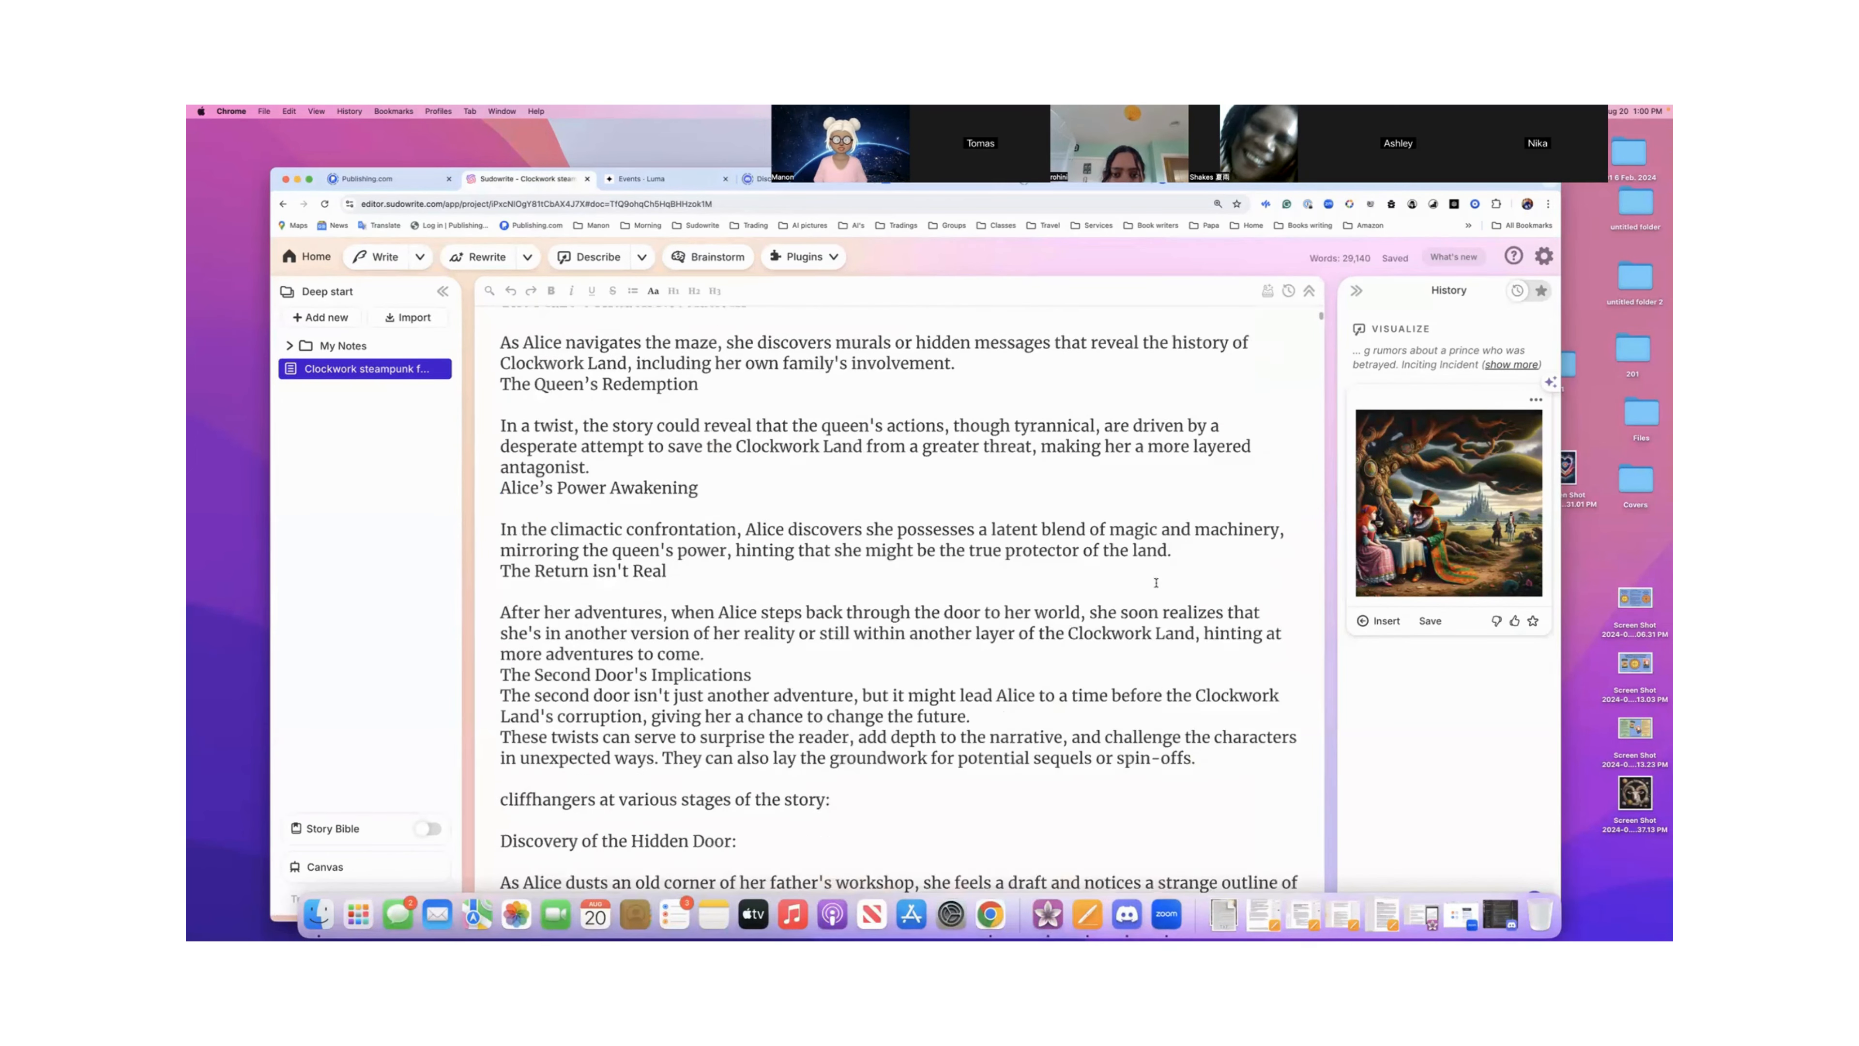
pyautogui.scroll(-20, 1156, 582)
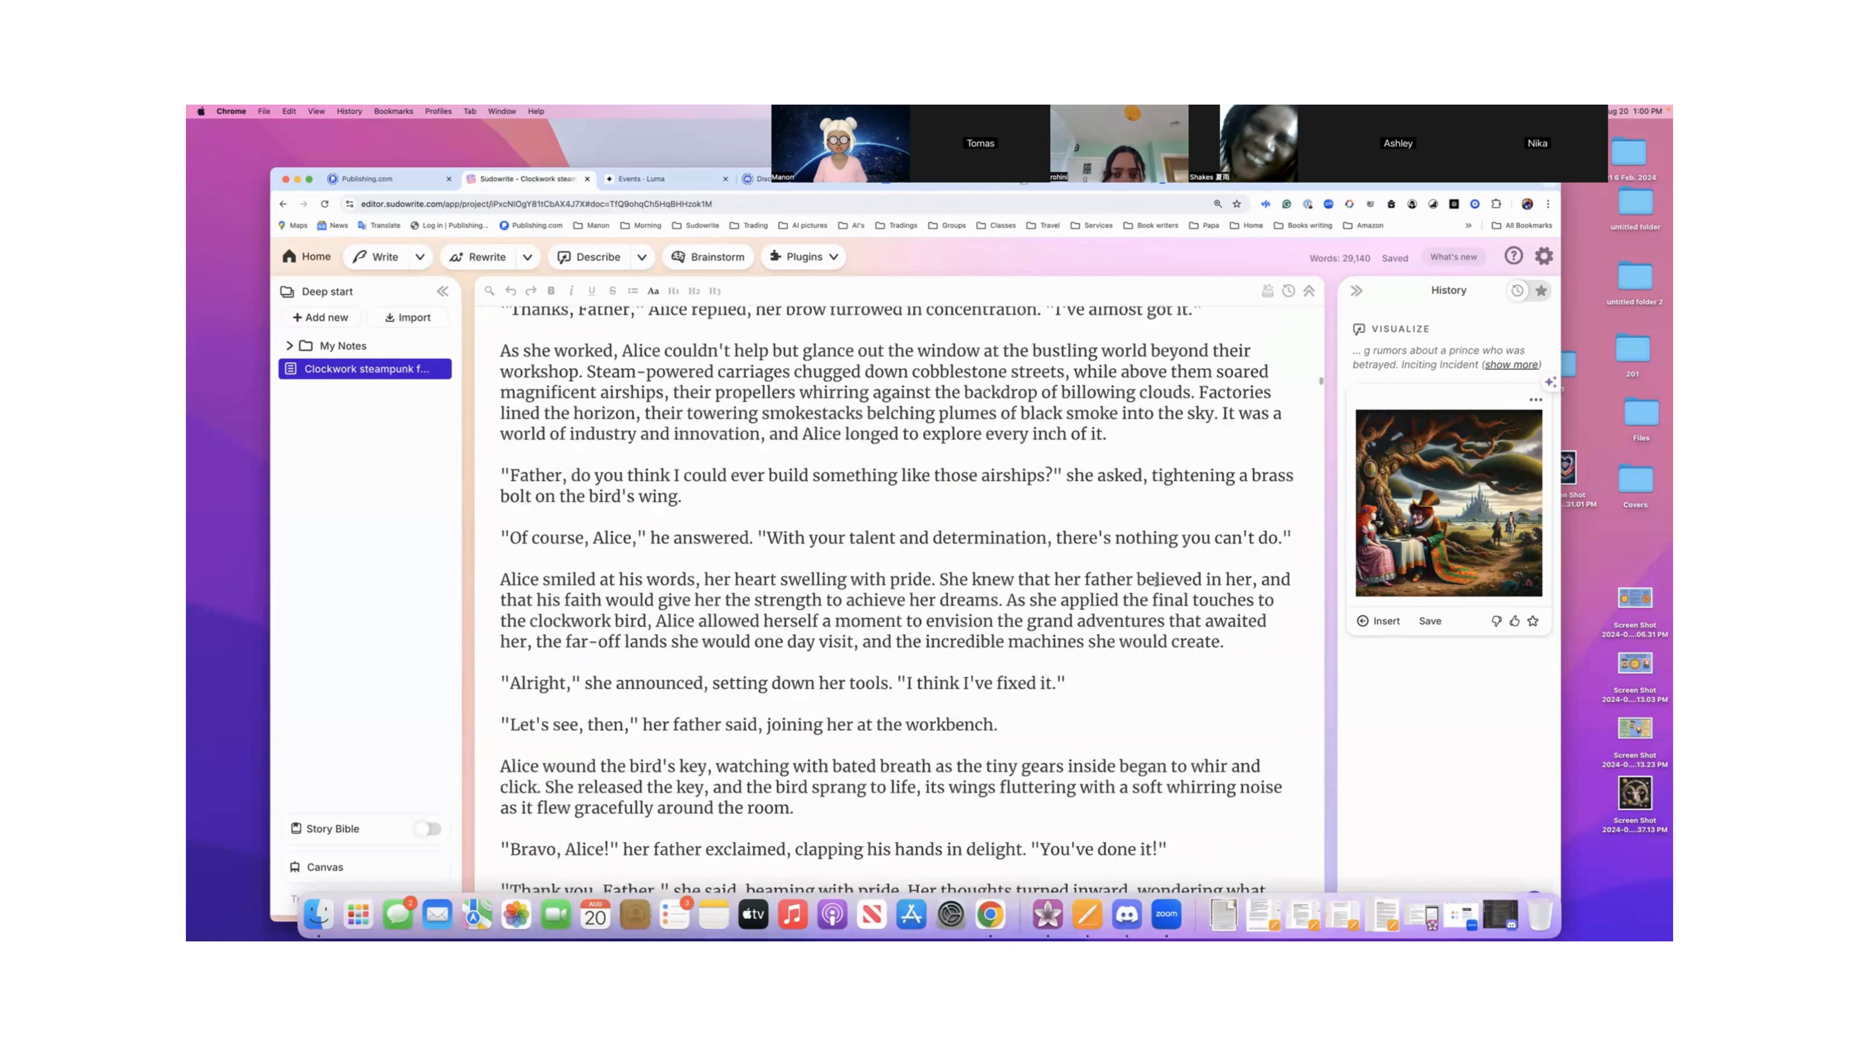
pyautogui.scroll(-20, 1156, 582)
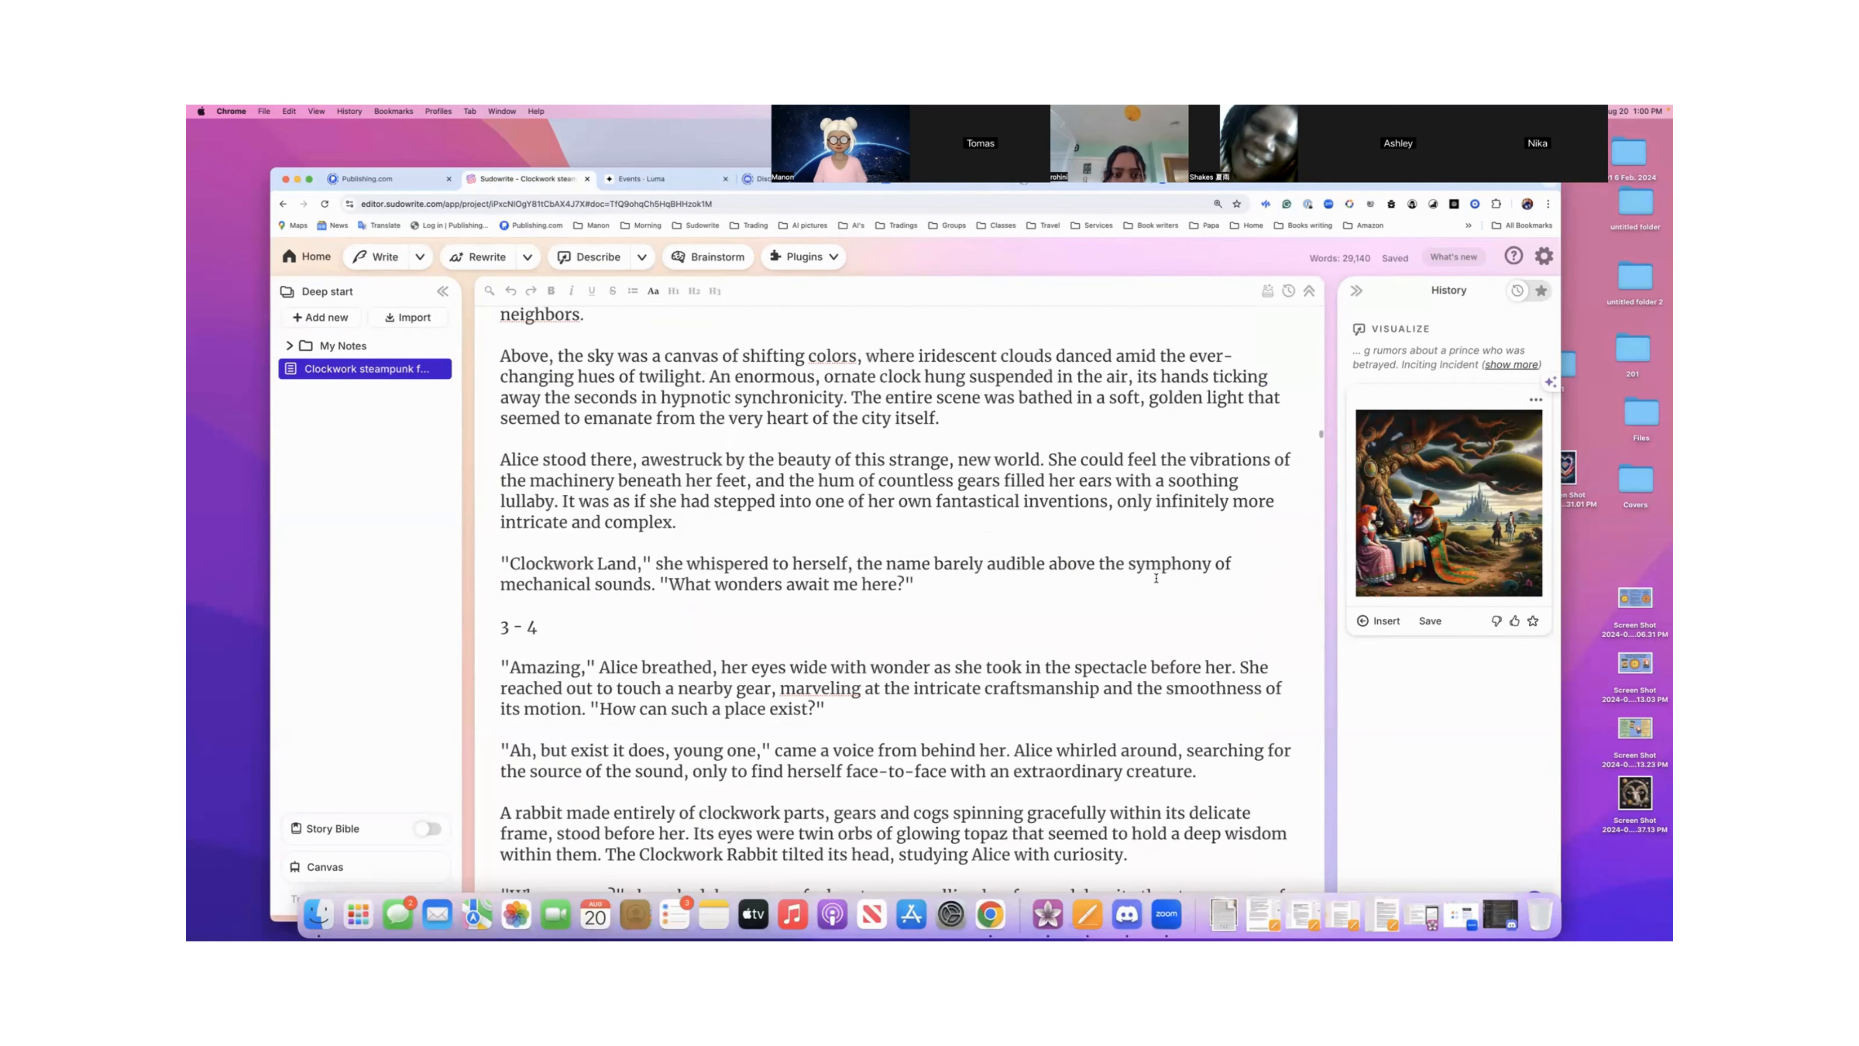
pyautogui.scroll(-8, 1156, 578)
pyautogui.scroll(-12, 1155, 578)
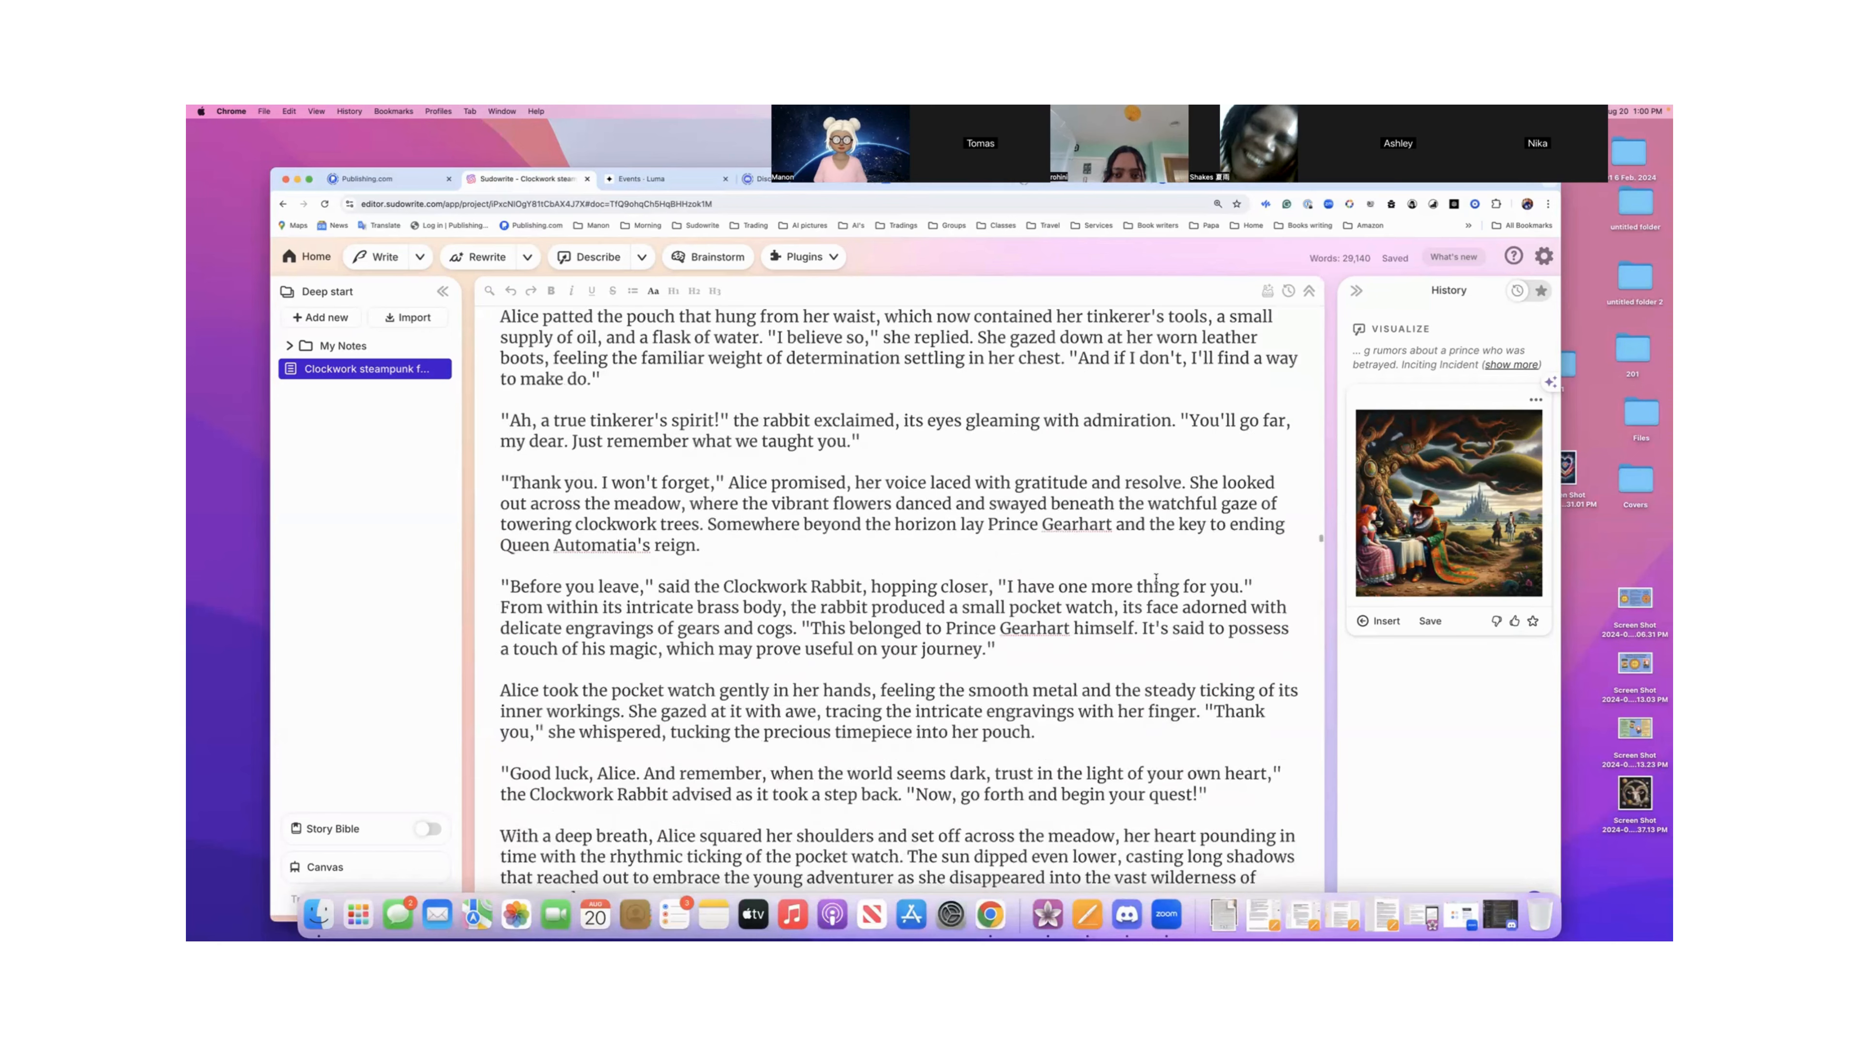
pyautogui.scroll(-5, 1155, 579)
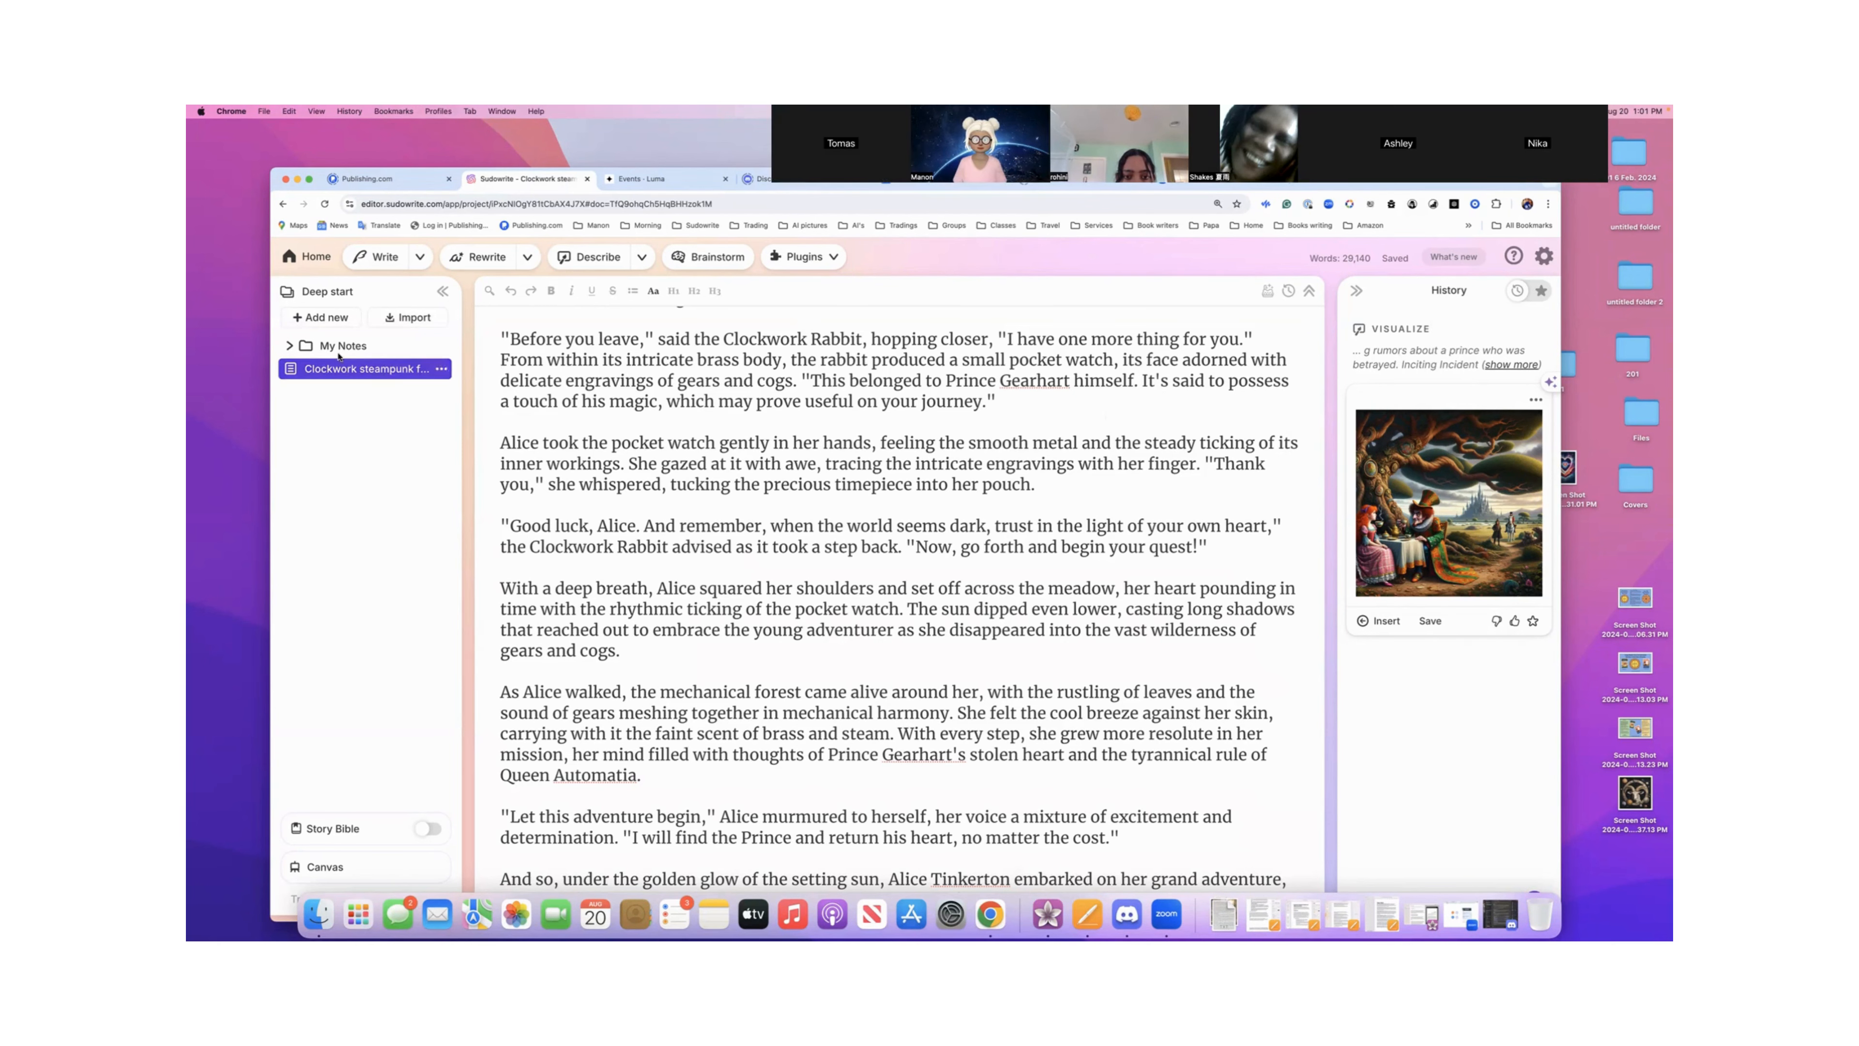
# - Open "Corruption's Family Ties" from My Notes, select its opening bold paragraph, and enable the Story Bible for the project
pyautogui.click(289, 344)
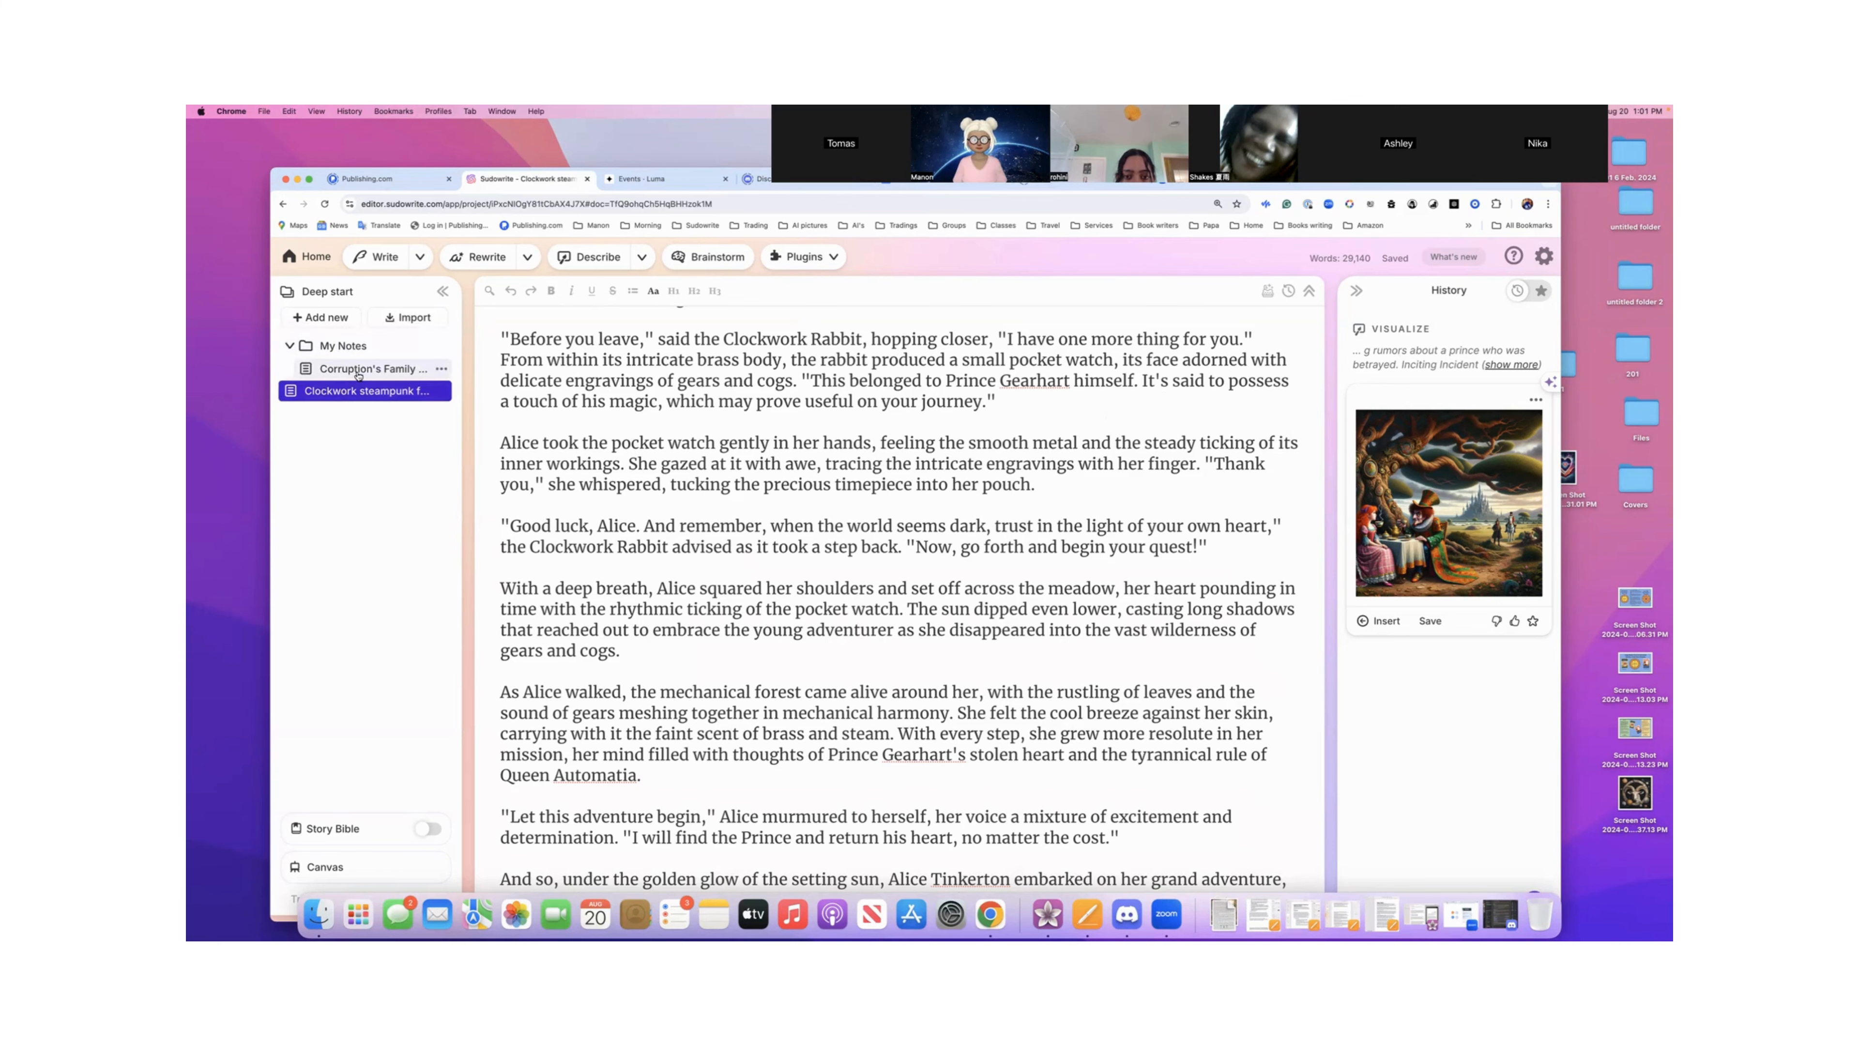
pyautogui.click(358, 373)
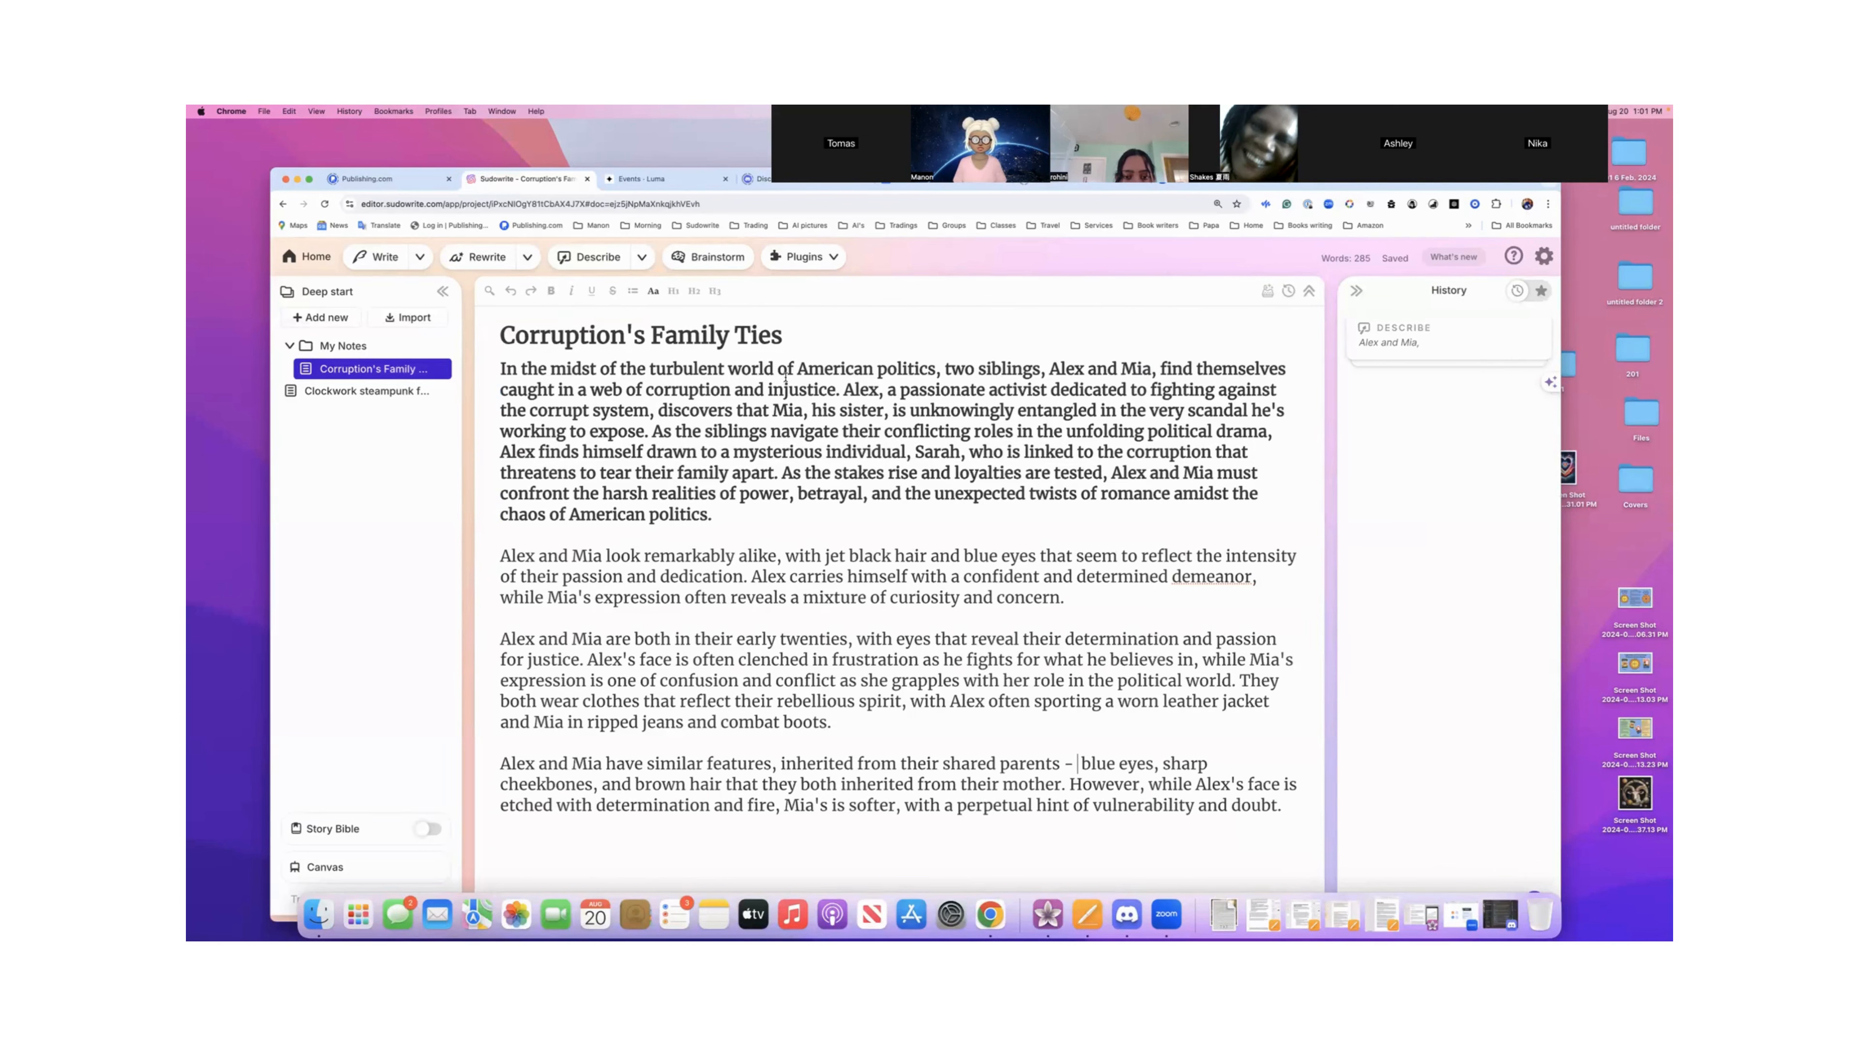
pyautogui.moveTo(502, 368); pyautogui.dragTo(717, 503)
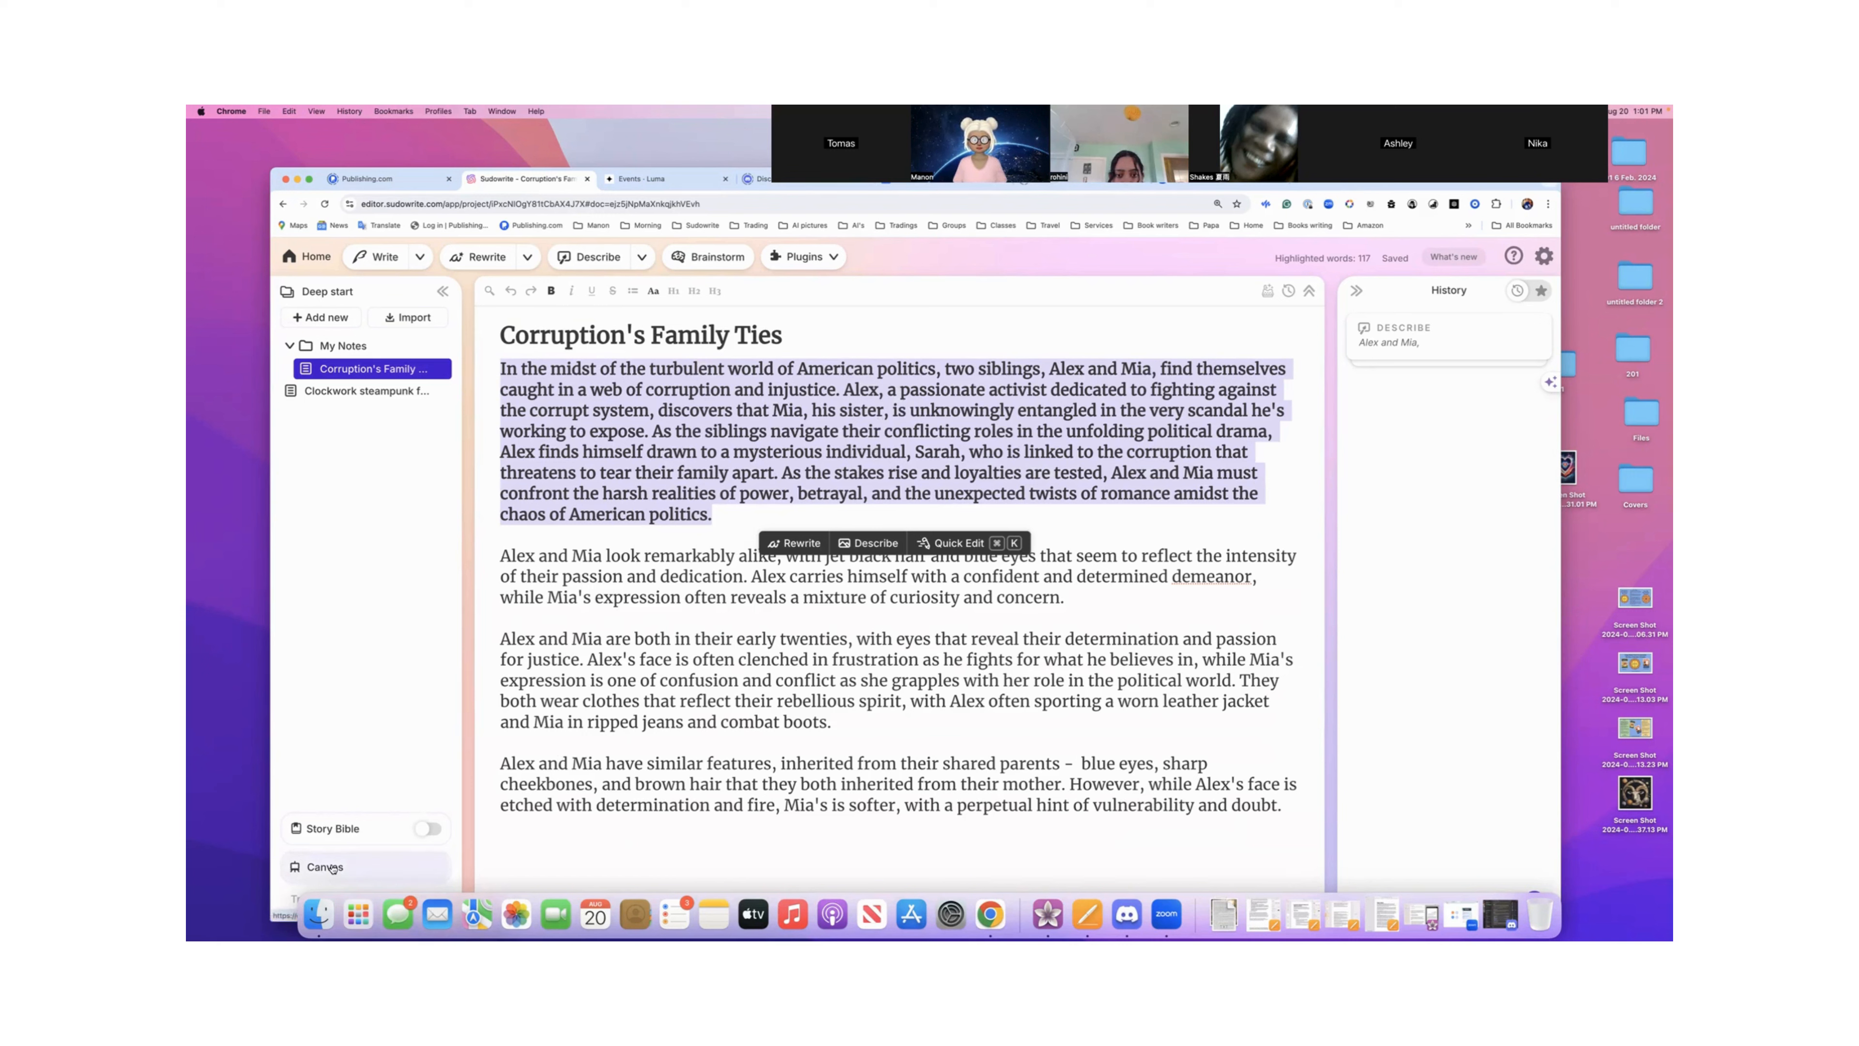
pyautogui.click(426, 829)
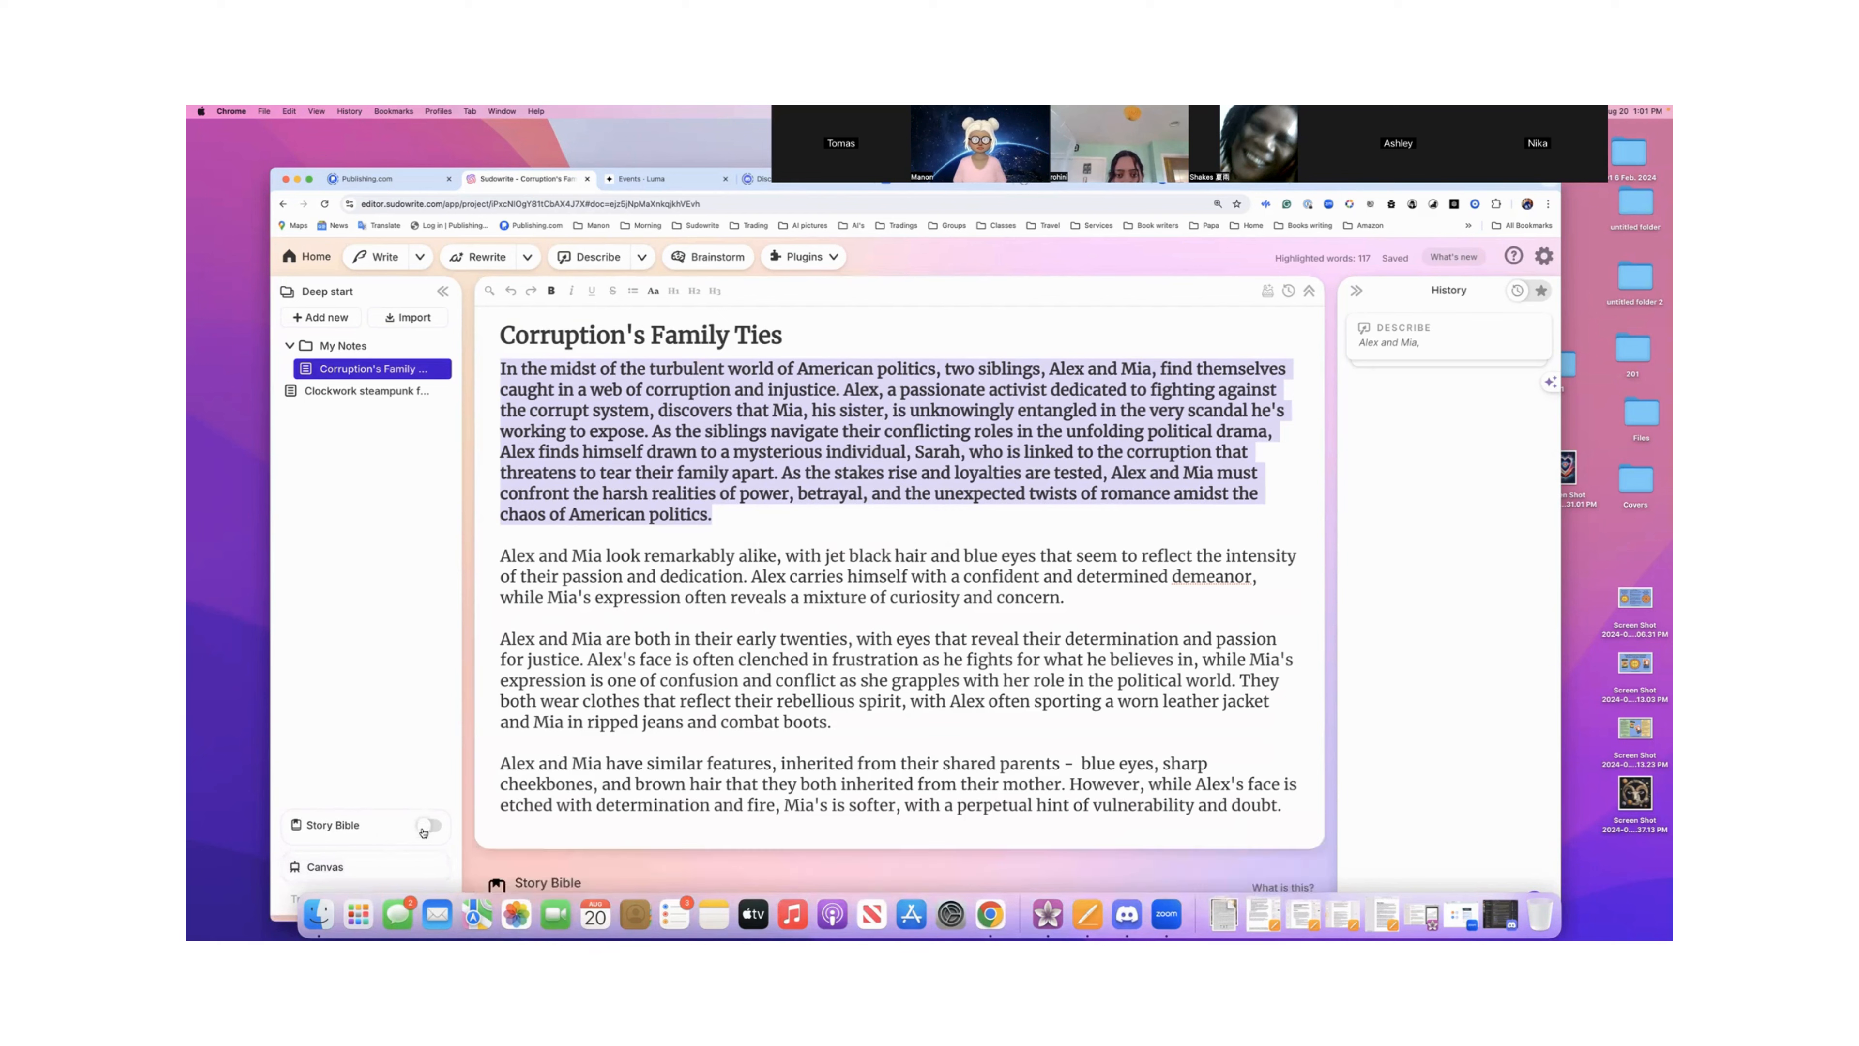
pyautogui.click(426, 827)
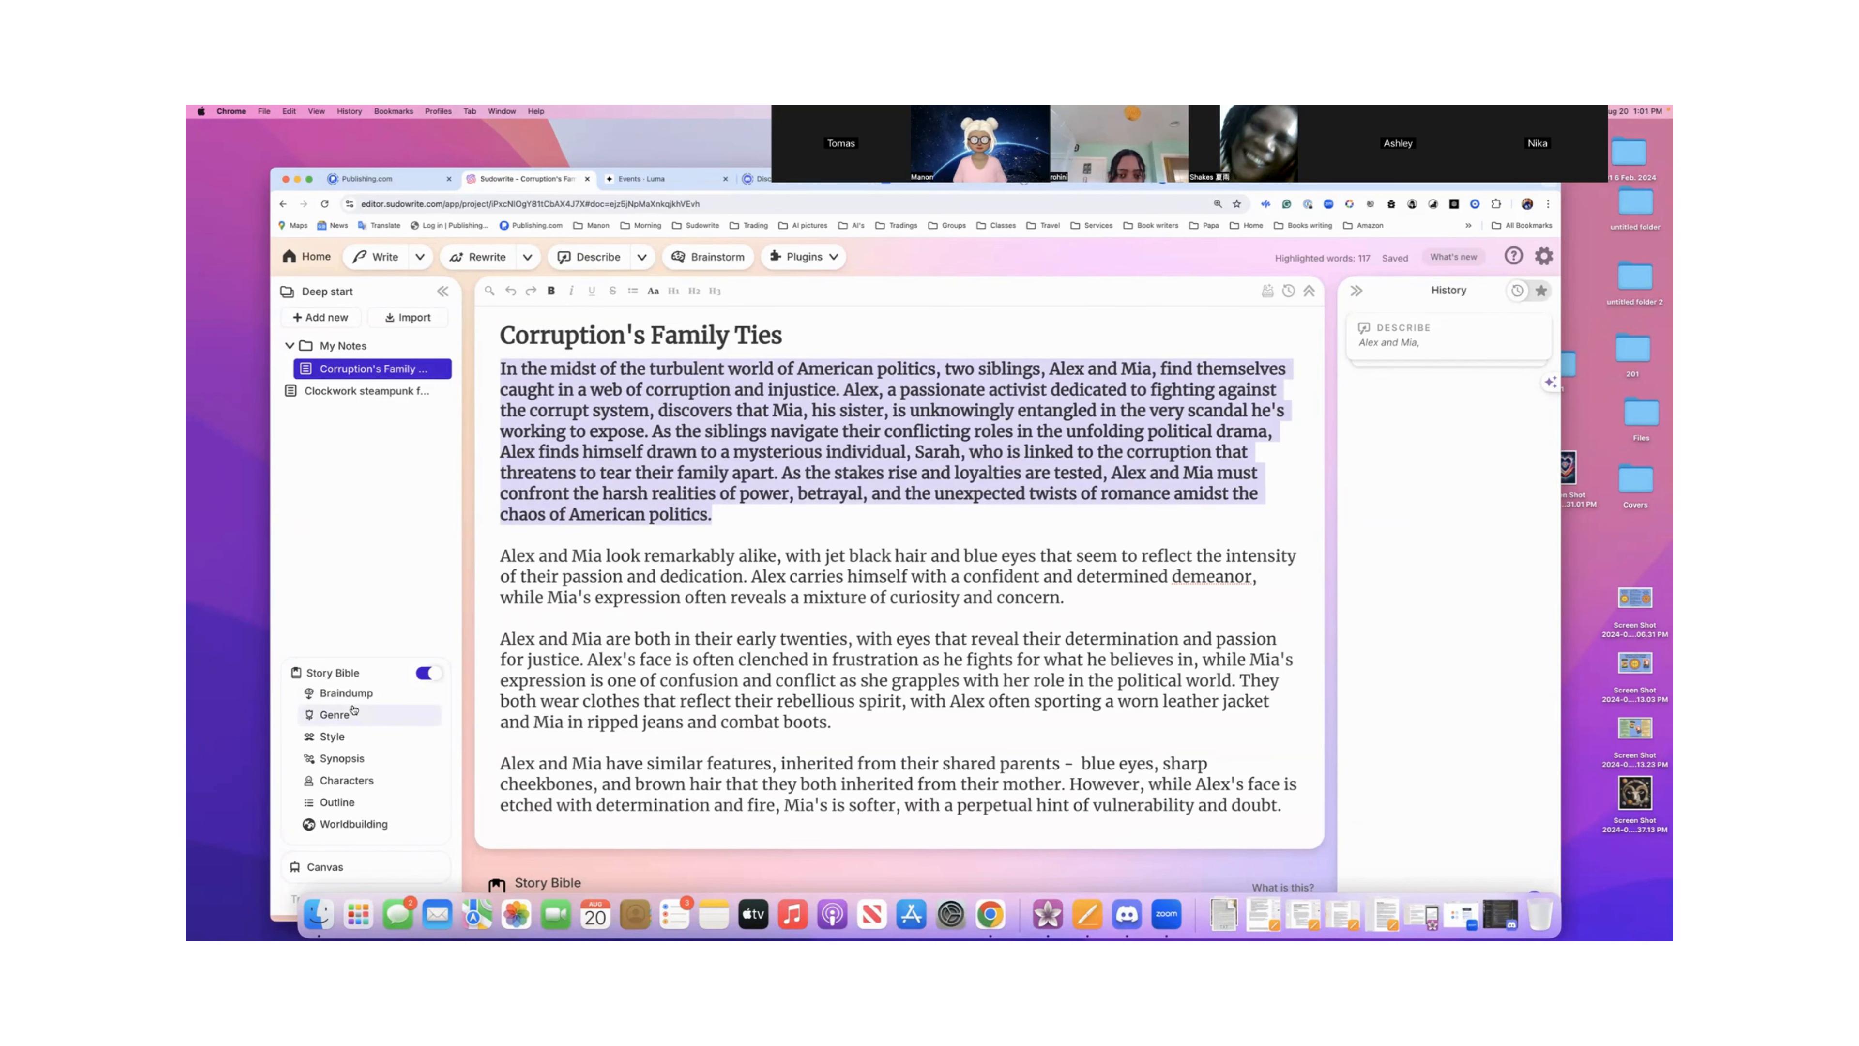
# - Return to the Clockwork steampunk fairytale document and examine the inserted image and the outline sections below it
pyautogui.click(365, 393)
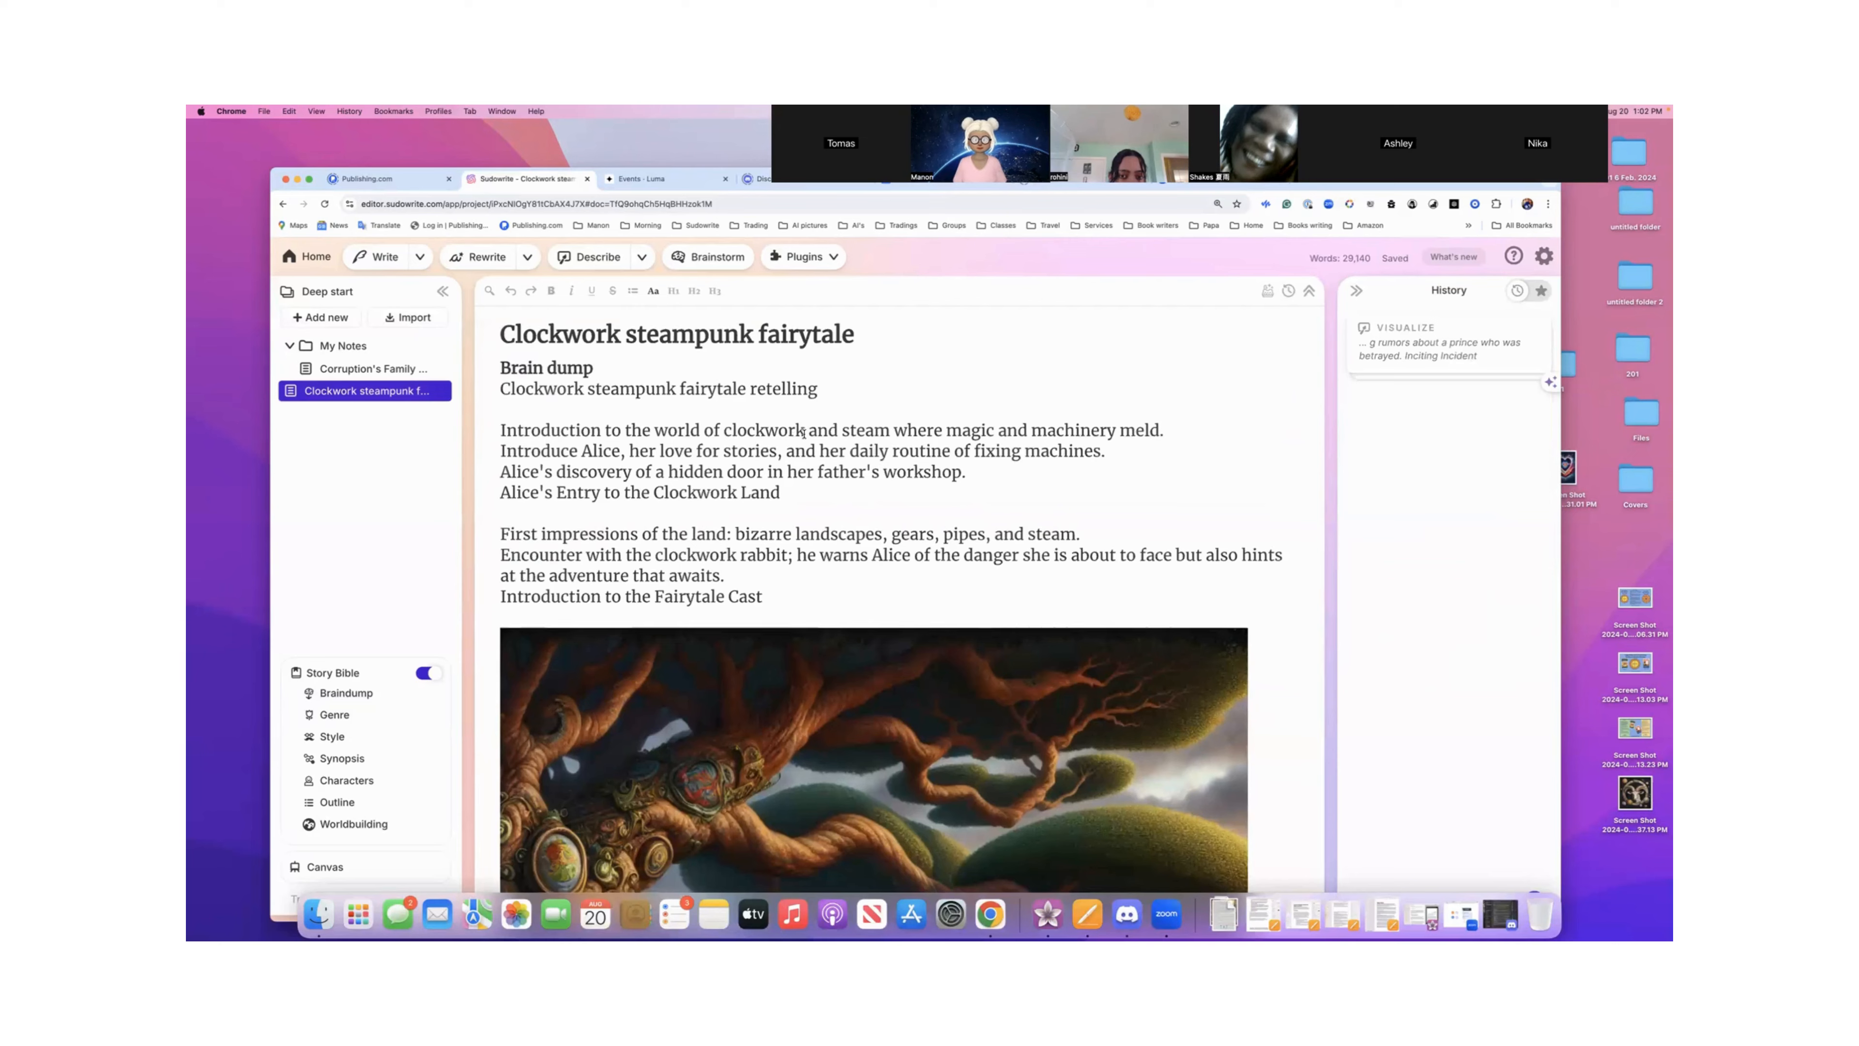
pyautogui.scroll(-10, 908, 360)
pyautogui.scroll(4, 908, 360)
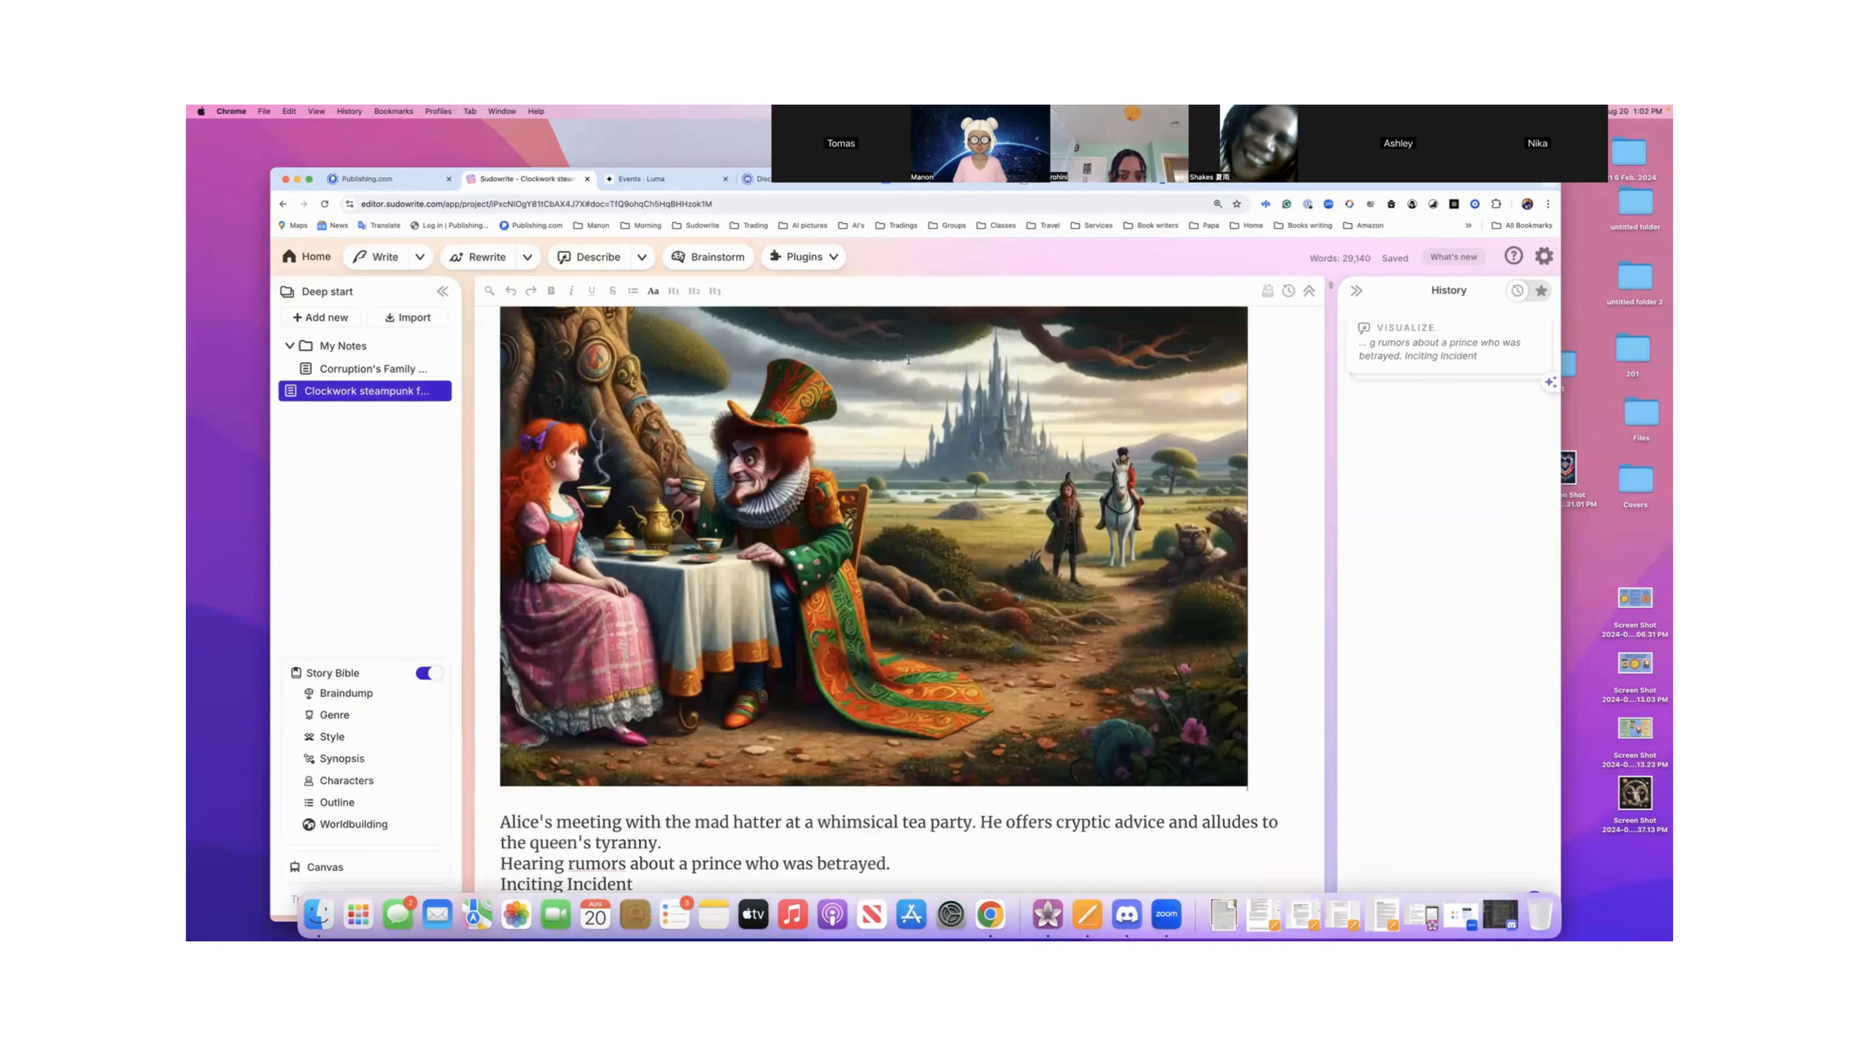
pyautogui.scroll(2, 908, 359)
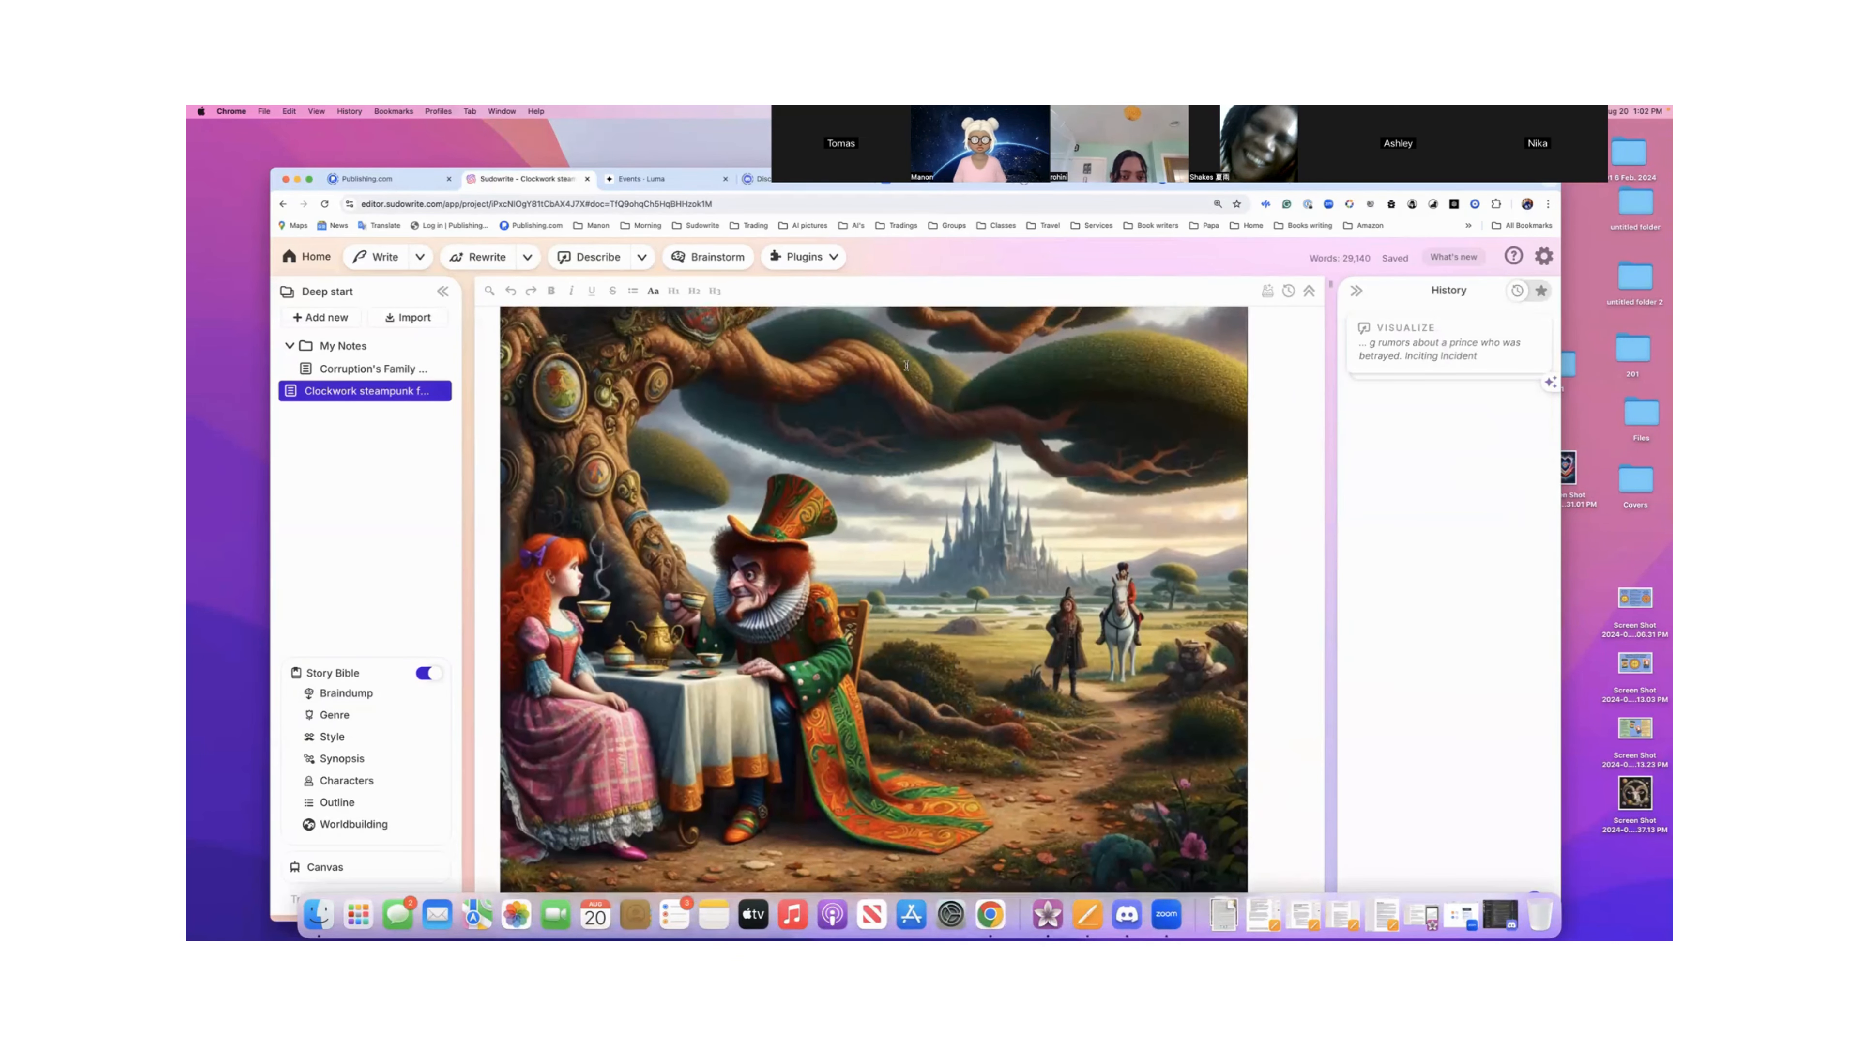
pyautogui.scroll(3, 906, 364)
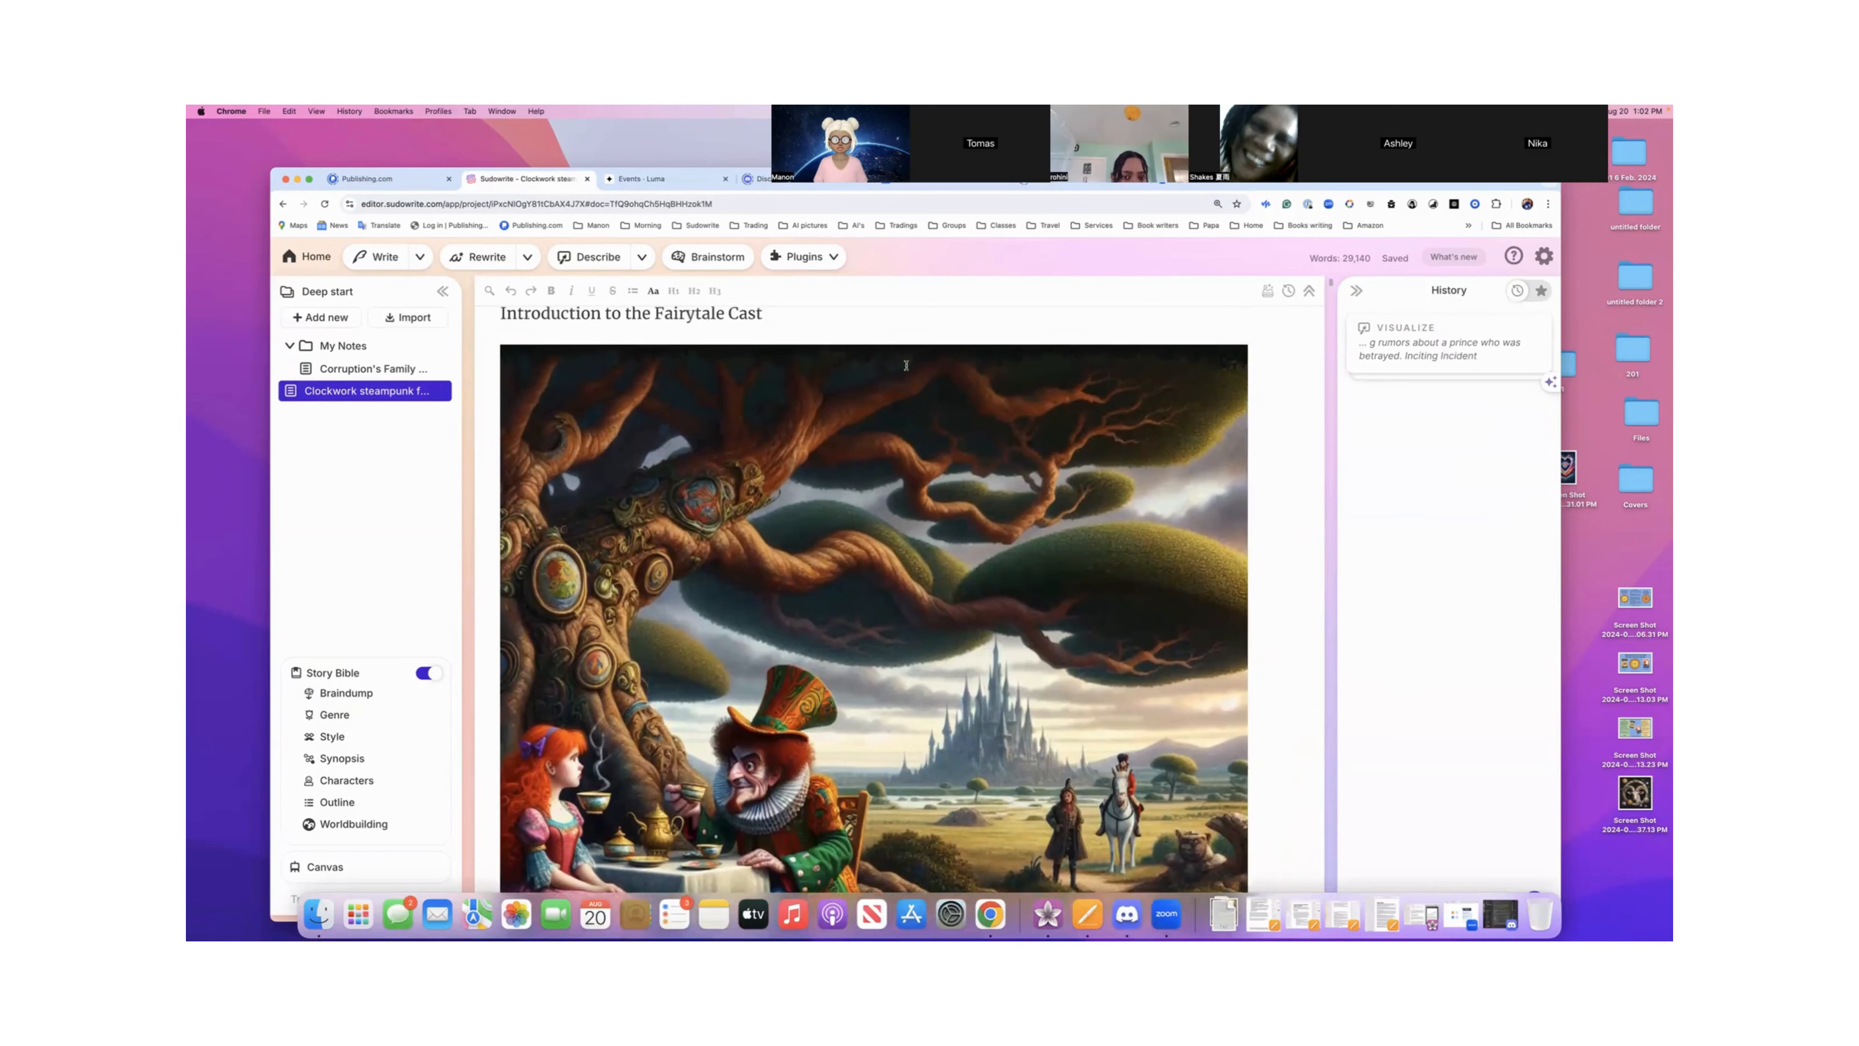
pyautogui.scroll(-1, 907, 364)
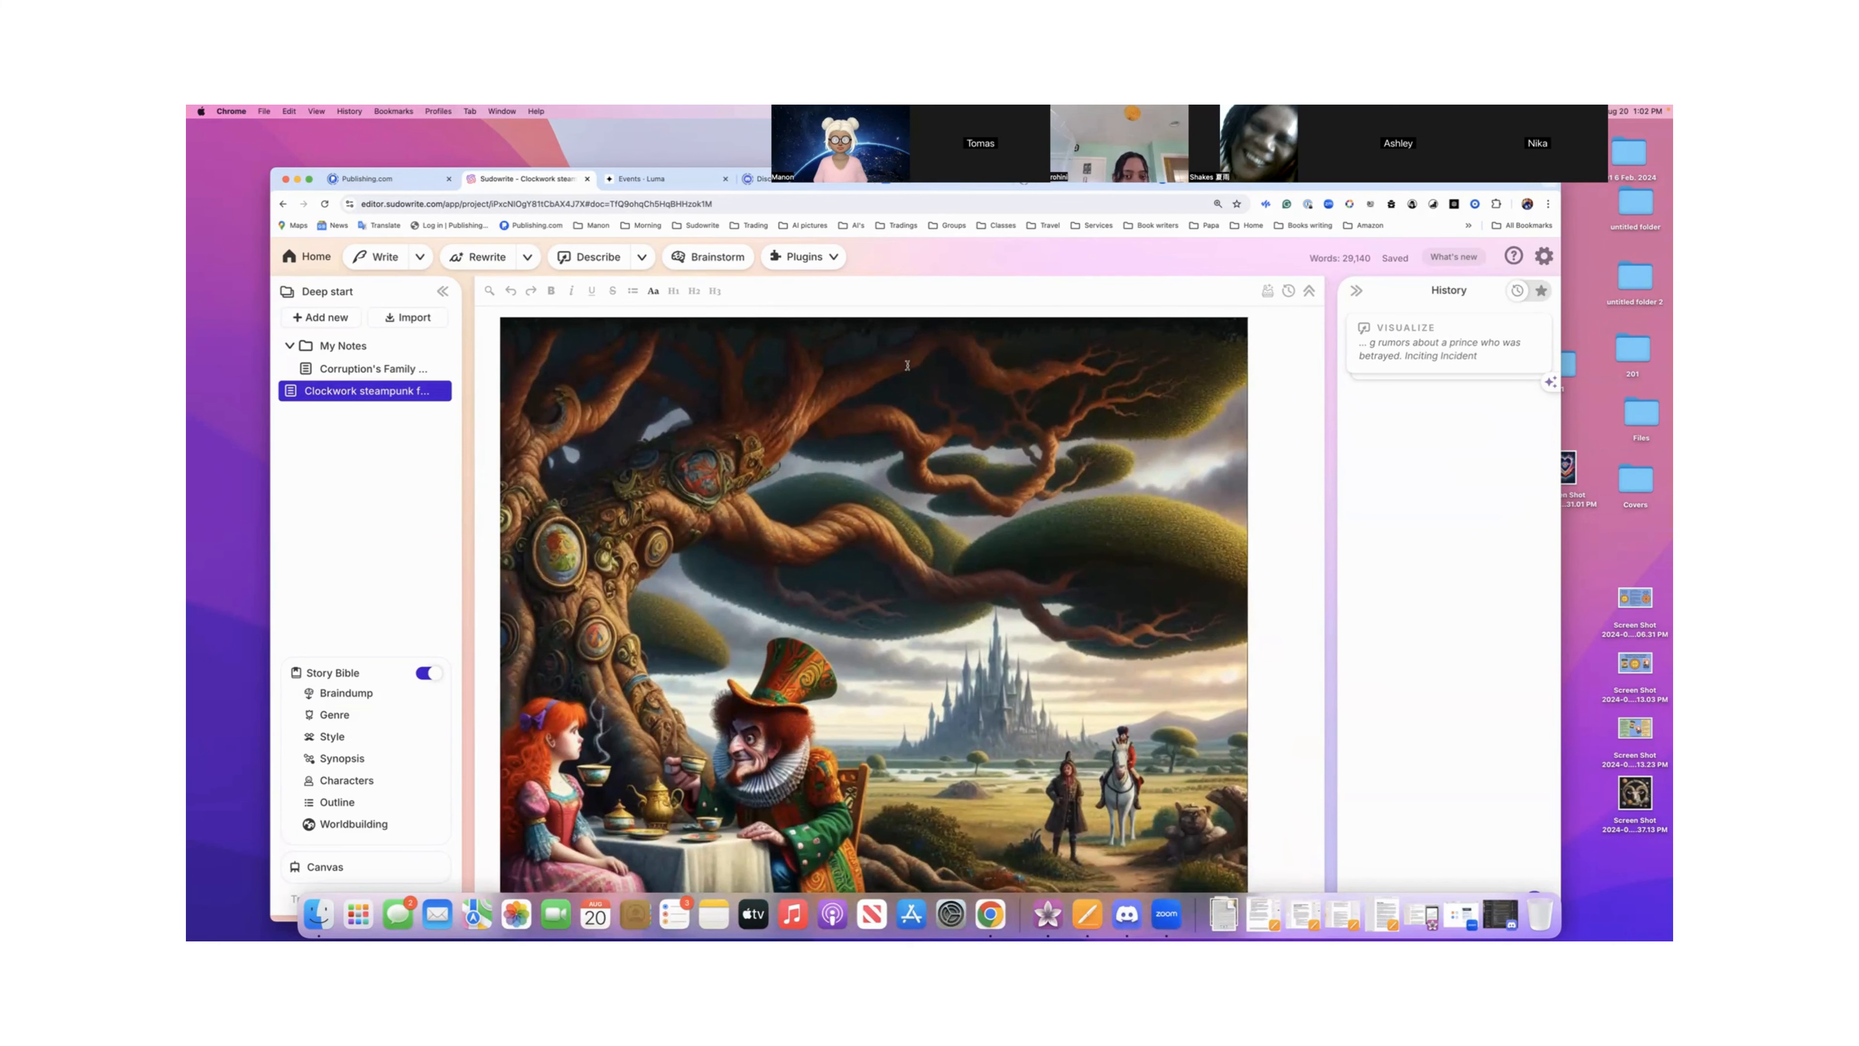
pyautogui.scroll(-2, 907, 365)
pyautogui.scroll(-2, 907, 365)
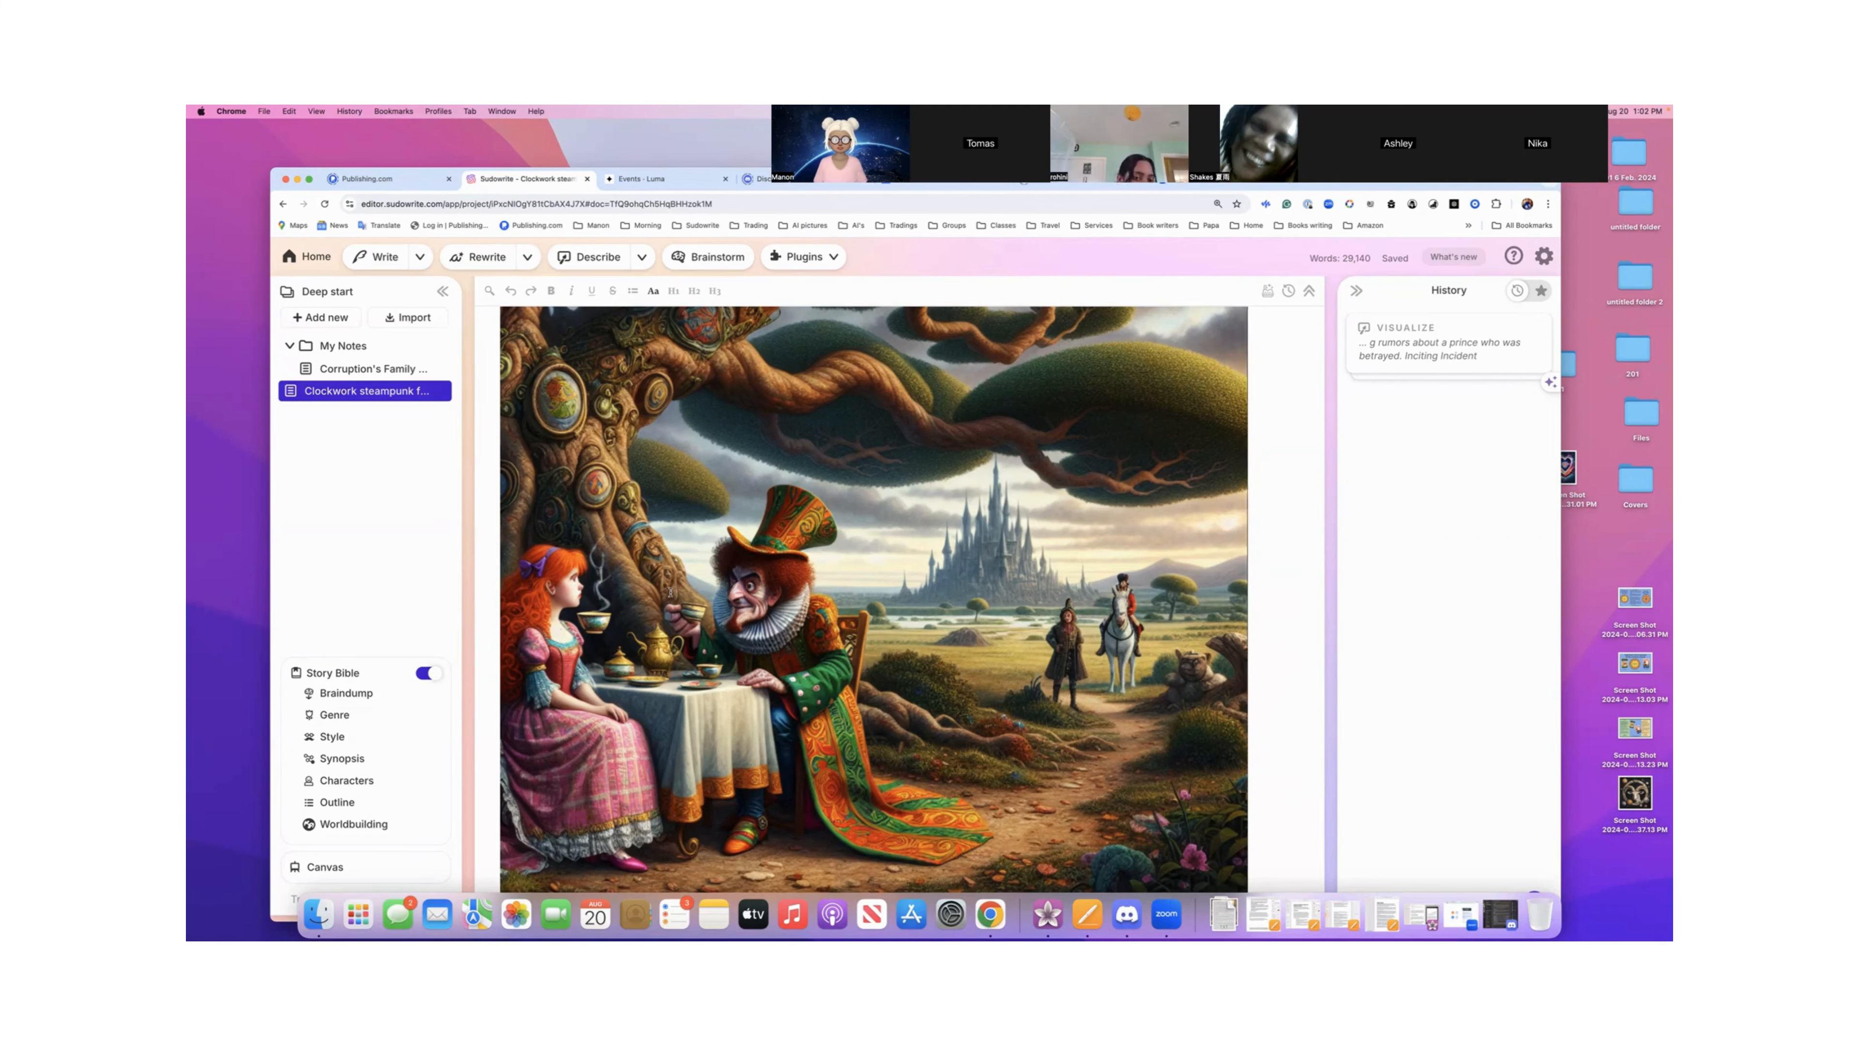
pyautogui.scroll(3, 668, 593)
pyautogui.scroll(3, 625, 612)
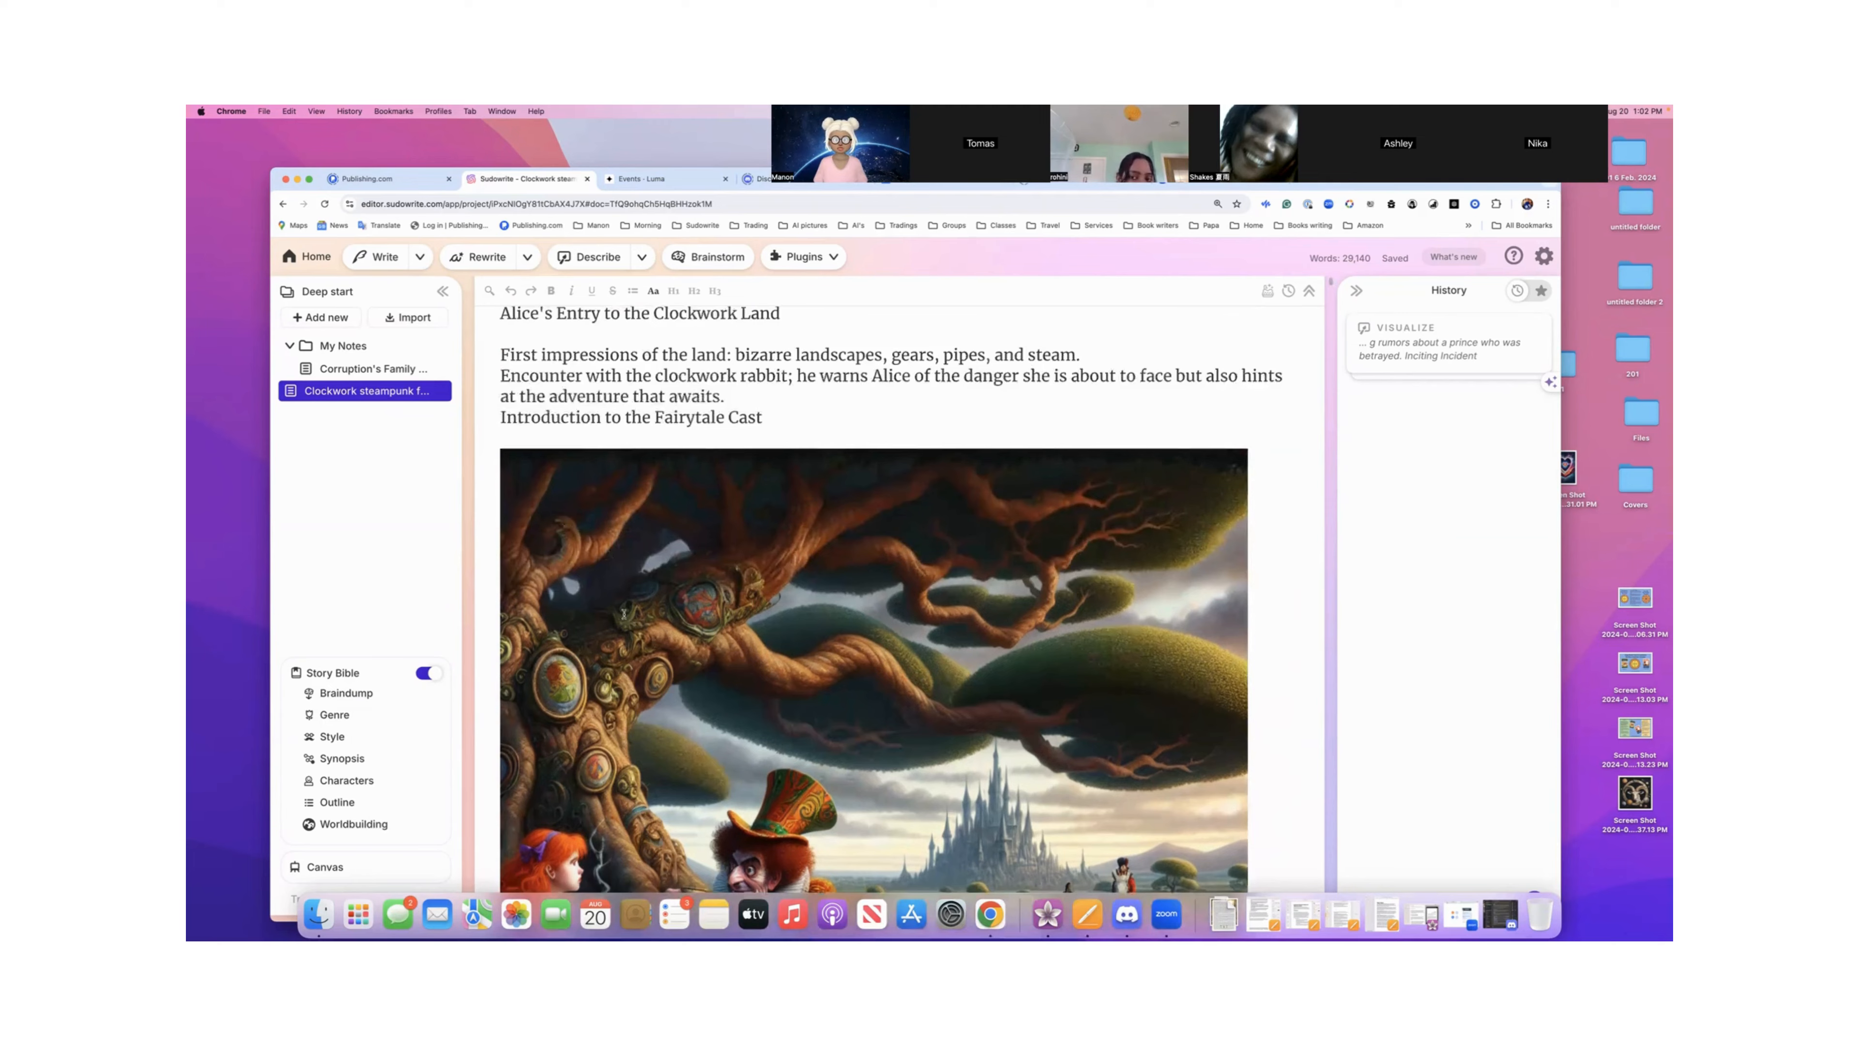
pyautogui.scroll(-15, 625, 612)
pyautogui.scroll(-3, 624, 612)
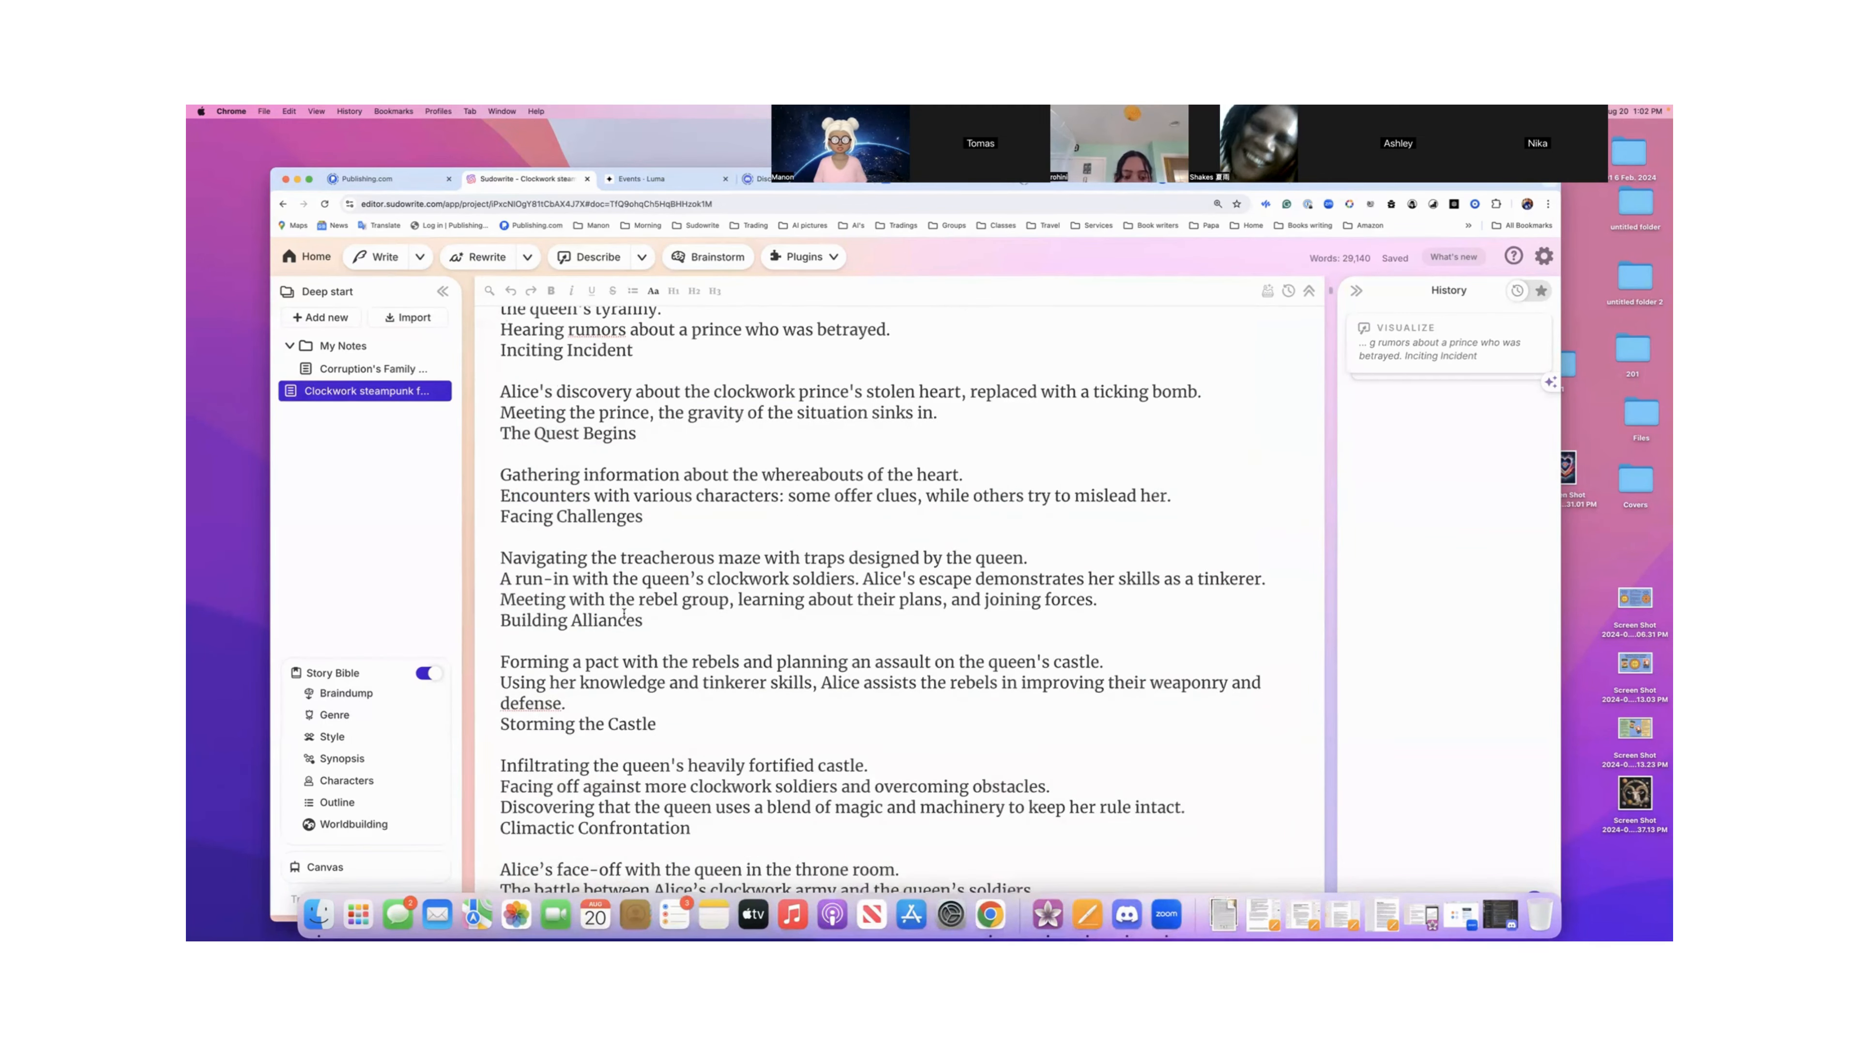
pyautogui.moveTo(500, 383); pyautogui.dragTo(627, 467)
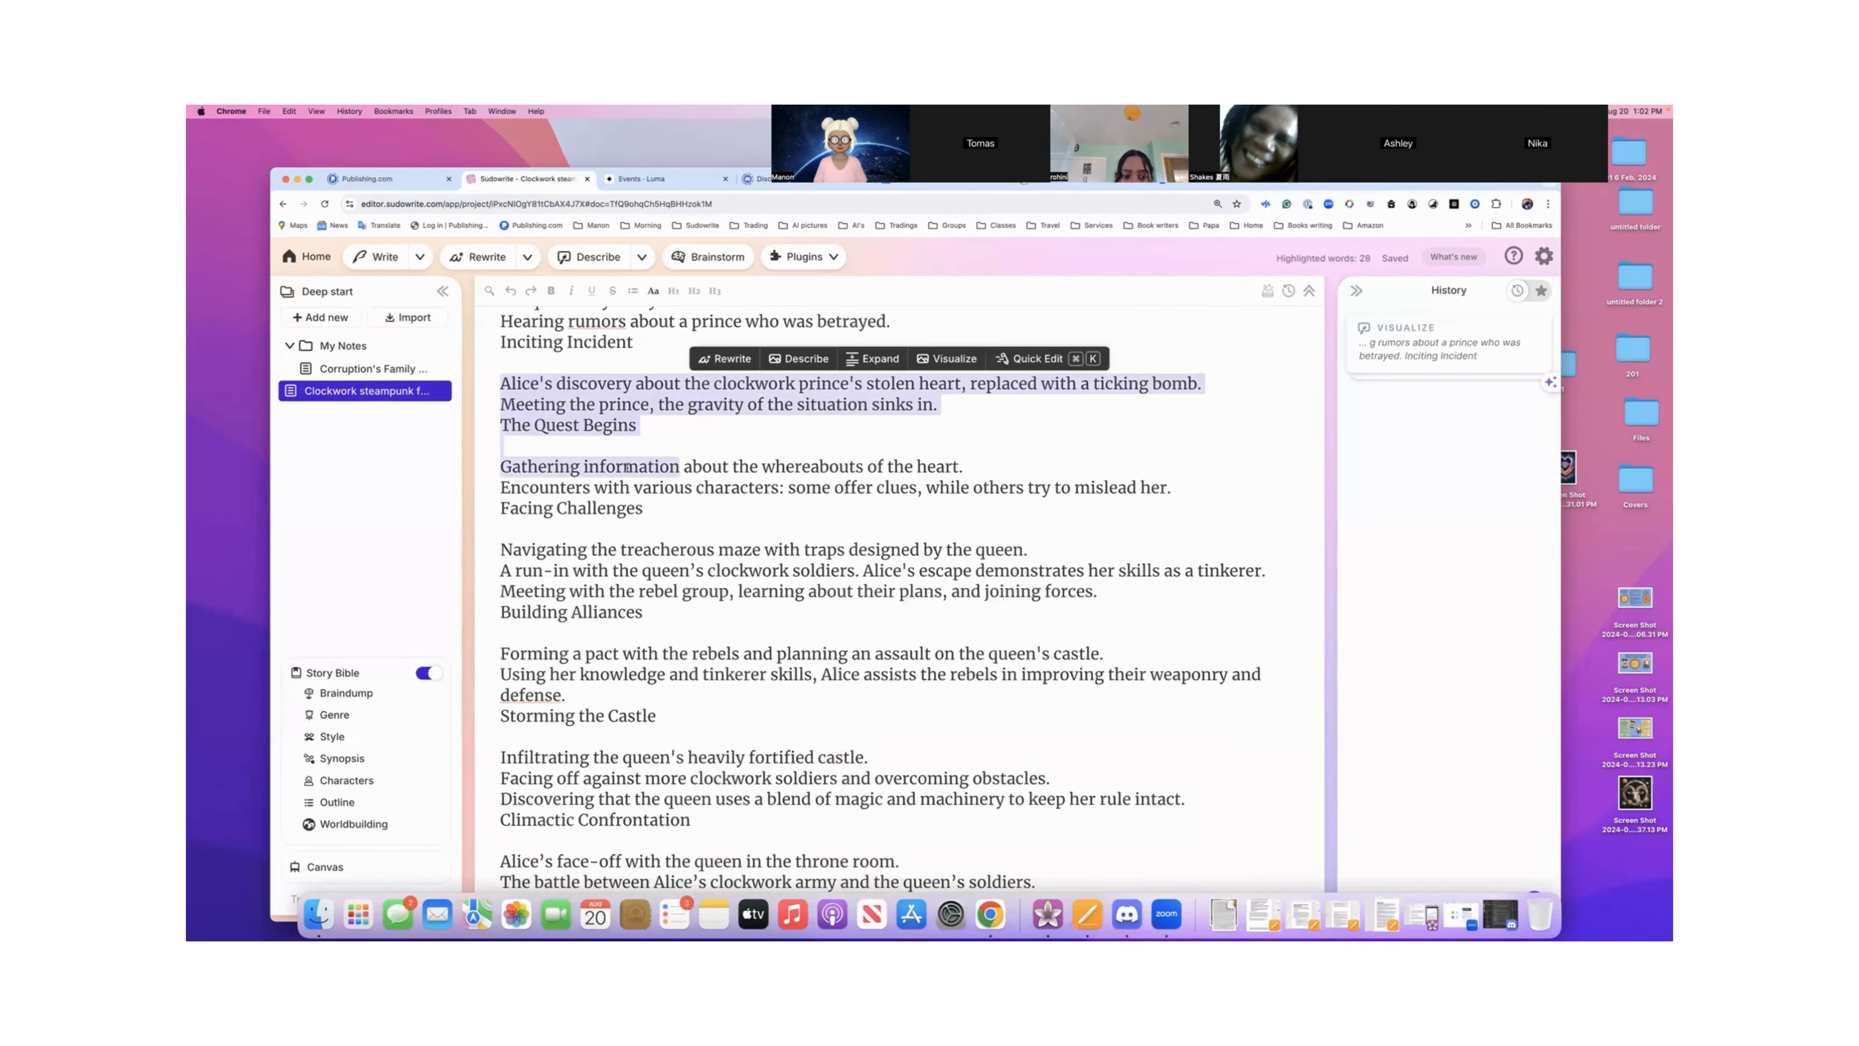
pyautogui.moveTo(630, 475); pyautogui.dragTo(678, 661)
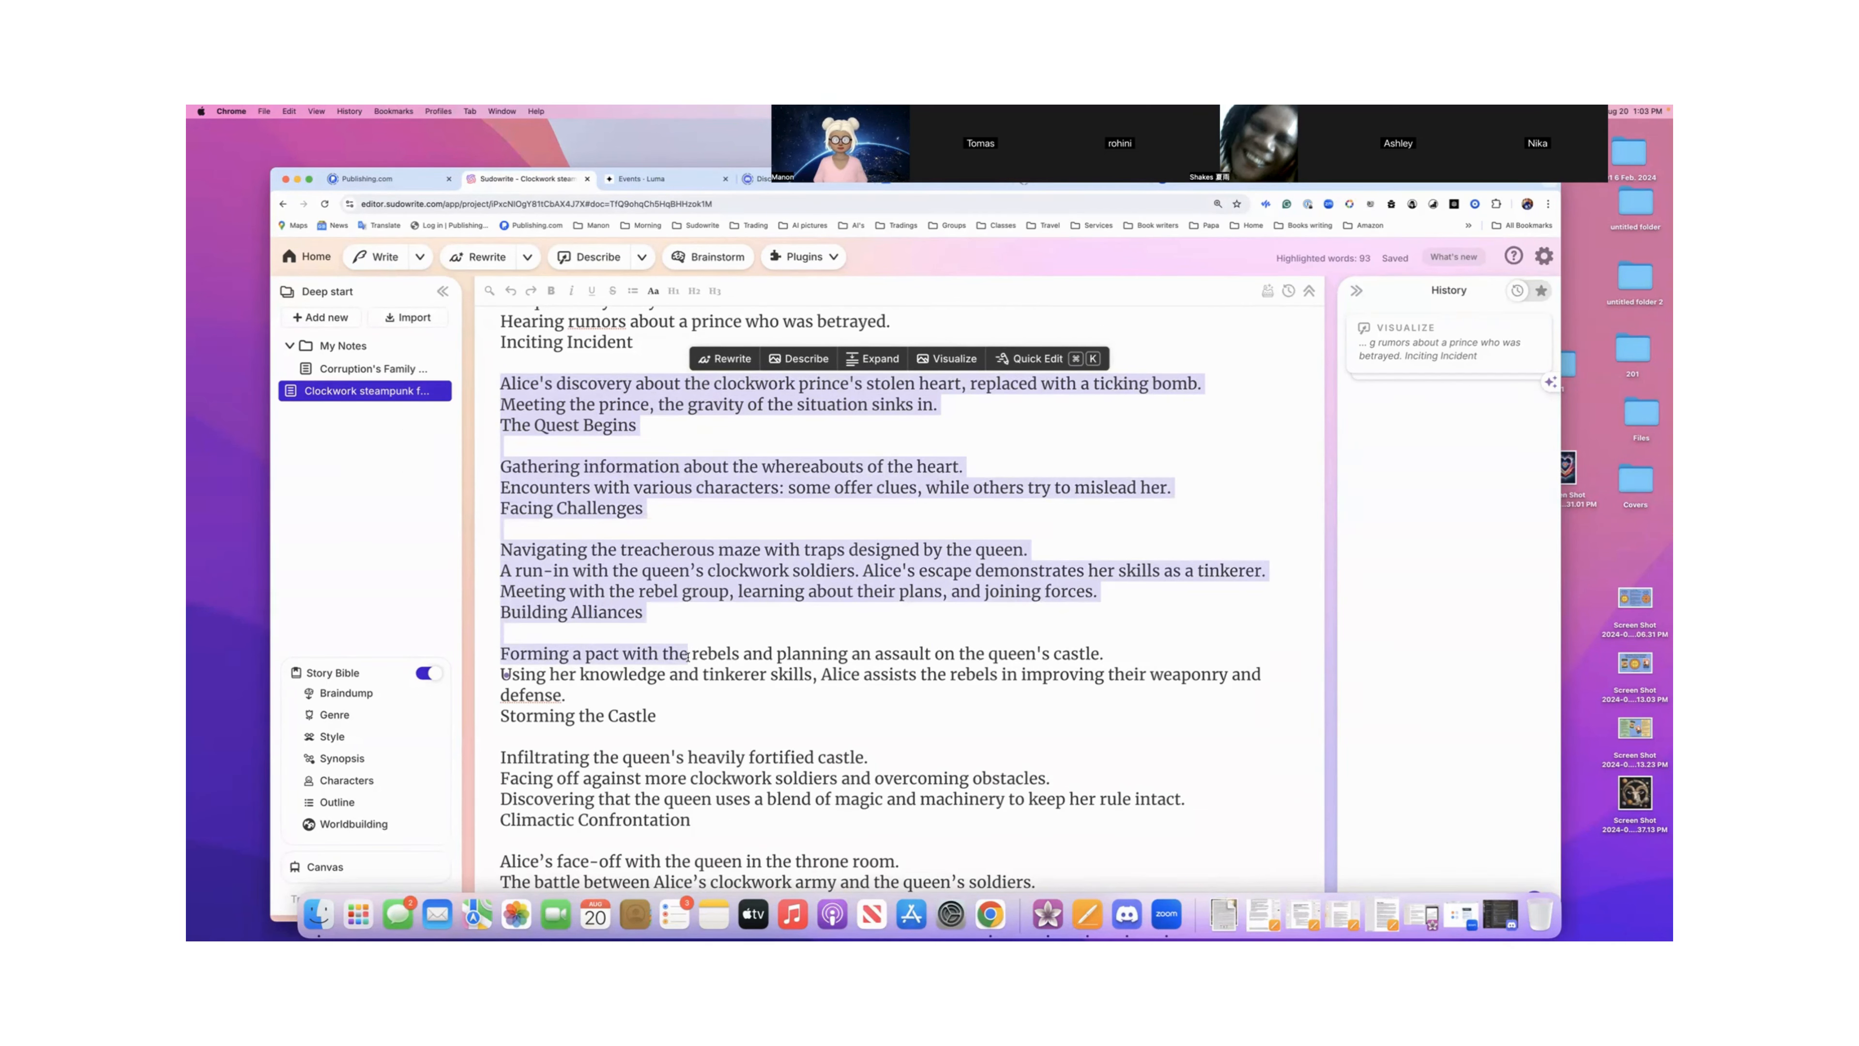
pyautogui.click(687, 654)
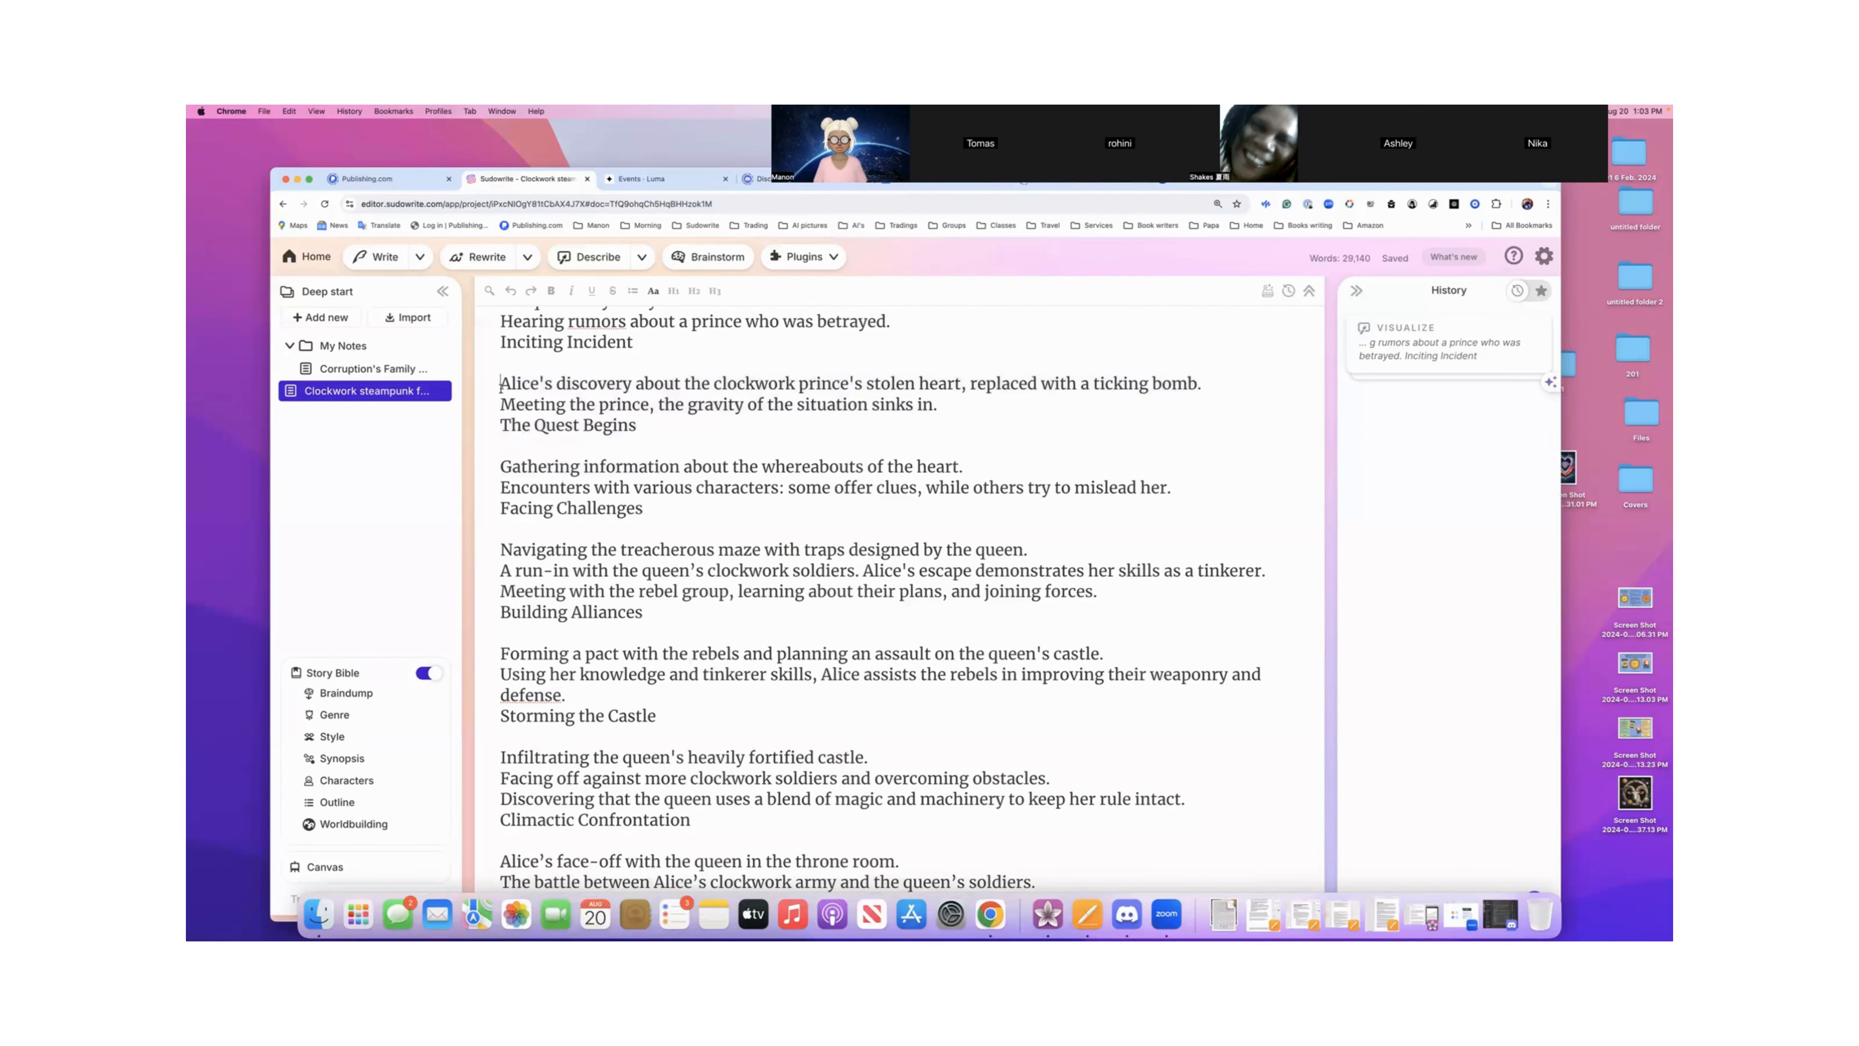
# - Visualize the passage from "Alice's discovery about the clockwork prince's stolen heart" through "The Prince's True Identity" with the Visualize plugin
pyautogui.moveTo(488, 387); pyautogui.dragTo(742, 686)
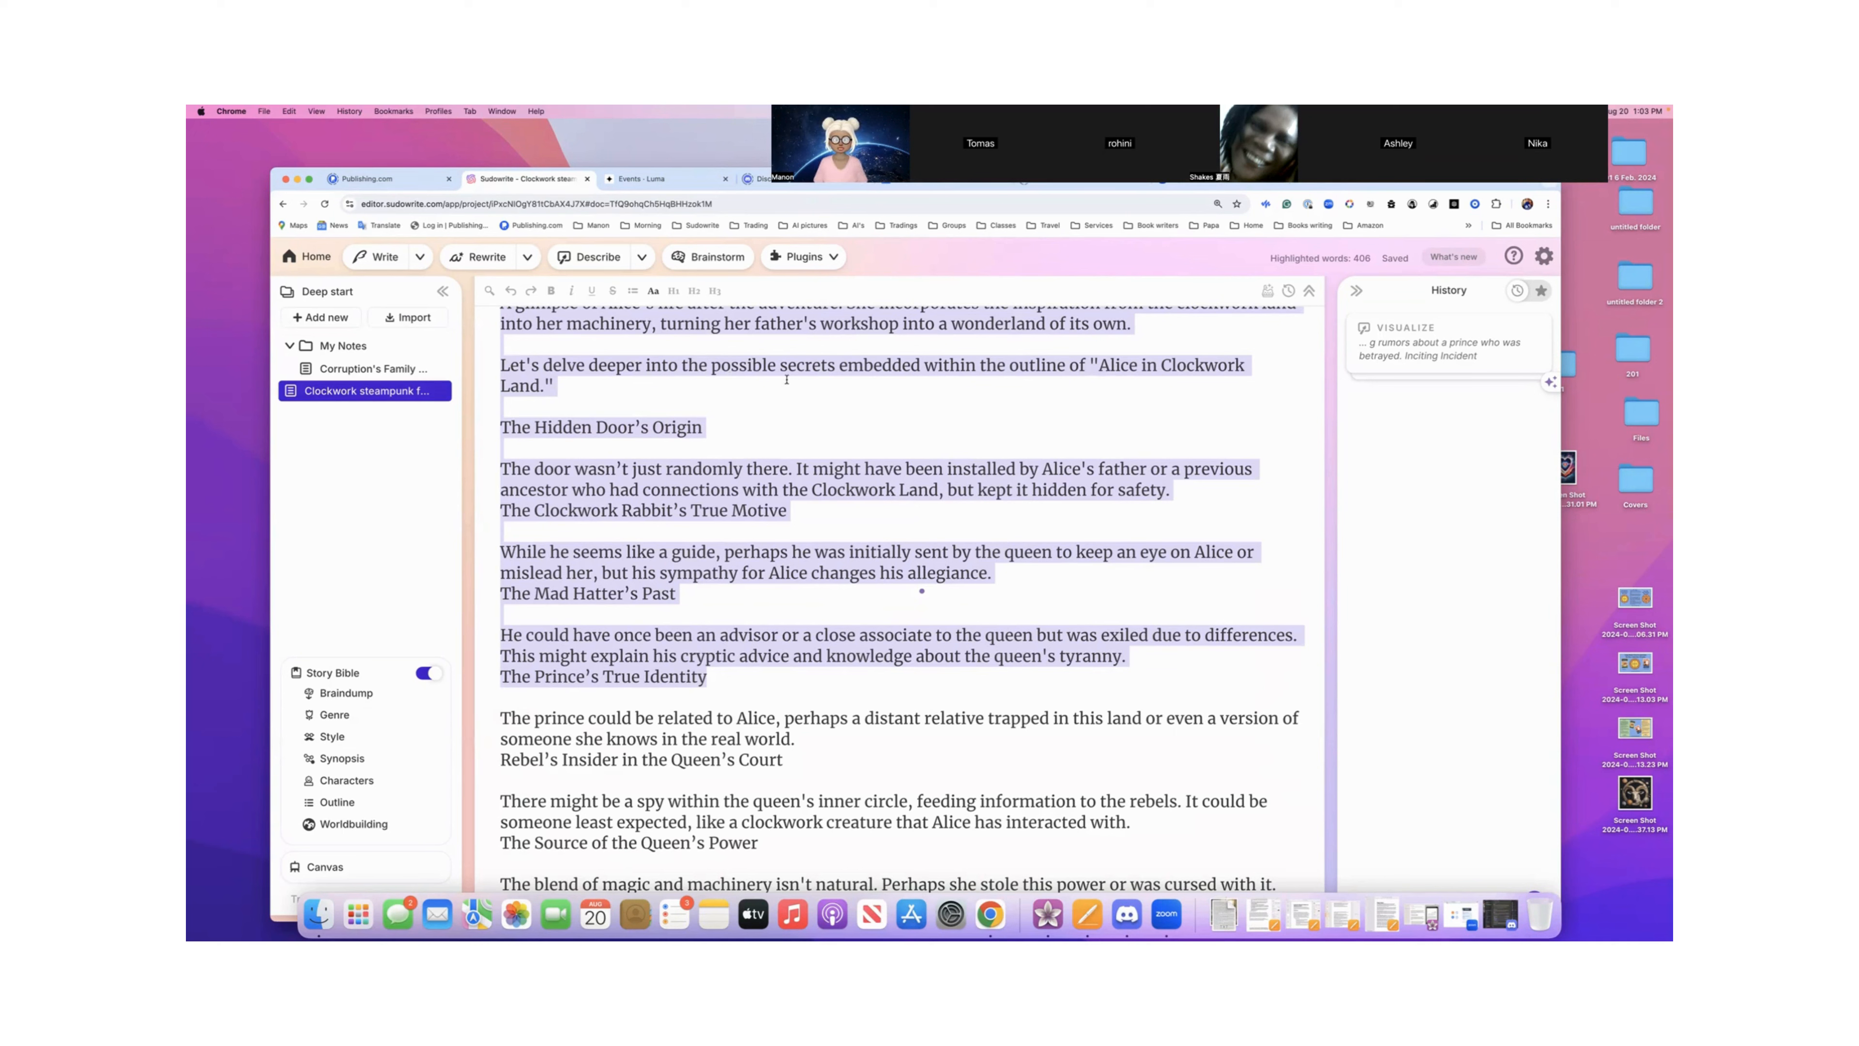
pyautogui.click(833, 259)
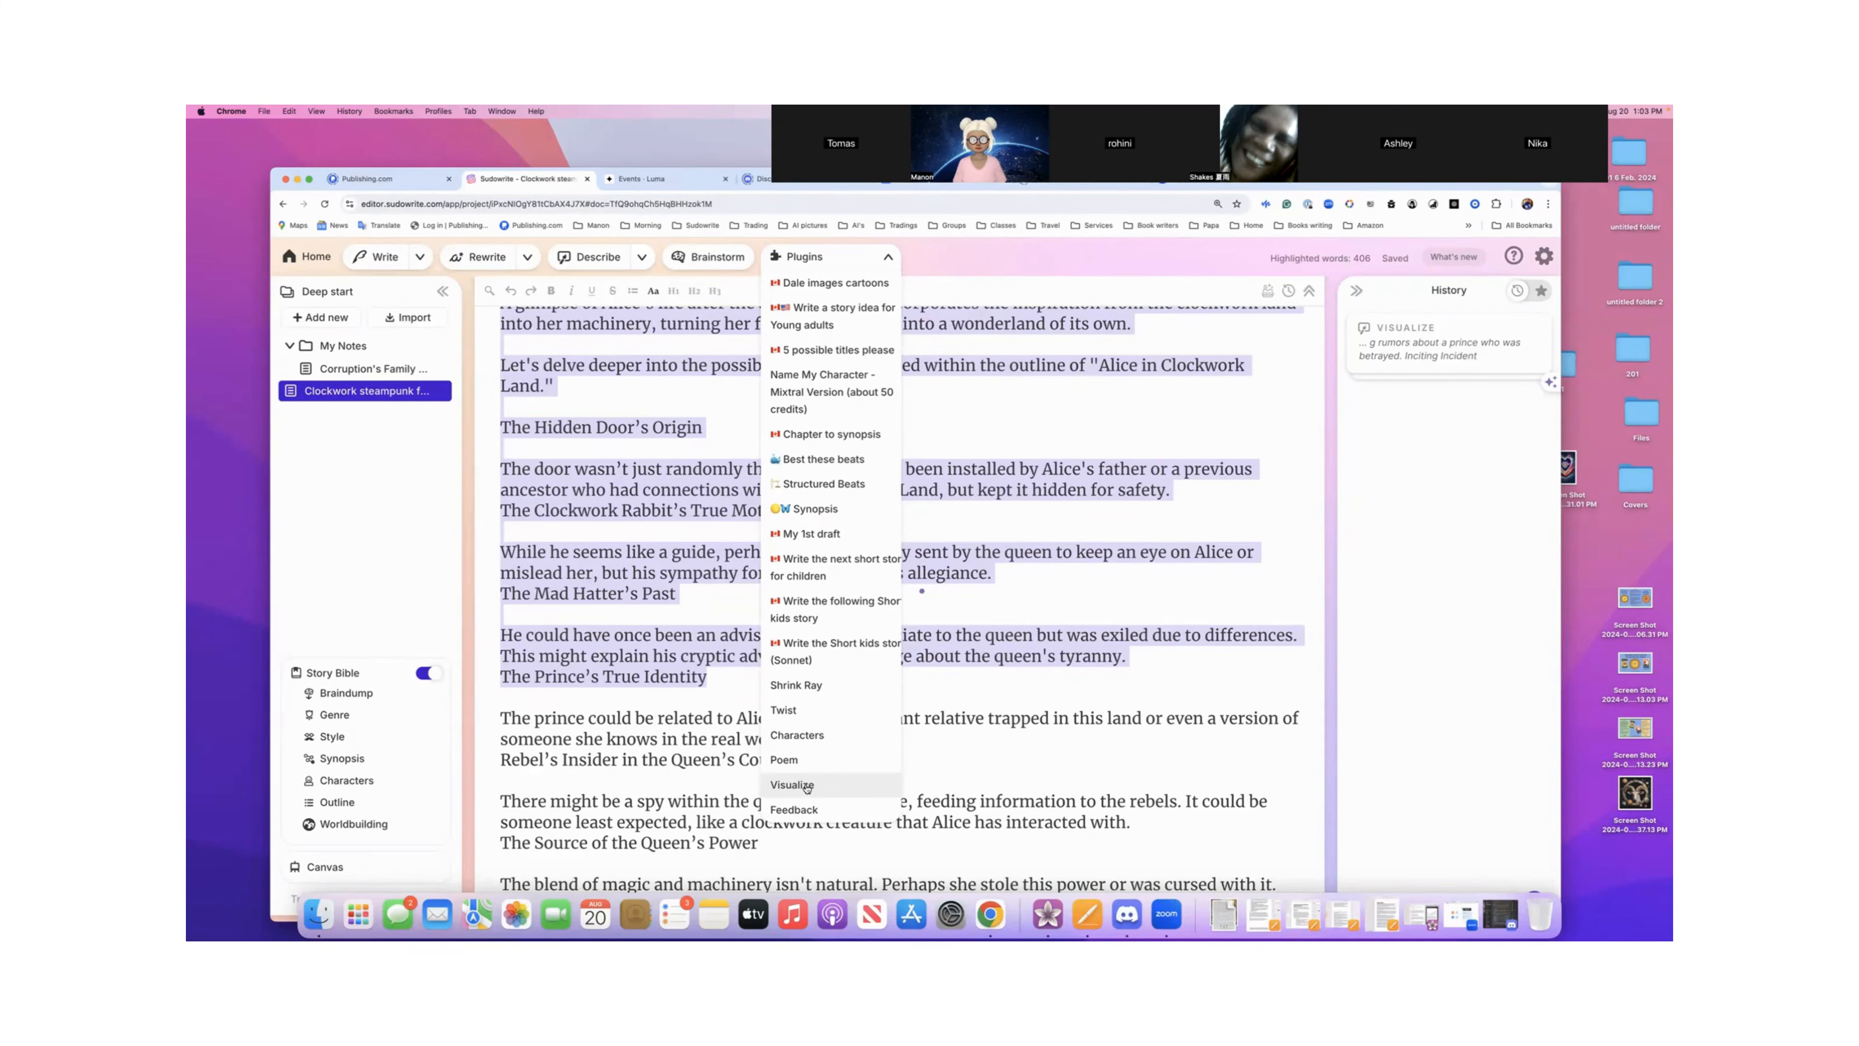
pyautogui.click(792, 784)
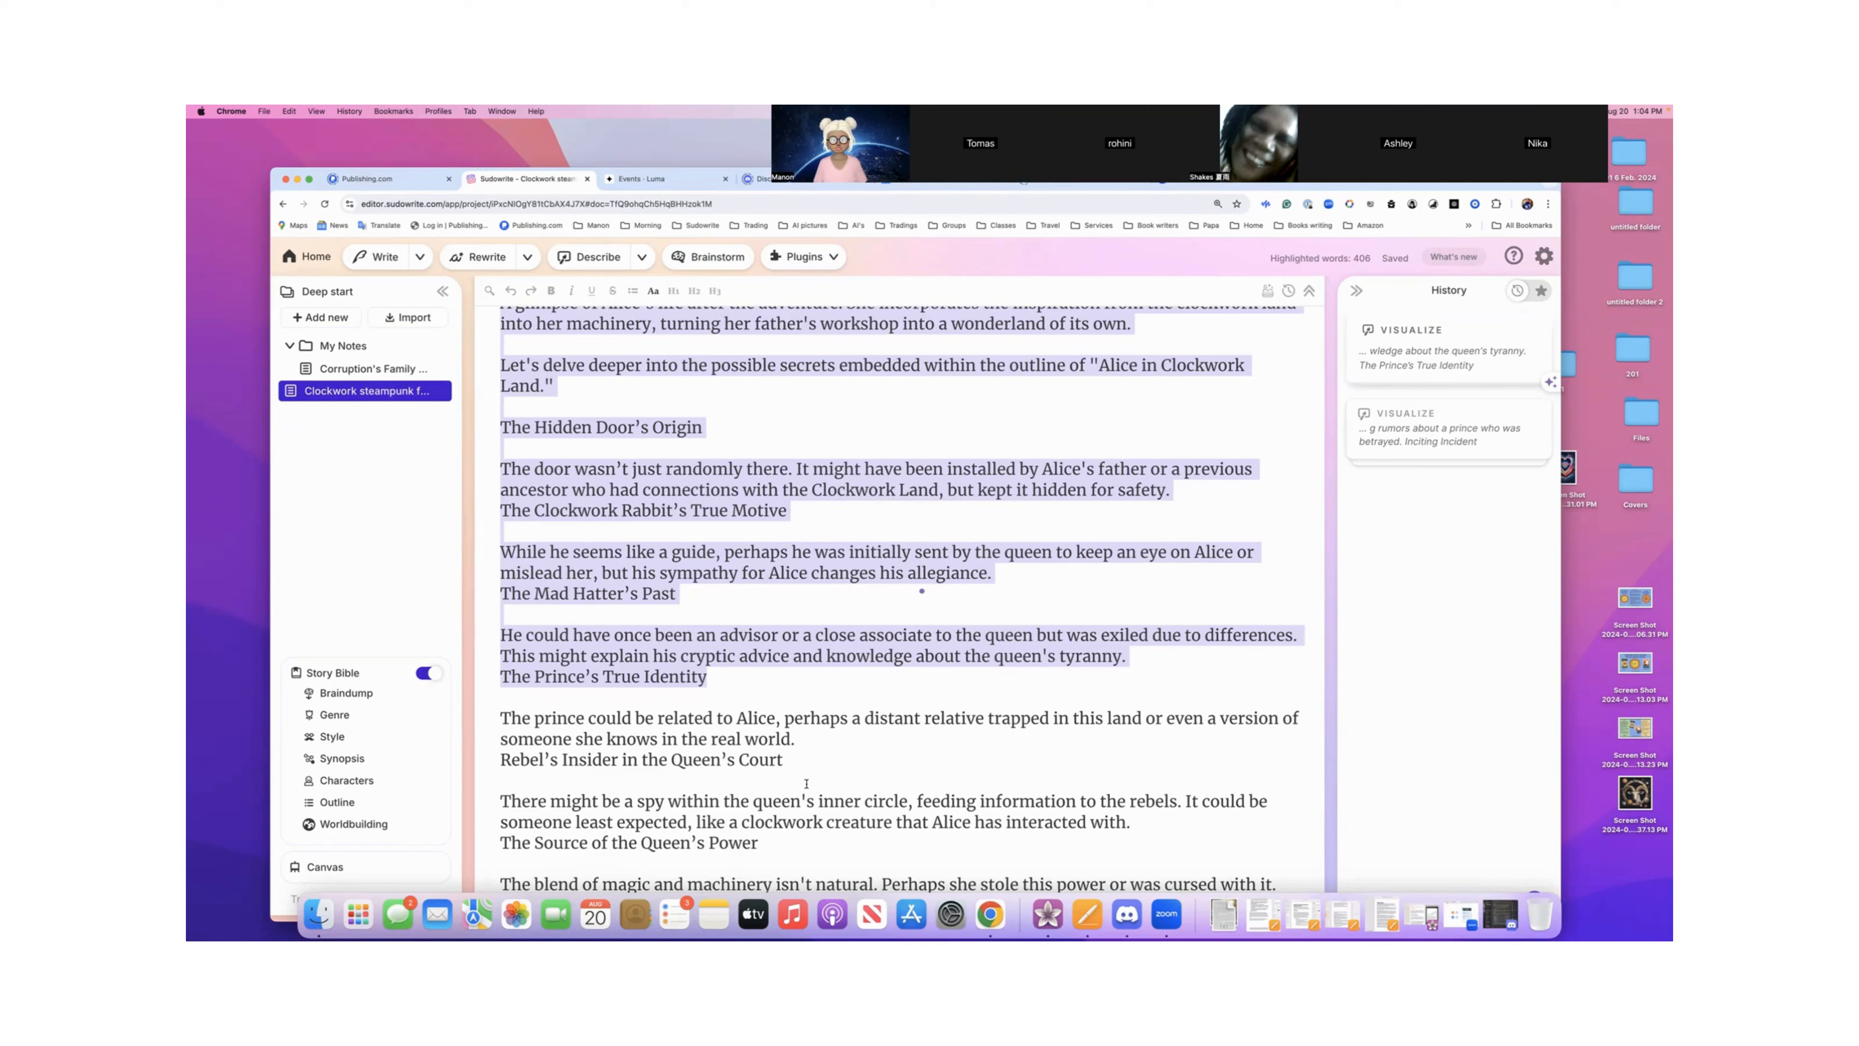
# - Switch to Vellum, view the title info of "Essential Oils for Everyday Health", and close that book's window
pyautogui.click(1047, 914)
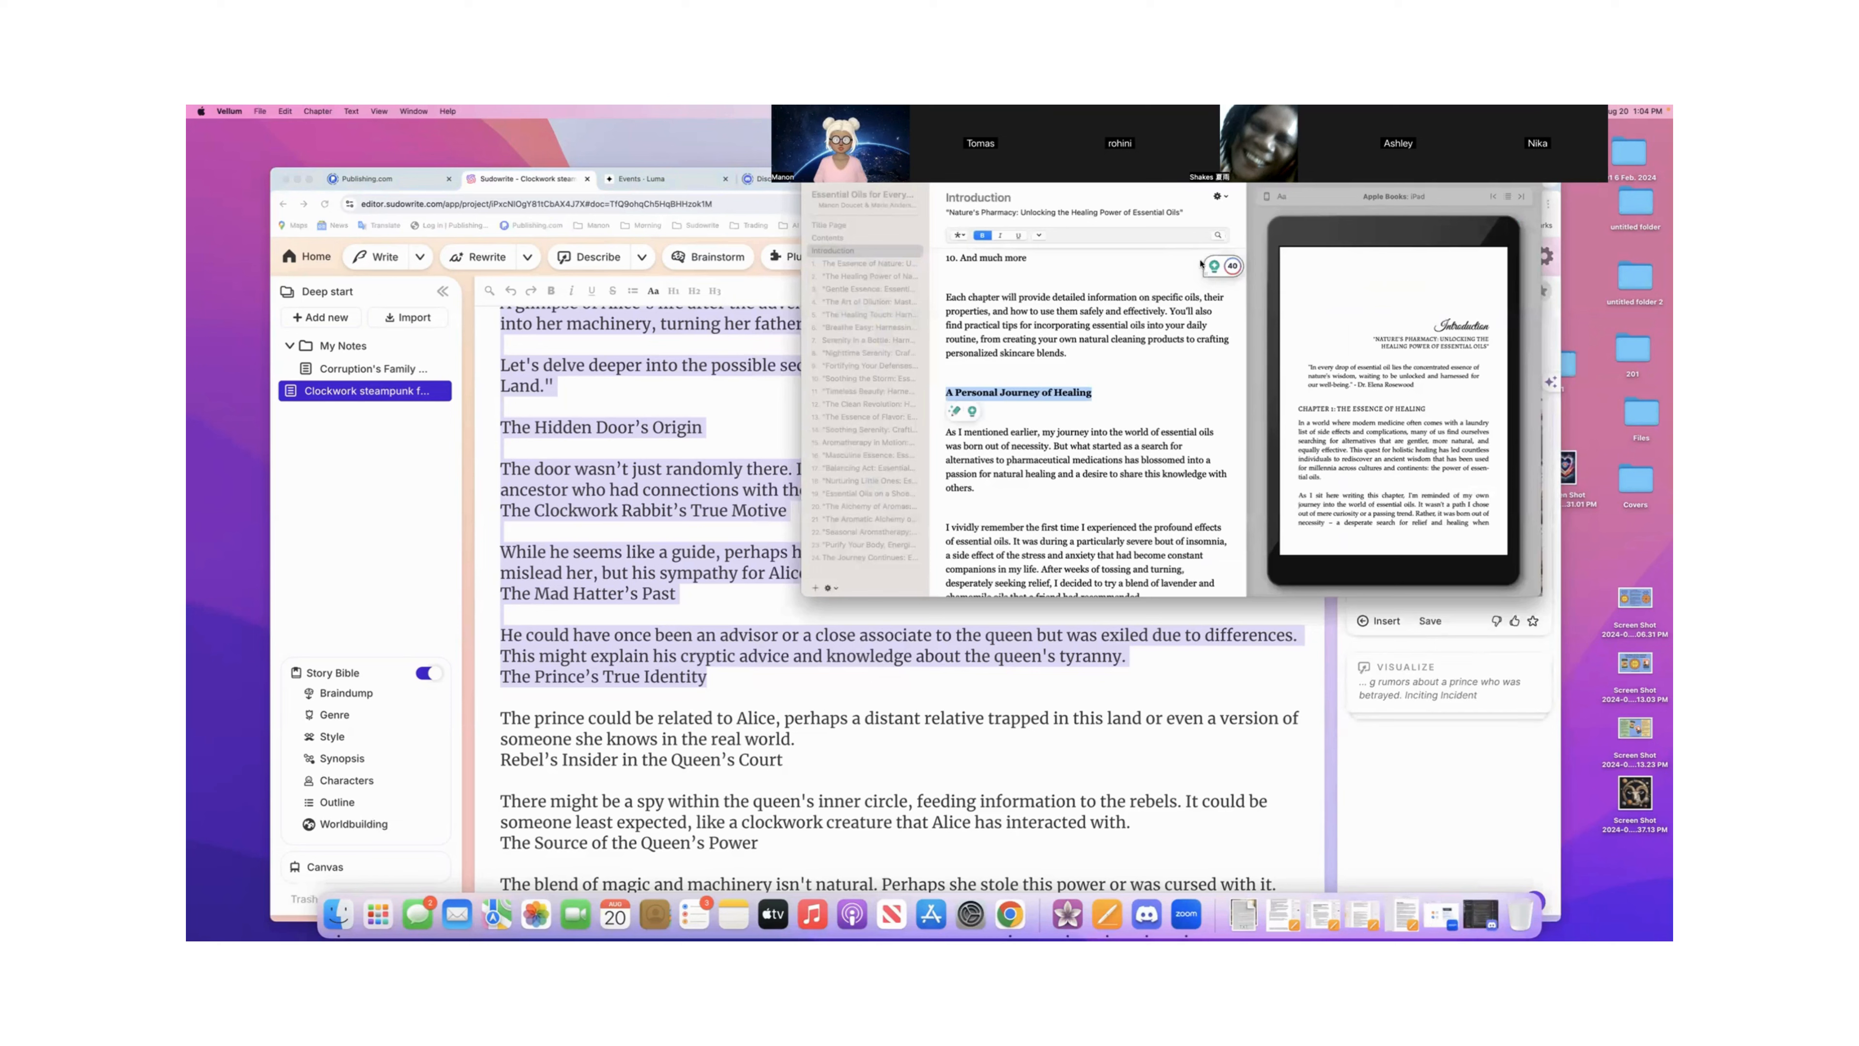
pyautogui.click(805, 216)
pyautogui.moveTo(805, 221)
pyautogui.mouseDown()
pyautogui.moveTo(806, 239)
pyautogui.moveTo(806, 211)
pyautogui.mouseUp()
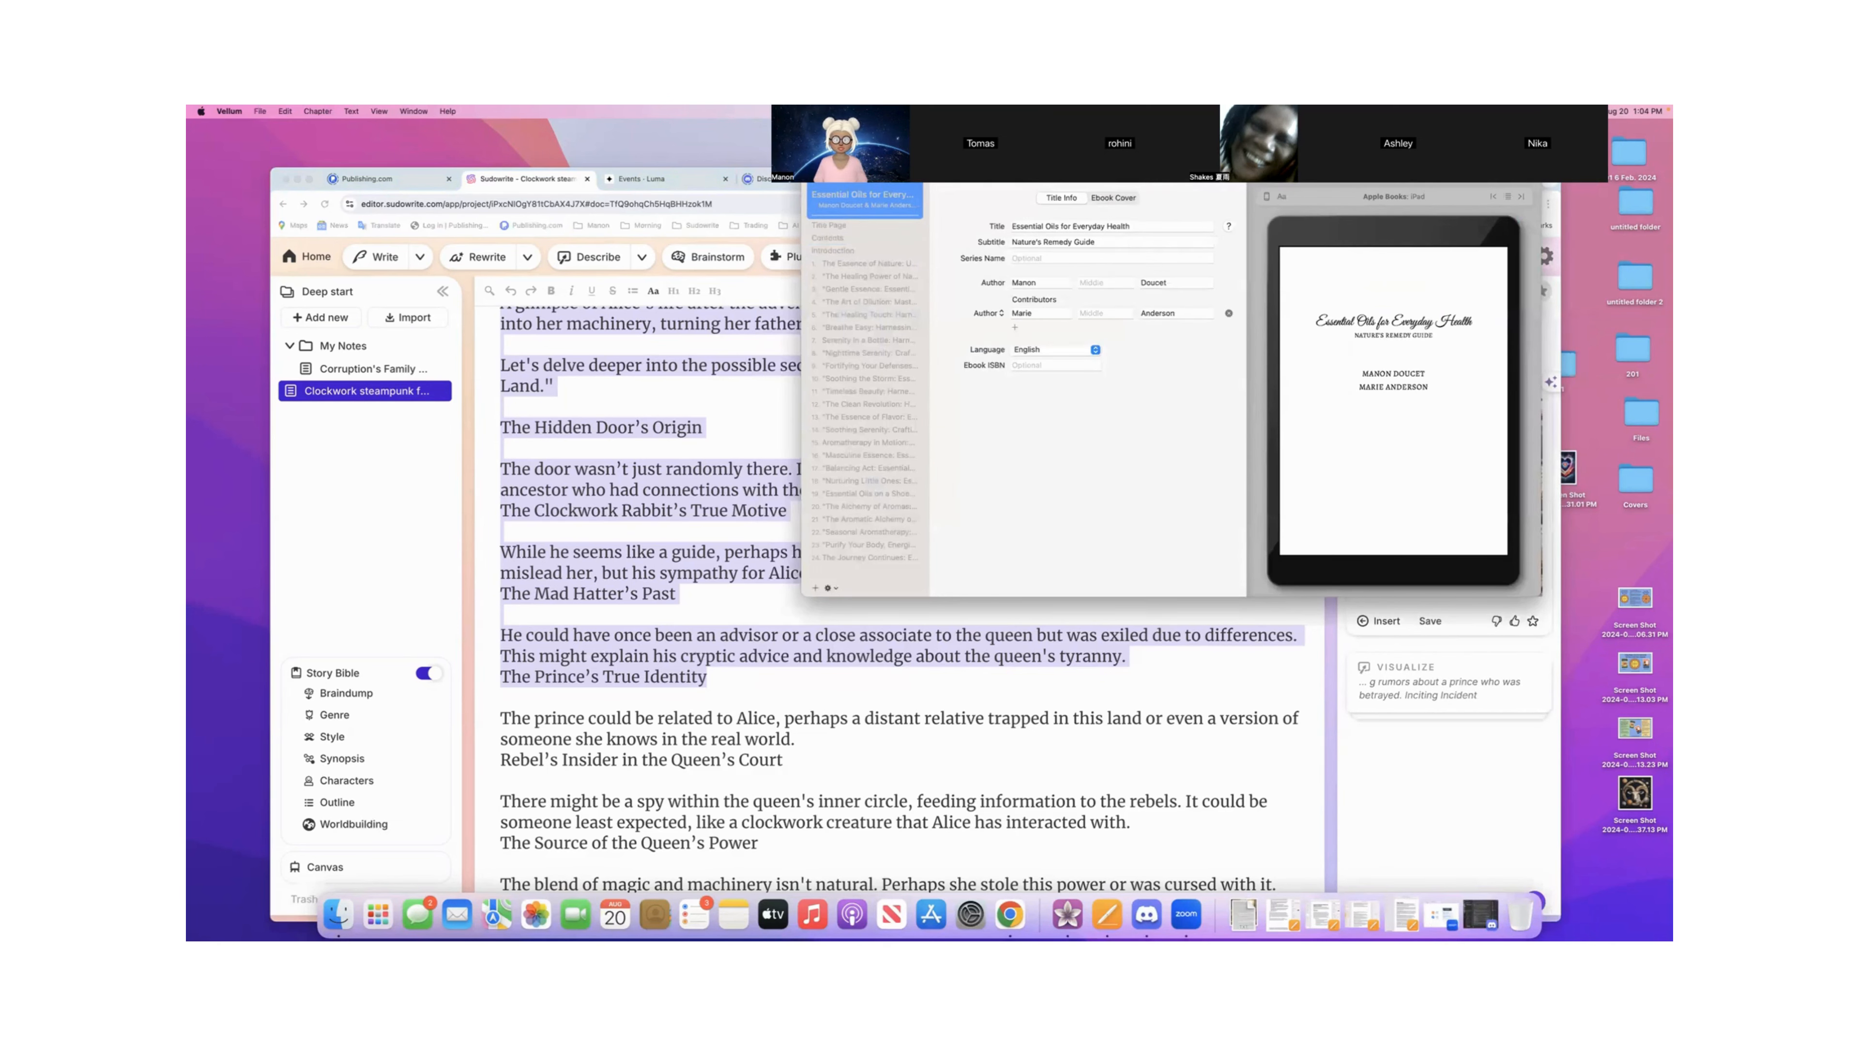
pyautogui.moveTo(1543, 150); pyautogui.dragTo(1187, 356)
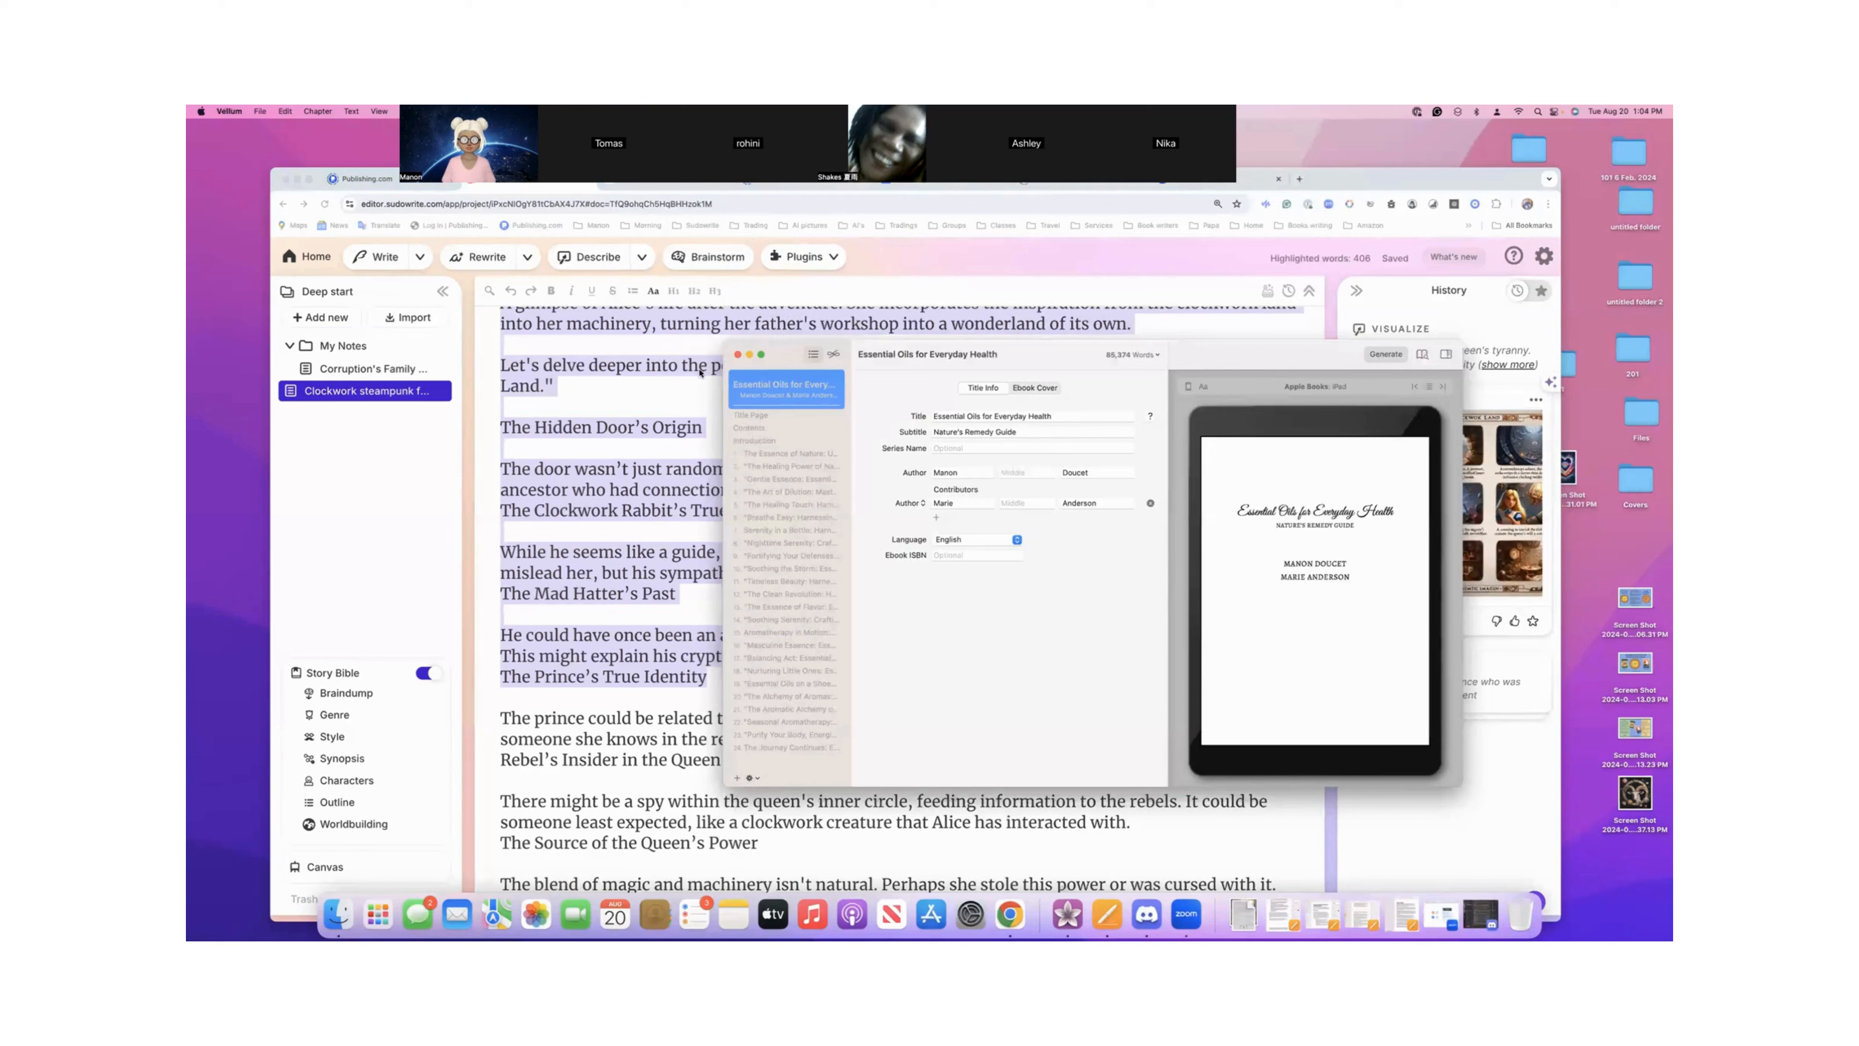
pyautogui.click(259, 112)
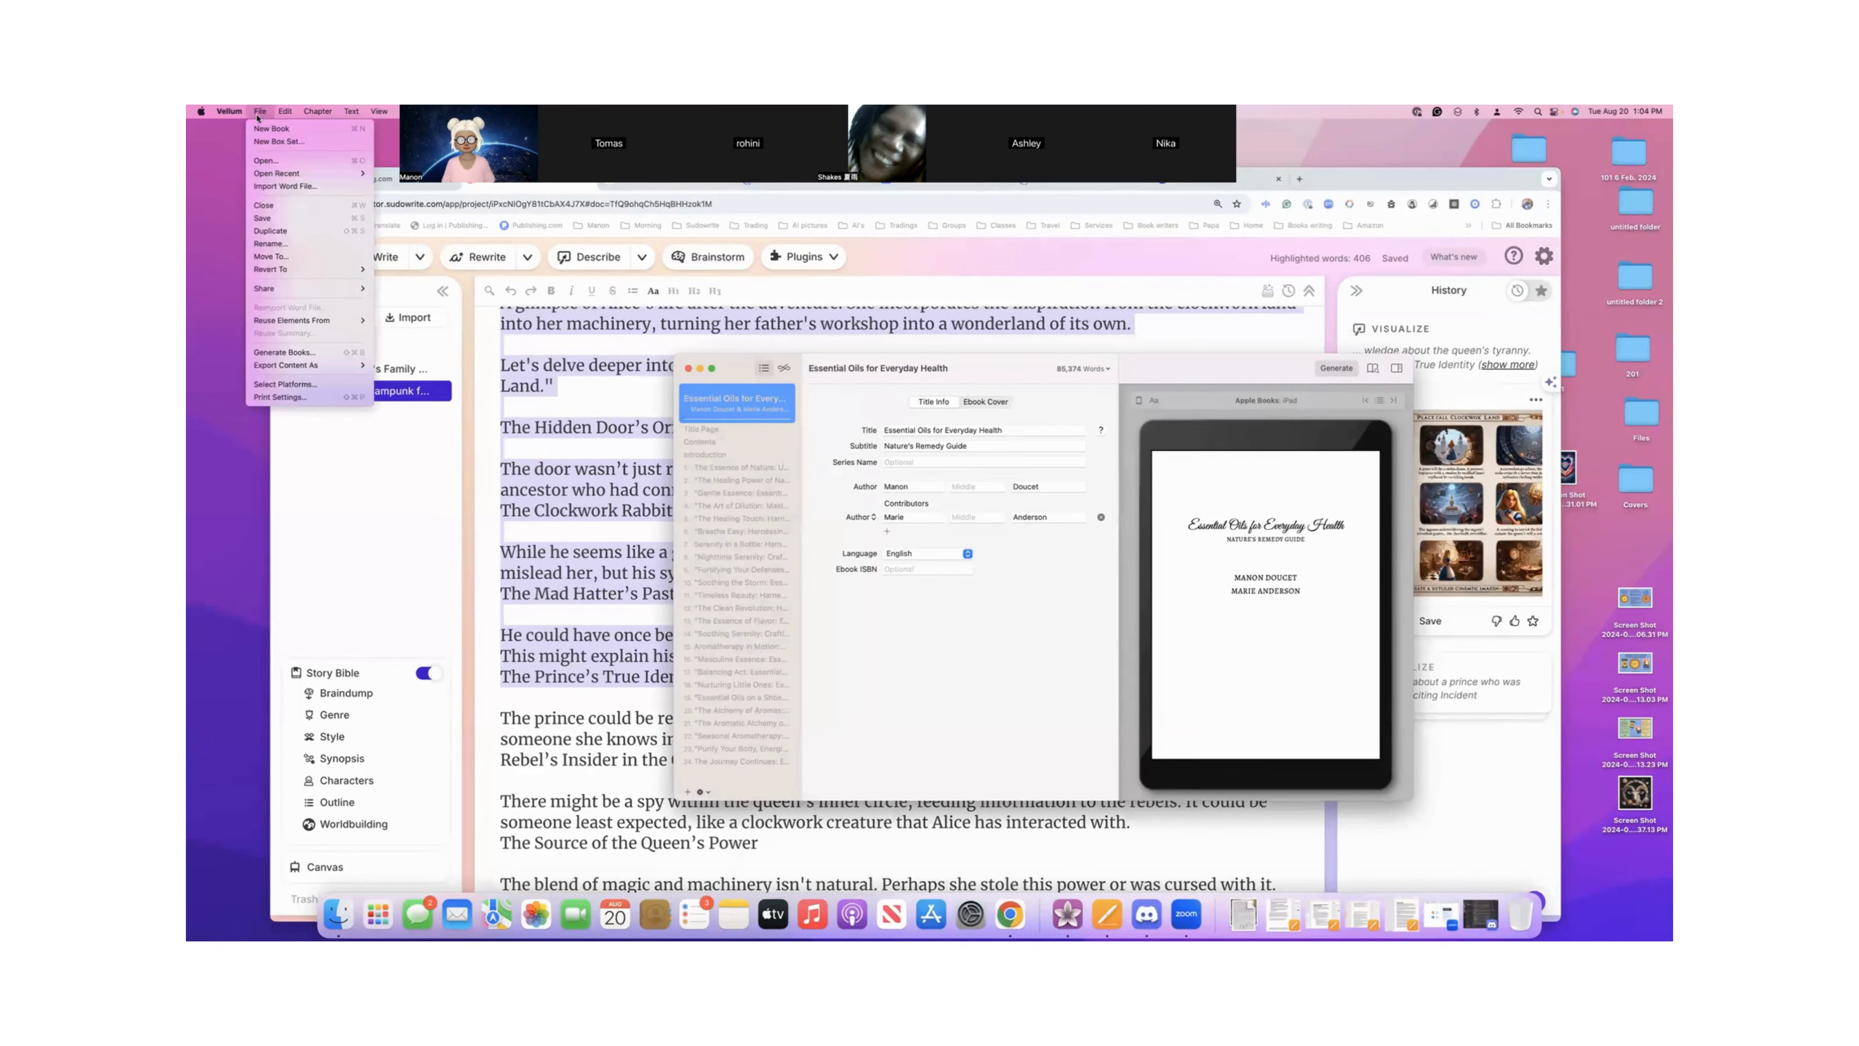
pyautogui.click(618, 346)
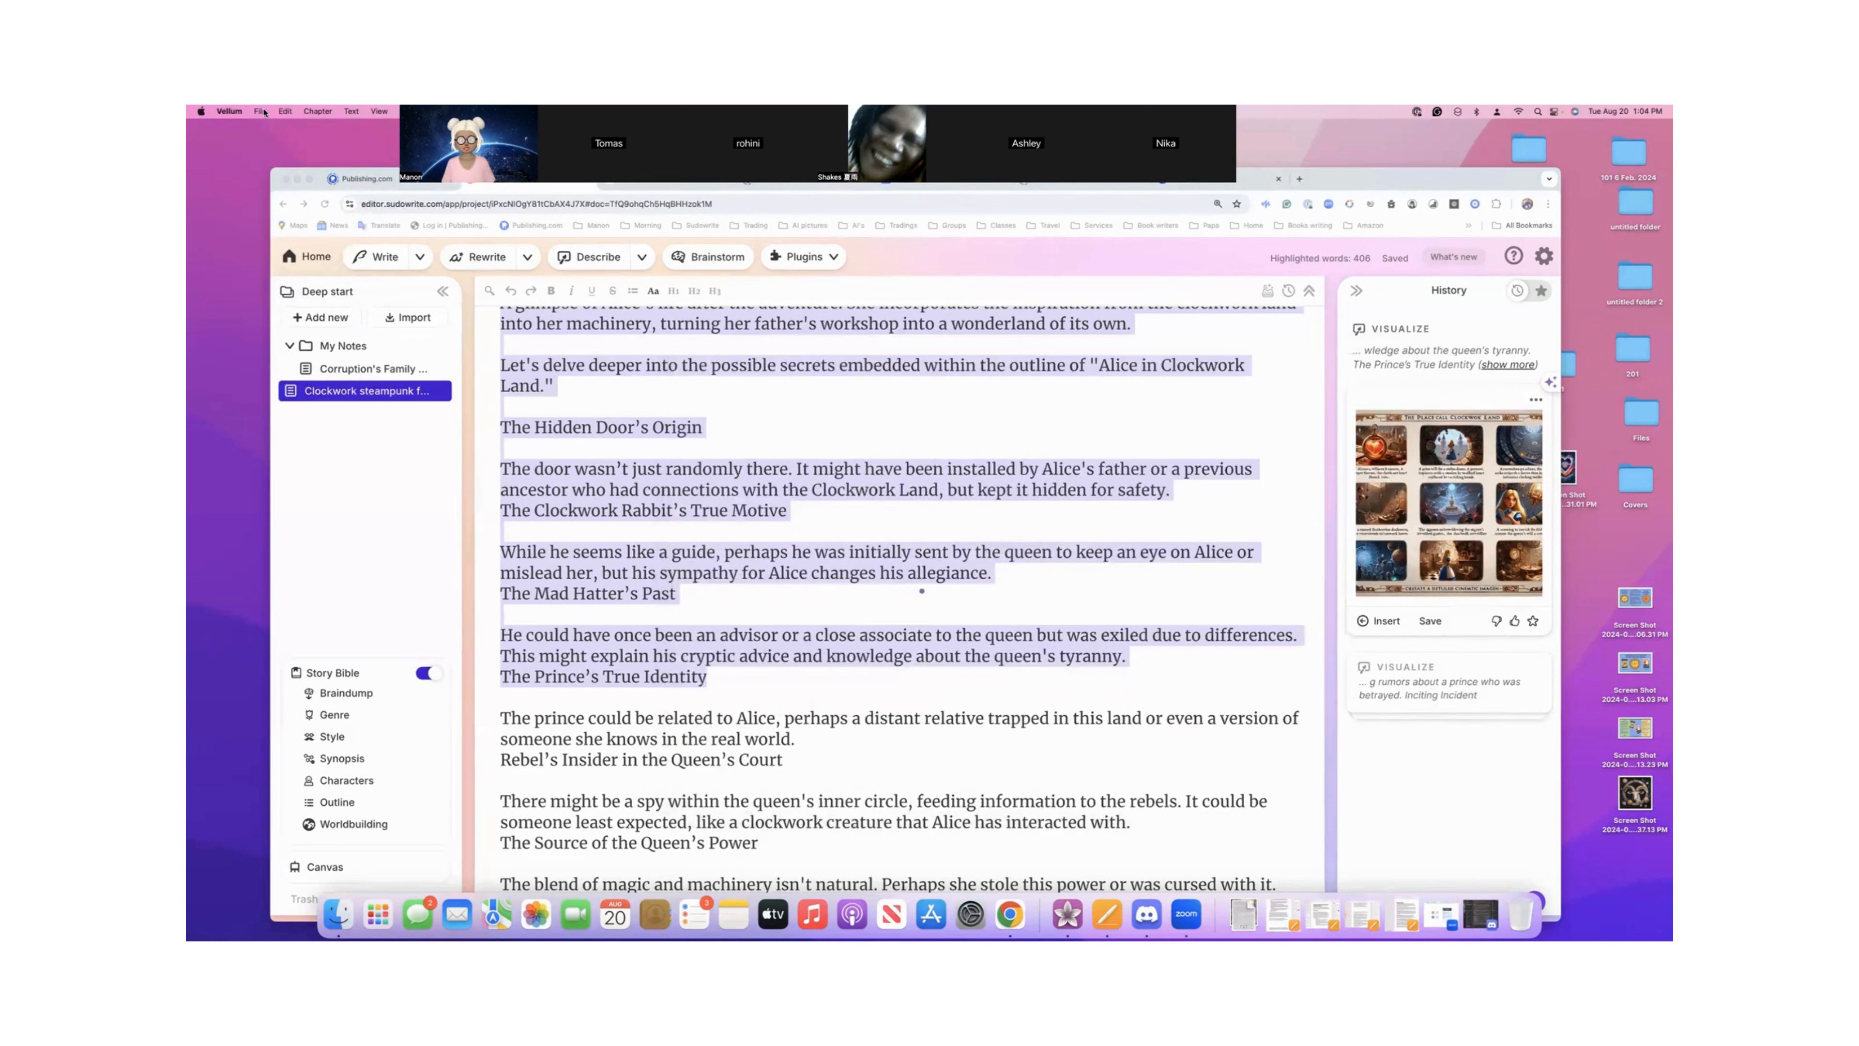
# - Open the recent Vellum book "Twinkle's Starlit Quest" and move its window clear of the meeting thumbnails
pyautogui.click(260, 111)
pyautogui.moveTo(306, 175)
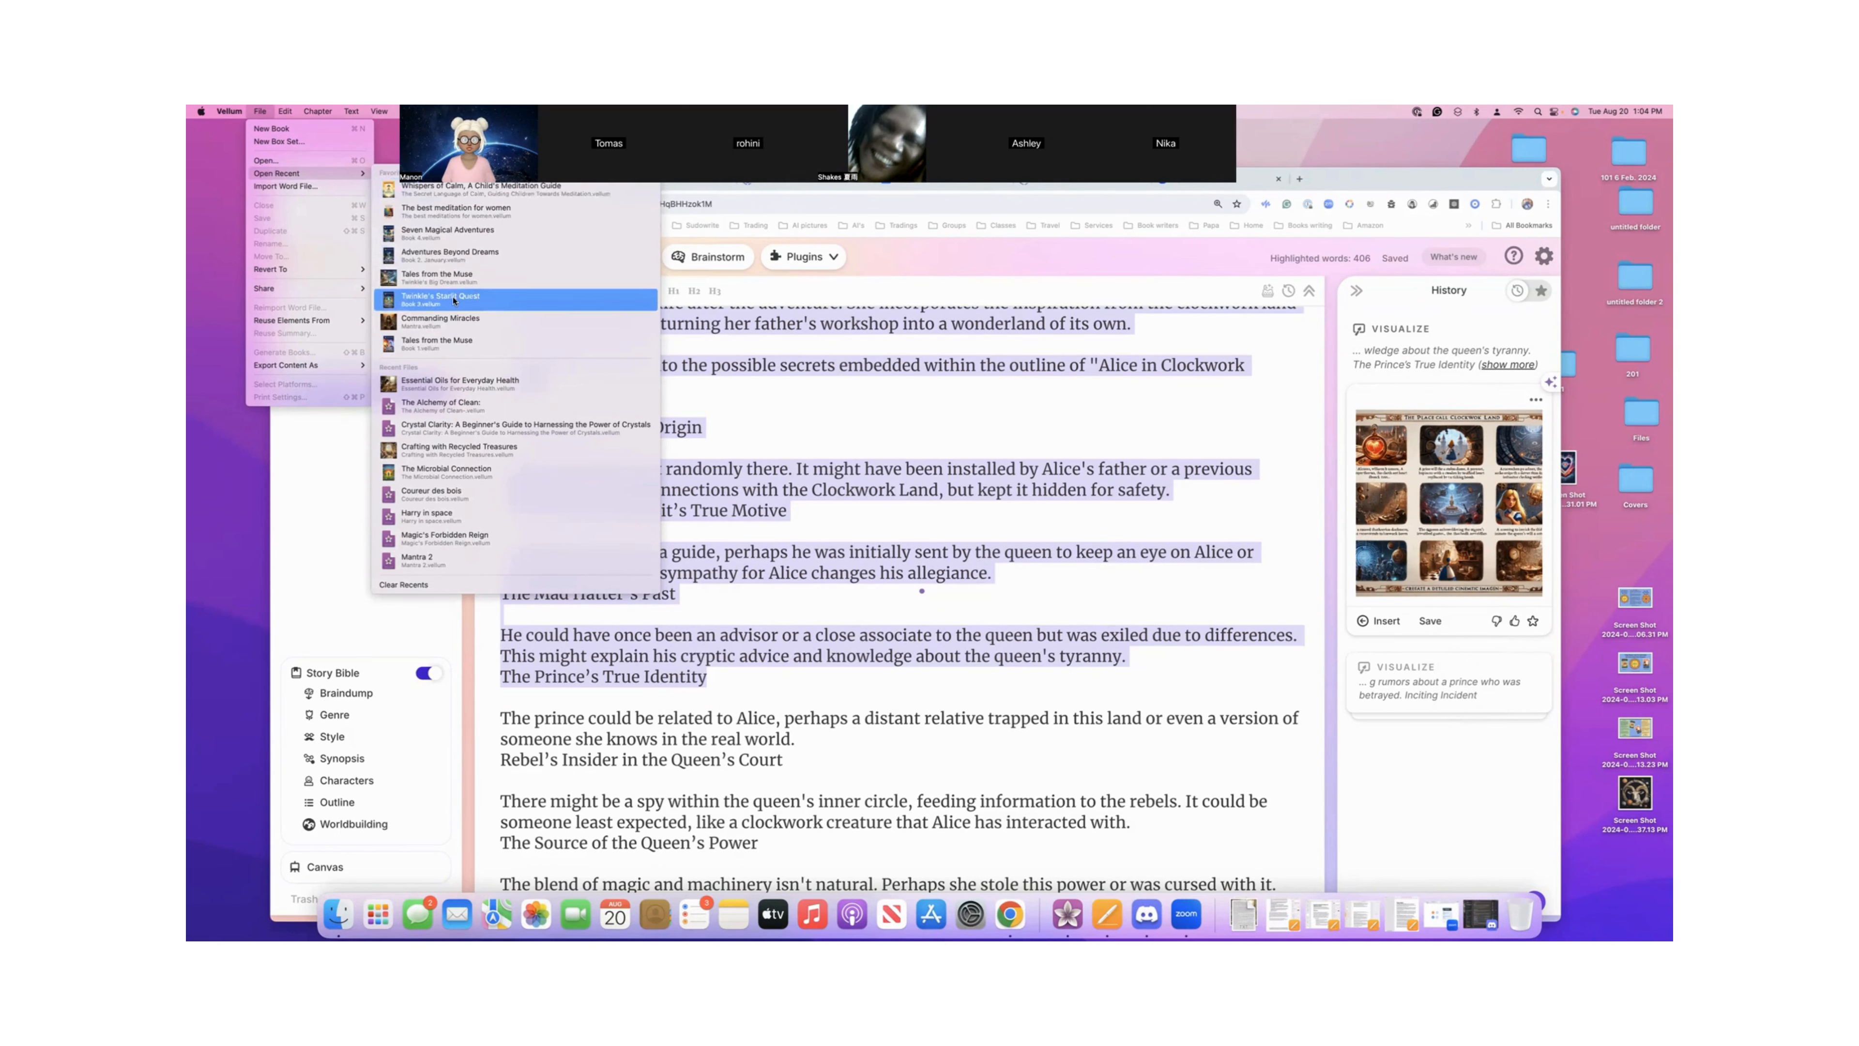
pyautogui.click(436, 297)
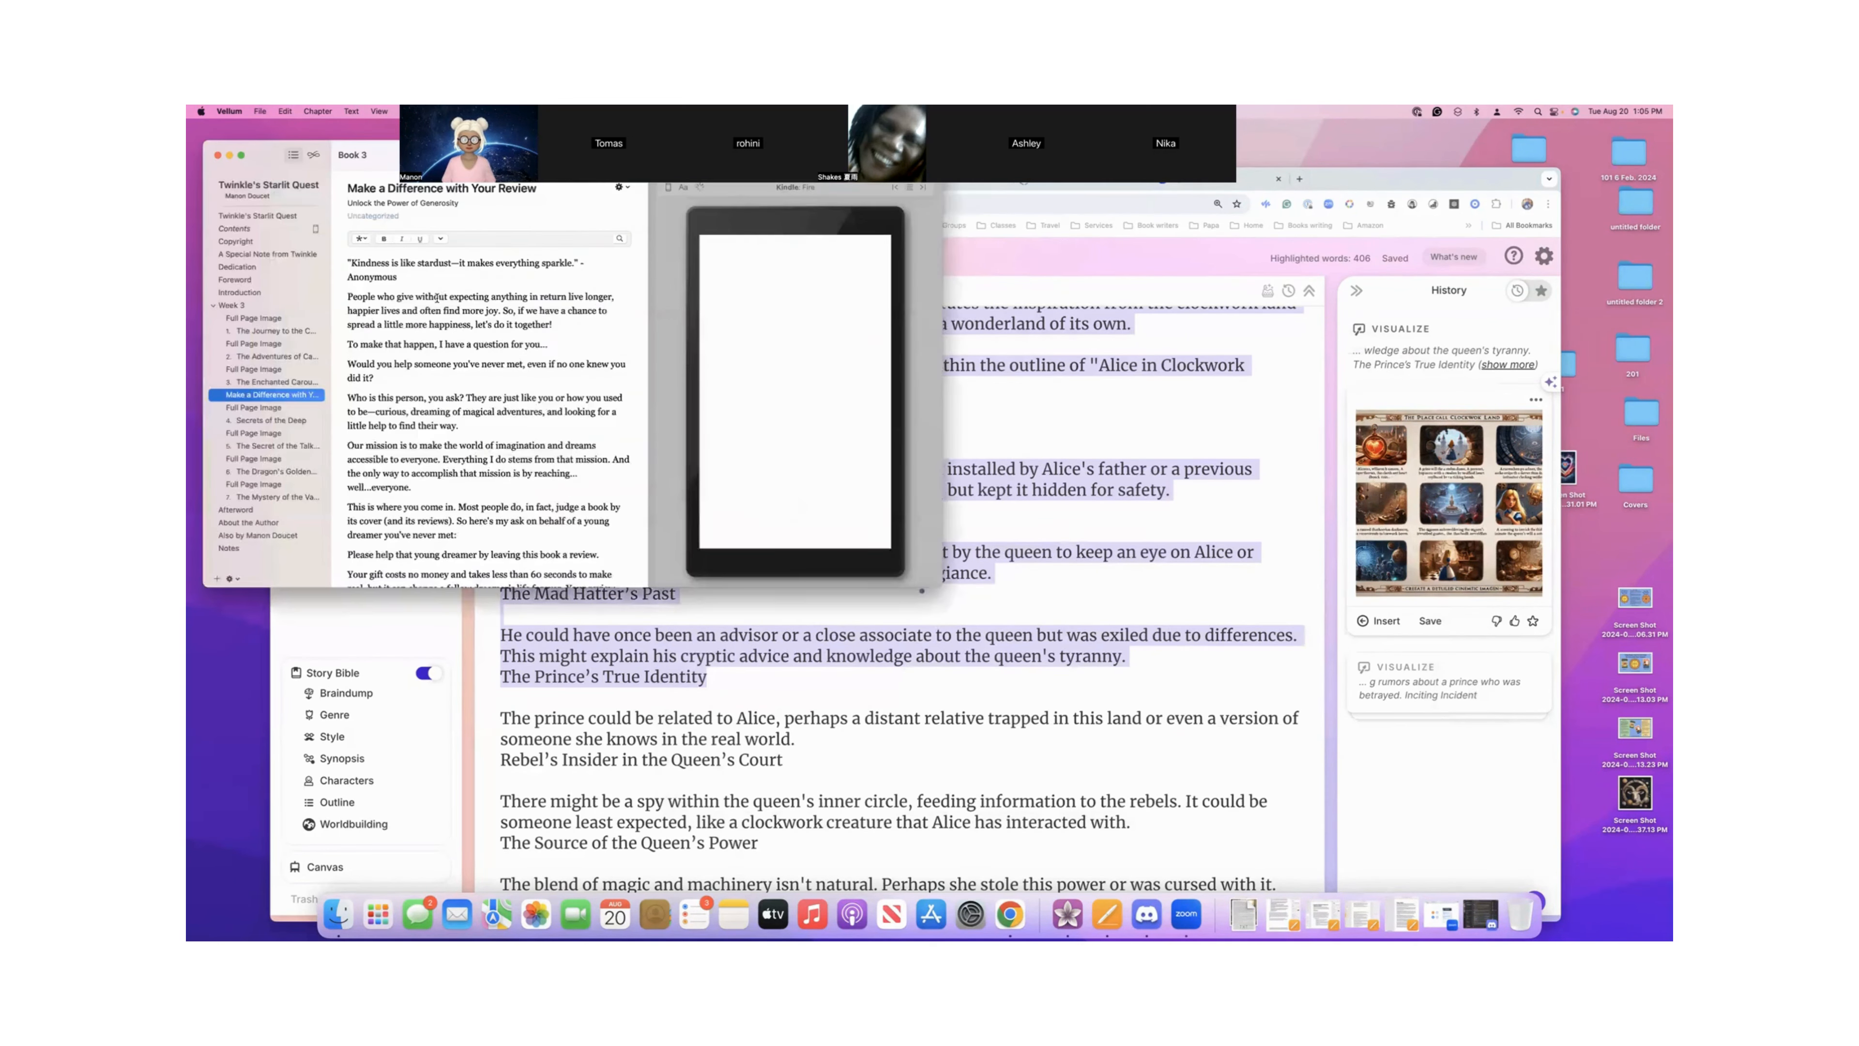
pyautogui.moveTo(264, 150); pyautogui.dragTo(581, 307)
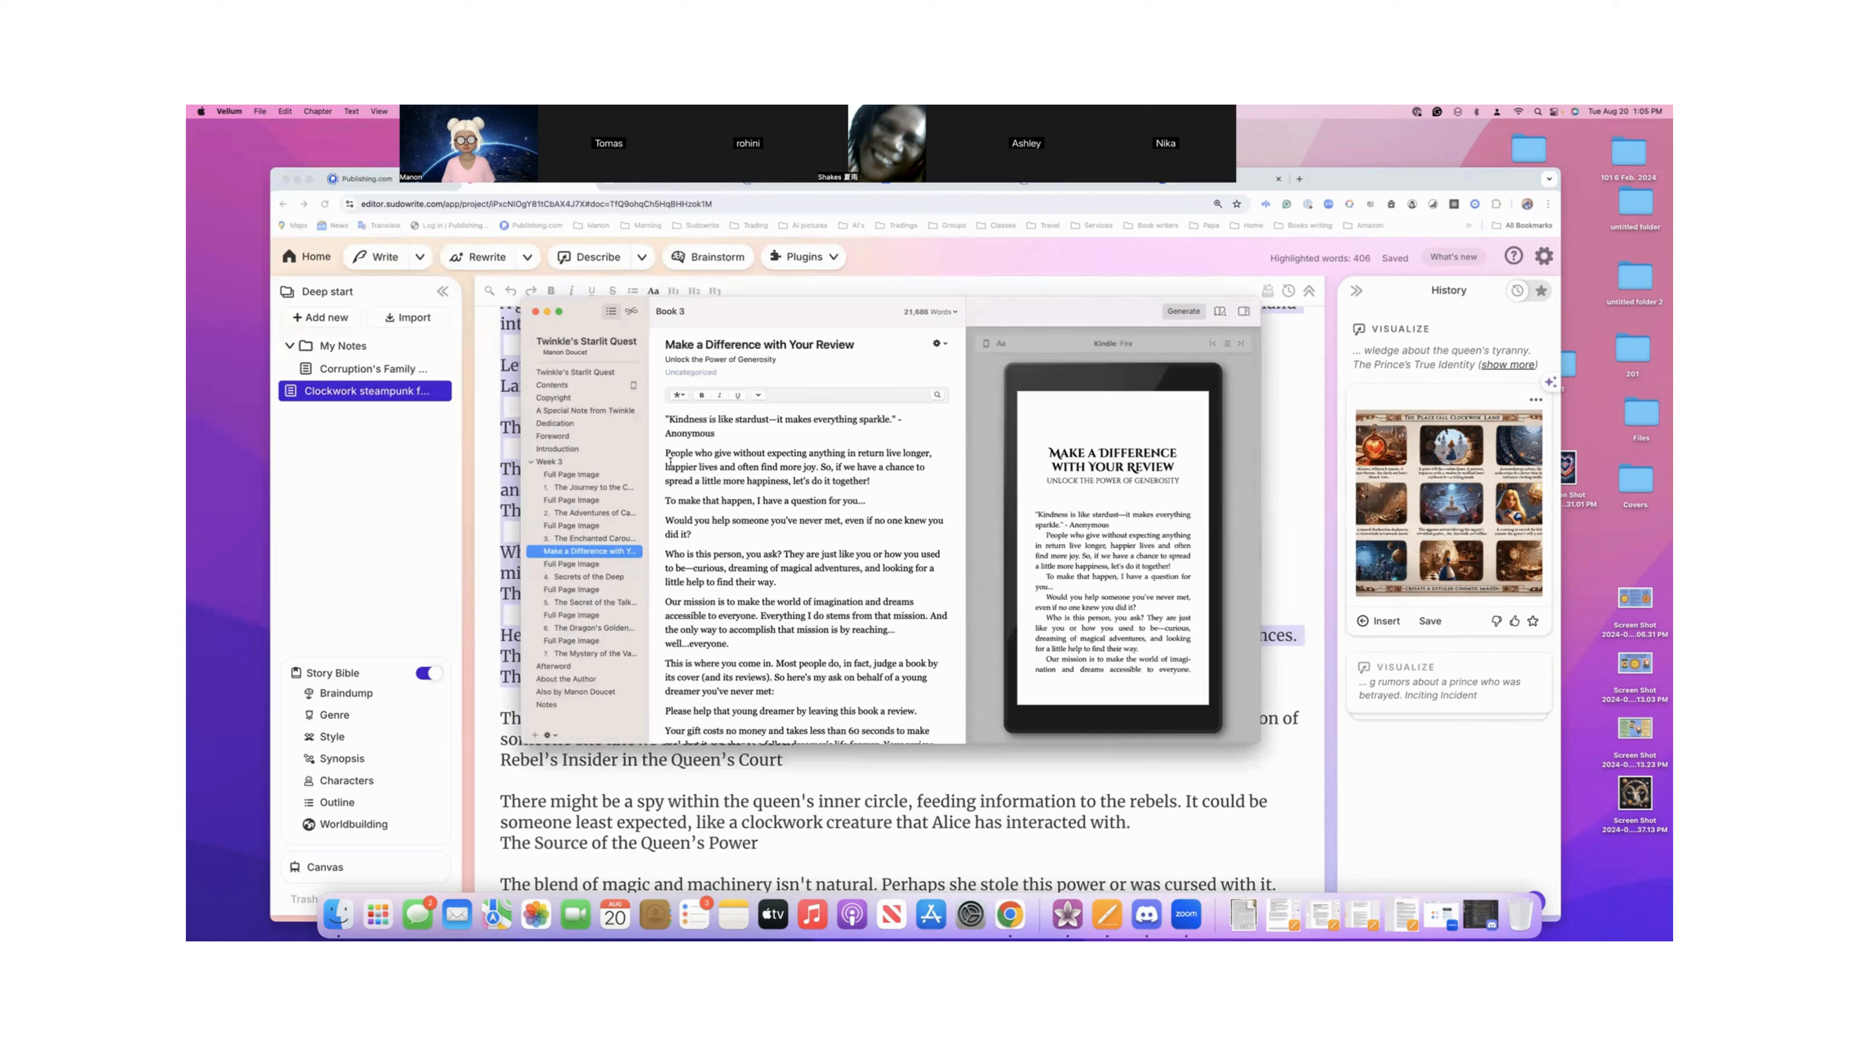
# - View the book's title page, ebook cover, first full page image and chapter "The Journey to the Centre of the Earth", then close the book
pyautogui.click(598, 372)
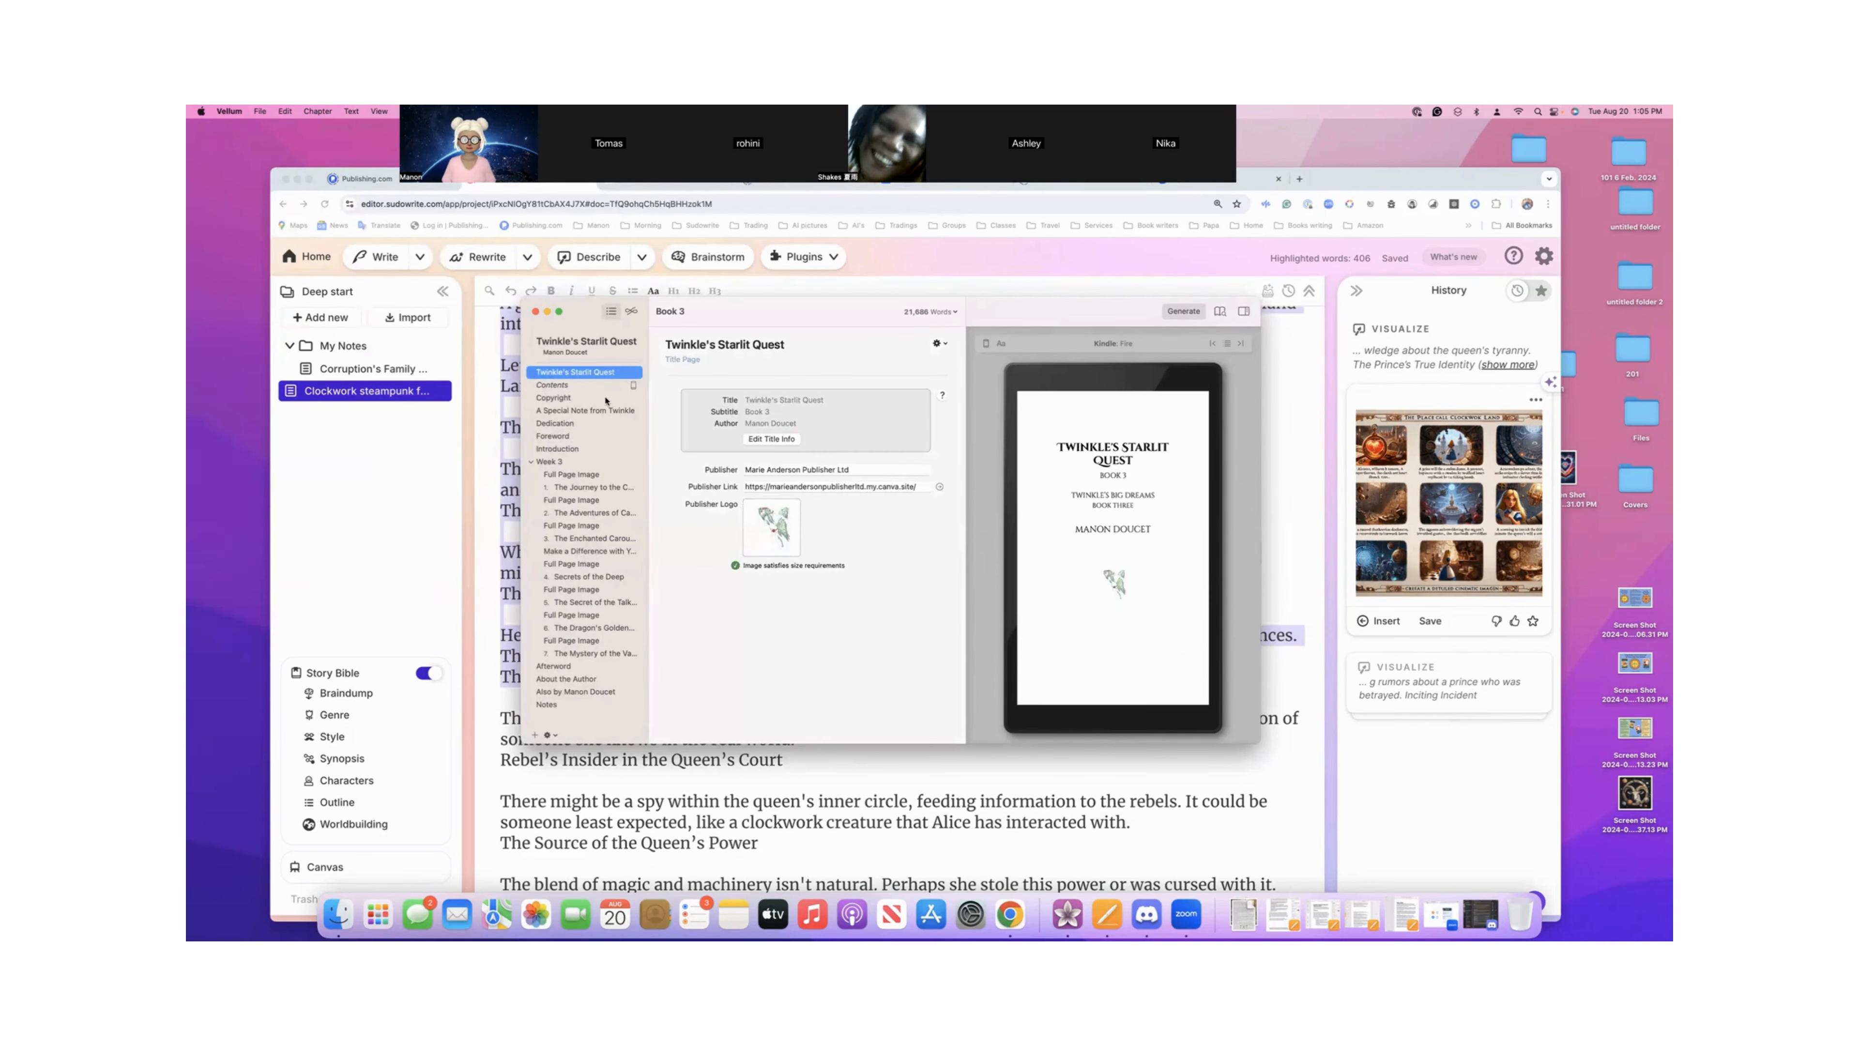
pyautogui.click(600, 342)
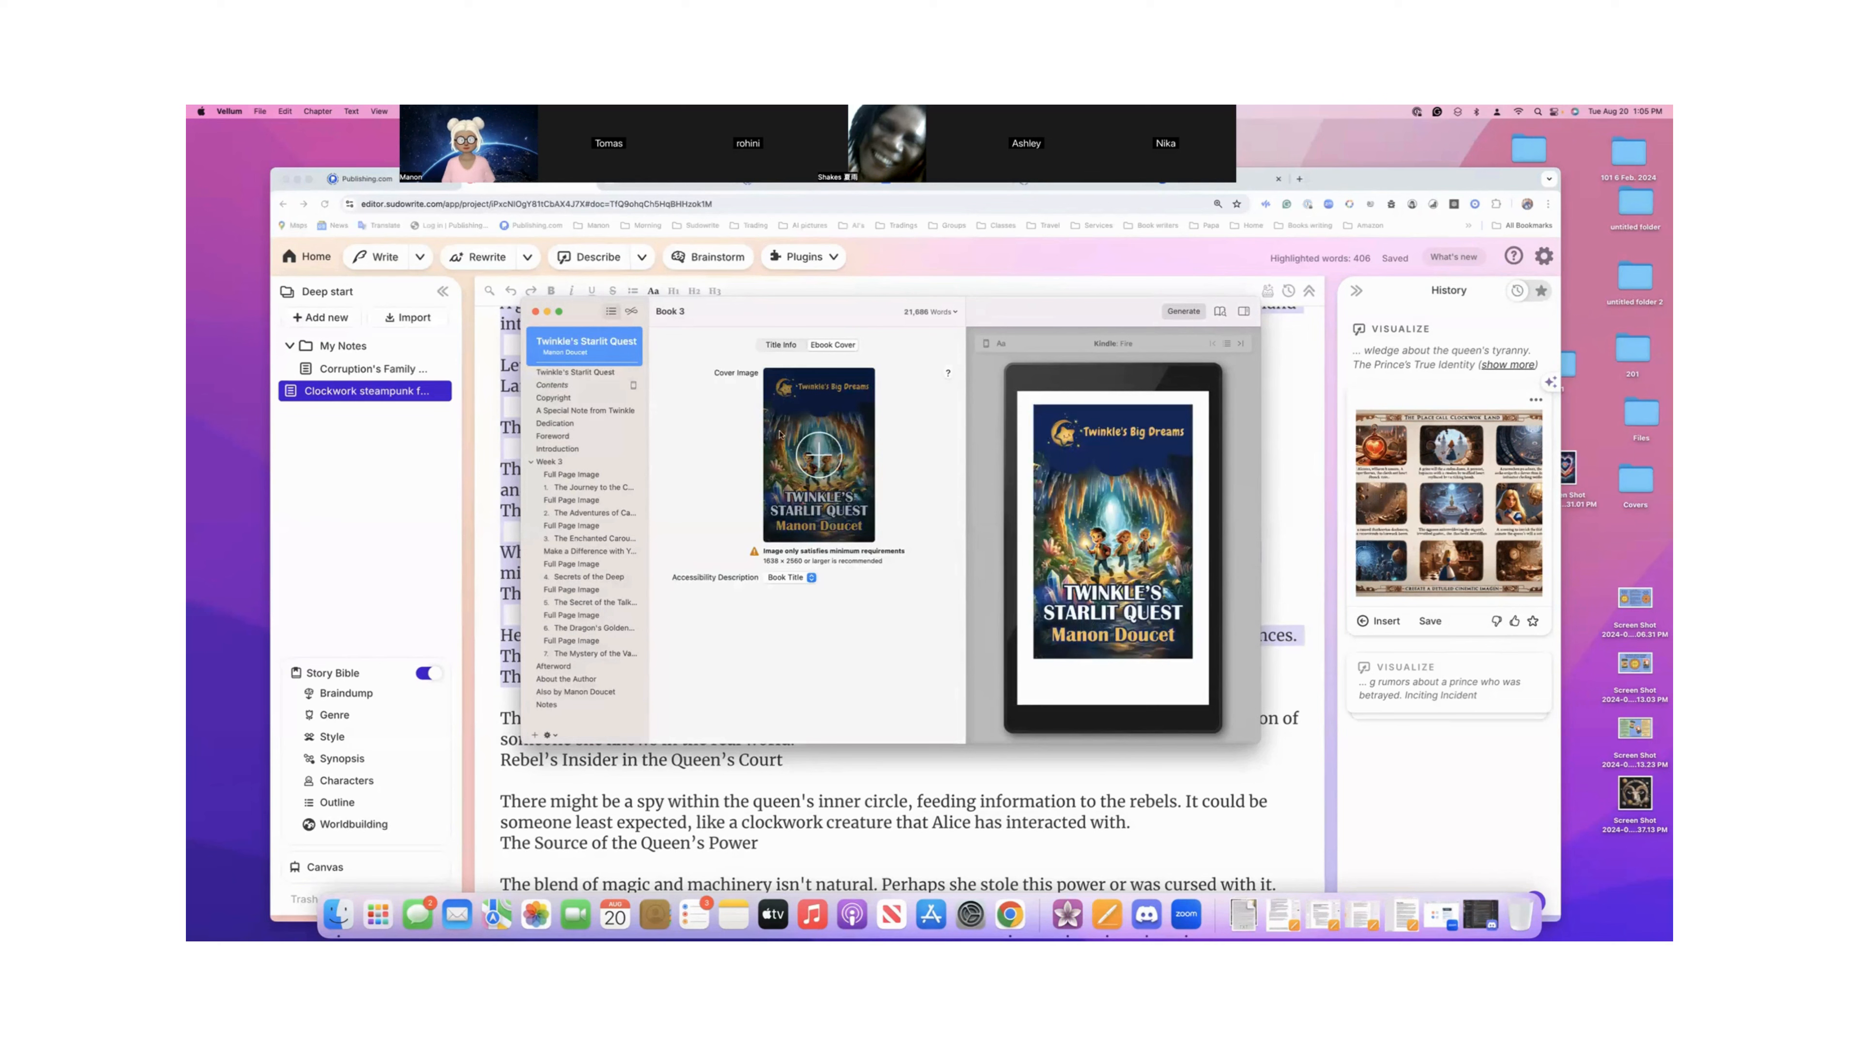
pyautogui.click(578, 475)
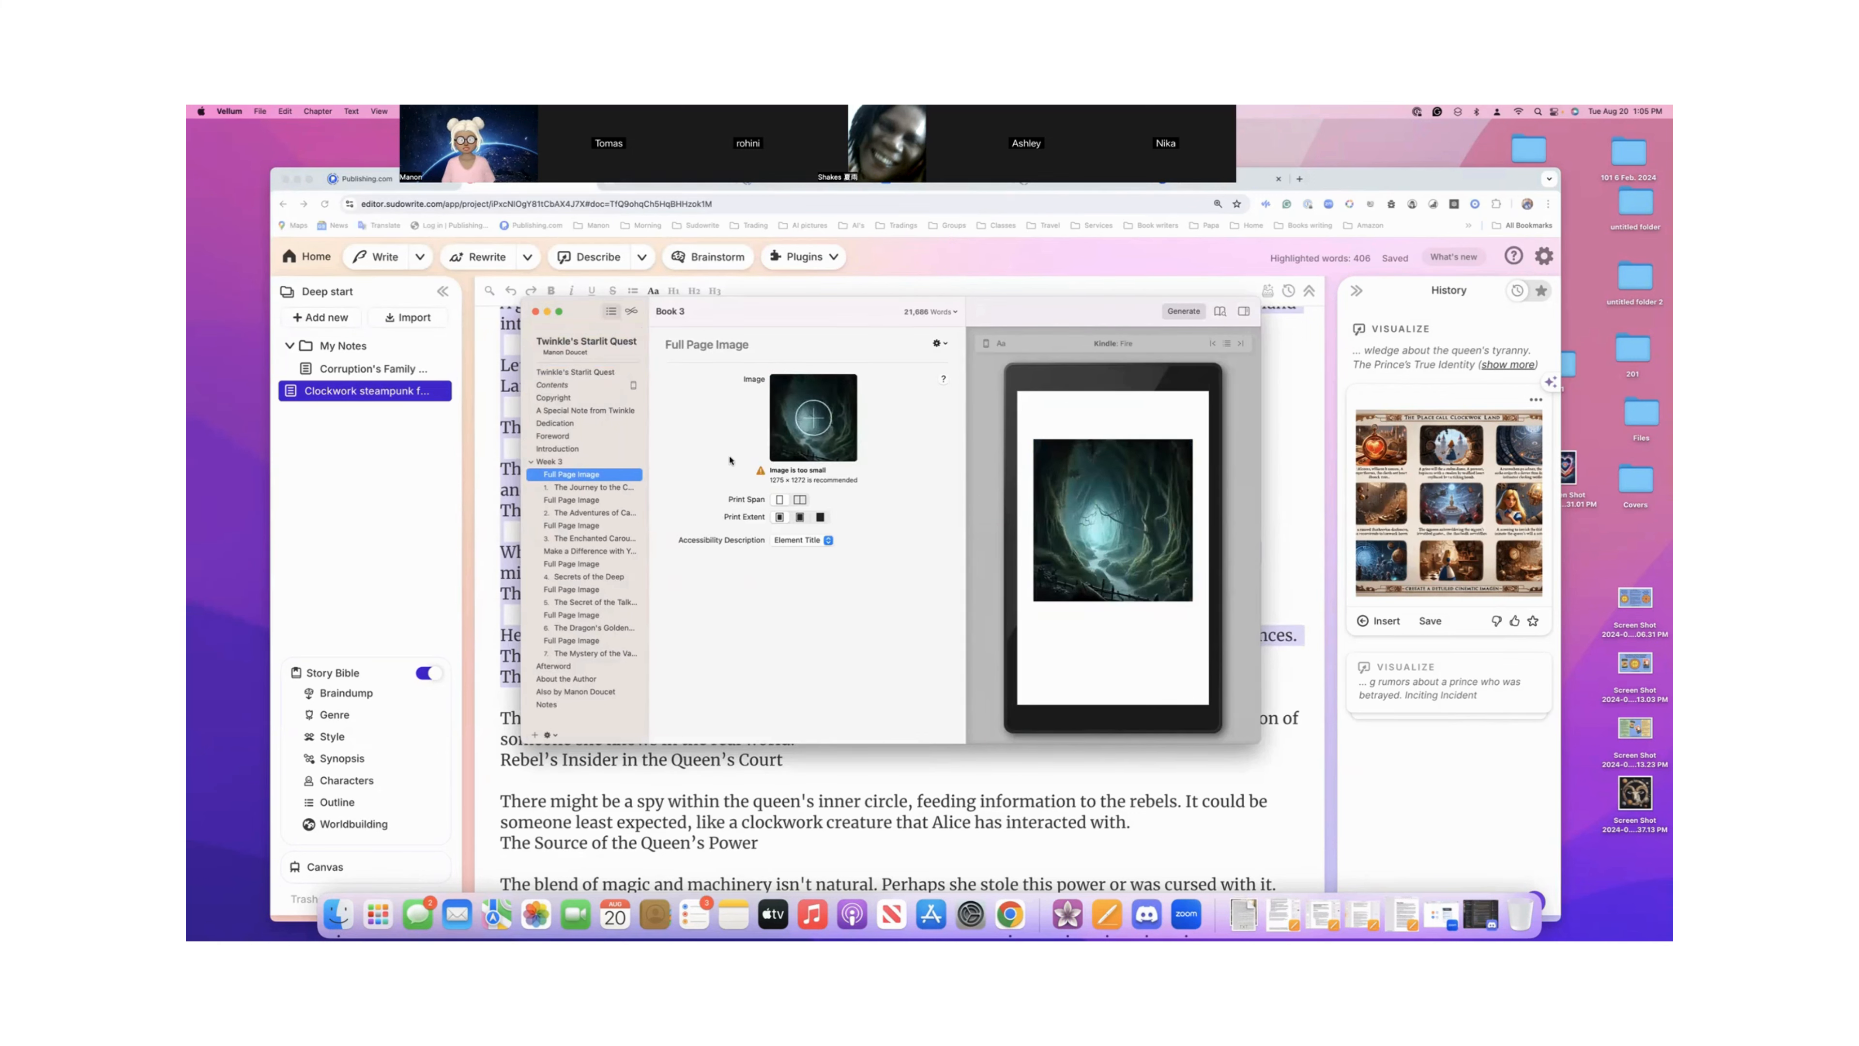
pyautogui.click(616, 487)
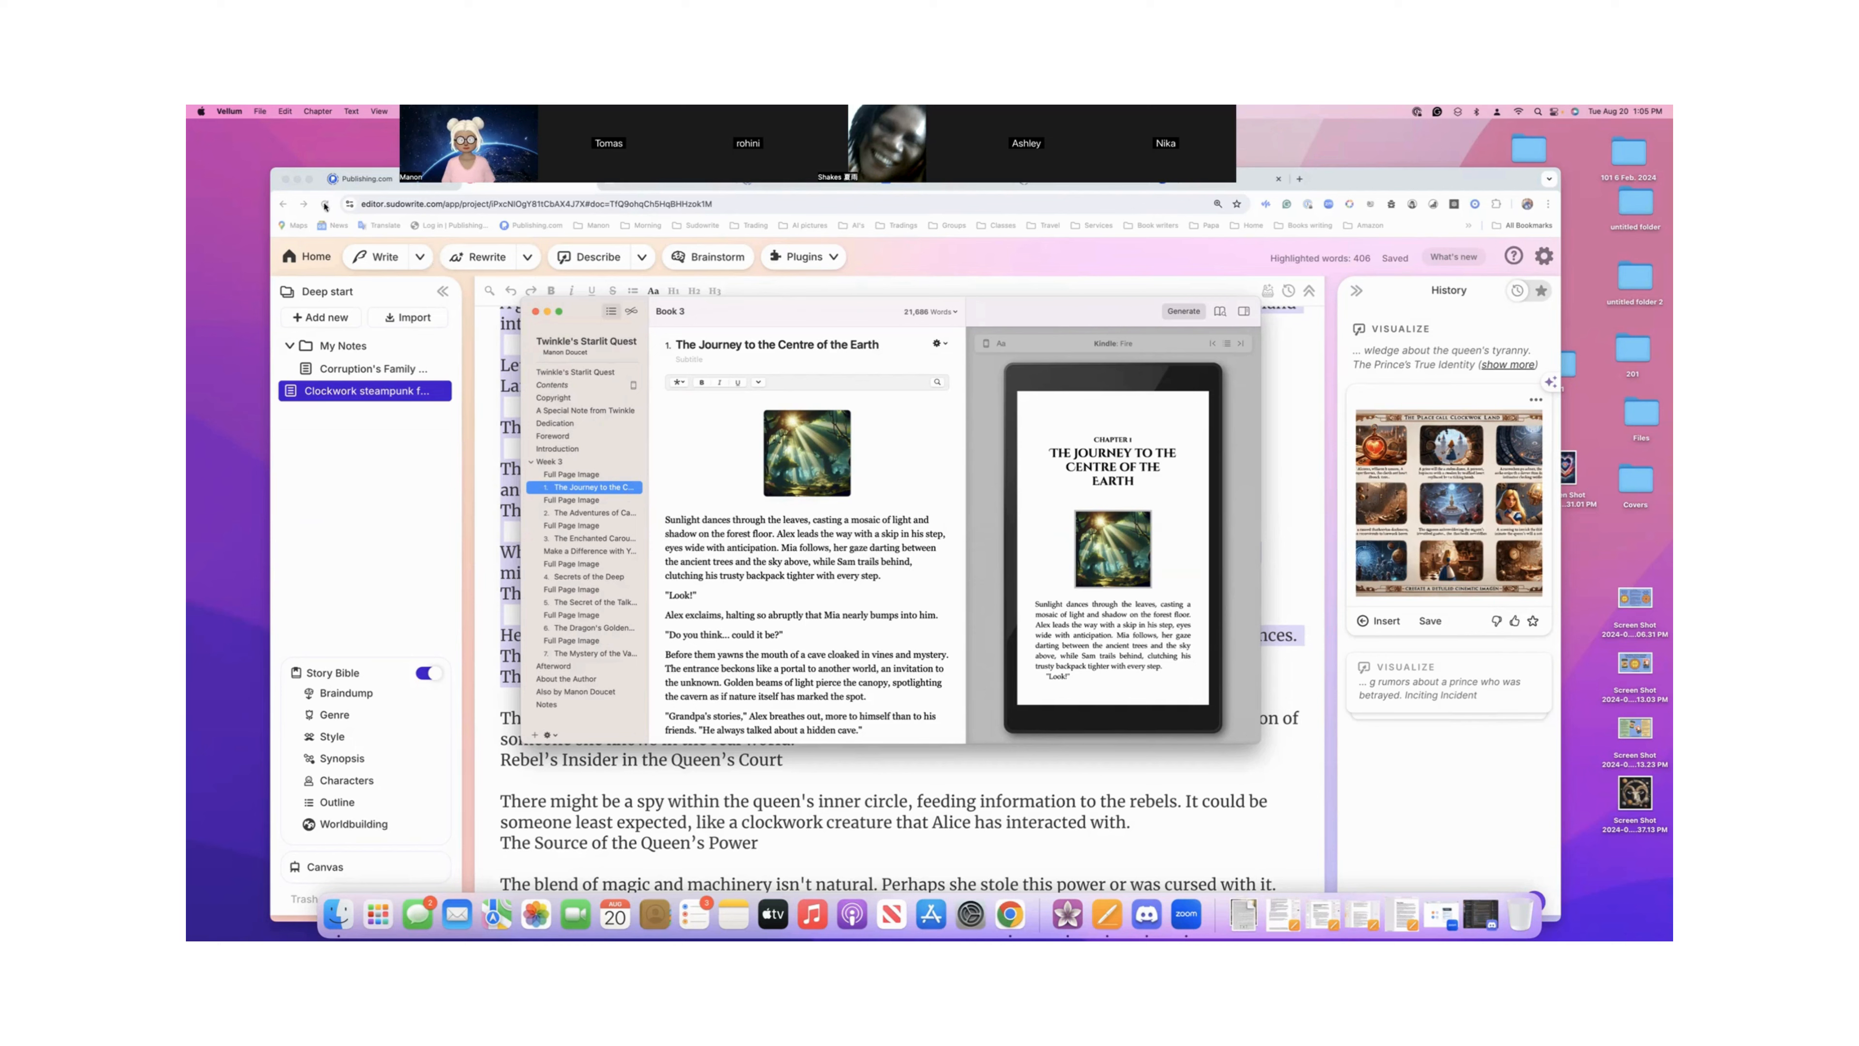
pyautogui.click(535, 312)
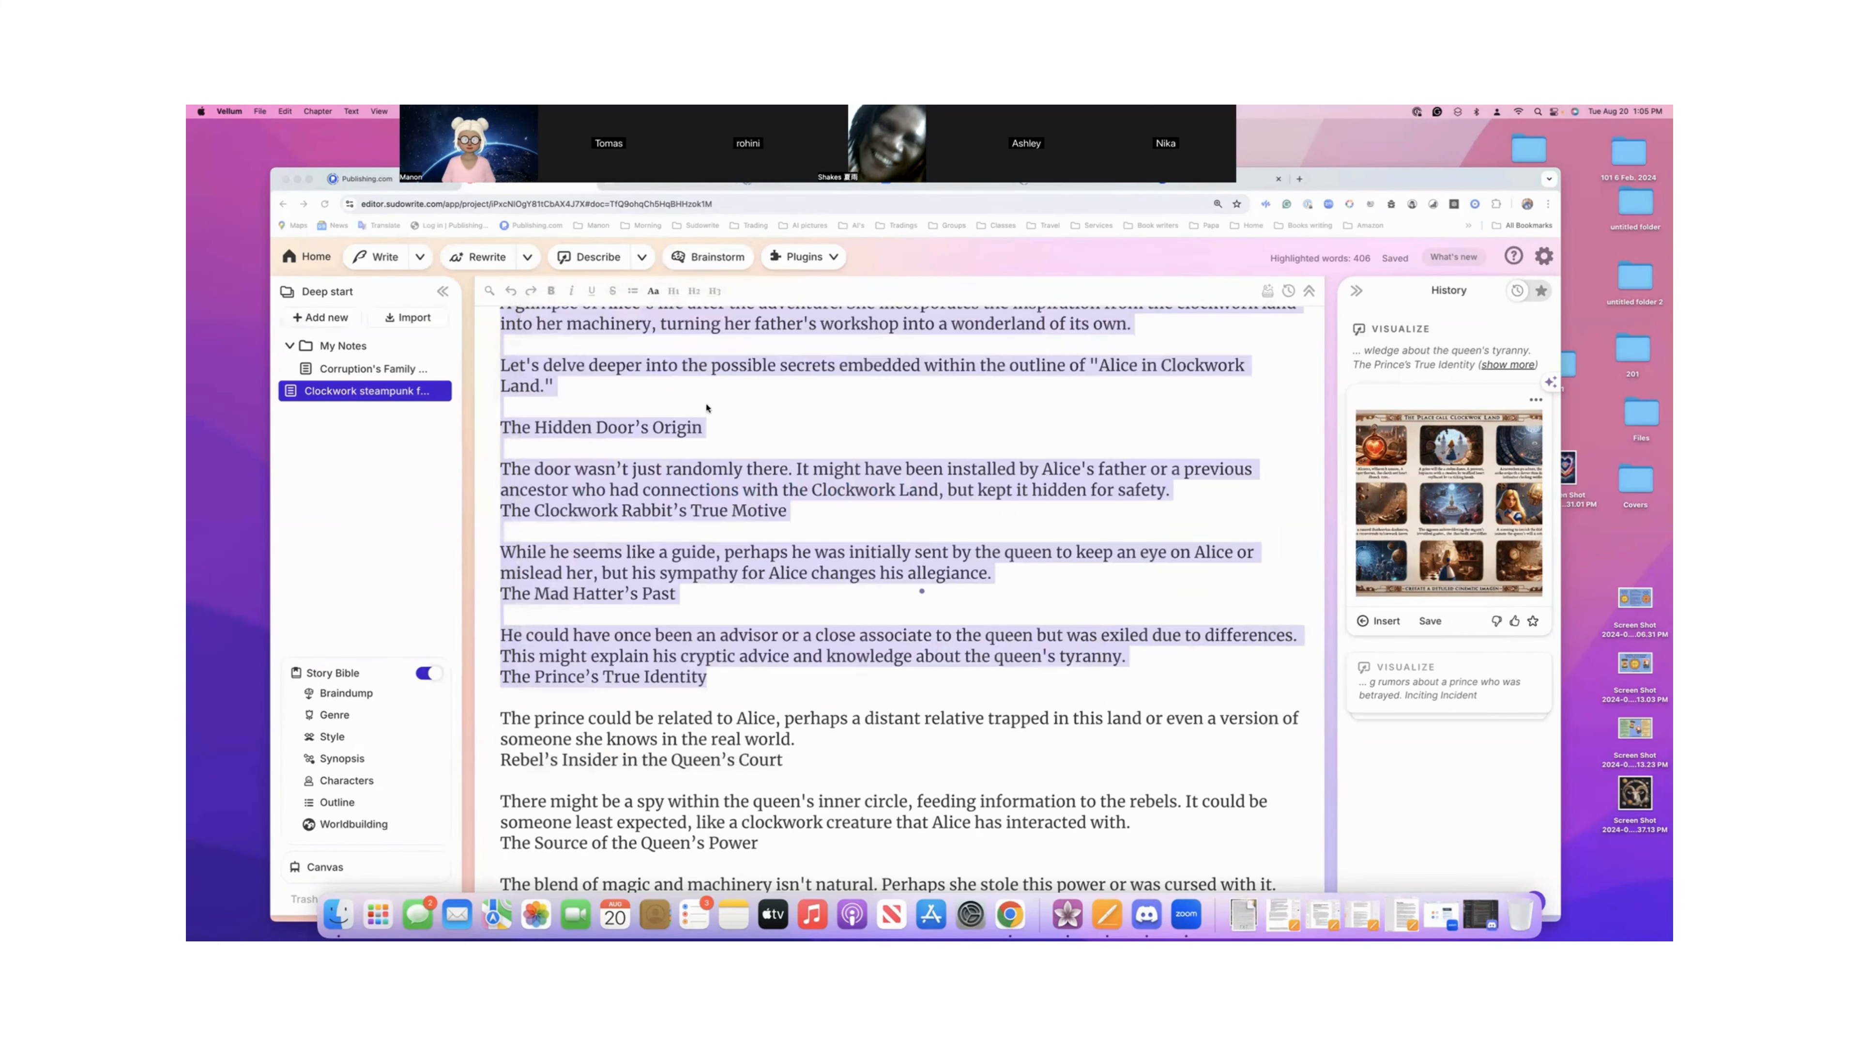
# - Switch to Finder, open the Documents folder, and show its files as icons
pyautogui.click(734, 435)
pyautogui.rightClick(722, 429)
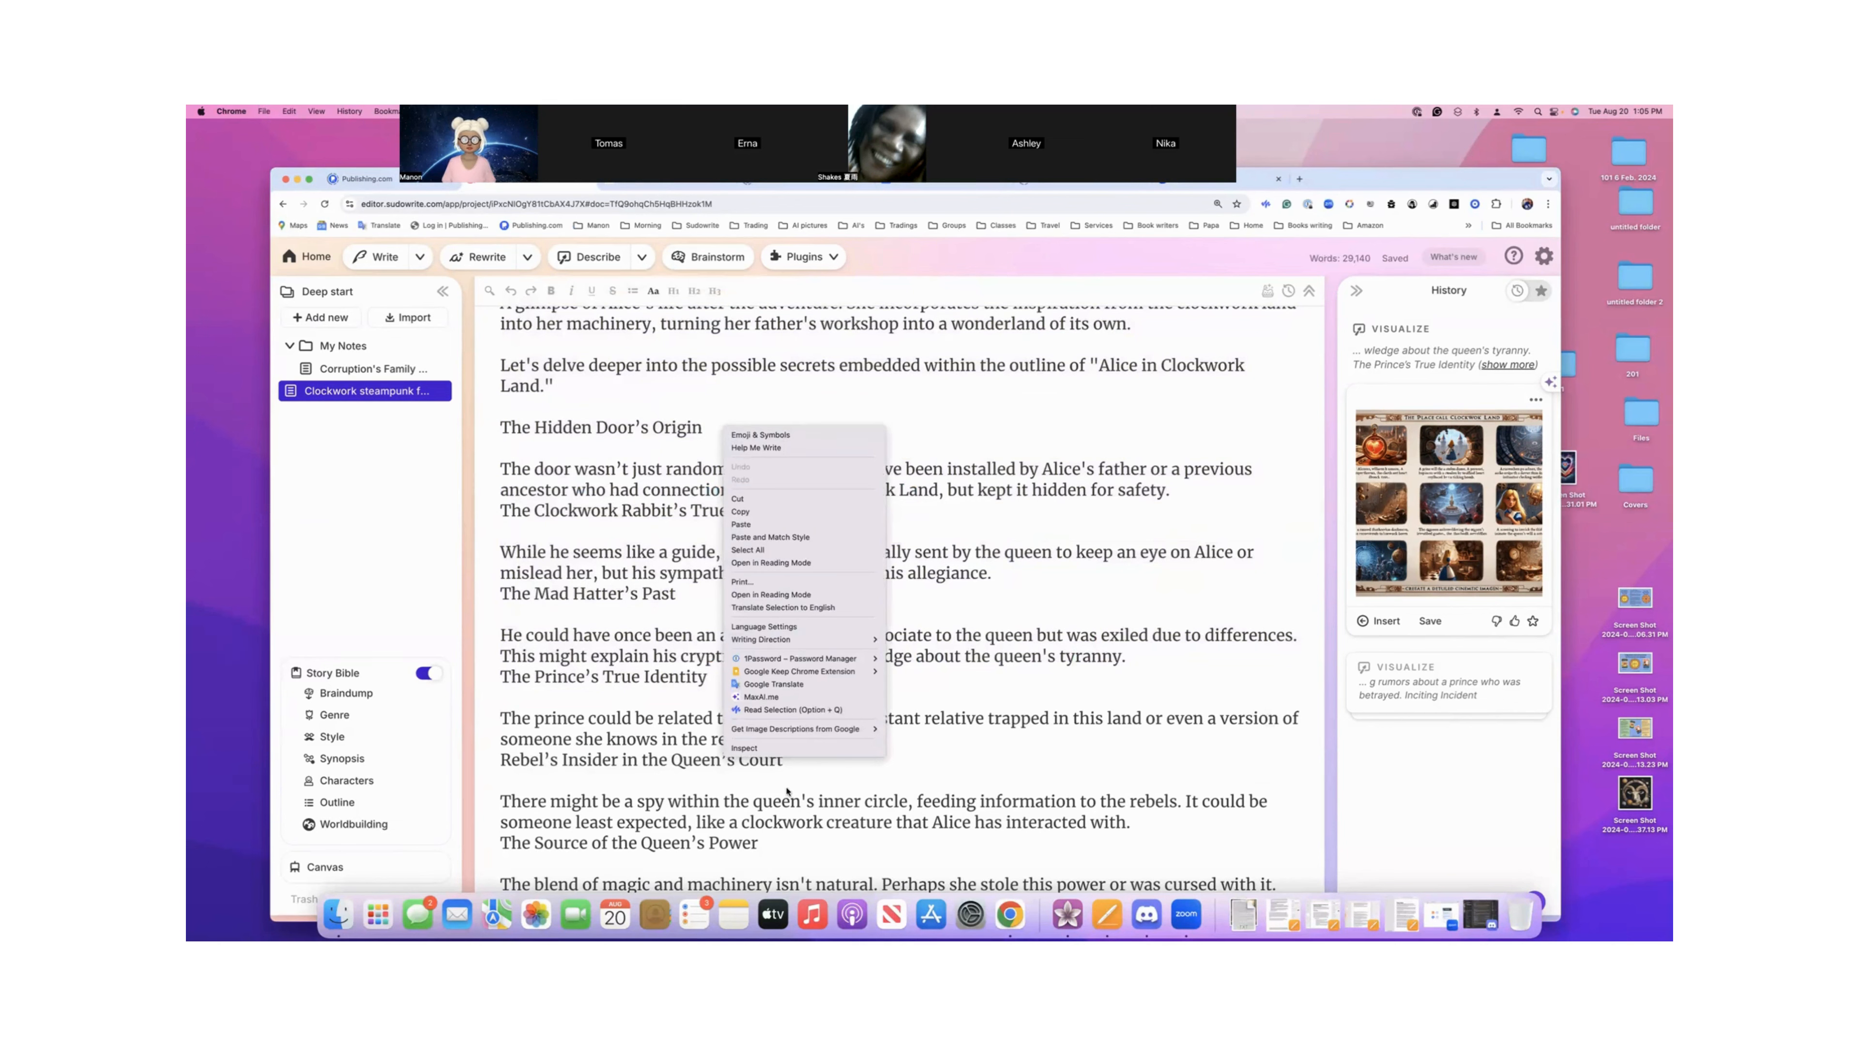
pyautogui.click(338, 914)
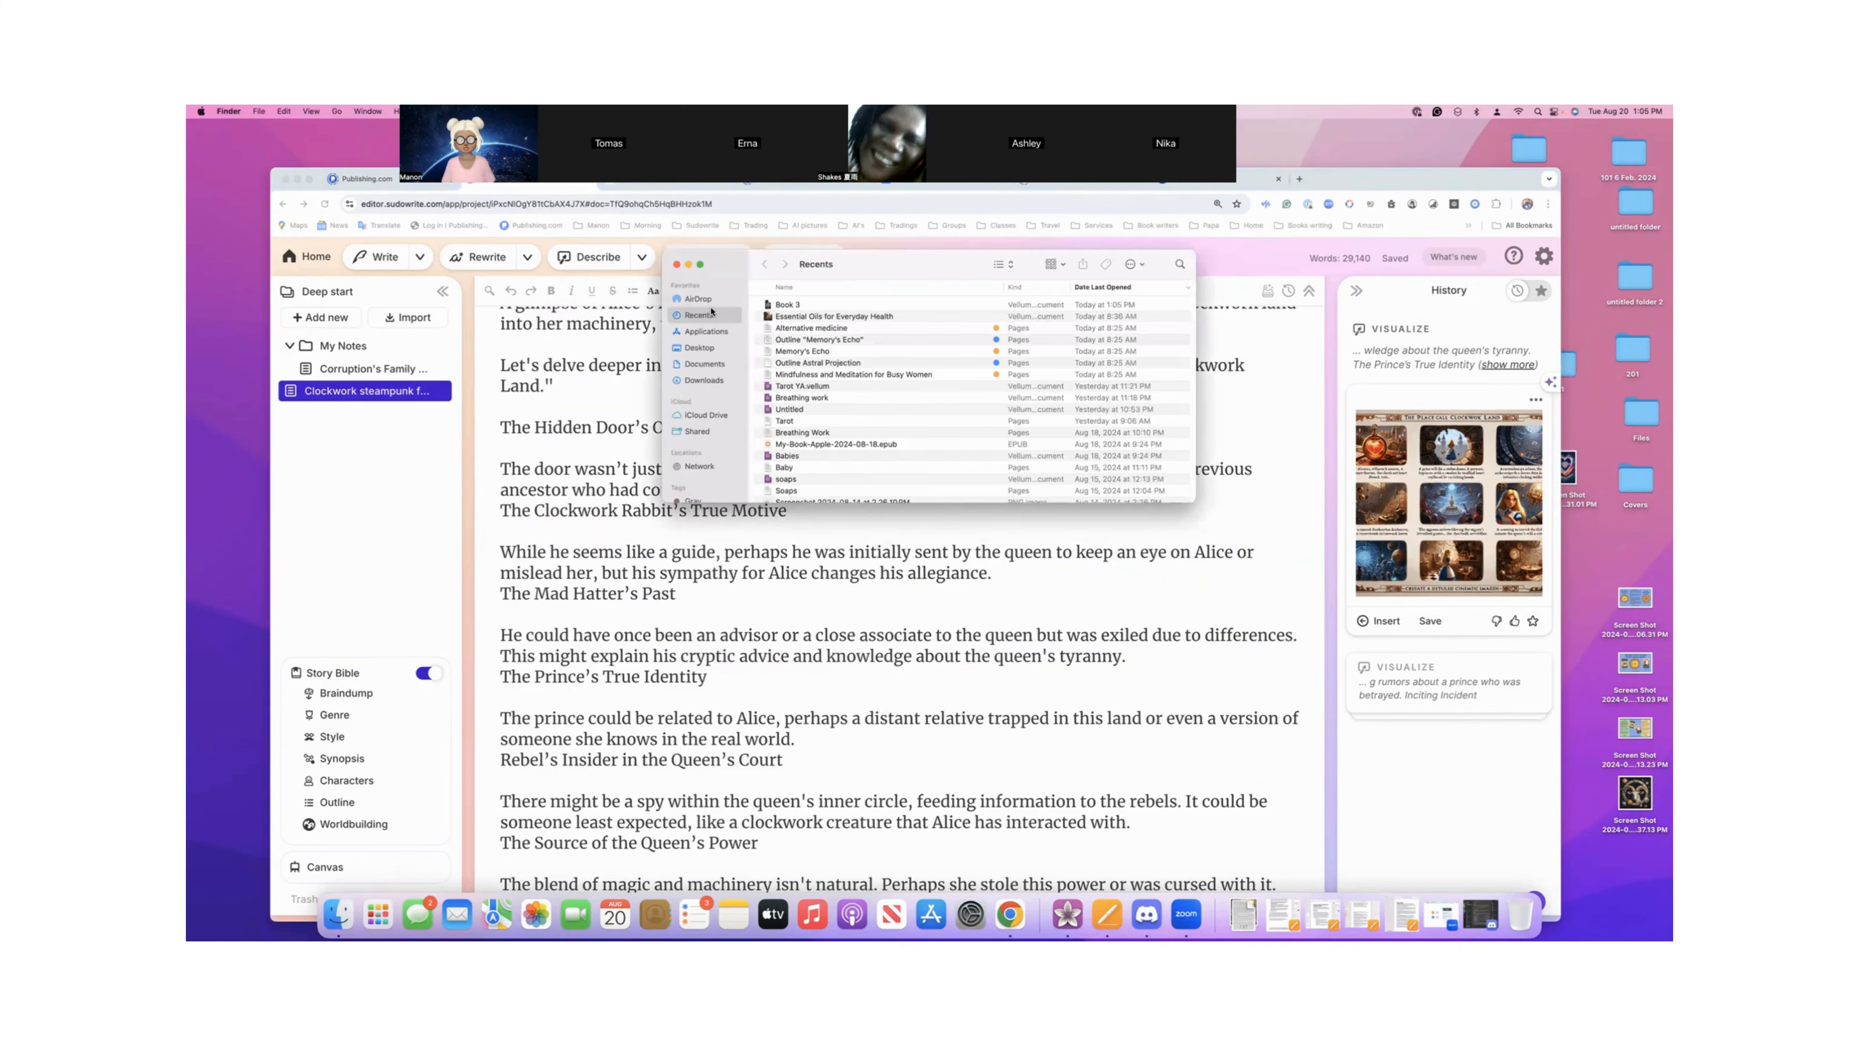
pyautogui.click(704, 364)
pyautogui.scroll(-2, 716, 452)
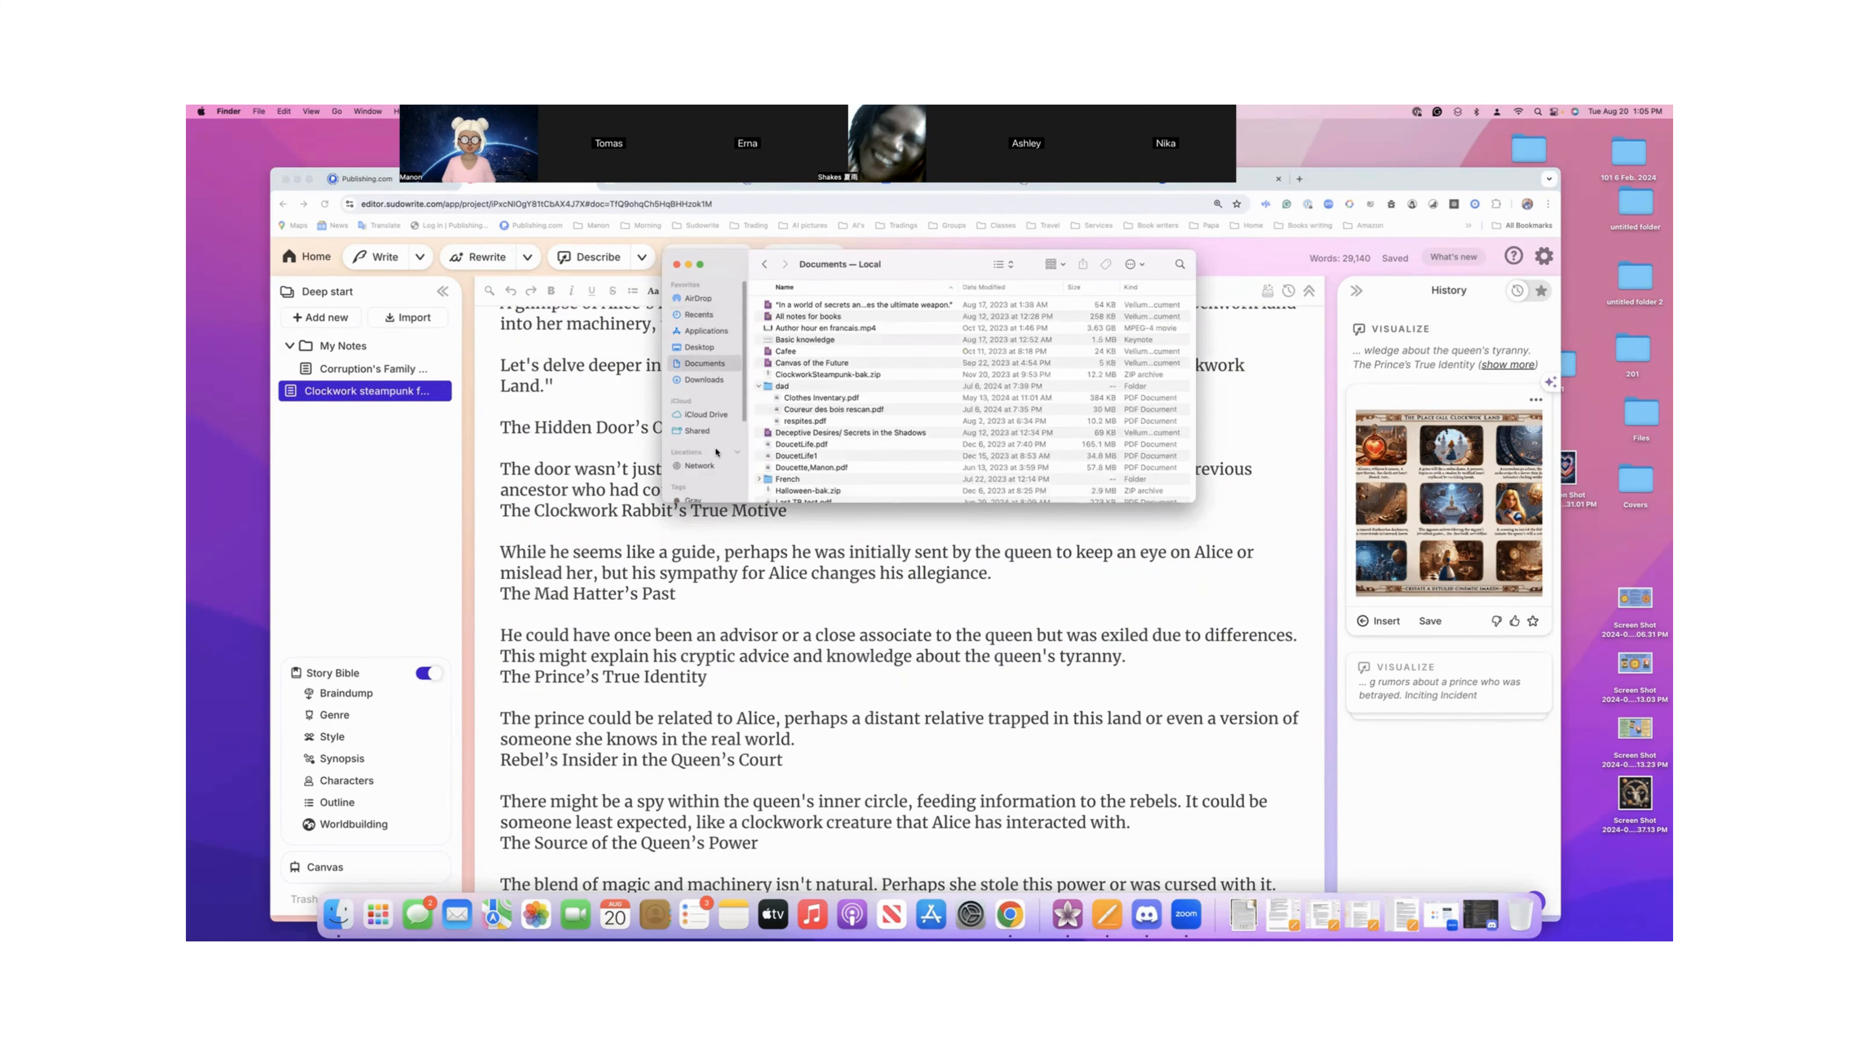
pyautogui.scroll(-2, 717, 452)
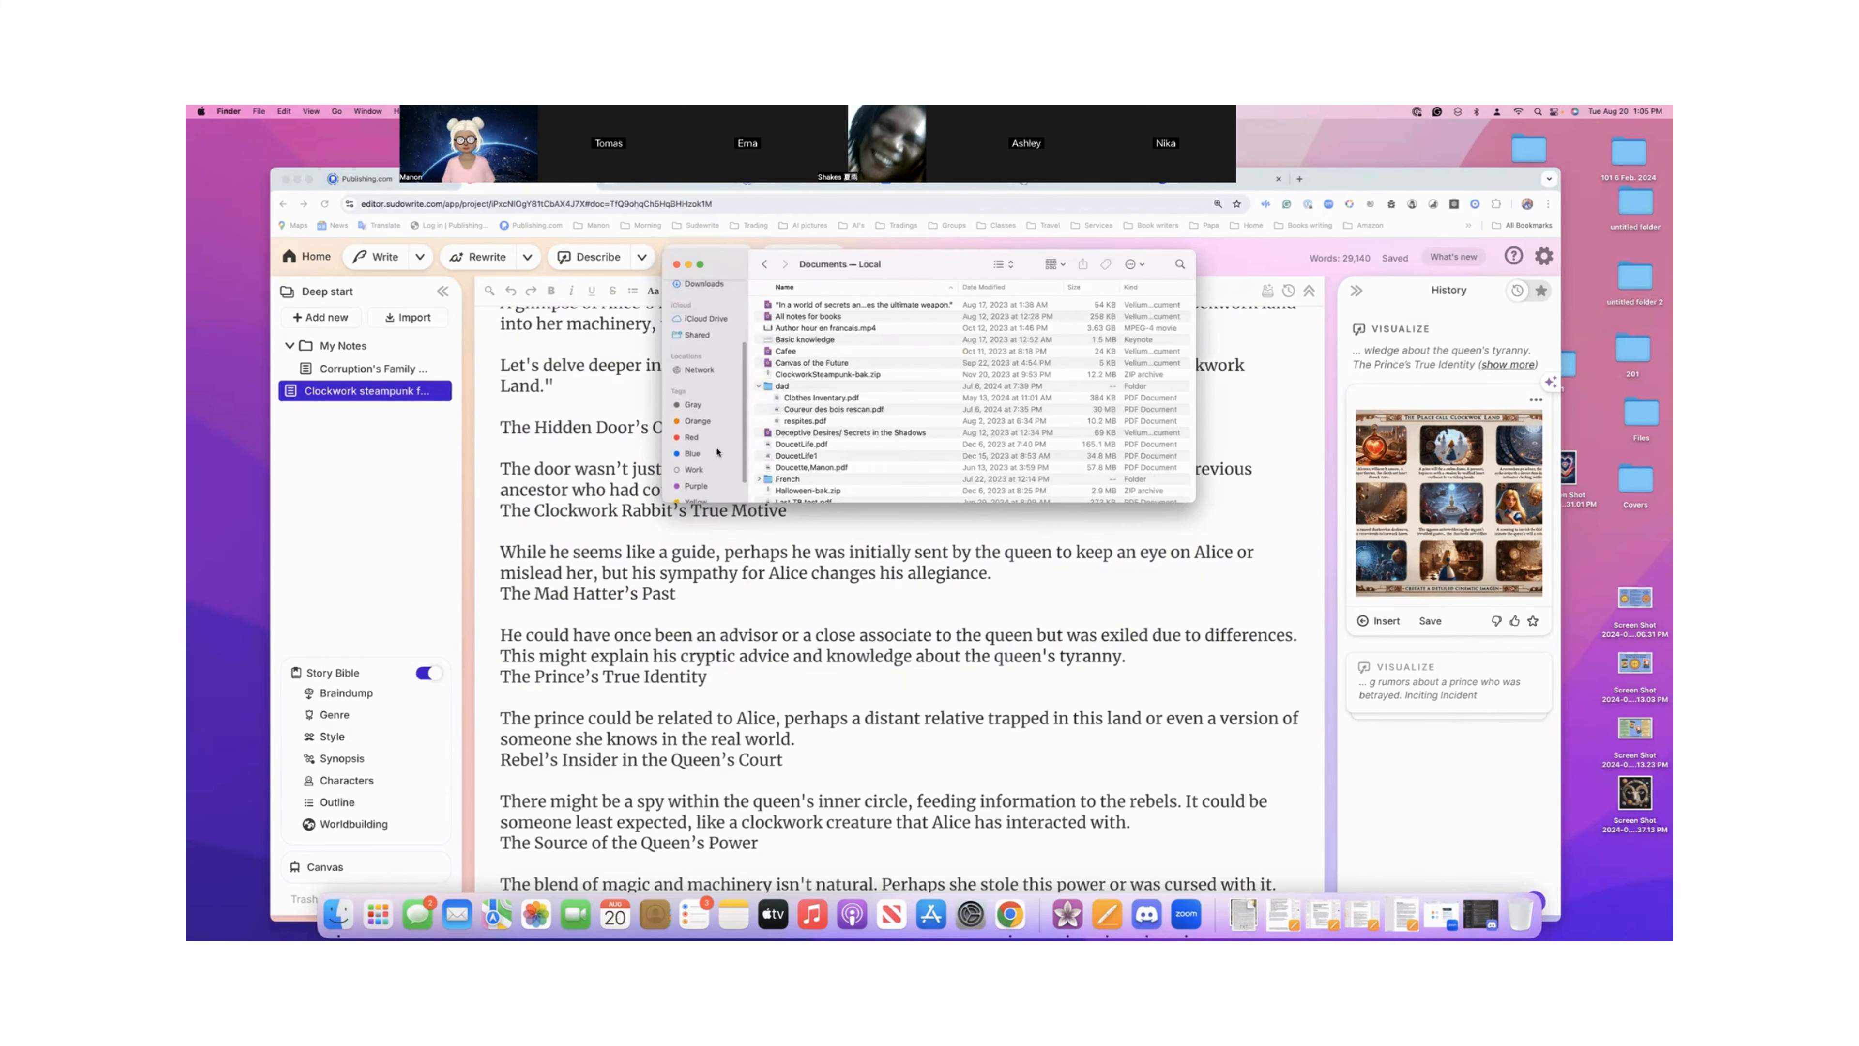
pyautogui.scroll(-3, 817, 438)
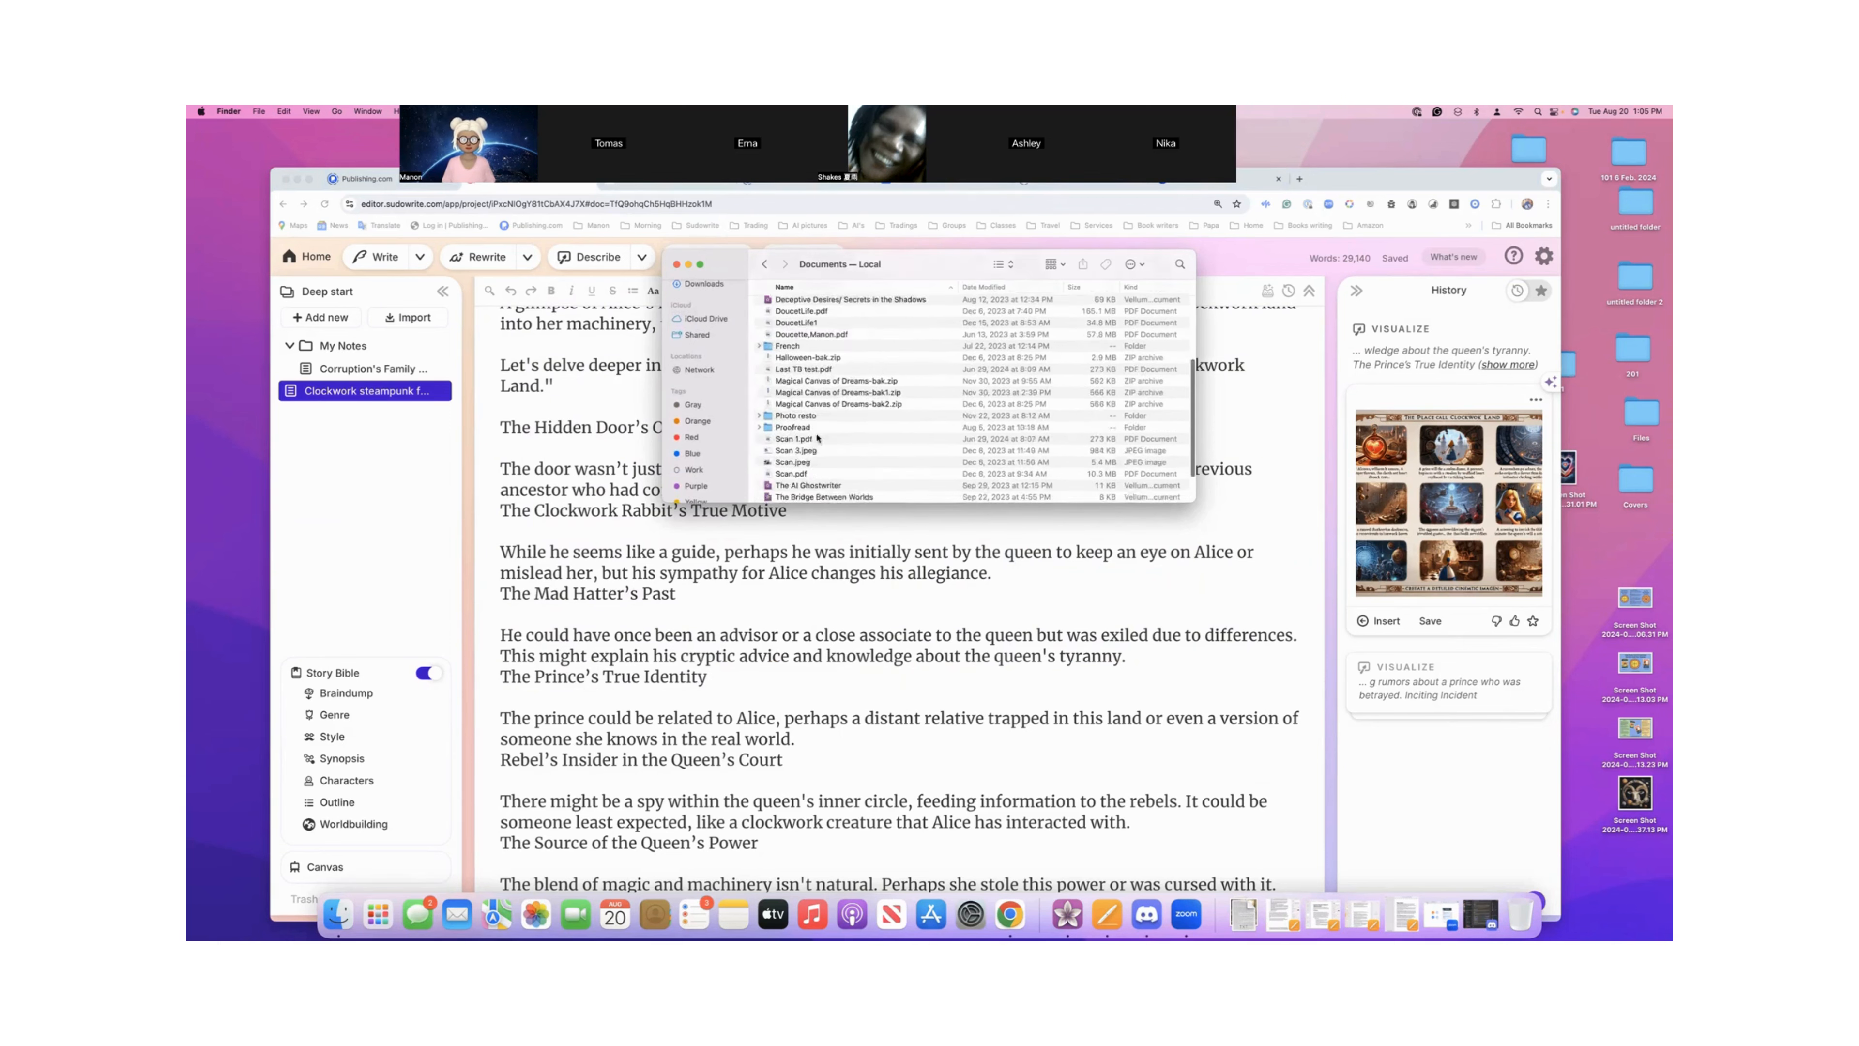
pyautogui.click(1007, 264)
pyautogui.click(1010, 254)
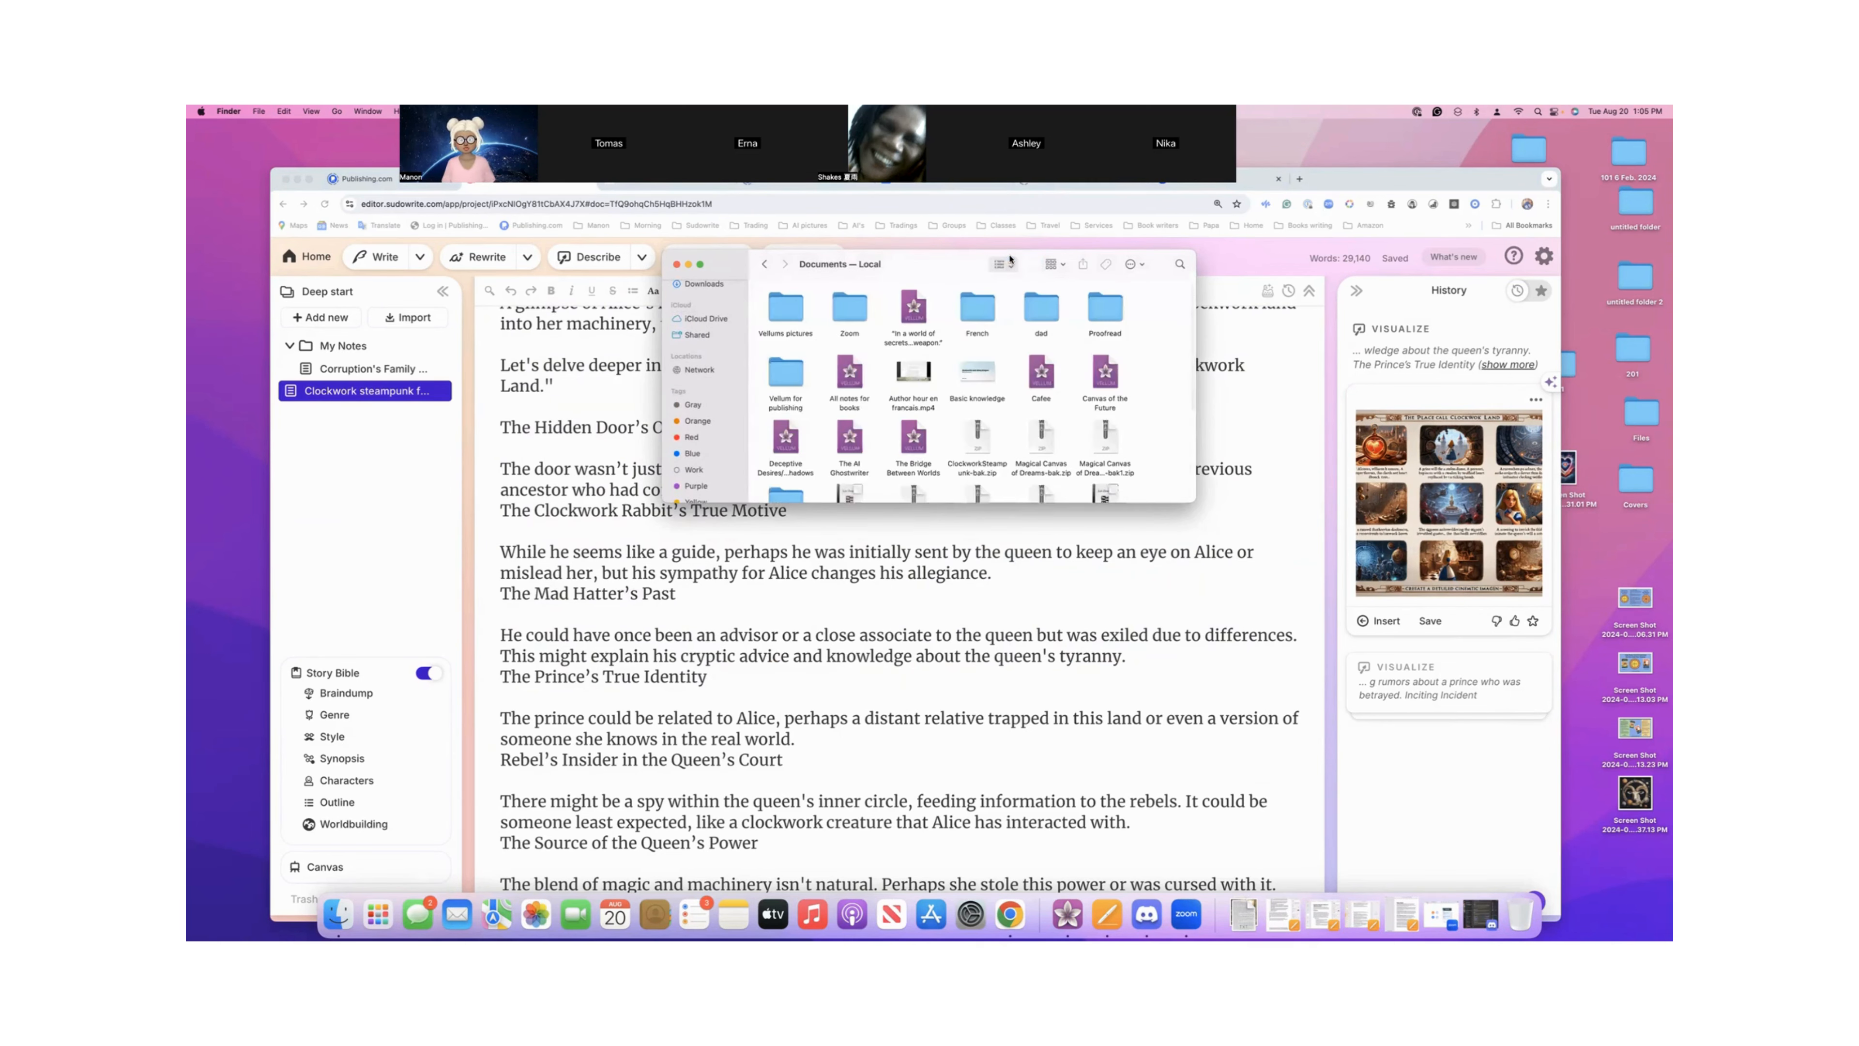
pyautogui.scroll(-1, 969, 332)
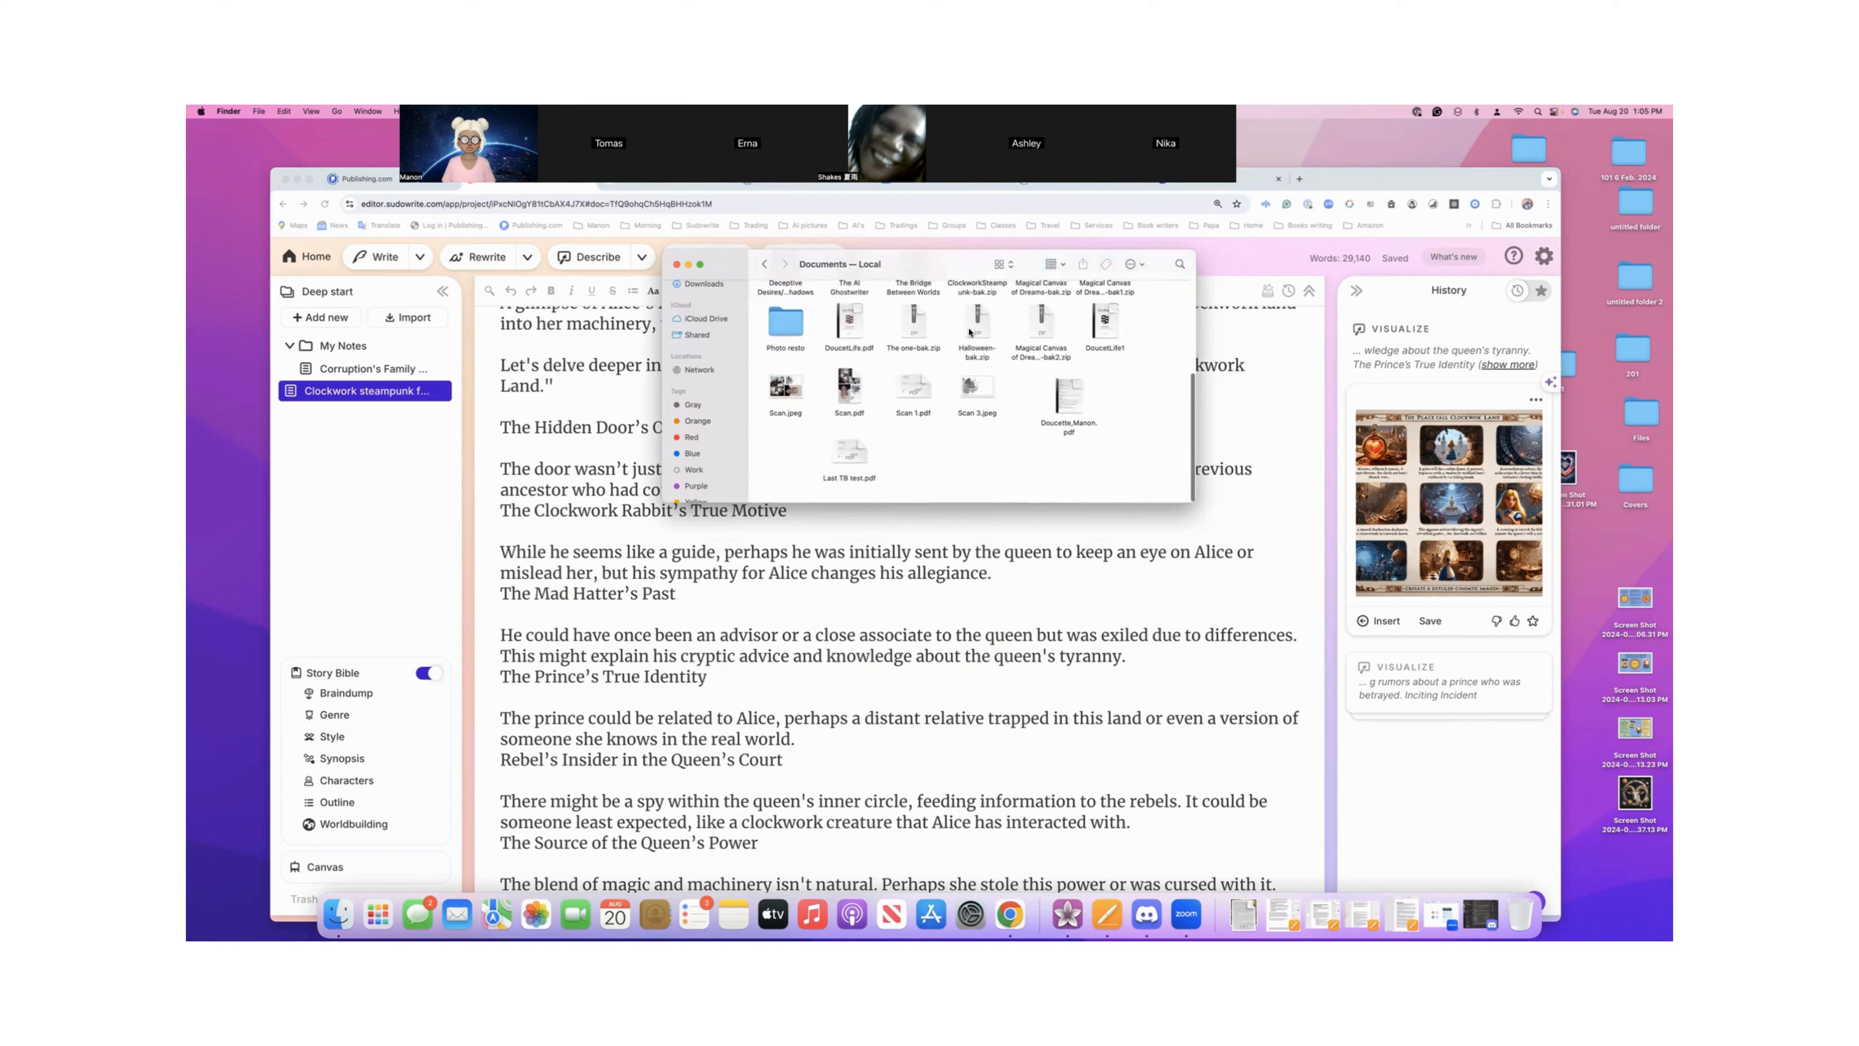
# - Copy Scan.jpeg and try to paste it on the blank line below "The Clockwork Rabbit's True Motive" in the Sudowrite document
pyautogui.rightClick(786, 392)
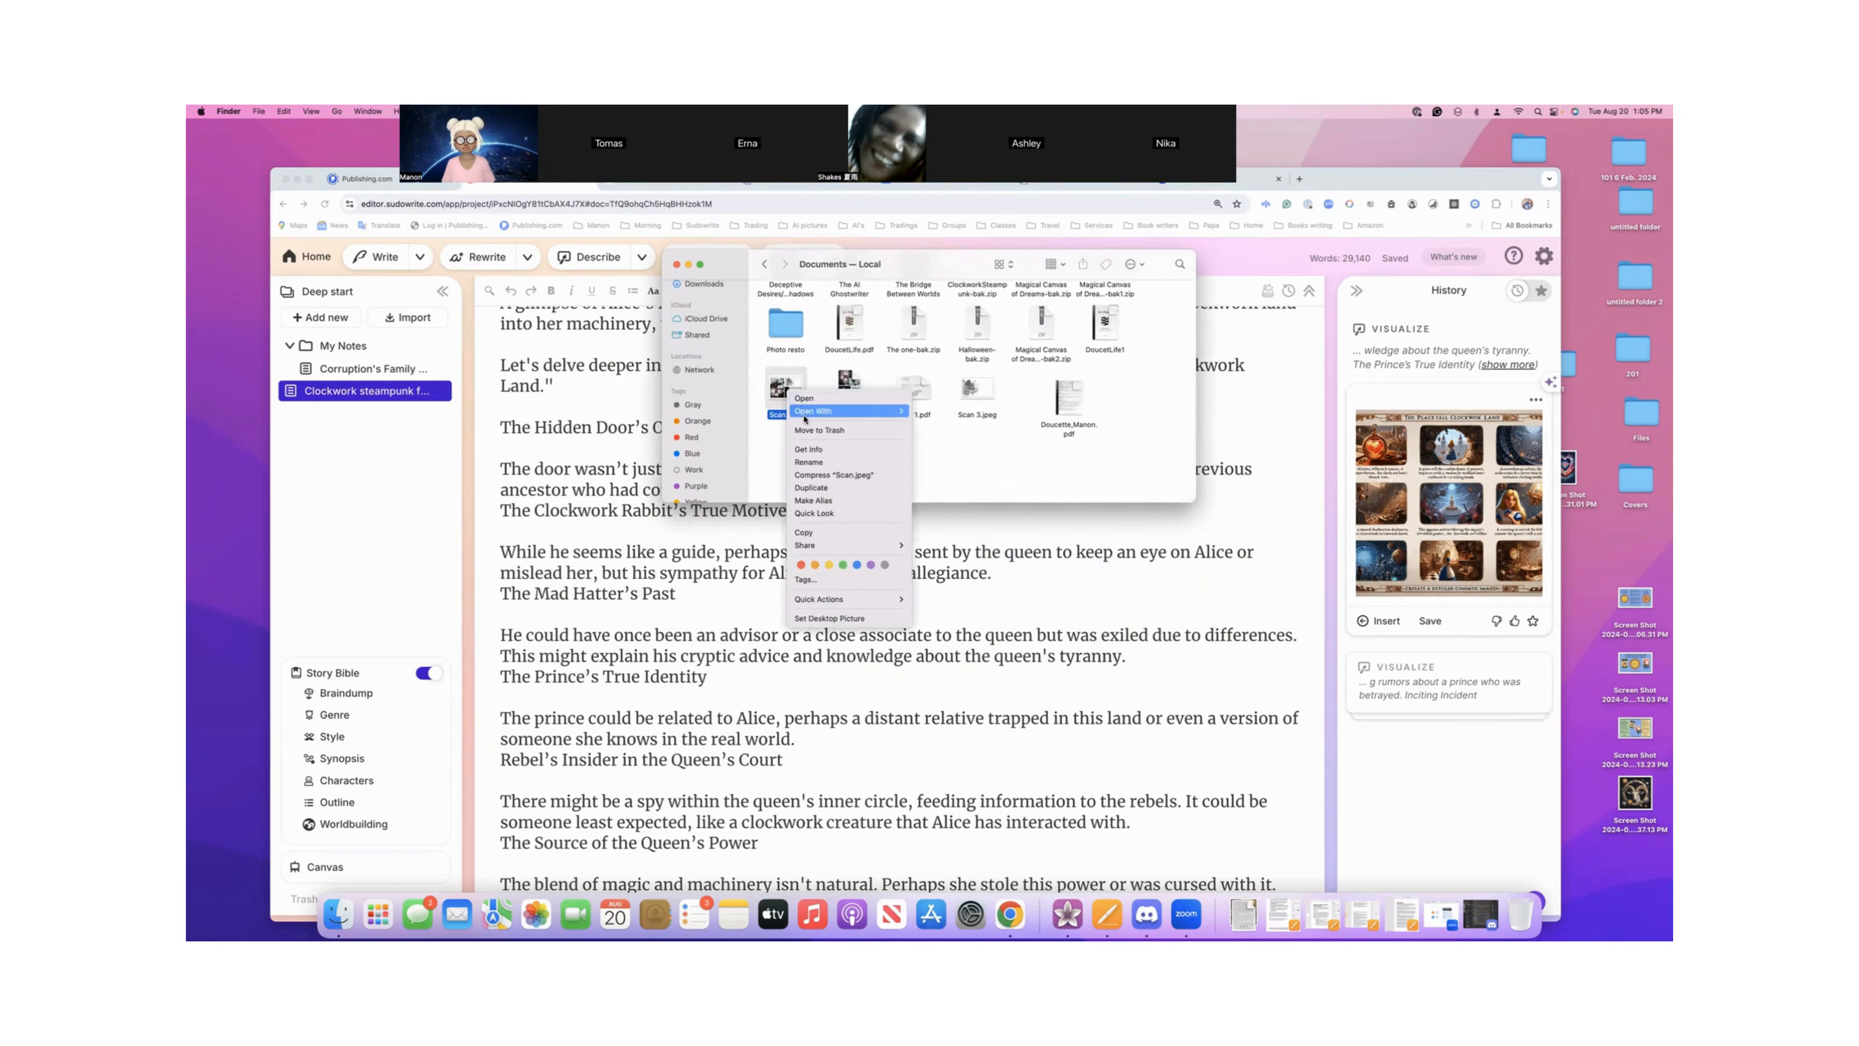
pyautogui.press('Escape')
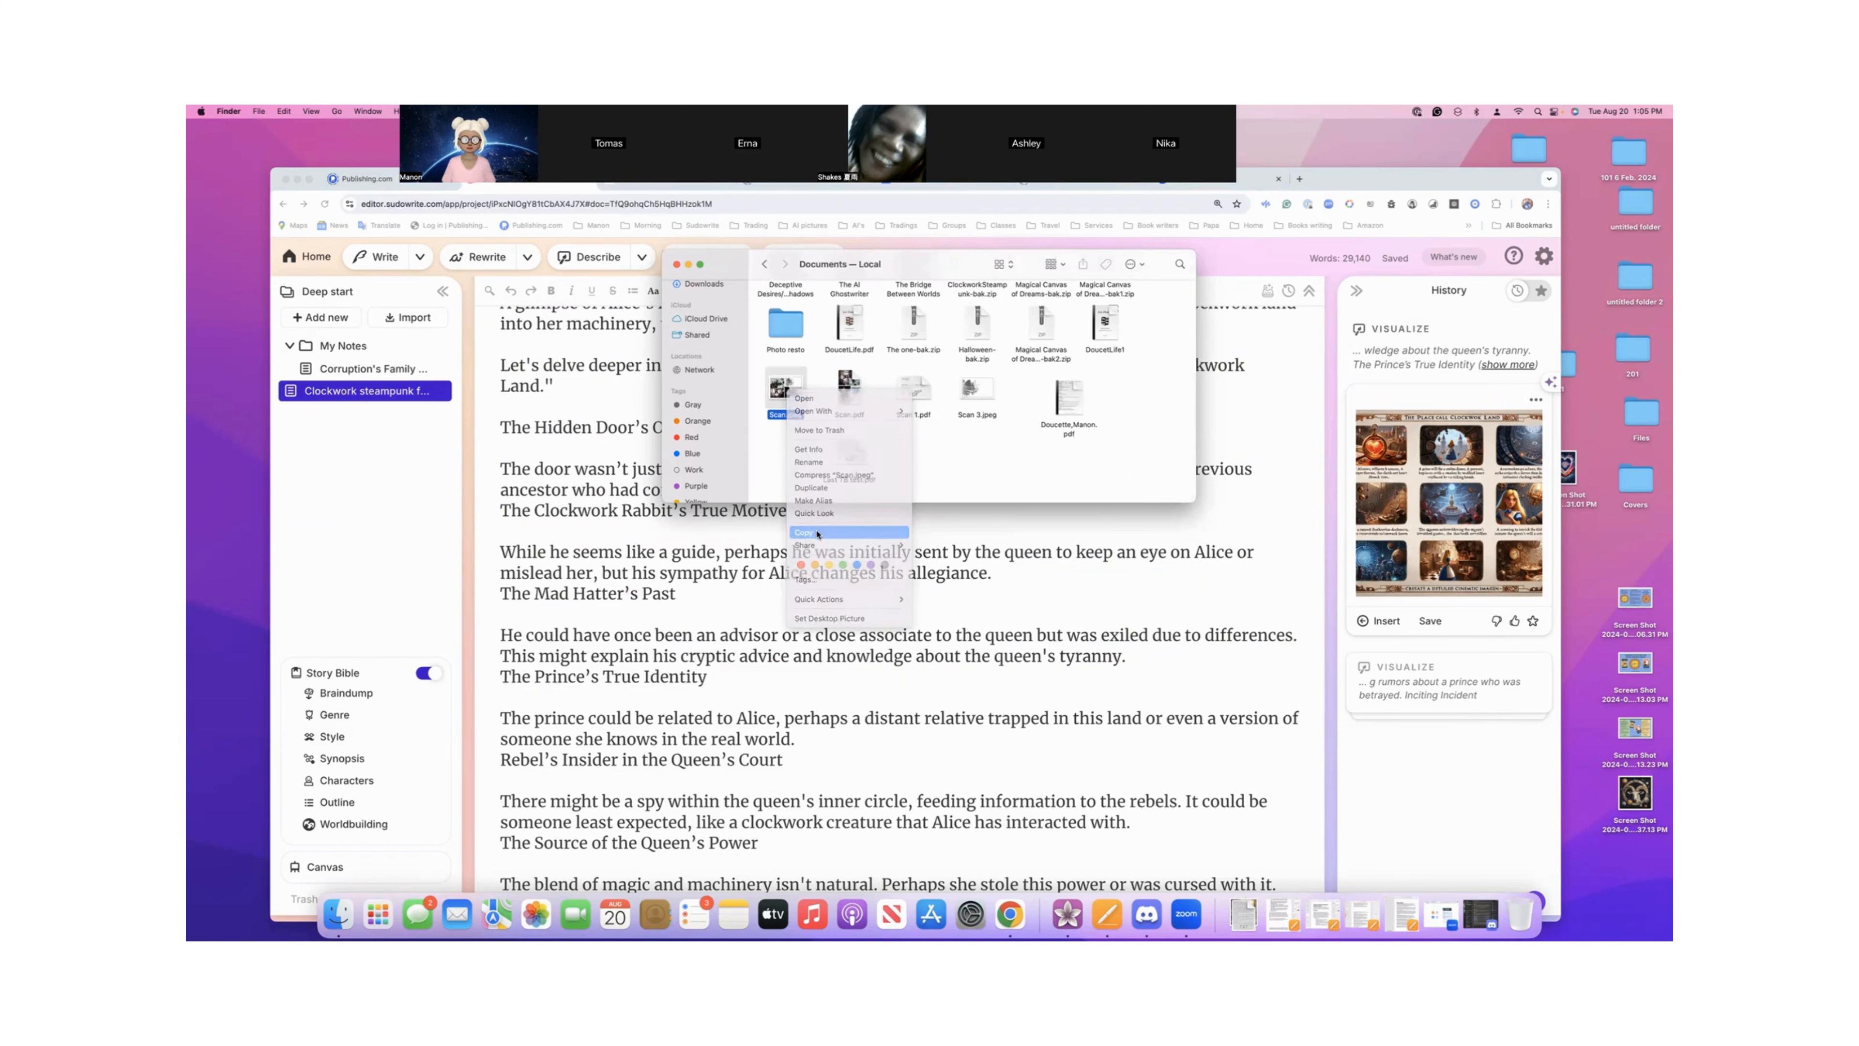
pyautogui.click(692, 538)
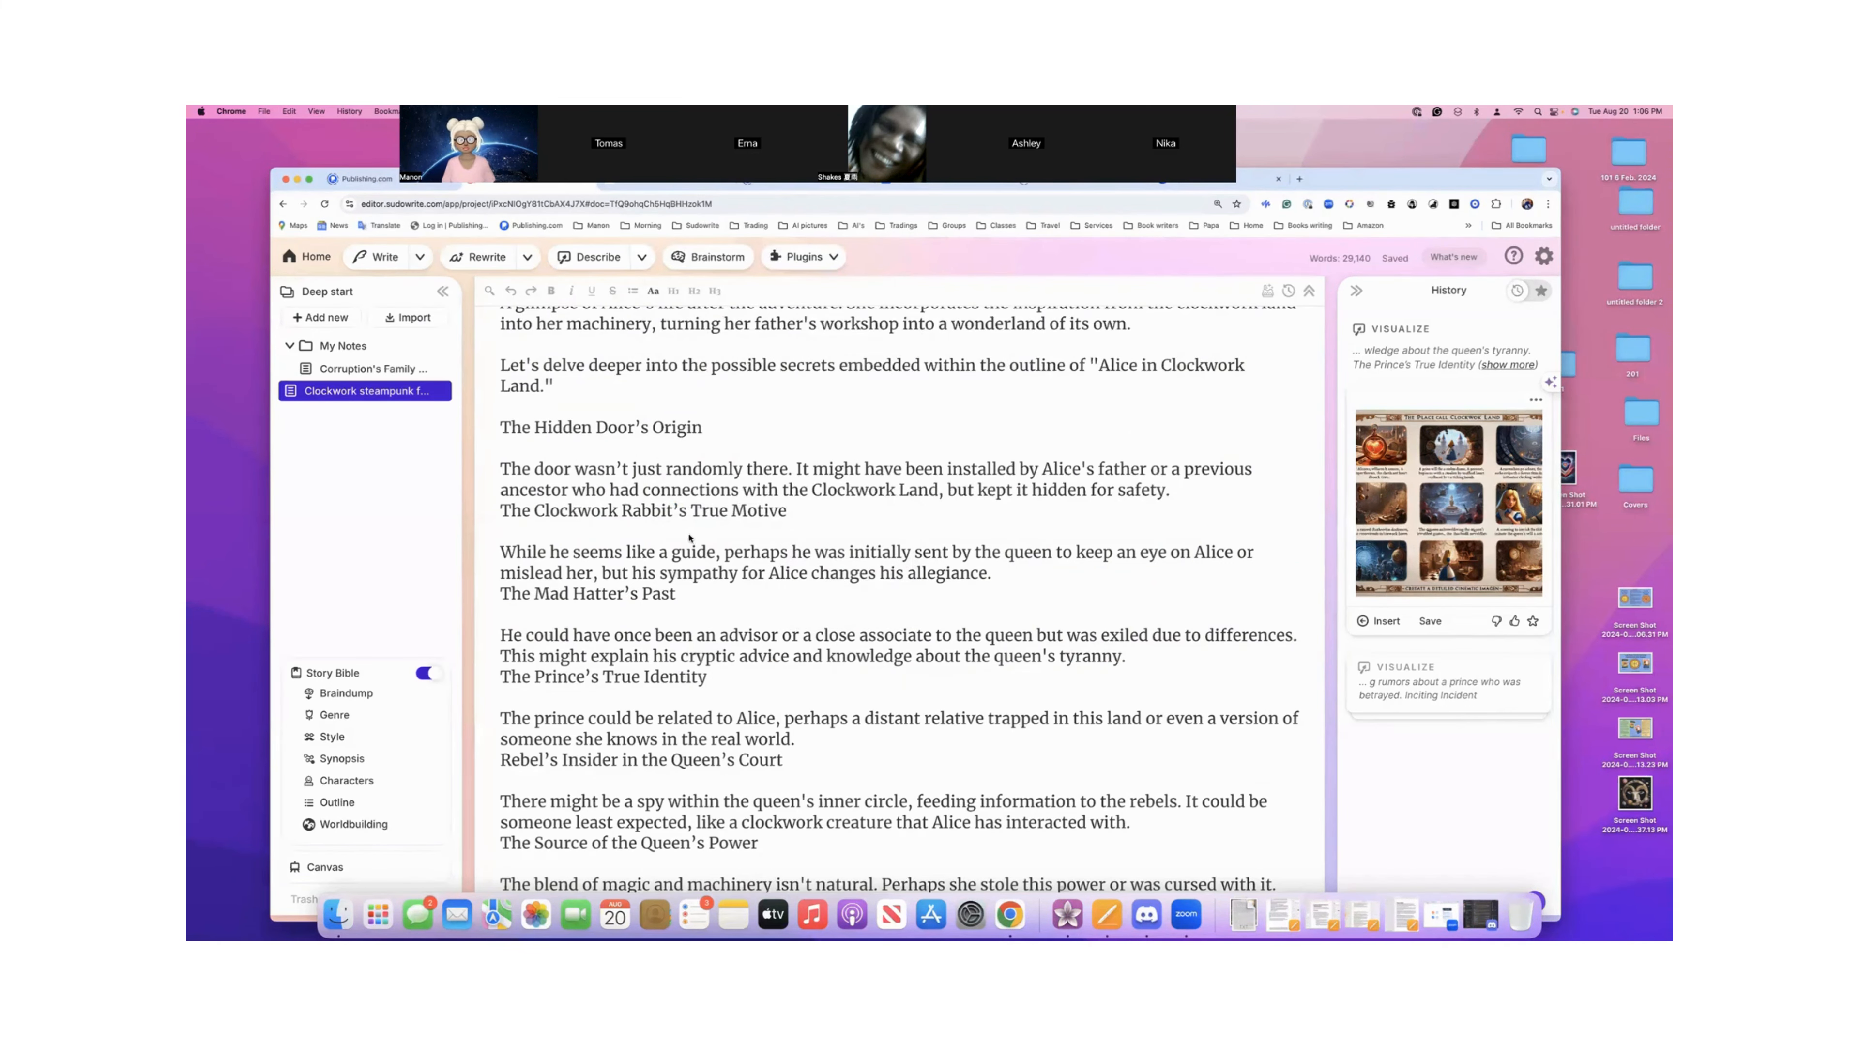
pyautogui.rightClick(688, 535)
pyautogui.click(720, 631)
pyautogui.press('Delete')
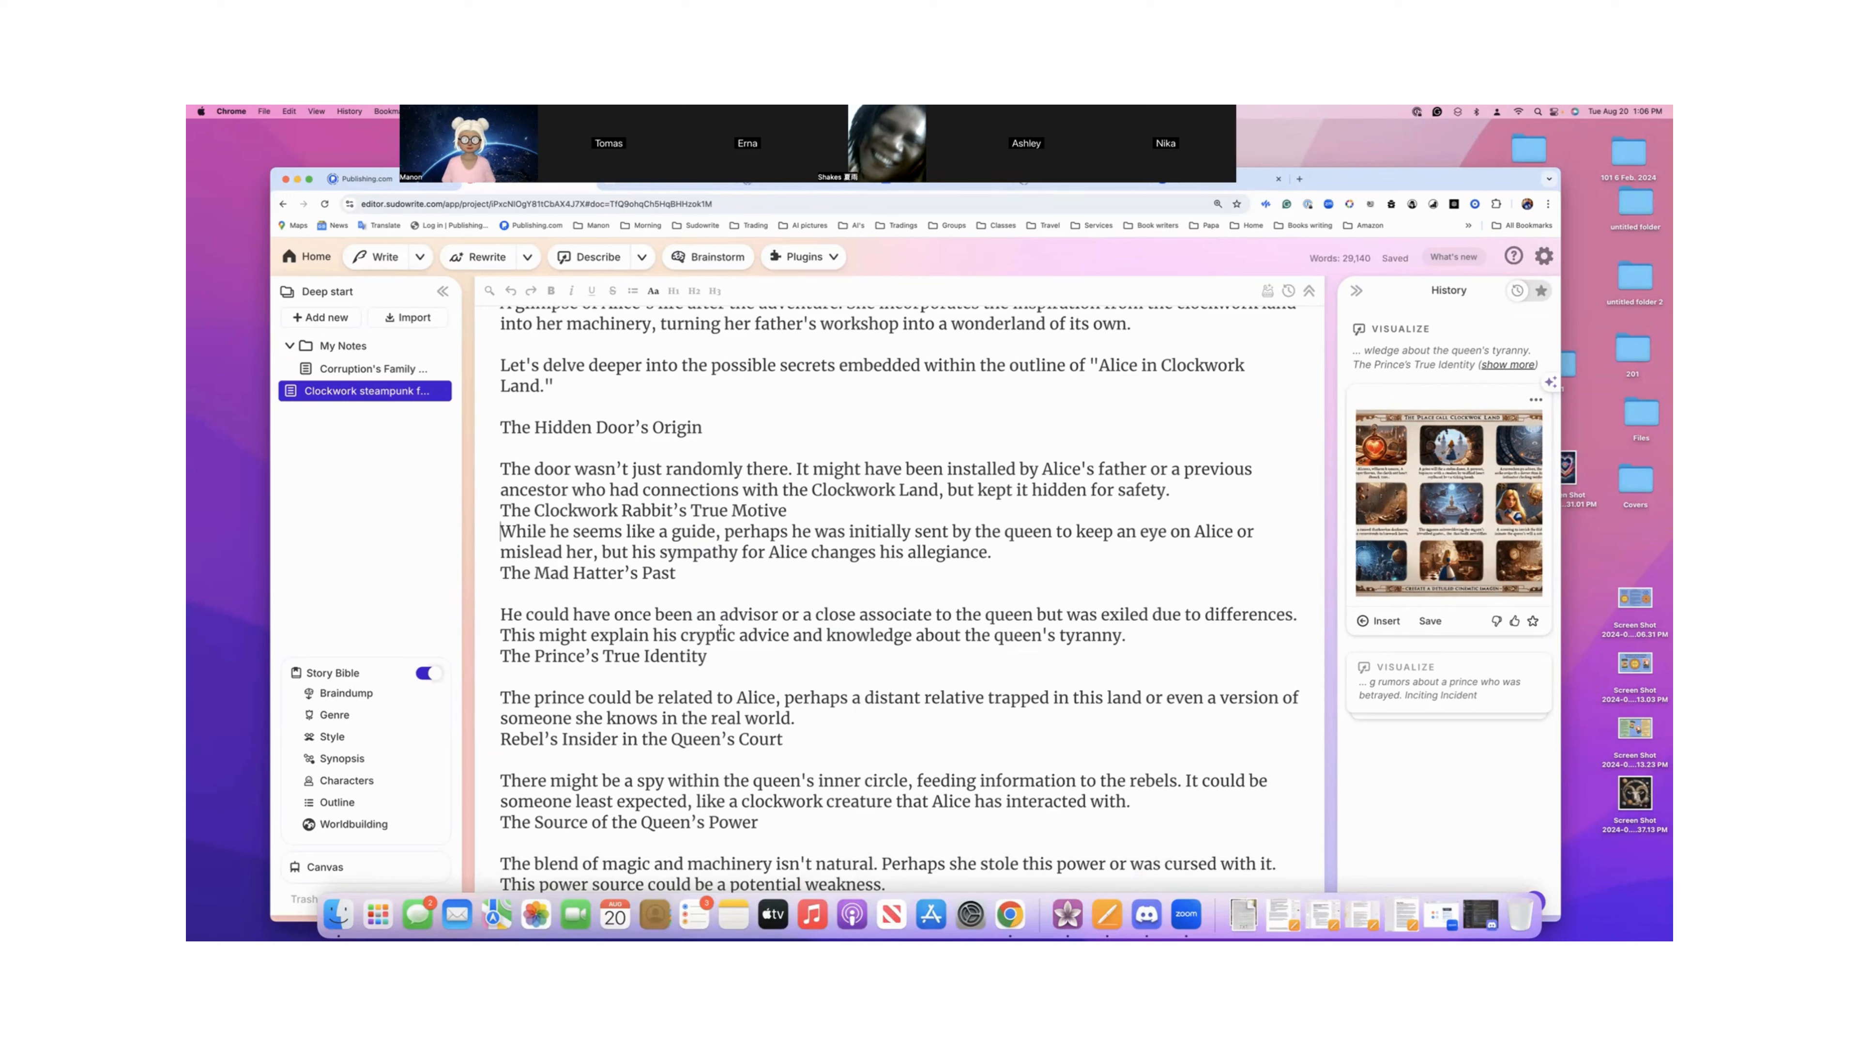
pyautogui.press('Return')
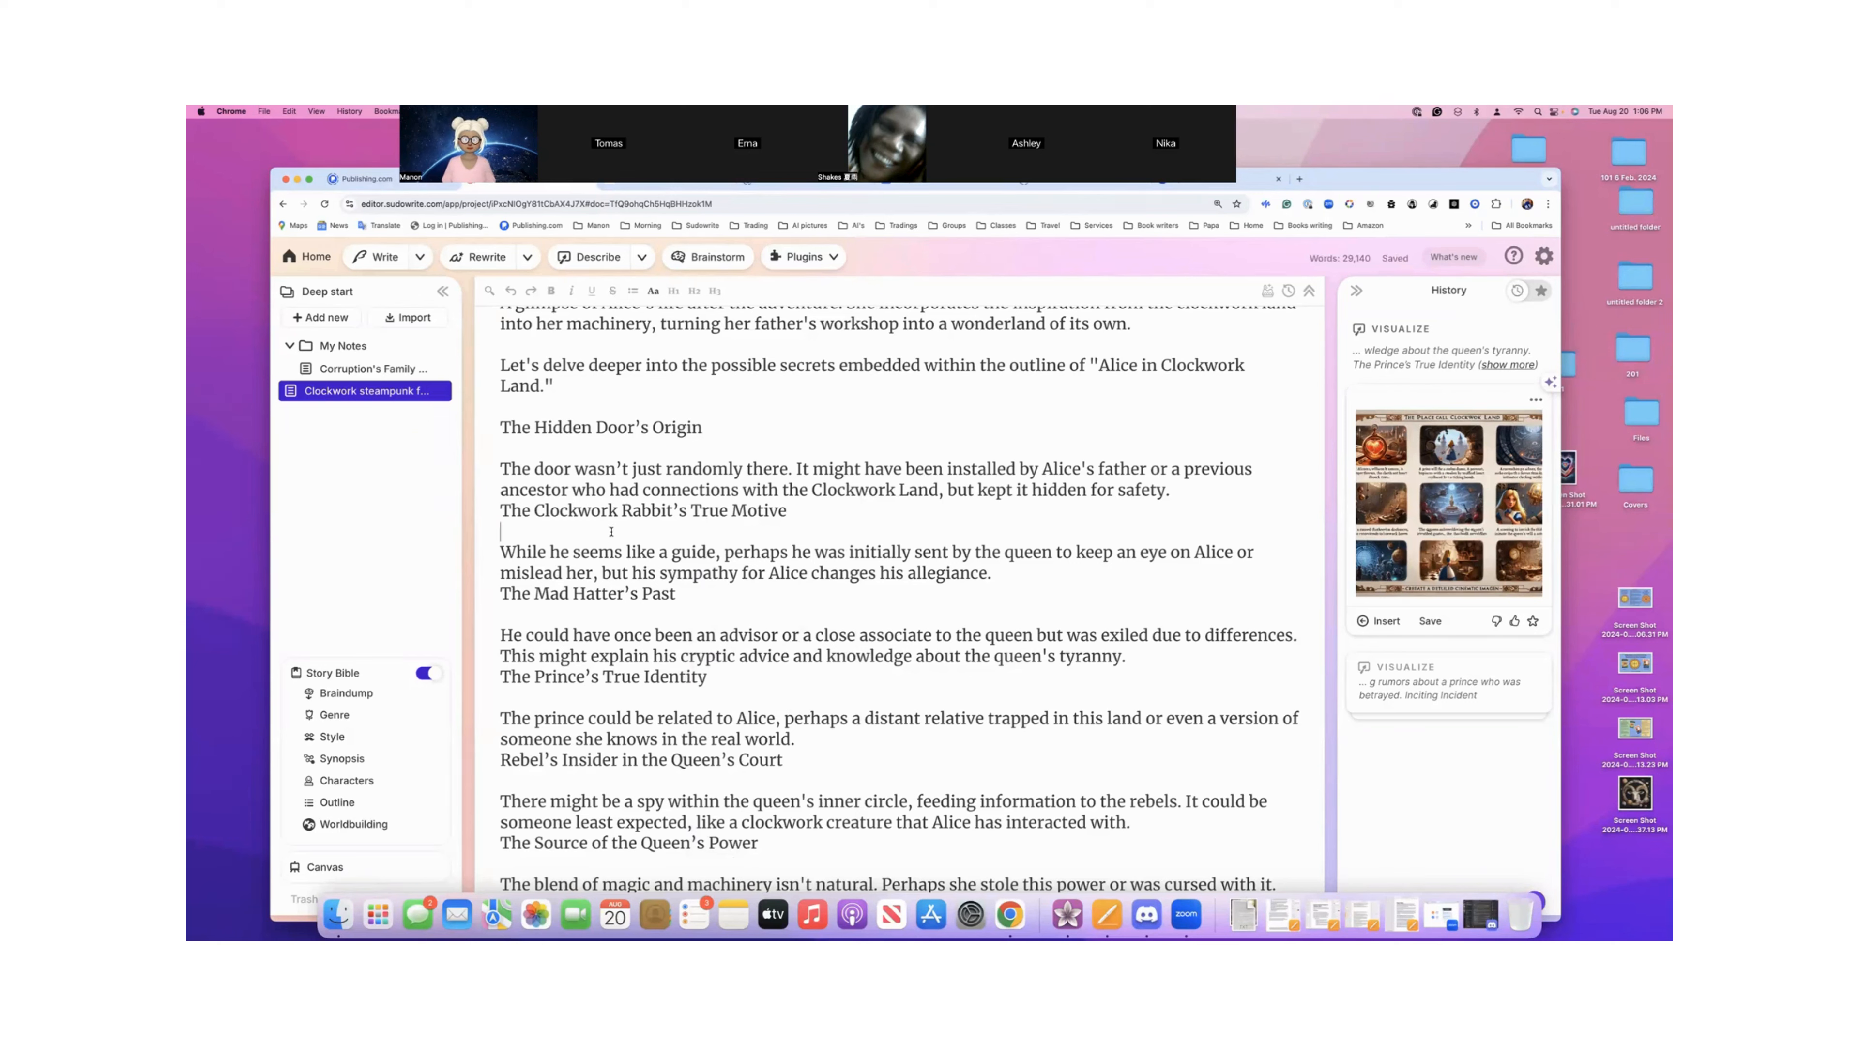
pyautogui.rightClick(500, 529)
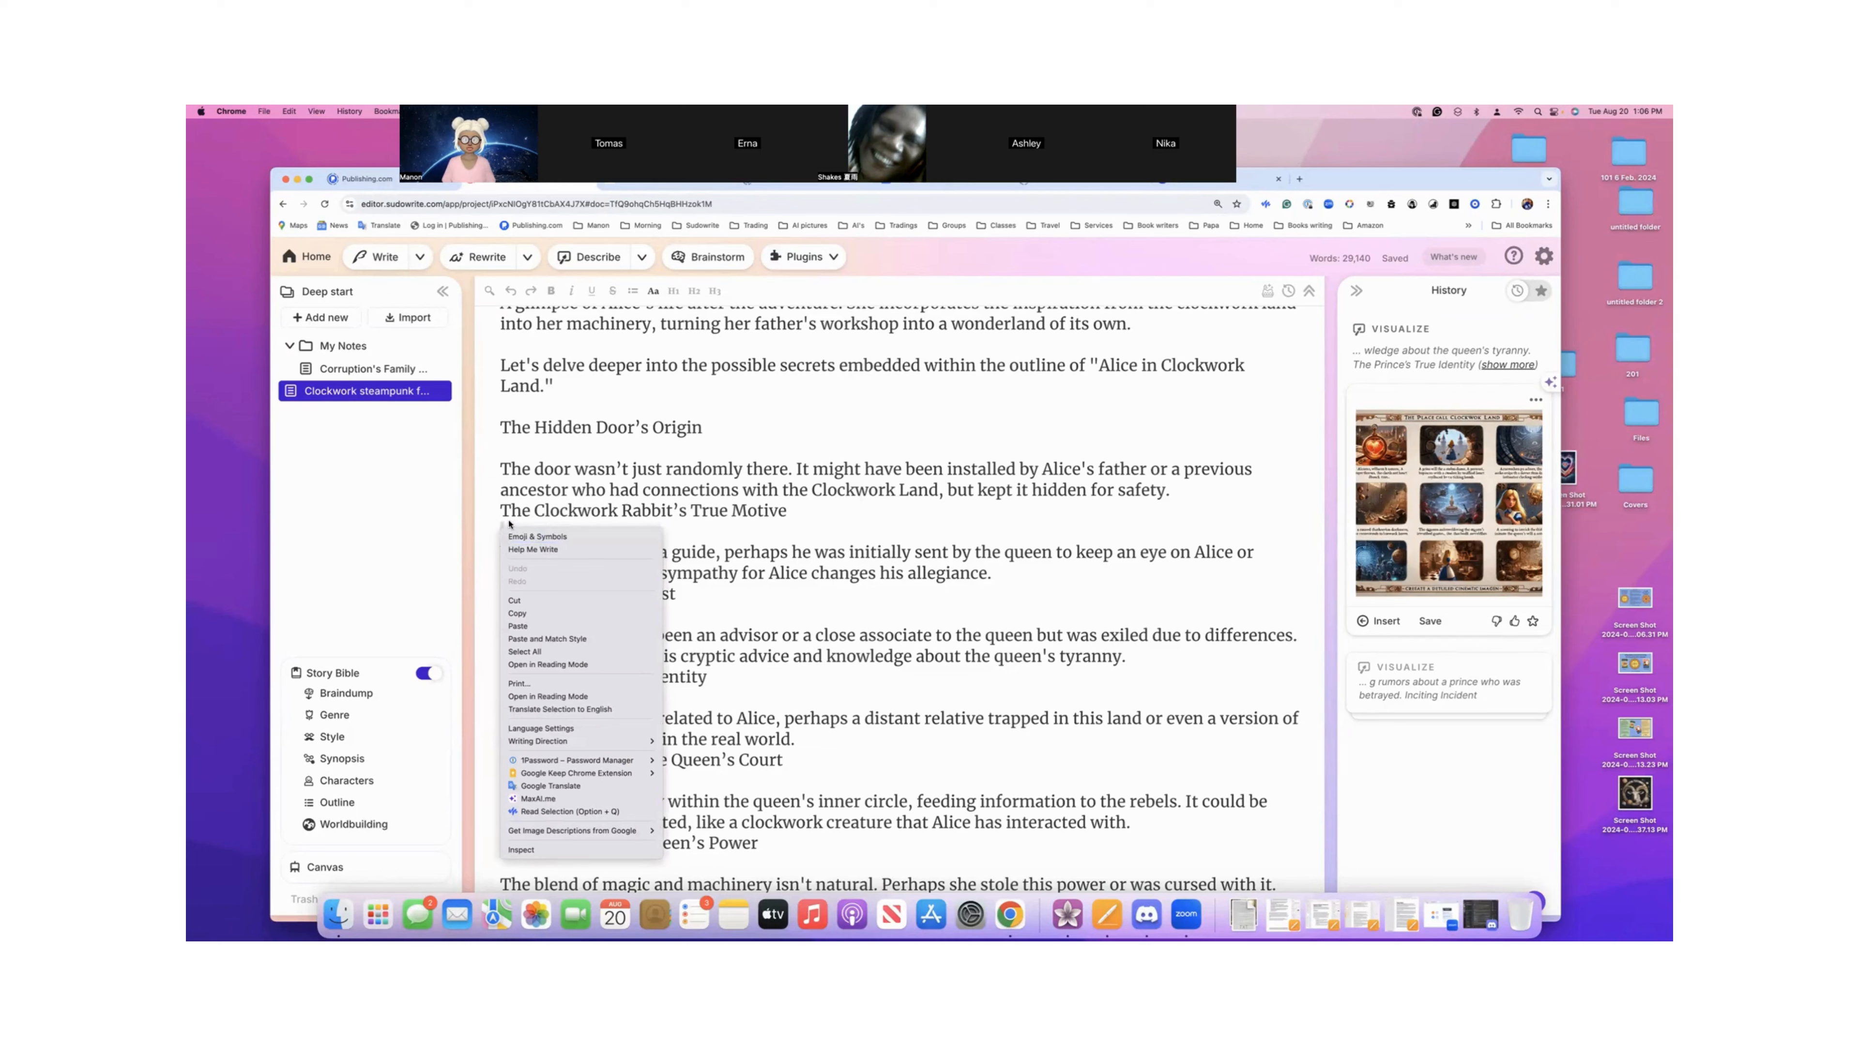
pyautogui.click(518, 511)
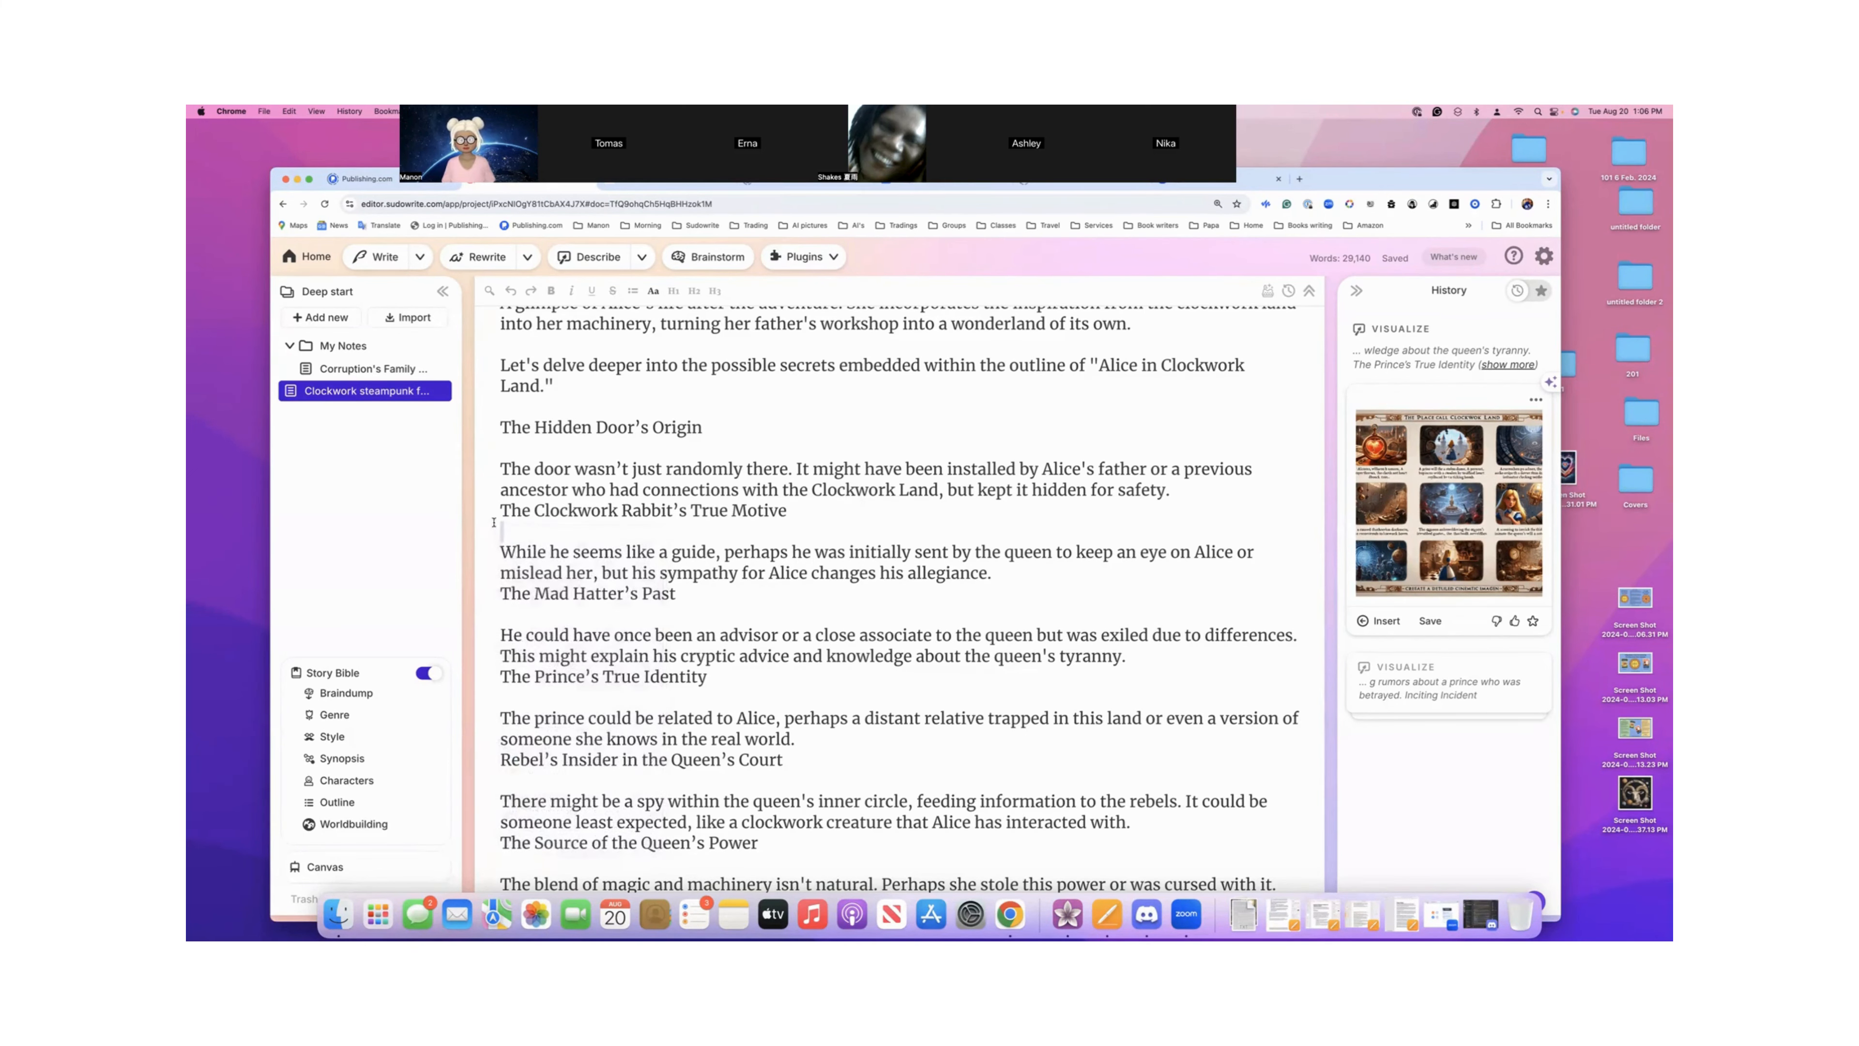
# - Try to bring Scan.jpeg from Finder directly into the document below "The Clockwork Rabbit's True Motive", and return to the Sudowrite document
pyautogui.click(338, 914)
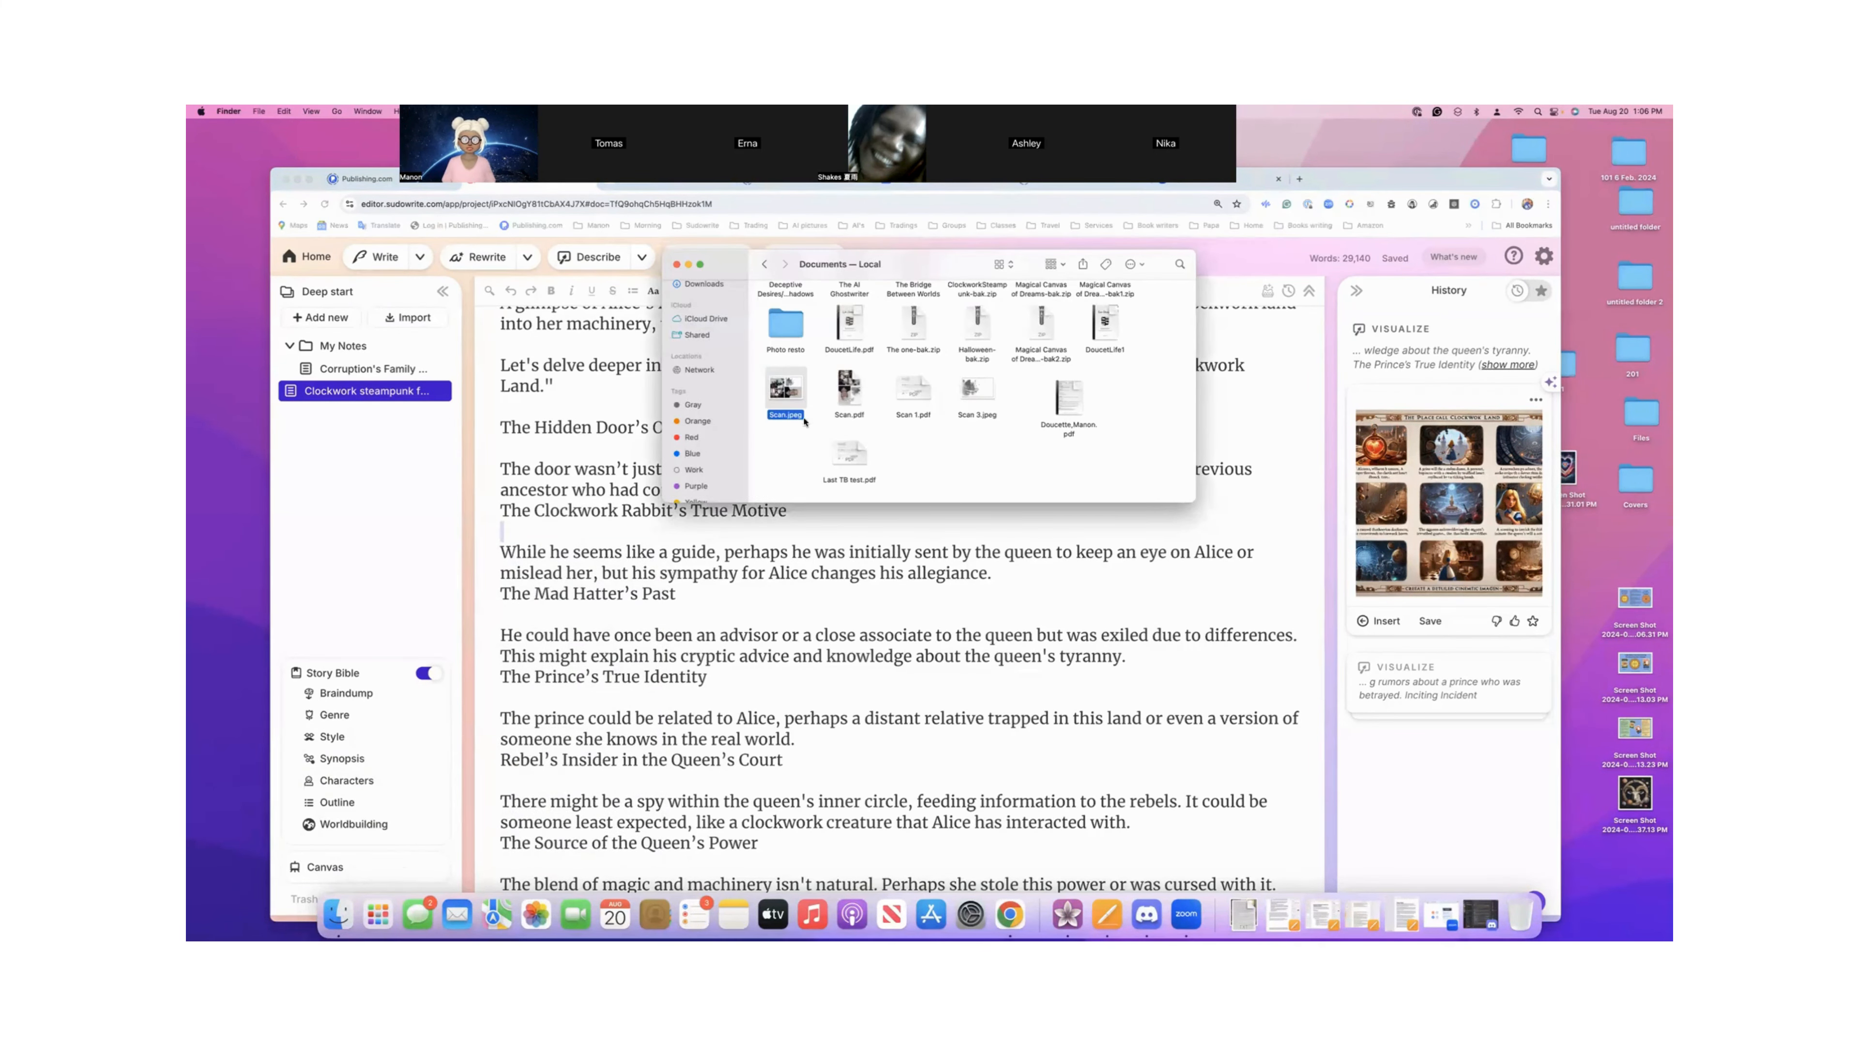
pyautogui.moveTo(804, 386); pyautogui.dragTo(593, 531)
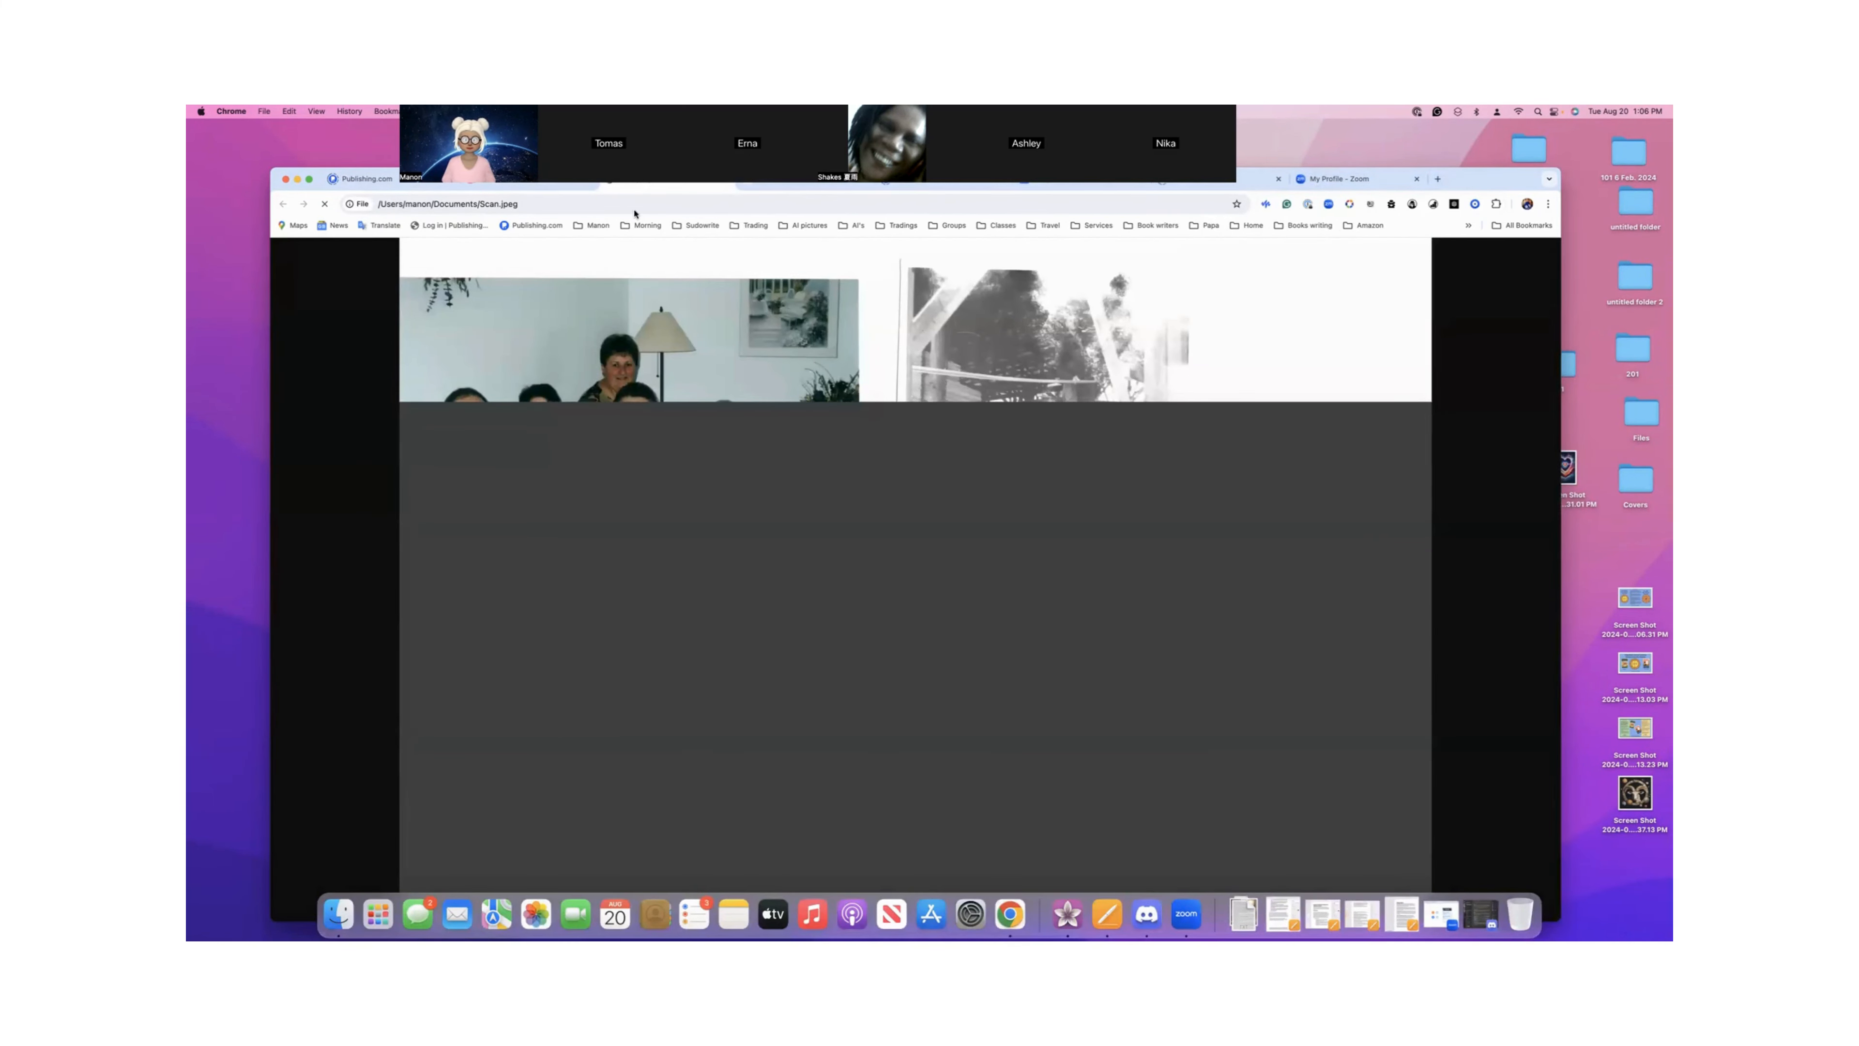
pyautogui.moveTo(319, 183); pyautogui.dragTo(315, 203)
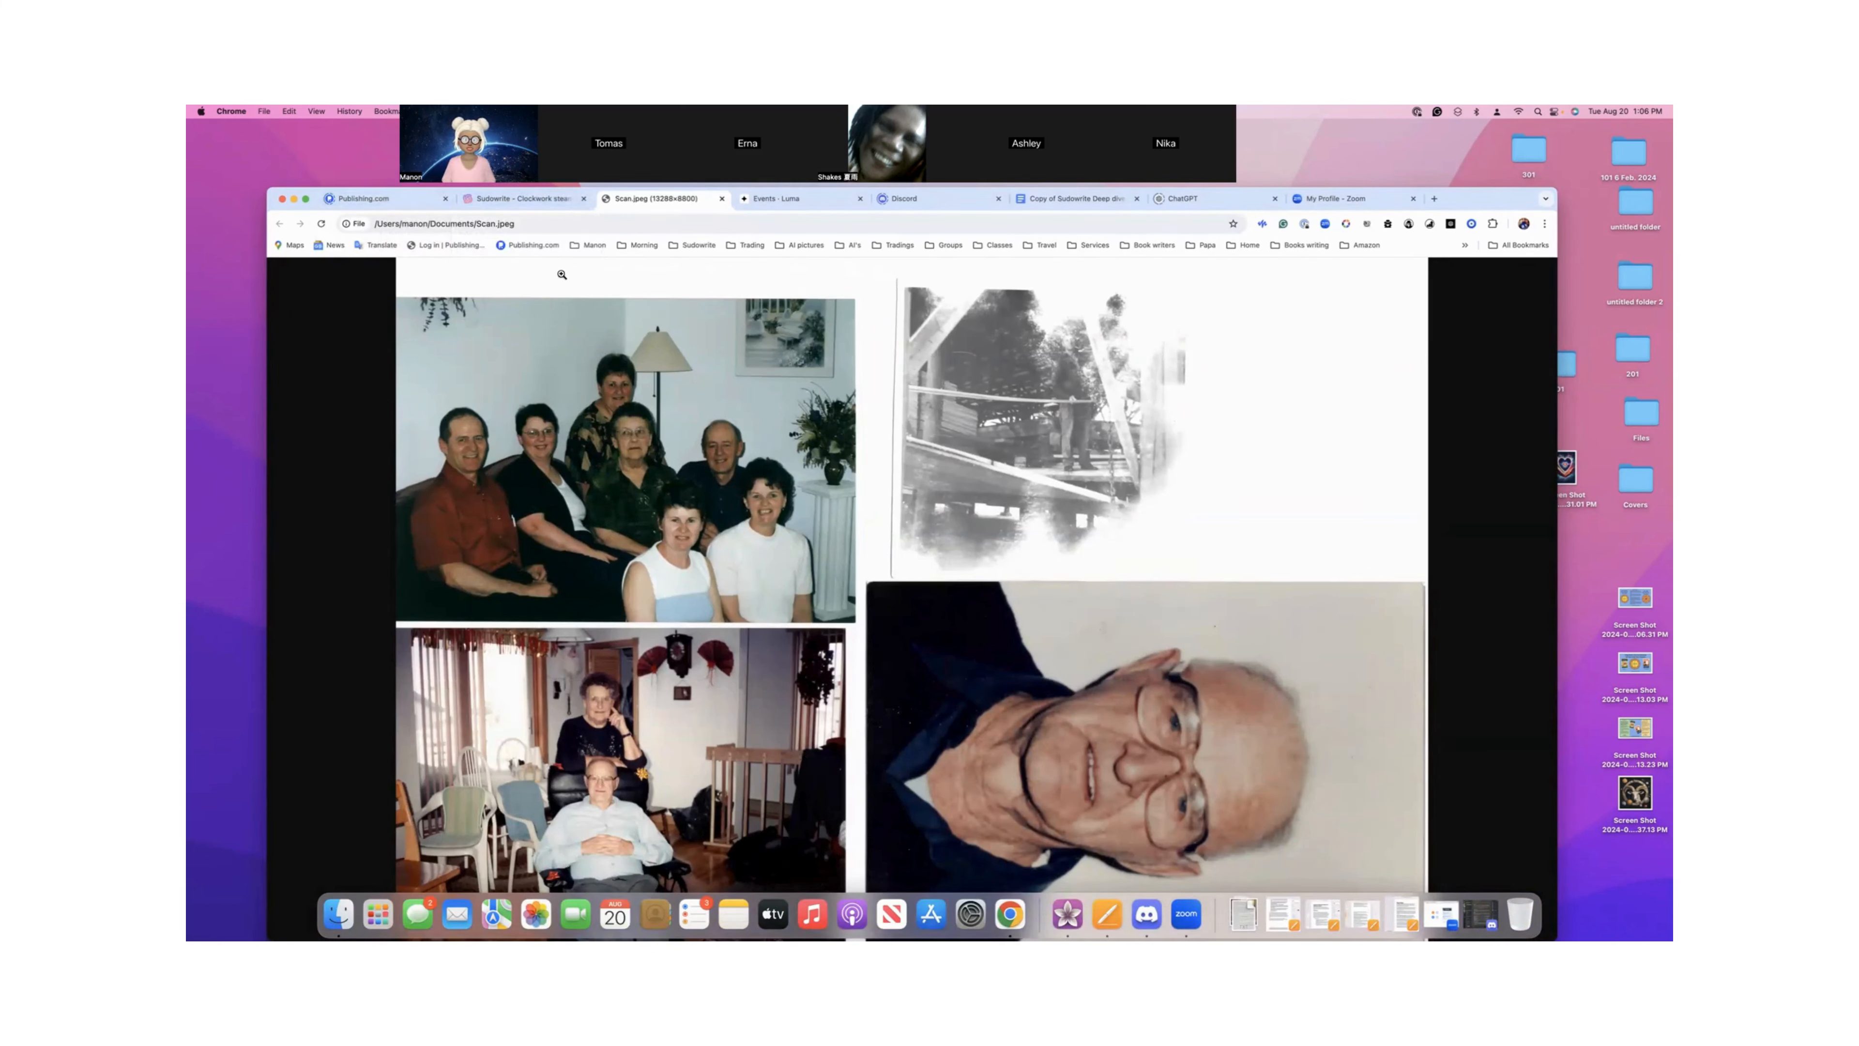
pyautogui.click(550, 204)
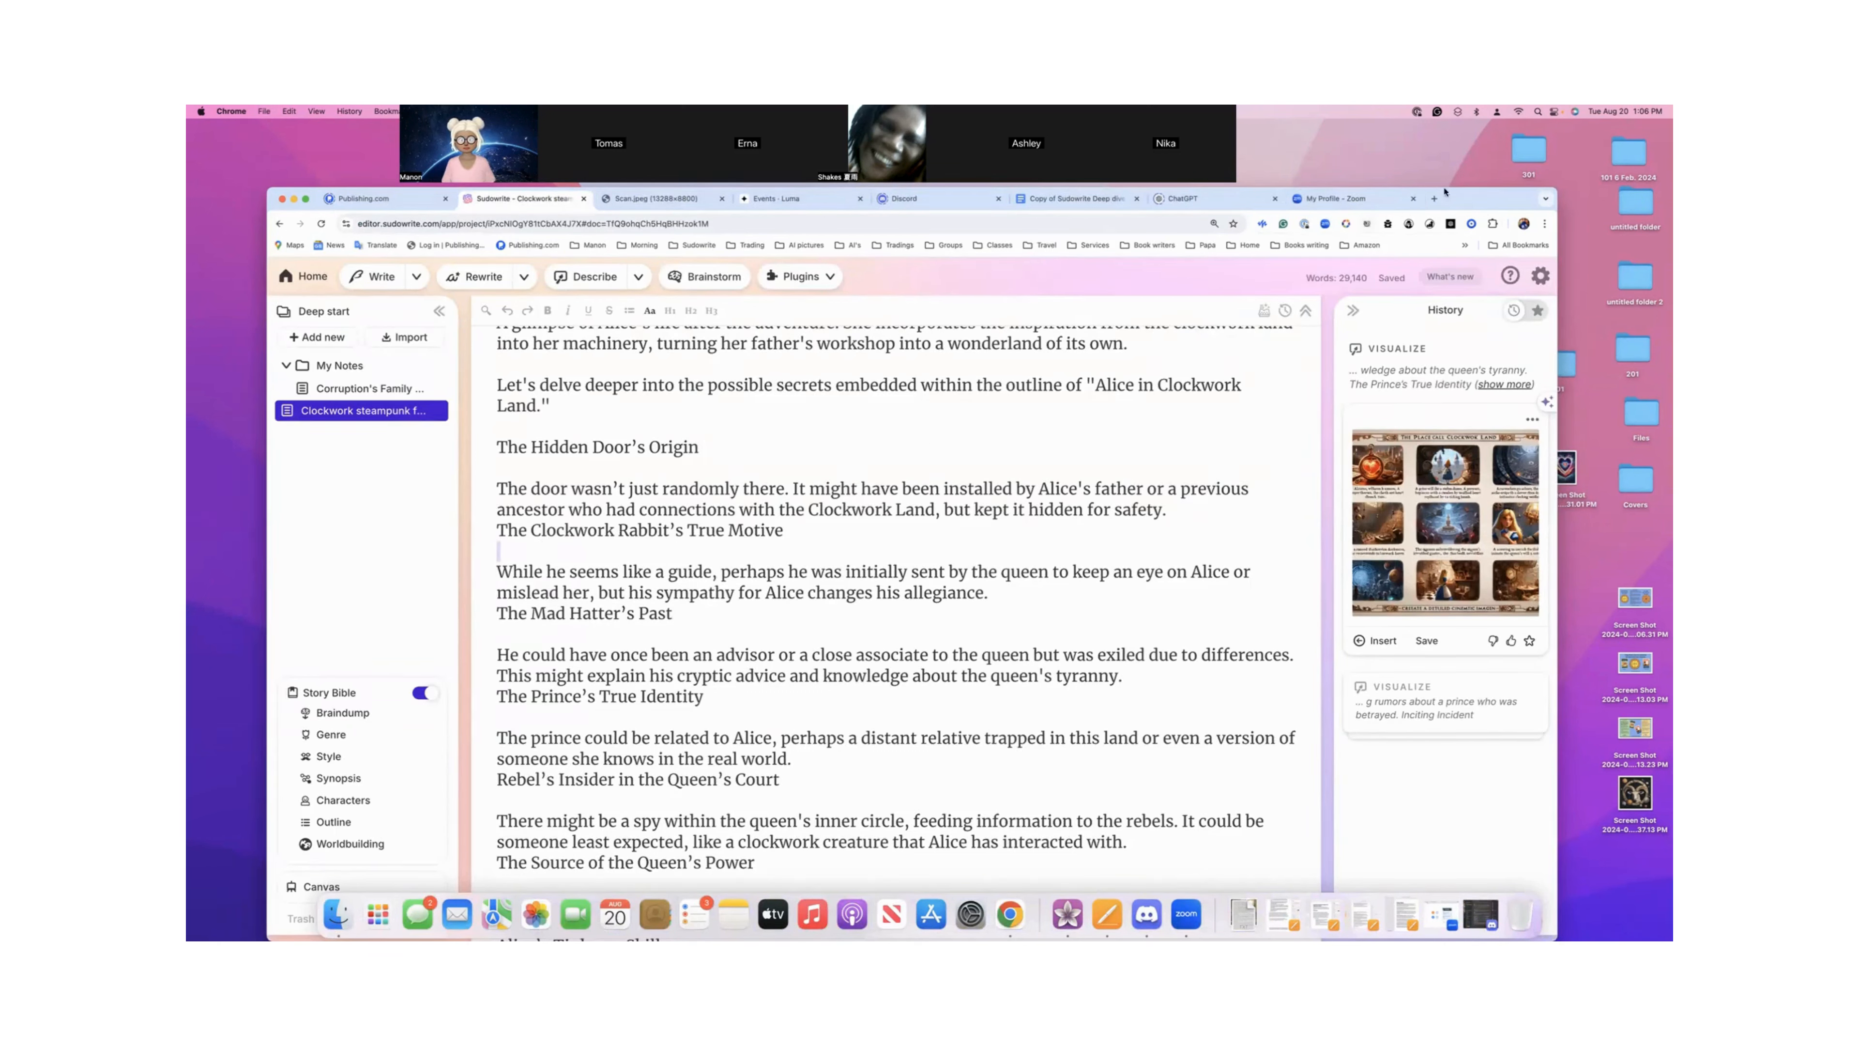
# - Expand the older Visualize result in the history, view the latest generated image at full size, and close the image
pyautogui.moveTo(1452, 198); pyautogui.dragTo(1379, 196)
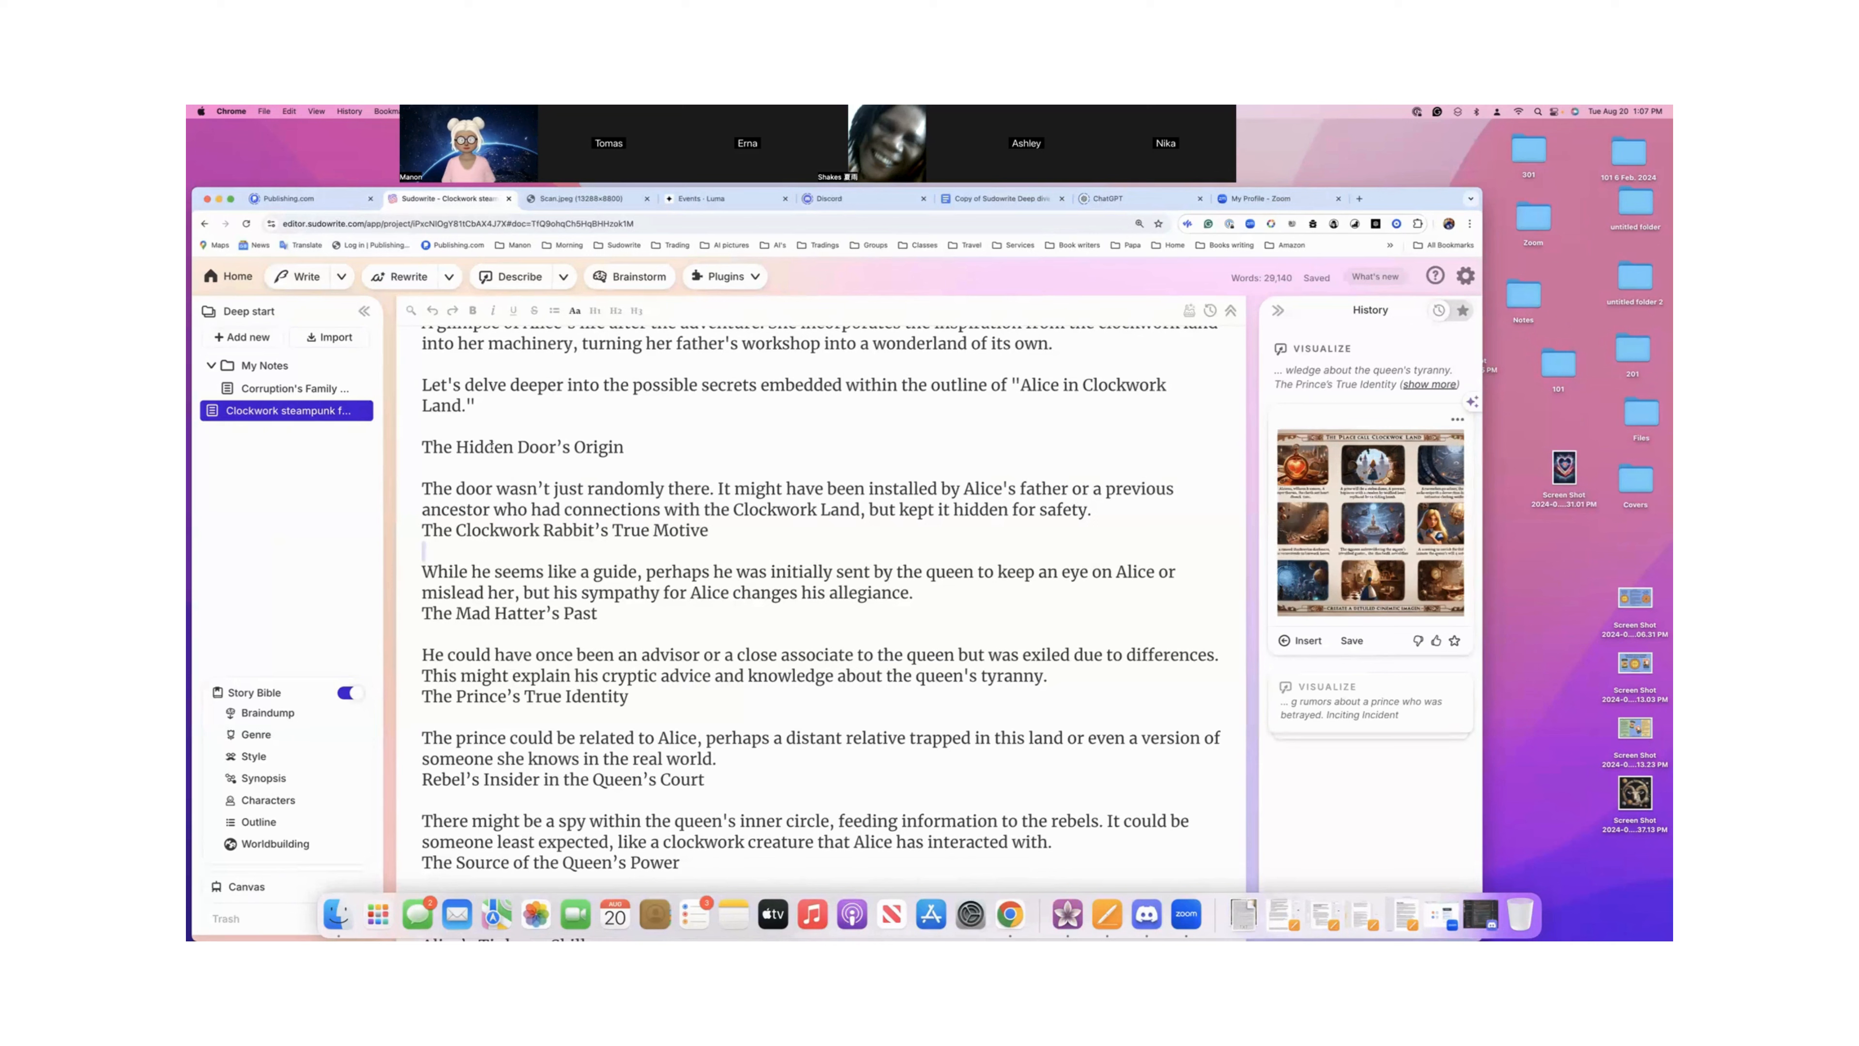
pyautogui.moveTo(1411, 536)
pyautogui.click(1357, 708)
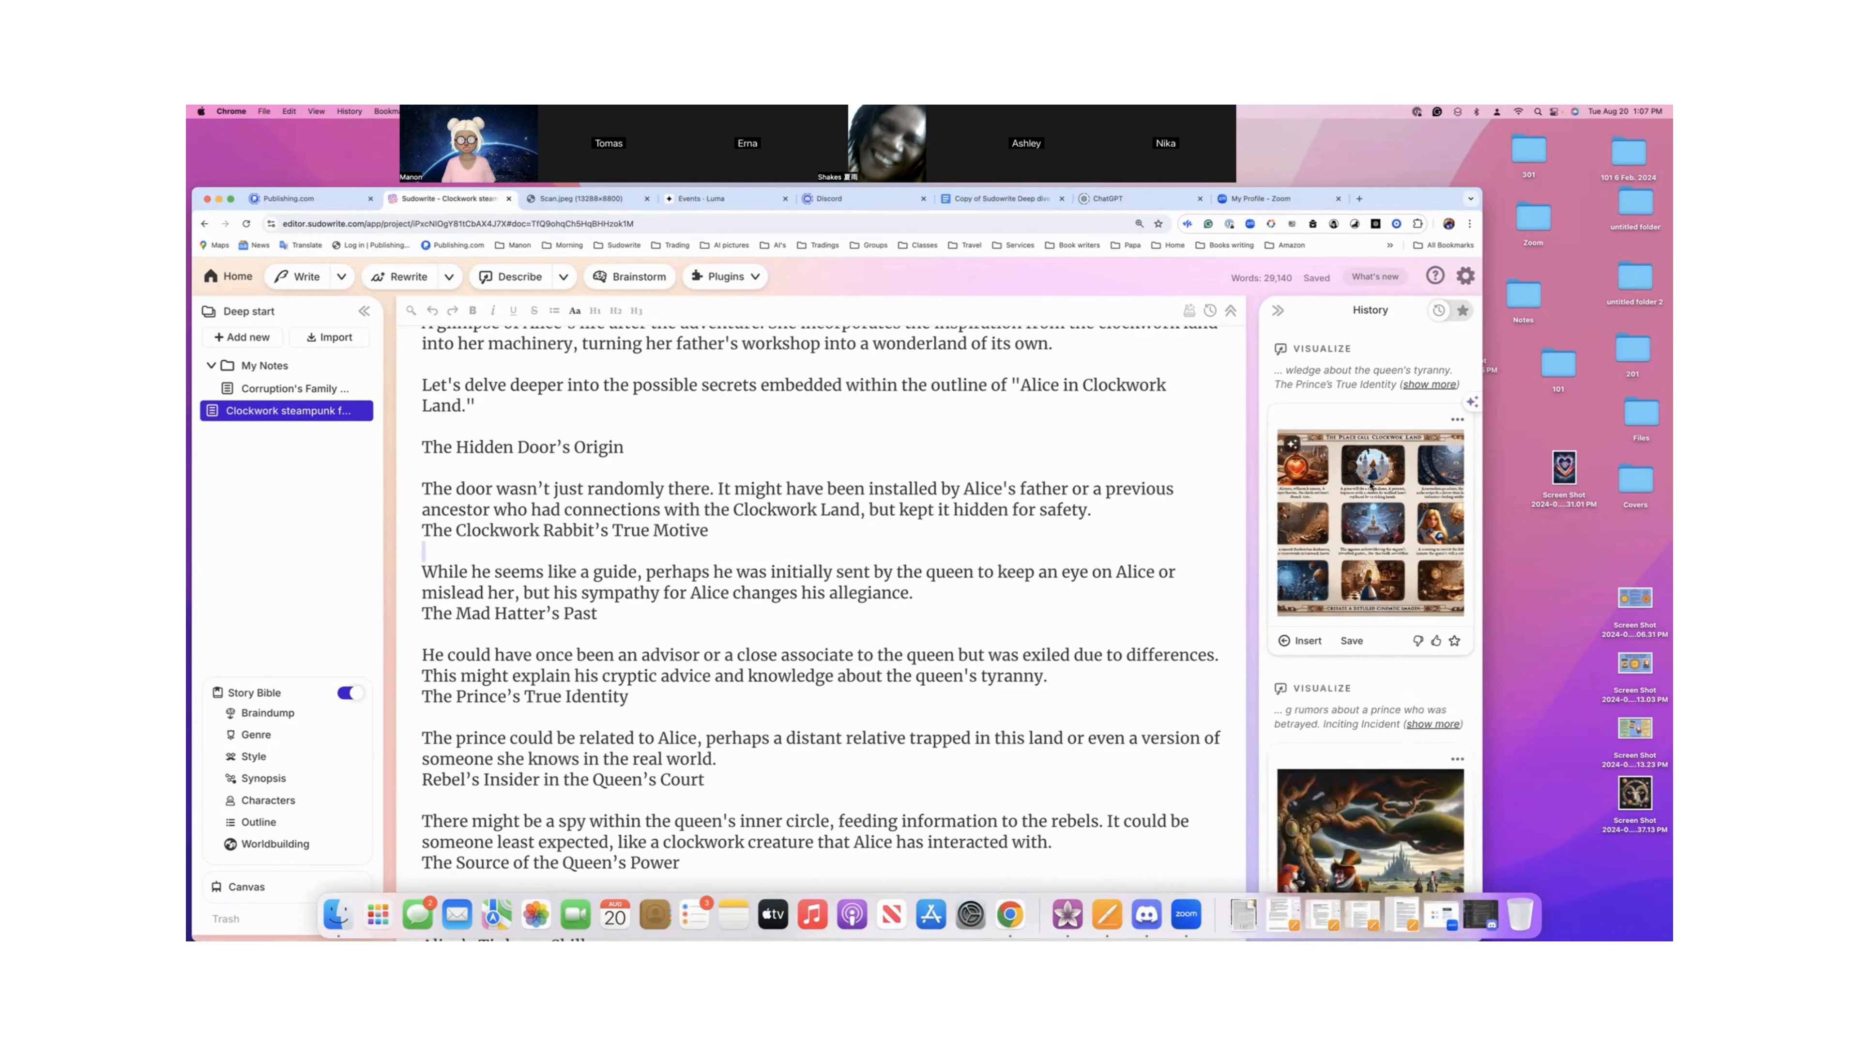
pyautogui.click(1354, 641)
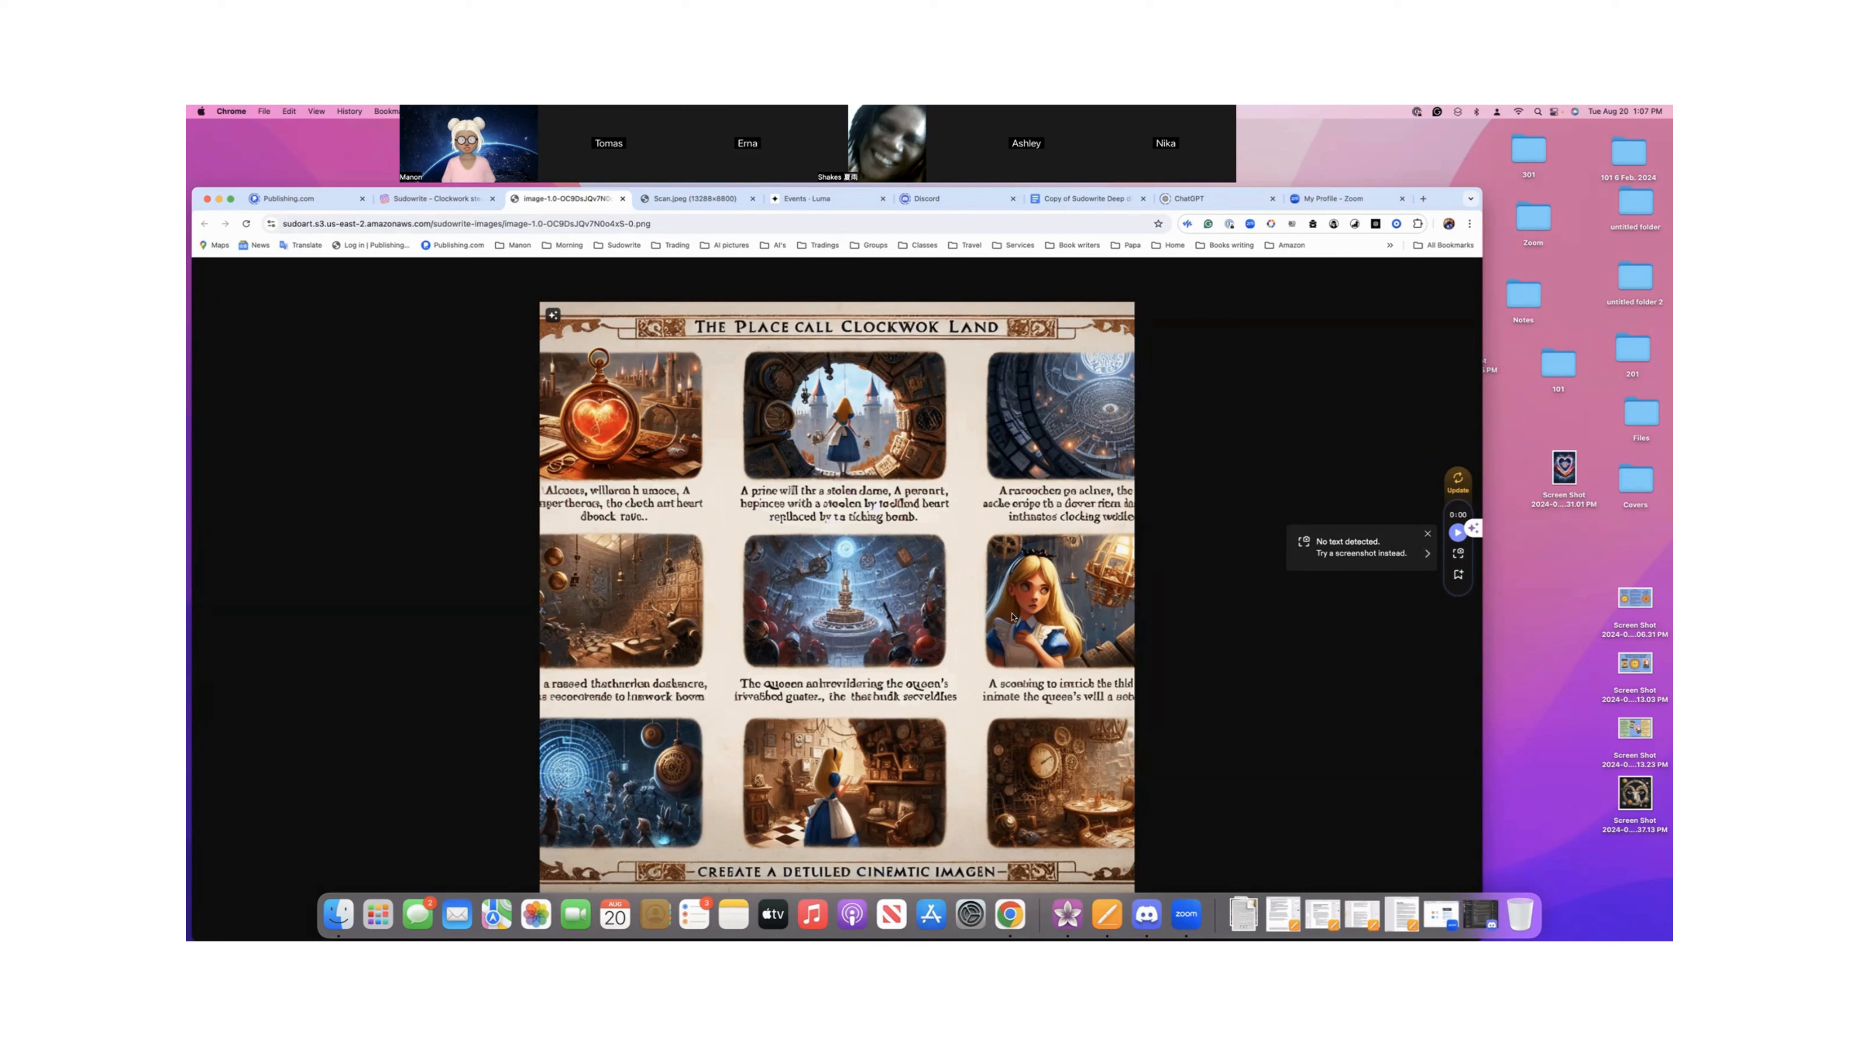
pyautogui.click(623, 199)
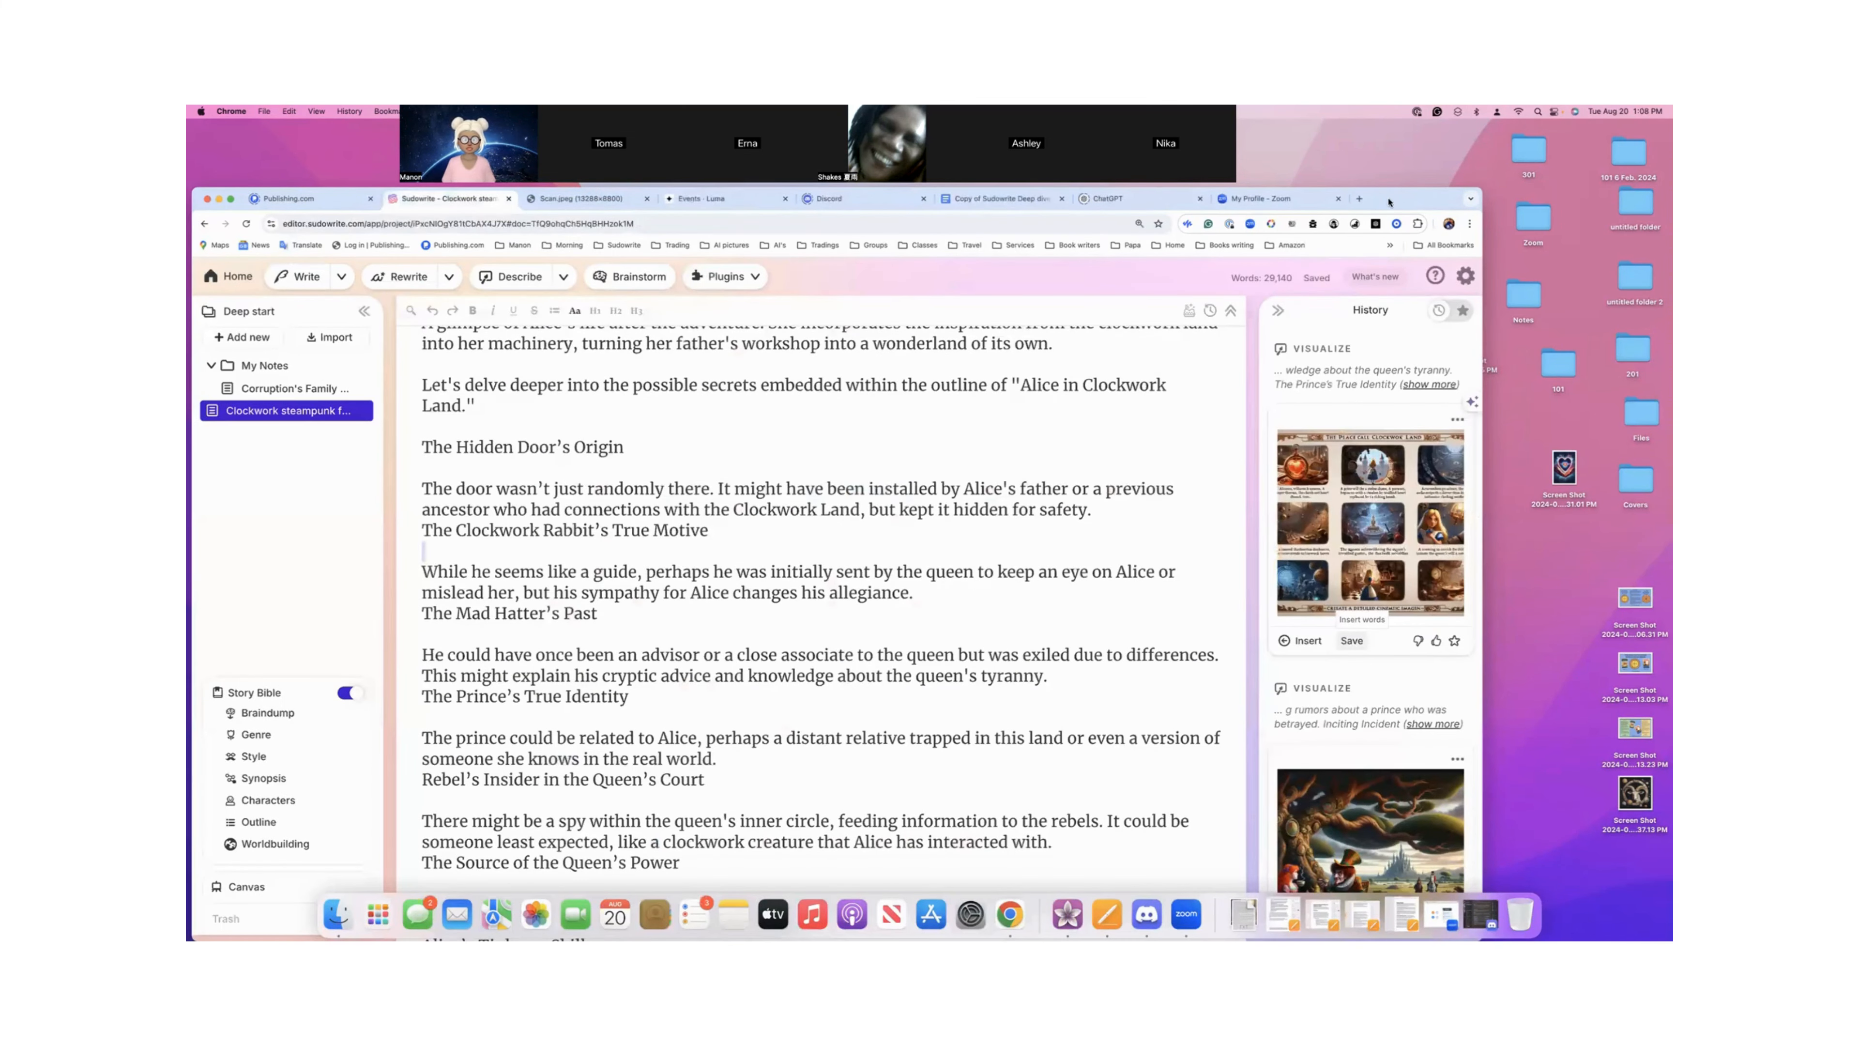
# - Switch to the Google Docs document "Copy of Sudowrite Deep dive beginners", copy its sharing link, and close the sharing settings
pyautogui.moveTo(1387, 203); pyautogui.dragTo(1411, 131)
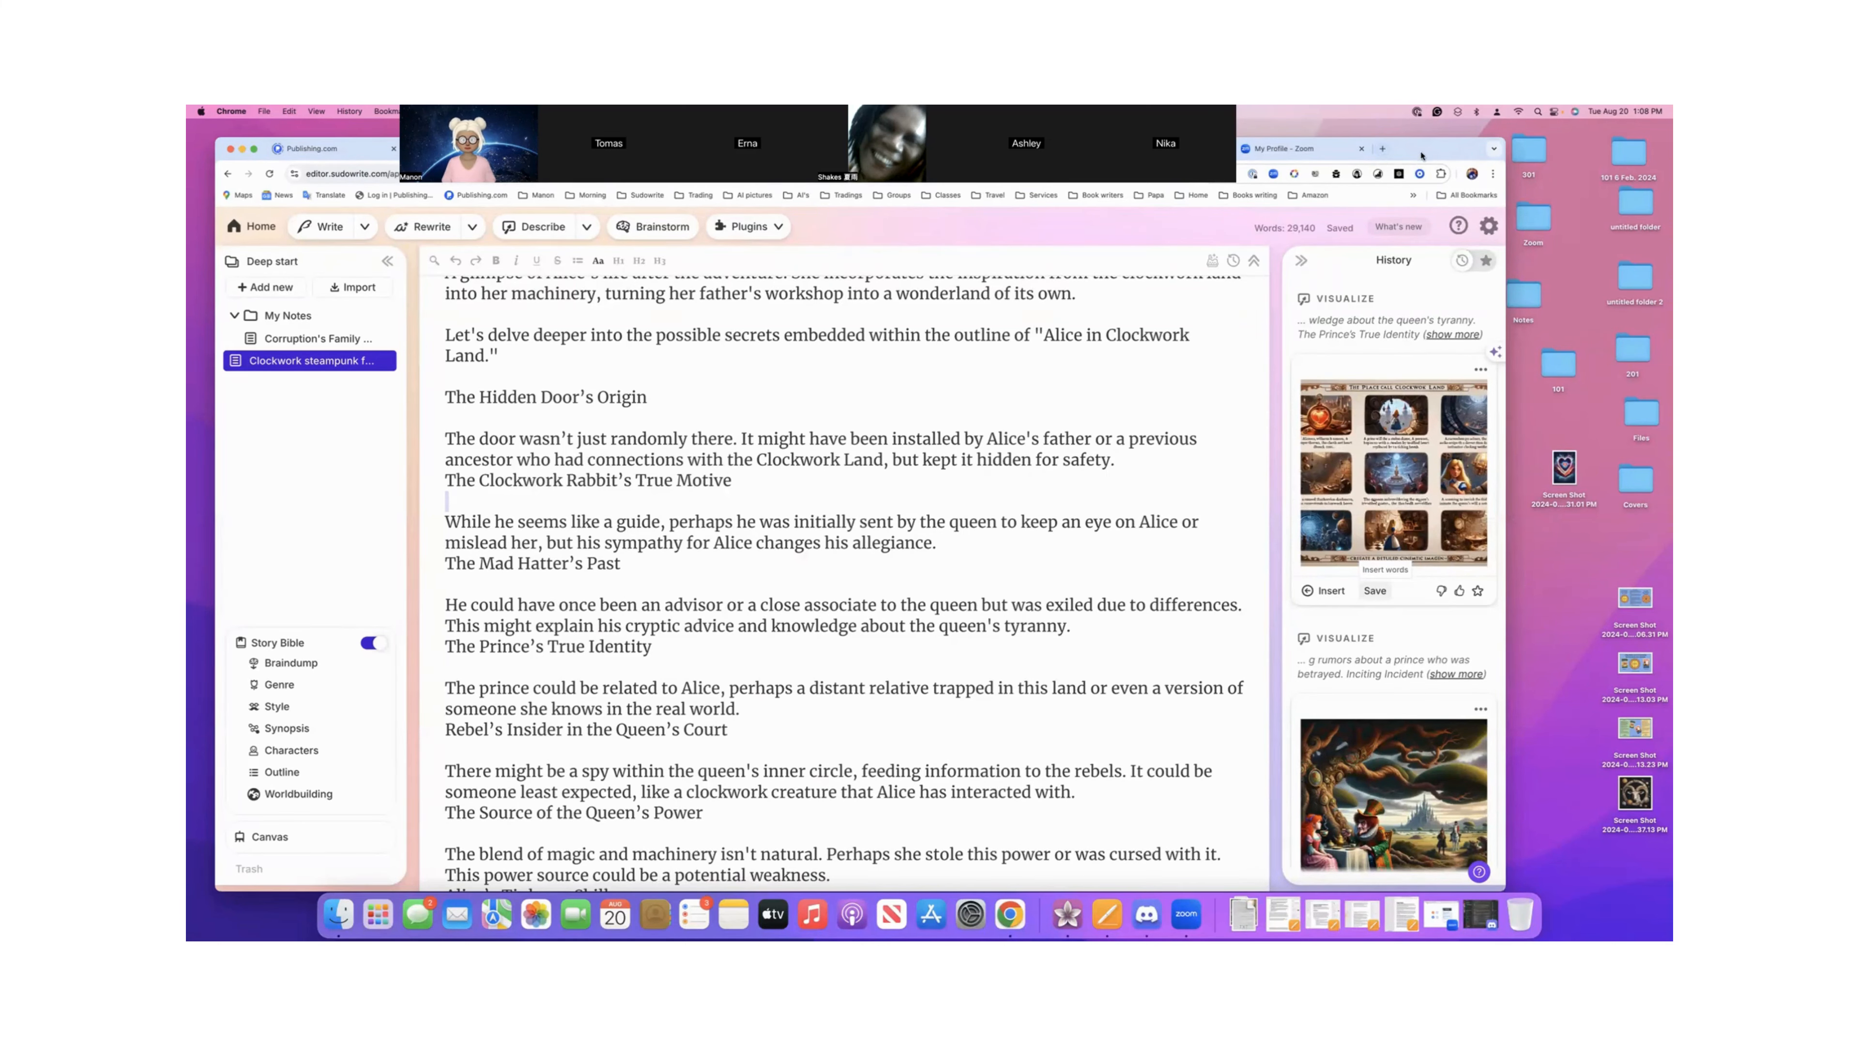
pyautogui.moveTo(1422, 155); pyautogui.dragTo(1422, 166)
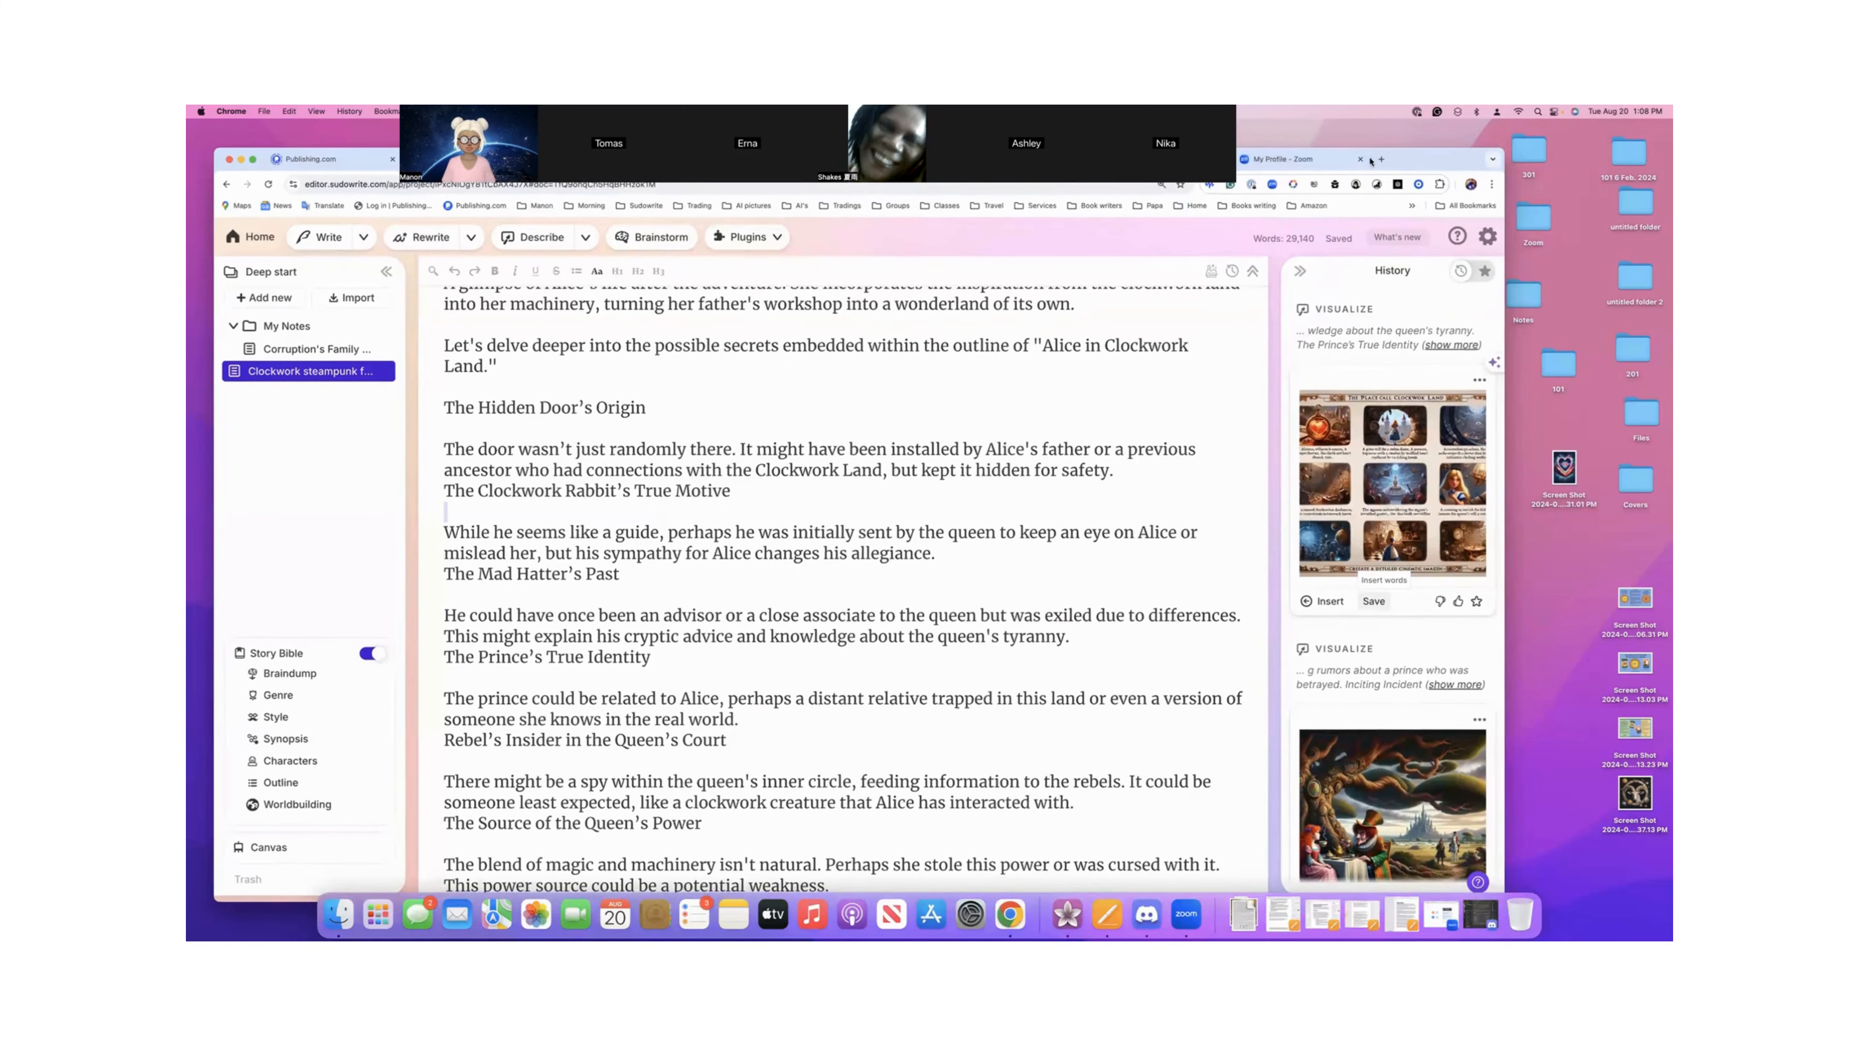
pyautogui.moveTo(1422, 166); pyautogui.dragTo(1422, 220)
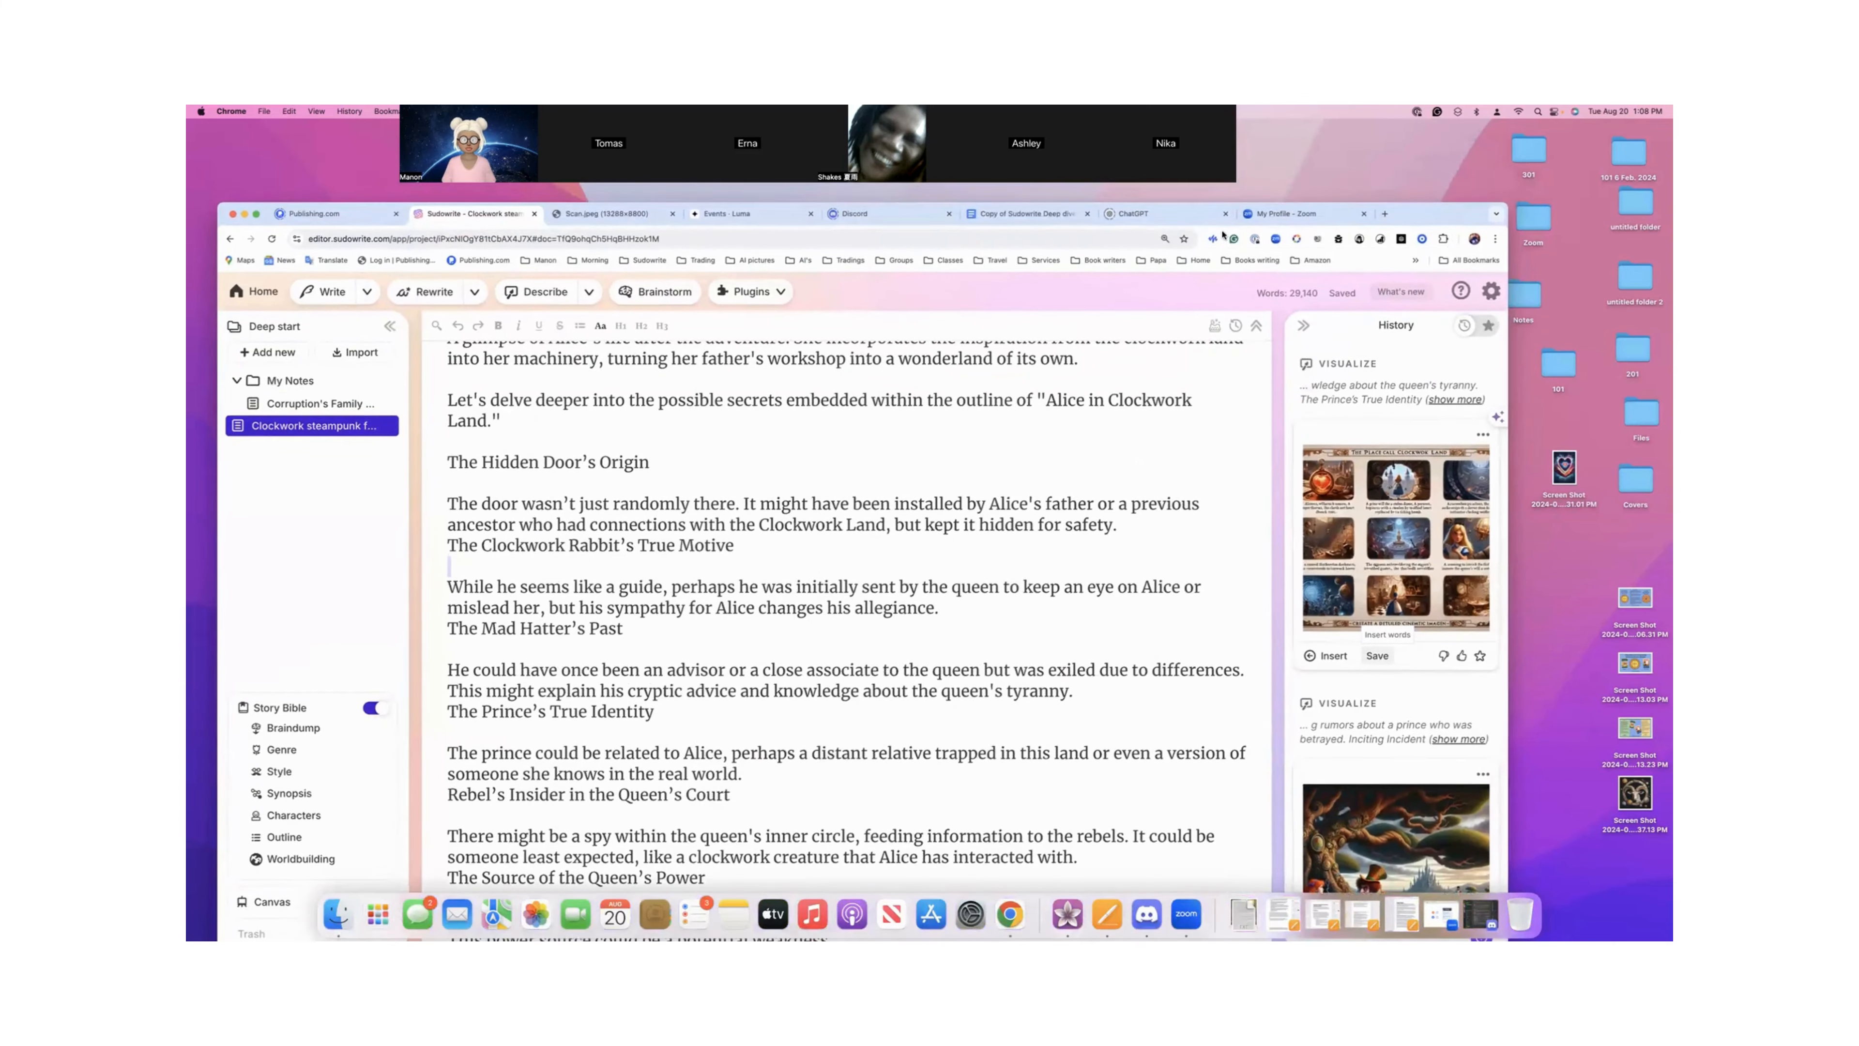
pyautogui.click(1044, 214)
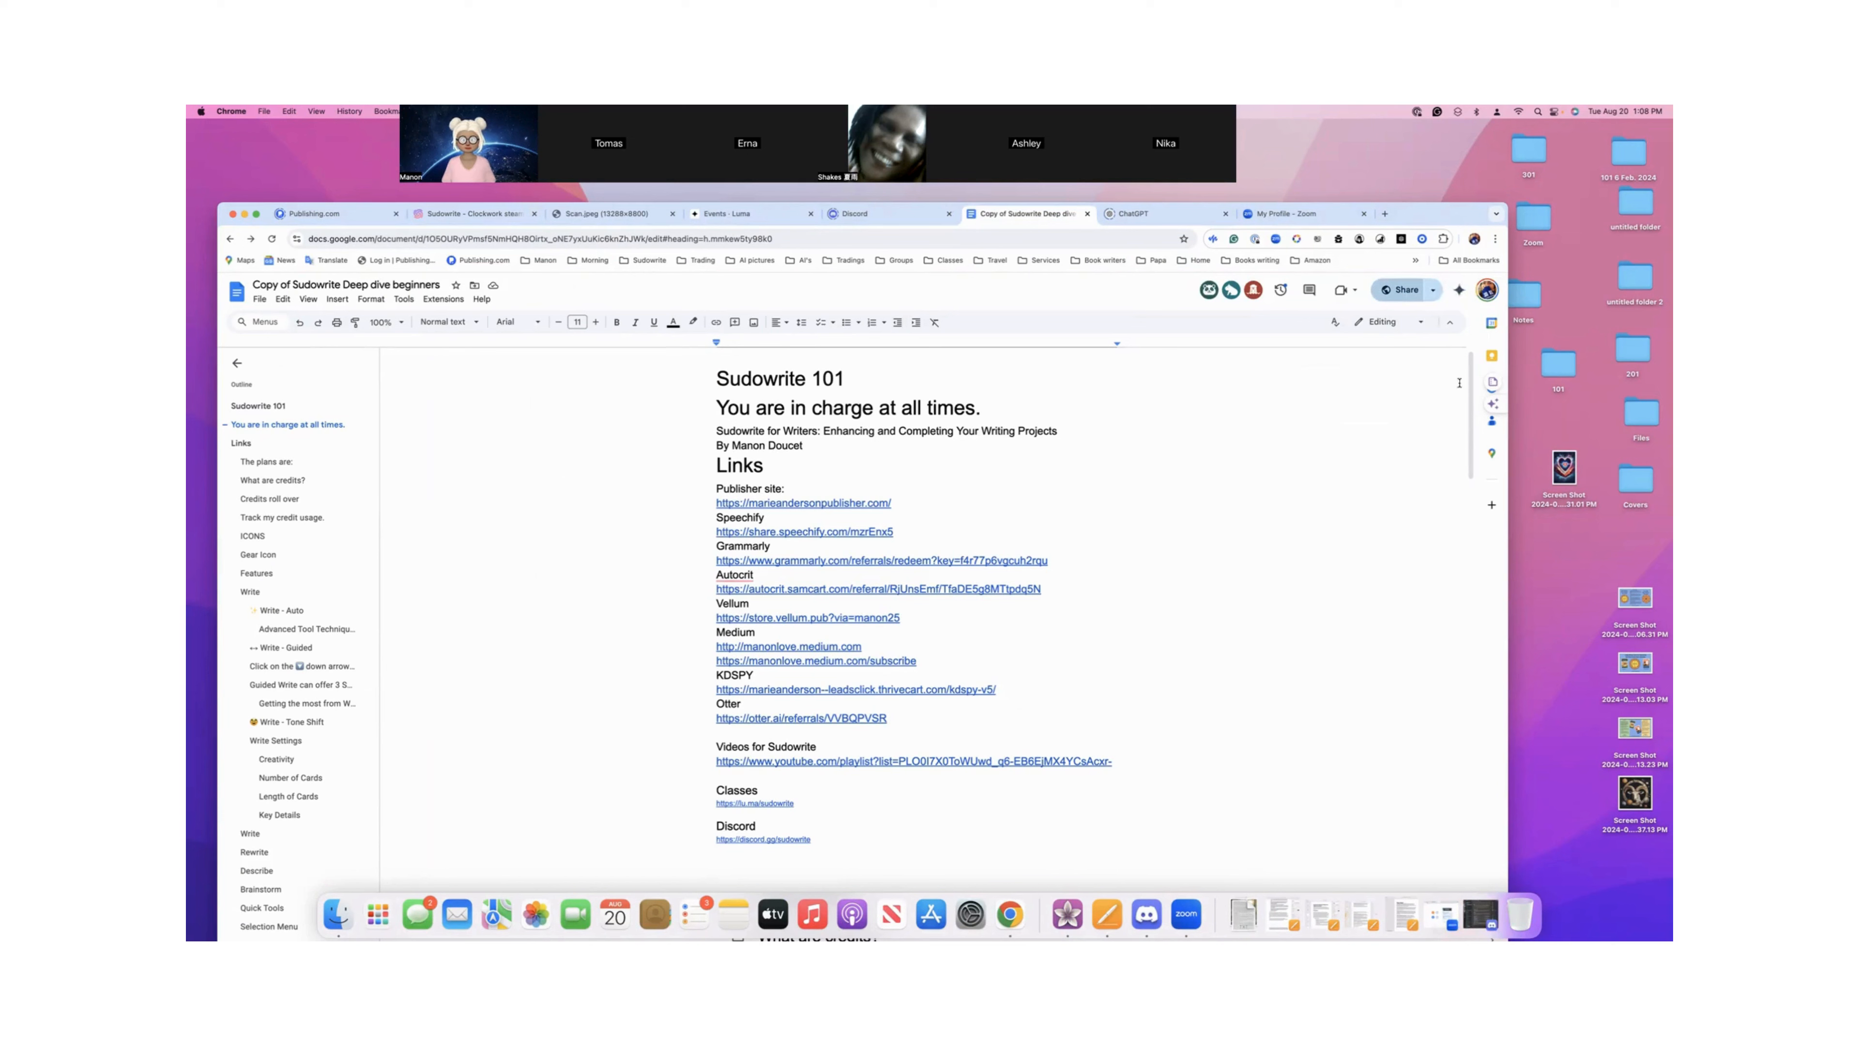
pyautogui.click(1433, 293)
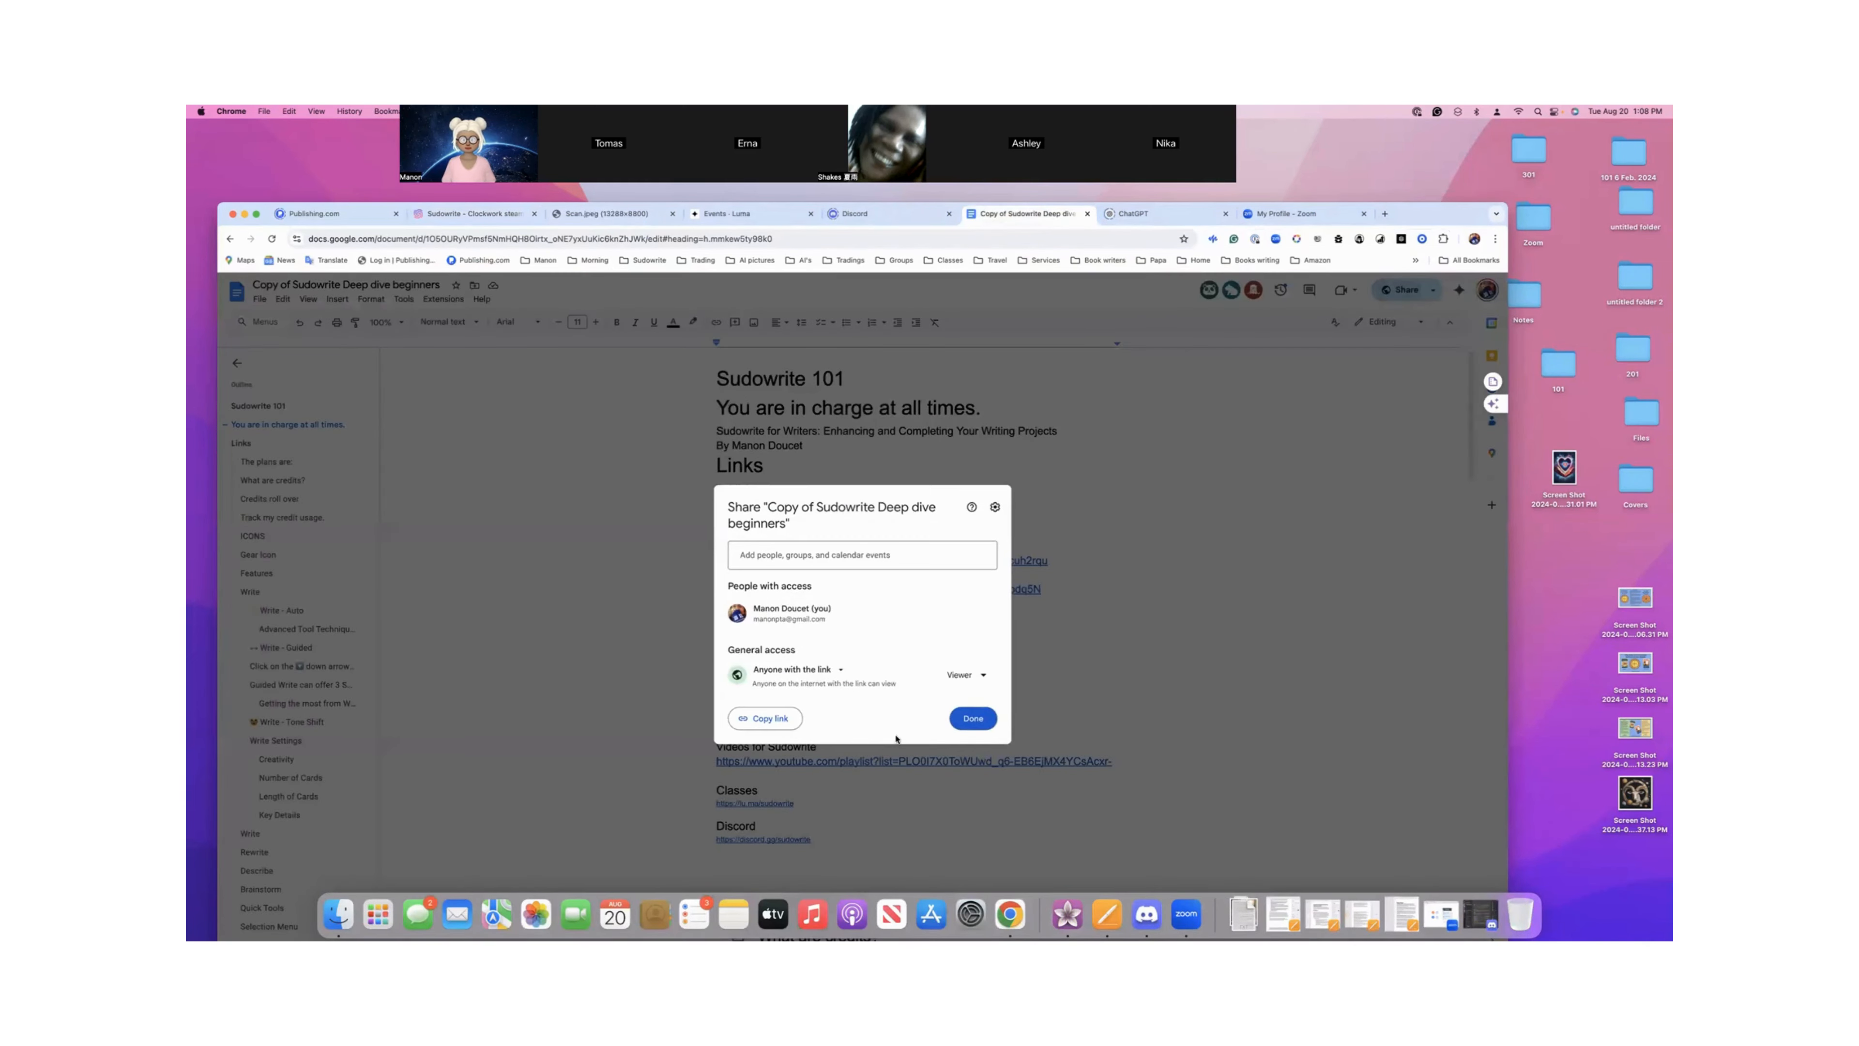
pyautogui.click(765, 717)
pyautogui.click(973, 717)
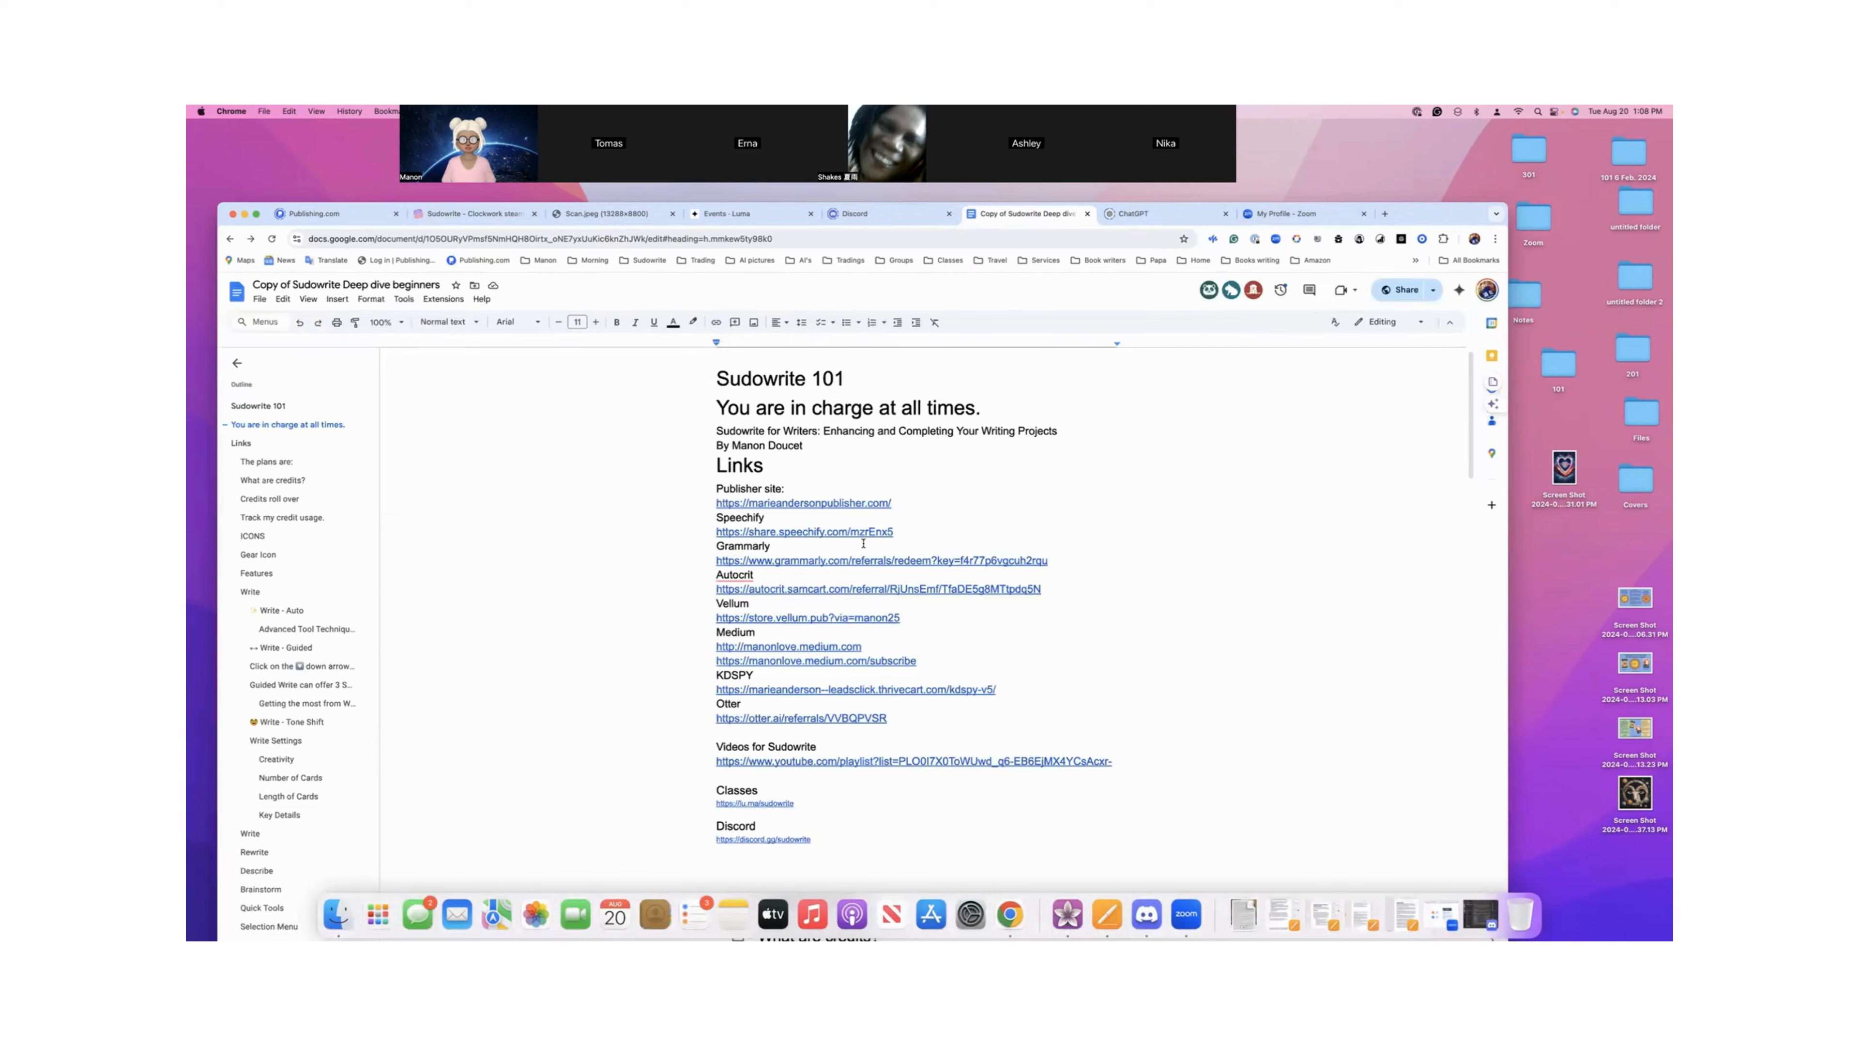
# - Look through the class notes document from the links list down to the "STORY BIBLE" section
pyautogui.scroll(-6, 863, 542)
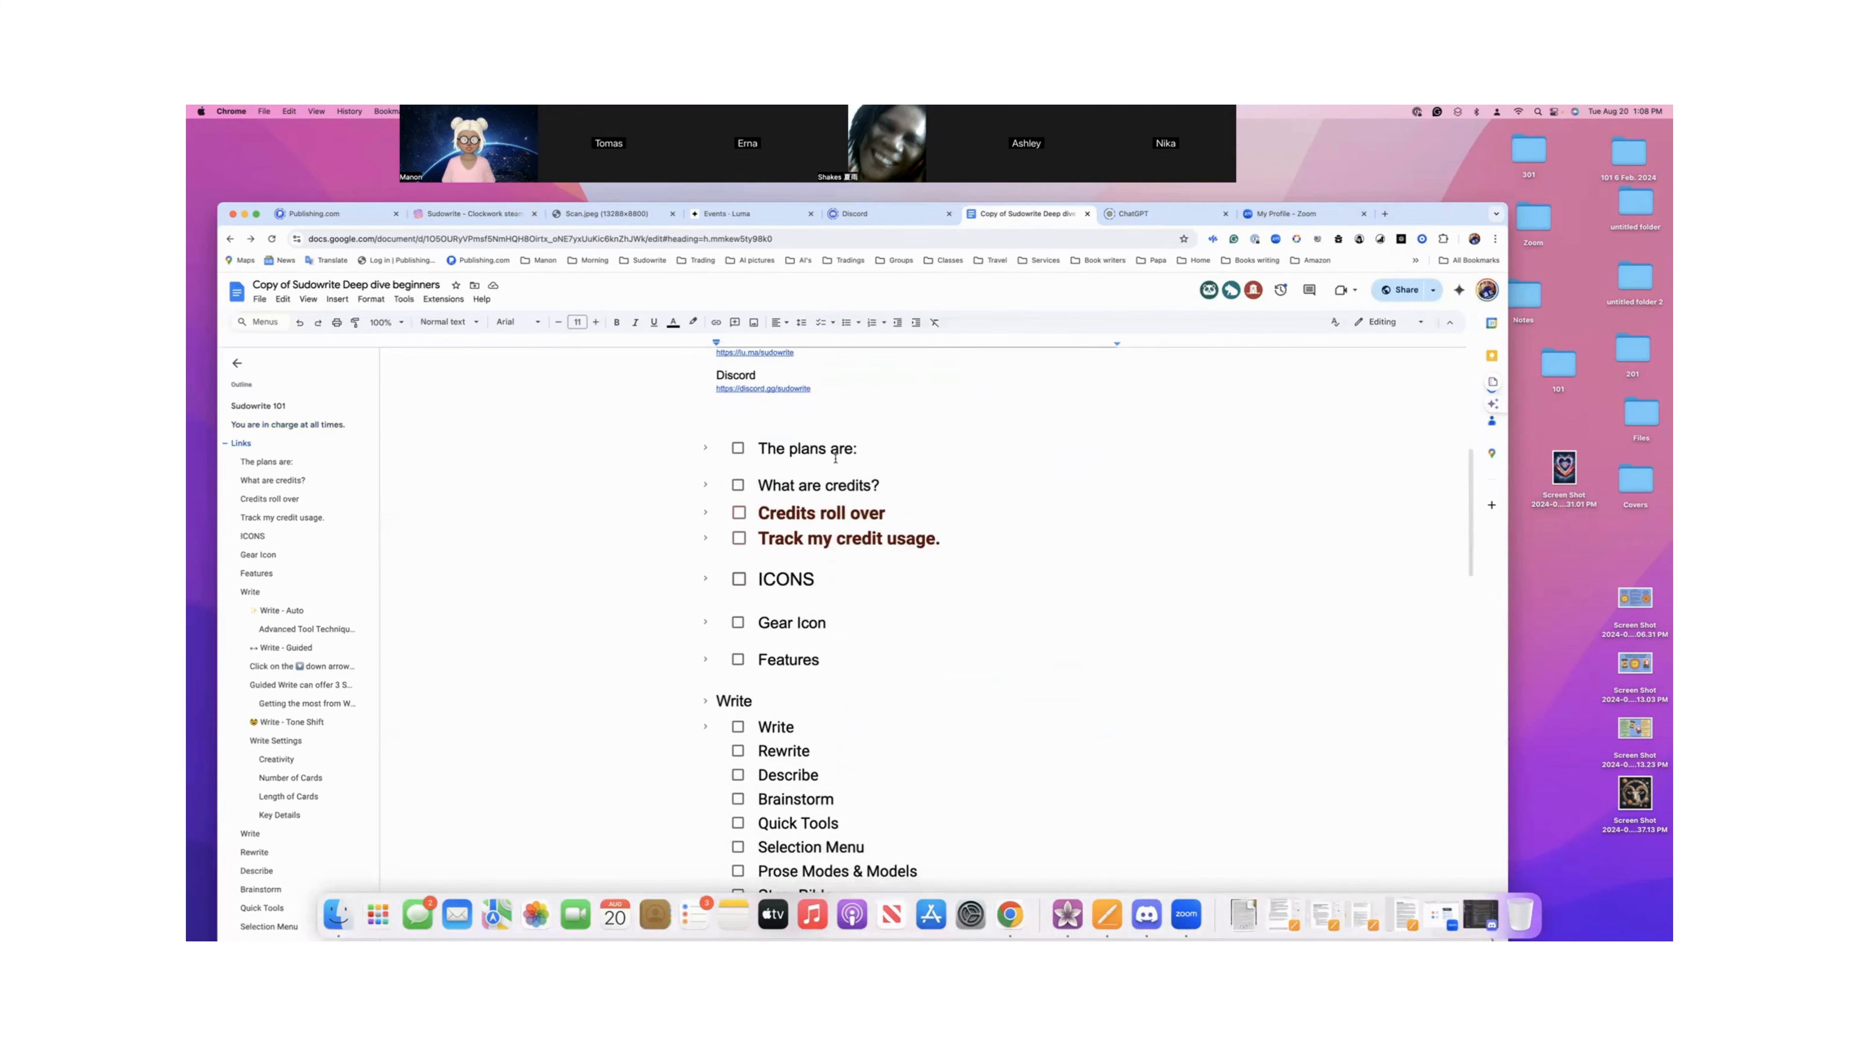
pyautogui.scroll(-15, 951, 578)
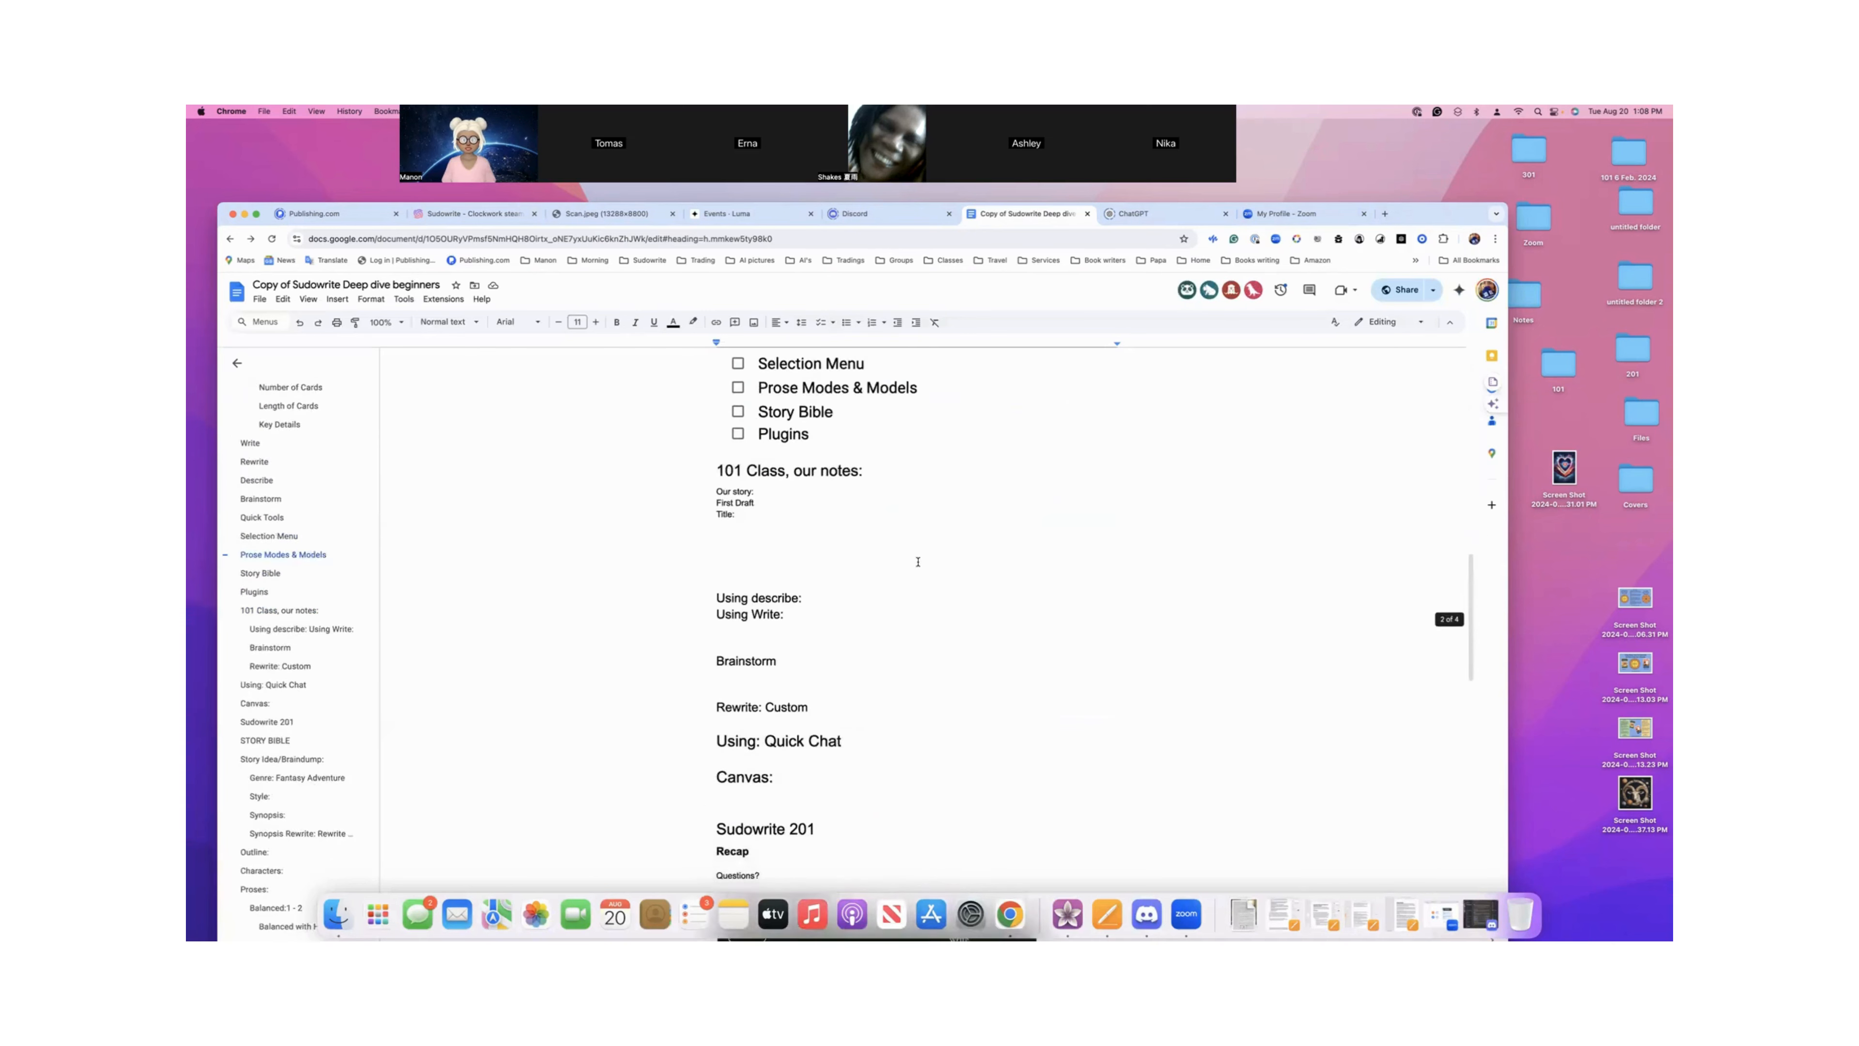
pyautogui.scroll(-1, 917, 562)
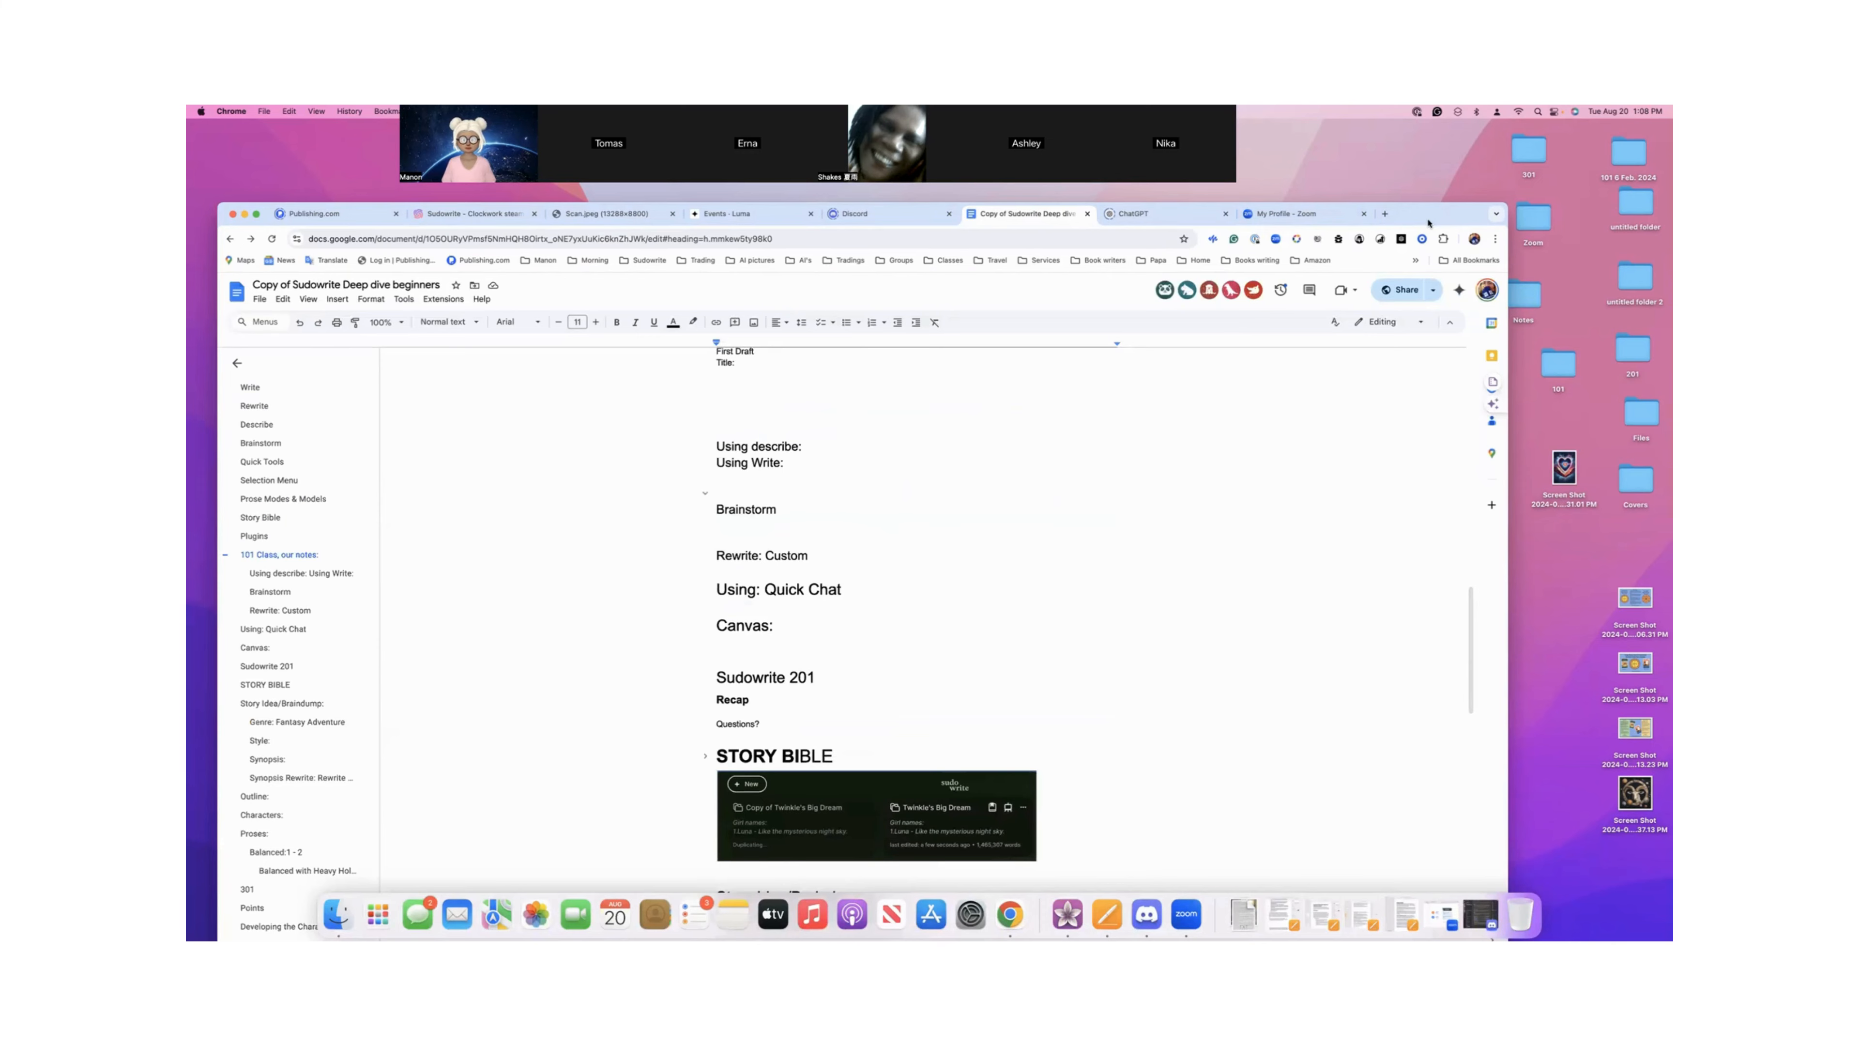
pyautogui.moveTo(1427, 223); pyautogui.dragTo(1427, 139)
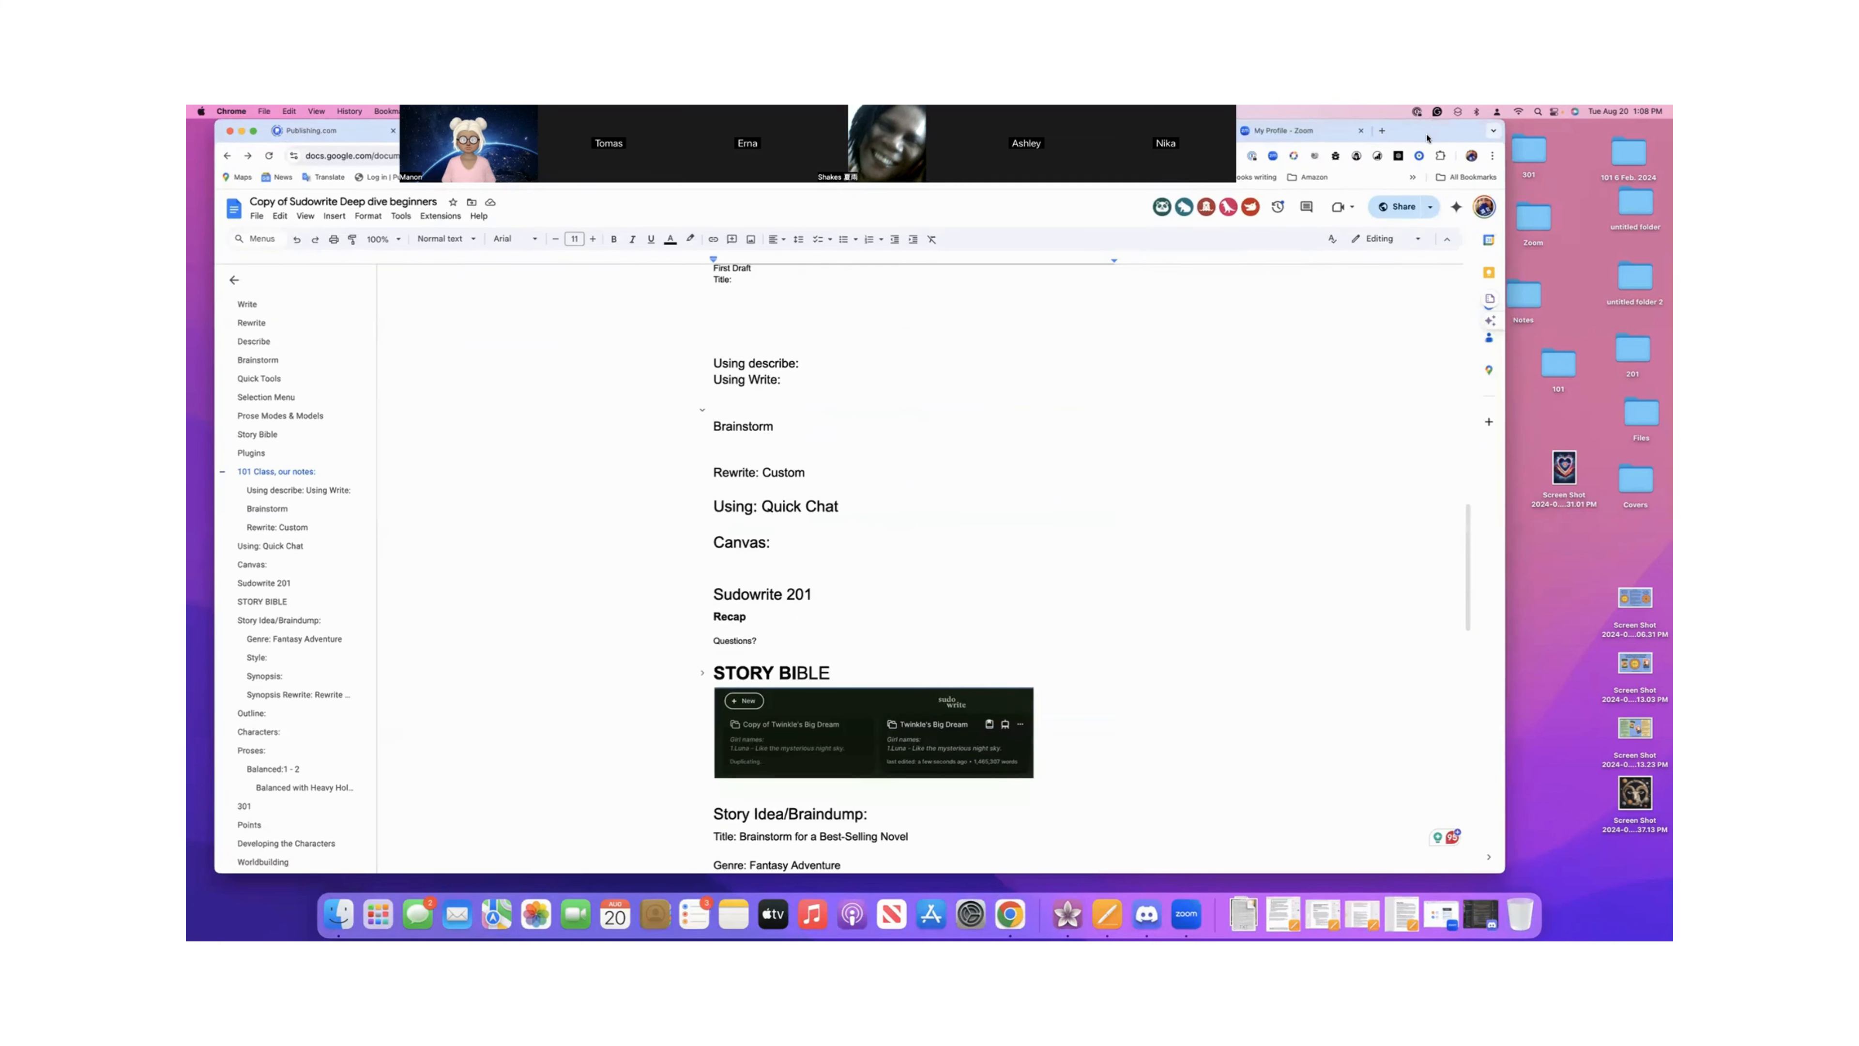
pyautogui.moveTo(1427, 138); pyautogui.dragTo(1425, 137)
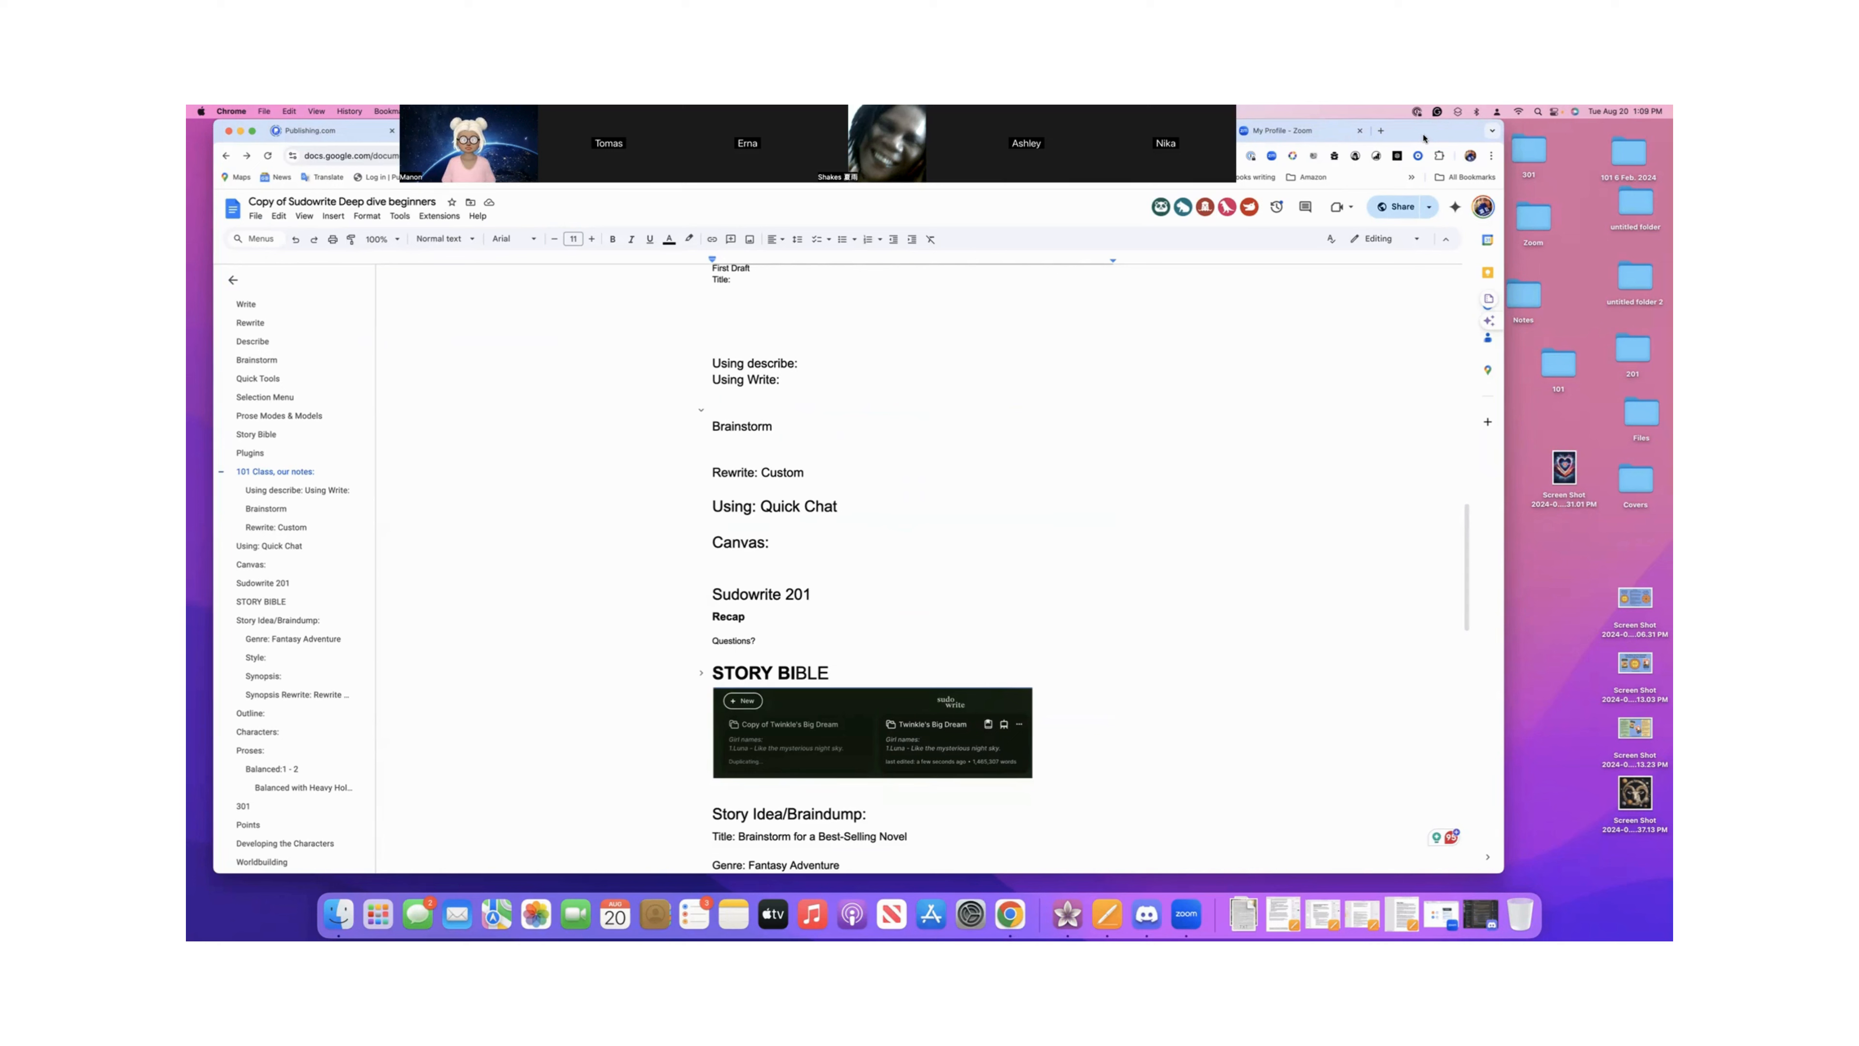
pyautogui.moveTo(1423, 137); pyautogui.dragTo(1420, 224)
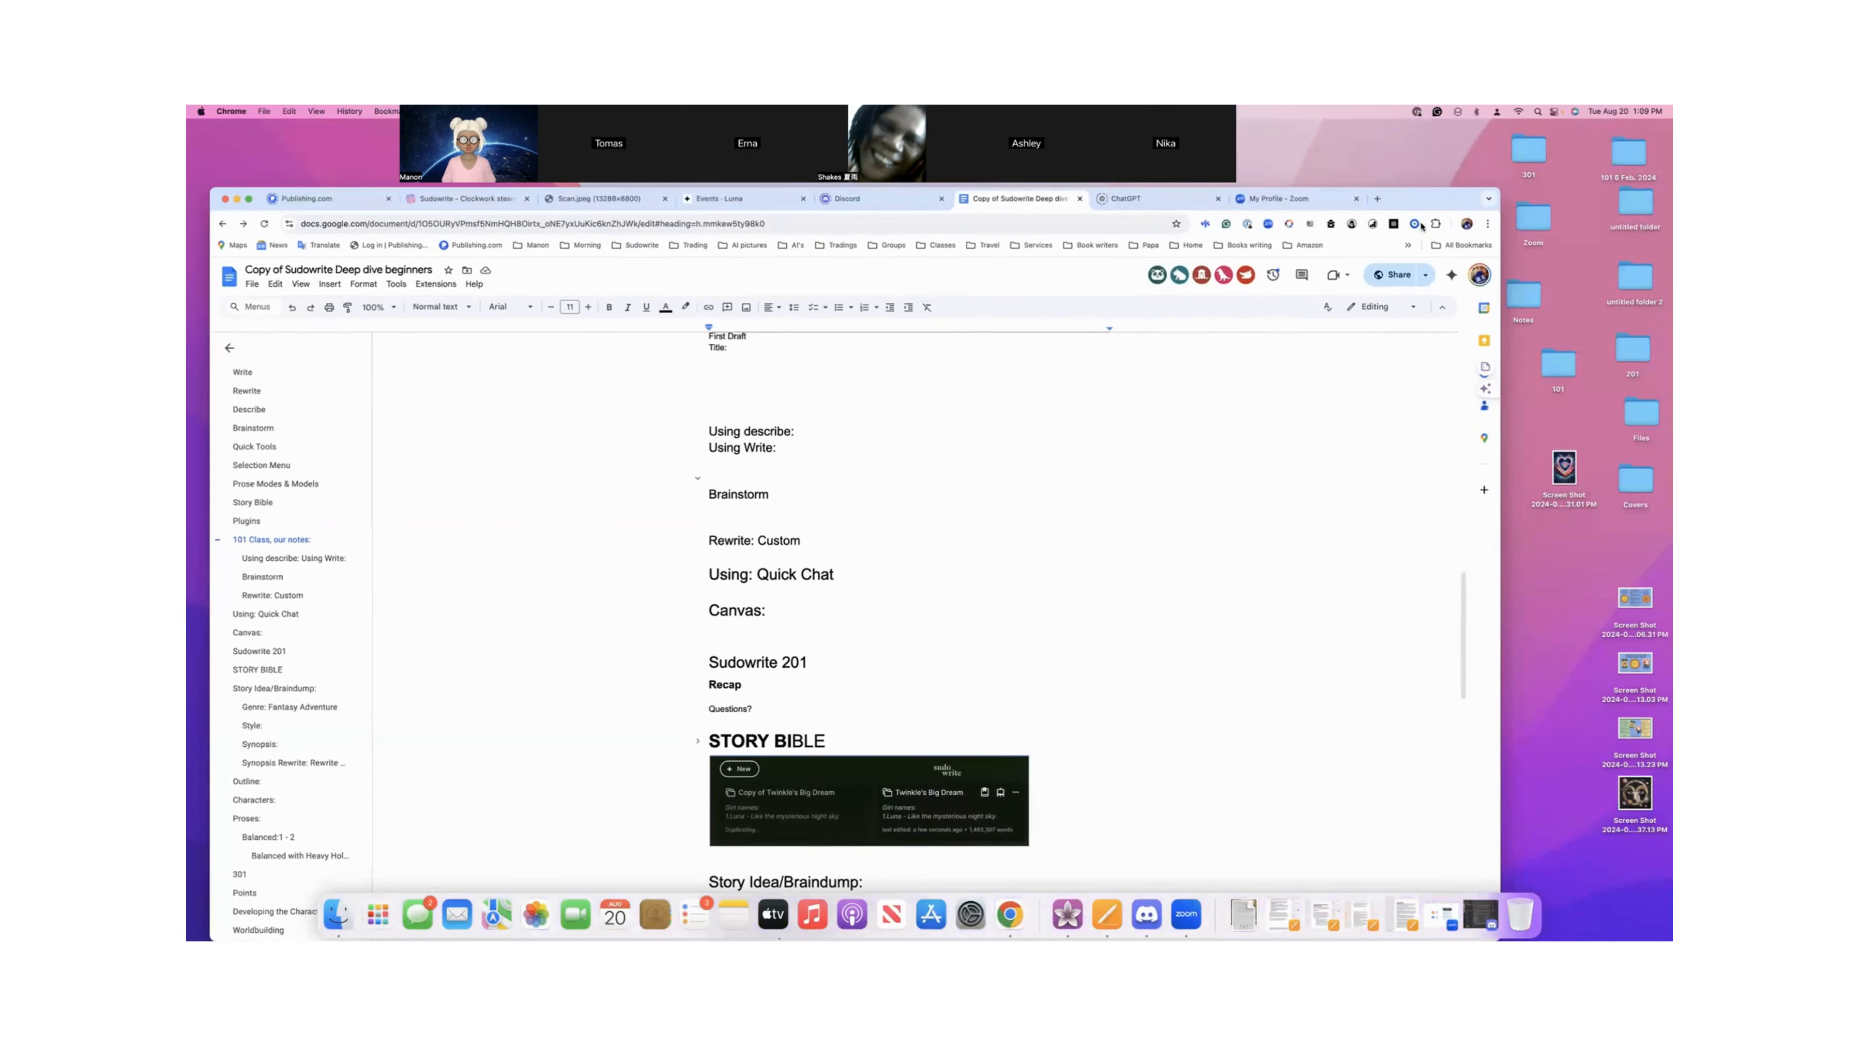